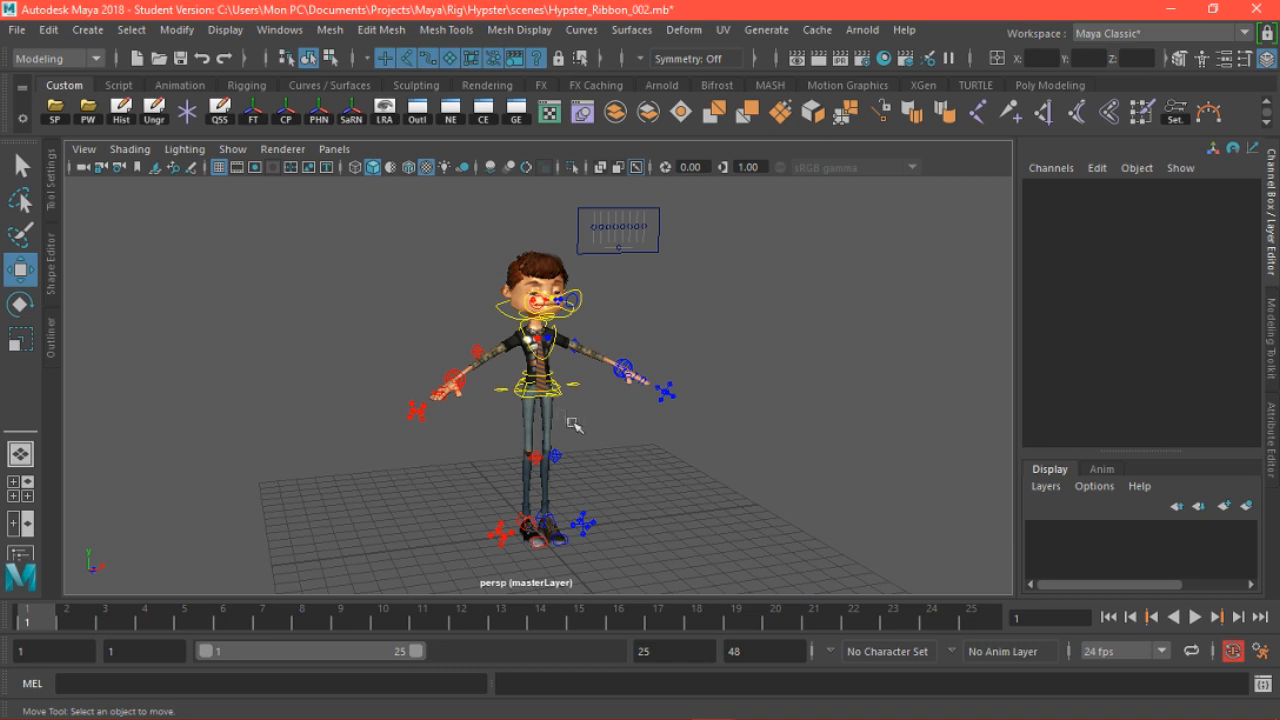
Try moving the chest control of the character rig, undo the move, and deselect the control
mouse_move(575, 426)
alt+mouse_down()
mouse_move(583, 446)
mouse_move(598, 422)
alt+mouse_up()
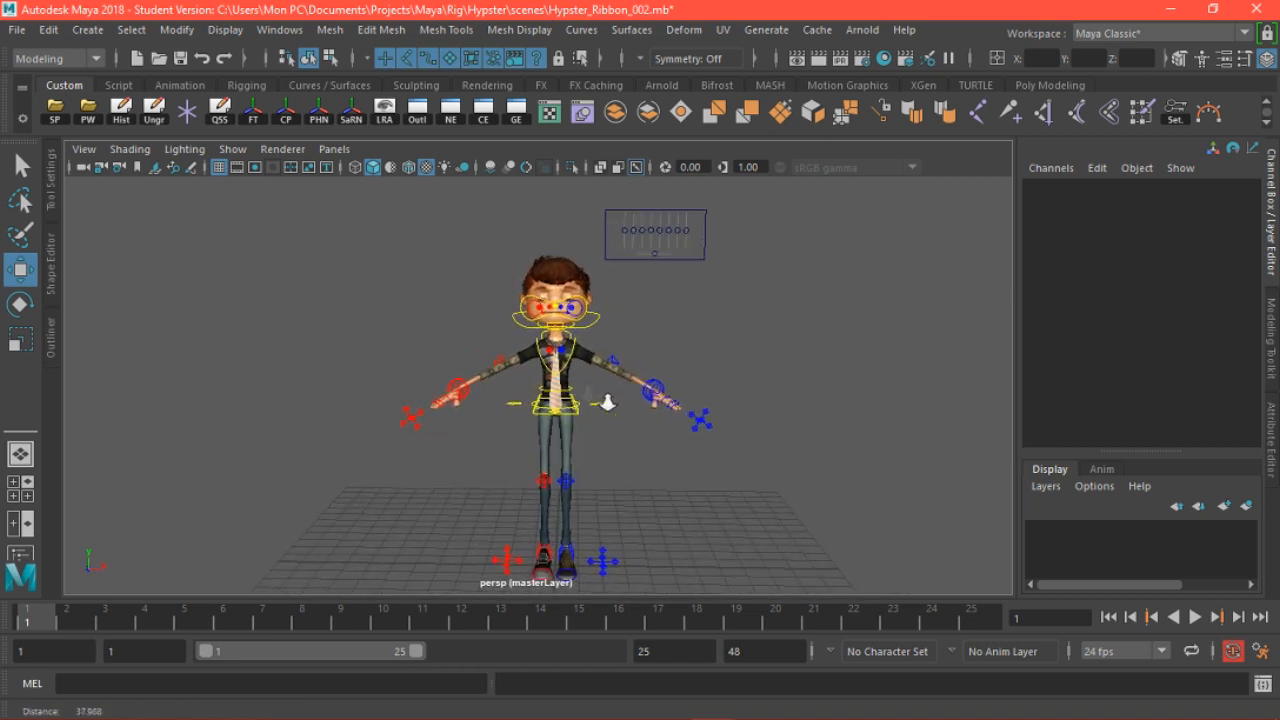
scroll(586, 386, up, 5)
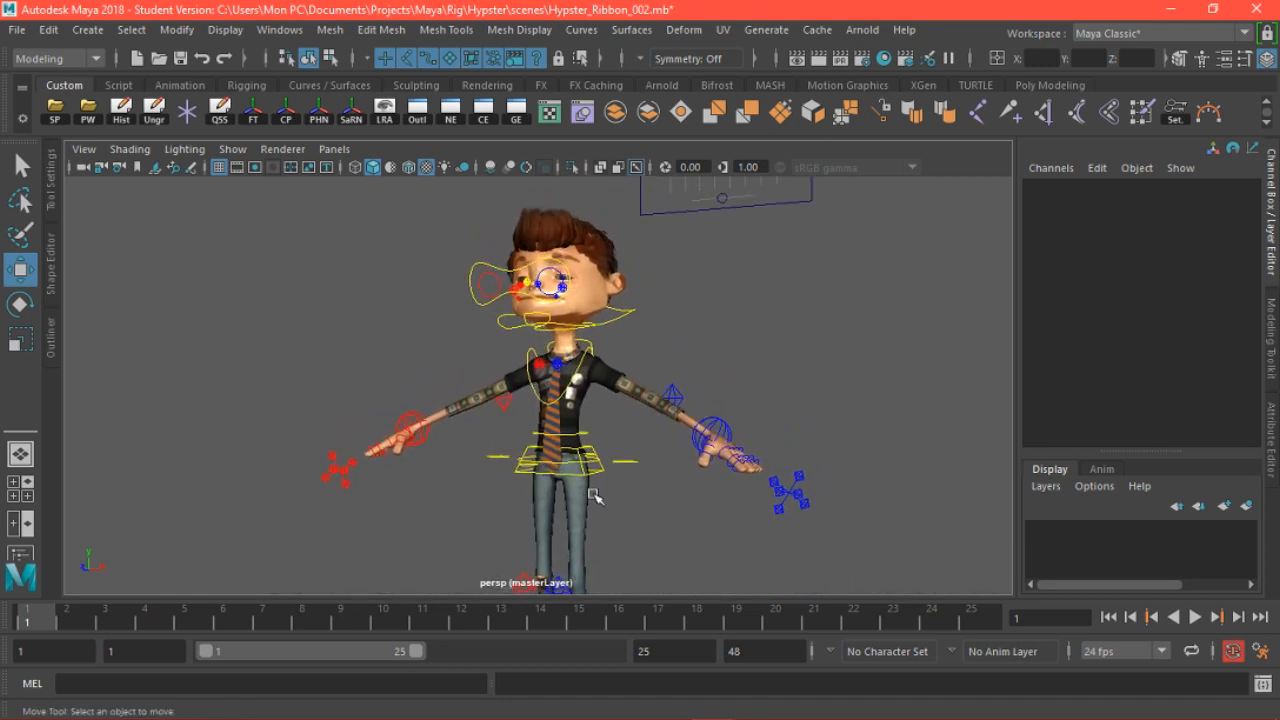
scroll(712, 540, up, 4)
click(578, 336)
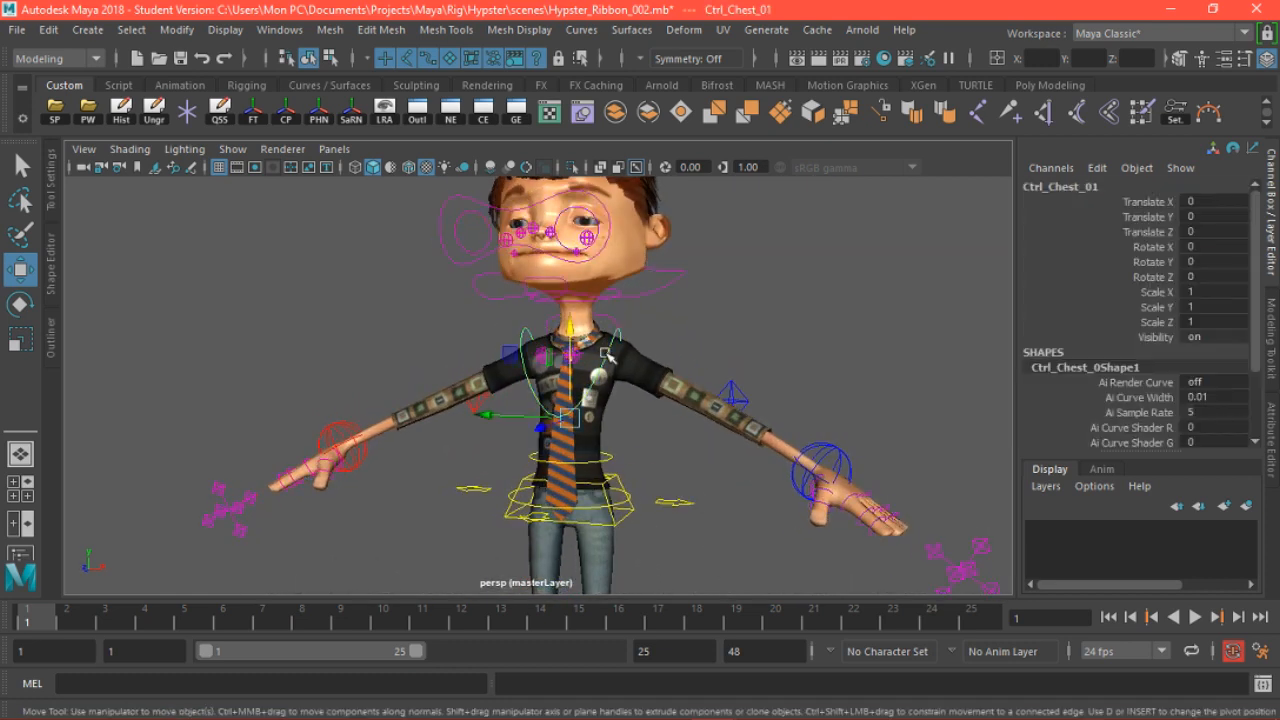
drag(565, 328, 545, 350)
key(ctrl+z)
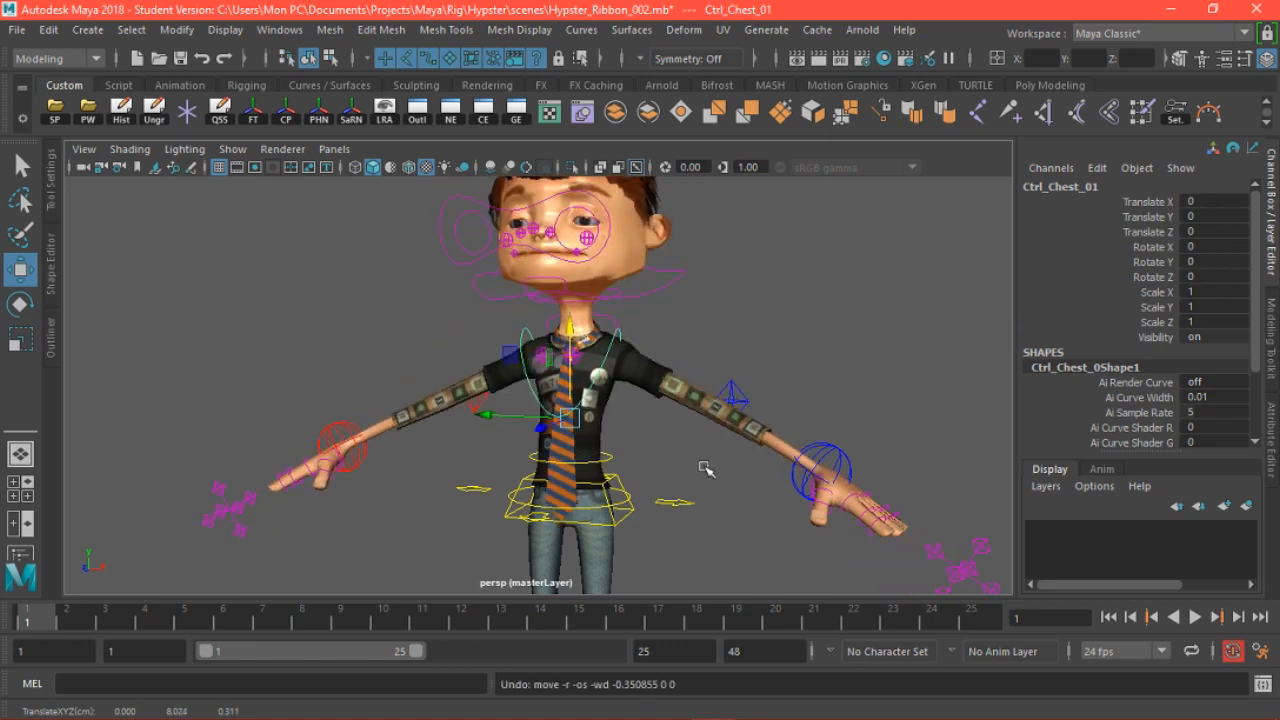
alt+right_drag(737, 517, 600, 420)
alt+drag(600, 420, 679, 451)
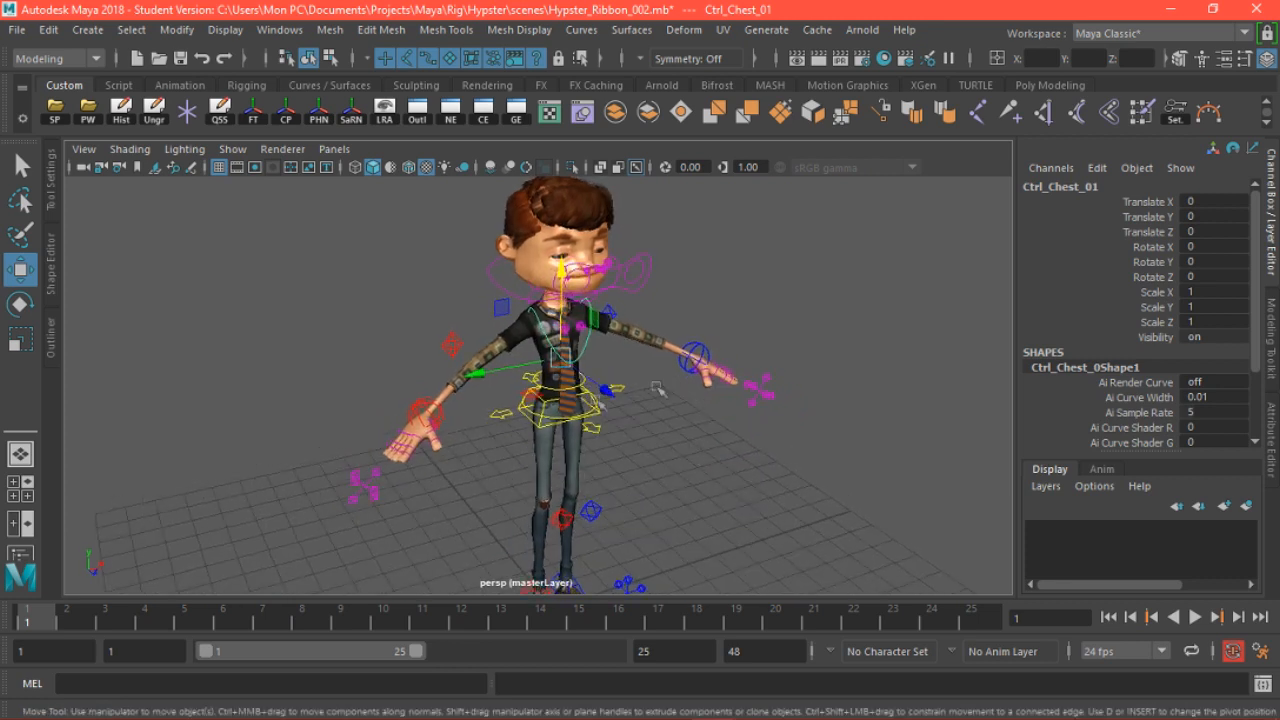
click(700, 468)
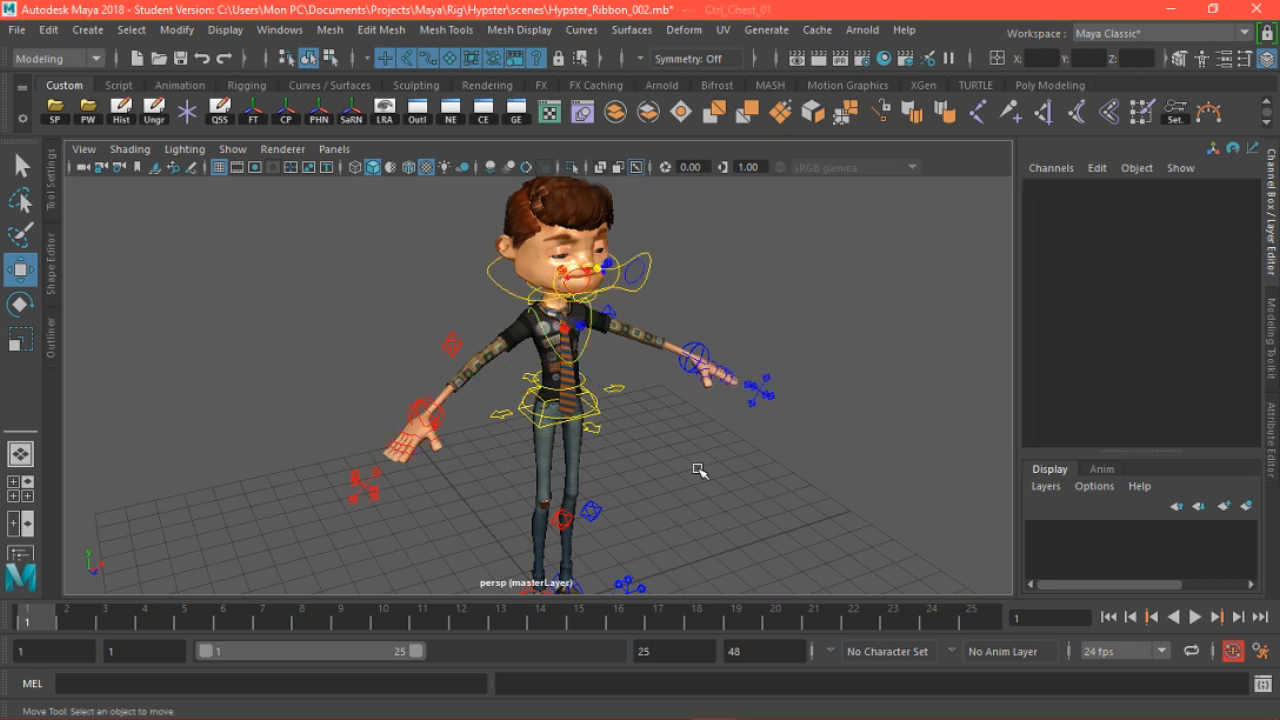
Switch to Krita and hide Layer 2 and both of its copies to reveal the formula text on Vector Layer 2
click(1168, 18)
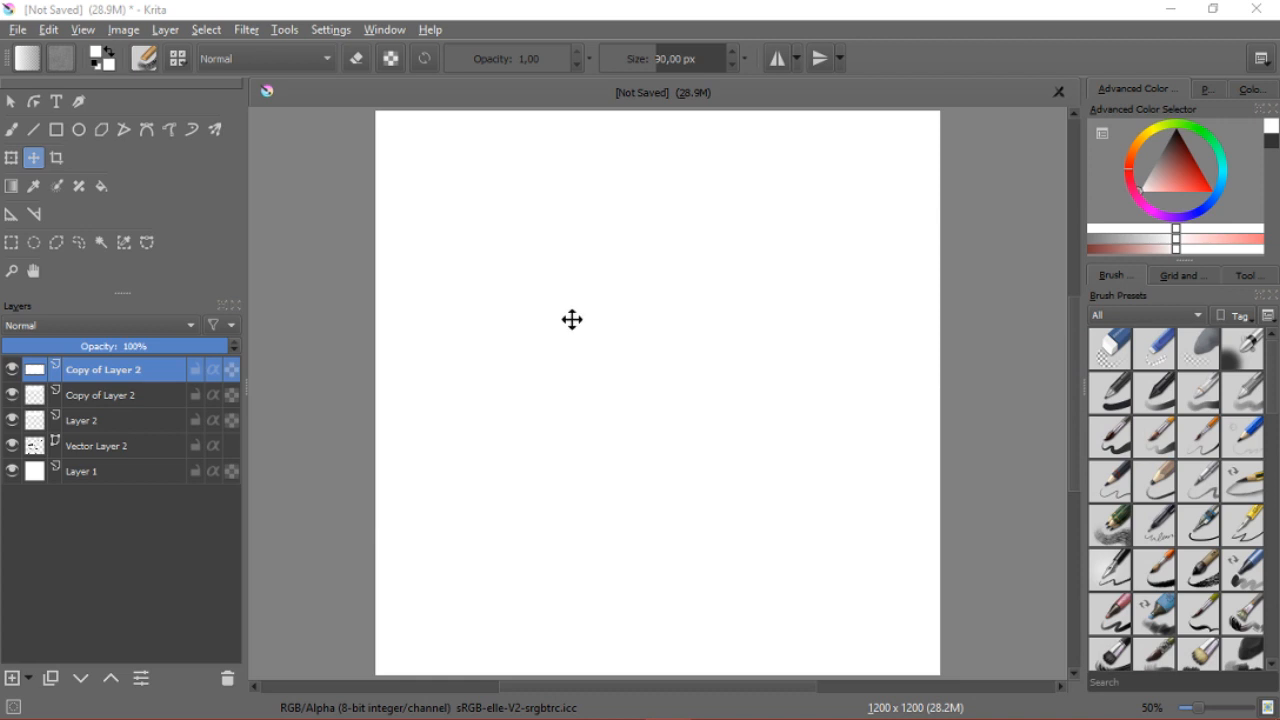
click(1021, 32)
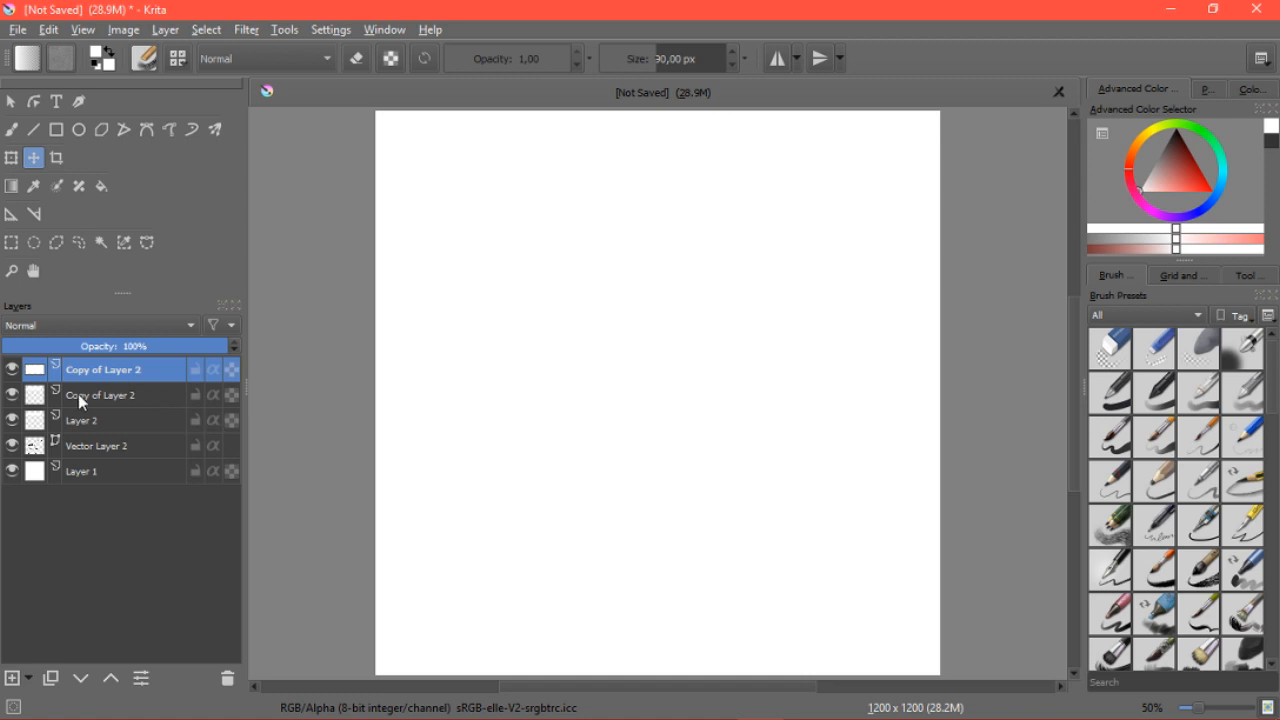
click(18, 420)
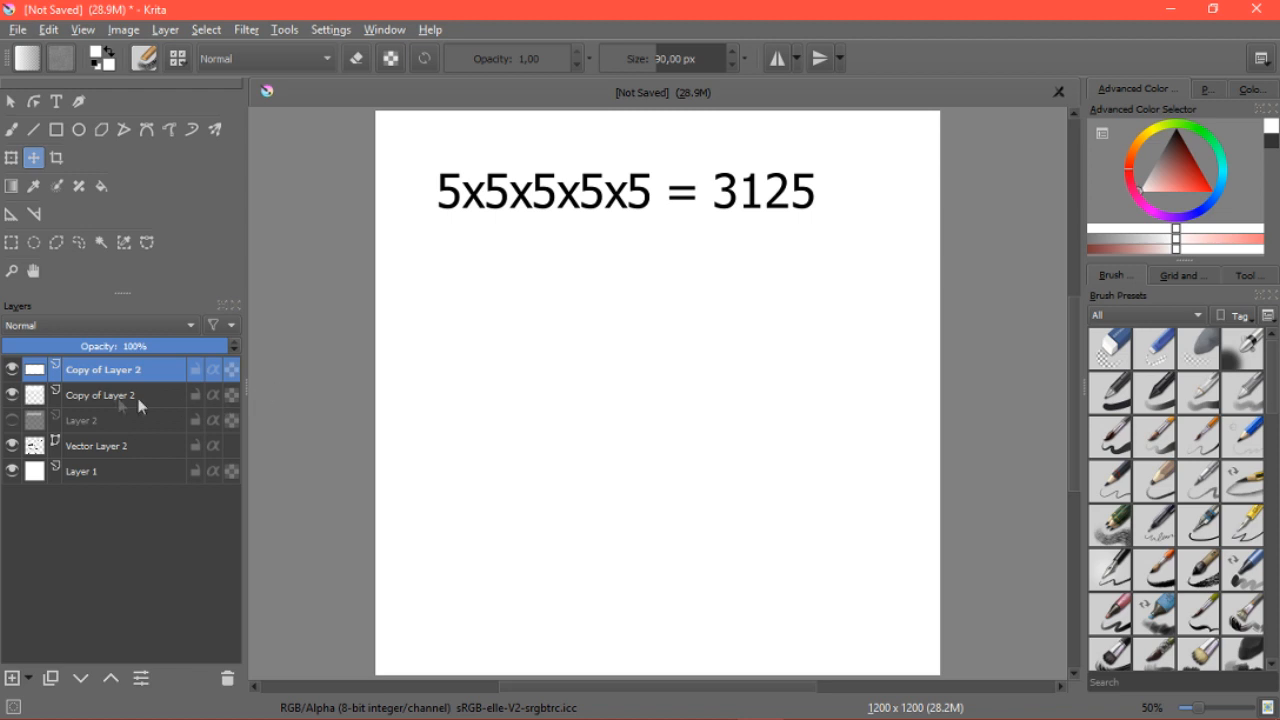
click(11, 395)
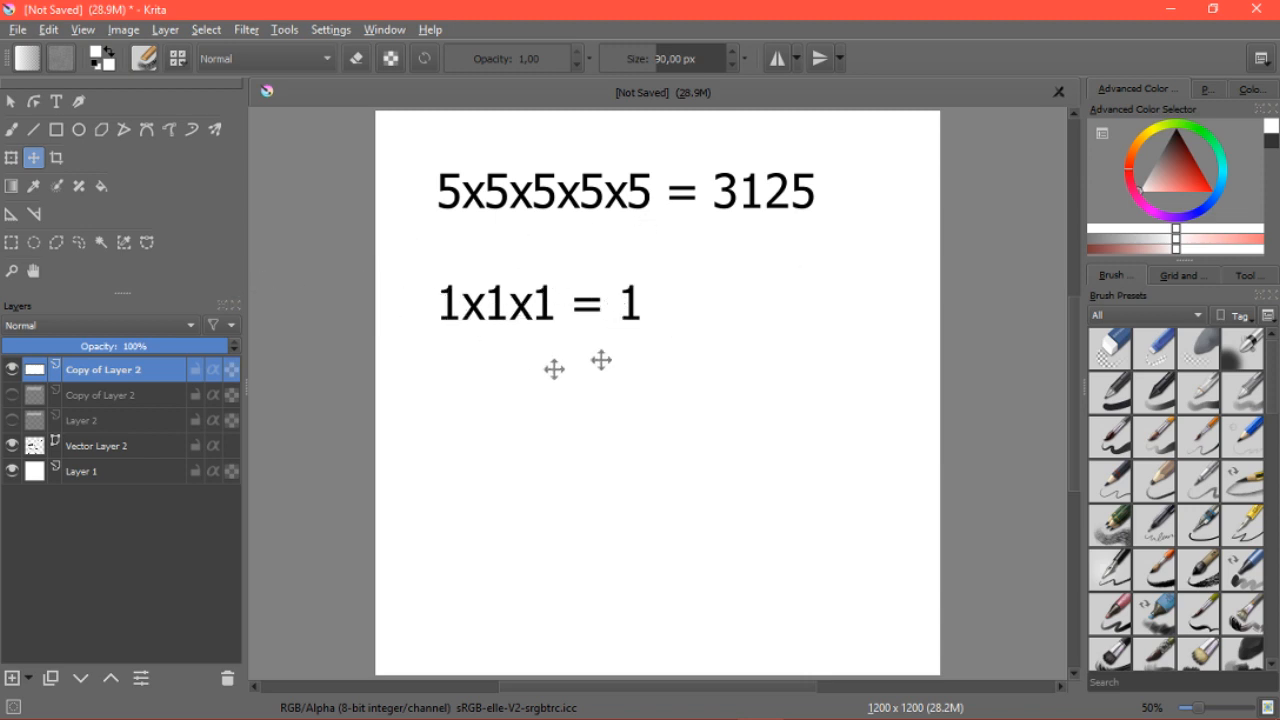
click(11, 370)
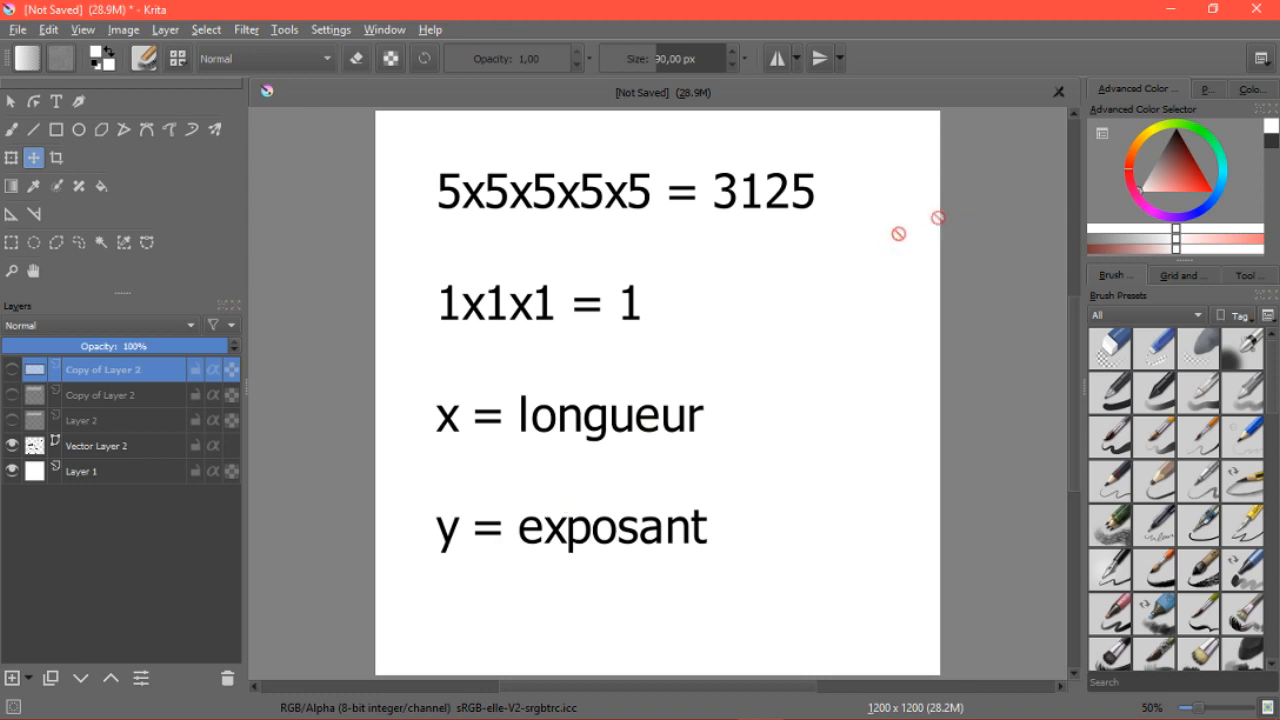
Switch to the untitled Maya scene, collapse the Attribute Editor and Outliner, and show the Custom shelf
click(1170, 9)
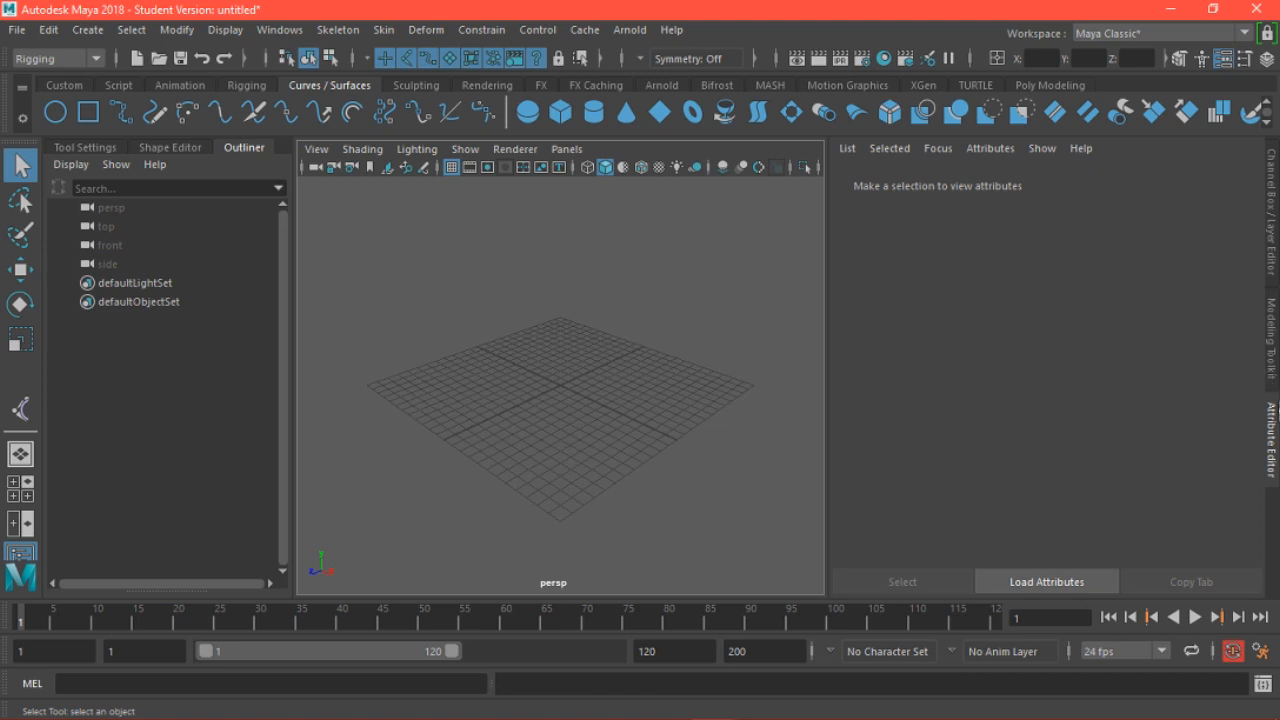
click(1274, 420)
click(239, 141)
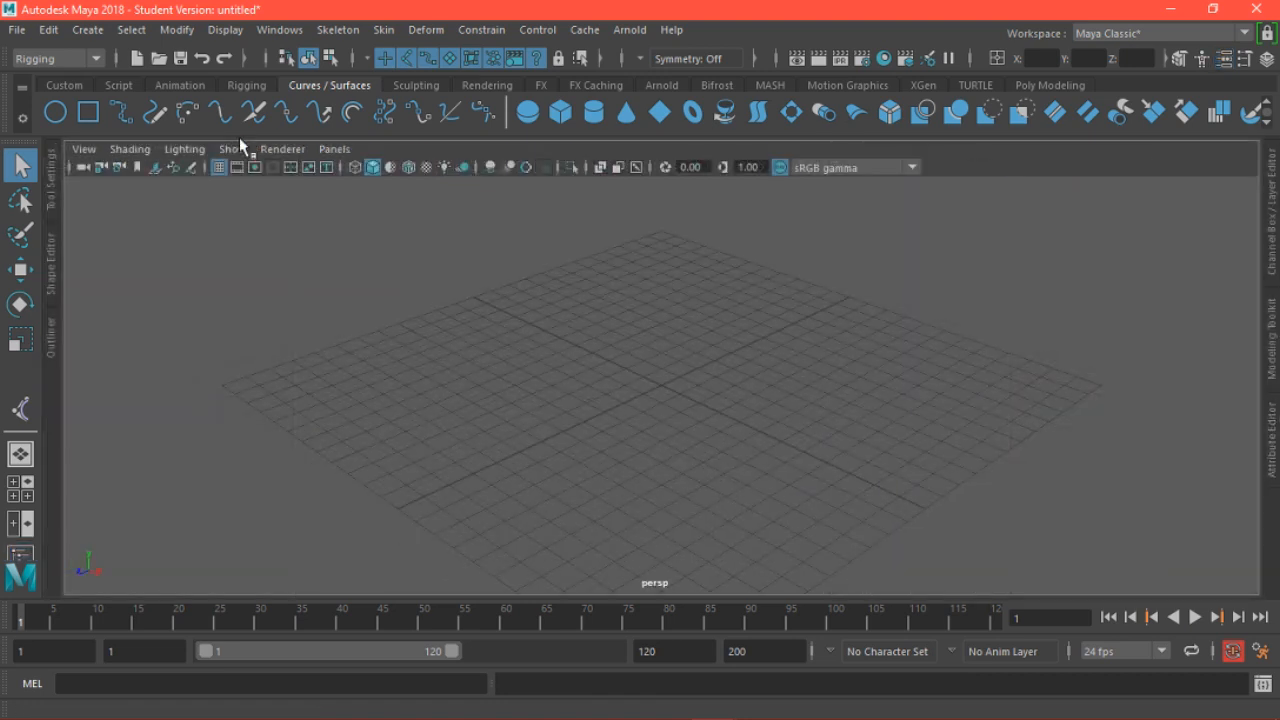
click(64, 85)
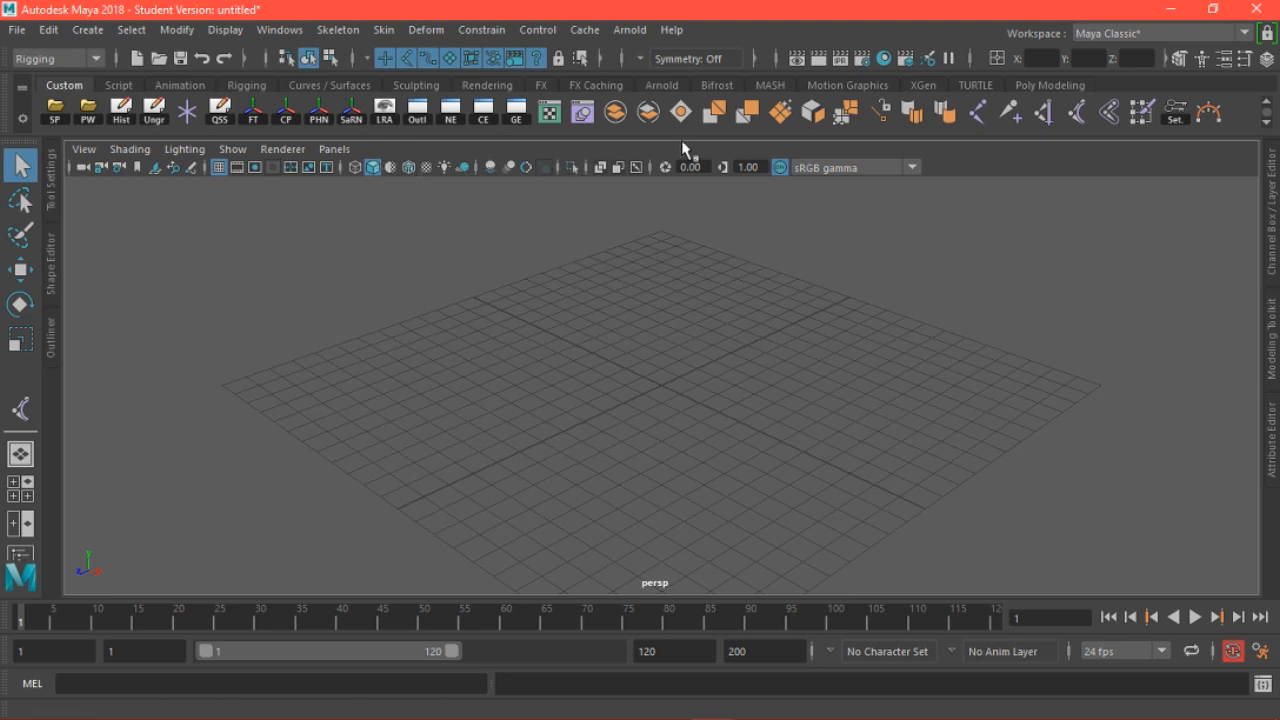
Activate the Joint Tool through the Create Joints options in the Rigging menu set and collapse its settings
scroll(720, 240, down, 3)
alt+drag(604, 400, 648, 370)
alt+middle_drag(648, 369, 642, 404)
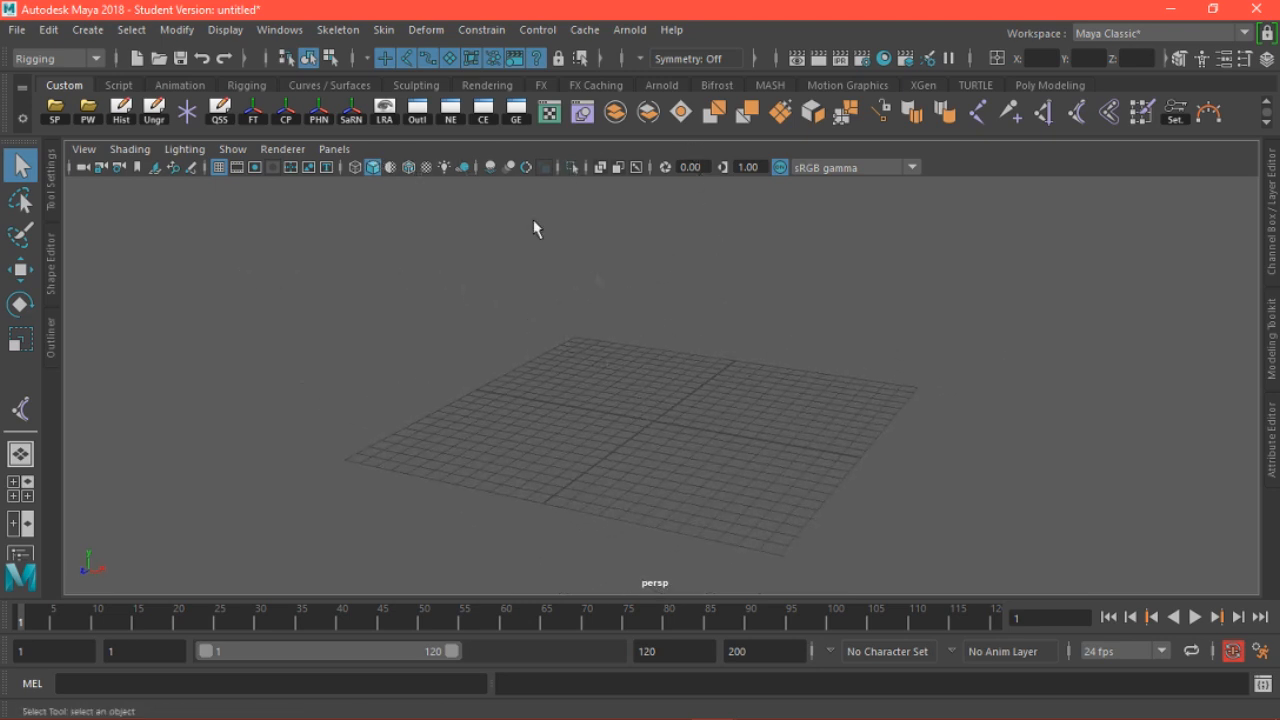
click(341, 32)
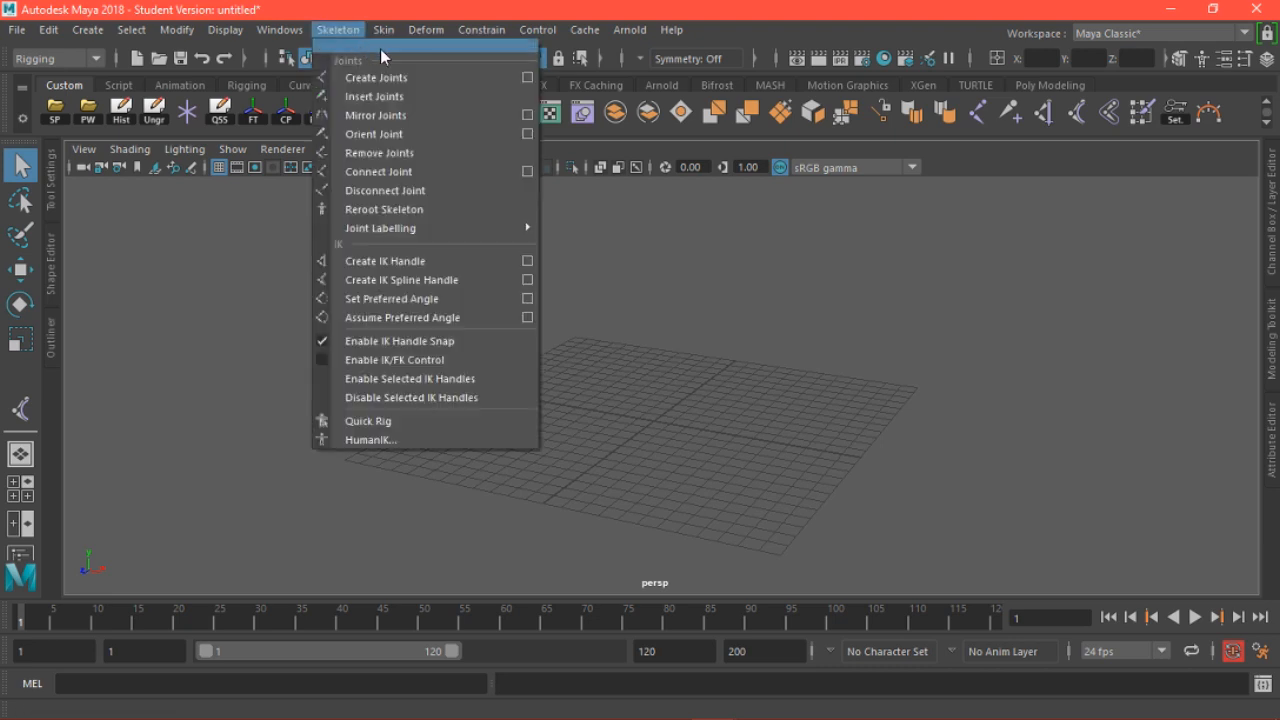
click(528, 78)
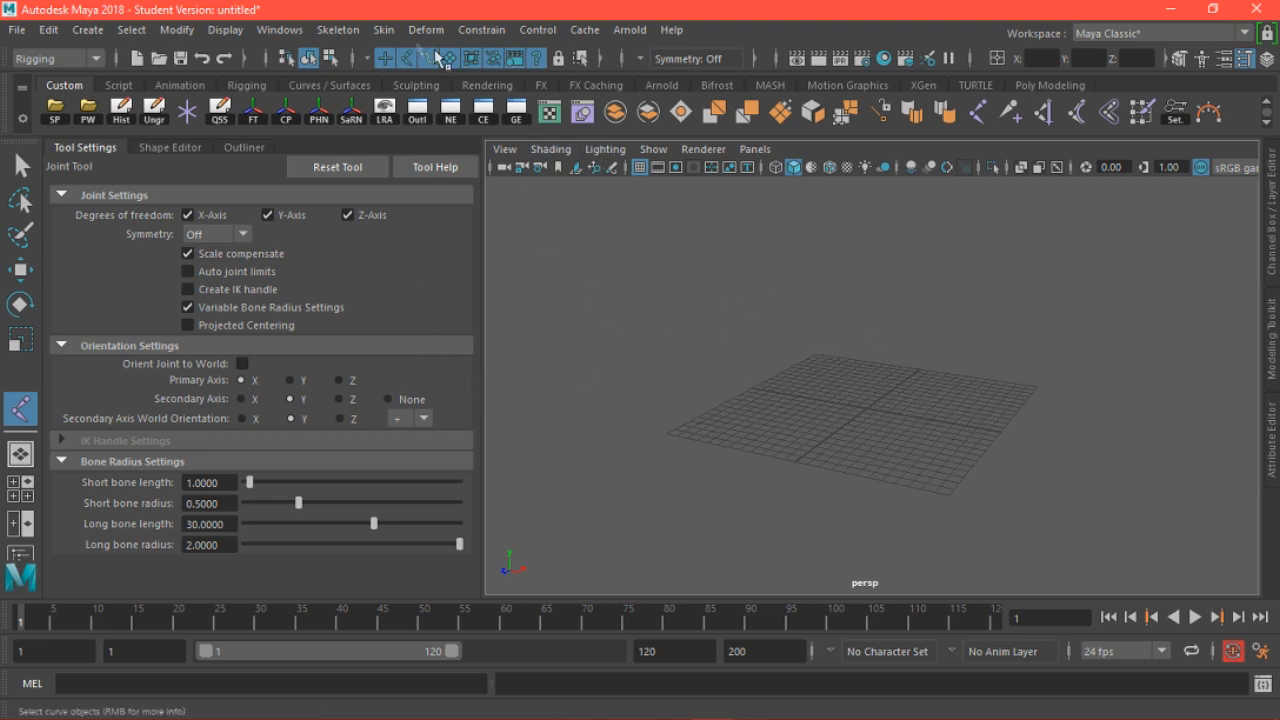
click(42, 62)
click(46, 98)
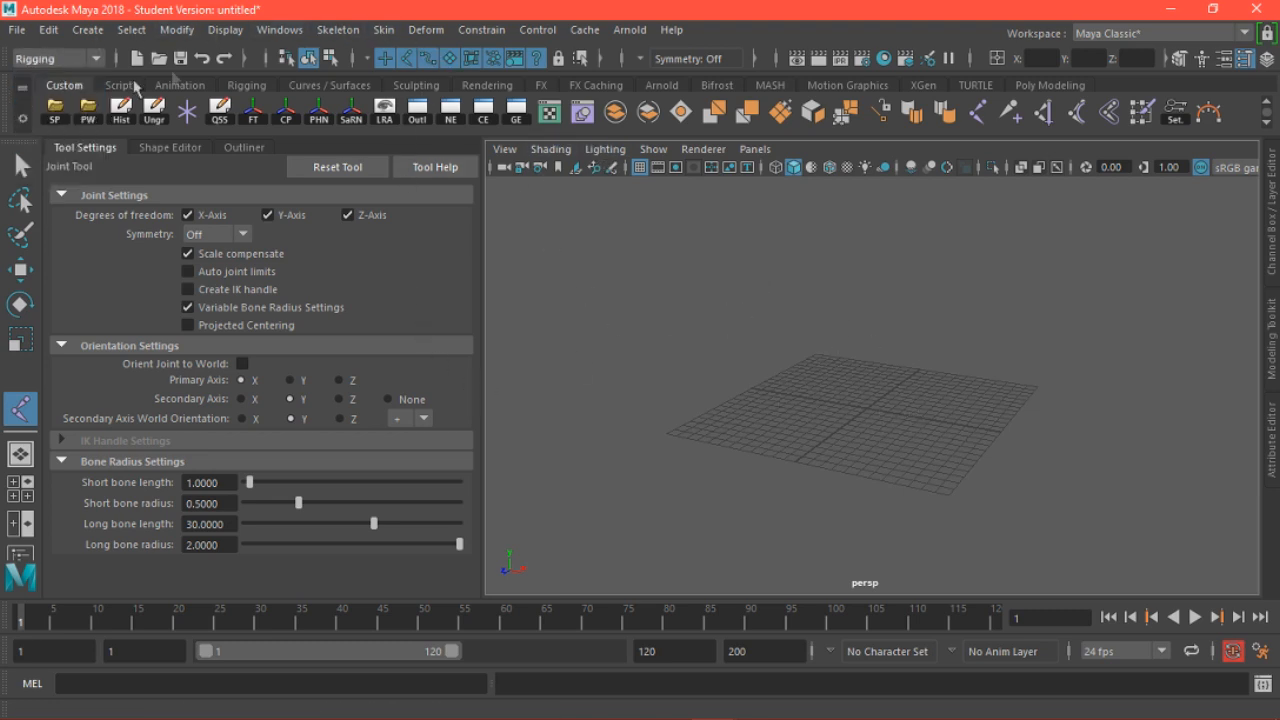
click(338, 29)
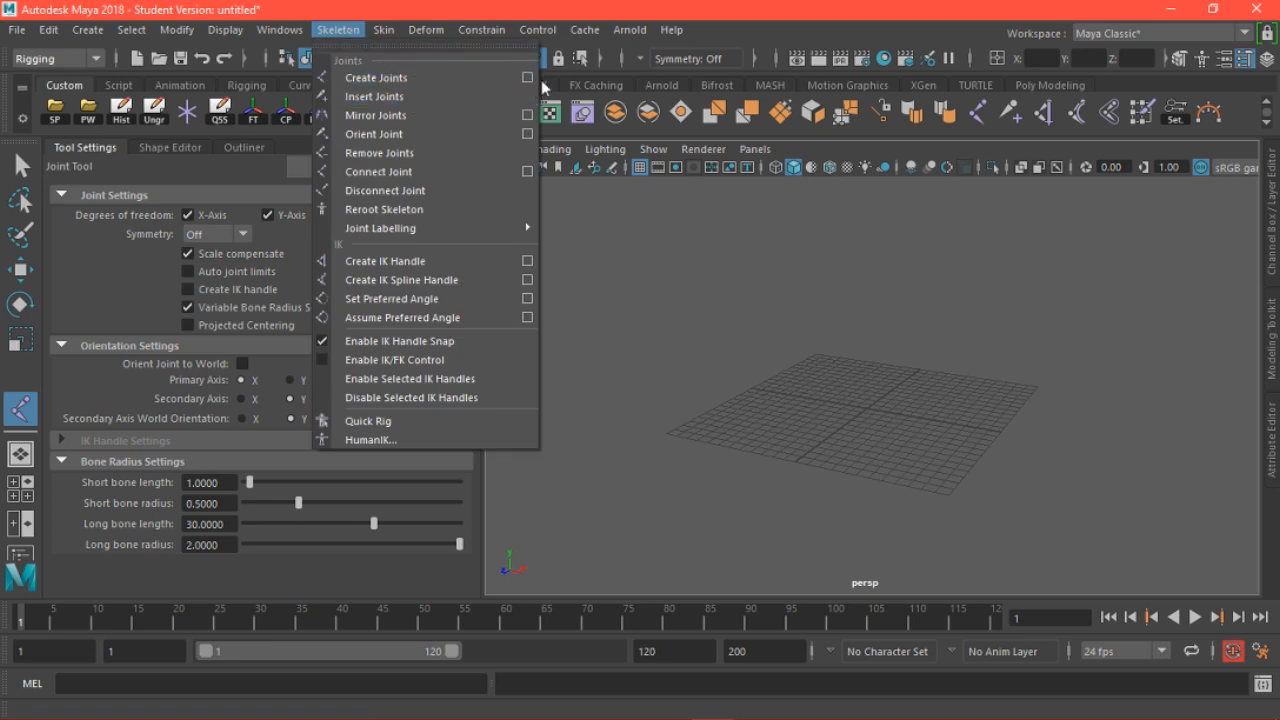
click(529, 78)
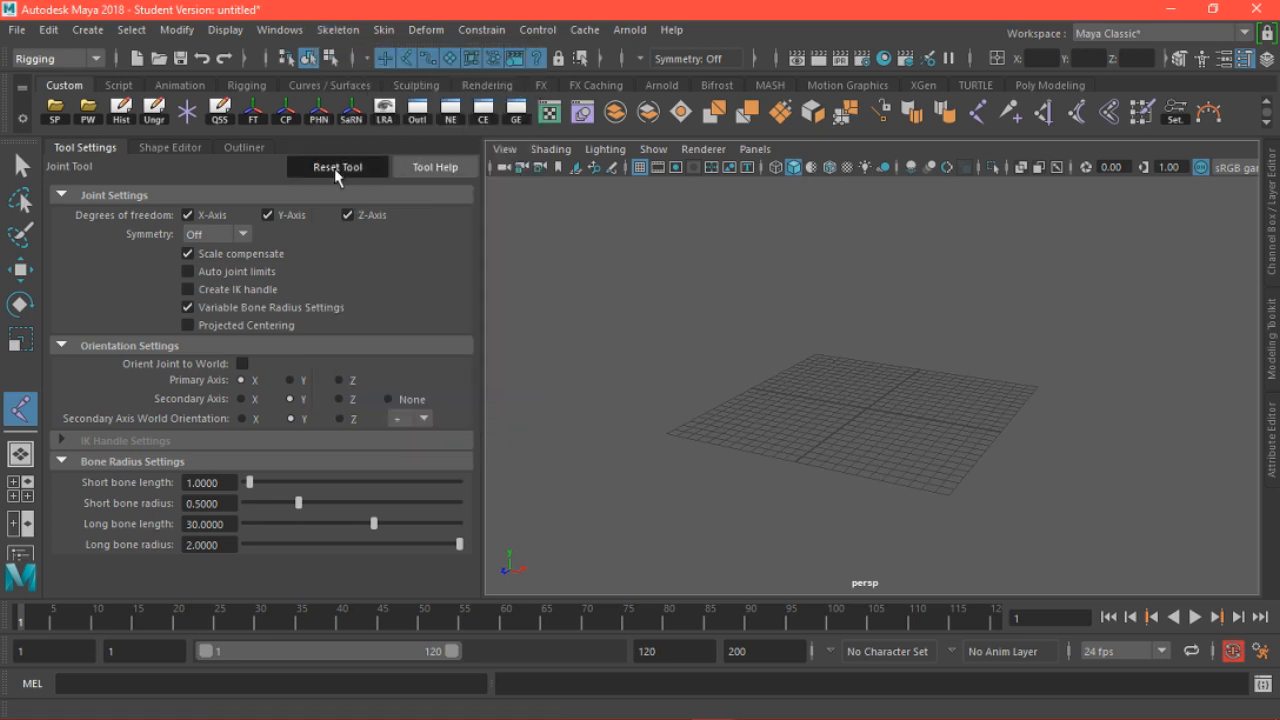
click(84, 147)
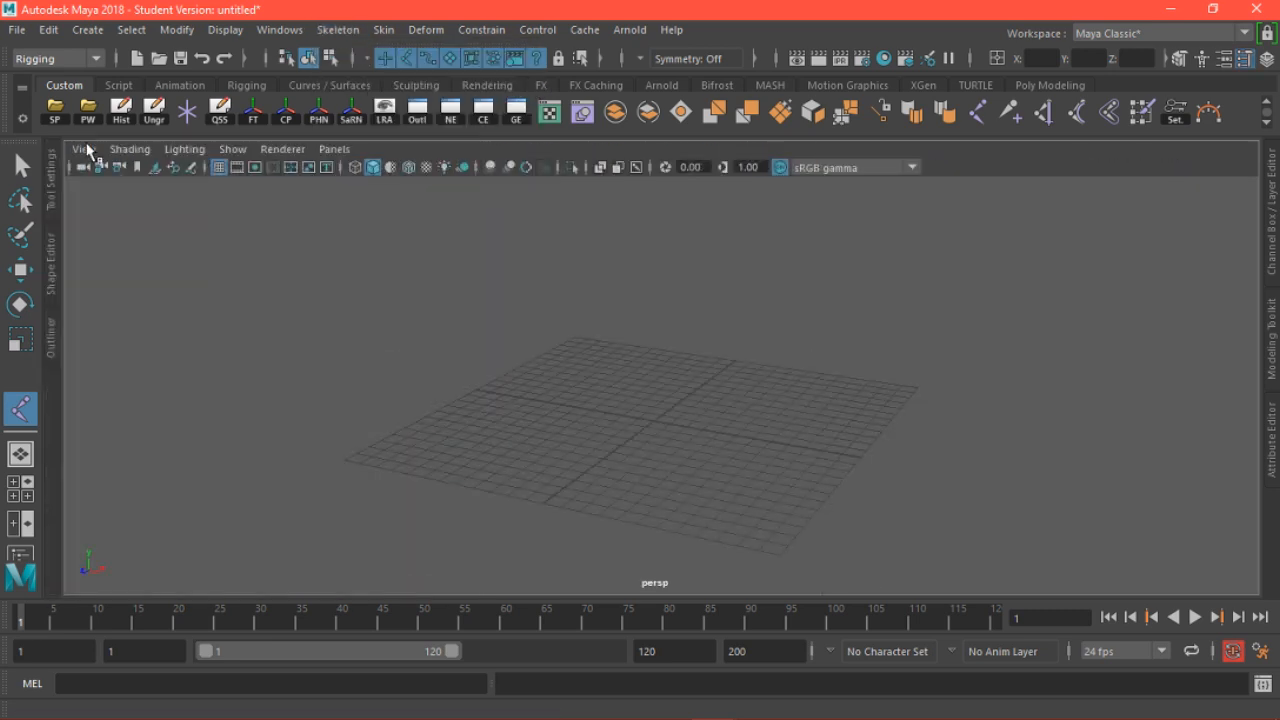
In the front view, create a straight vertical chain of seven joints from the origin upward, one every two grid units
key(space)
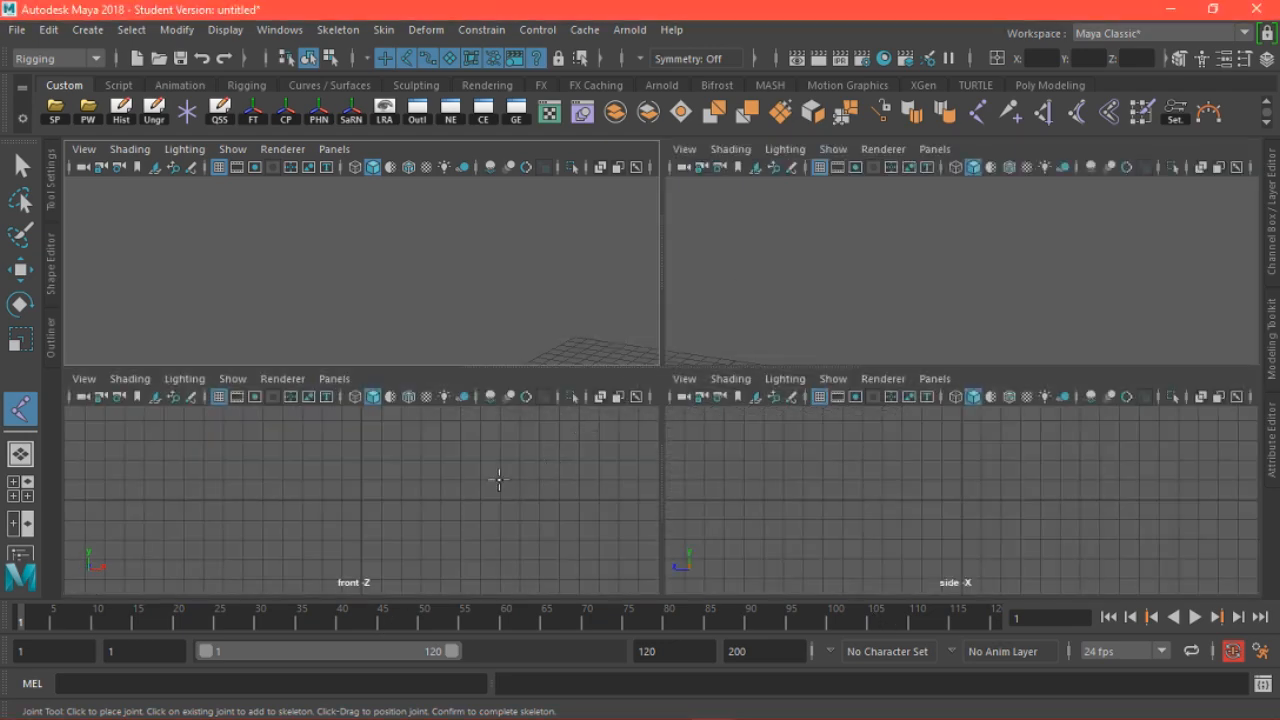
key(space)
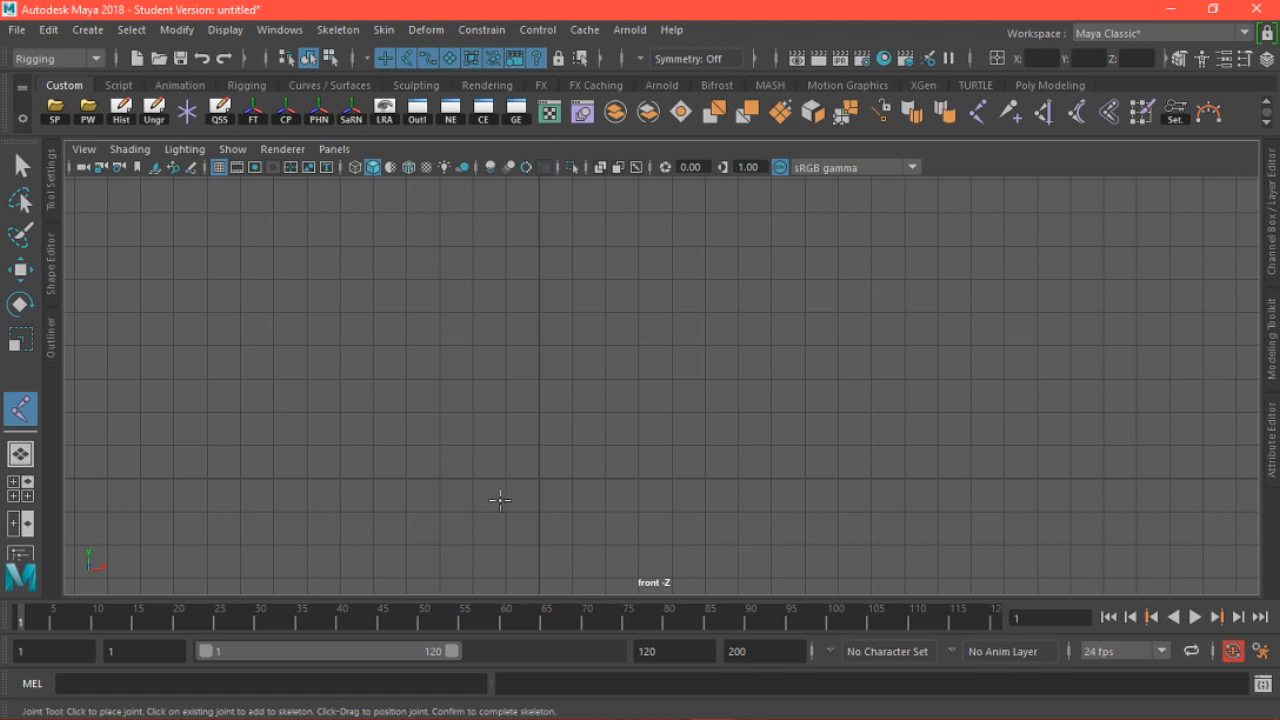
click(540, 478)
click(540, 411)
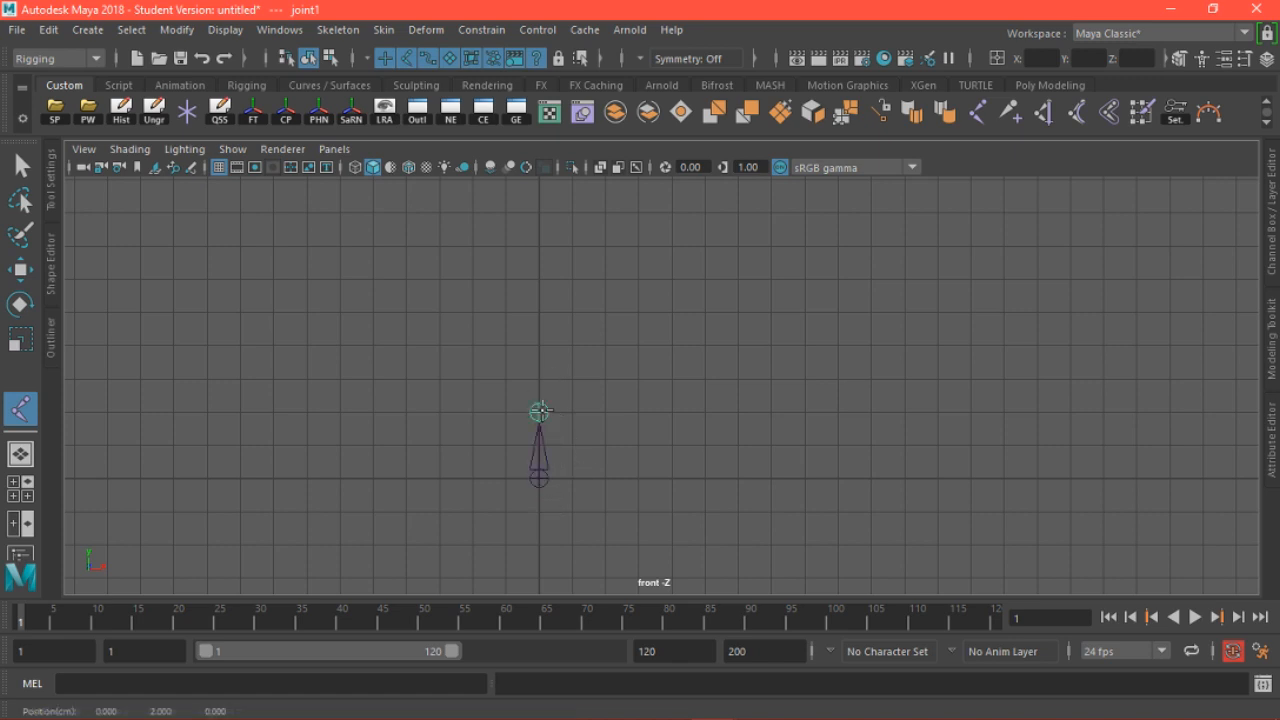
click(547, 347)
click(540, 280)
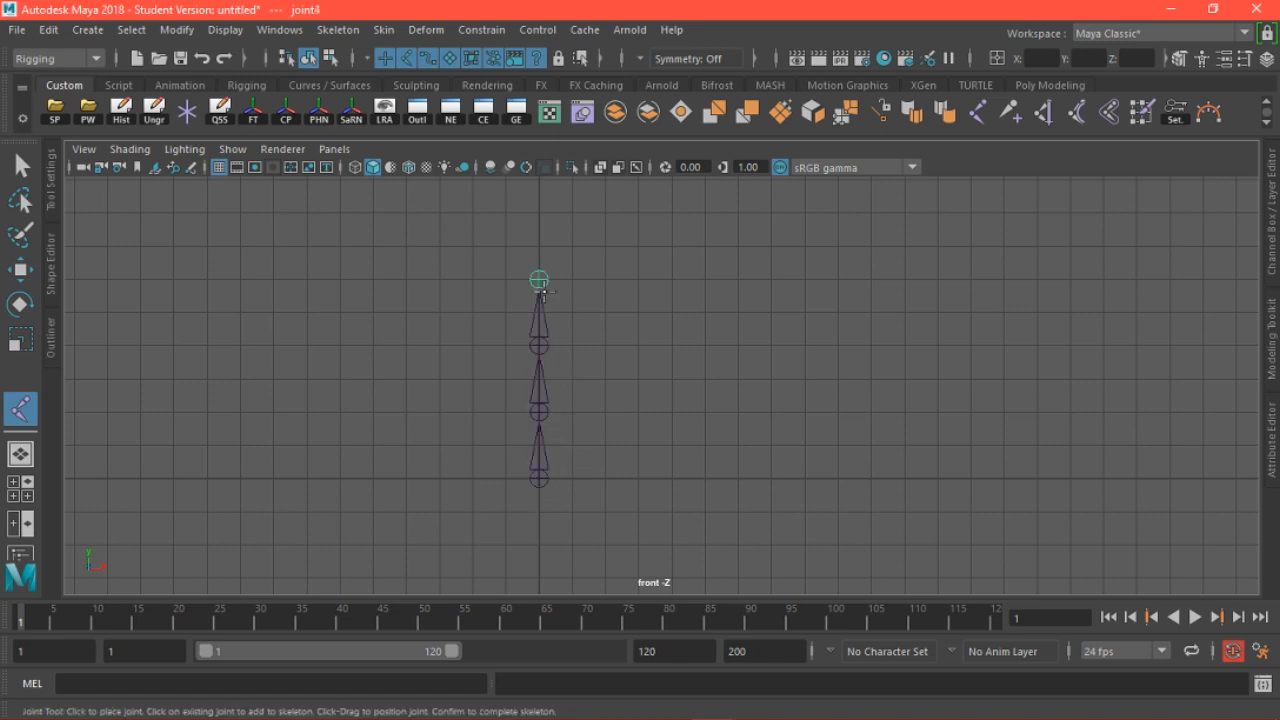
click(540, 213)
alt+middle_drag(540, 215, 563, 309)
click(546, 271)
click(548, 200)
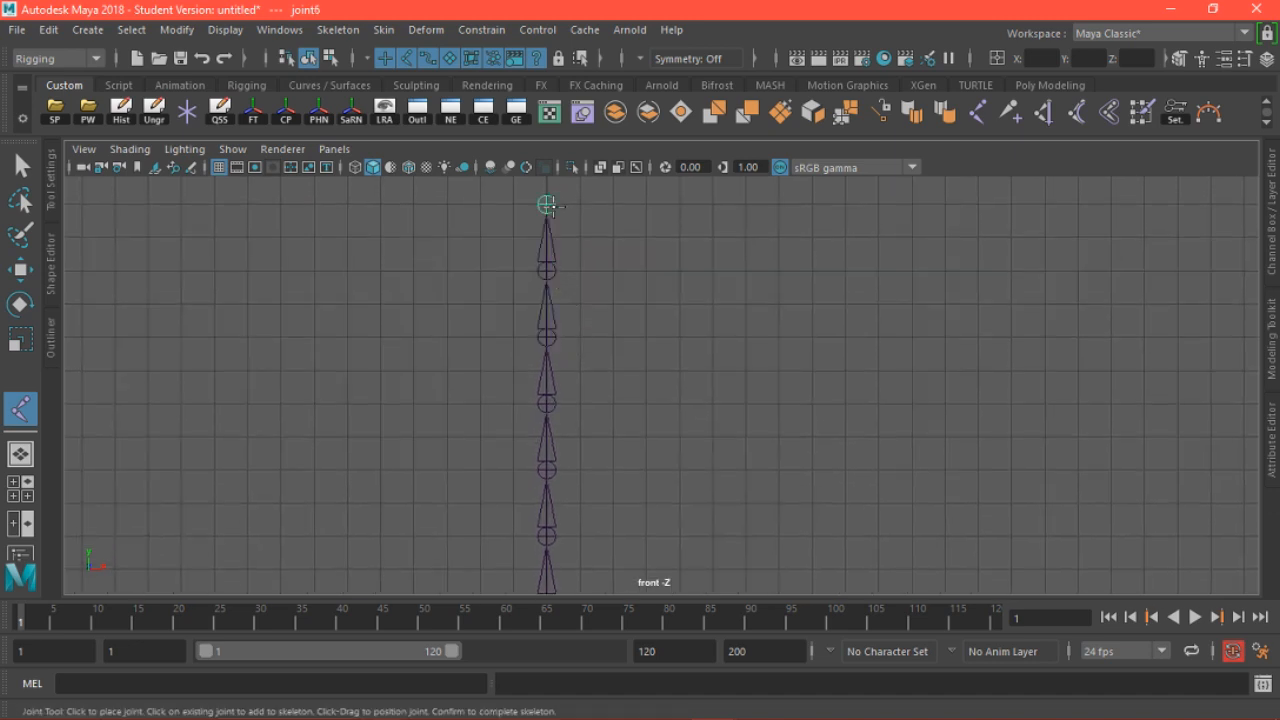
alt+middle_drag(612, 540, 608, 463)
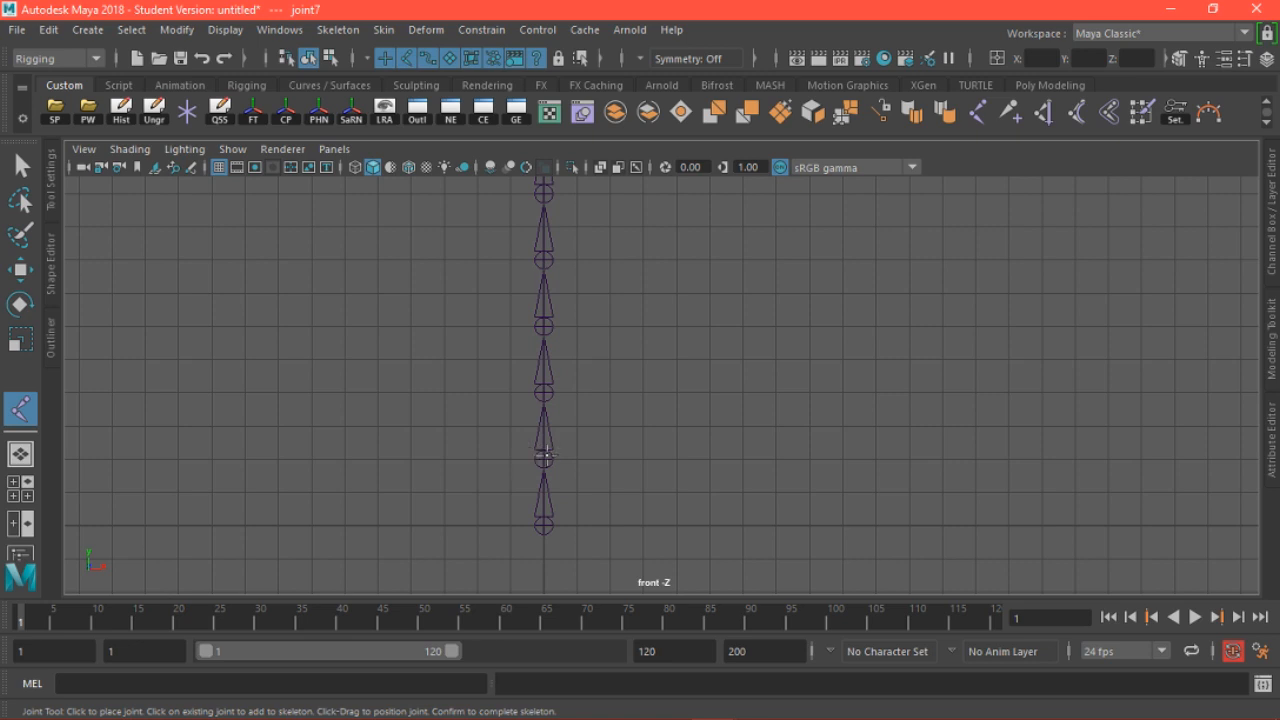
alt+middle_drag(550, 238, 543, 376)
alt+middle_drag(710, 439, 713, 374)
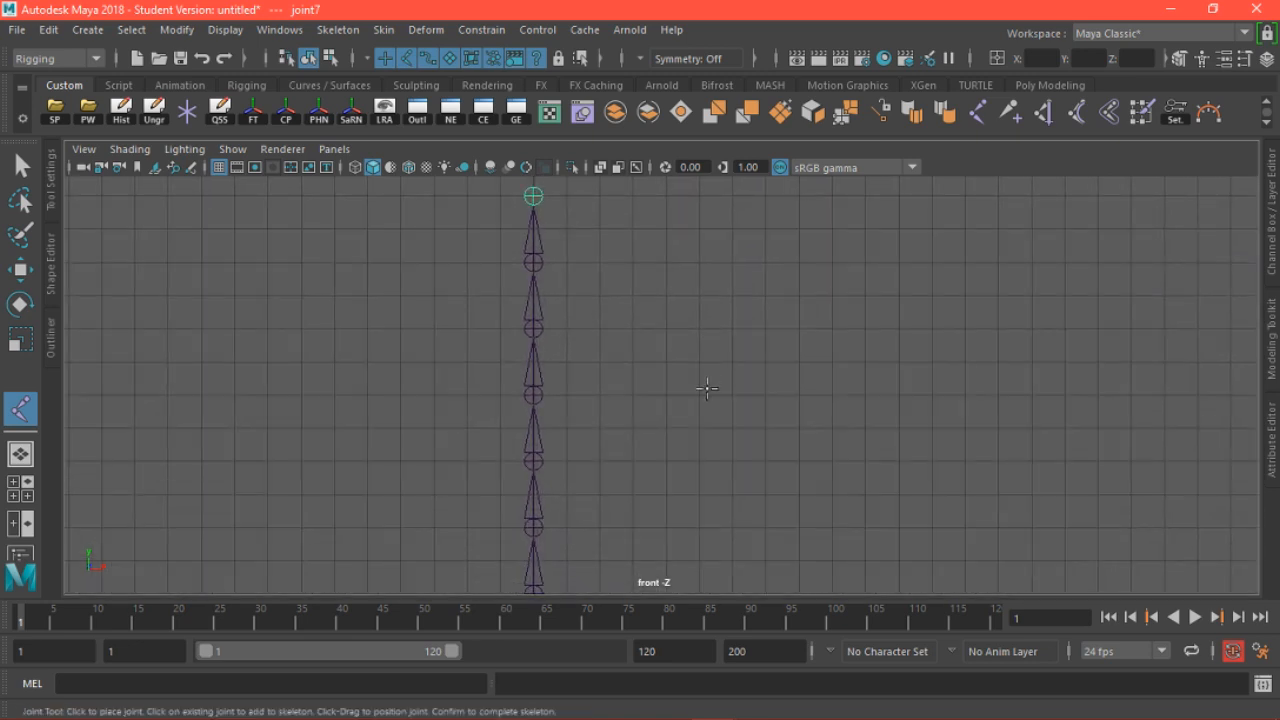
scroll(704, 390, down, 1)
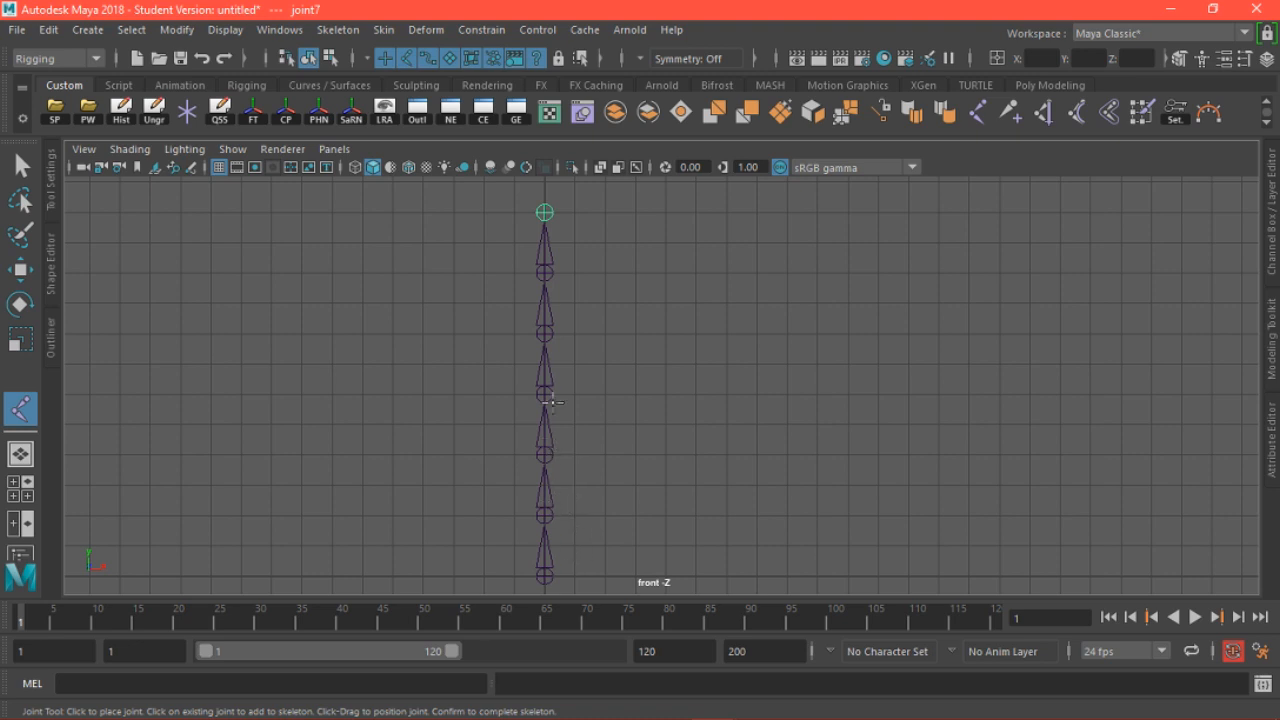
key(Return)
Return to the perspective view with the Move tool, deselect the chain, and expand the joint1 hierarchy in the Outliner
key(w)
key(space)
key(space)
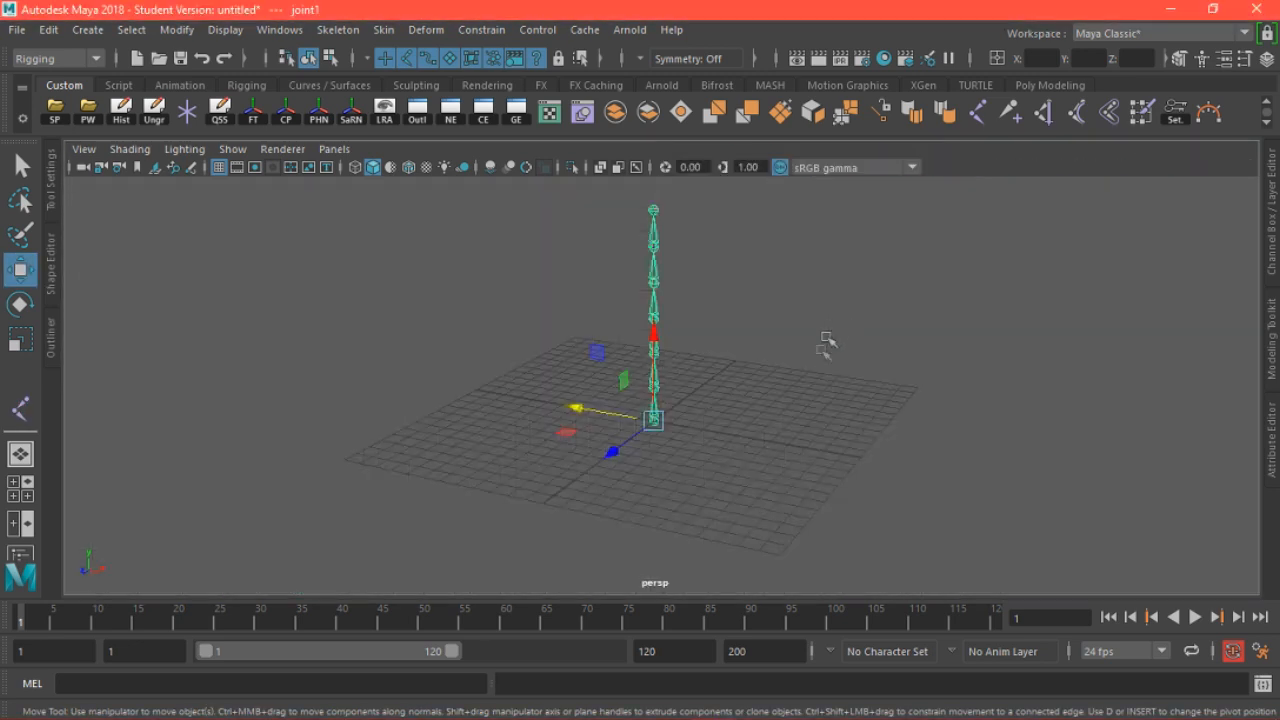
alt+drag(780, 434, 714, 543)
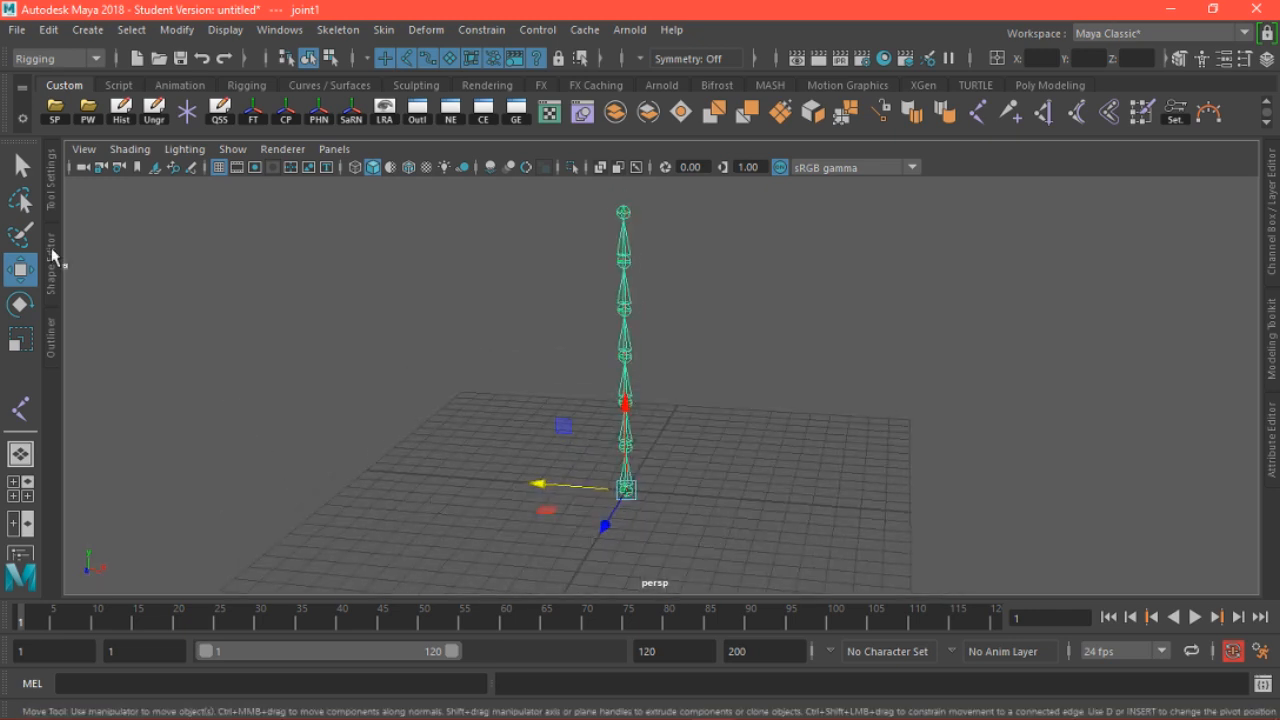
click(52, 340)
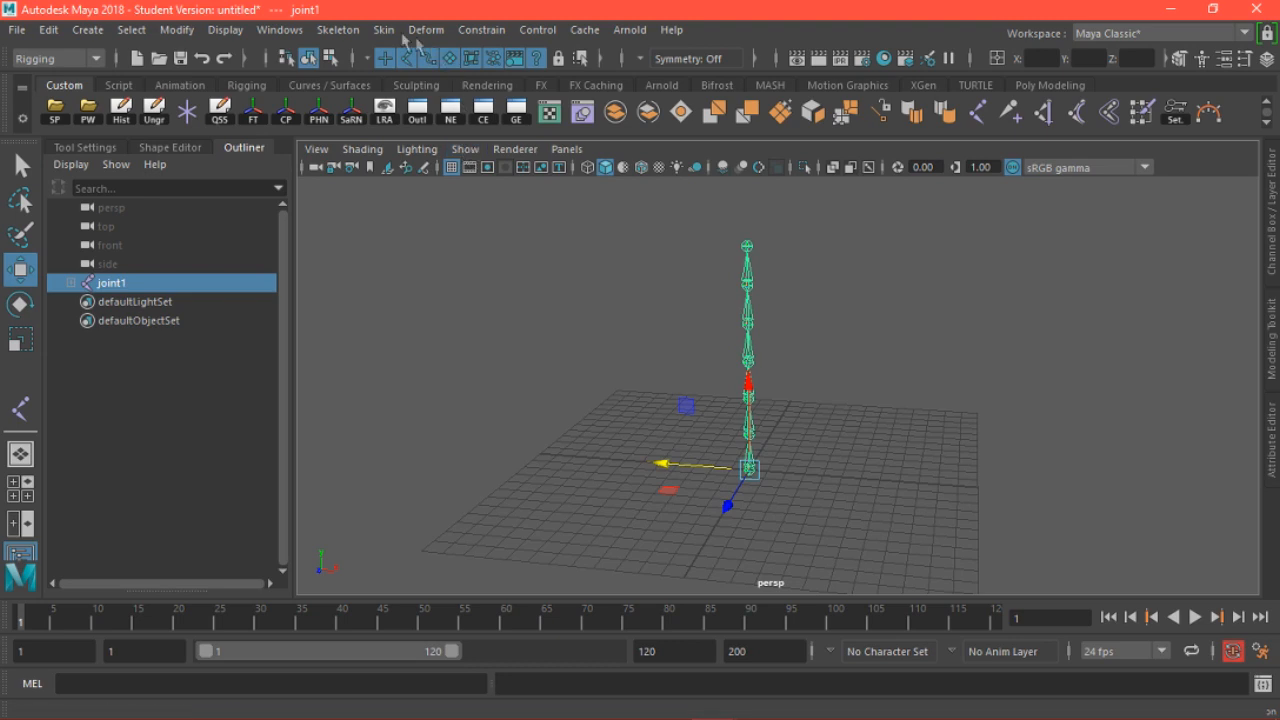
click(287, 28)
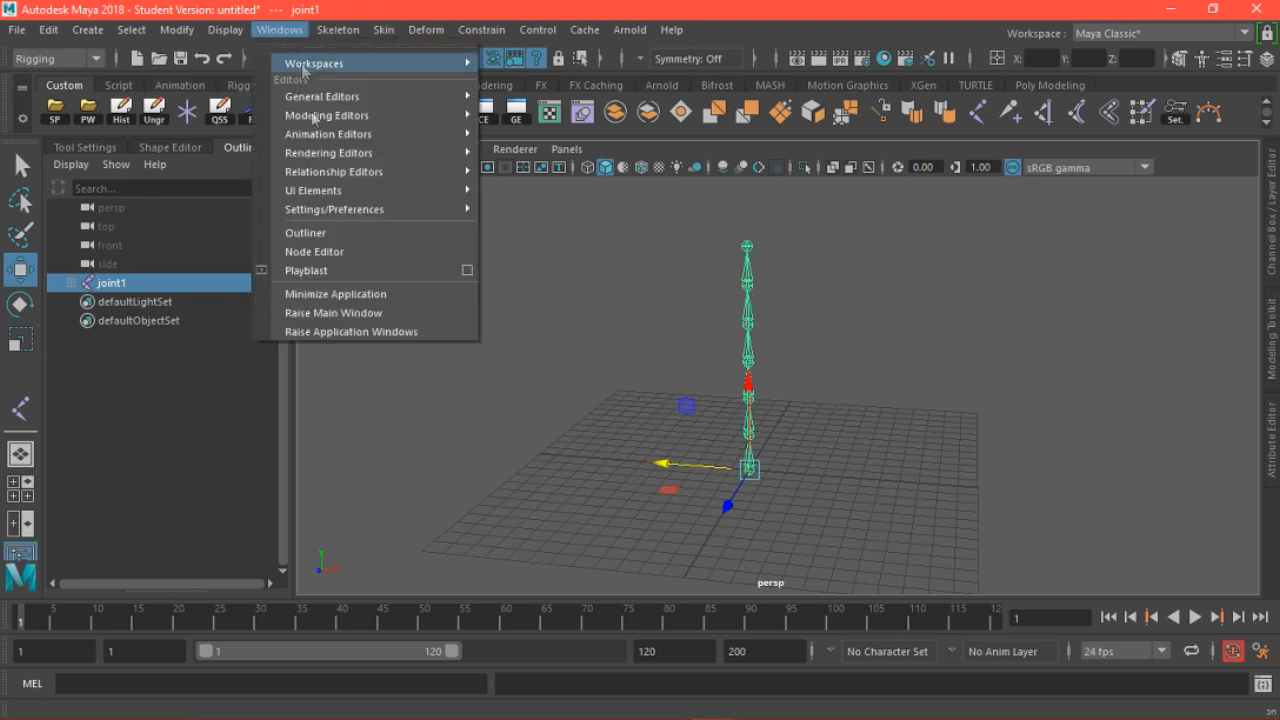
click(444, 432)
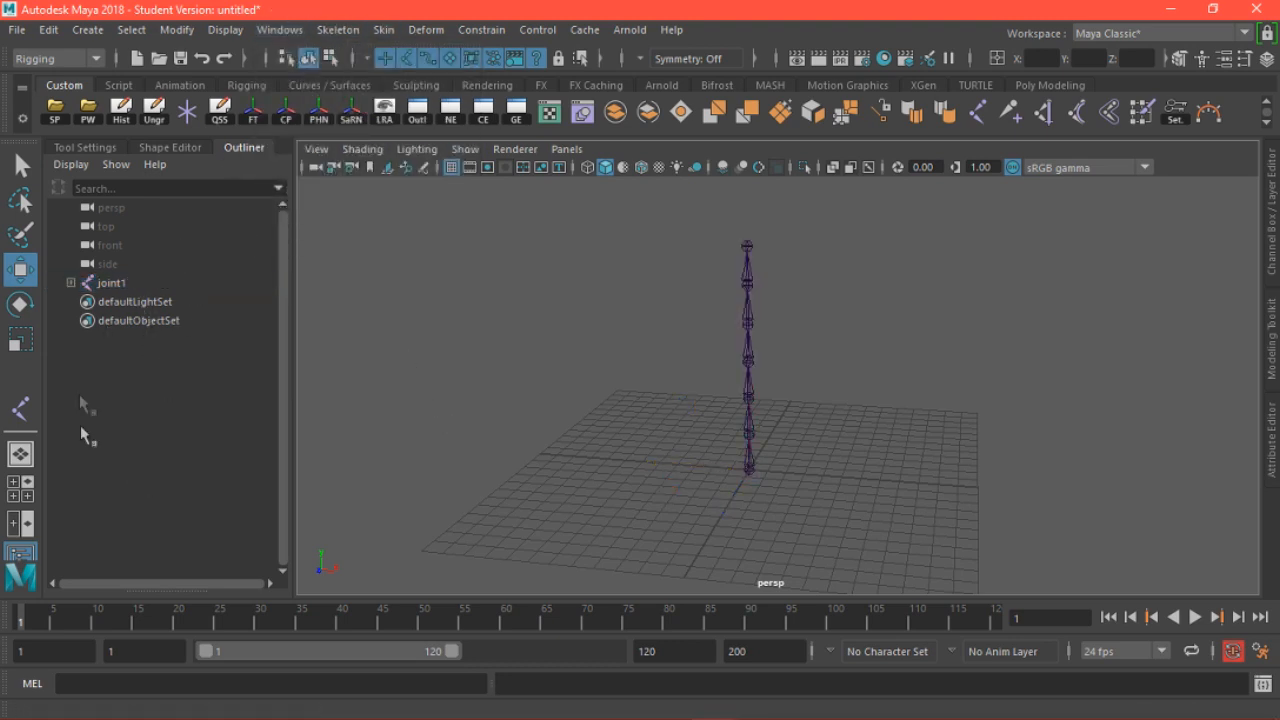
click(71, 284)
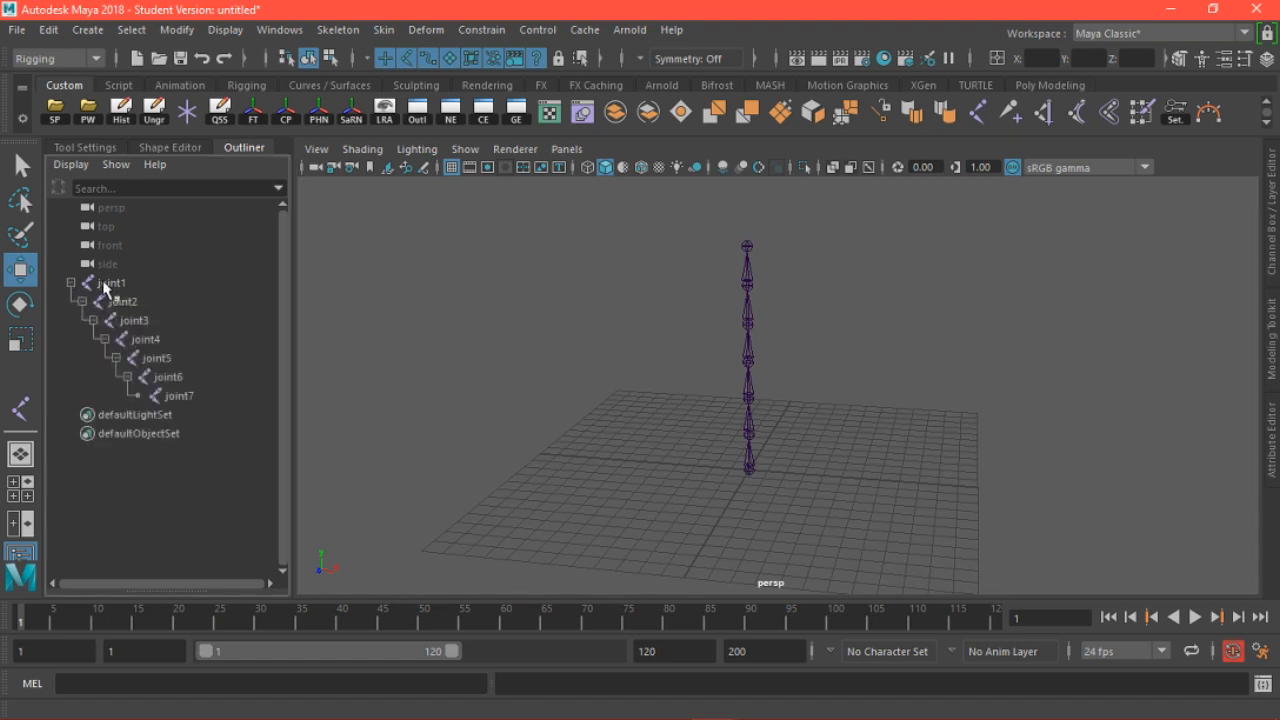
Rename all seven joints using Search and Replace Names, replacing "joint" with "Jnt_0" for the selected objects, and deselect the chain
drag(110, 285, 201, 396)
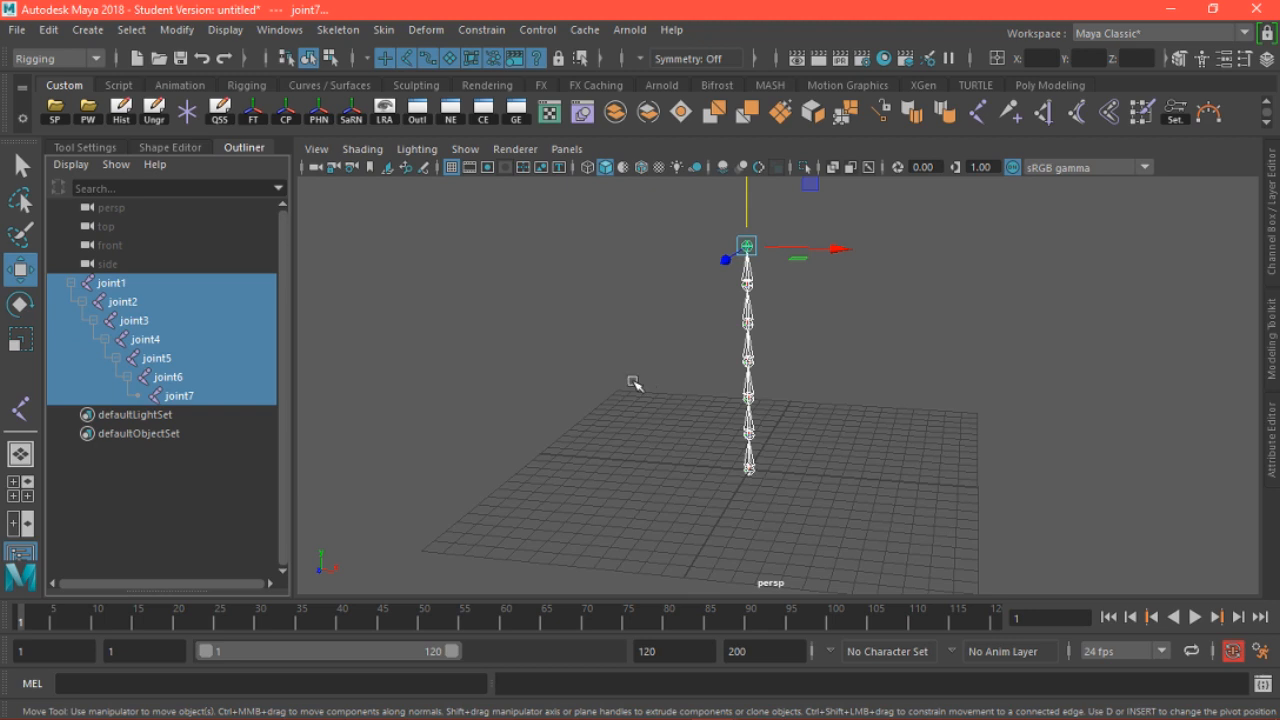
alt+middle_drag(633, 387, 543, 440)
alt+middle_drag(551, 486, 559, 443)
mouse_move(559, 443)
alt+mouse_down()
mouse_move(586, 463)
mouse_move(574, 454)
alt+mouse_up()
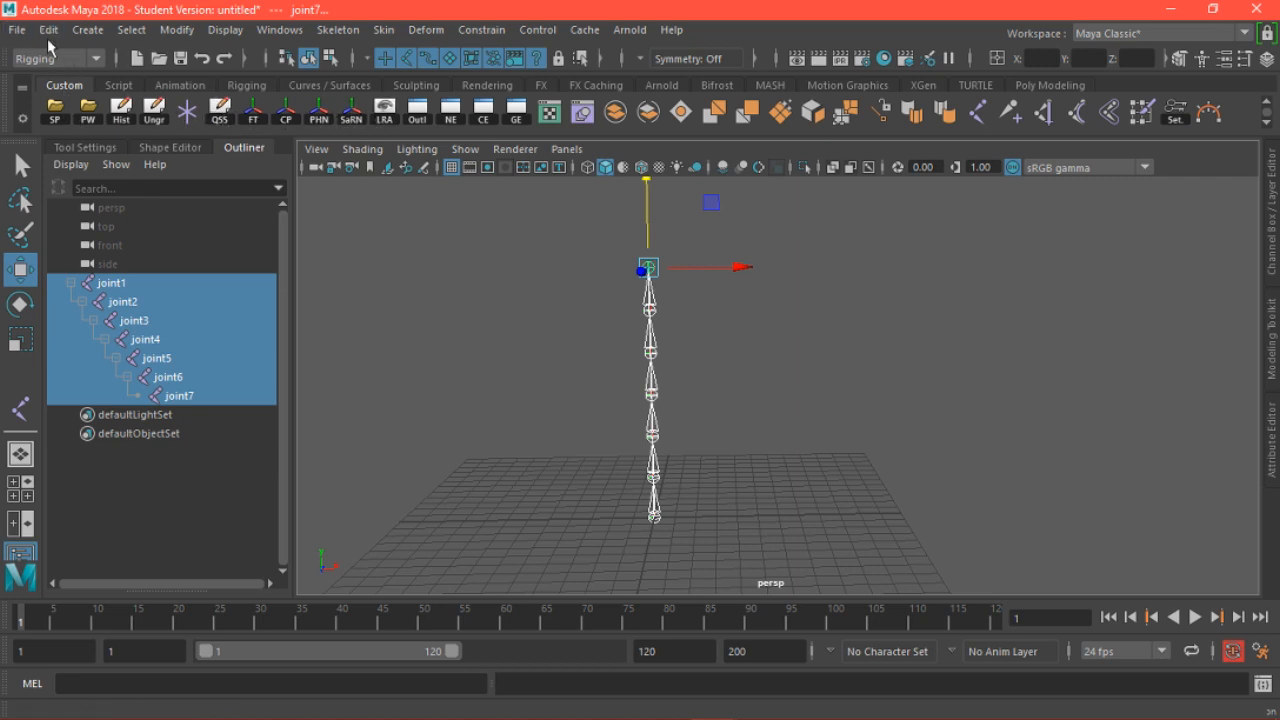
click(177, 30)
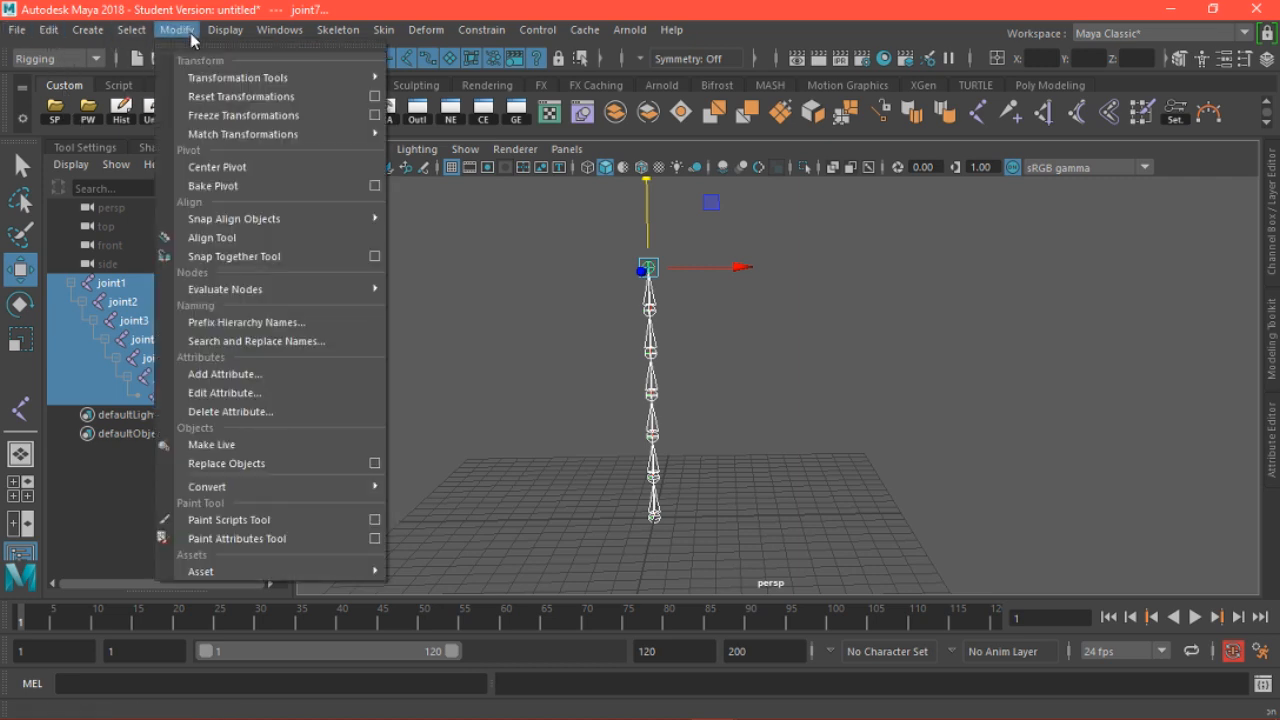
click(313, 341)
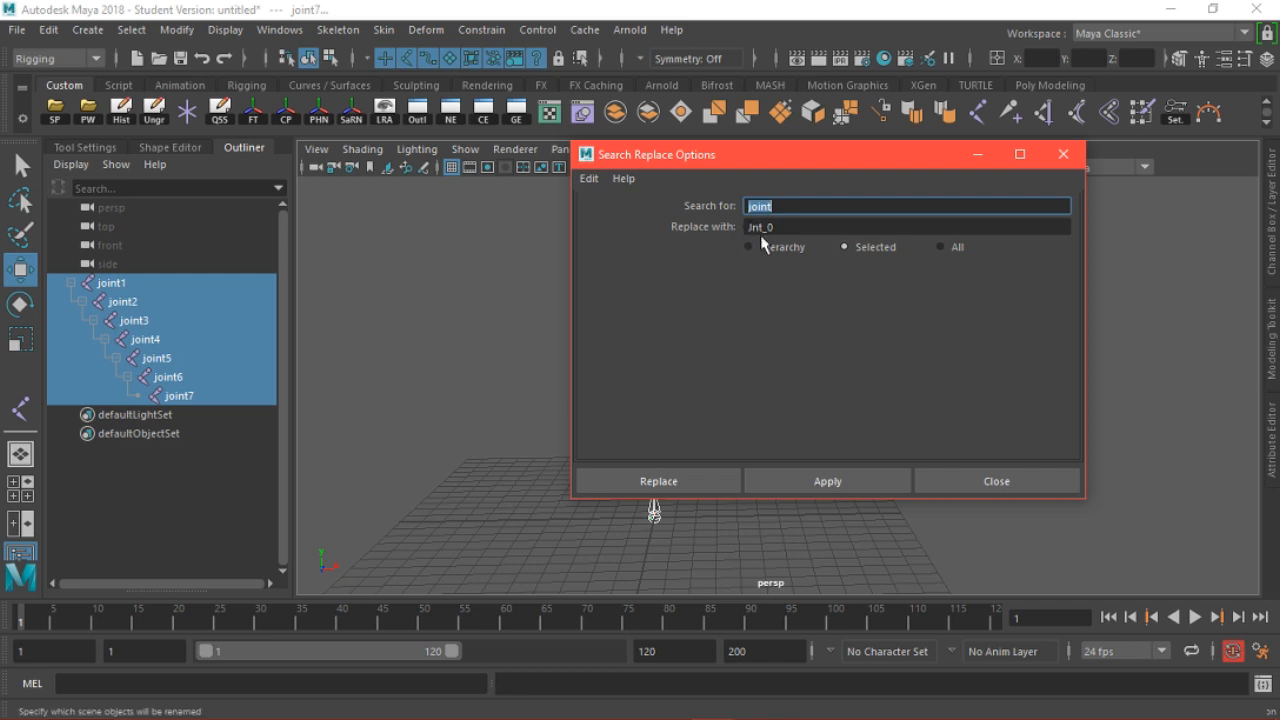
click(810, 482)
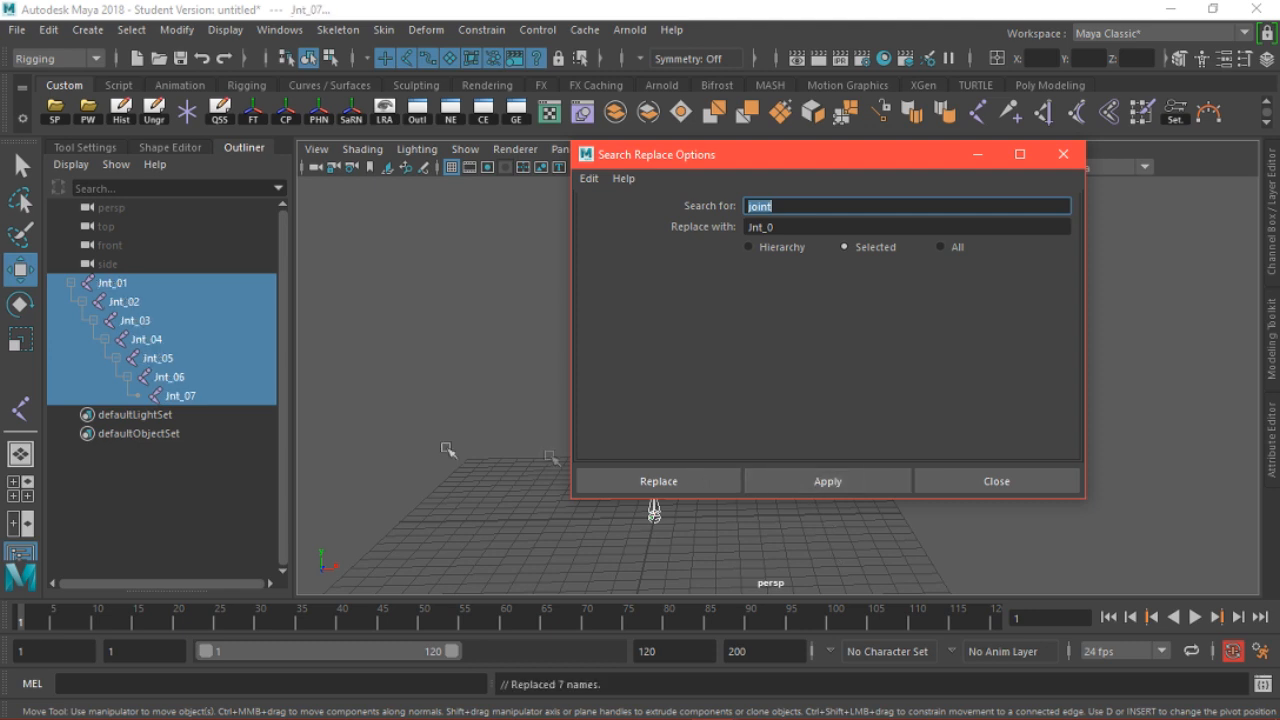
click(1012, 486)
click(829, 451)
Create an IK Spline Handle running from the chain's base joint to its top joint
alt+drag(829, 451, 831, 403)
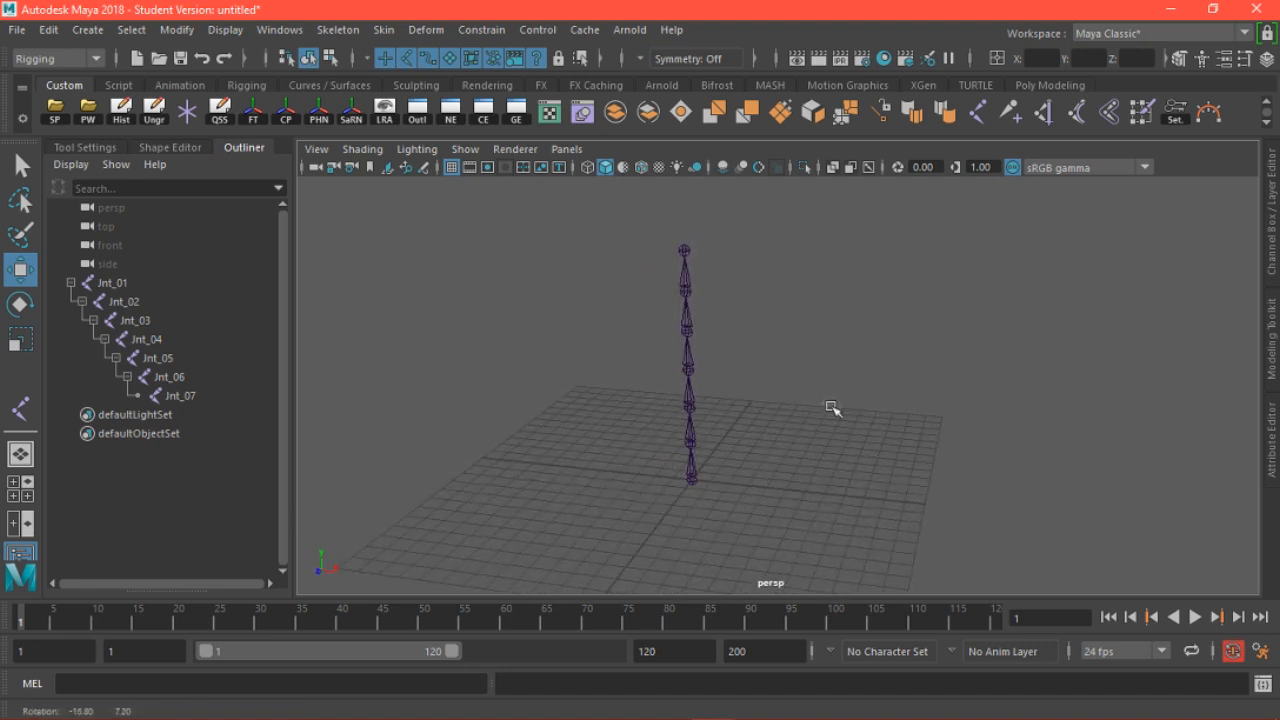
alt+right_drag(749, 480, 866, 485)
alt+drag(856, 480, 846, 474)
alt+middle_drag(796, 390, 837, 418)
alt+right_drag(837, 418, 815, 408)
alt+drag(815, 408, 806, 423)
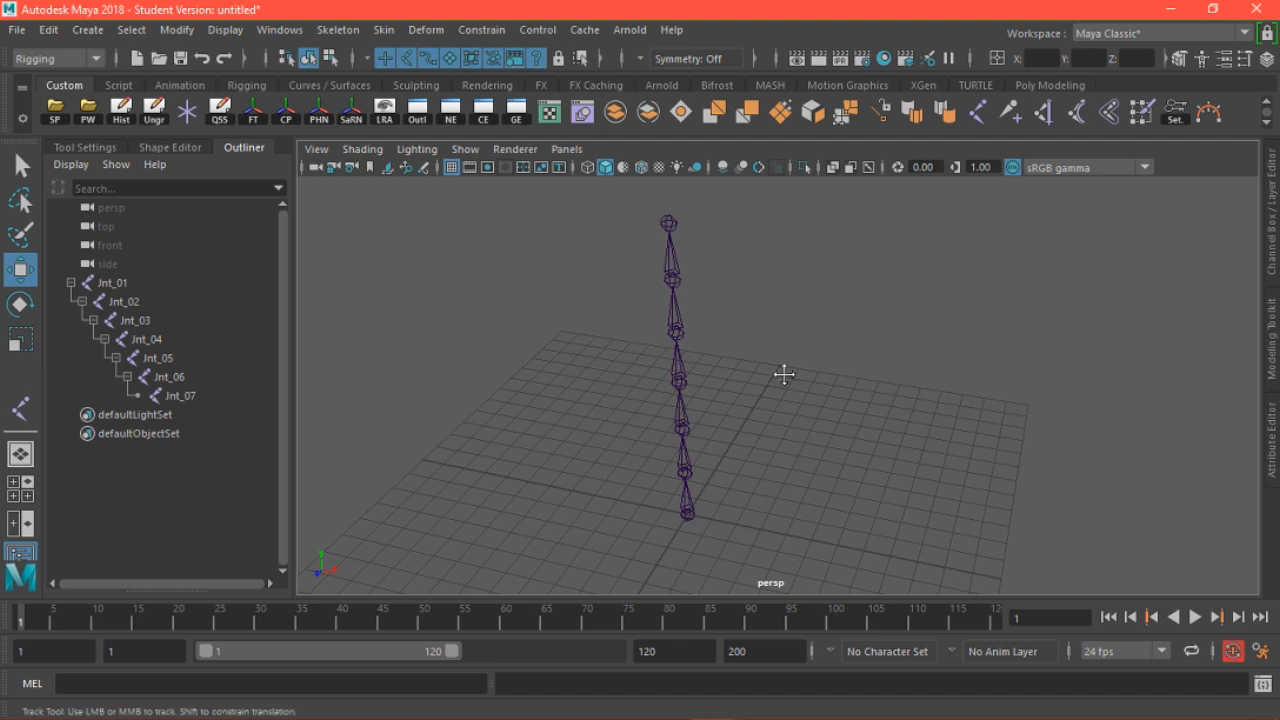
alt+drag(783, 374, 773, 352)
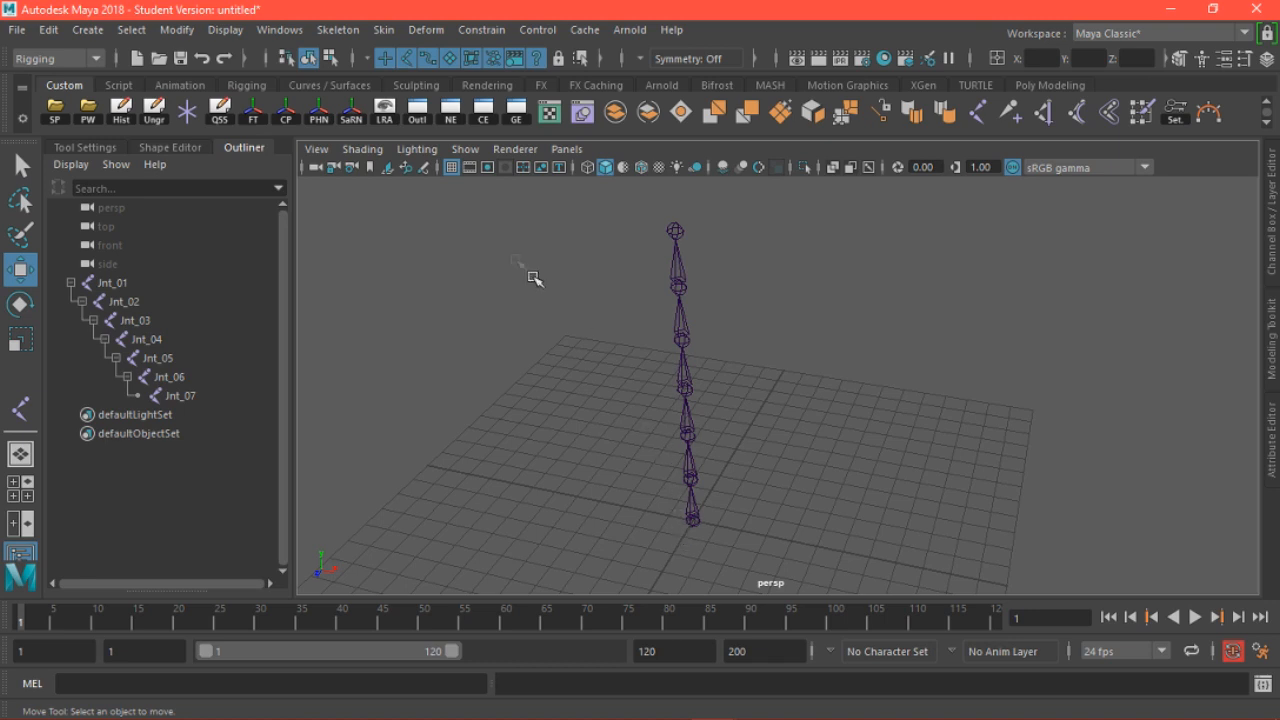
click(338, 30)
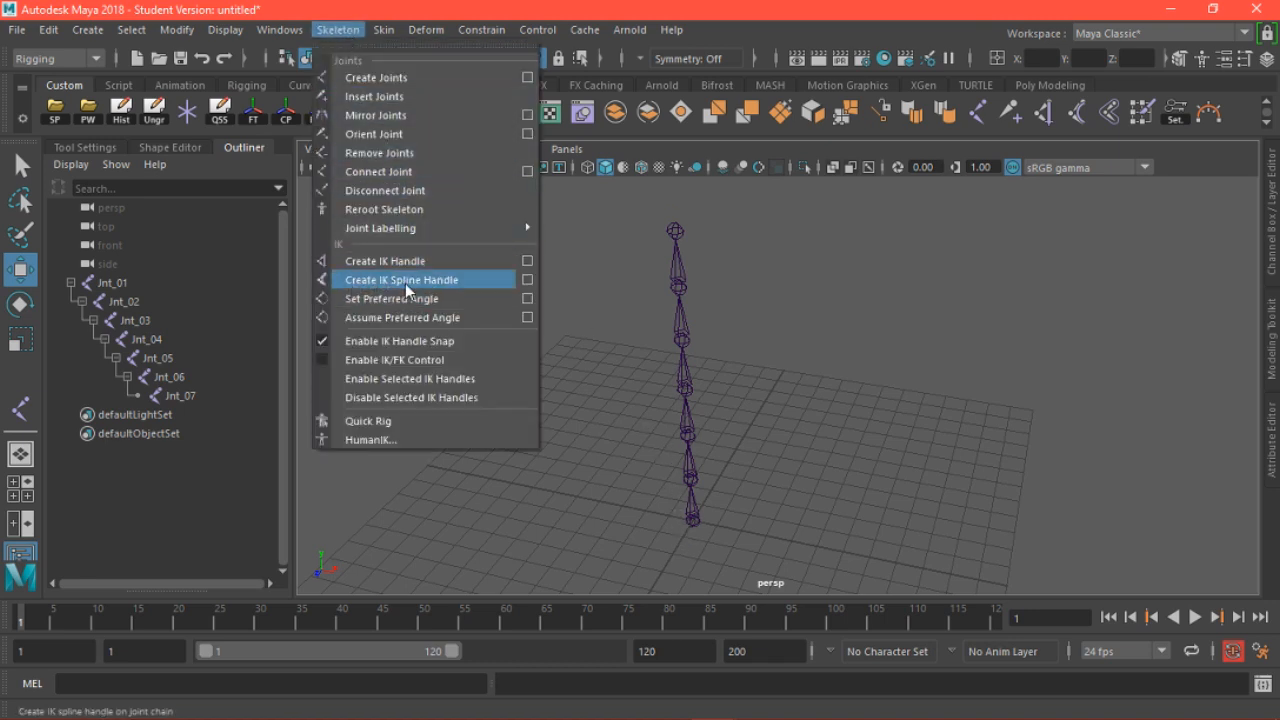
click(527, 280)
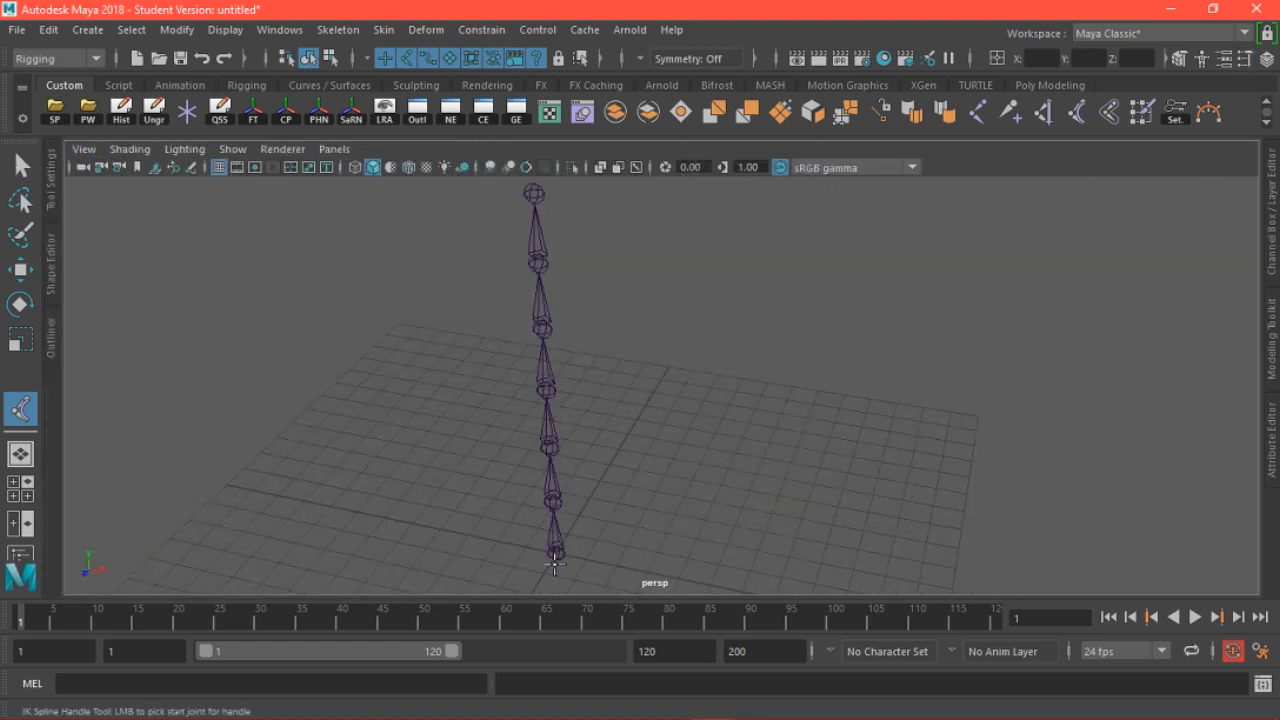
click(555, 553)
click(536, 191)
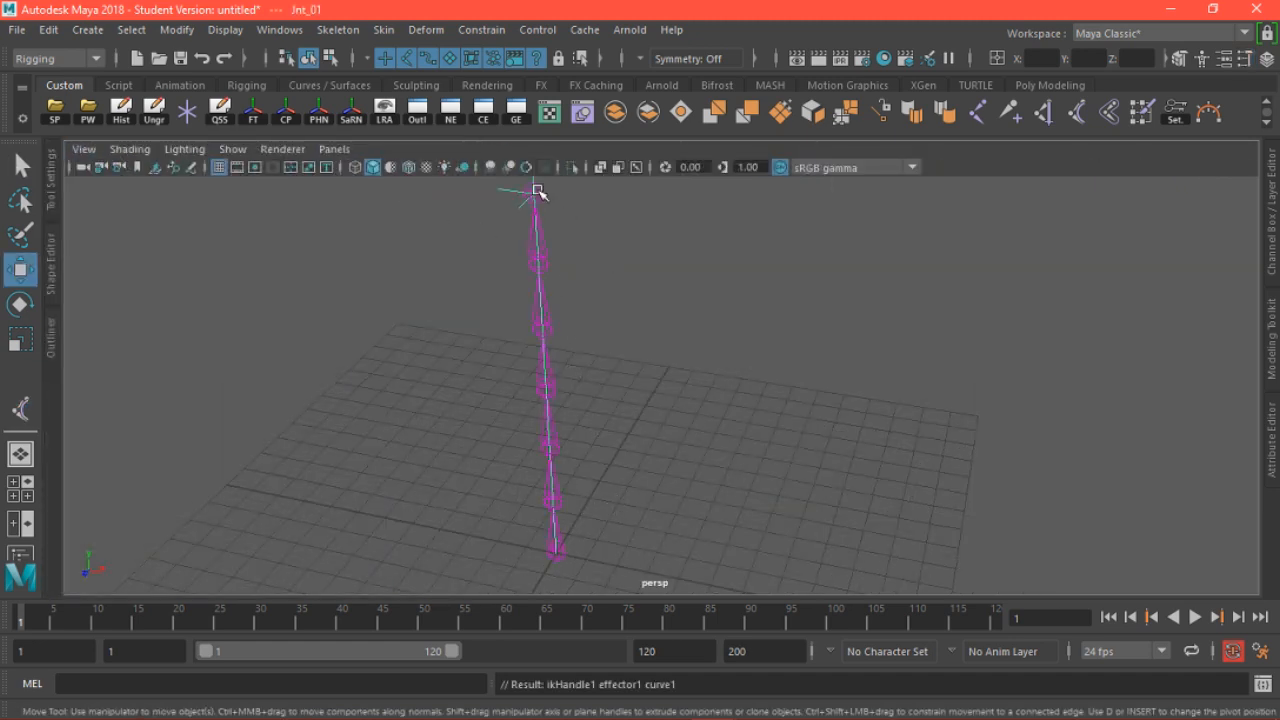
Try selecting and moving the IK handle and the joint below the chain's tip, undo the joint moves, and clear the selection
alt+drag(600, 366, 653, 343)
alt+middle_drag(630, 322, 614, 315)
alt+right_drag(625, 322, 618, 314)
alt+drag(229, 305, 257, 329)
click(552, 266)
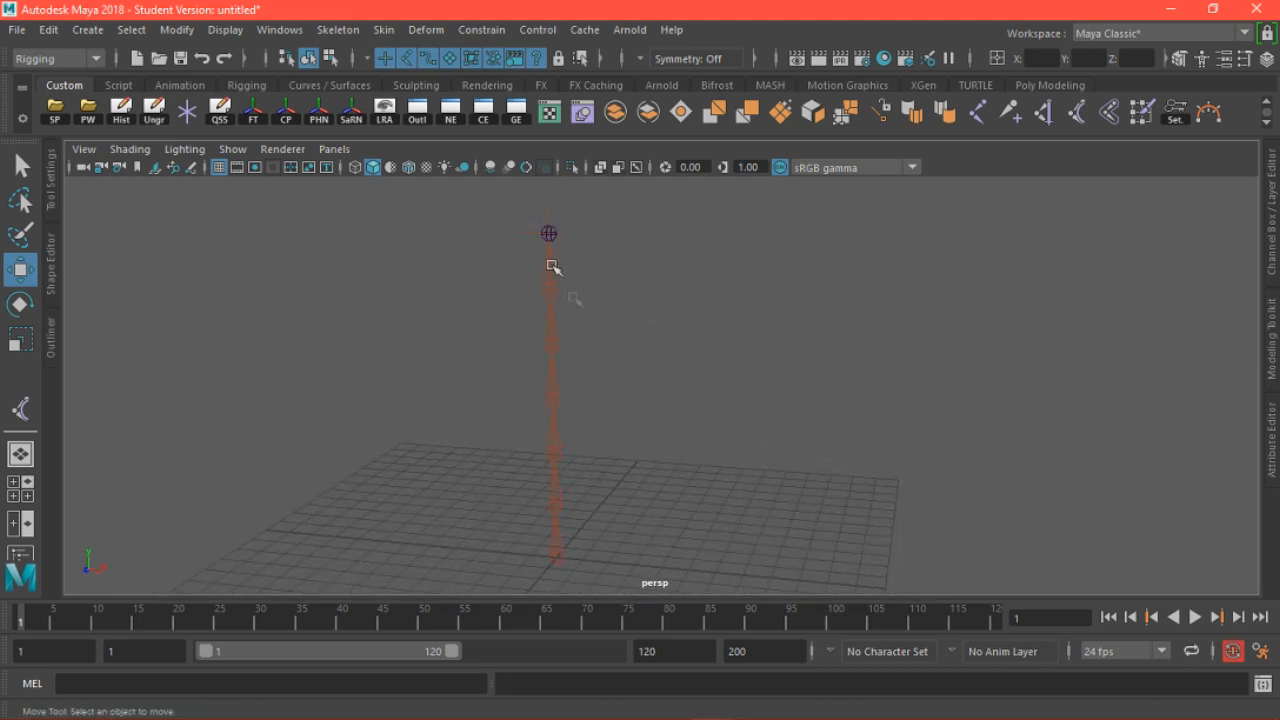
drag(506, 194, 530, 247)
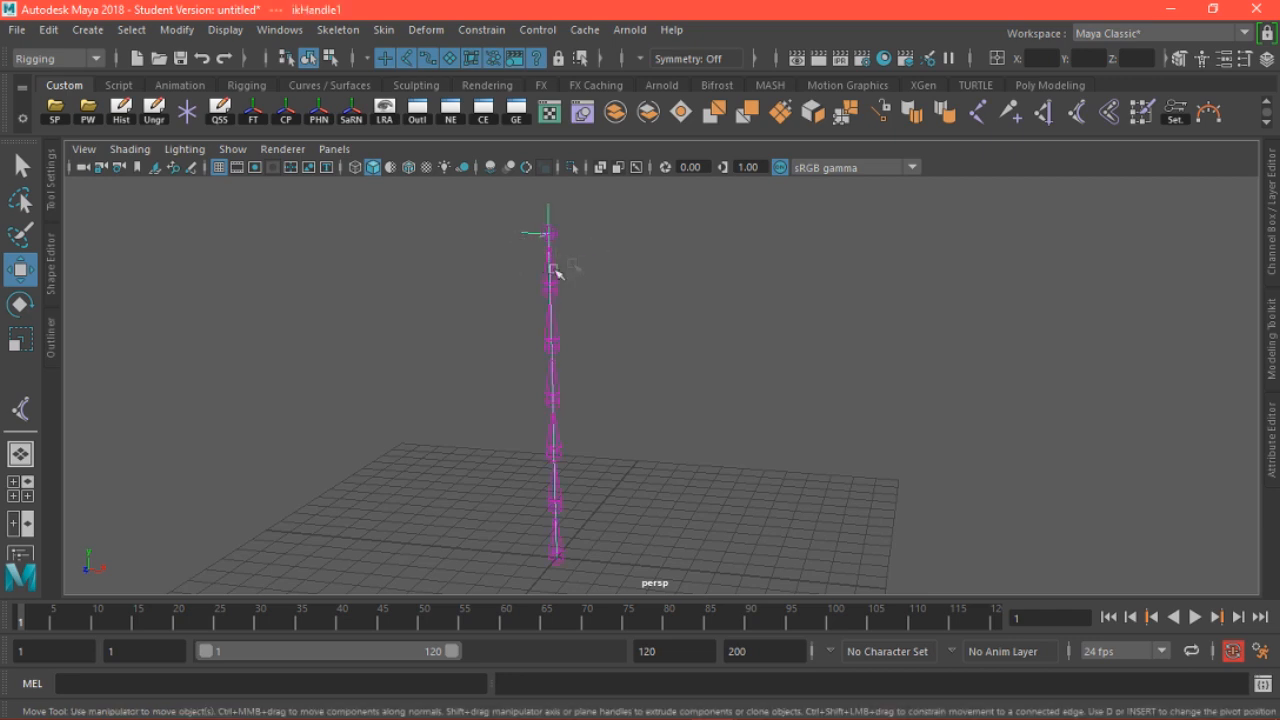
click(553, 289)
drag(487, 285, 514, 309)
key(ctrl+z)
drag(547, 205, 553, 304)
key(ctrl+z)
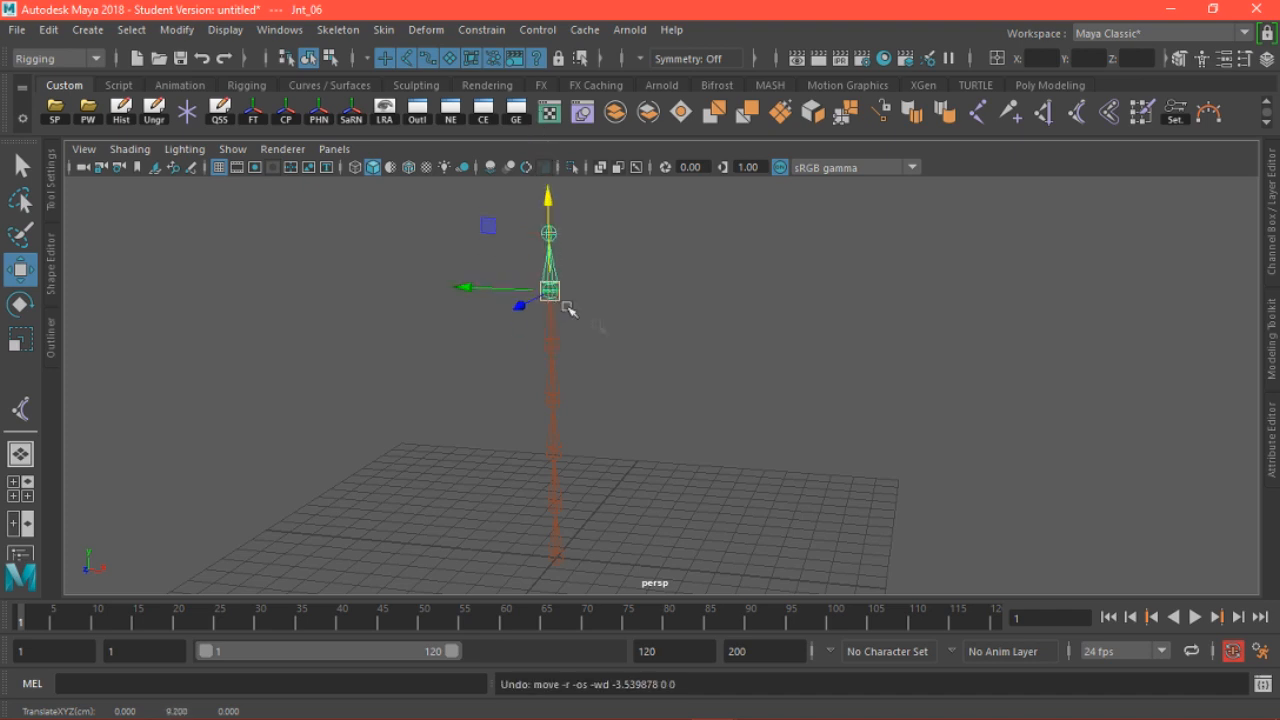
click(641, 425)
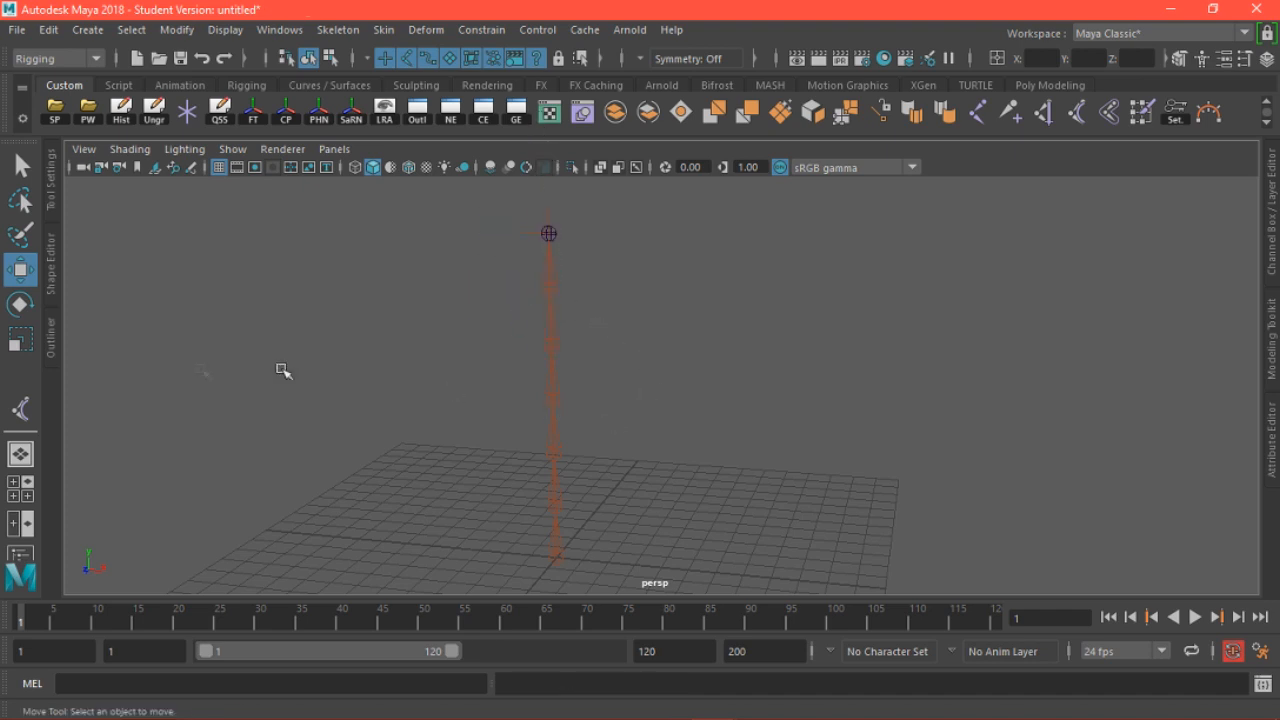
Select curve1 in the Outliner and switch to component selection mode to expose its control vertices
click(52, 350)
click(127, 455)
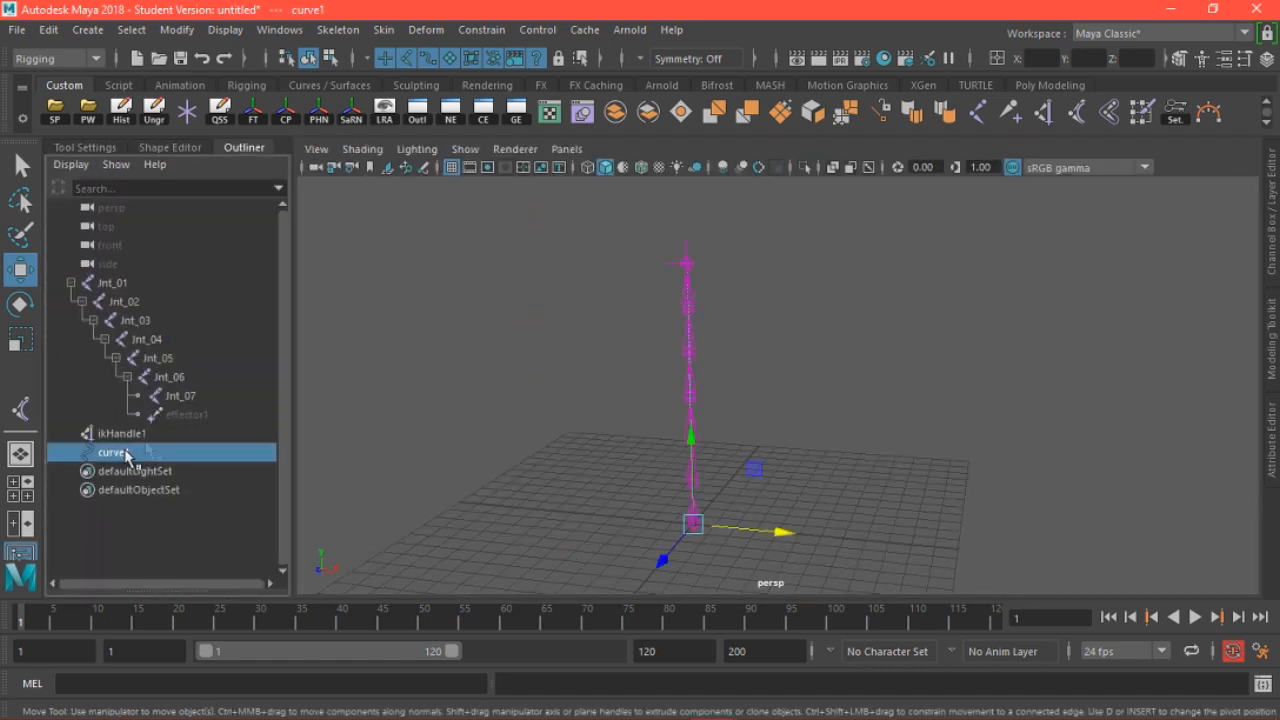
alt+drag(851, 374, 753, 358)
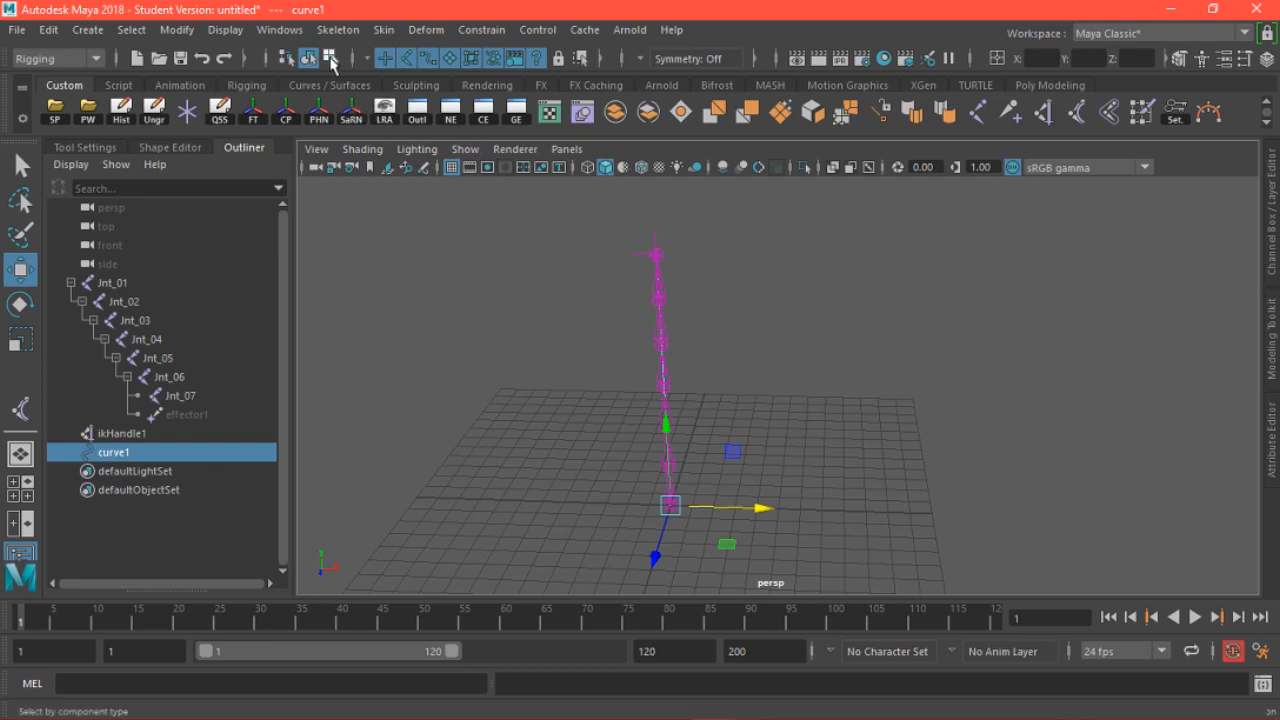
alt+drag(586, 277, 620, 300)
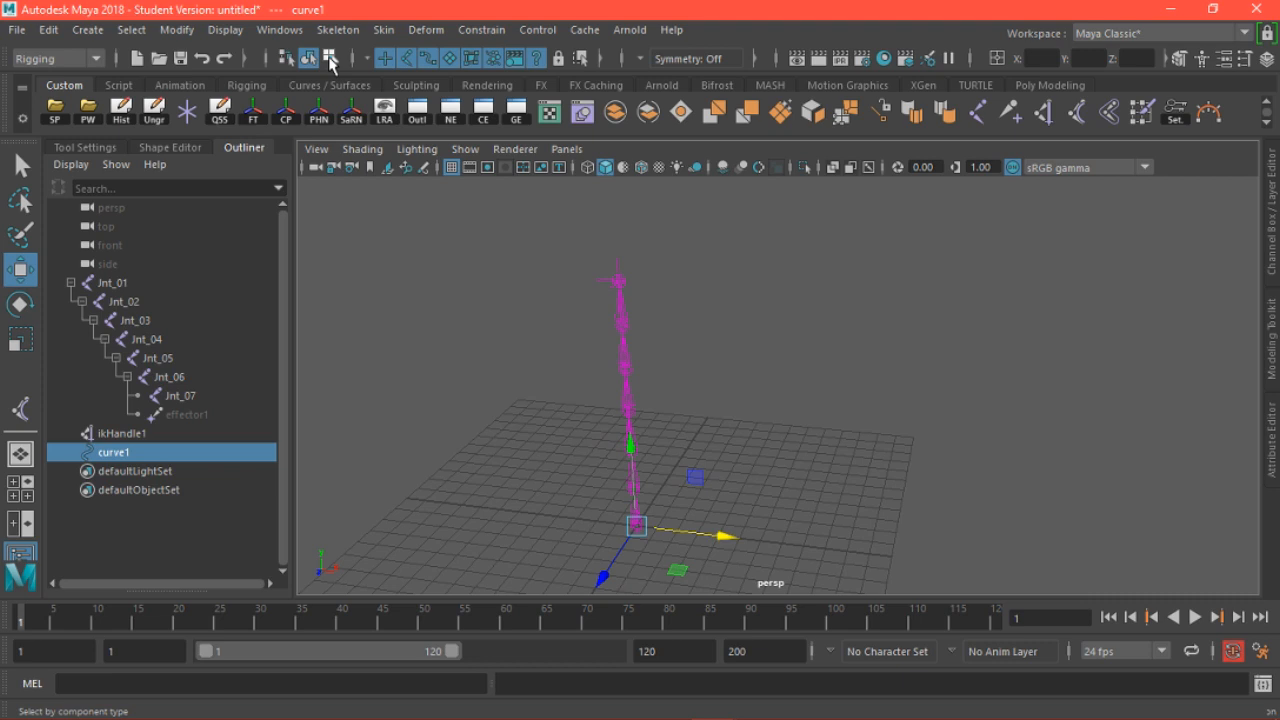
click(330, 58)
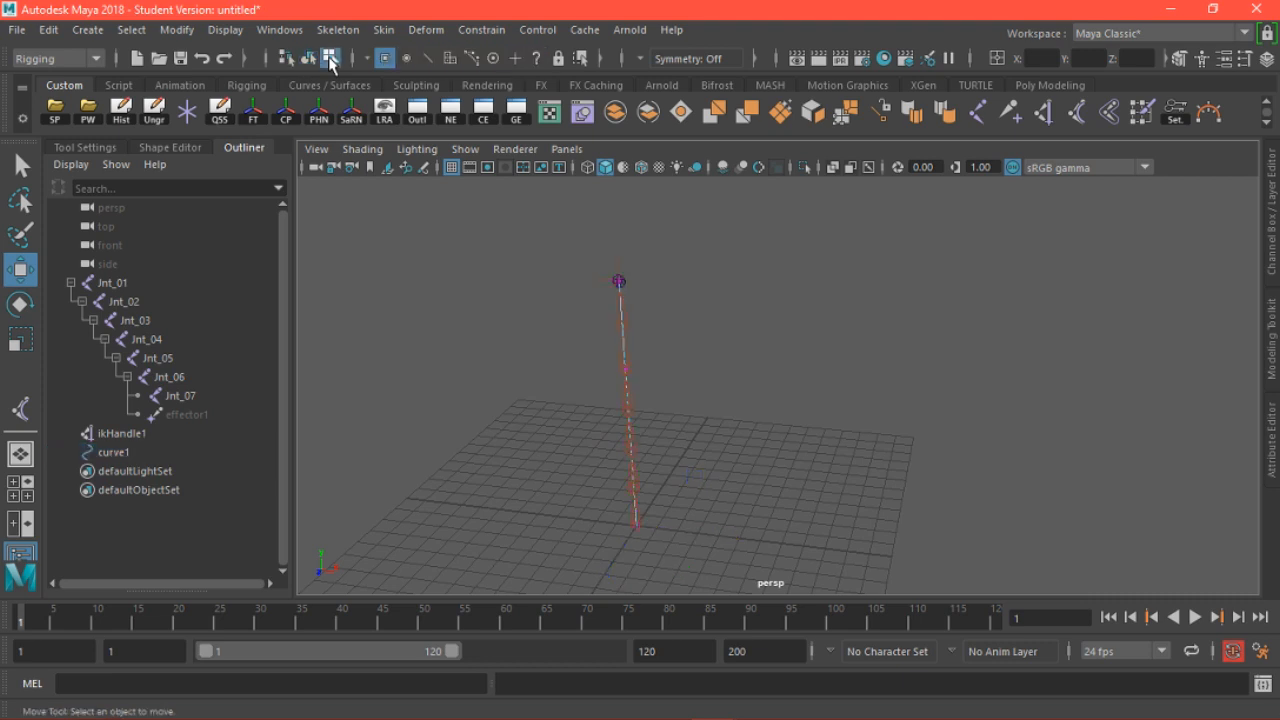
click(267, 58)
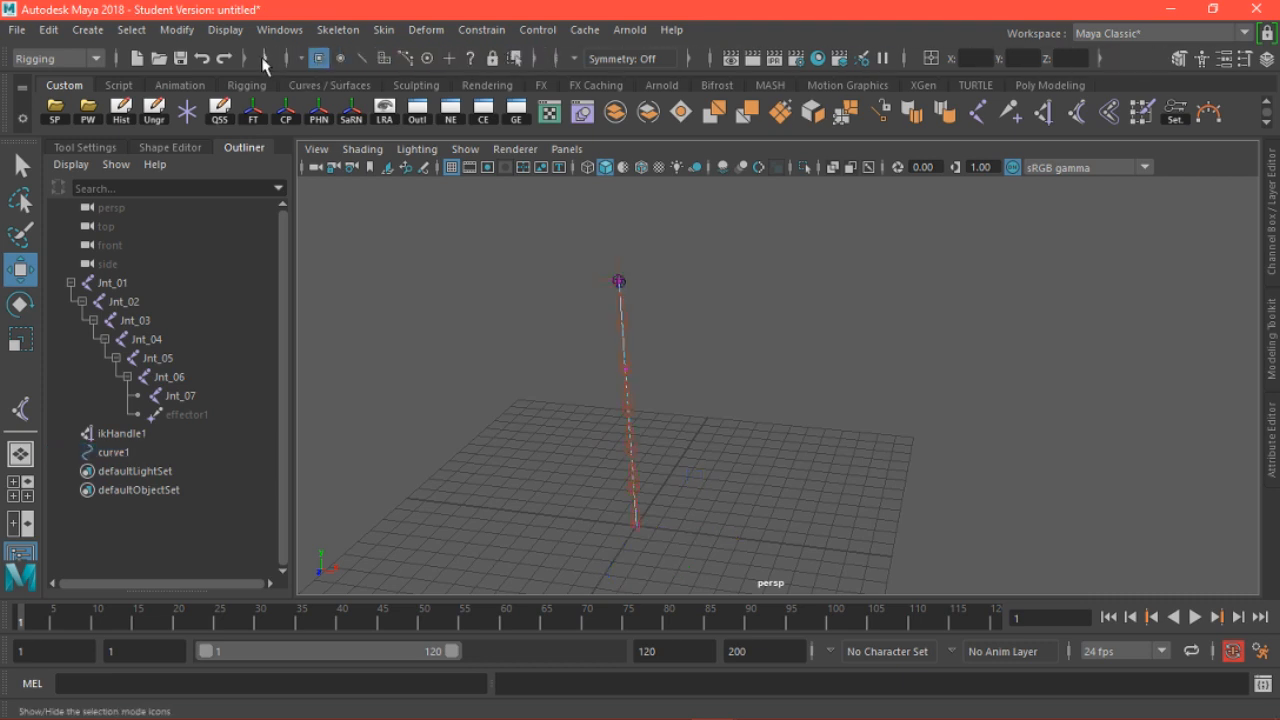
click(267, 58)
scroll(596, 288, up, 2)
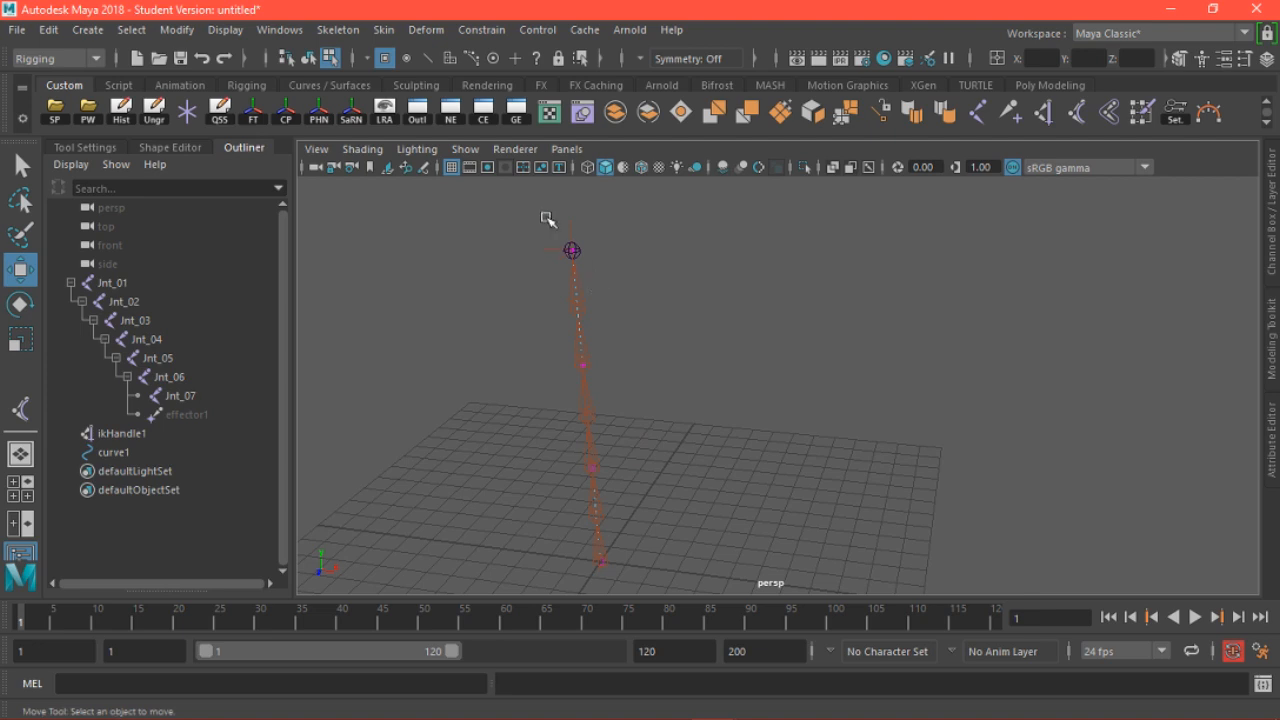
Try bending the chain by moving the curve's upper two control vertices sideways, undo the move, and return to object selection mode
drag(548, 219, 660, 374)
alt+middle_drag(646, 363, 720, 415)
alt+drag(720, 415, 677, 434)
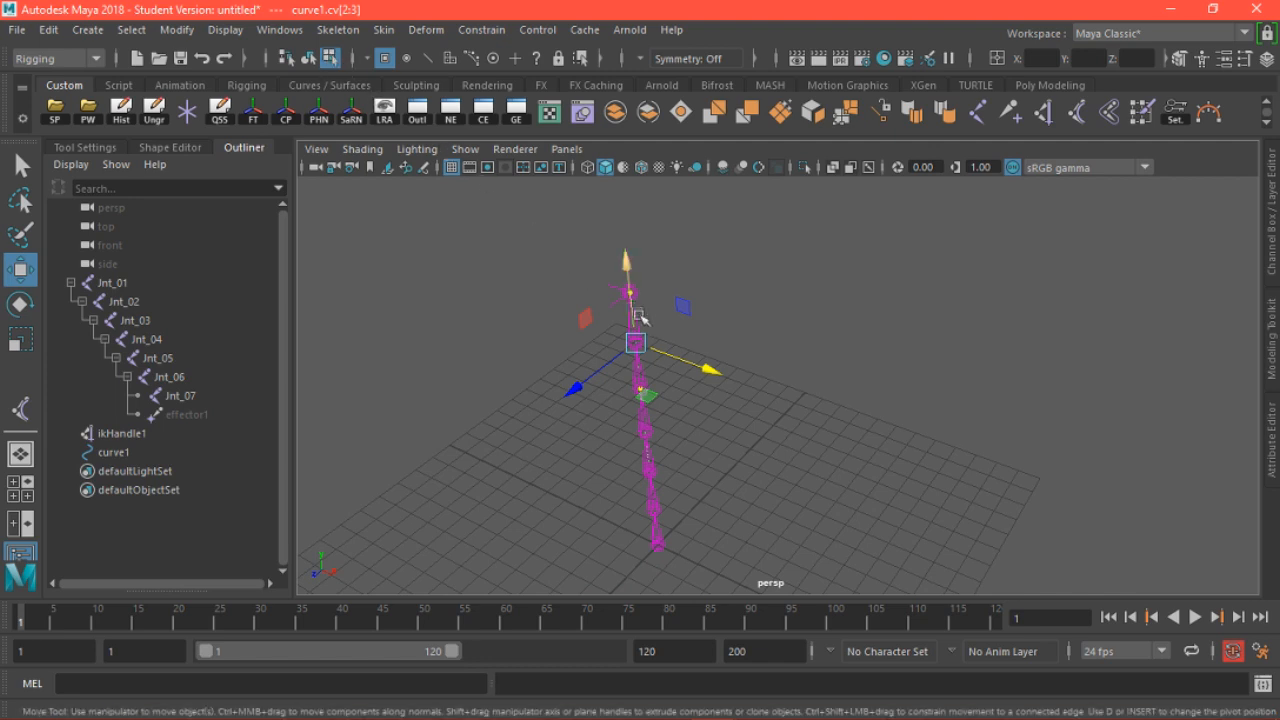
mouse_move(674, 349)
alt+mouse_down()
mouse_move(757, 326)
mouse_move(688, 338)
alt+mouse_up()
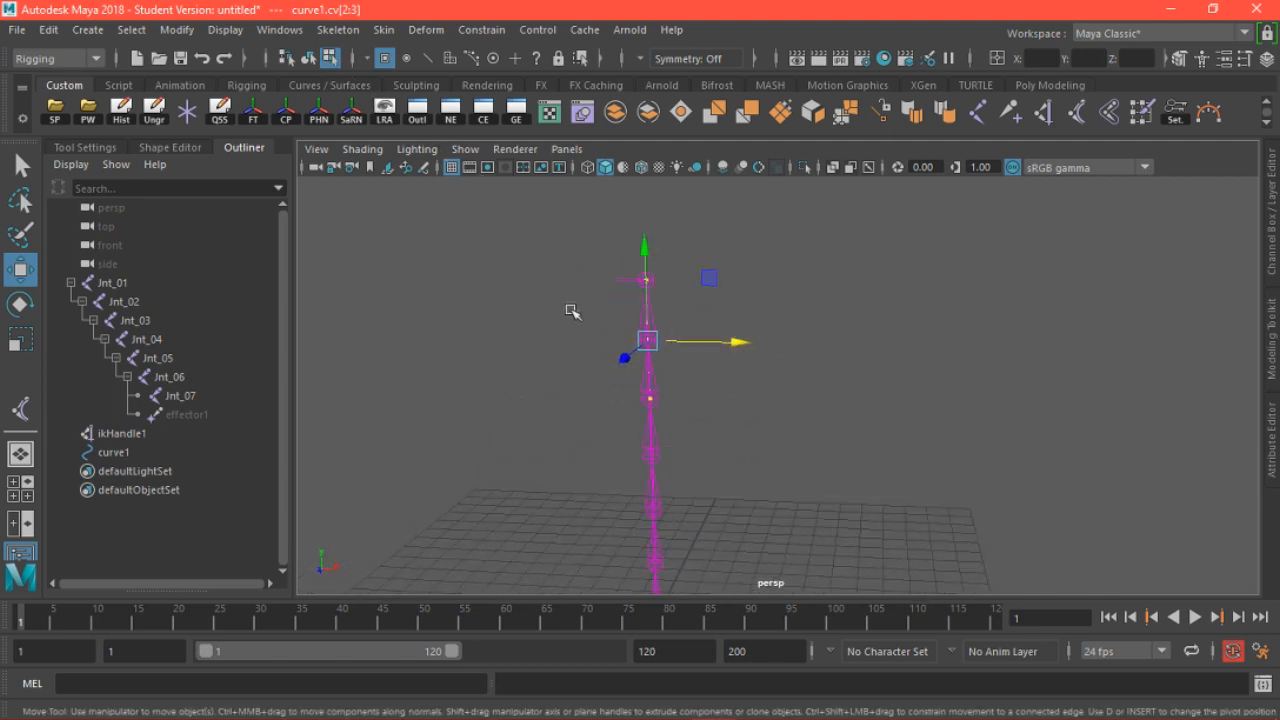
alt+middle_drag(733, 431, 724, 366)
alt+drag(724, 366, 722, 418)
drag(725, 329, 905, 380)
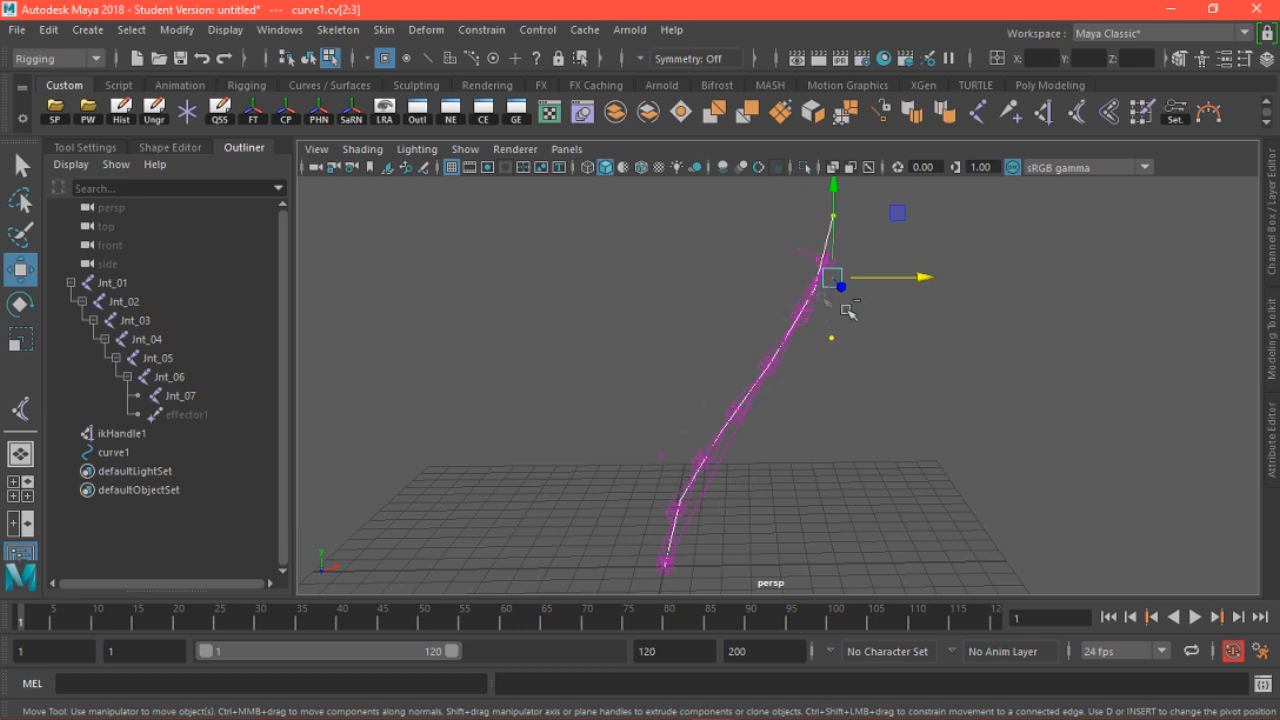
key(ctrl+z)
alt+drag(789, 443, 722, 407)
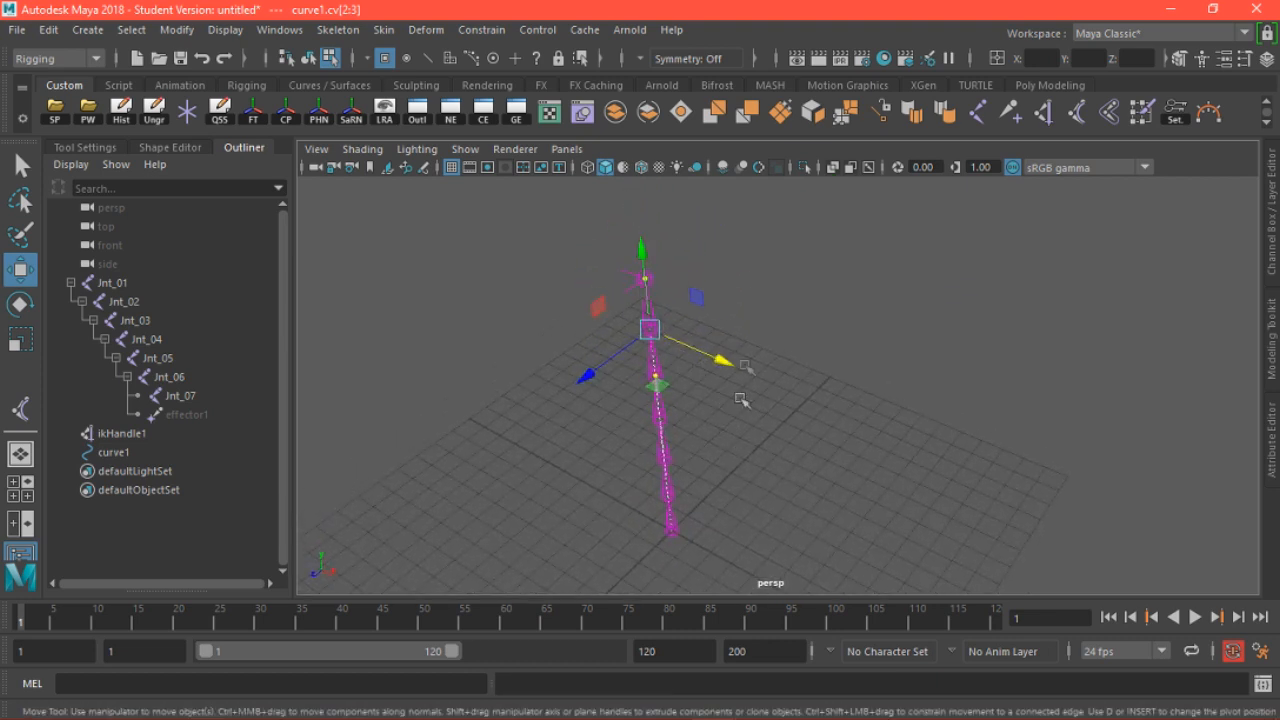
alt+drag(687, 487, 752, 479)
click(752, 479)
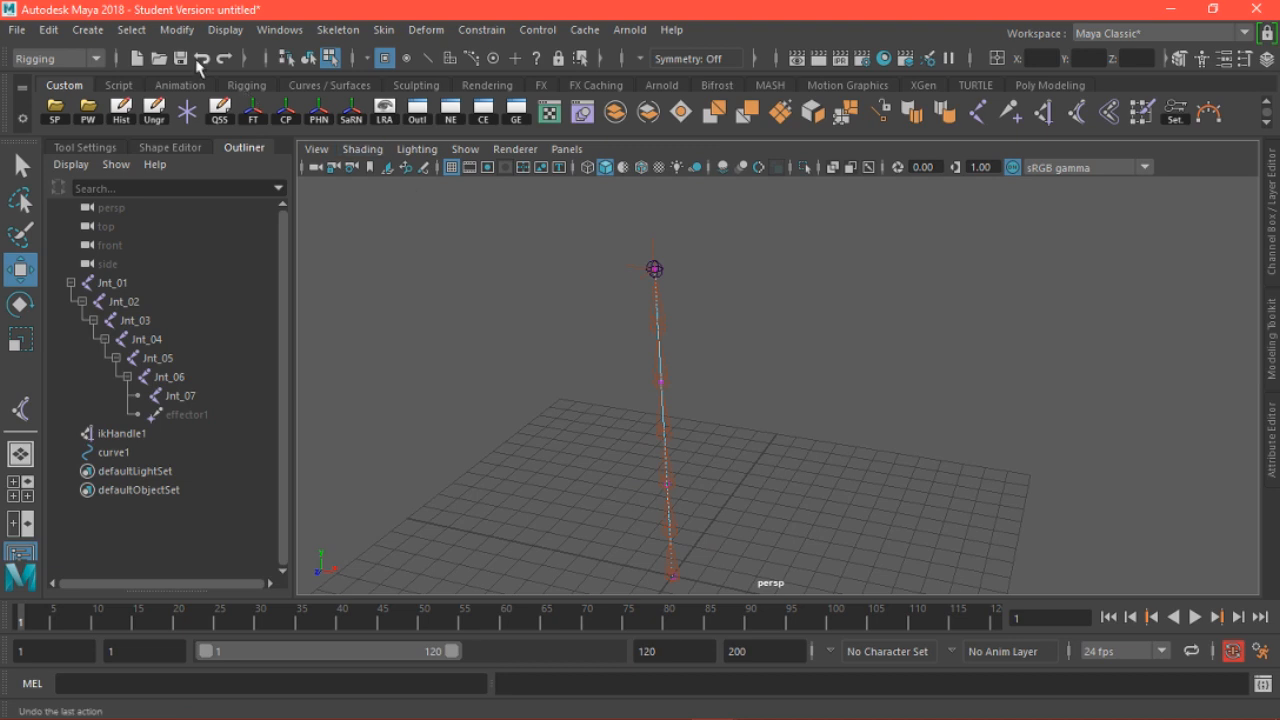
click(304, 62)
Rename the IK handle to ikHandle_01 and its spline curve to Cur_IK_01 in the Outliner
alt+middle_drag(726, 297, 694, 257)
alt+right_drag(694, 257, 689, 286)
alt+drag(689, 286, 730, 298)
double_click(125, 434)
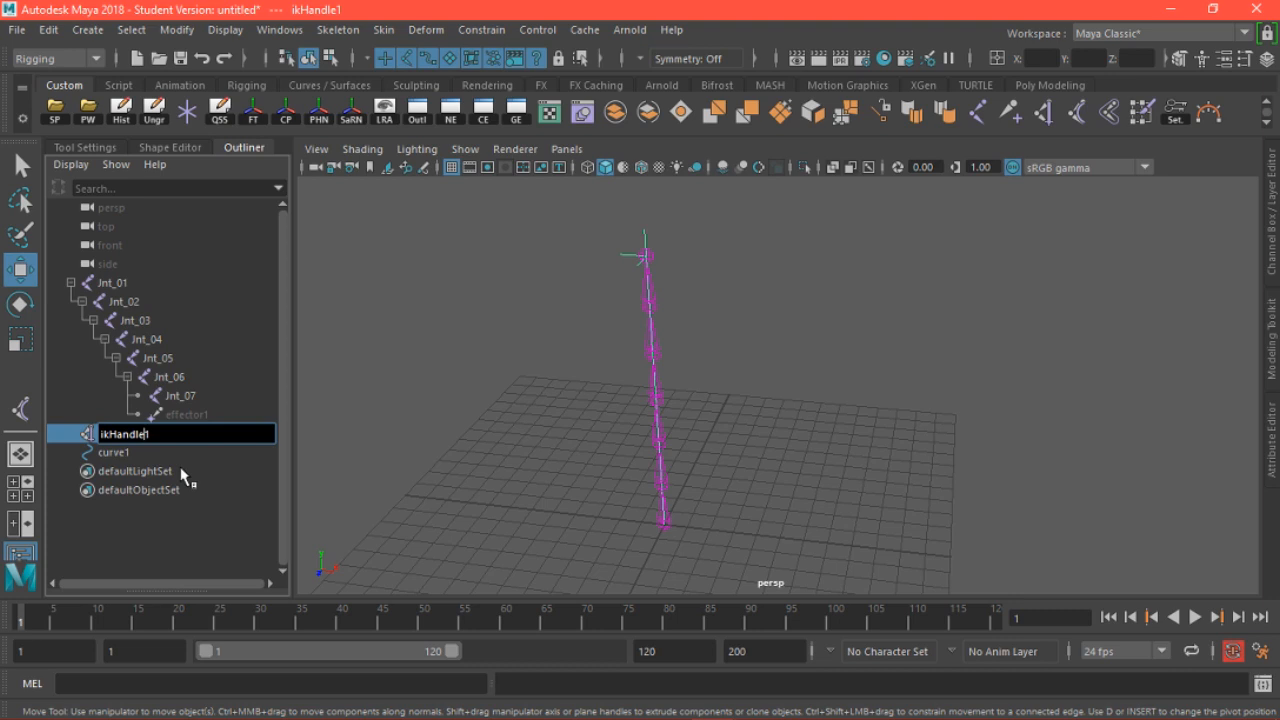
text(ikHandle_01)
key(Return)
double_click(143, 452)
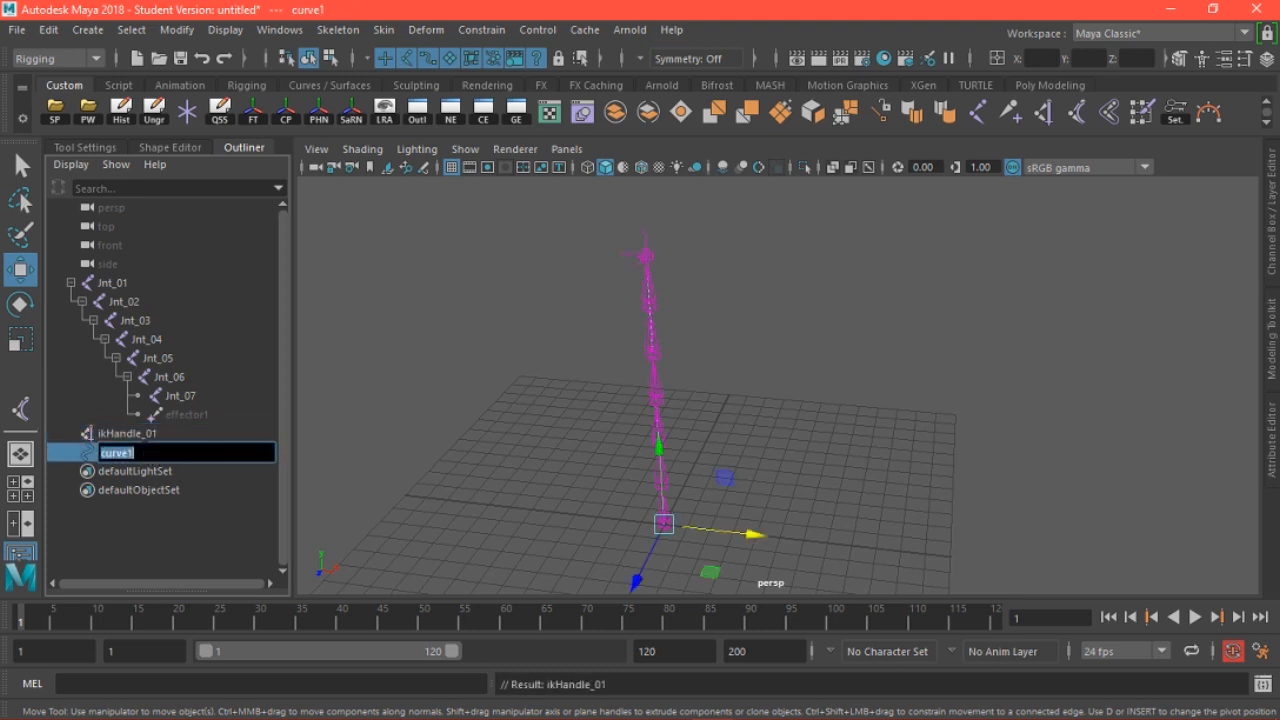
text(C)
key(Return)
Duplicate the whole joint chain from its root joint Jnt_01
alt+drag(891, 391, 625, 361)
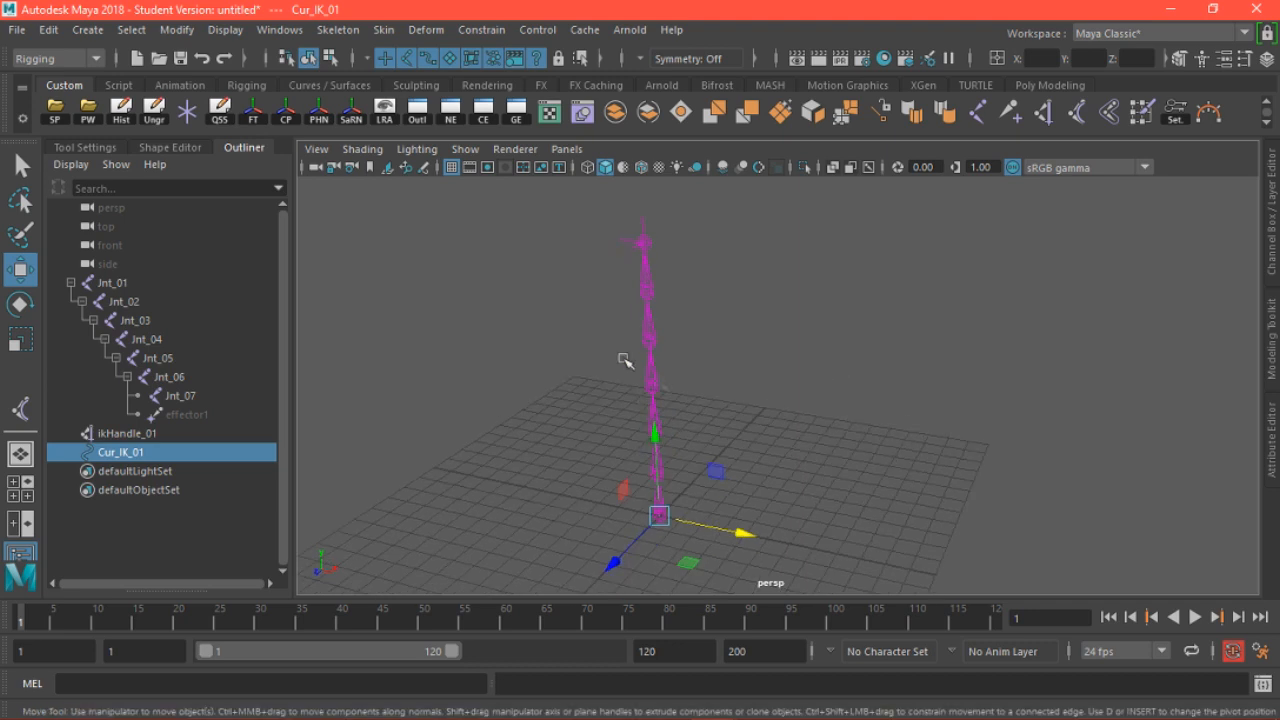
click(134, 284)
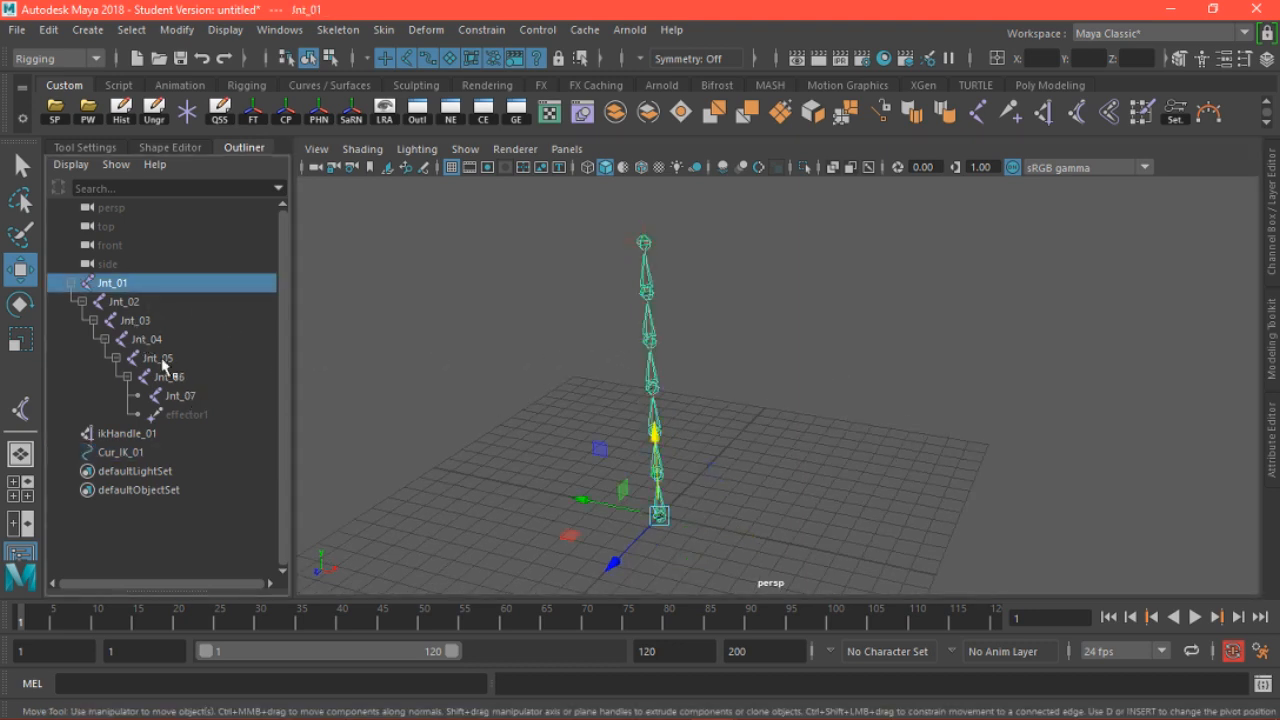
ctrl+click(180, 396)
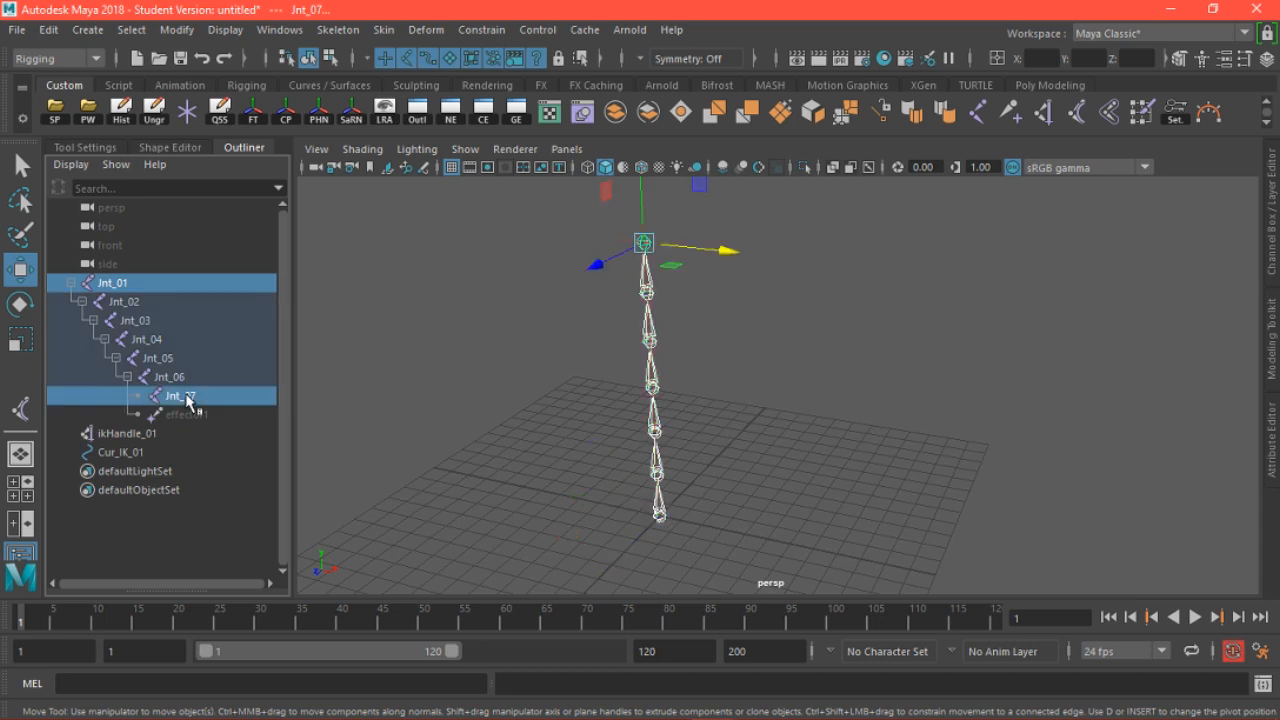
click(120, 286)
key(ctrl+d)
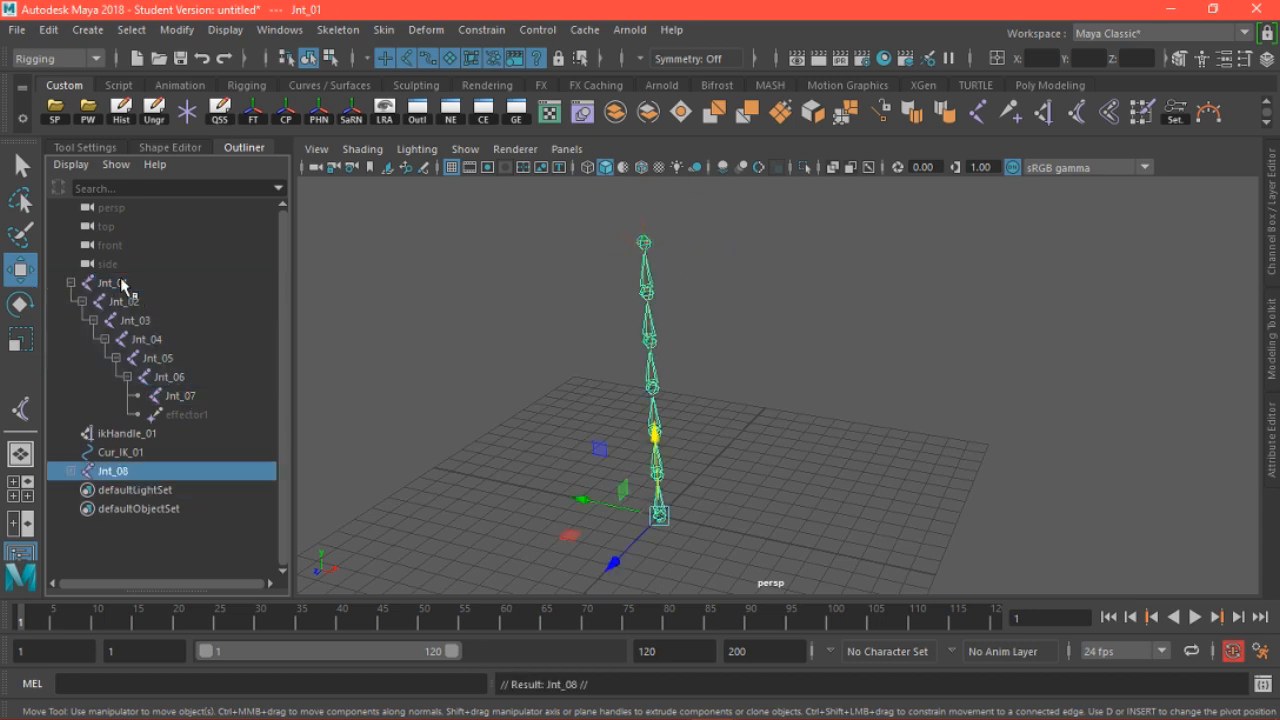
Expand the duplicated chain's entire hierarchy in the Outliner down to its last joint and effector
click(71, 472)
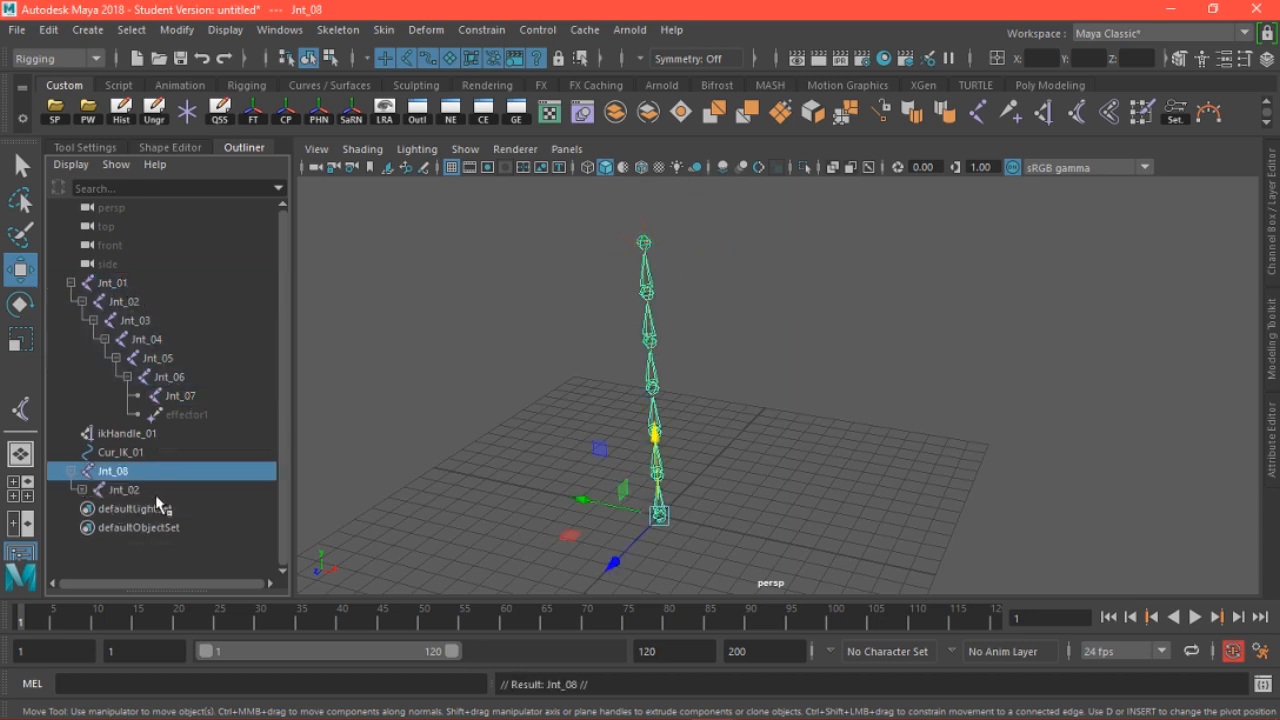
click(71, 472)
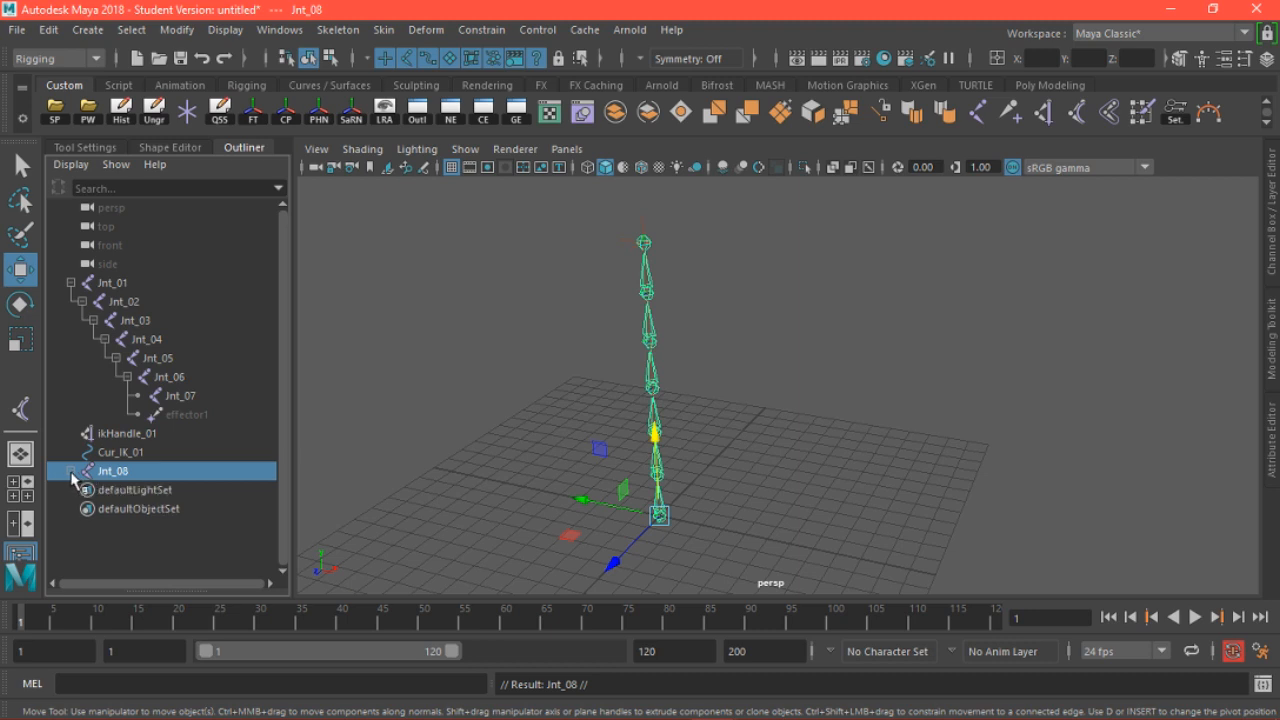
shift+click(71, 472)
scroll(133, 441, down, 3)
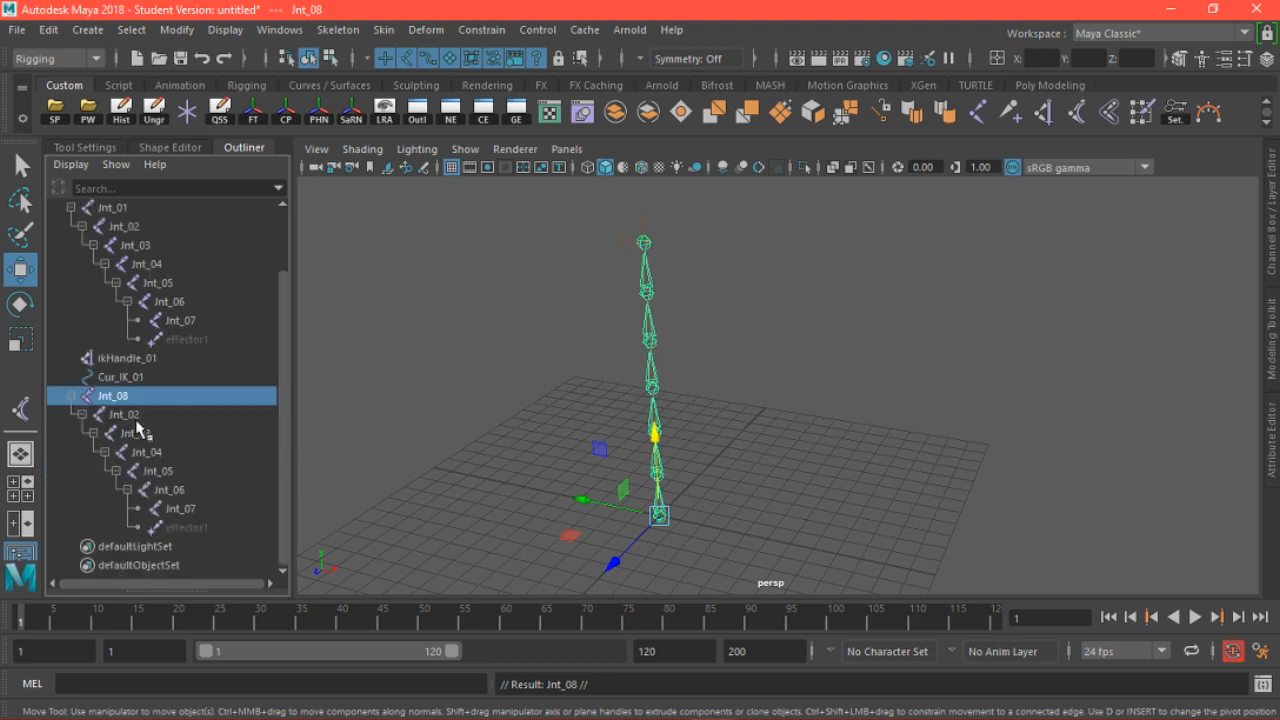
Reduce the duplicated chain to separate first and last joints: delete its effector, unparent Jnt_07, and delete Jnt_02 through Jnt_06
click(192, 527)
key(Delete)
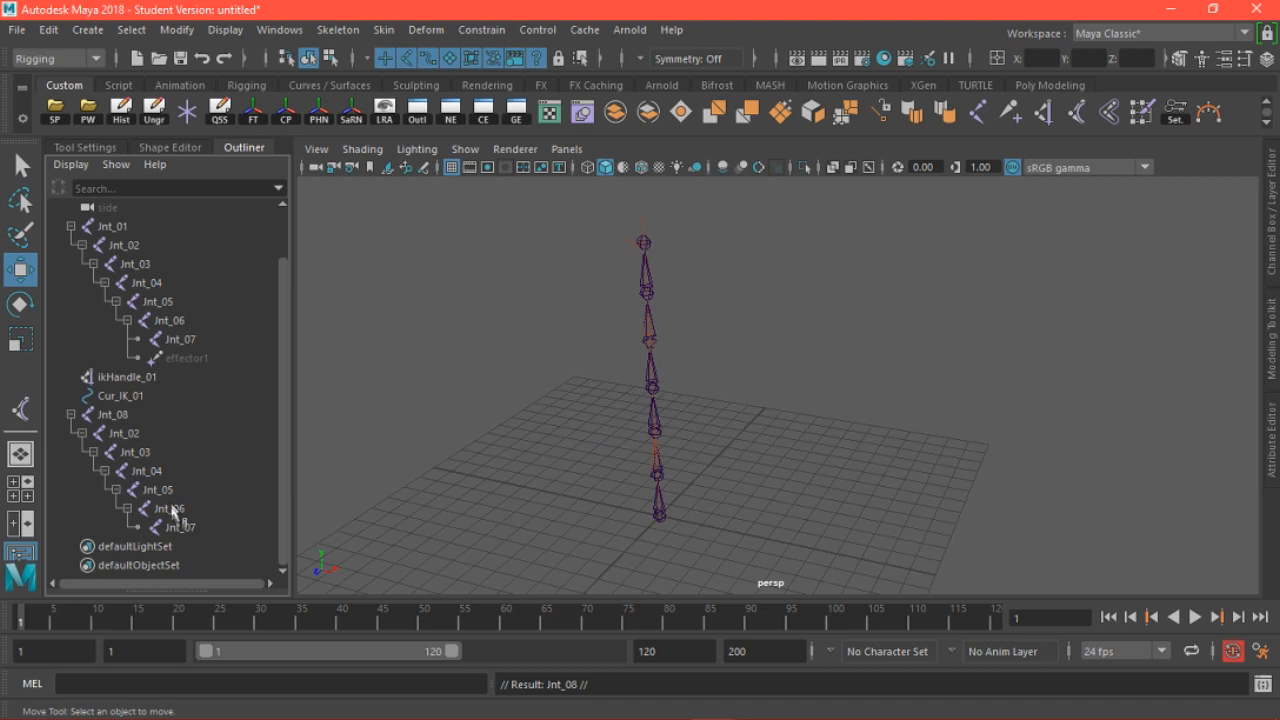
click(177, 528)
key(shift+p)
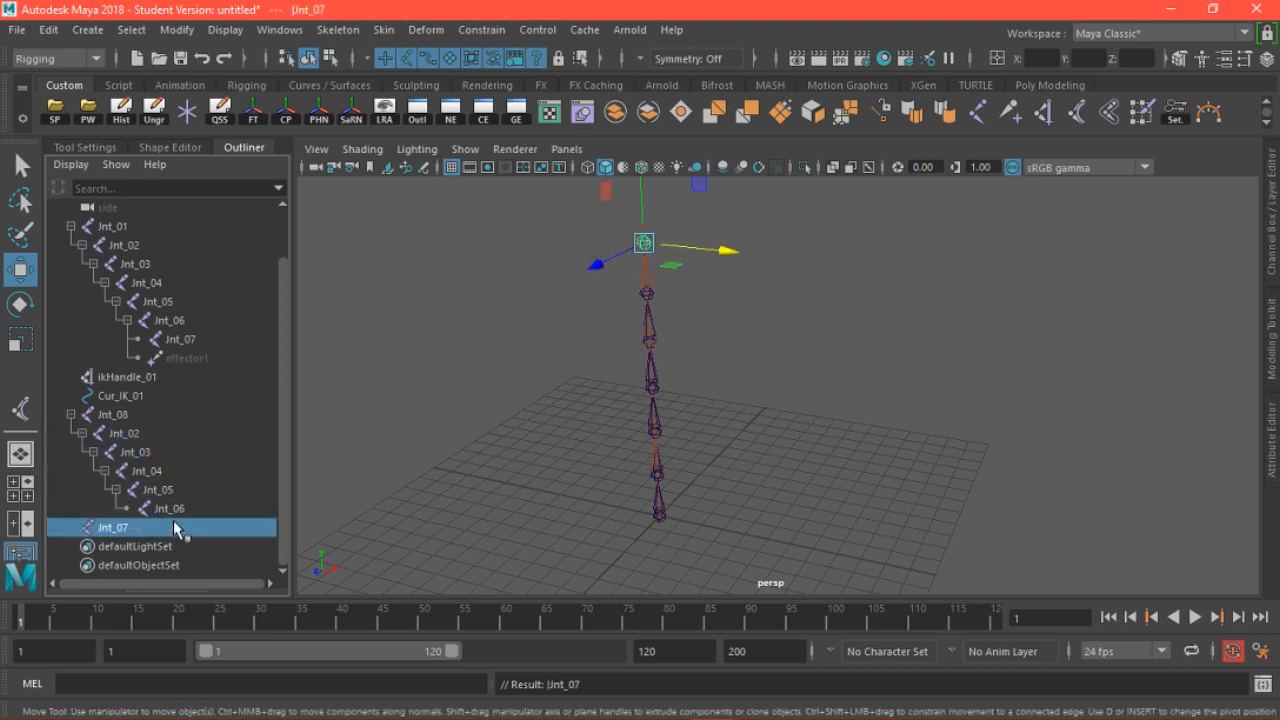
drag(170, 508, 153, 437)
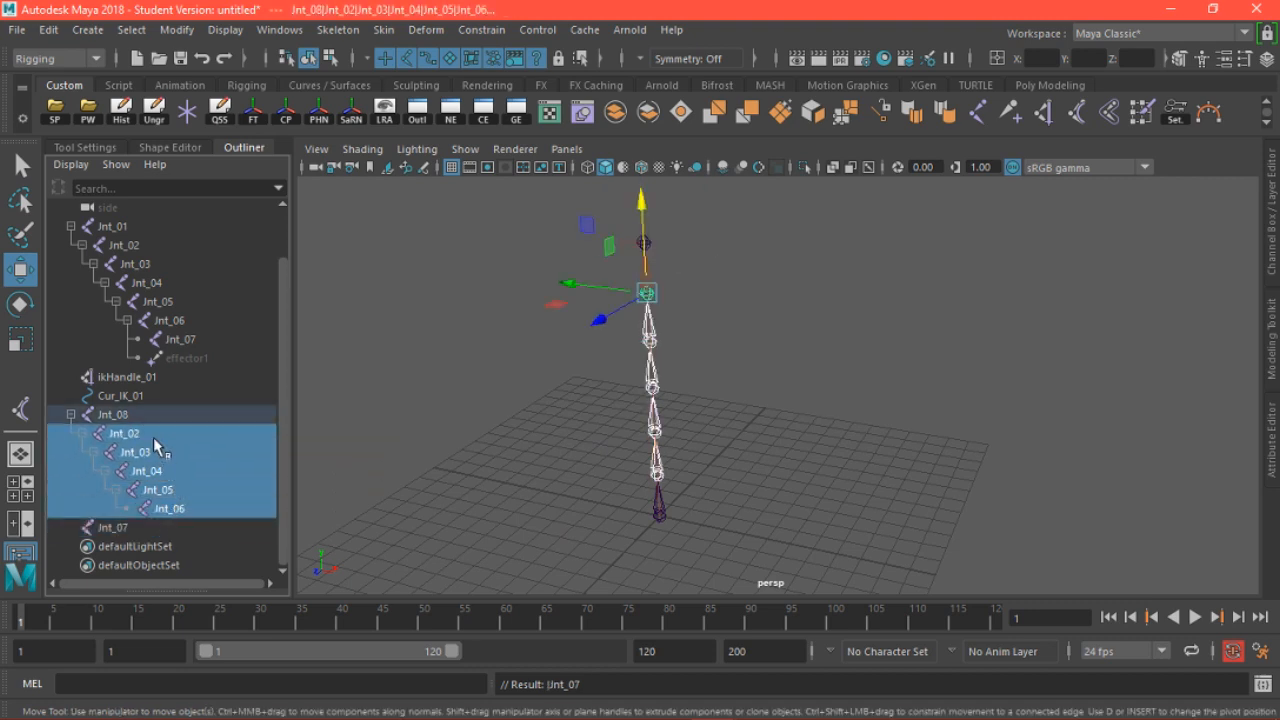
key(Delete)
Rename the remaining duplicate joints: the lower one Jnt_Bot_01 and the upper one Jnt_top_01
double_click(143, 472)
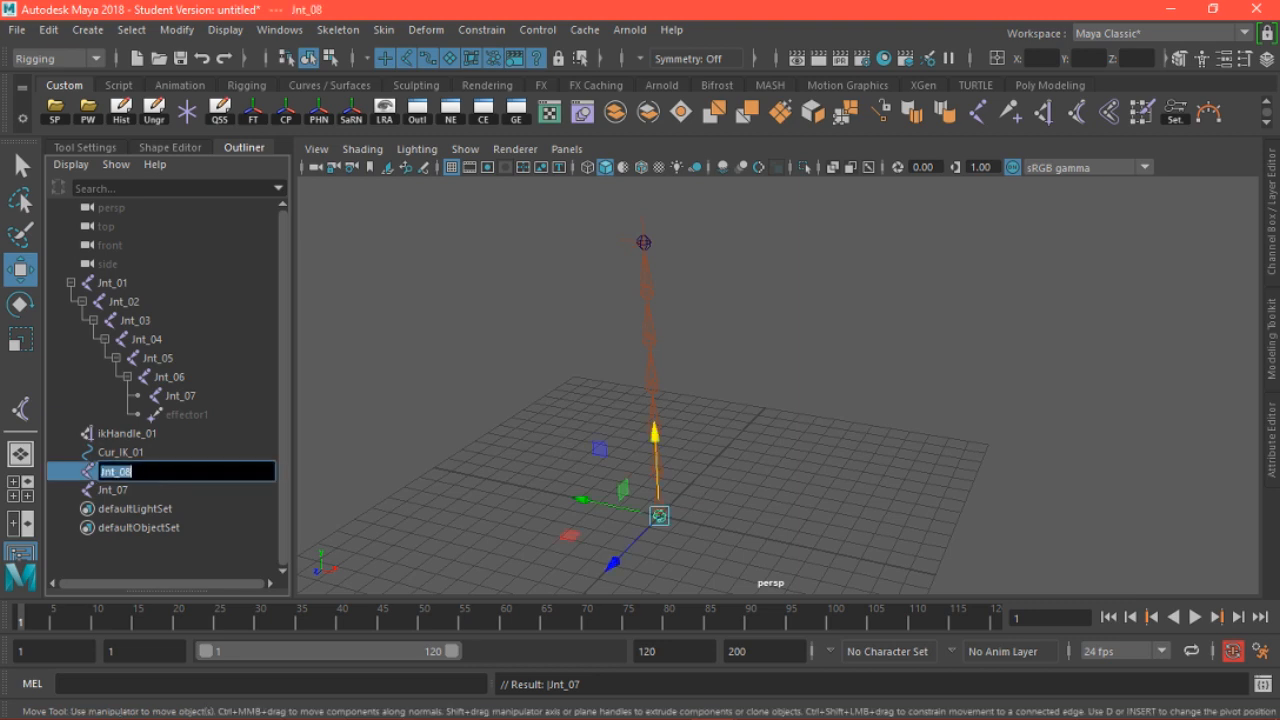
drag(119, 471, 131, 471)
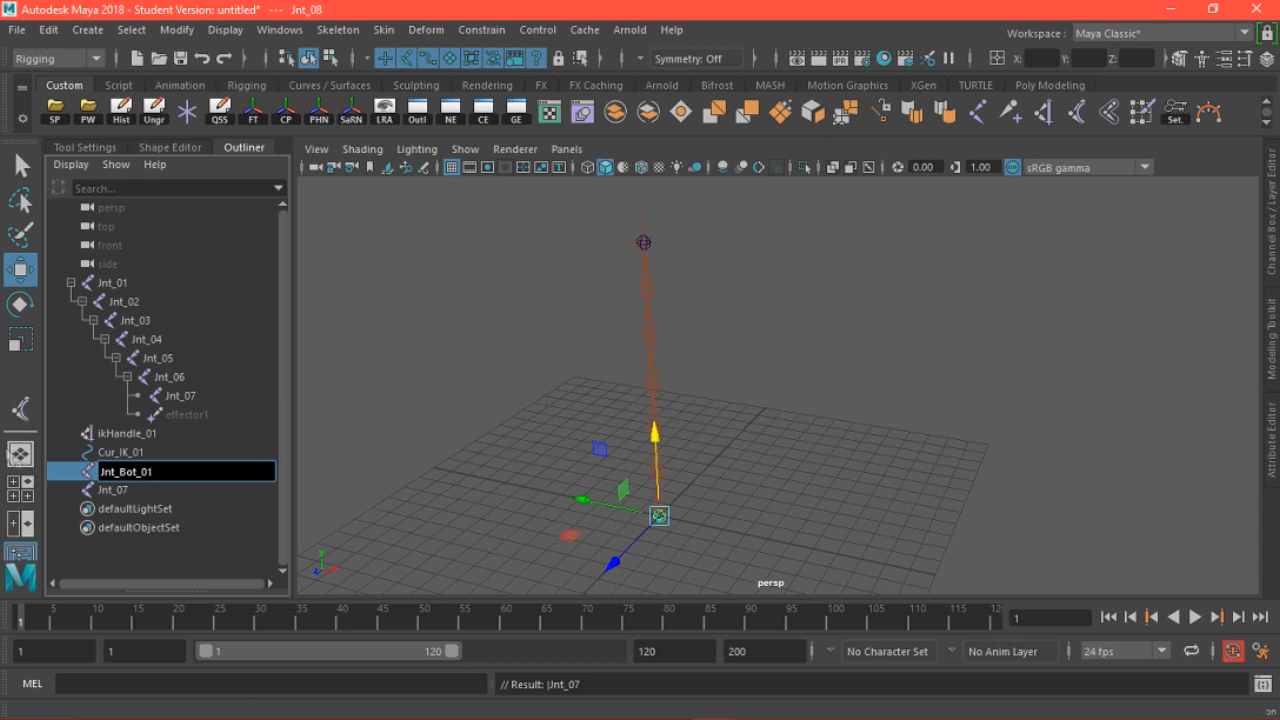
click(143, 492)
double_click(153, 494)
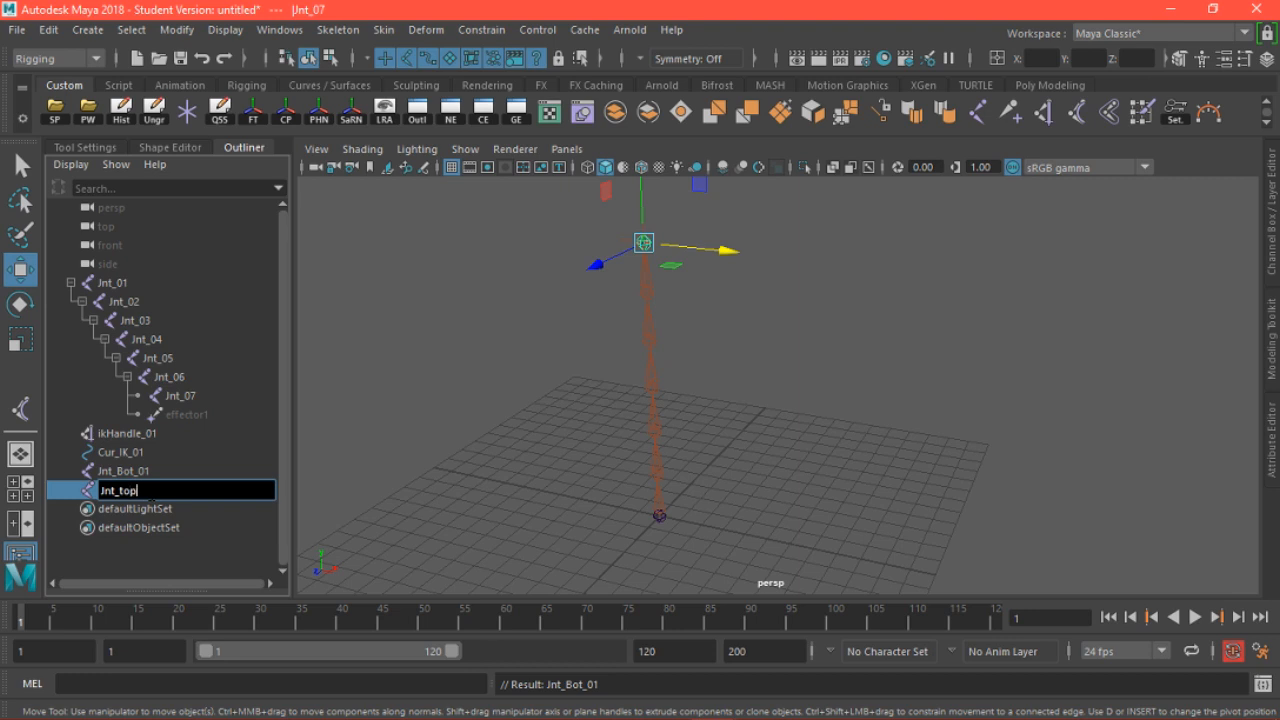
text(Jnt_top_01)
click(149, 492)
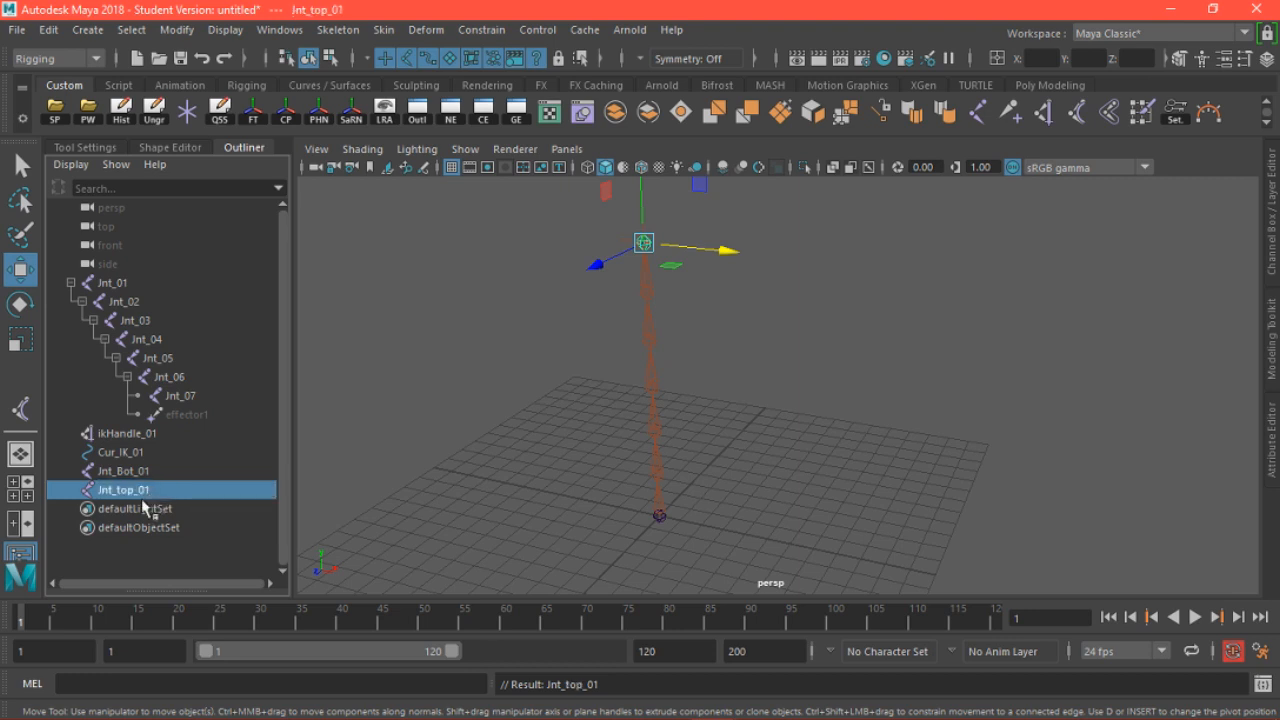
Set the radius of both Jnt_Bot_01 and Jnt_top_01 to 1
click(150, 471)
shift+click(160, 490)
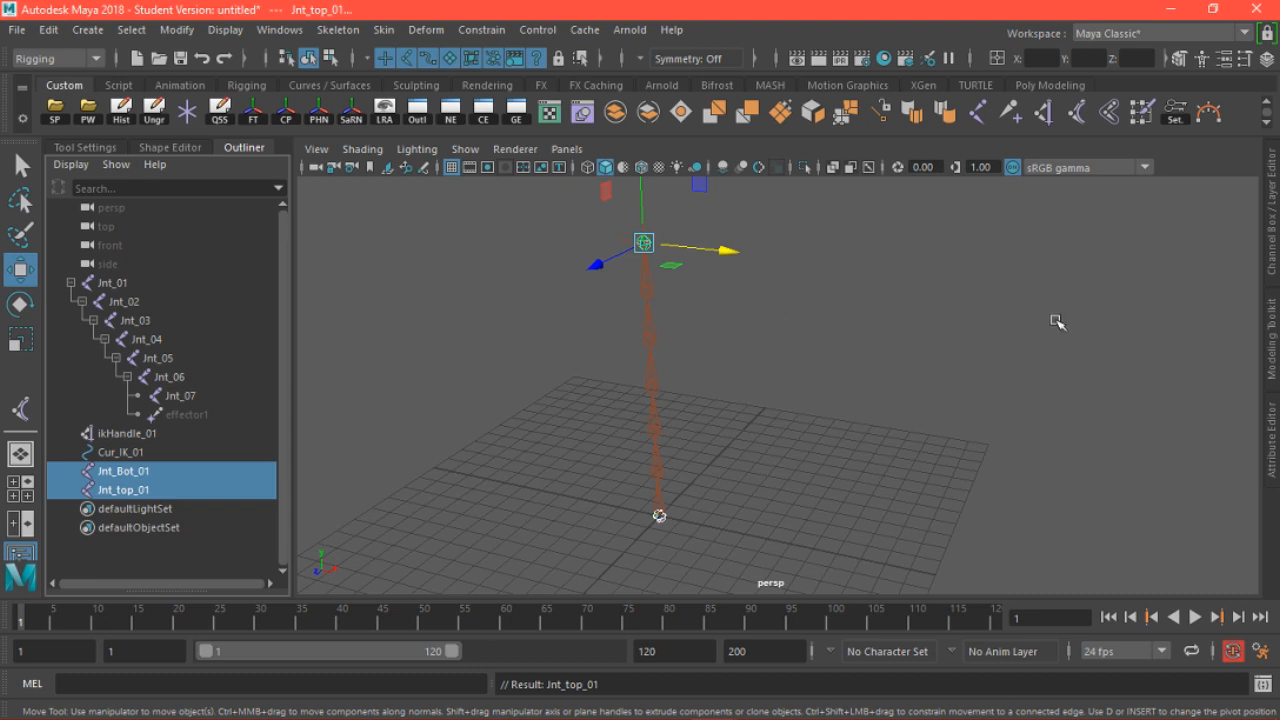
click(1273, 274)
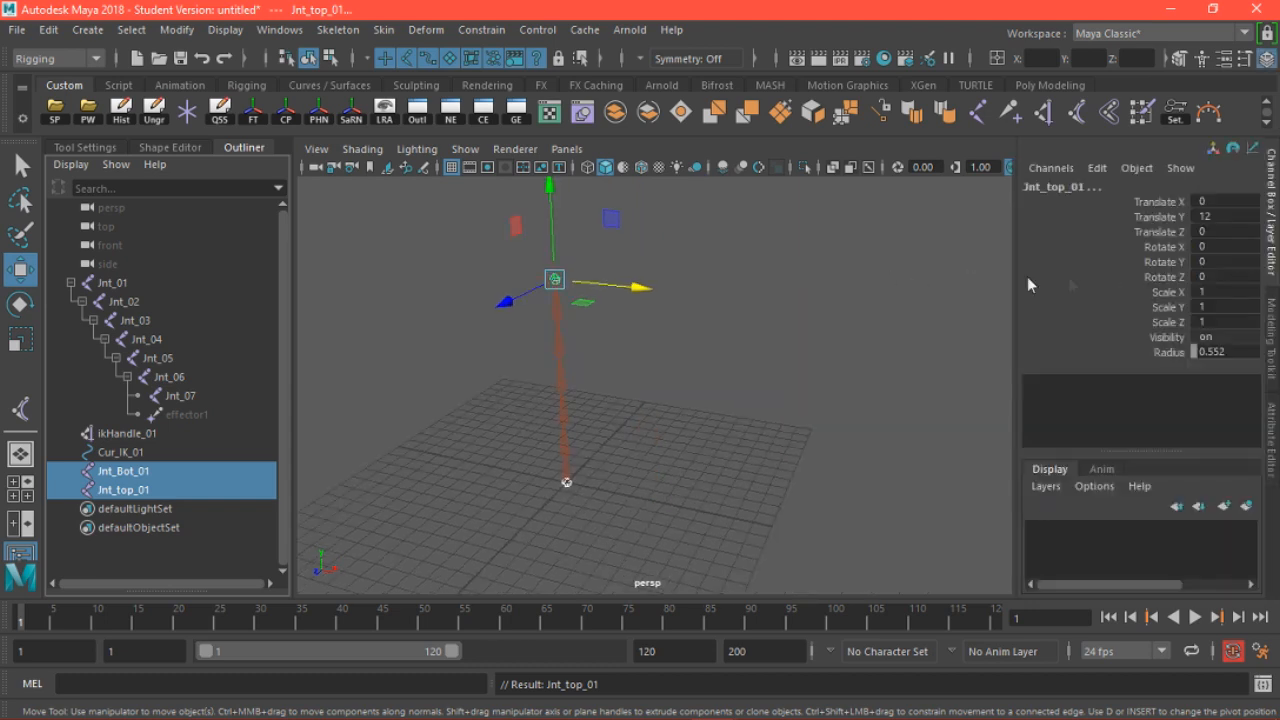
double_click(1212, 351)
text(1)
key(Return)
click(829, 350)
alt+middle_drag(700, 335, 767, 365)
alt+right_drag(672, 328, 748, 450)
alt+drag(748, 450, 708, 392)
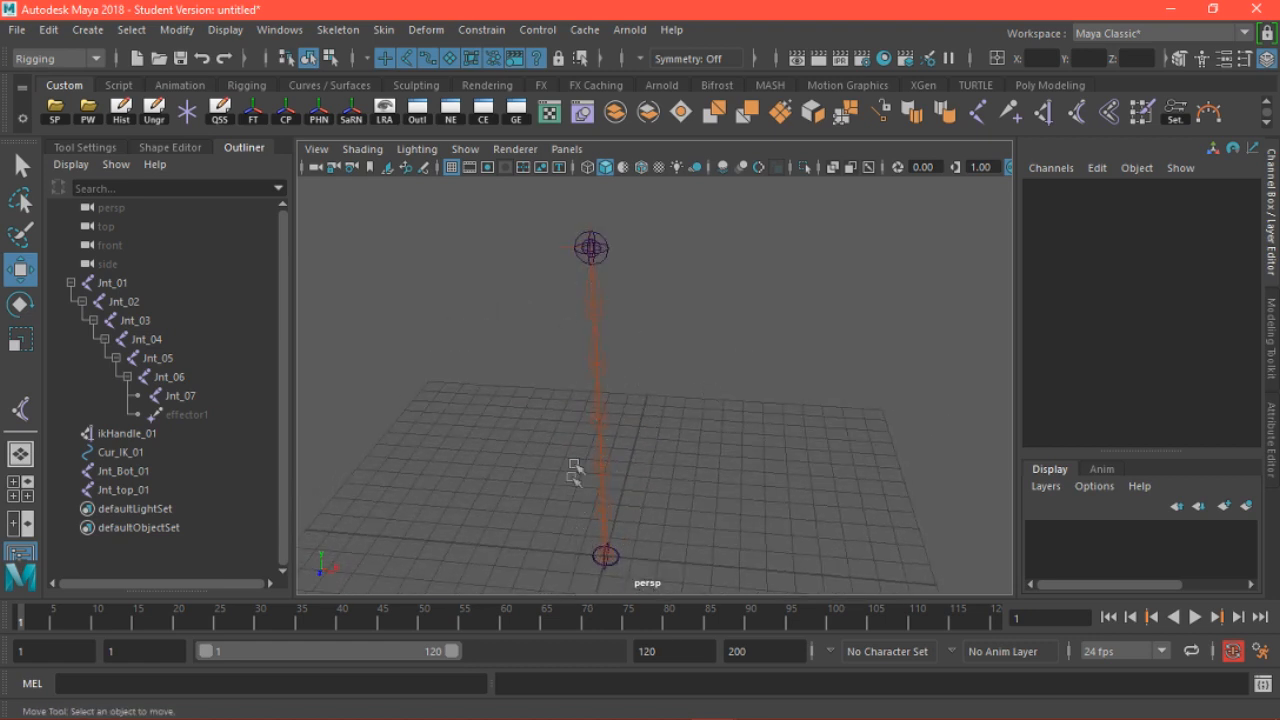
Bind the curve Cur_IK_01 to the joints Jnt_top_01 and Jnt_Bot_01 with Bind Skin
click(123, 471)
shift+click(139, 490)
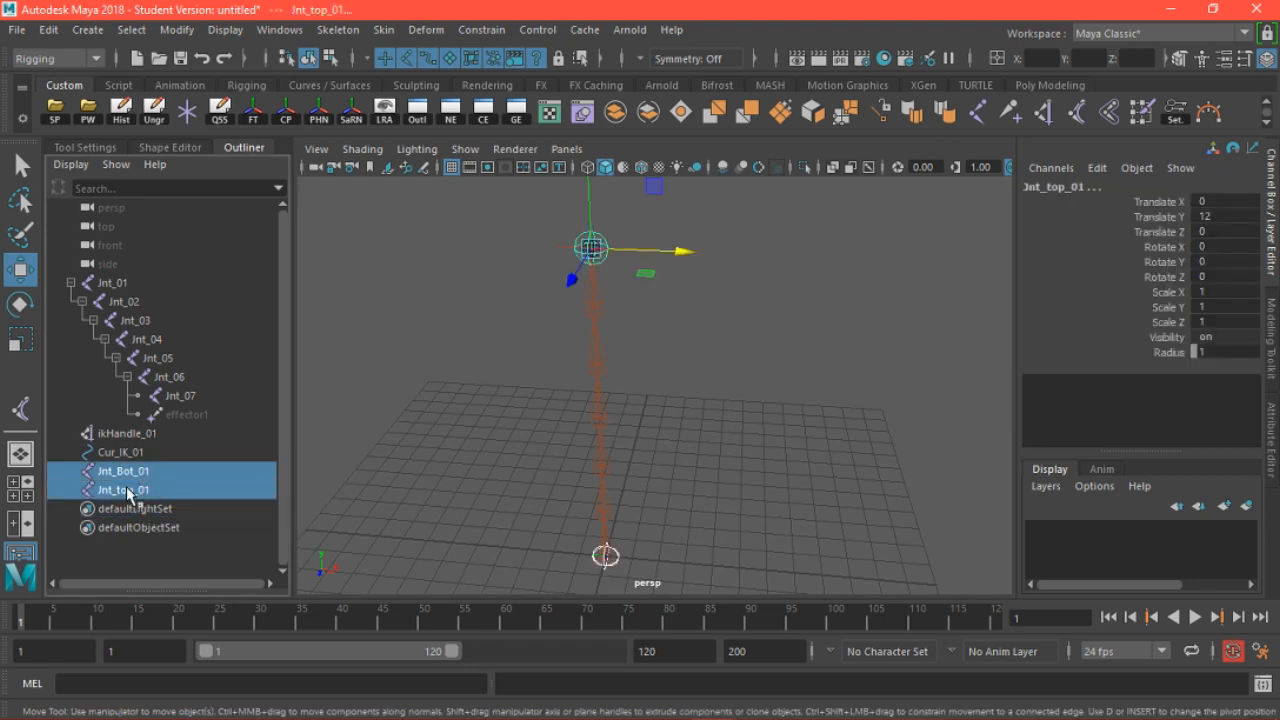
click(122, 487)
ctrl+click(122, 471)
ctrl+click(112, 453)
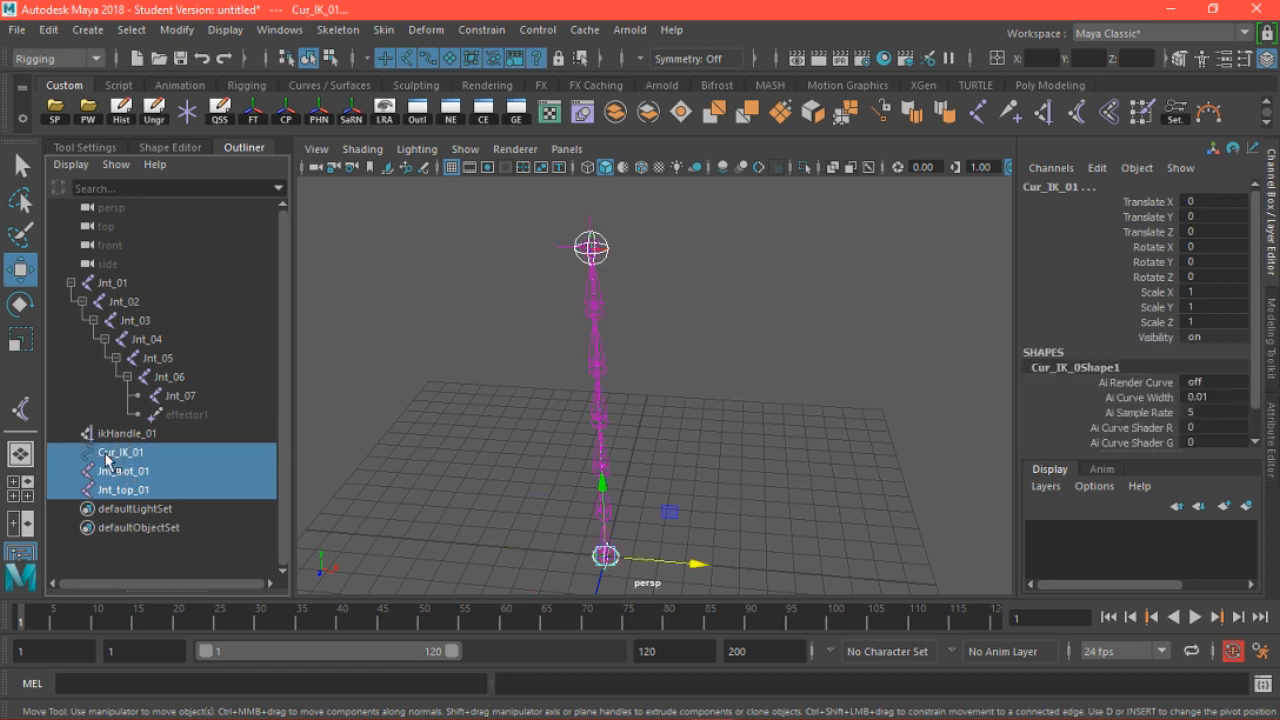
click(383, 29)
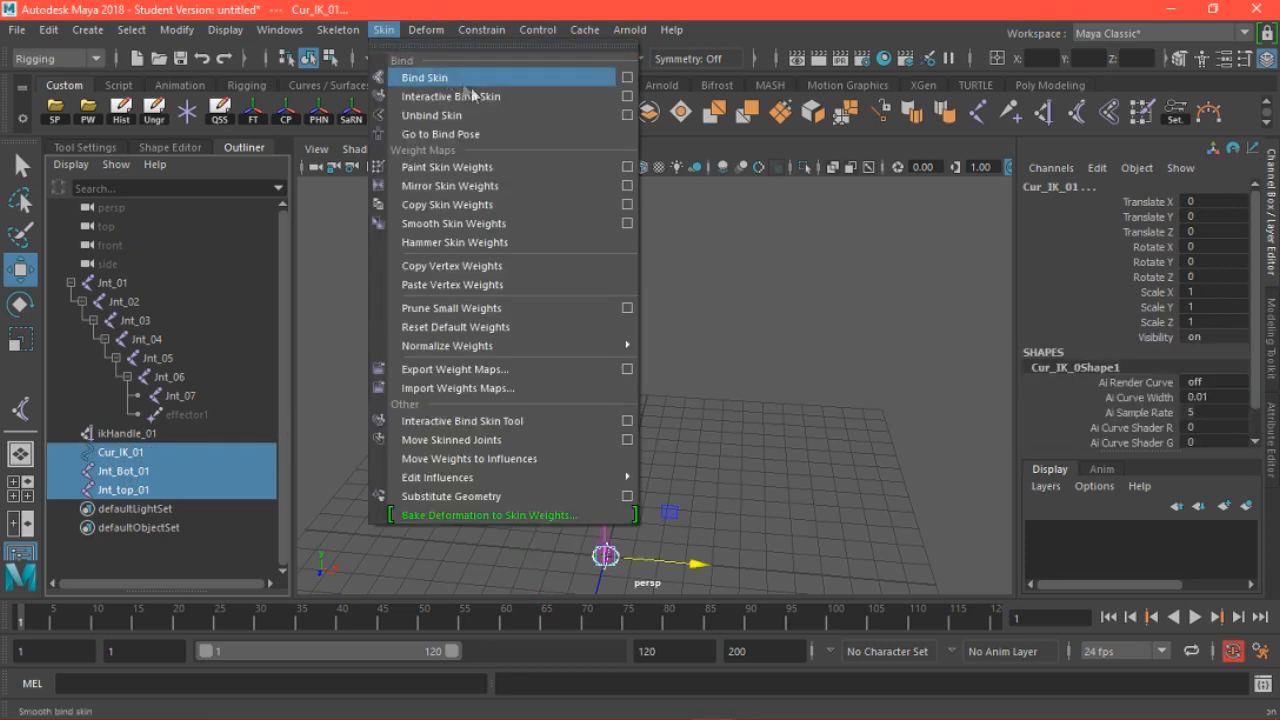
click(627, 78)
click(592, 179)
click(605, 212)
click(681, 481)
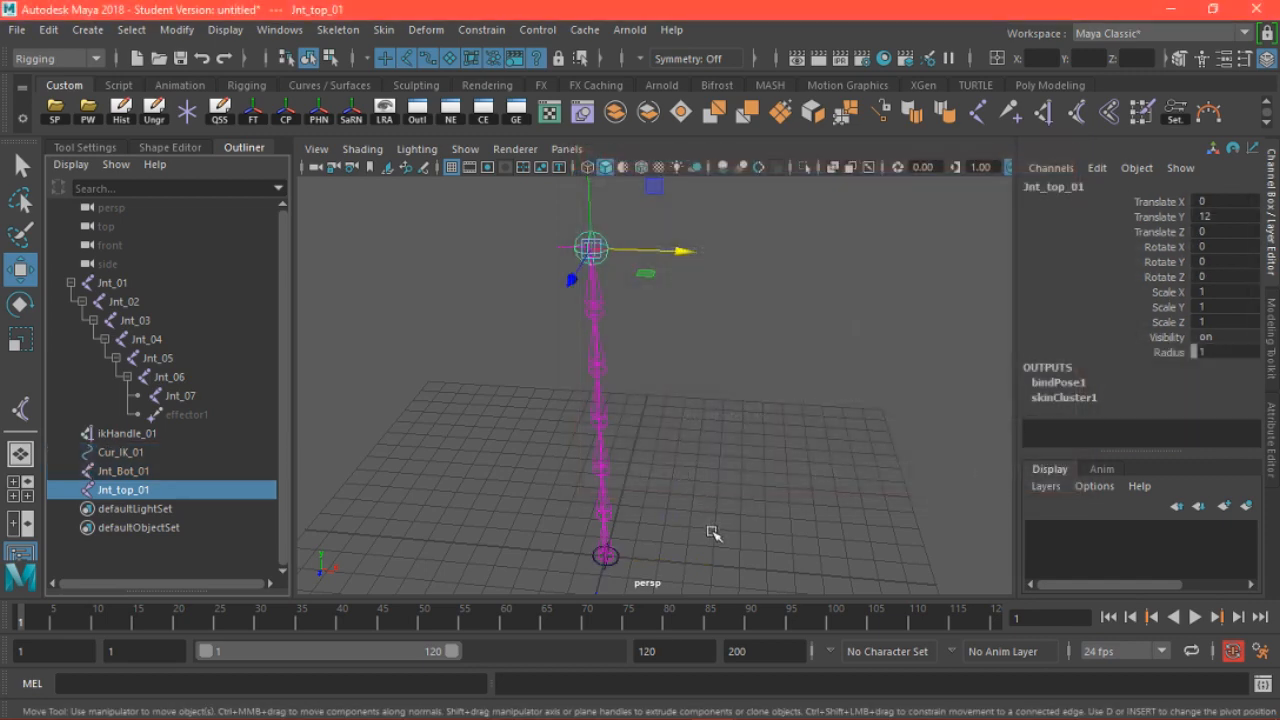
Test the binding by moving Jnt_top_01 and Jnt_Bot_01 in turn, undoing each move, and clear the selection
click(700, 486)
alt+drag(654, 486, 705, 455)
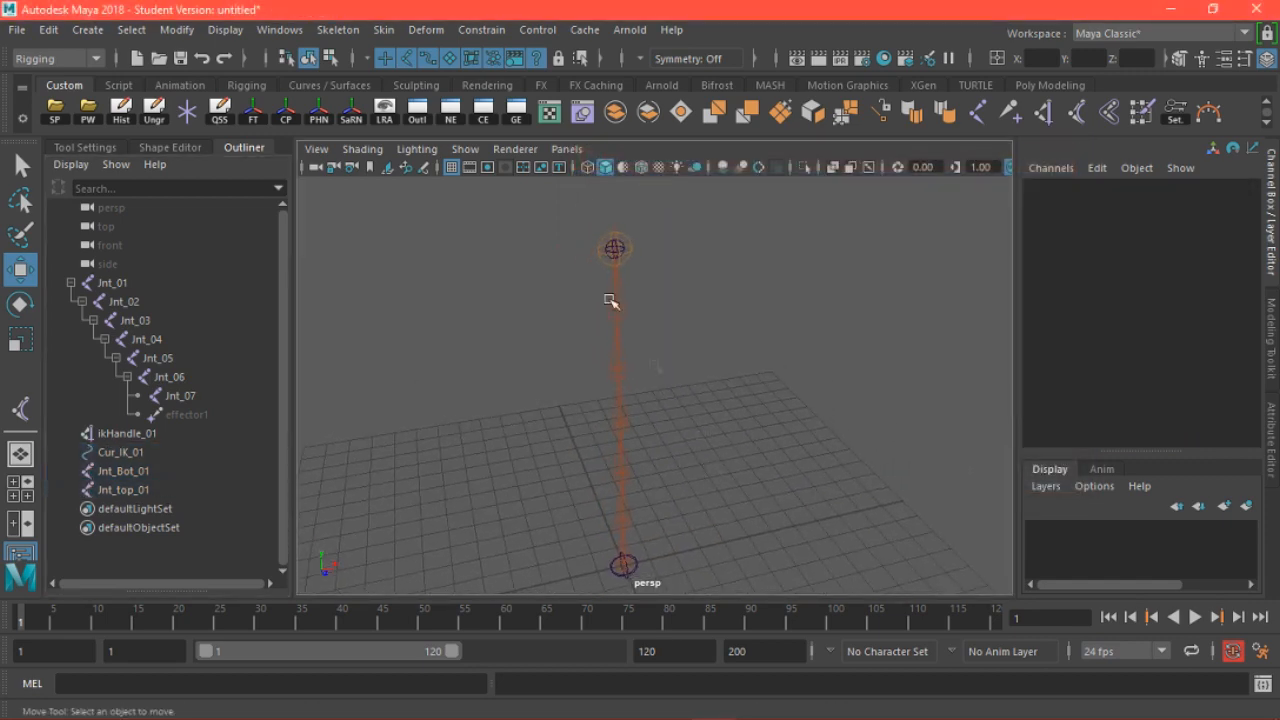
click(626, 241)
drag(672, 252, 603, 349)
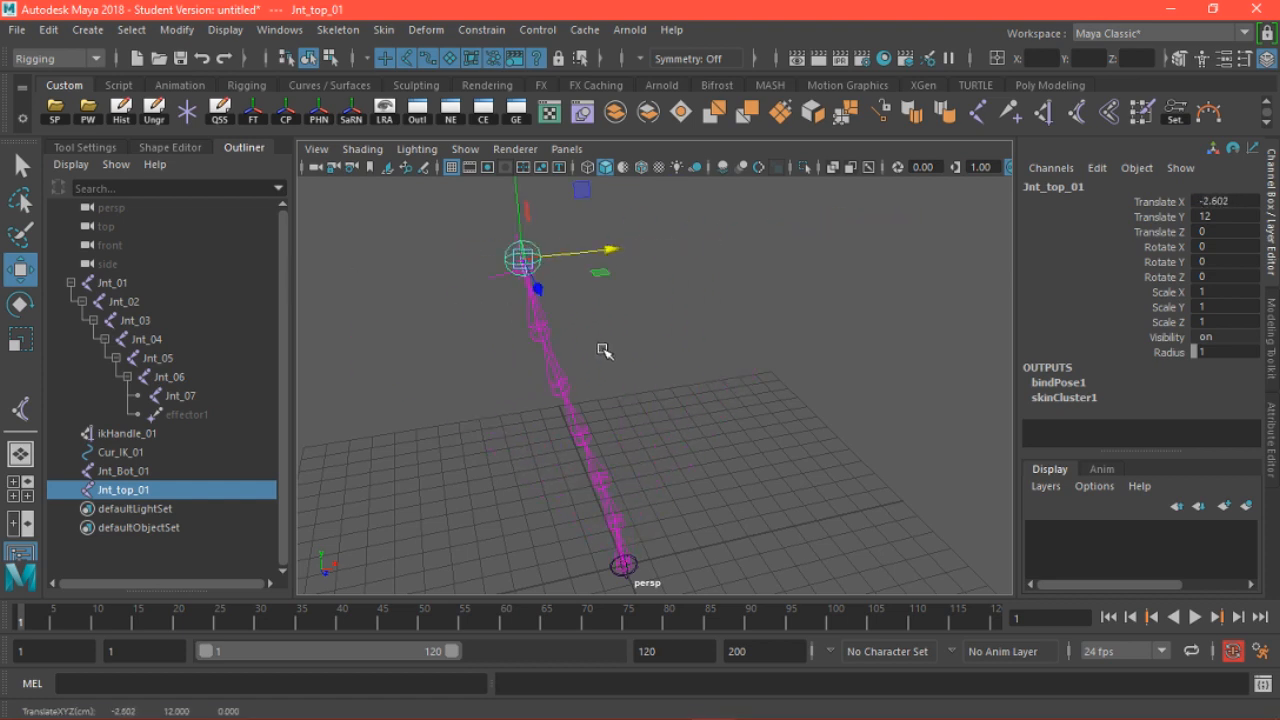
key(ctrl+z)
click(642, 566)
drag(588, 583, 583, 502)
key(ctrl+z)
alt+drag(857, 380, 727, 473)
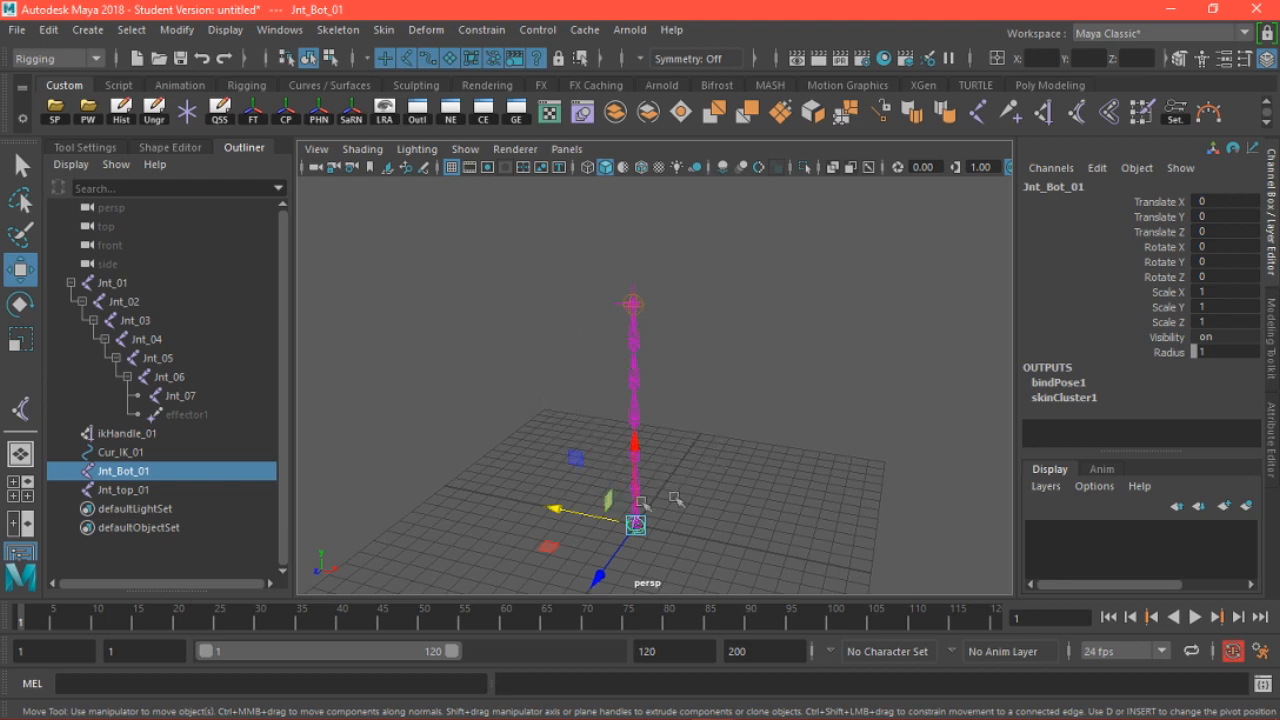
alt+drag(640, 420, 760, 434)
click(757, 433)
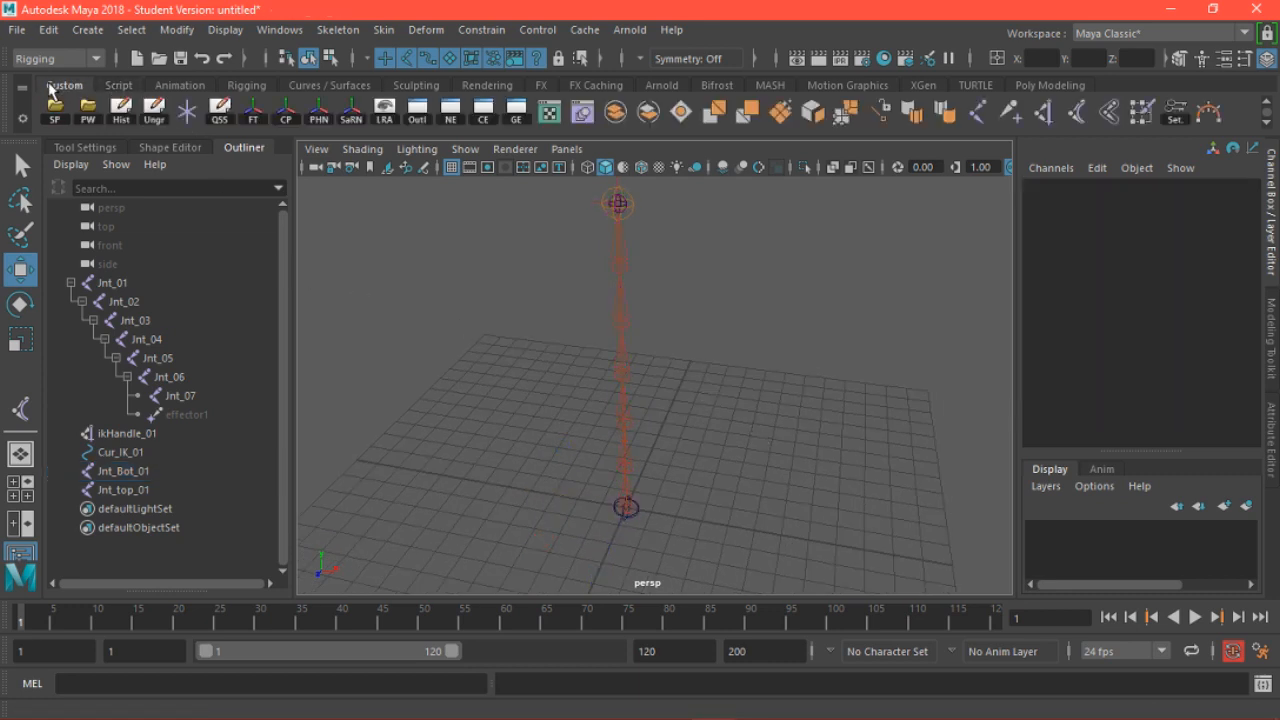
Create a polygon cylinder at the origin around the base of the joint chain
click(1040, 84)
click(88, 29)
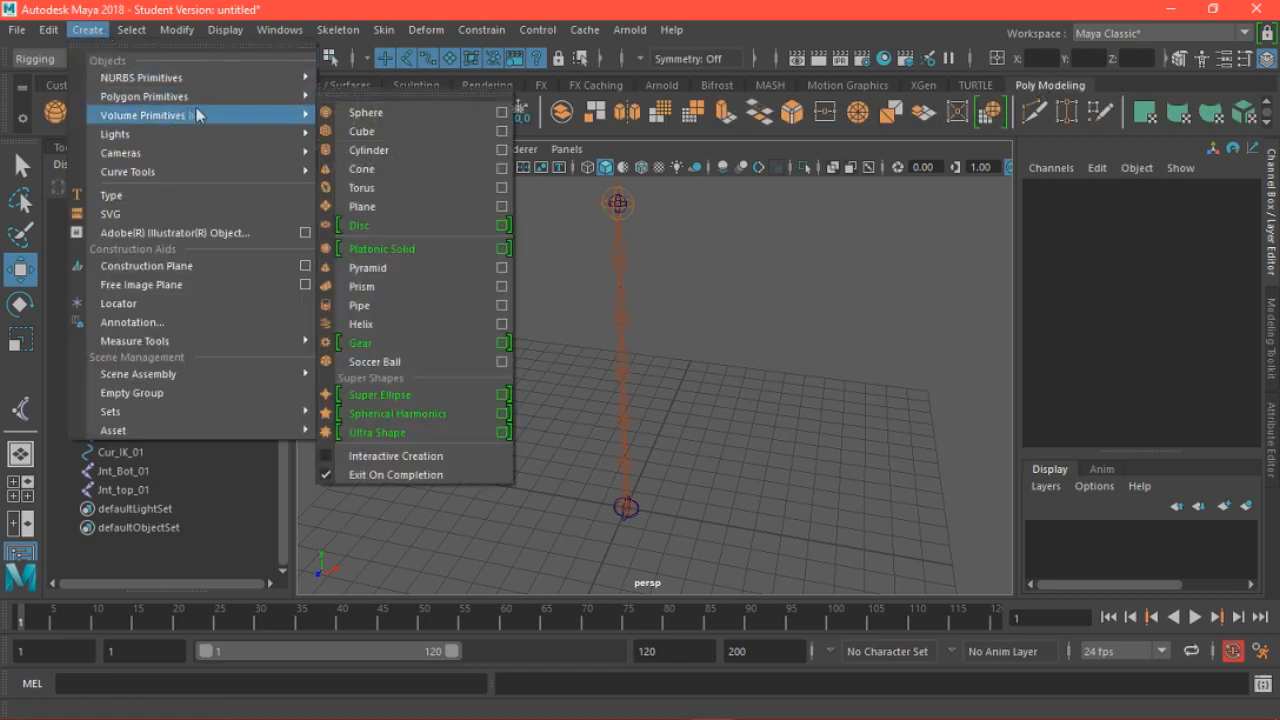
mouse_move(274, 100)
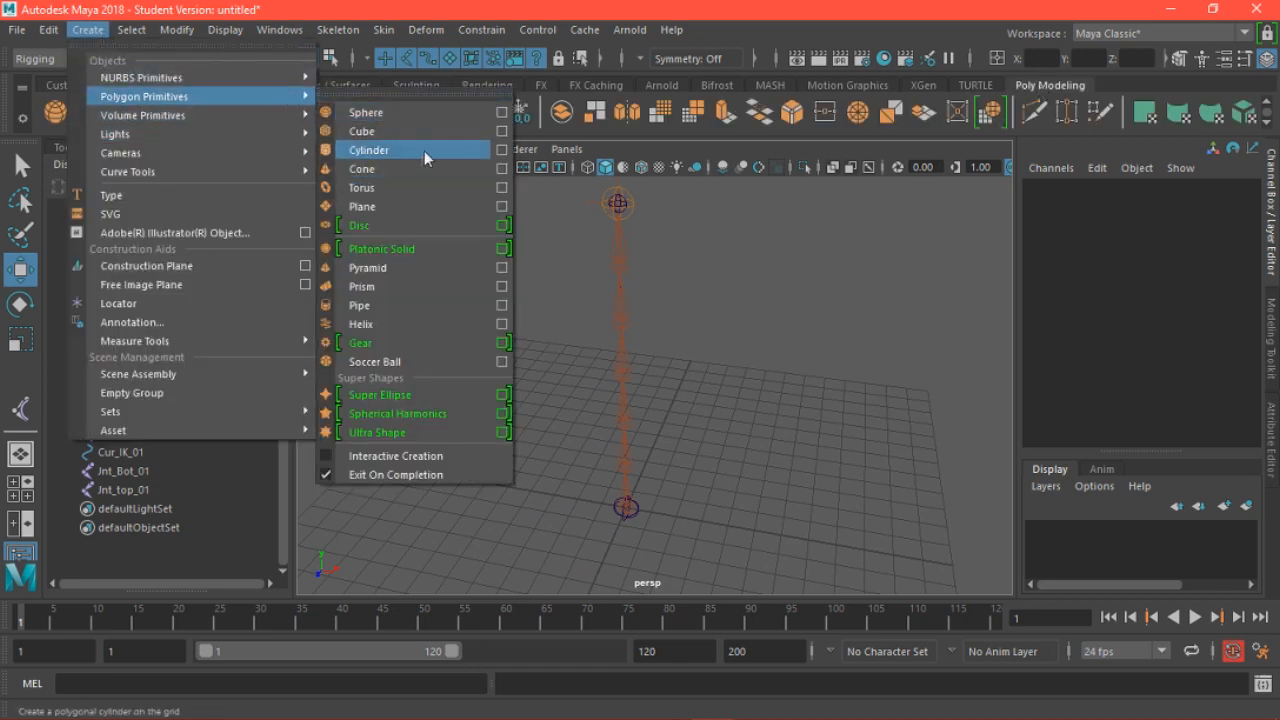
click(452, 149)
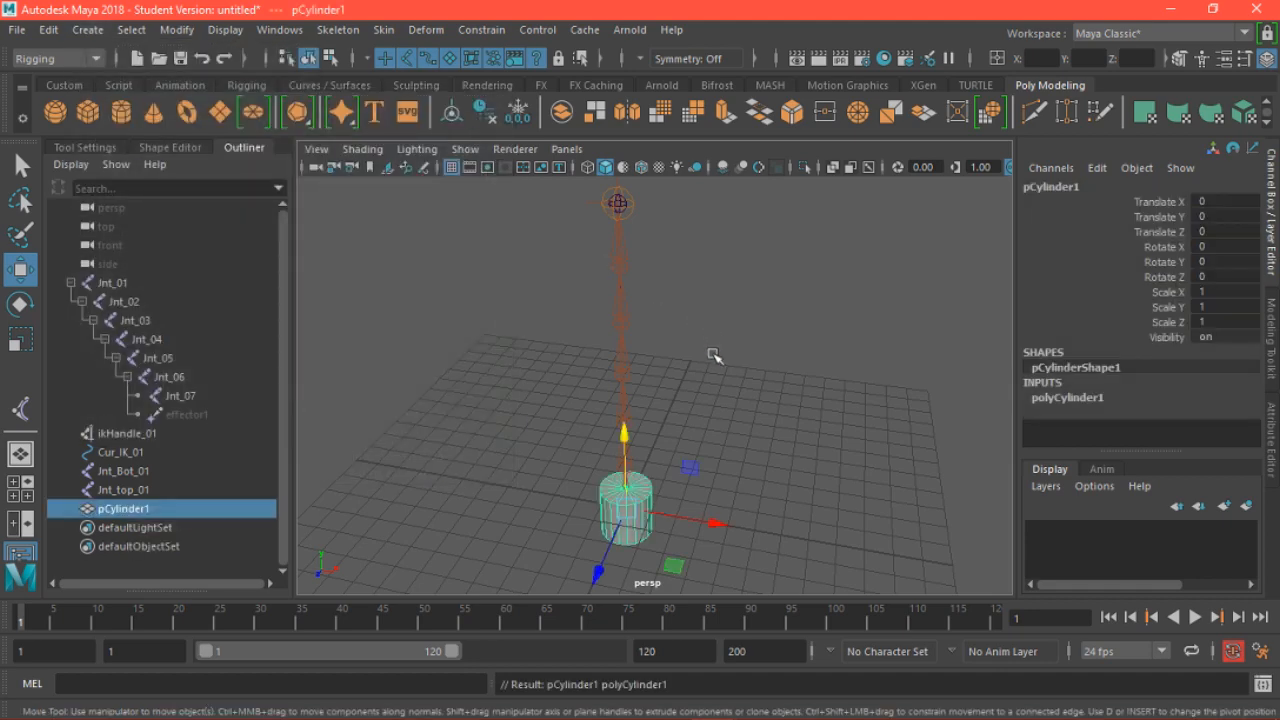
Move the cylinder's pivot straight down by 1 unit to the centre of its bottom cap
scroll(709, 343, down, 5)
alt+drag(672, 432, 602, 425)
alt+right_drag(598, 436, 771, 483)
alt+drag(771, 468, 690, 480)
key(d)
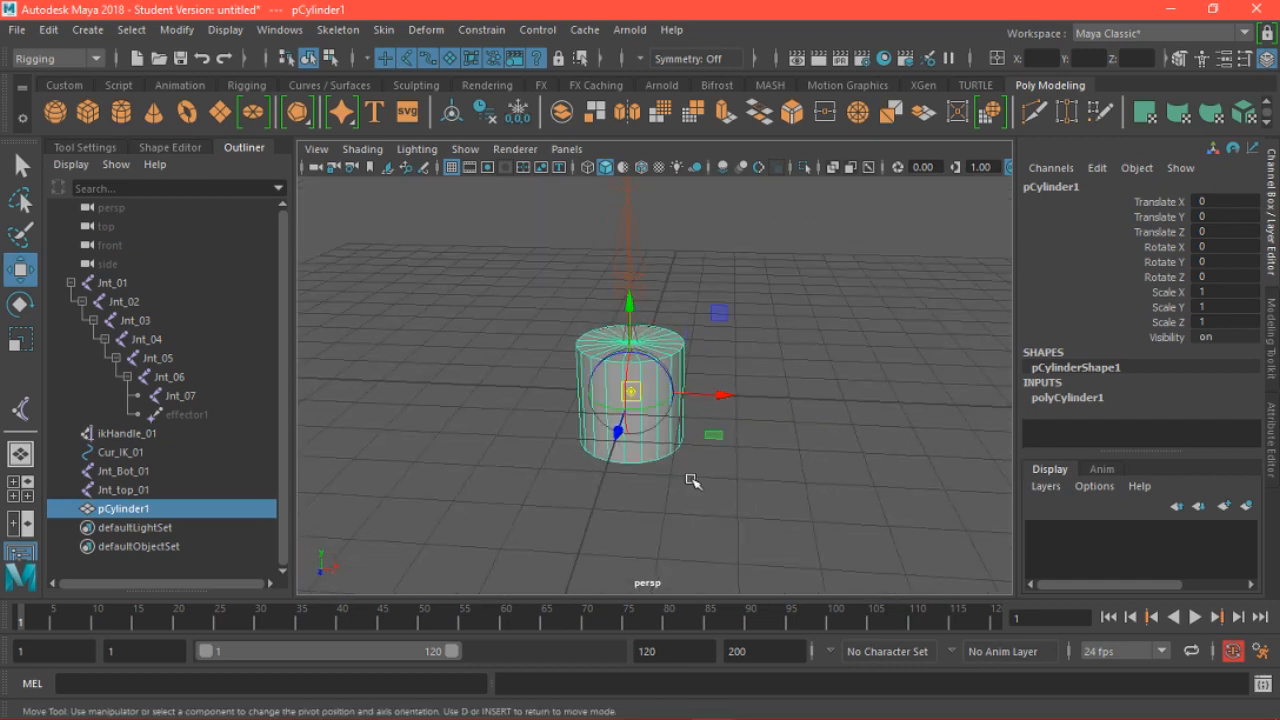
alt+drag(690, 480, 709, 426)
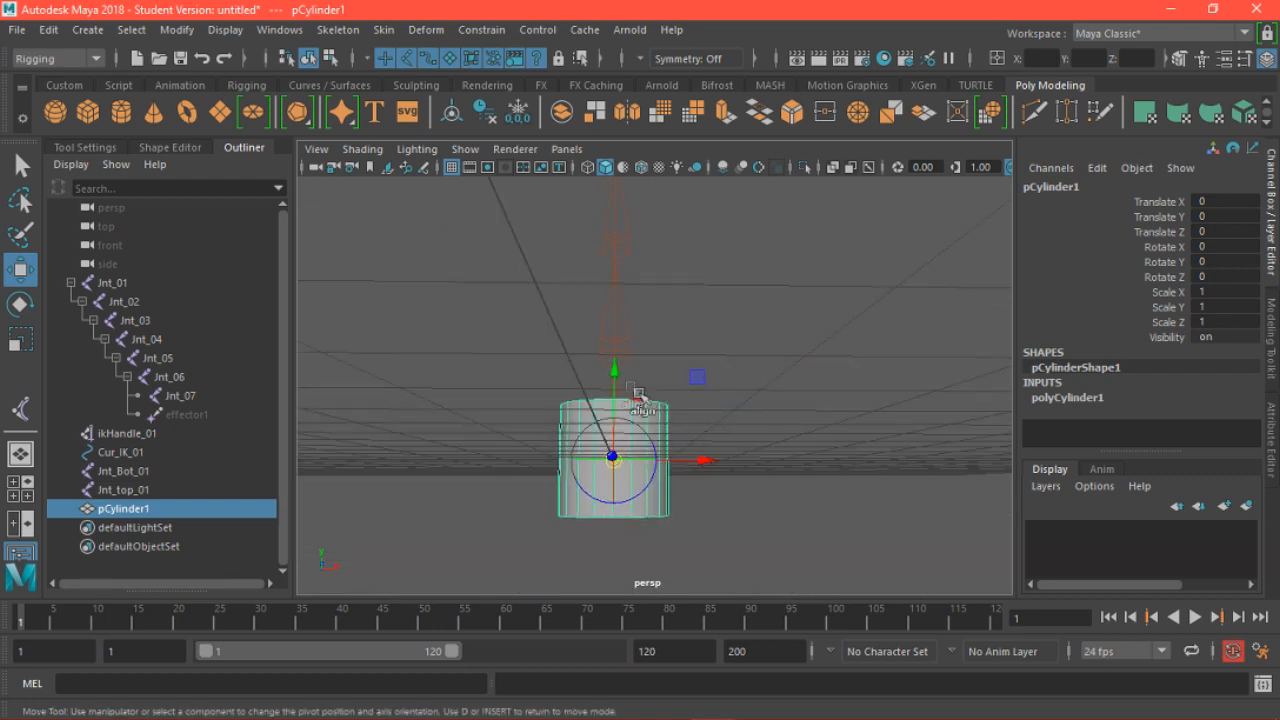
drag(614, 375, 613, 500)
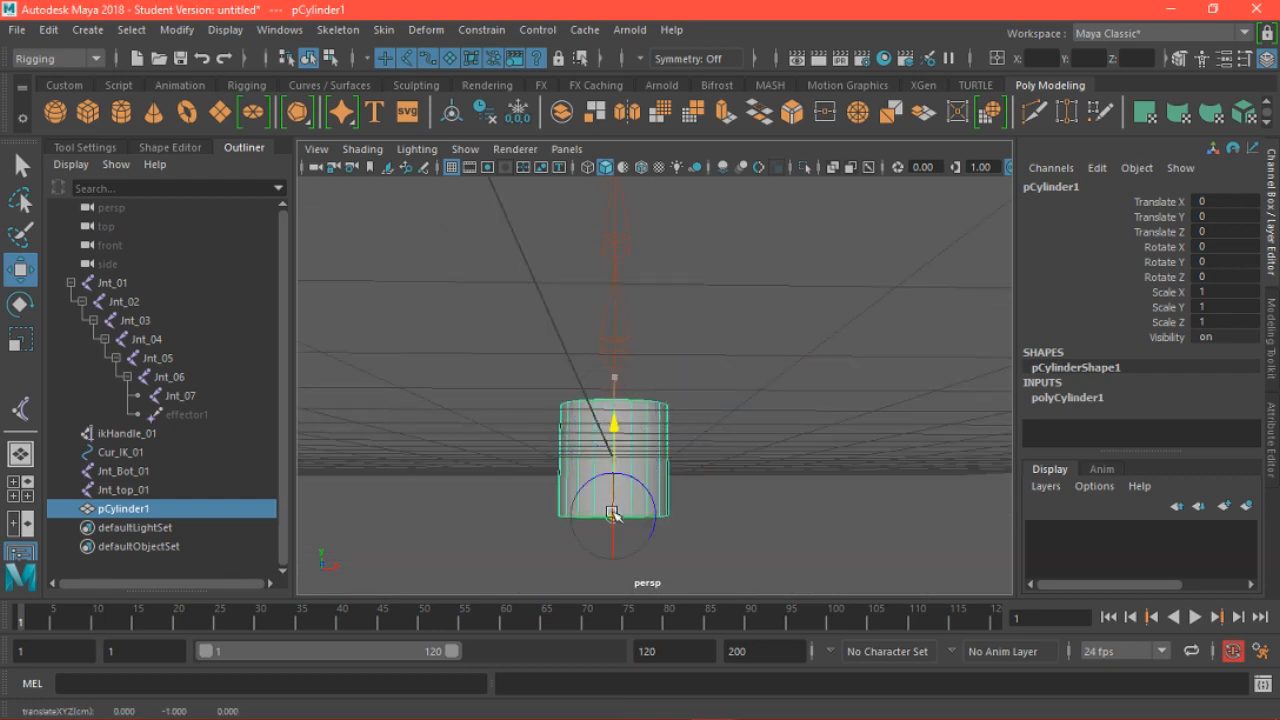
Raise the cylinder to Translate Y 1 so that its base sits on the grid at the bottom joint
alt+drag(760, 486, 673, 566)
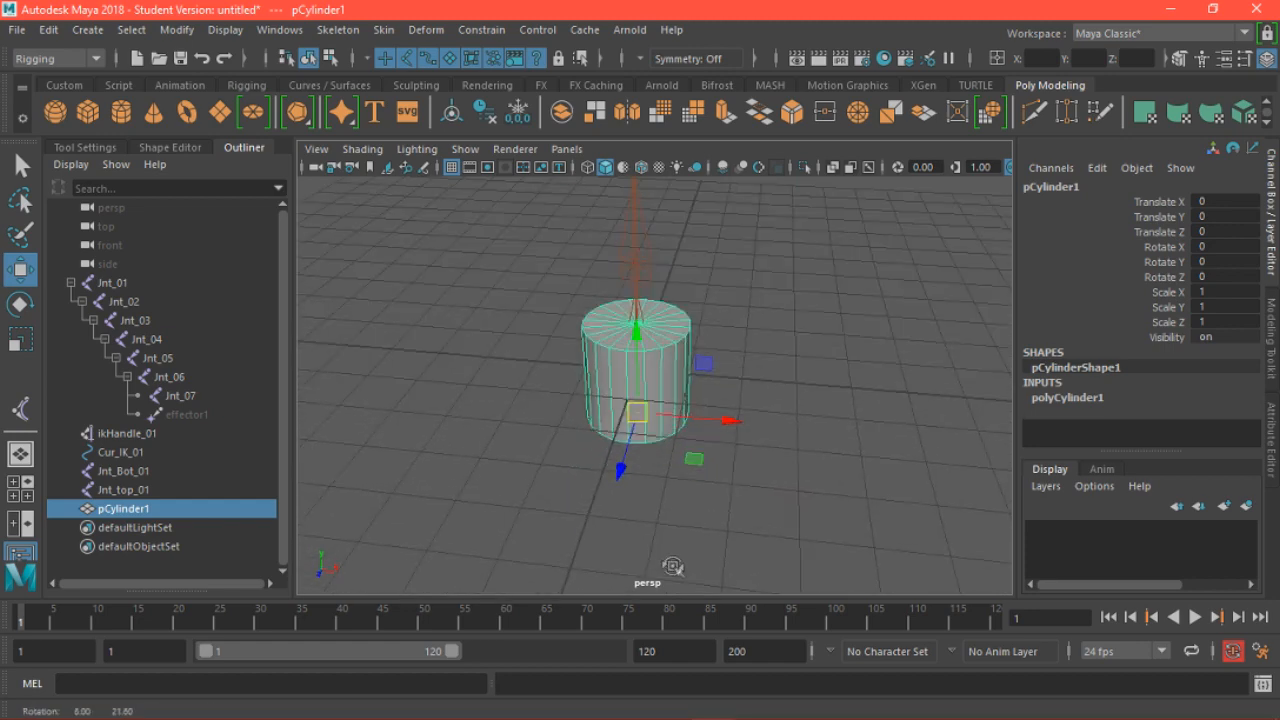
mouse_move(638, 390)
mouse_down()
mouse_move(638, 368)
mouse_move(658, 395)
mouse_move(650, 378)
mouse_up()
alt+drag(649, 503, 601, 416)
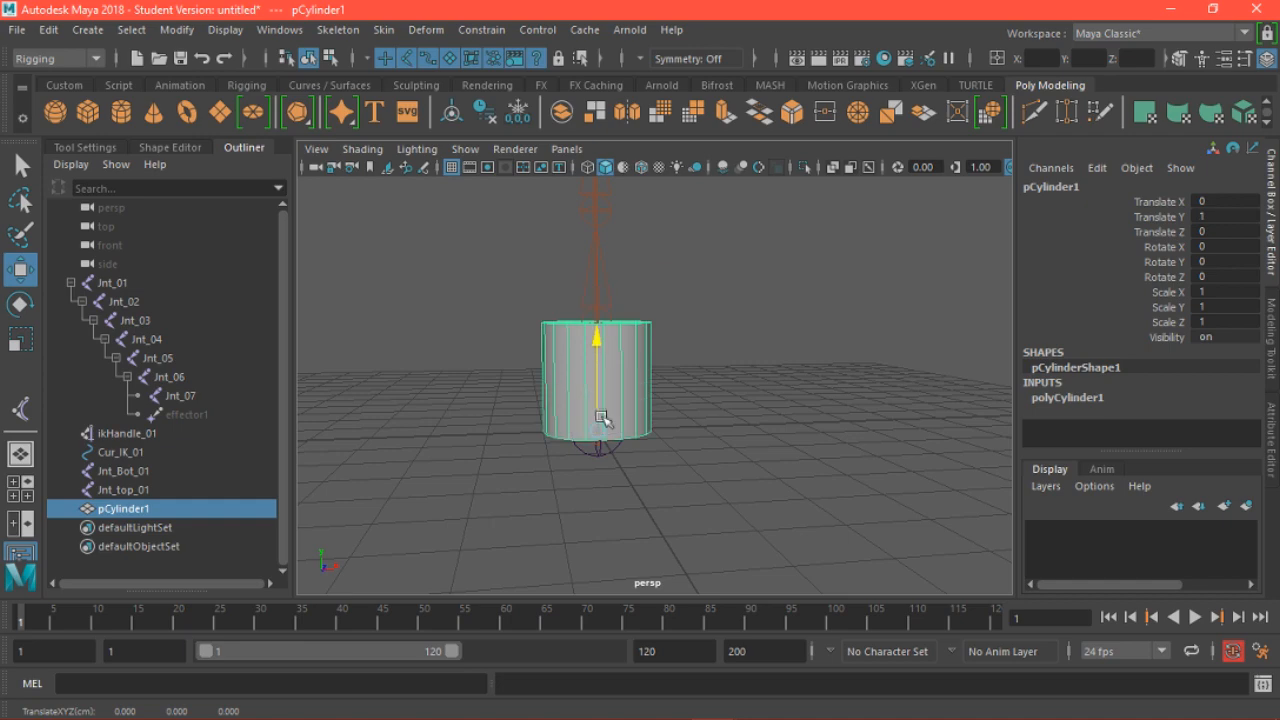
alt+drag(803, 346, 757, 469)
Stretch the cylinder by moving its top vertices up to the top joint in the front view, and return to object selection mode
click(663, 326)
alt+drag(663, 326, 730, 465)
key(space)
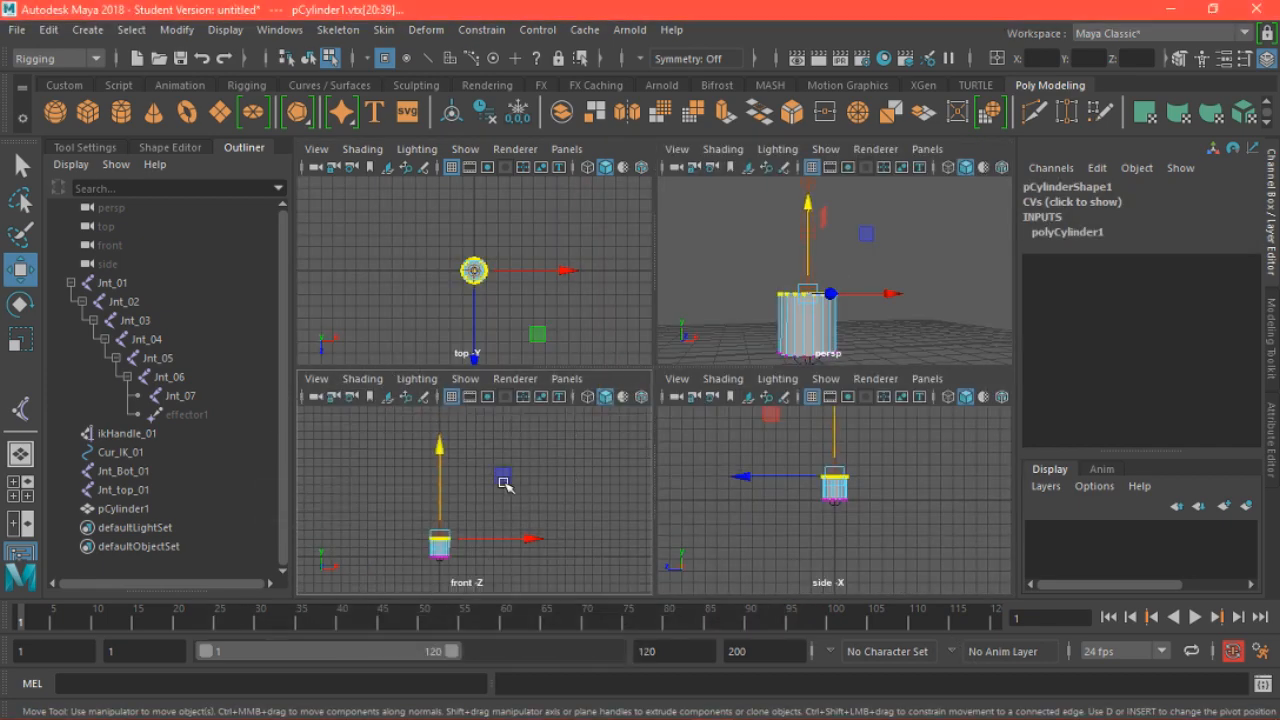
key(space)
alt+middle_drag(552, 350, 529, 414)
scroll(530, 424, up, 4)
scroll(532, 418, down, 1)
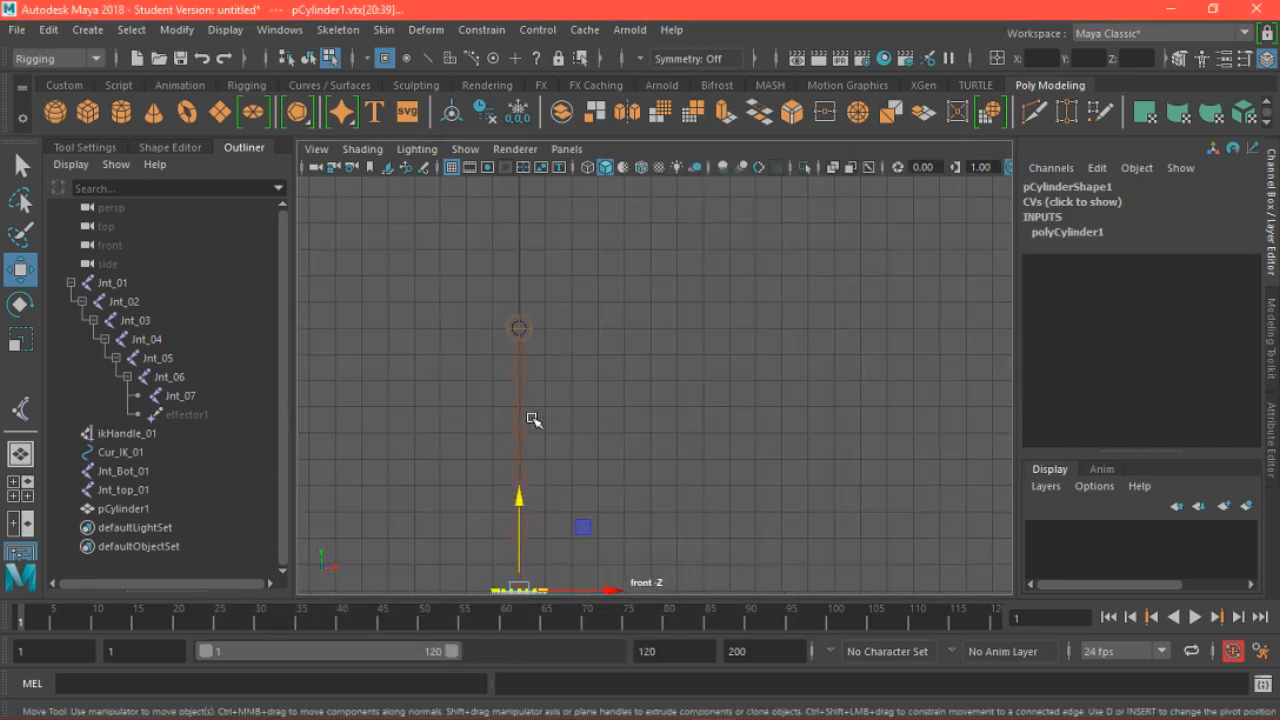
drag(524, 499, 522, 335)
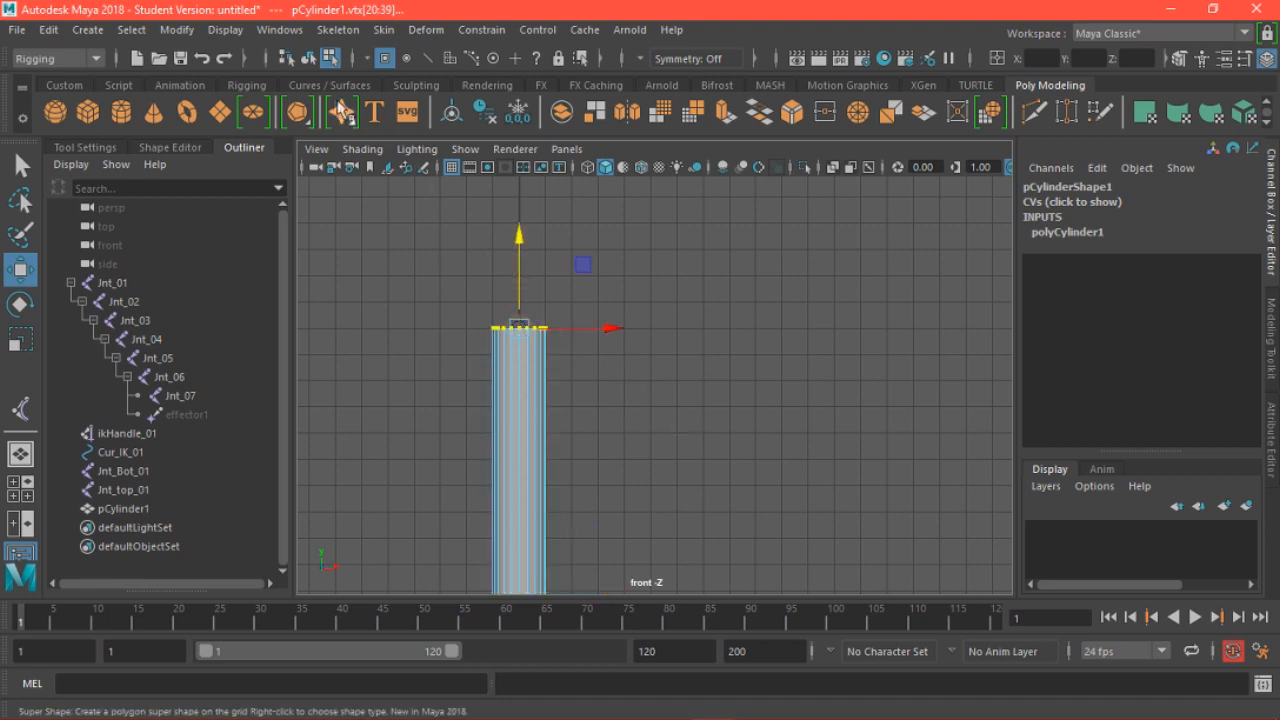
click(309, 59)
alt+middle_drag(681, 422, 694, 360)
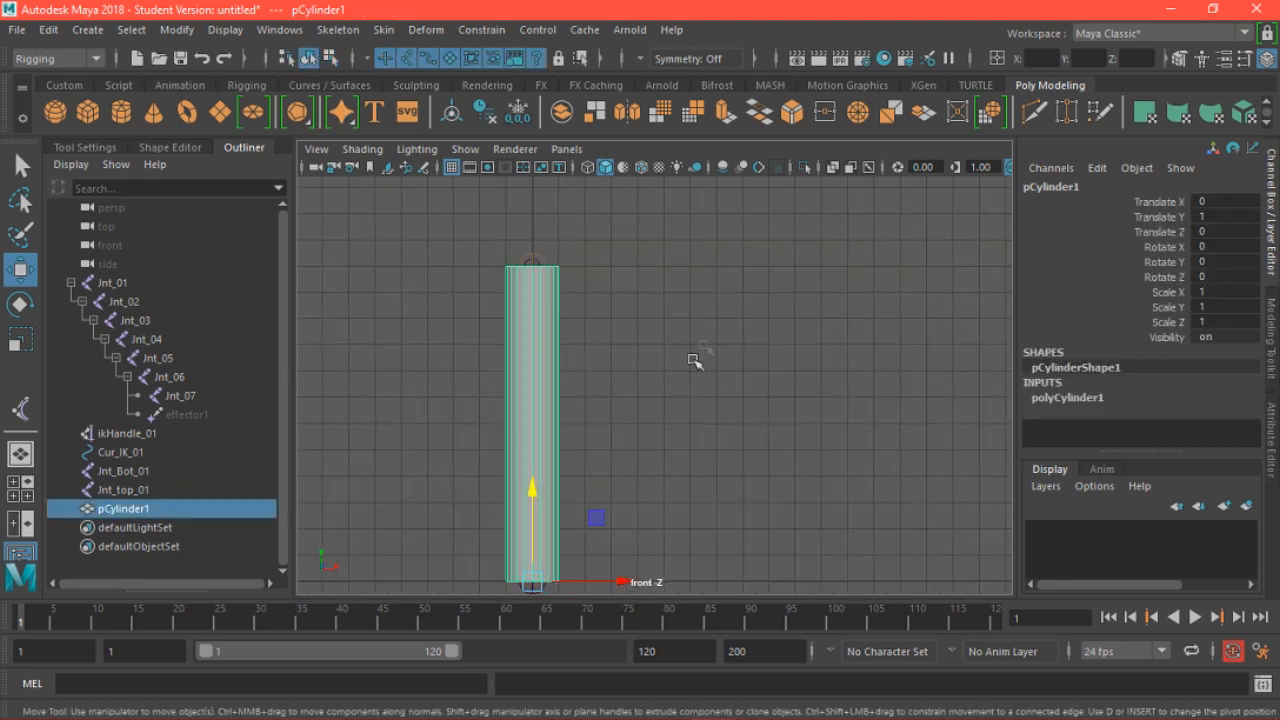
Expand the cylinder's polyCylinder1 construction inputs and select its Subdivisions Height attribute
click(1086, 390)
scroll(1103, 353, down, 2)
alt+middle_drag(590, 477, 615, 433)
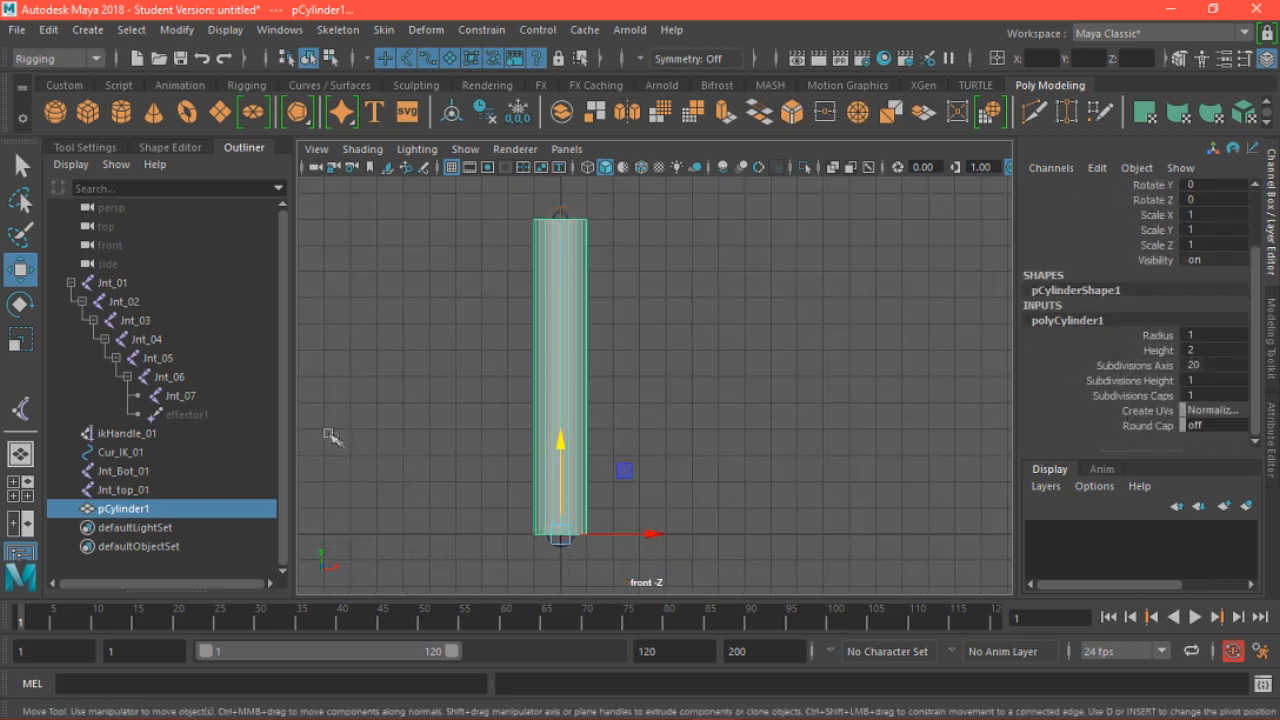
click(1152, 352)
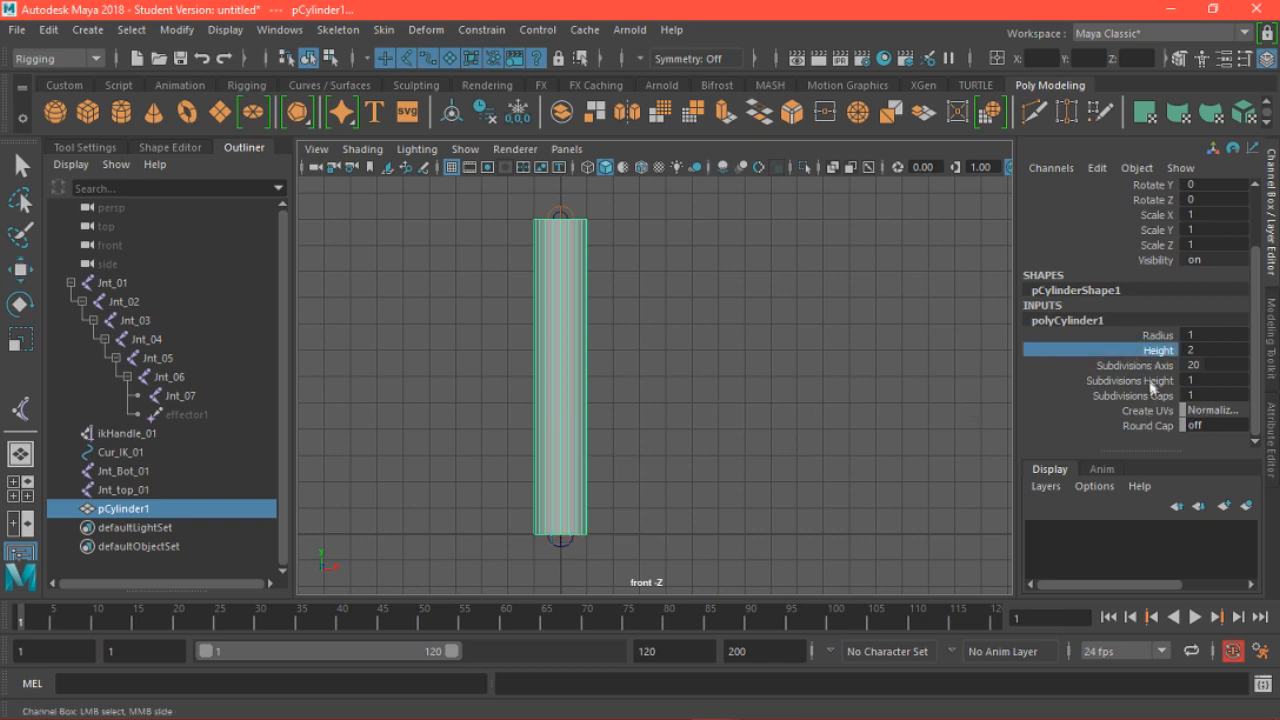
click(1150, 381)
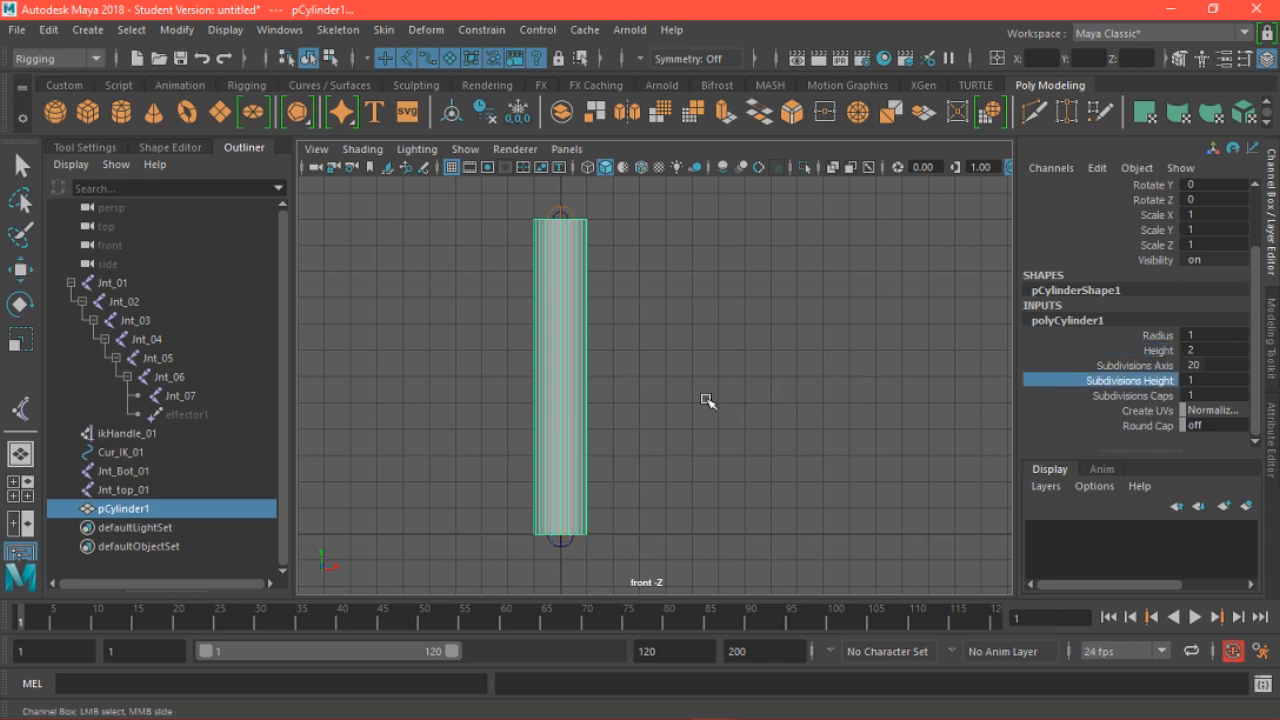
Try changing the cylinder's Subdivisions Height interactively, and undo the change
middle_drag(708, 397, 725, 399)
key(ctrl+z)
key(ctrl+a)
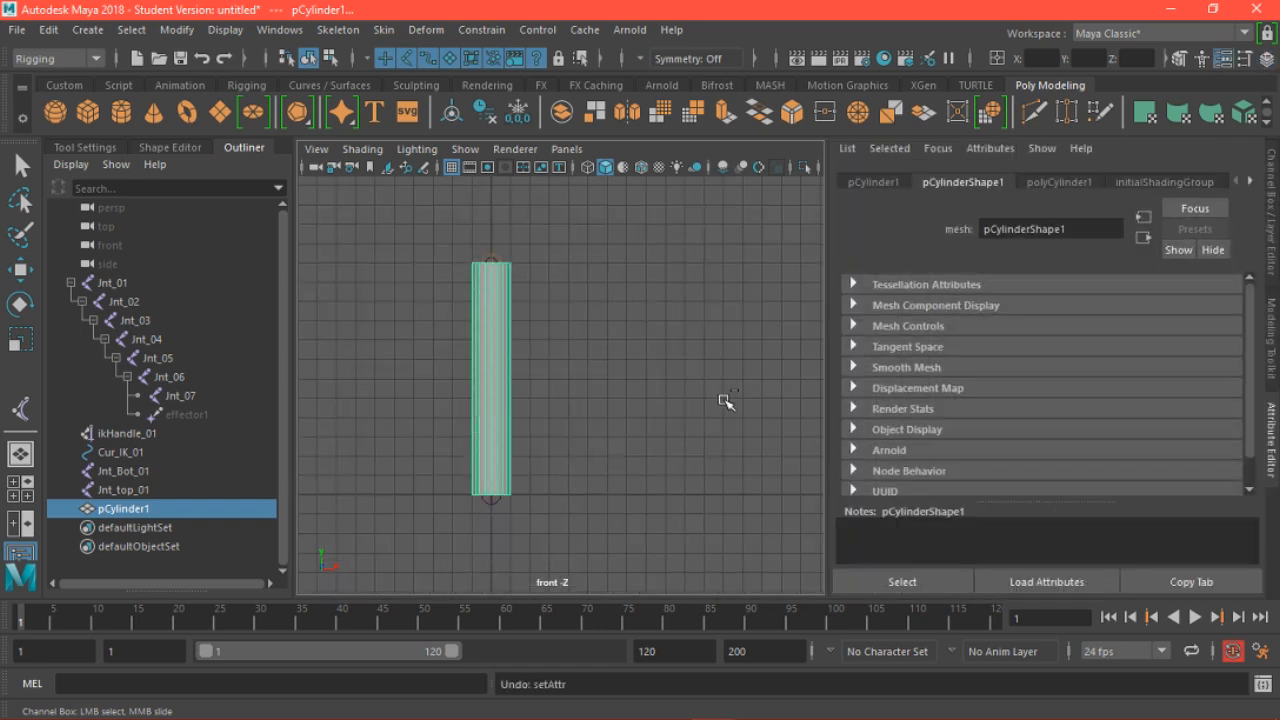
key(ctrl+a)
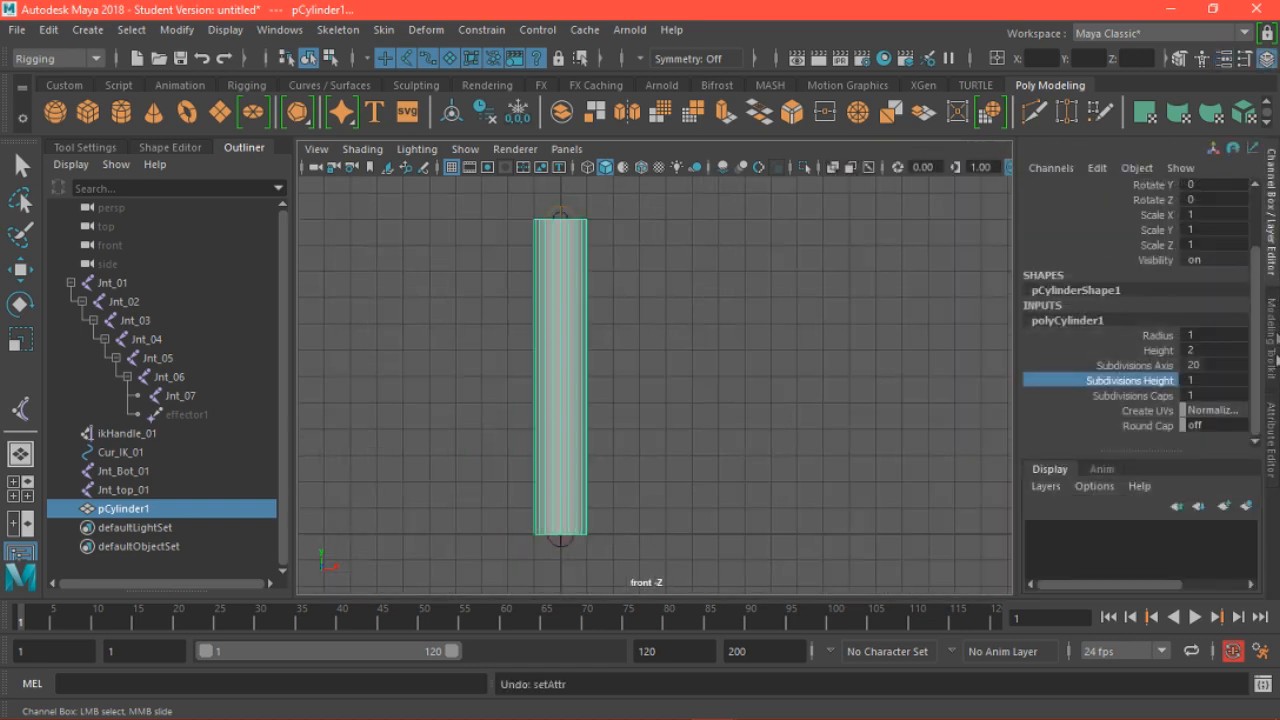
click(1135, 396)
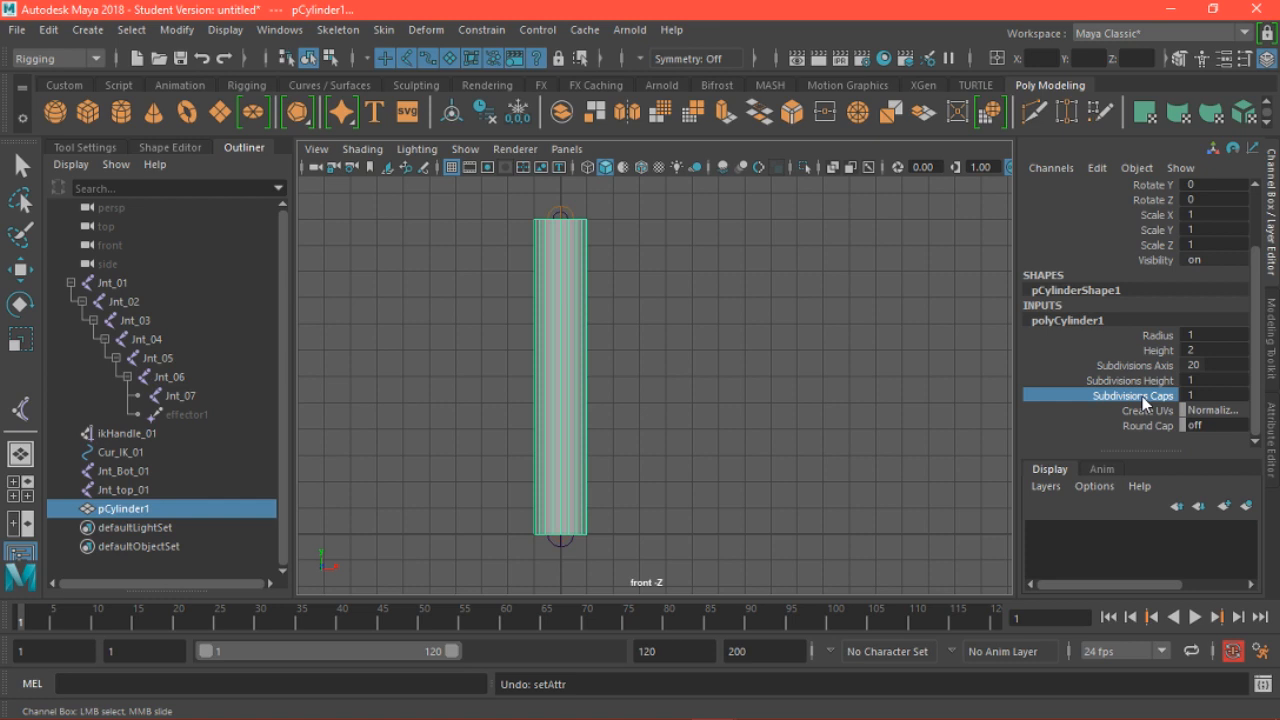
middle_drag(694, 397, 766, 405)
click(1158, 352)
alt+drag(706, 395, 585, 403)
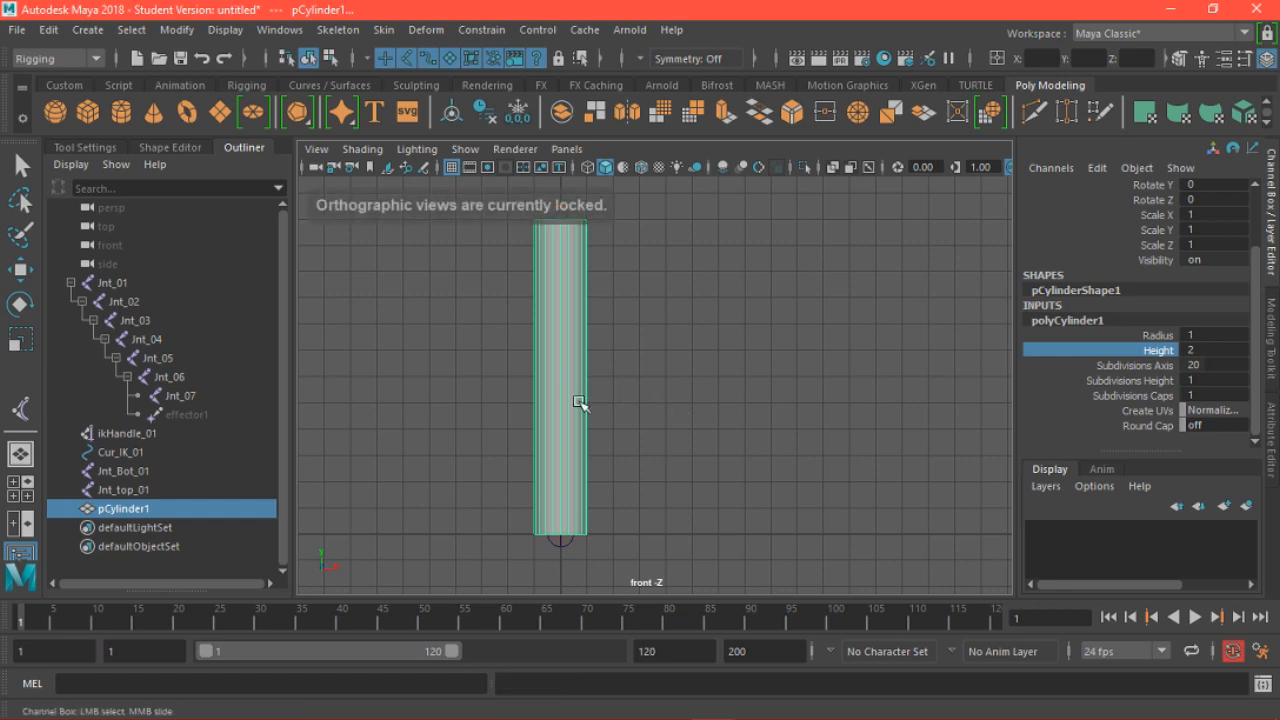
Switch to the perspective view, bring the whole cylinder into view and select it
key(space)
key(space)
alt+drag(866, 309, 806, 323)
alt+middle_drag(806, 323, 803, 386)
alt+right_drag(803, 386, 602, 302)
alt+middle_drag(627, 318, 606, 390)
alt+drag(872, 395, 741, 376)
right_drag(616, 346, 598, 63)
drag(517, 311, 782, 338)
click(619, 247)
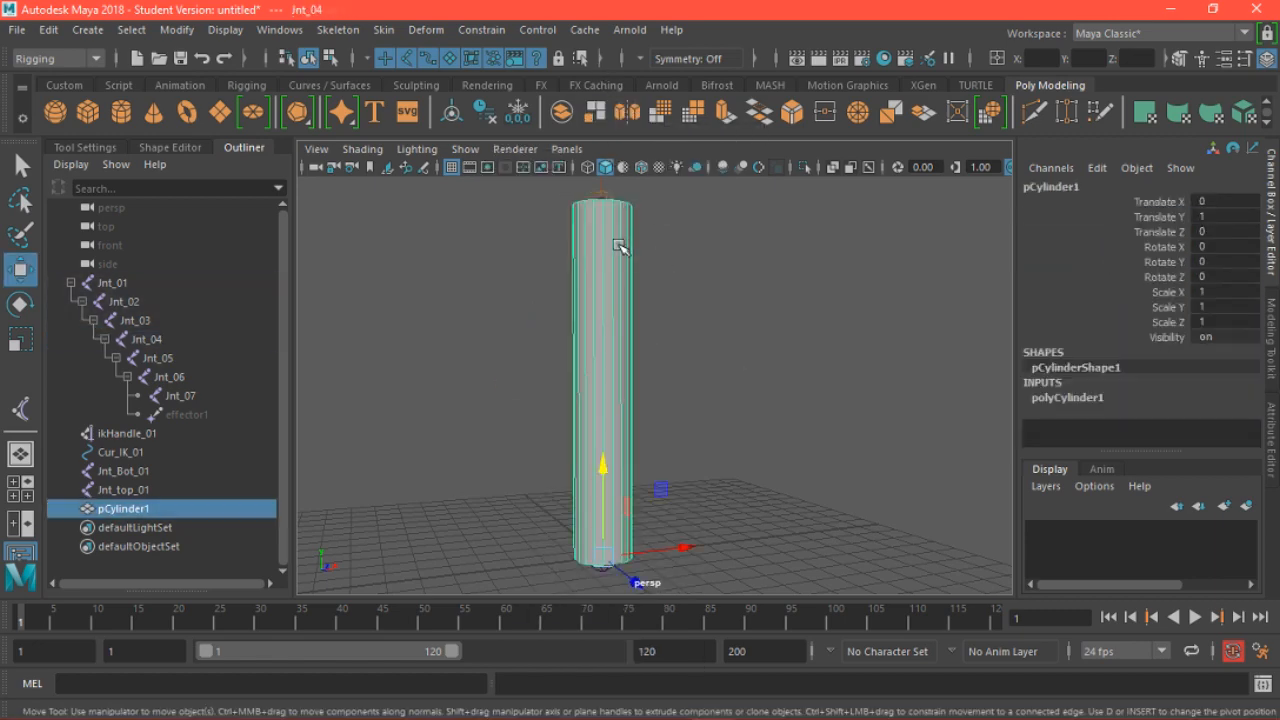
Select the ring of vertical side edges on the cylinder in edge mode and split it with Connect Components
right_drag(627, 250, 623, 108)
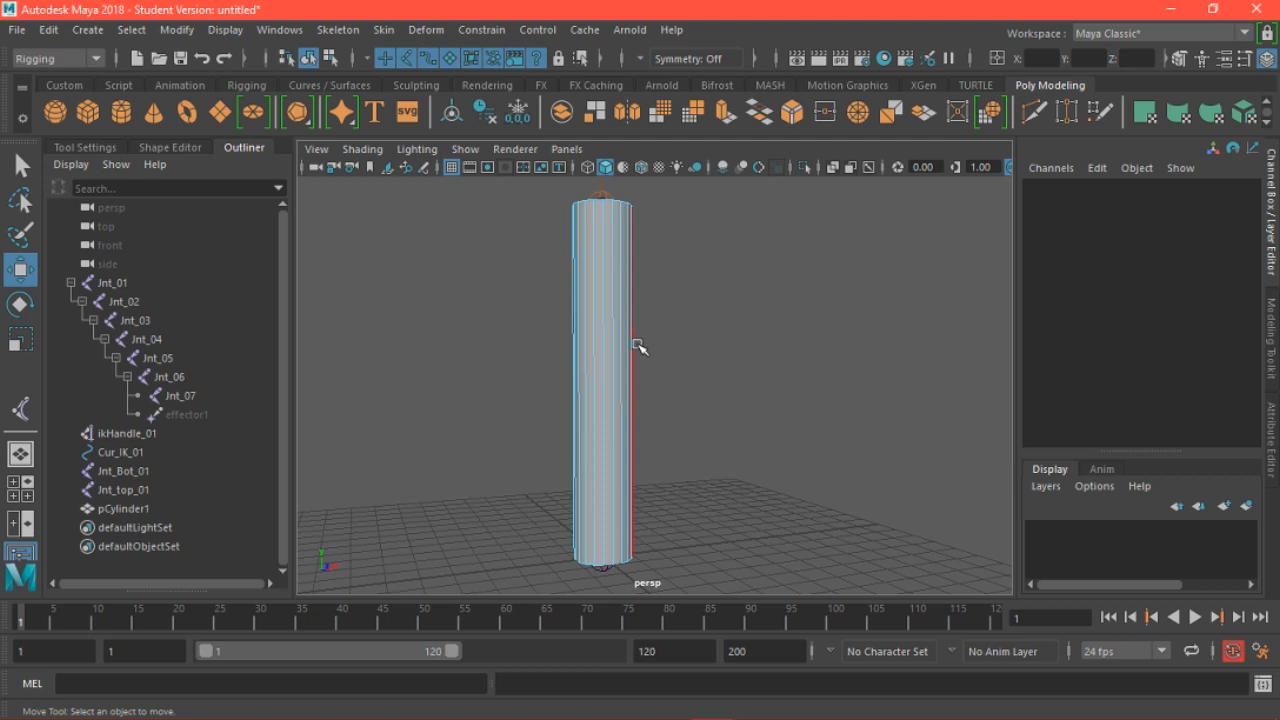
click(640, 347)
alt+right_drag(622, 364, 731, 451)
alt+drag(731, 451, 634, 457)
shift+double_click(622, 484)
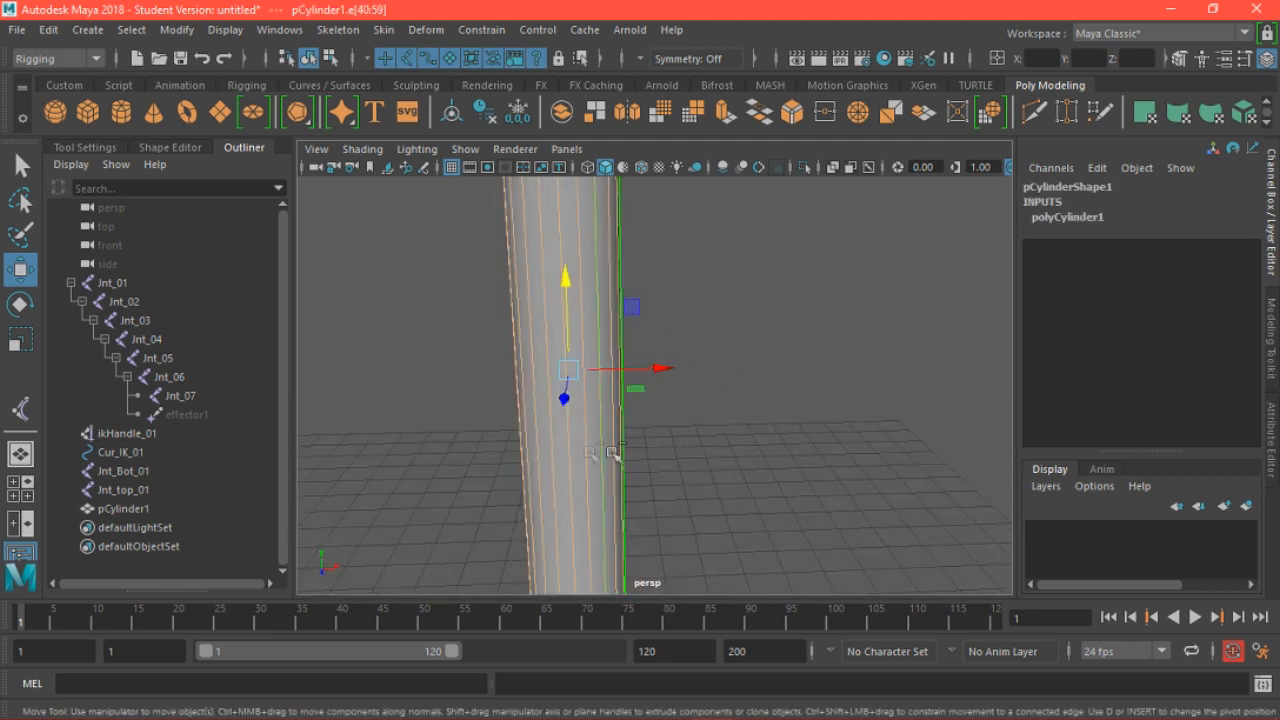
shift+right_click(586, 452)
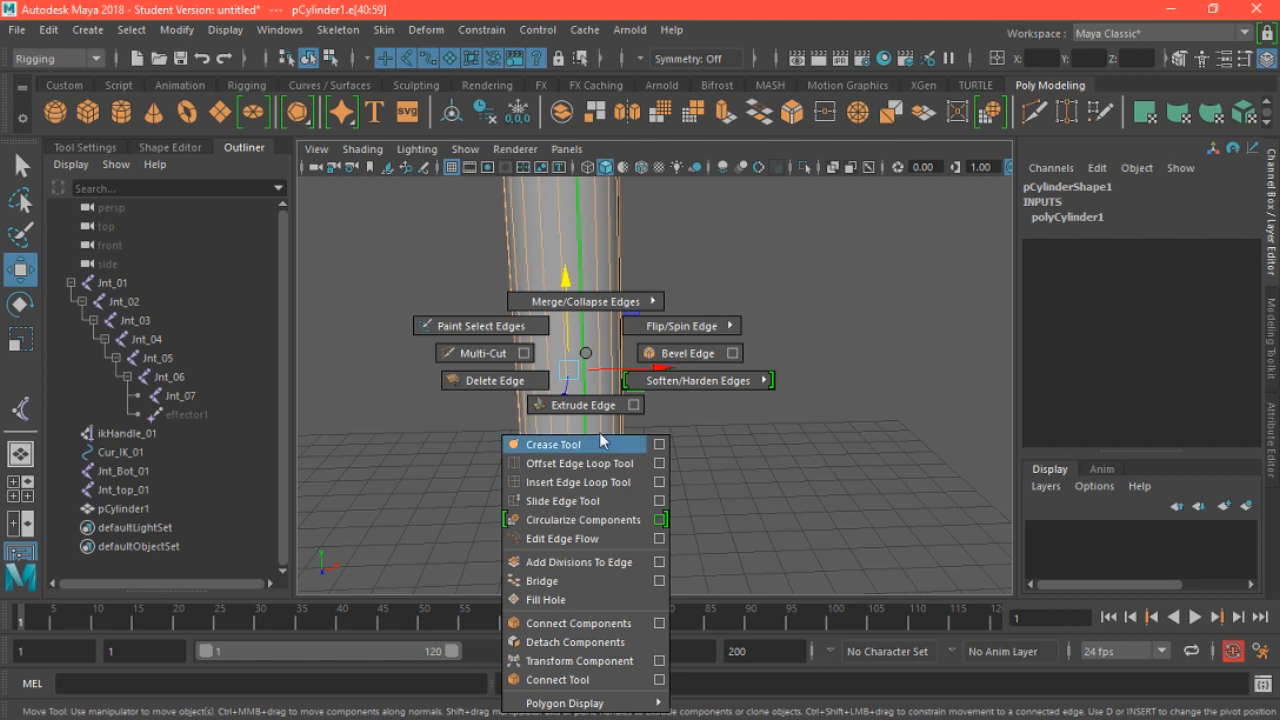
click(546, 623)
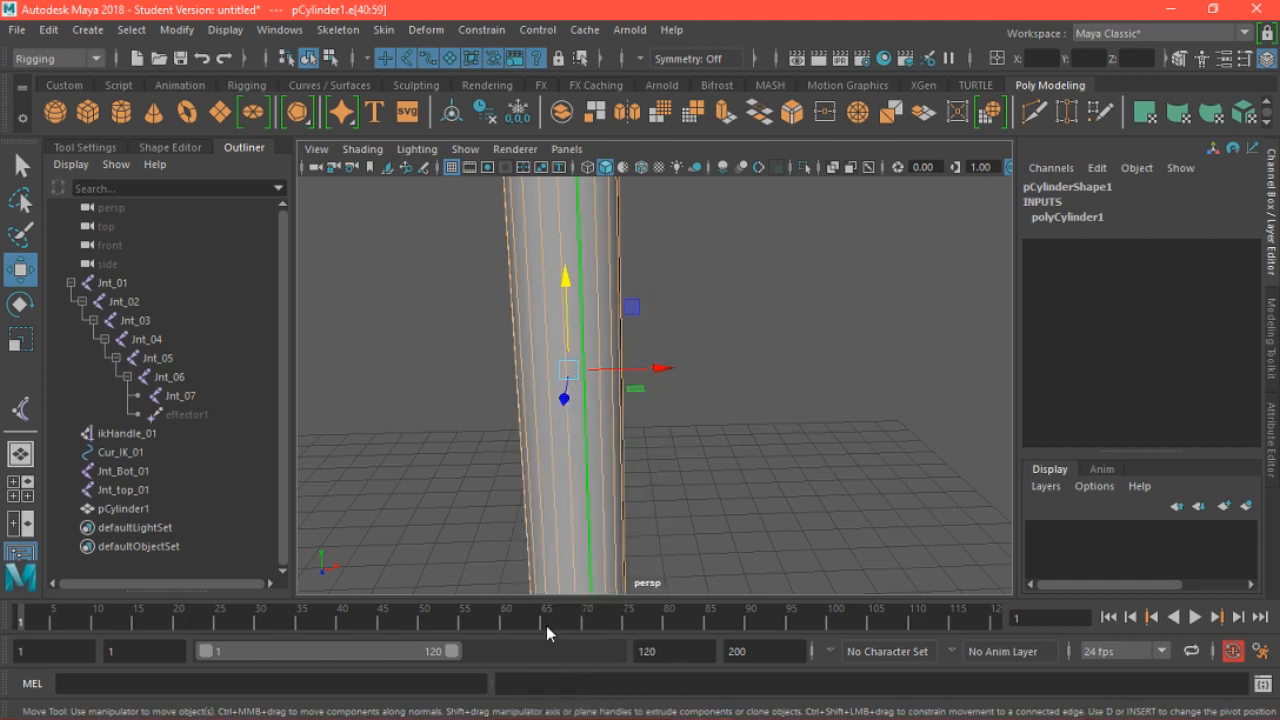
scroll(568, 470, down, 5)
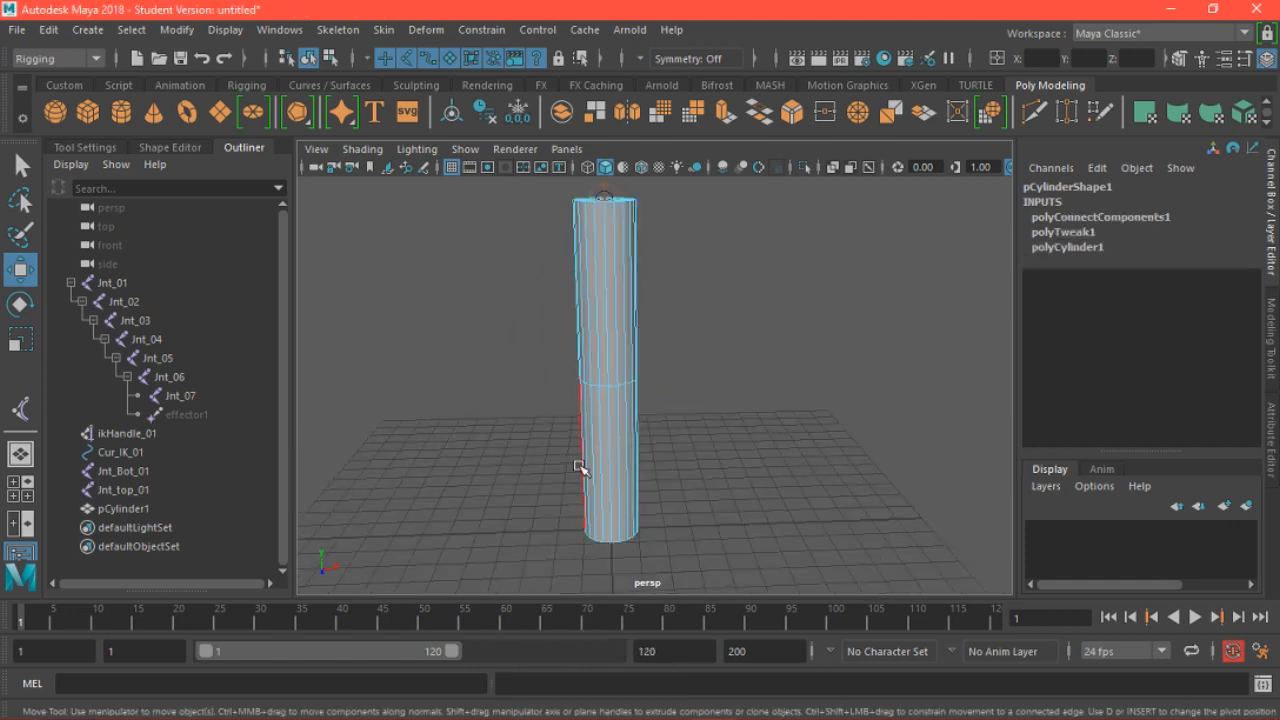
Select the vertical edge rings of both the lower and upper halves of the cylinder
alt+drag(743, 457, 597, 457)
click(595, 449)
shift+double_click(607, 430)
shift+click(606, 342)
click(608, 341)
shift+double_click(617, 343)
shift+click(610, 442)
shift+double_click(612, 443)
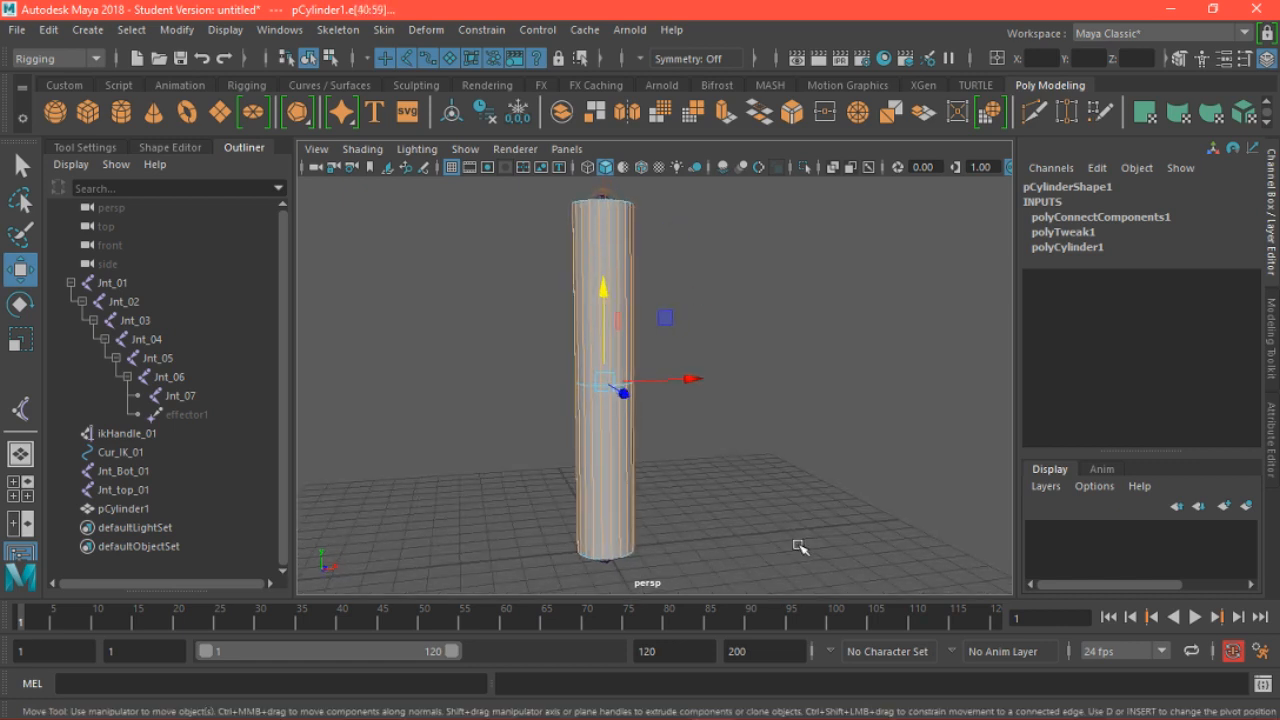
Add three connecting segments across each half of the cylinder with Connect, apply them and return to the perspective view
shift+right_drag(610, 440, 618, 623)
middle_drag(600, 506, 630, 512)
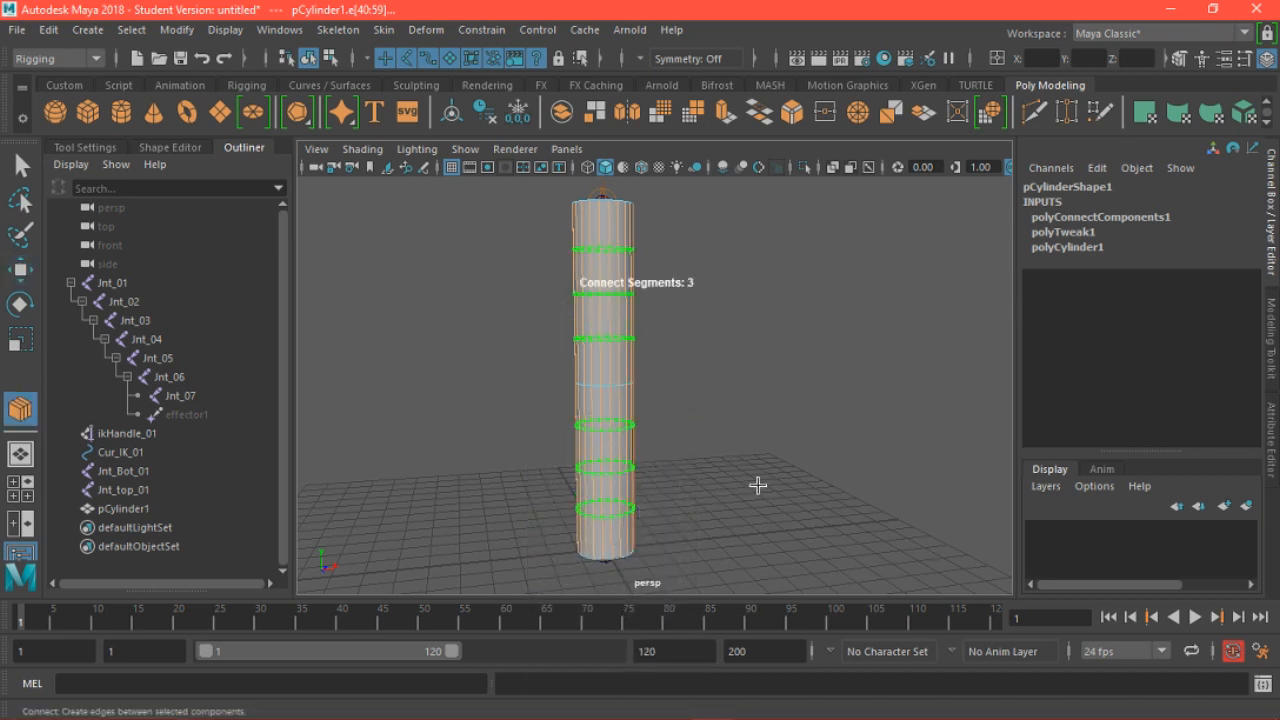
key(space)
key(space)
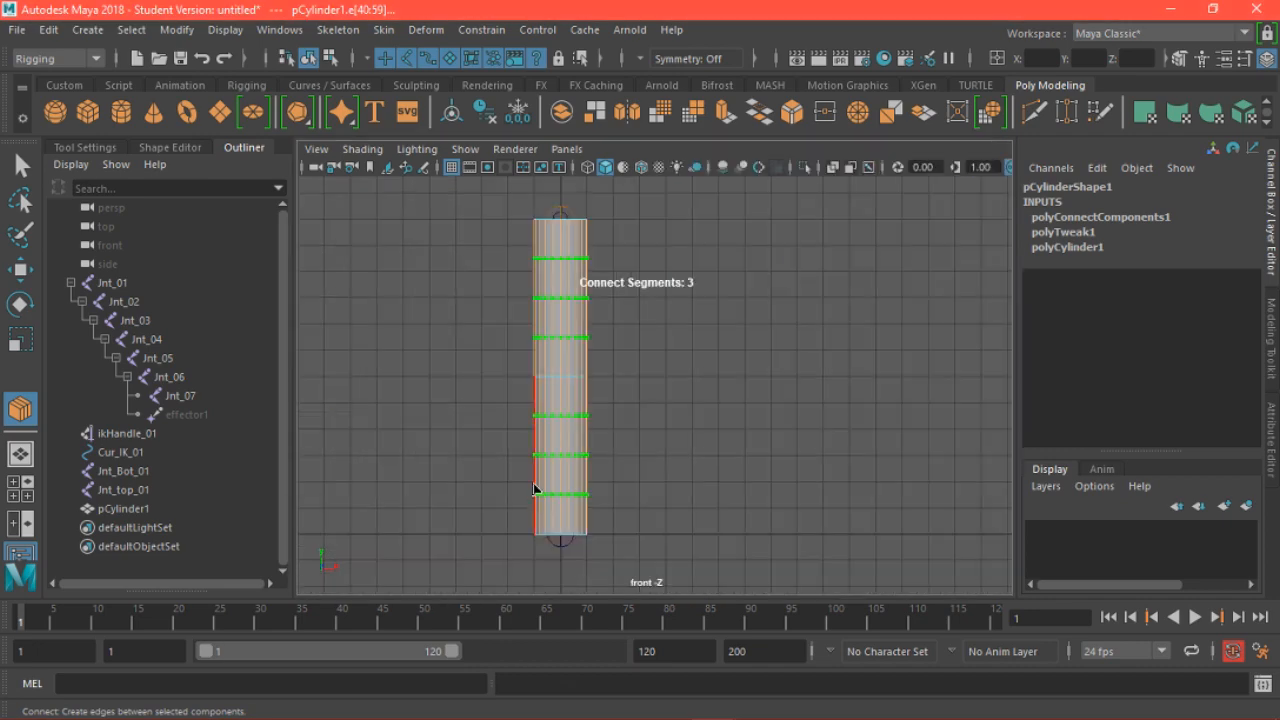
key(w)
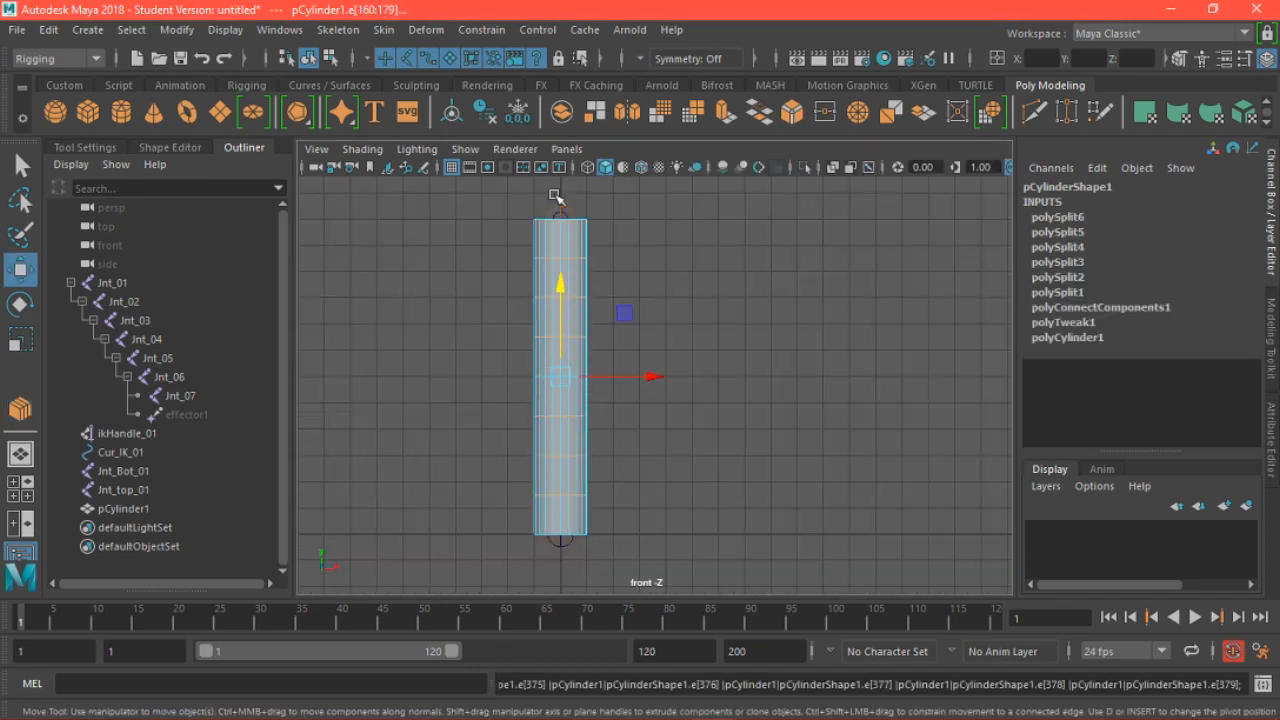
click(560, 283)
key(space)
key(space)
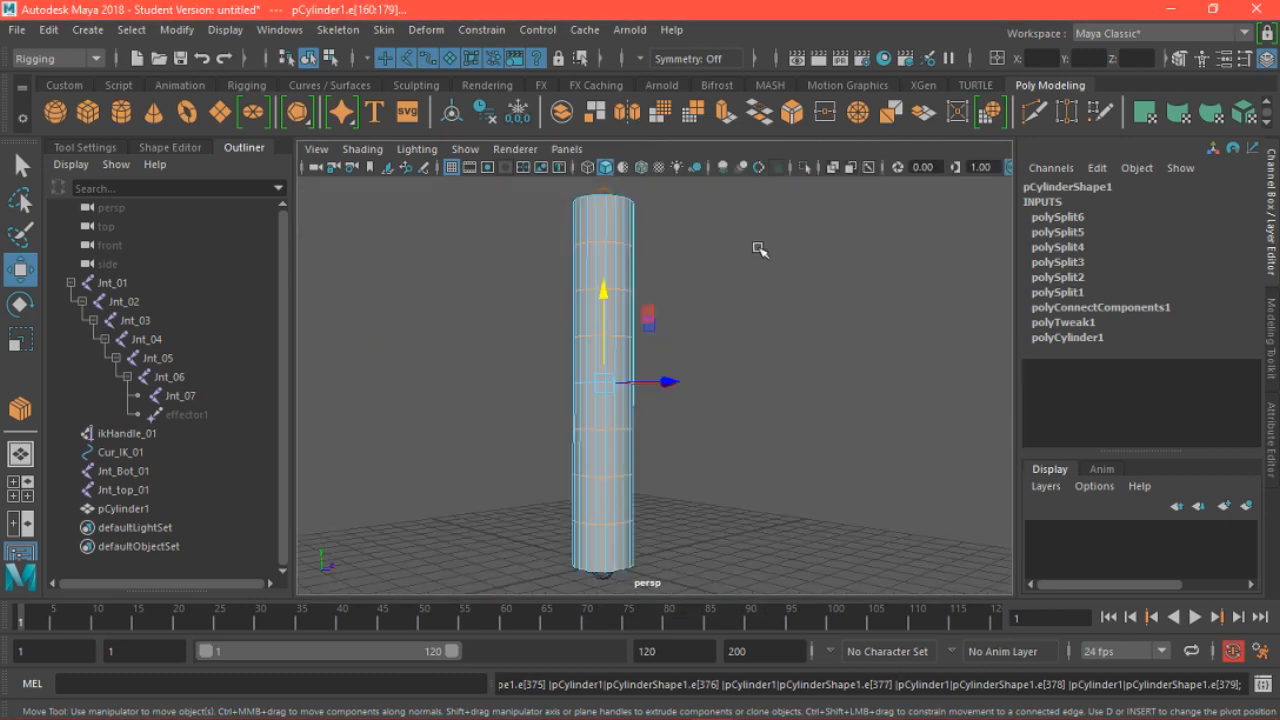
Return the cylinder to object selection mode and select it as a whole
right_drag(598, 228, 643, 129)
click(748, 367)
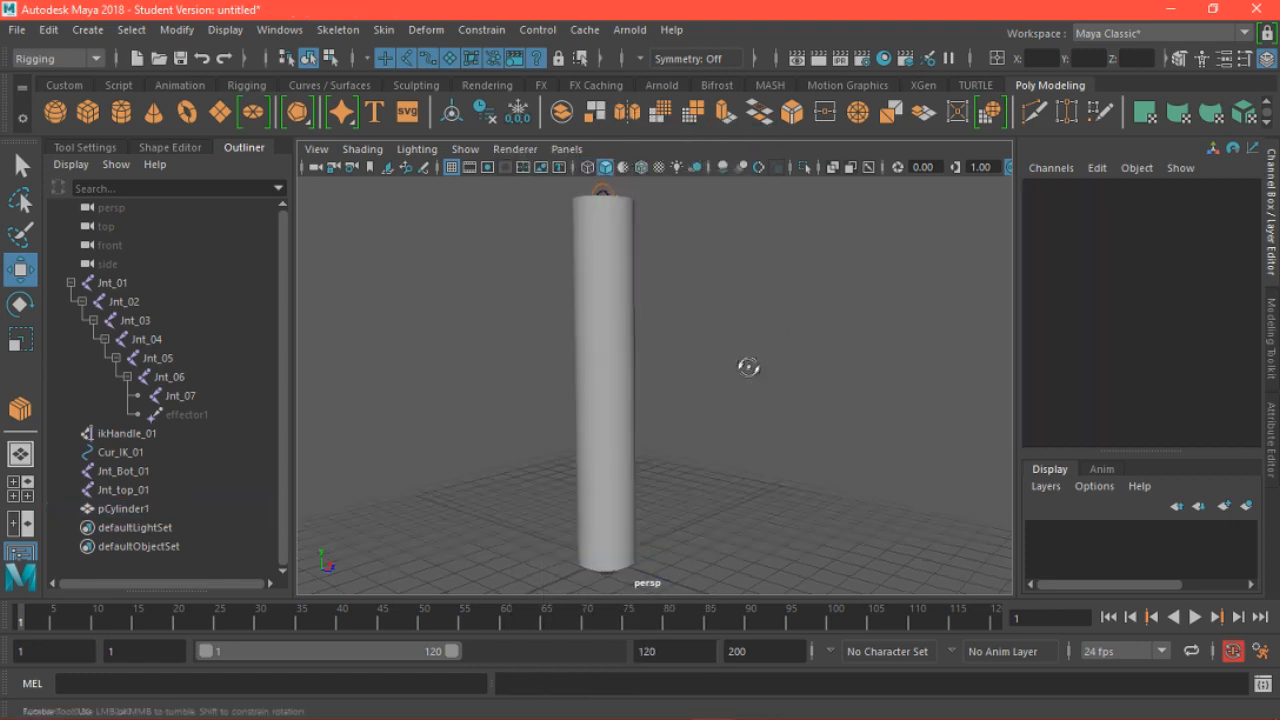
alt+drag(748, 367, 758, 404)
click(630, 273)
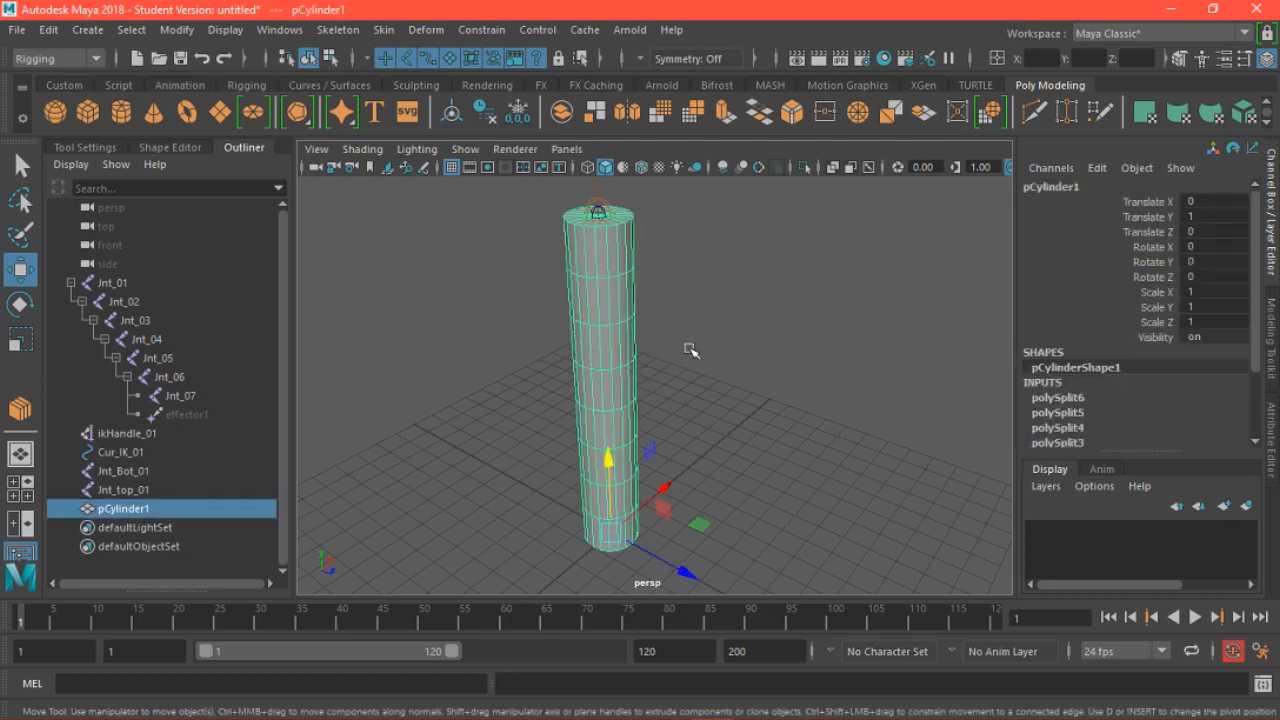
Turn on X-Ray Joints display so the joint chain shows through the cylinder, and clear the selection
alt+drag(751, 400, 630, 335)
alt+drag(617, 462, 895, 220)
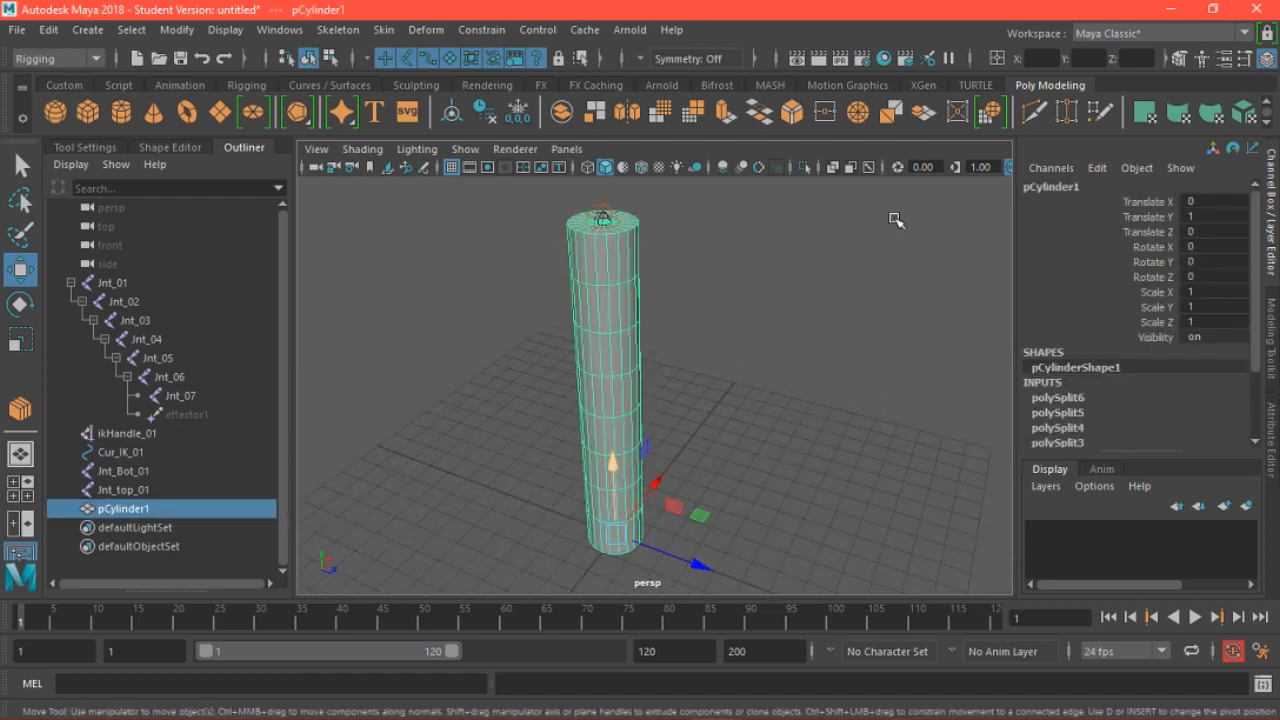
click(871, 166)
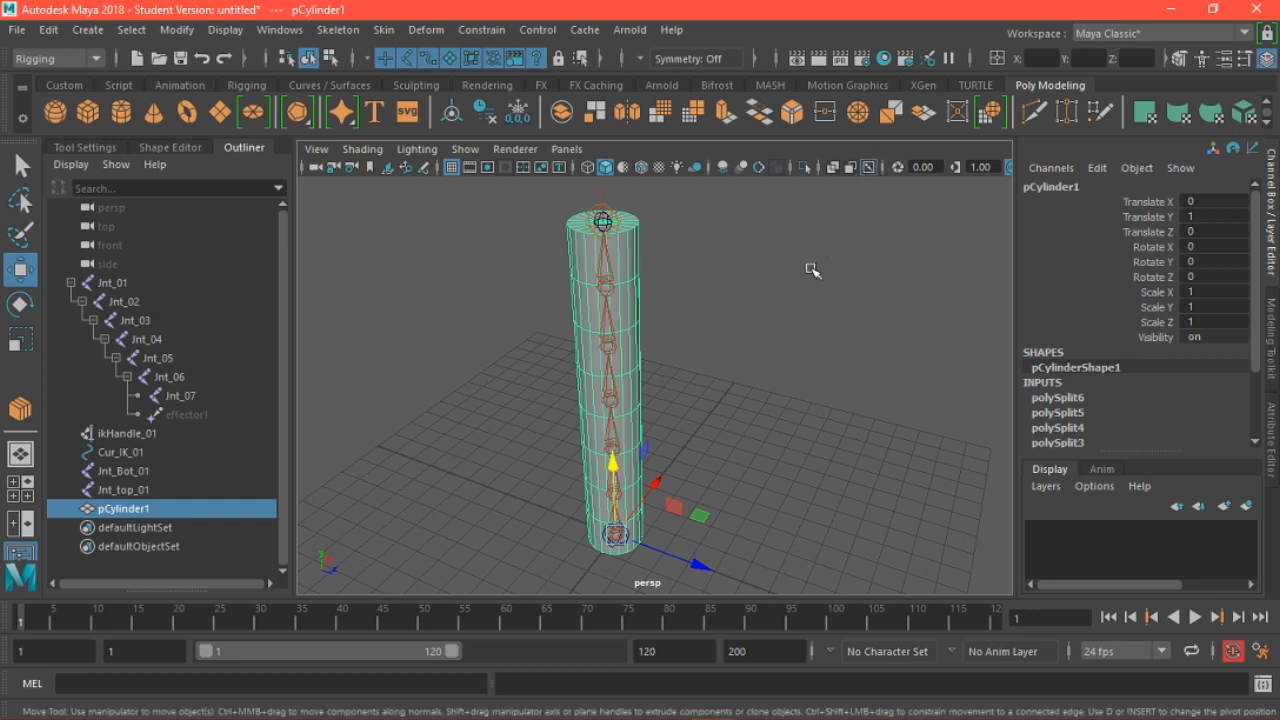
click(811, 271)
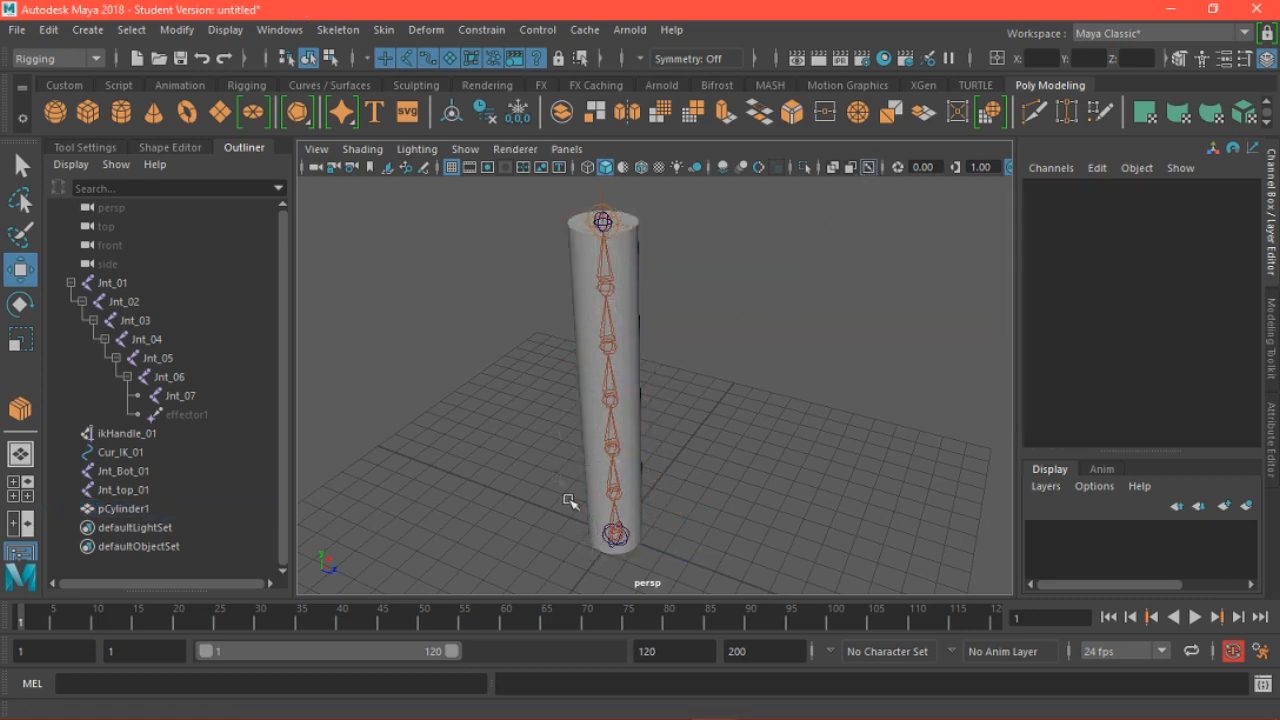
Delete the cylinder's construction history and deselect it
click(637, 428)
alt+drag(640, 429, 605, 385)
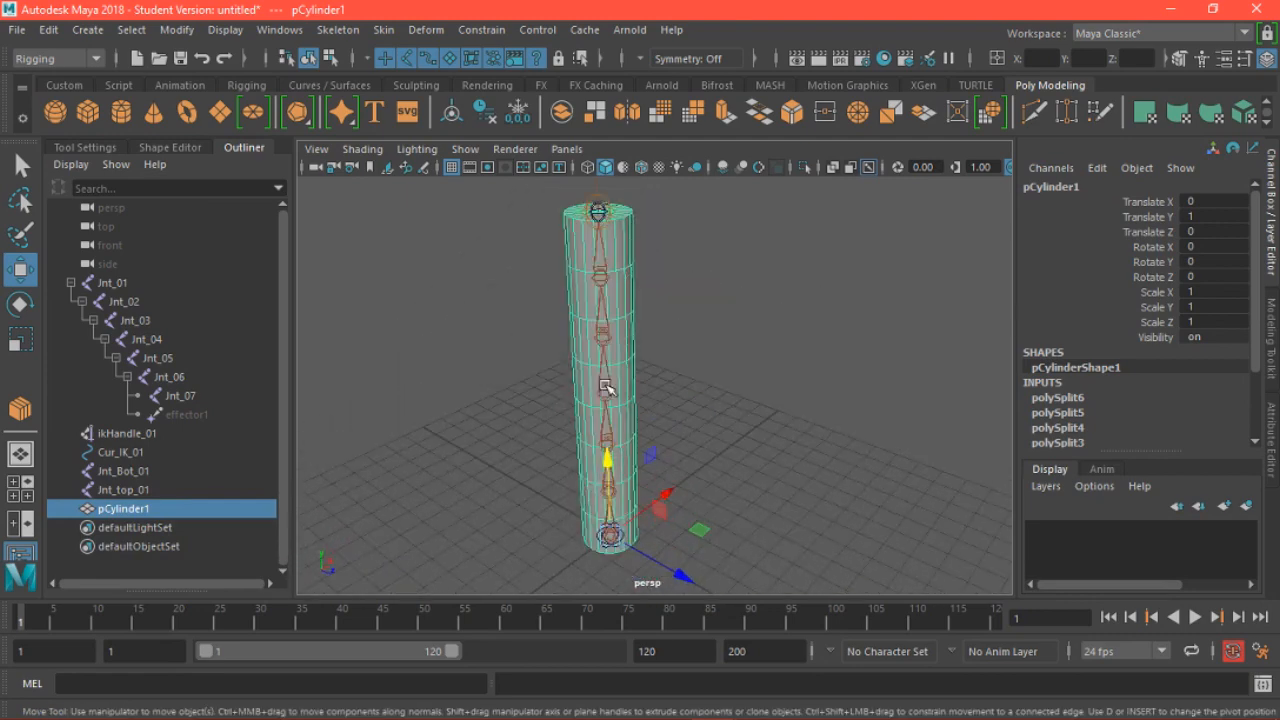
key(alt+shift+d)
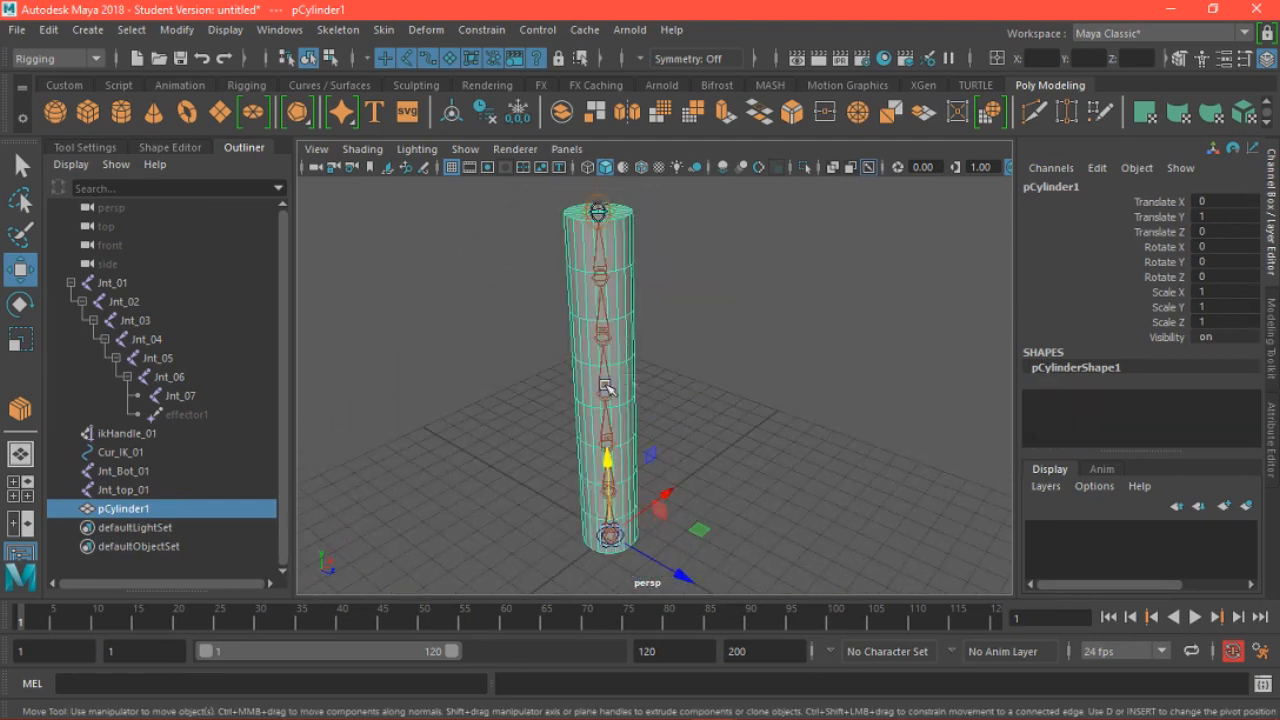
alt+drag(726, 360, 747, 321)
click(747, 321)
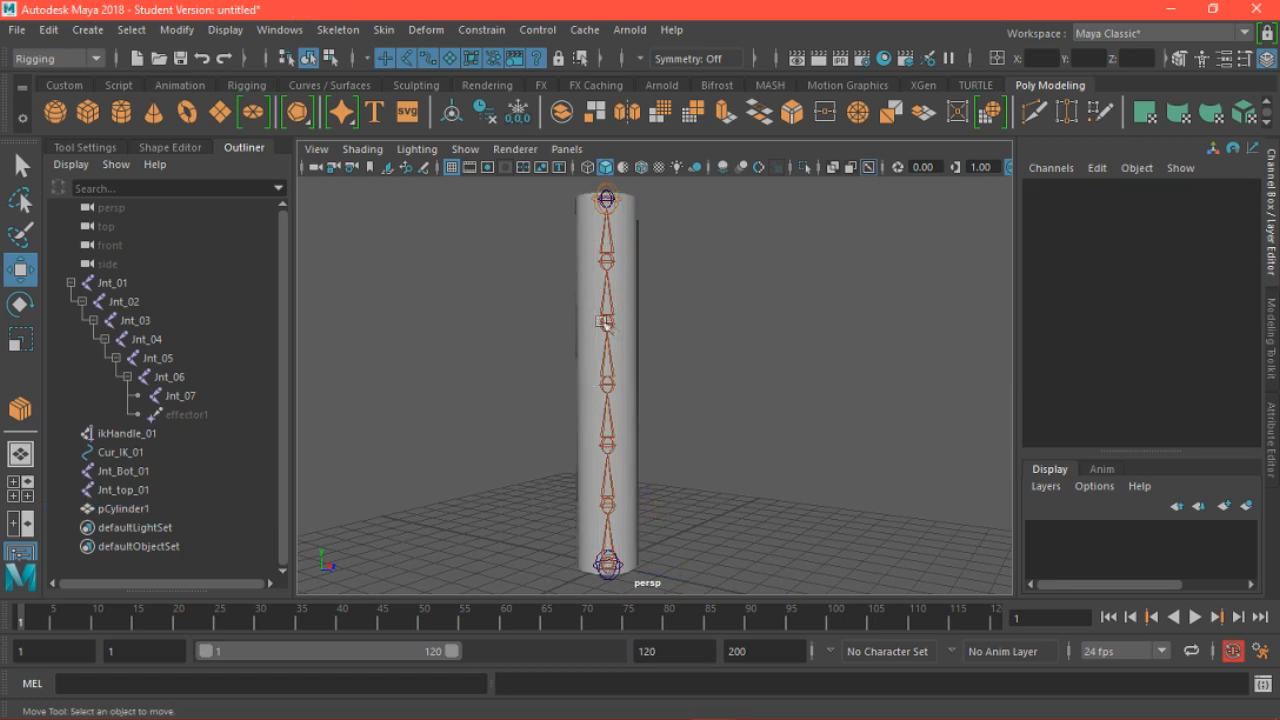
click(632, 338)
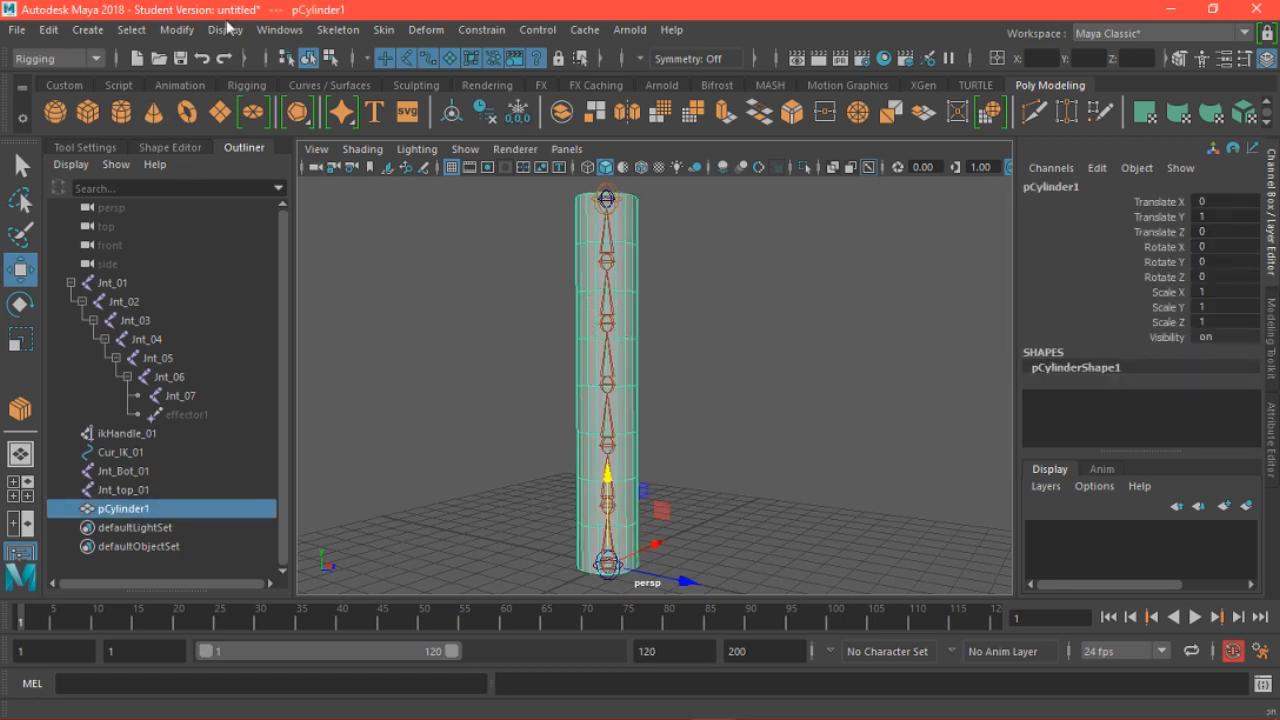
click(48, 29)
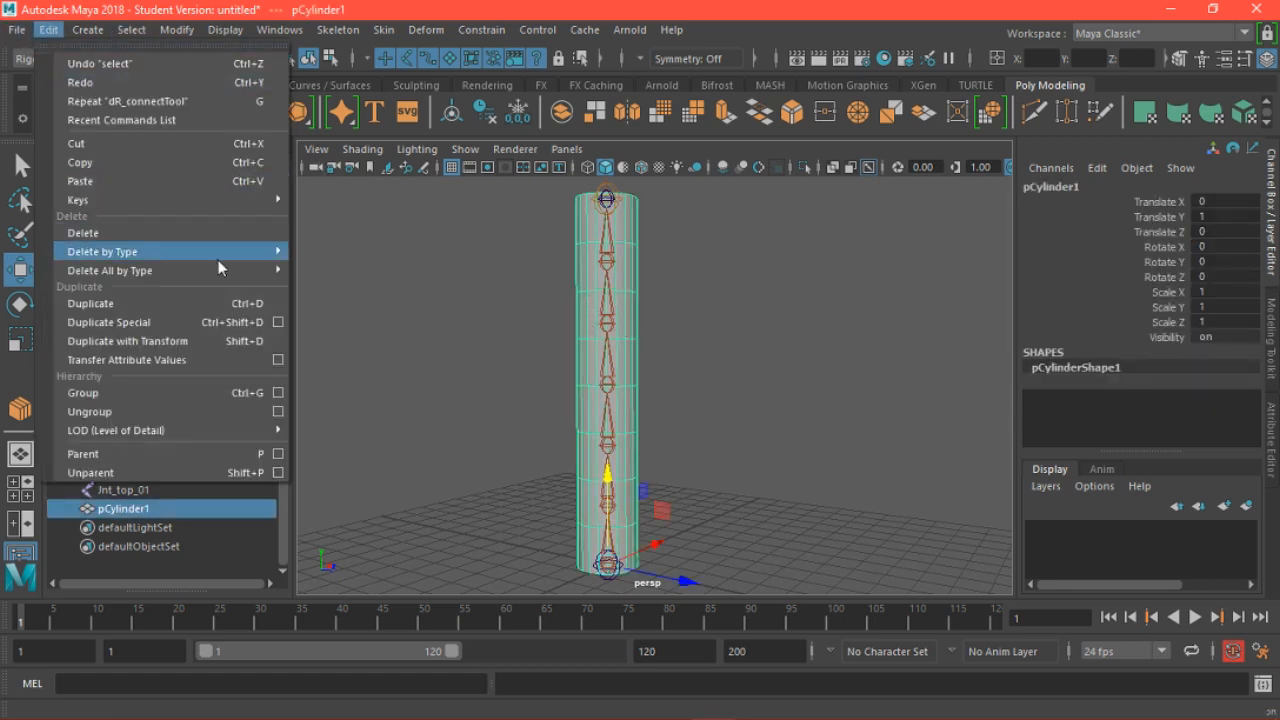
mouse_move(270, 252)
click(489, 267)
click(766, 423)
alt+drag(766, 423, 689, 417)
alt+drag(734, 351, 772, 423)
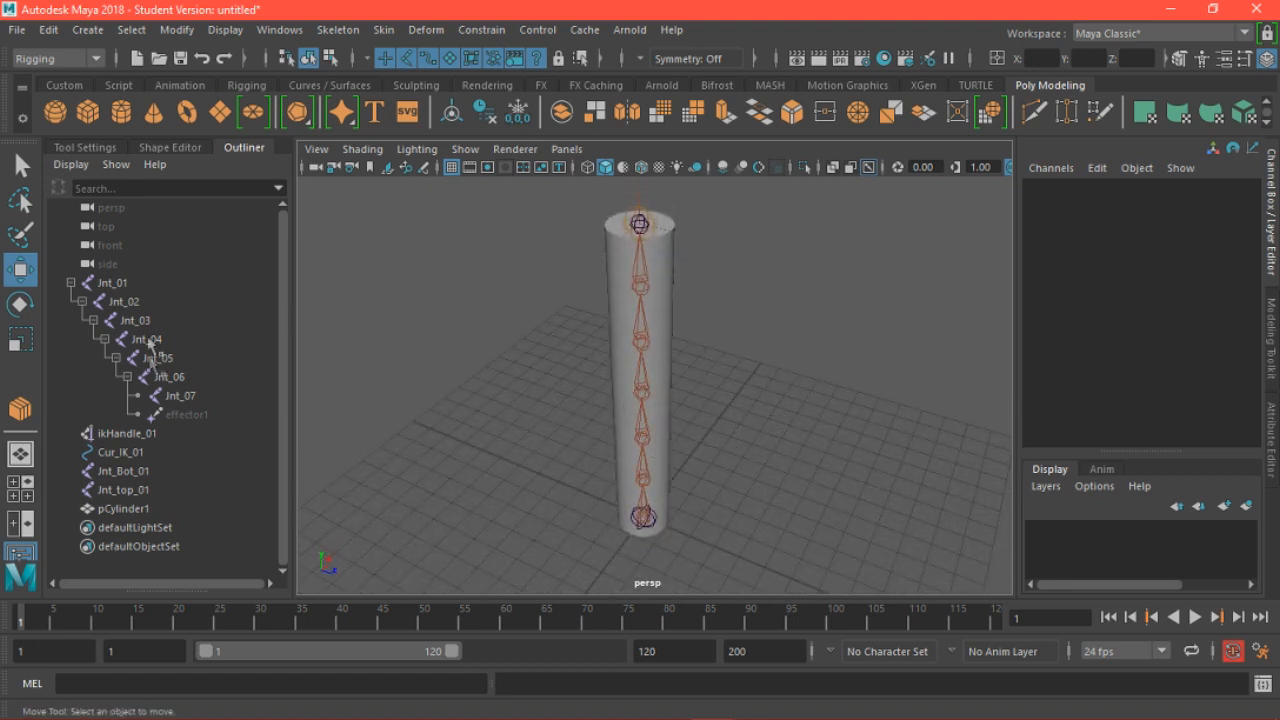
Select joints Jnt_01 through Jnt_07 together with pCylinder1 and bind the cylinder to them with Bind Skin
click(138, 286)
shift+click(182, 396)
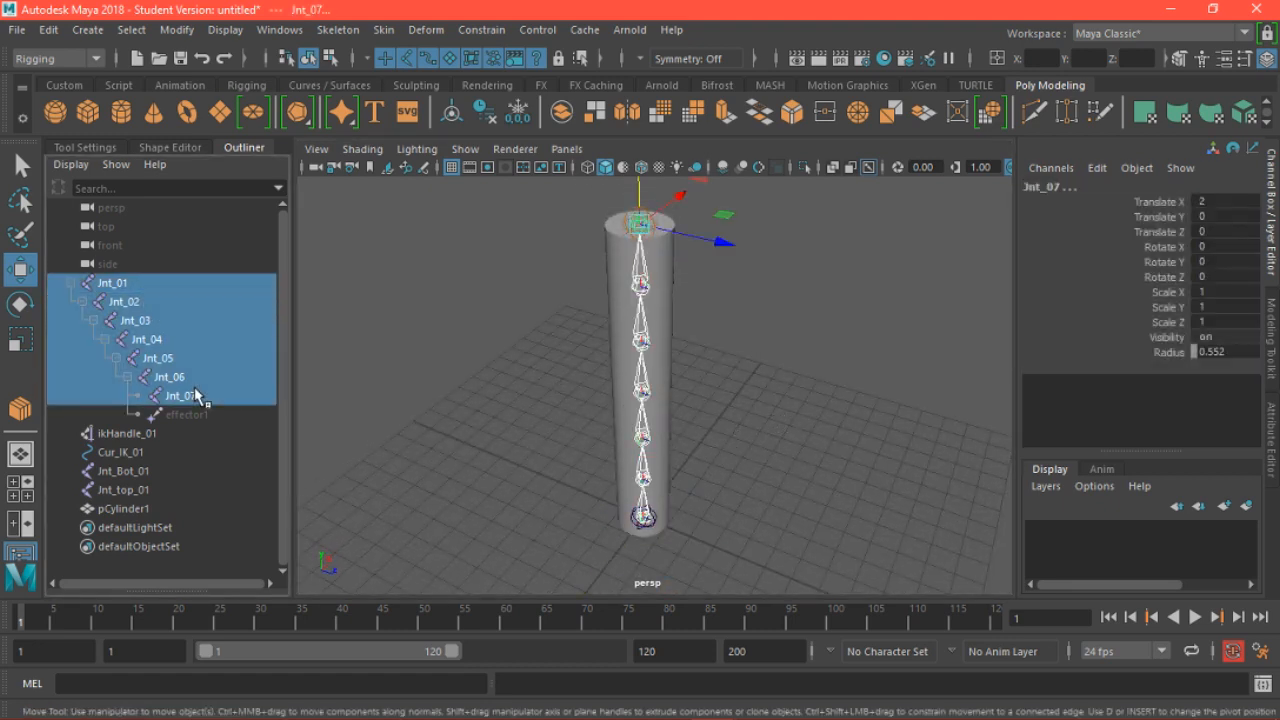
ctrl+click(122, 509)
click(383, 29)
click(412, 78)
click(836, 341)
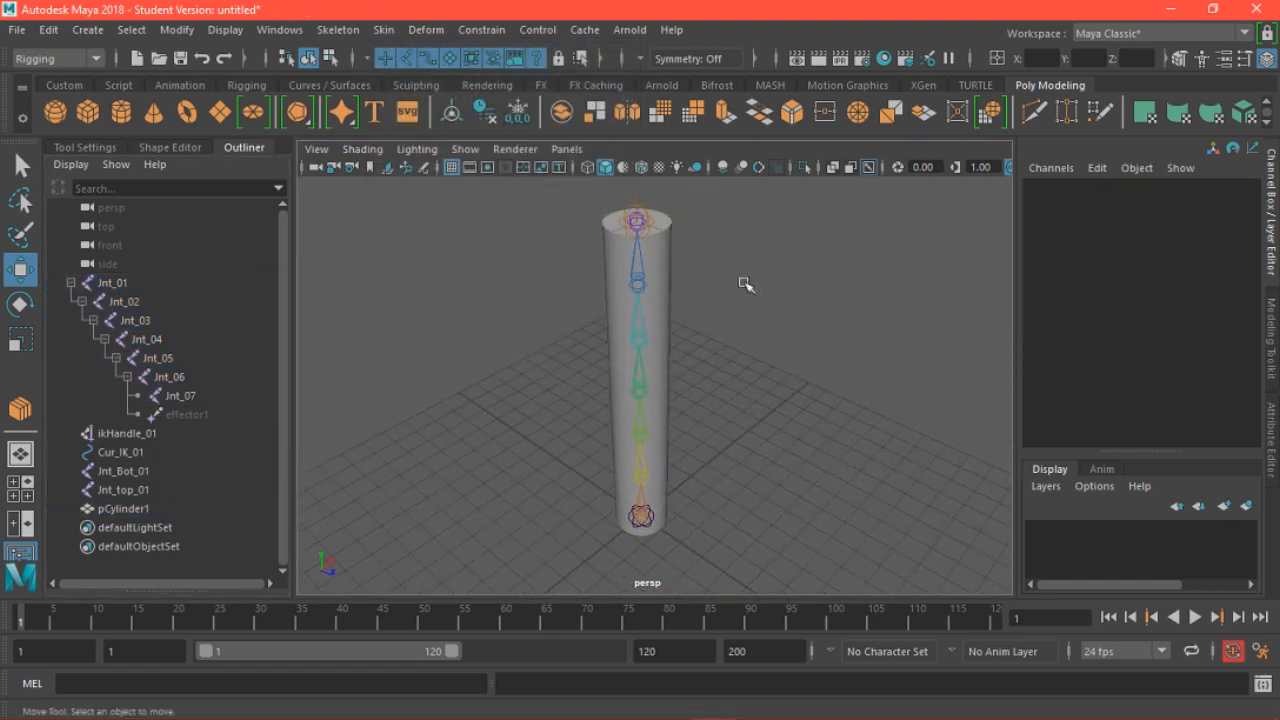
alt+drag(749, 280, 737, 309)
Hide pCylinder1 to leave only the joint chain in view
click(122, 508)
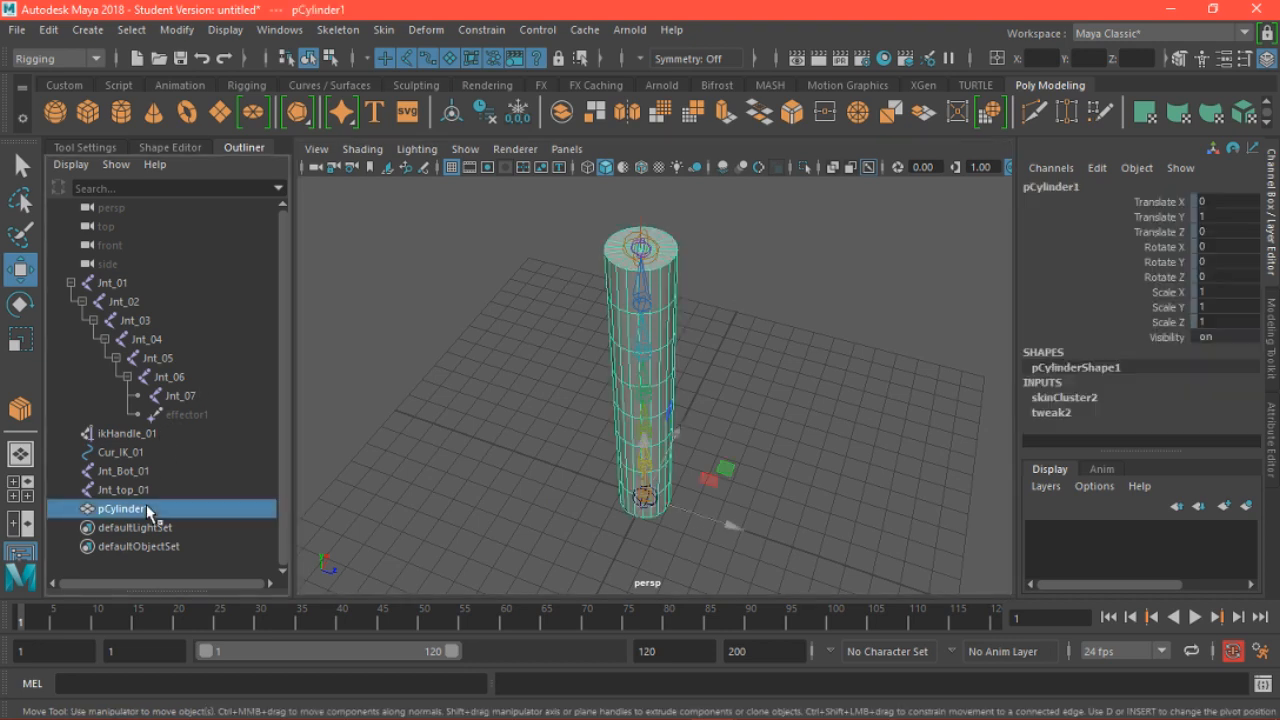
key(ctrl+h)
alt+drag(767, 355, 659, 318)
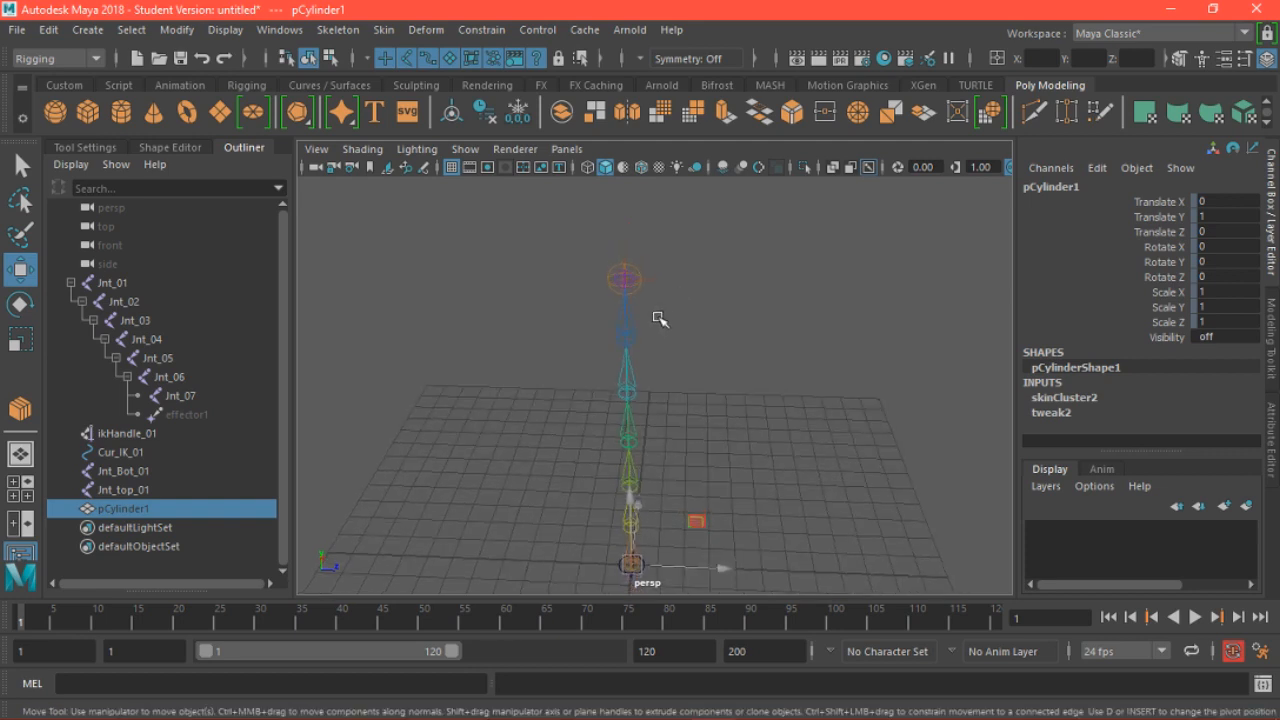
Test the chain by moving the top joint along Z, undo the move and show the cylinder again
click(634, 268)
drag(688, 277, 805, 416)
key(ctrl+z)
click(128, 509)
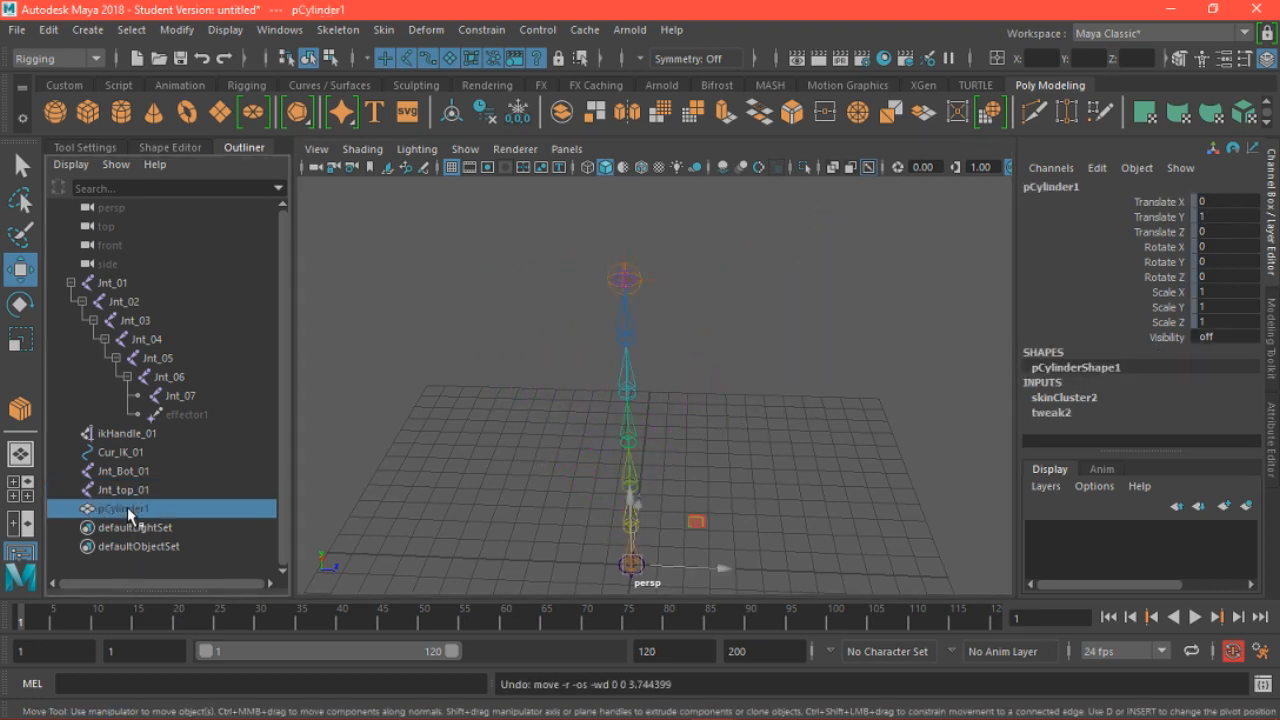
key(h)
Test the skinned cylinder by moving Jnt_top_01 along Z and then along Y, undoing each move
click(632, 267)
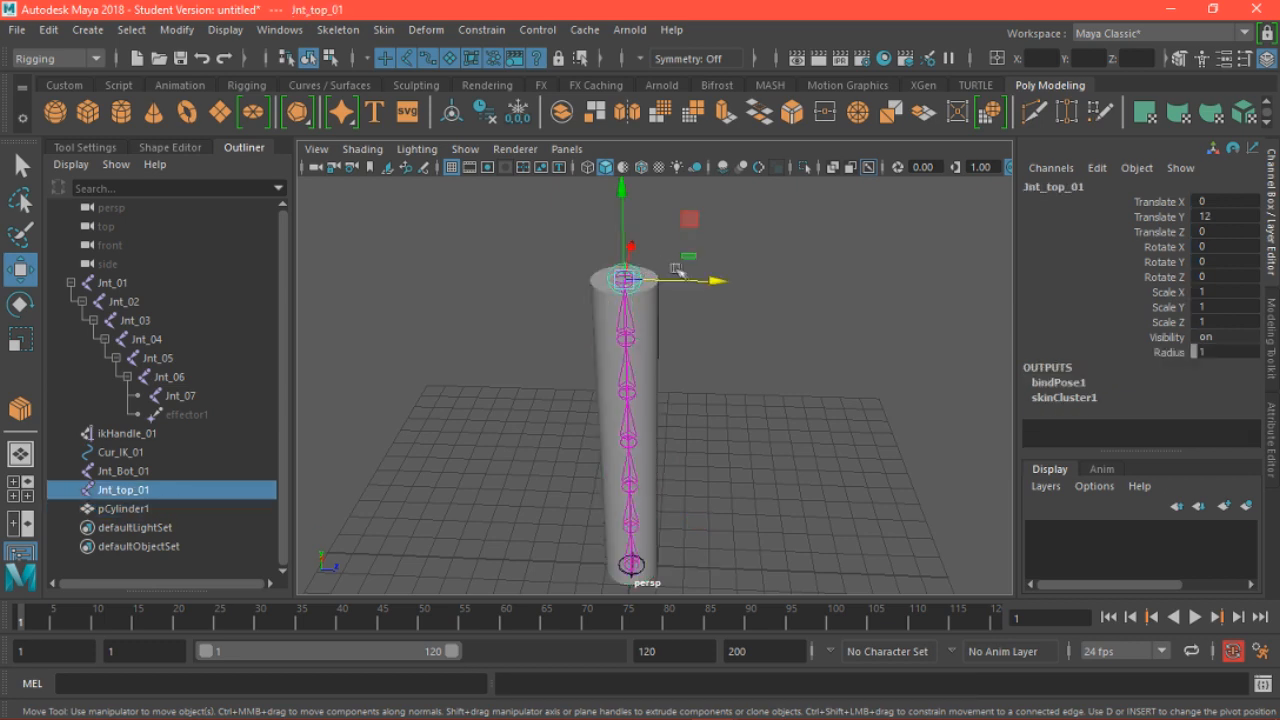
drag(710, 287, 752, 364)
key(ctrl+z)
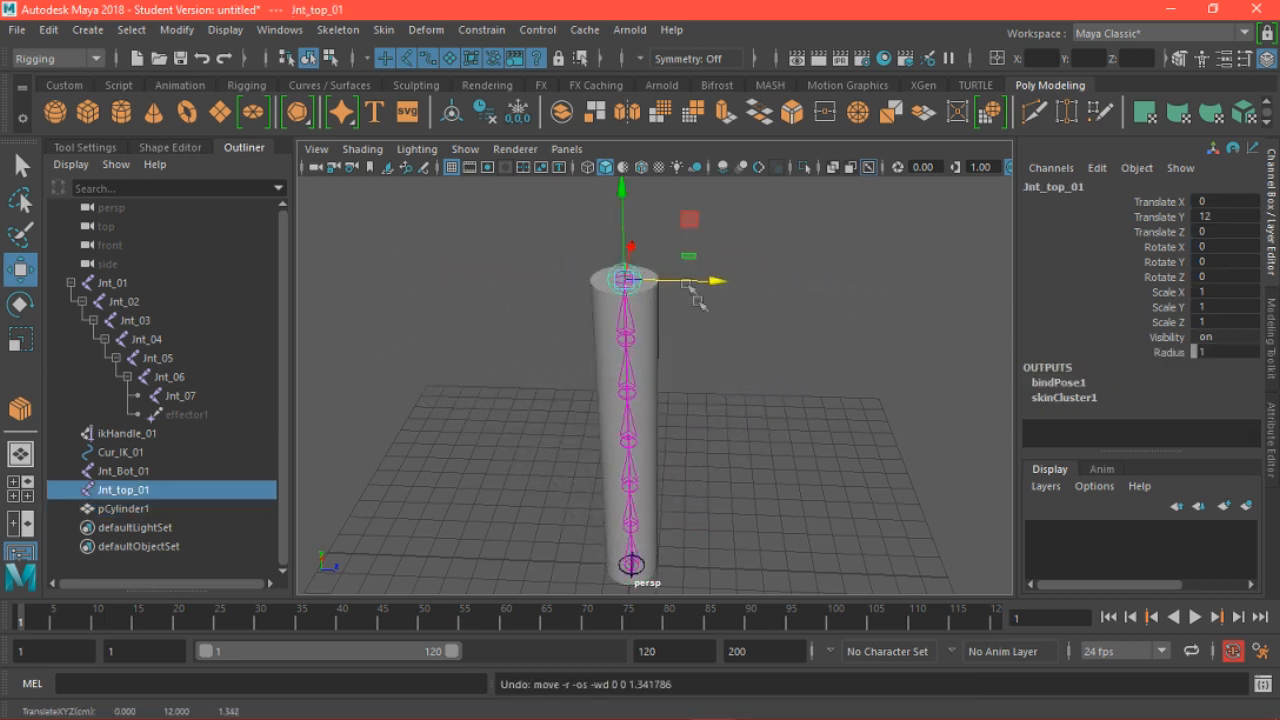
drag(624, 192, 592, 162)
key(ctrl+z)
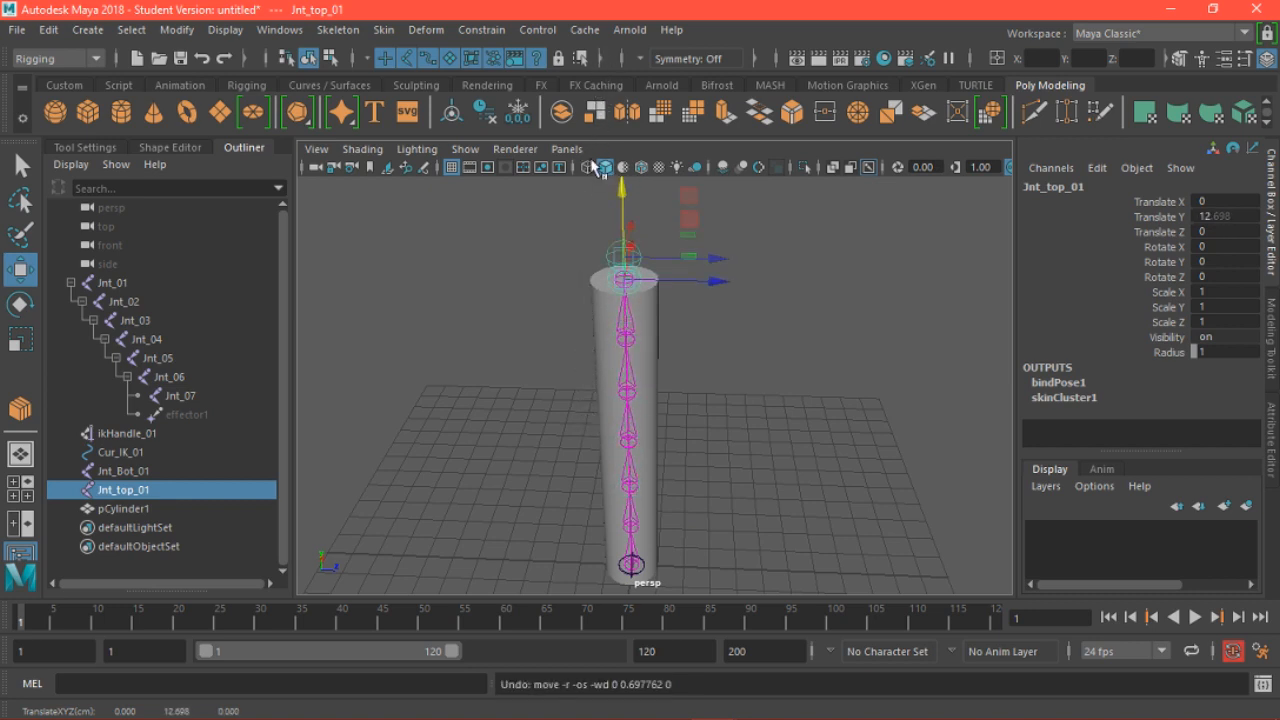
Select the control joint Jnt_top_01 at the top of the cylinder
alt+drag(820, 397, 727, 449)
alt+middle_drag(727, 449, 755, 352)
alt+drag(818, 402, 771, 383)
alt+right_drag(771, 383, 677, 331)
alt+drag(677, 331, 743, 360)
alt+middle_drag(743, 360, 725, 414)
click(725, 414)
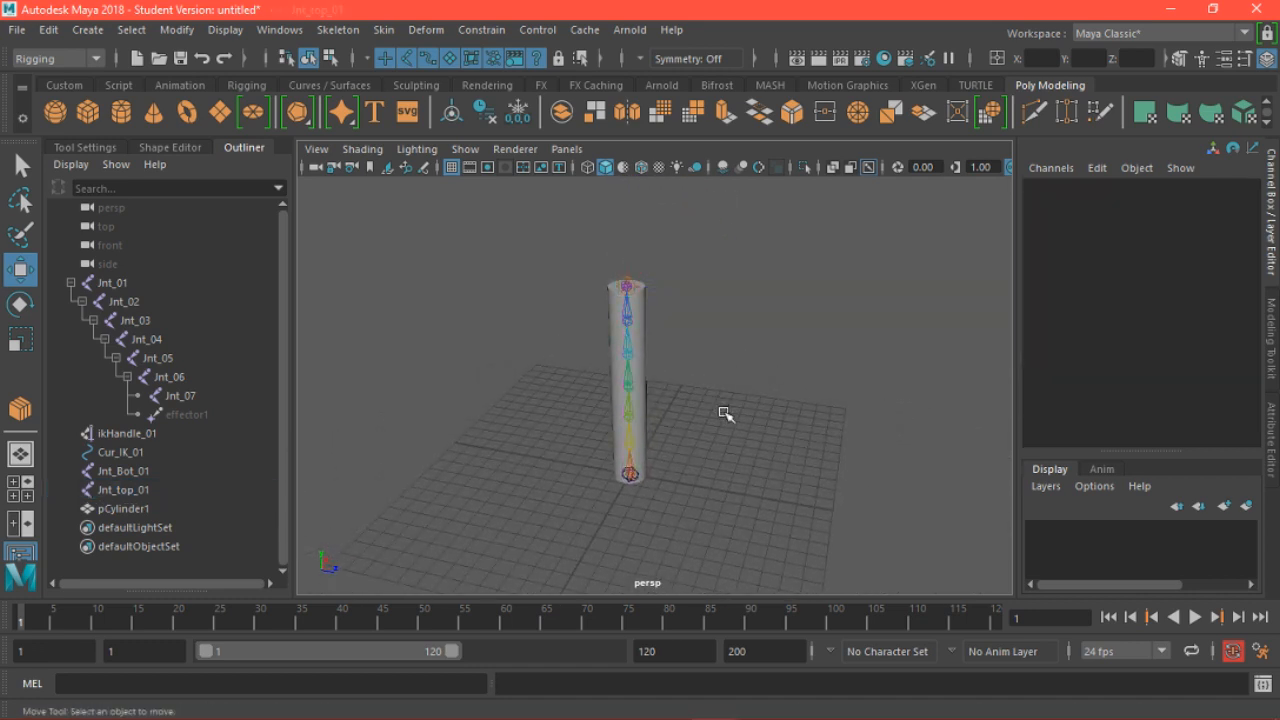
alt+right_drag(621, 273, 642, 275)
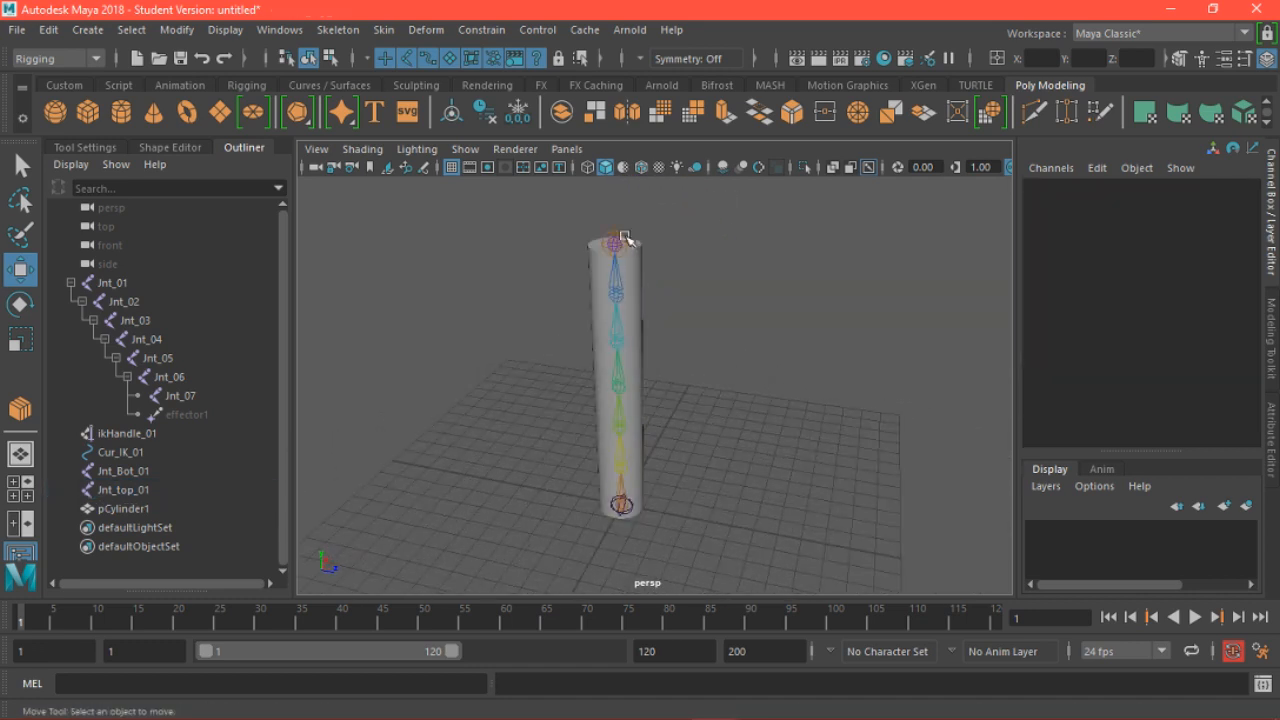
click(624, 237)
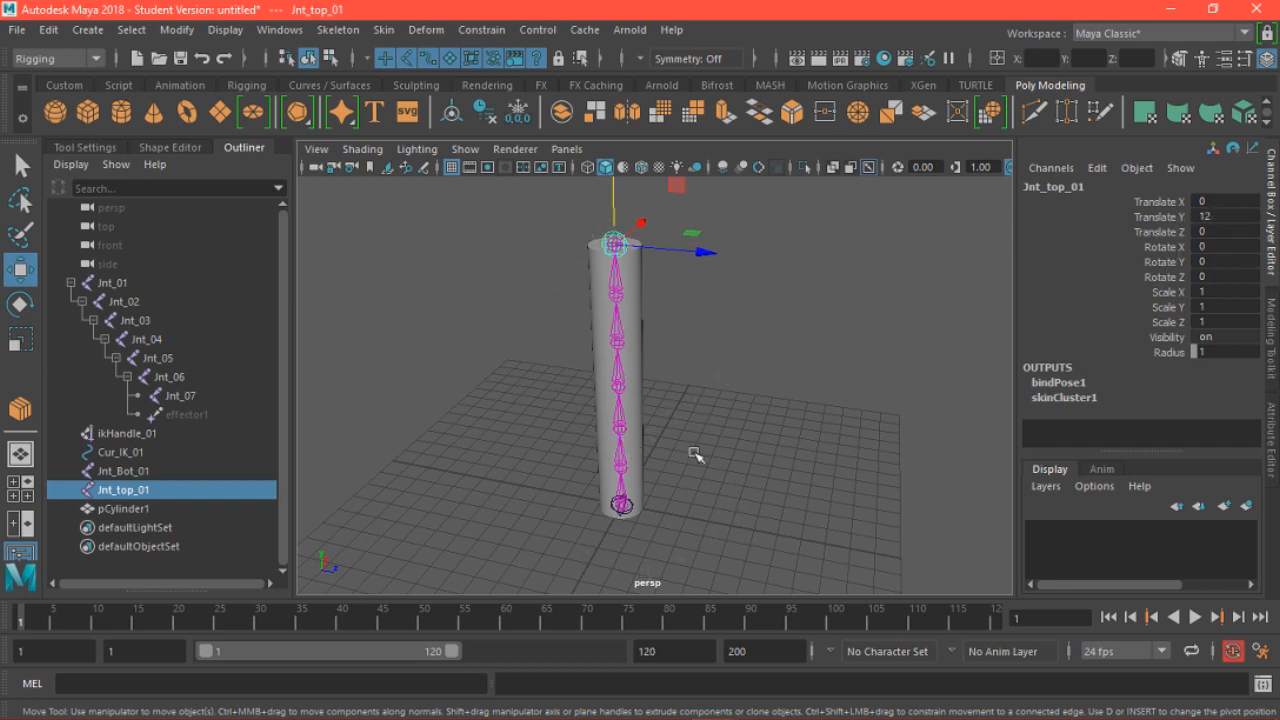
Create a NURBS circle at the base of the cylinder
alt+middle_drag(750, 497, 705, 565)
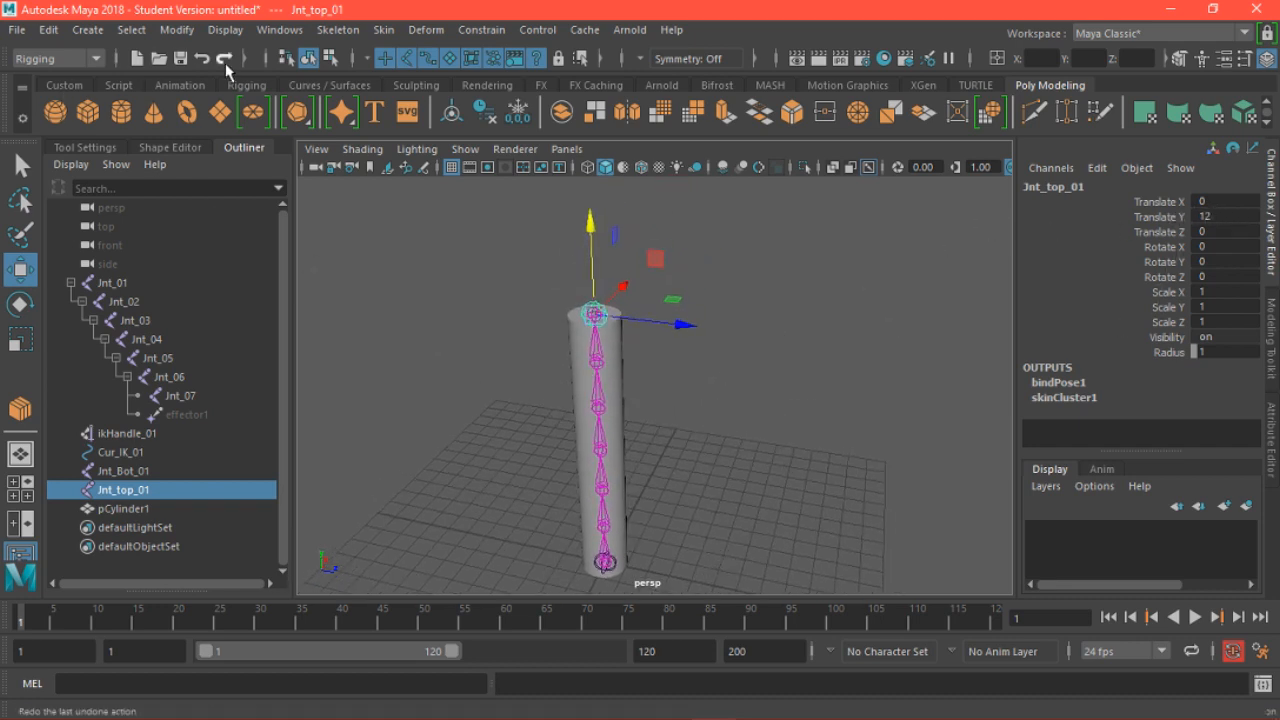
click(325, 85)
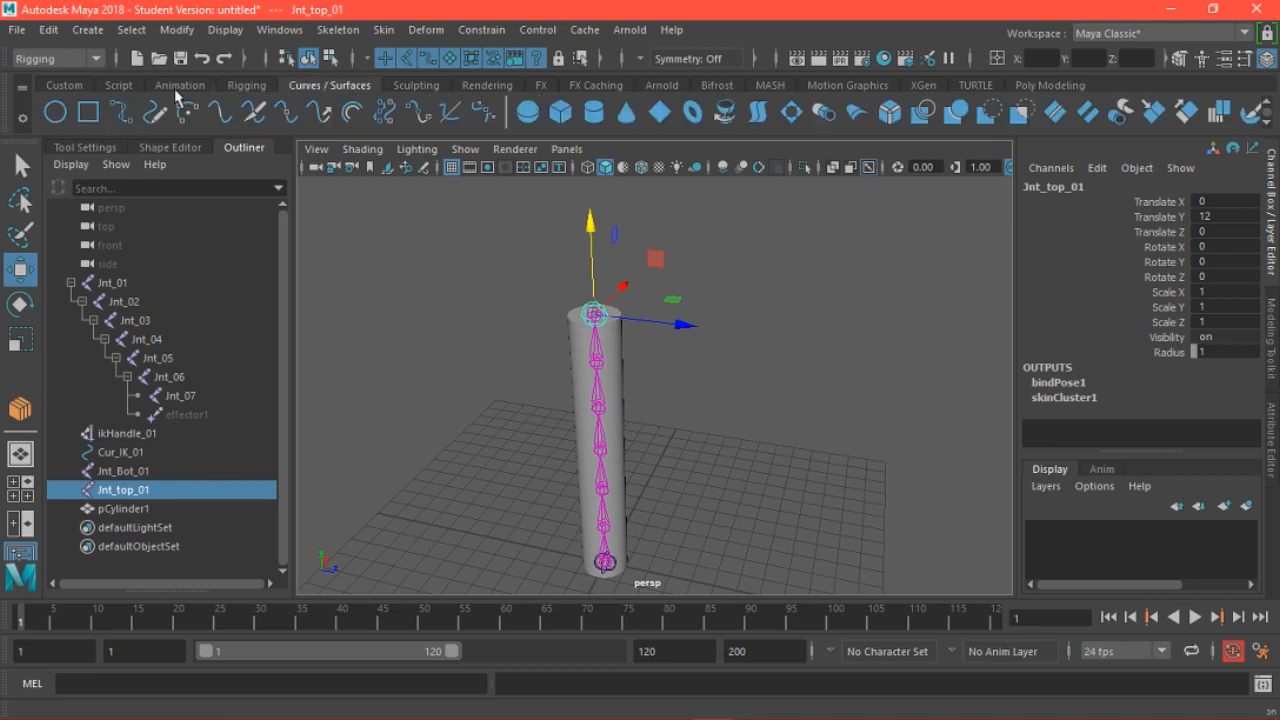
click(62, 118)
alt+middle_drag(707, 486, 713, 365)
alt+drag(556, 503, 594, 521)
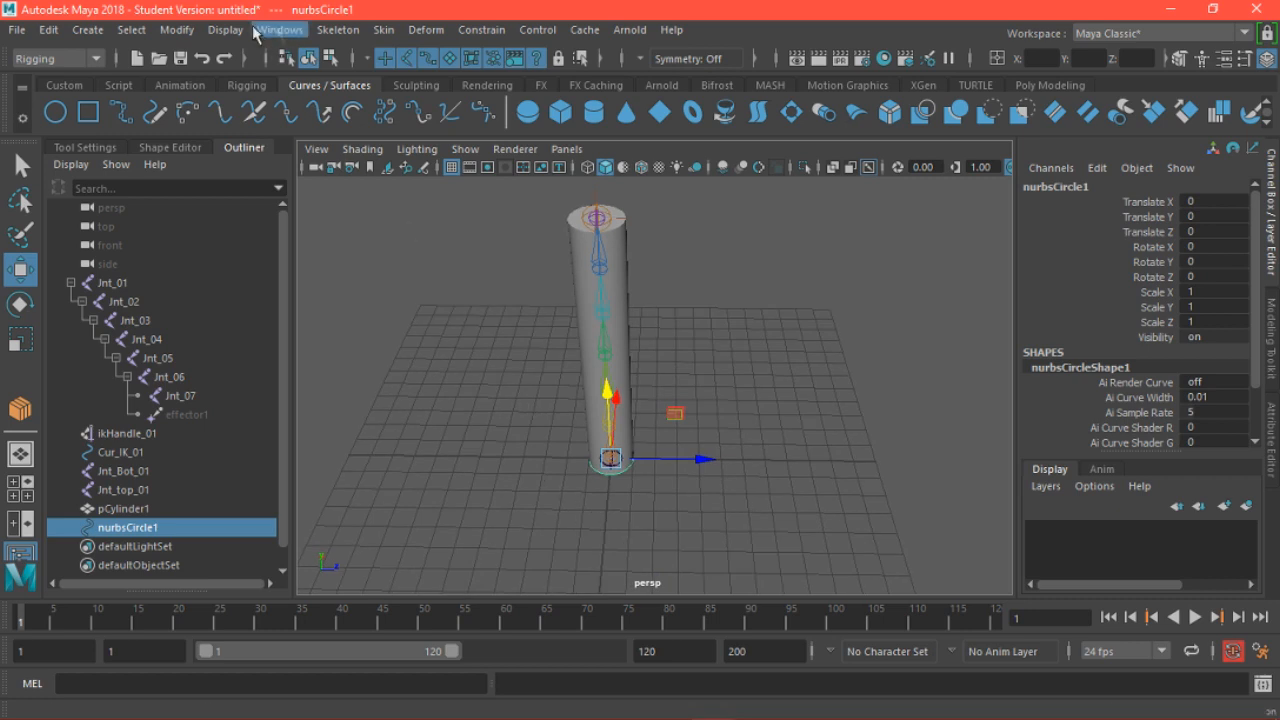
Scale up all the control vertices of nurbsCircle1 so the circle surrounds the cylinder, and return to object mode
click(330, 58)
drag(540, 415, 895, 600)
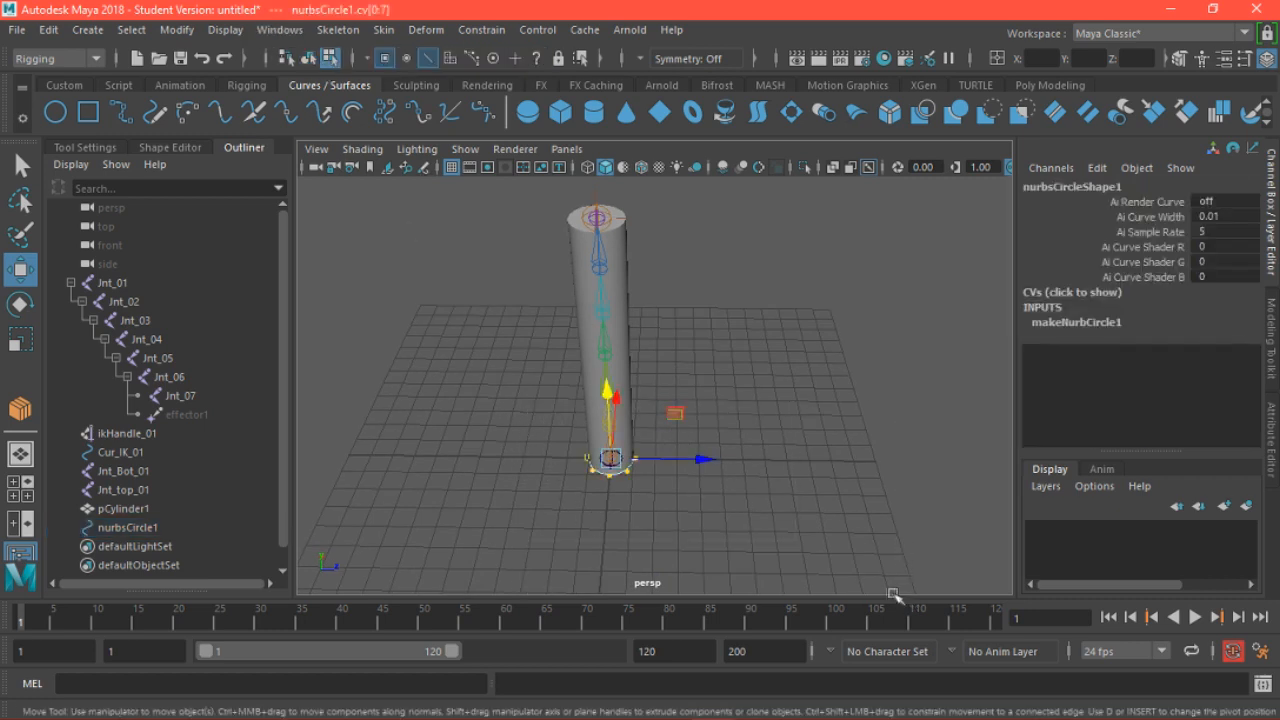
key(r)
alt+drag(708, 452, 752, 434)
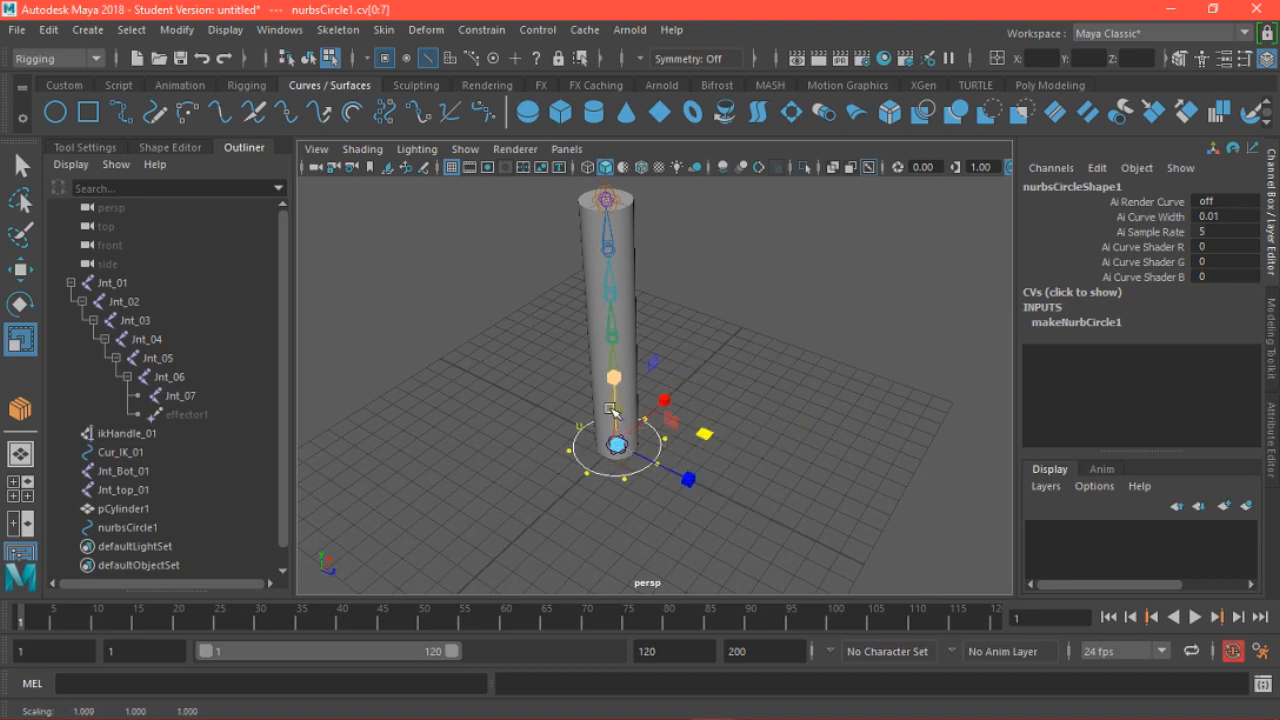
key(w)
click(308, 58)
alt+drag(891, 443, 742, 415)
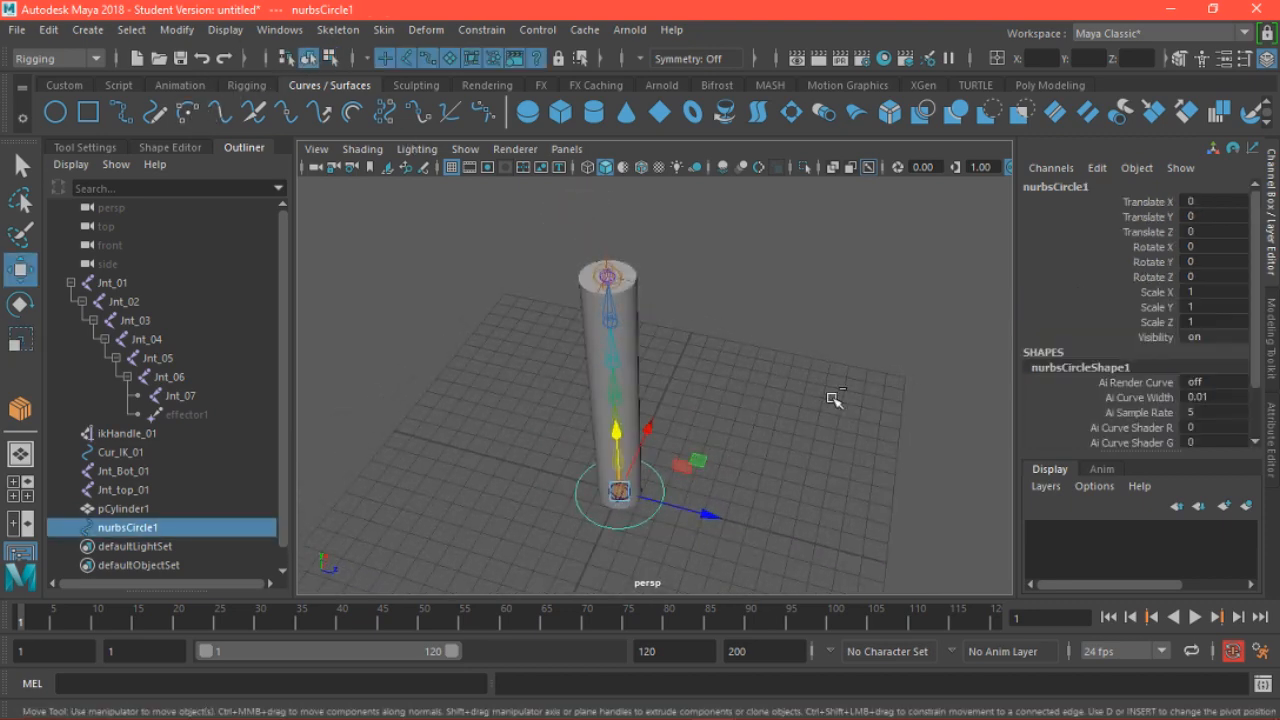
Duplicate the circle and raise the copy to Translate Y 12, at the top of the cylinder
key(ctrl+d)
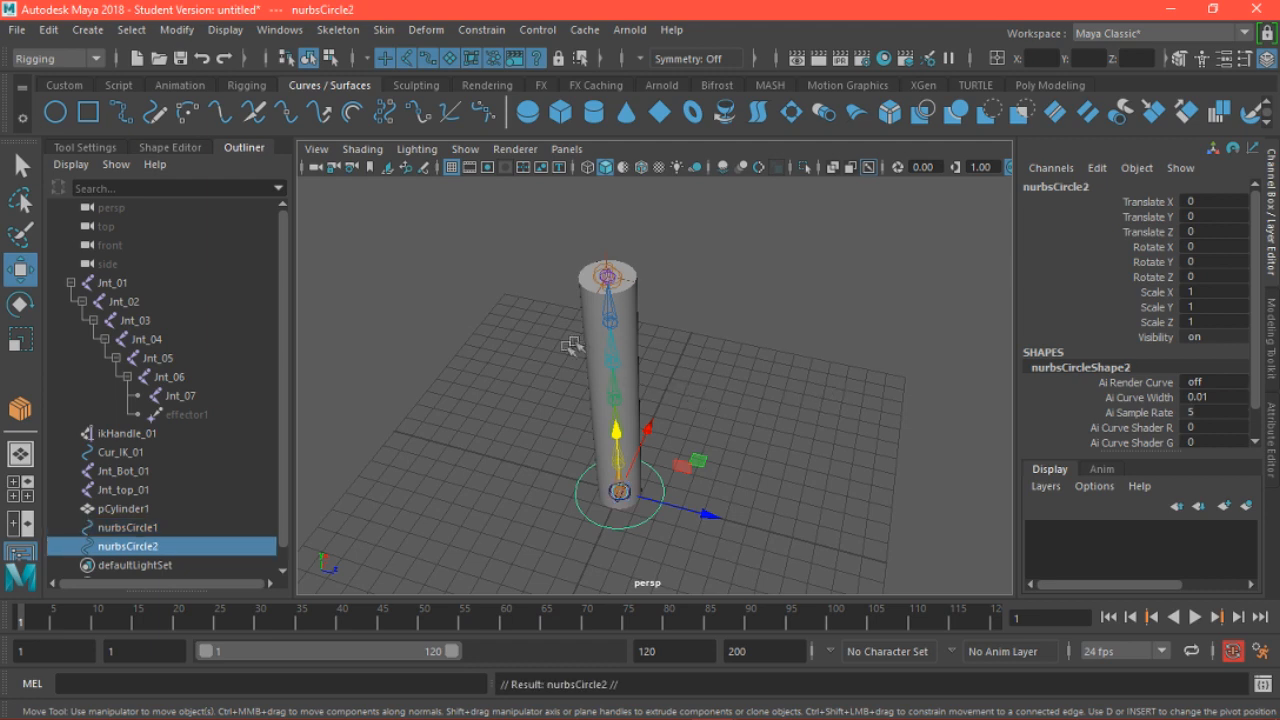
drag(620, 418, 602, 274)
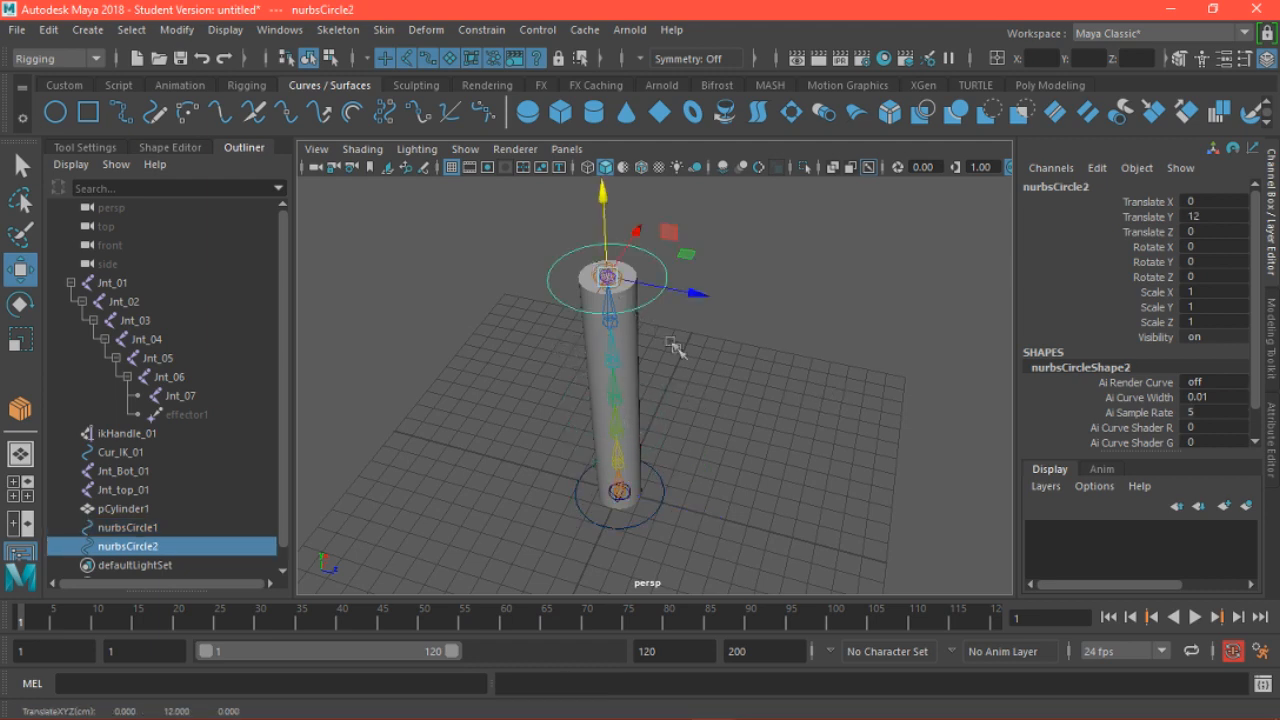
alt+drag(687, 377, 753, 354)
Freeze the transformations of nurbsCircle1 and nurbsCircle2, and select the top circle to check its channel values
click(172, 524)
shift+click(180, 541)
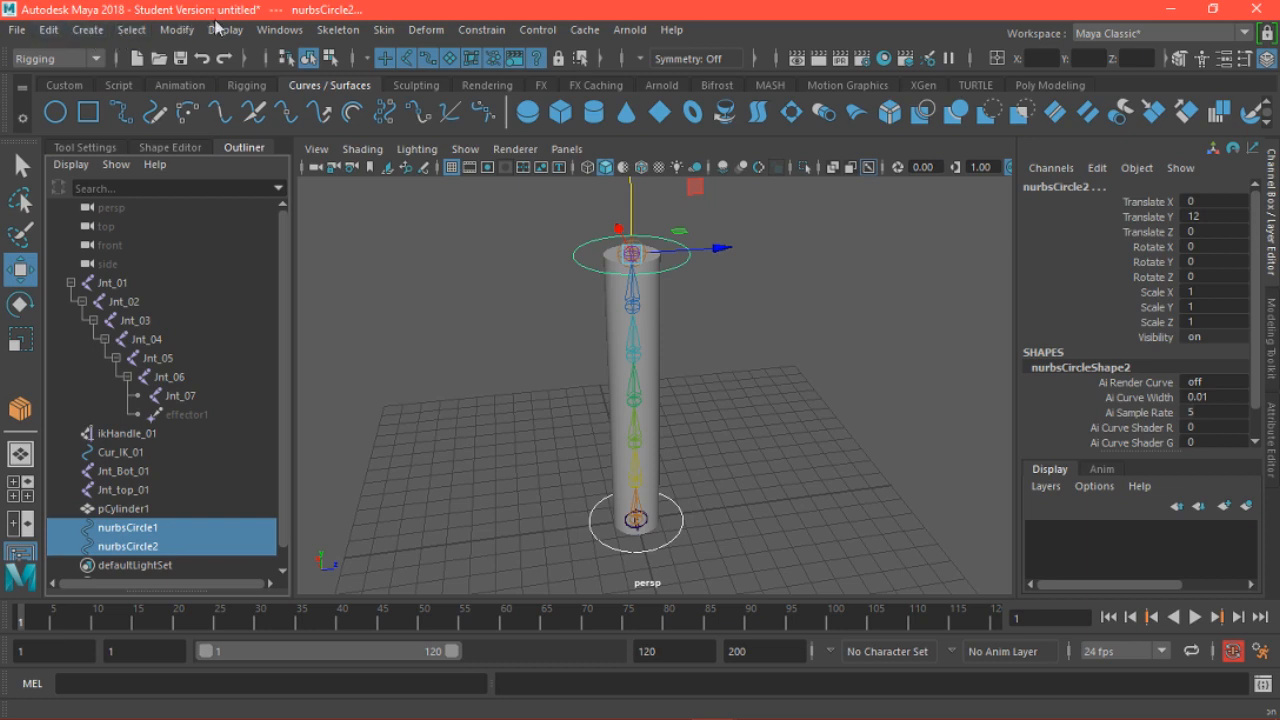
click(177, 29)
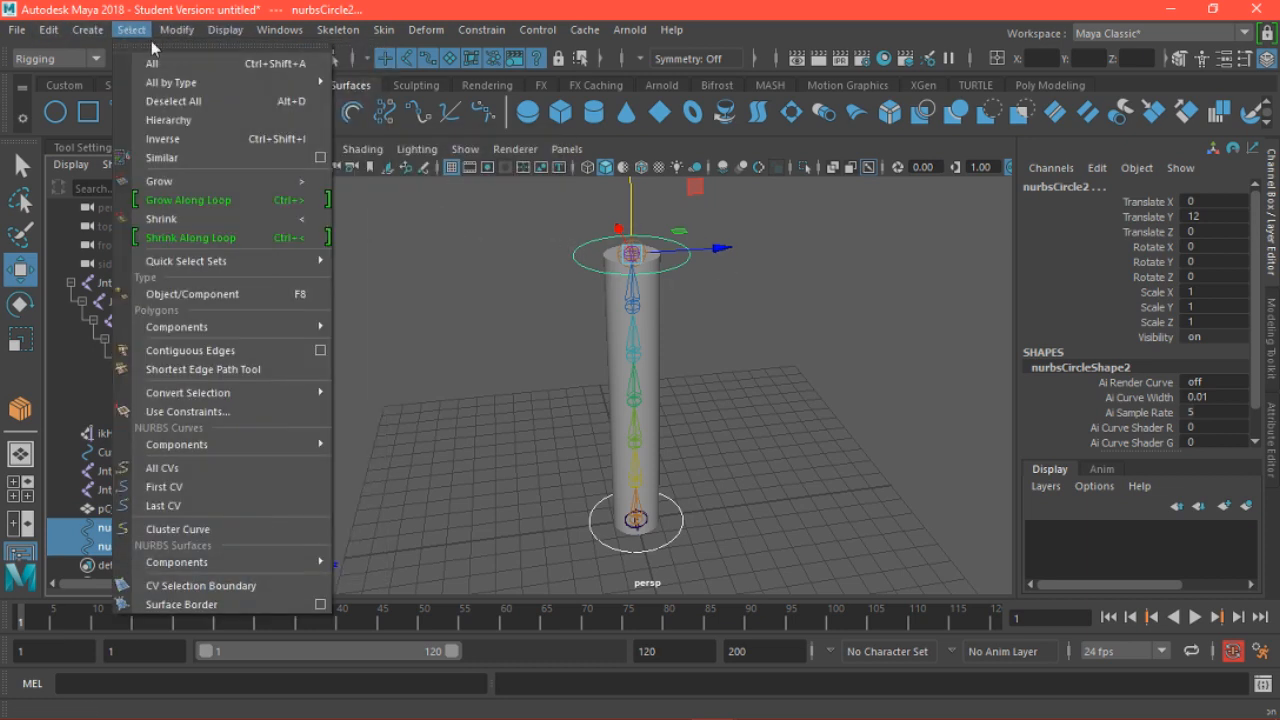
click(285, 115)
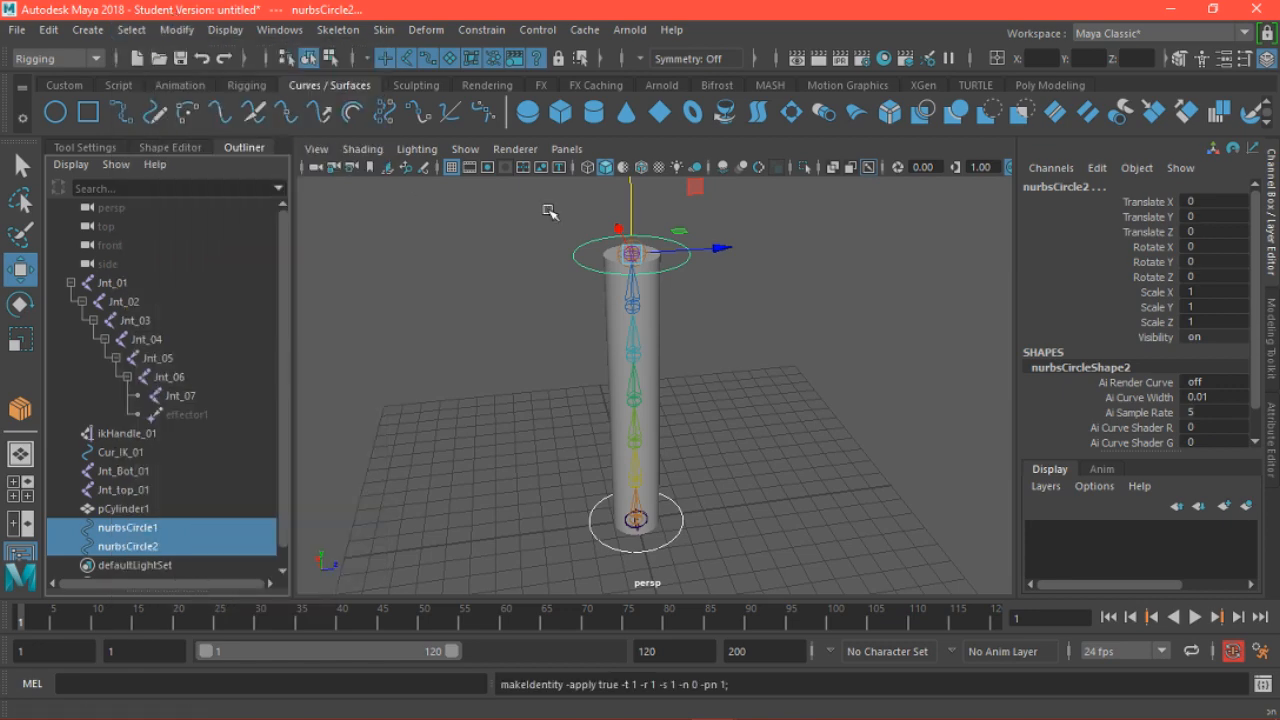
click(757, 309)
alt+drag(757, 309, 630, 362)
click(670, 283)
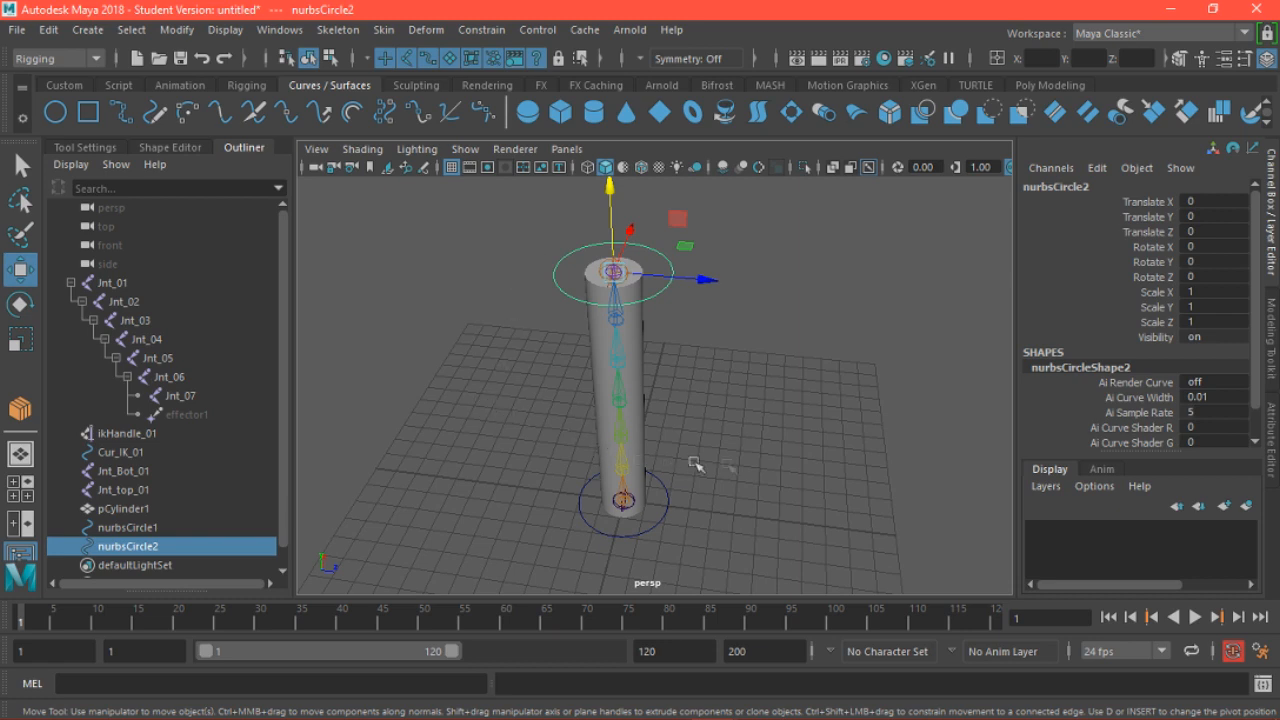
alt+drag(728, 464, 703, 463)
alt+right_drag(700, 462, 748, 484)
alt+drag(729, 460, 688, 484)
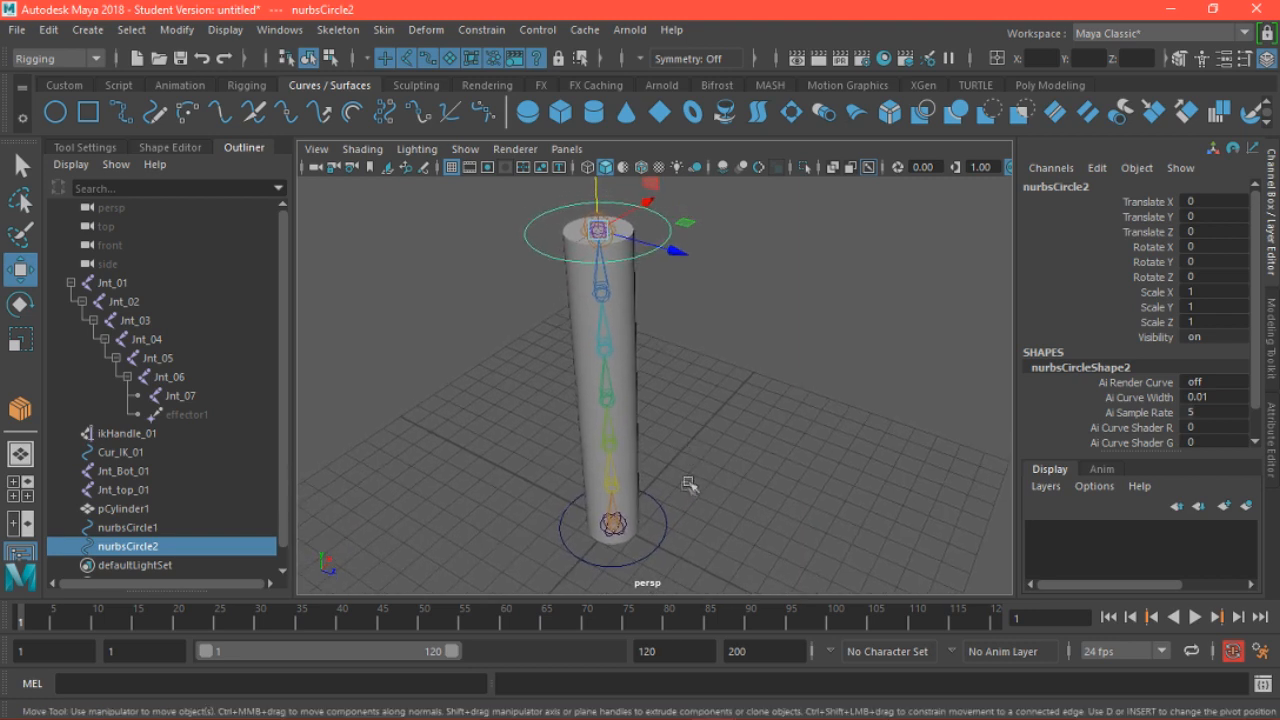
Rename the bottom circle as Ctrl_Bot_01 and the top circle as Ctrl_Top_01
click(180, 527)
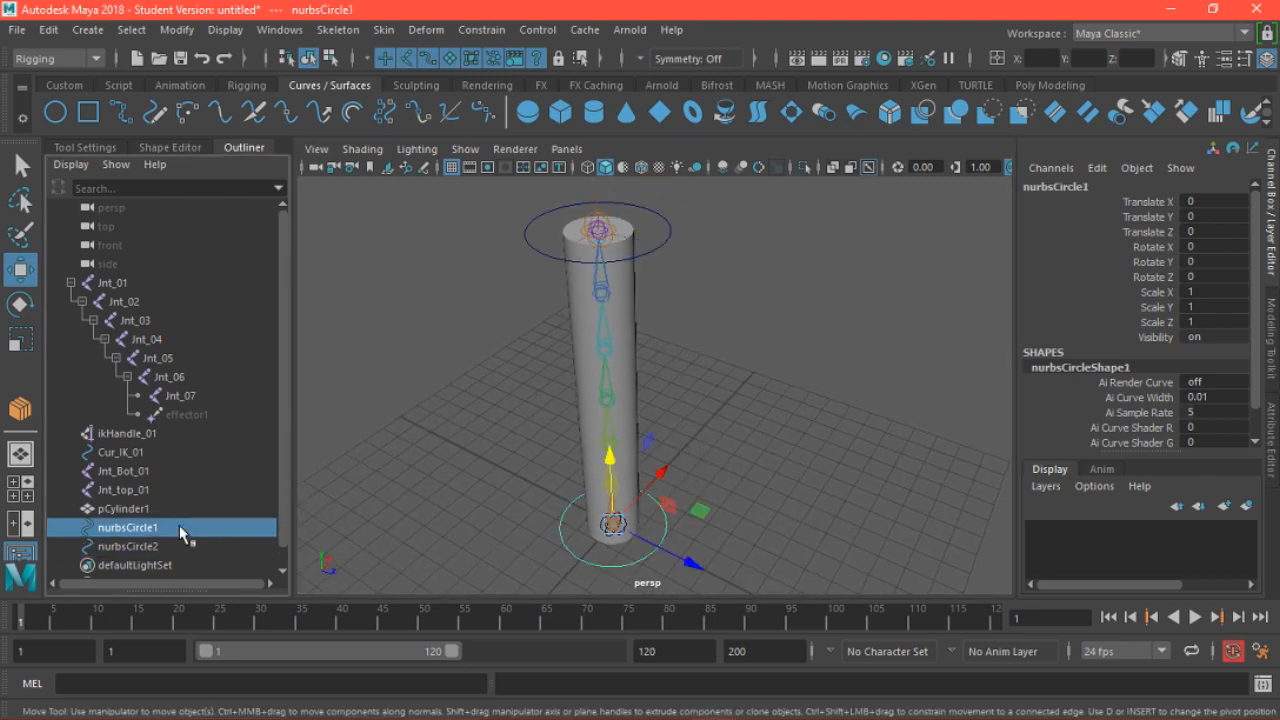
double_click(117, 530)
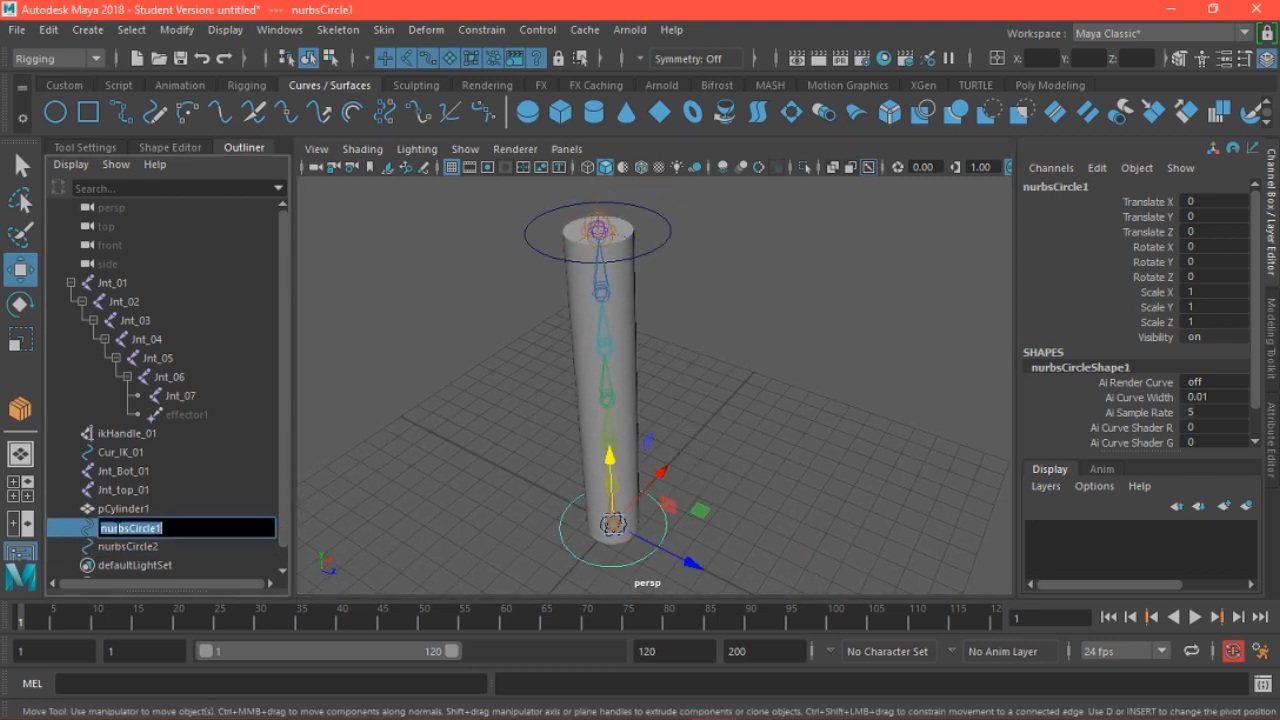
text(c)
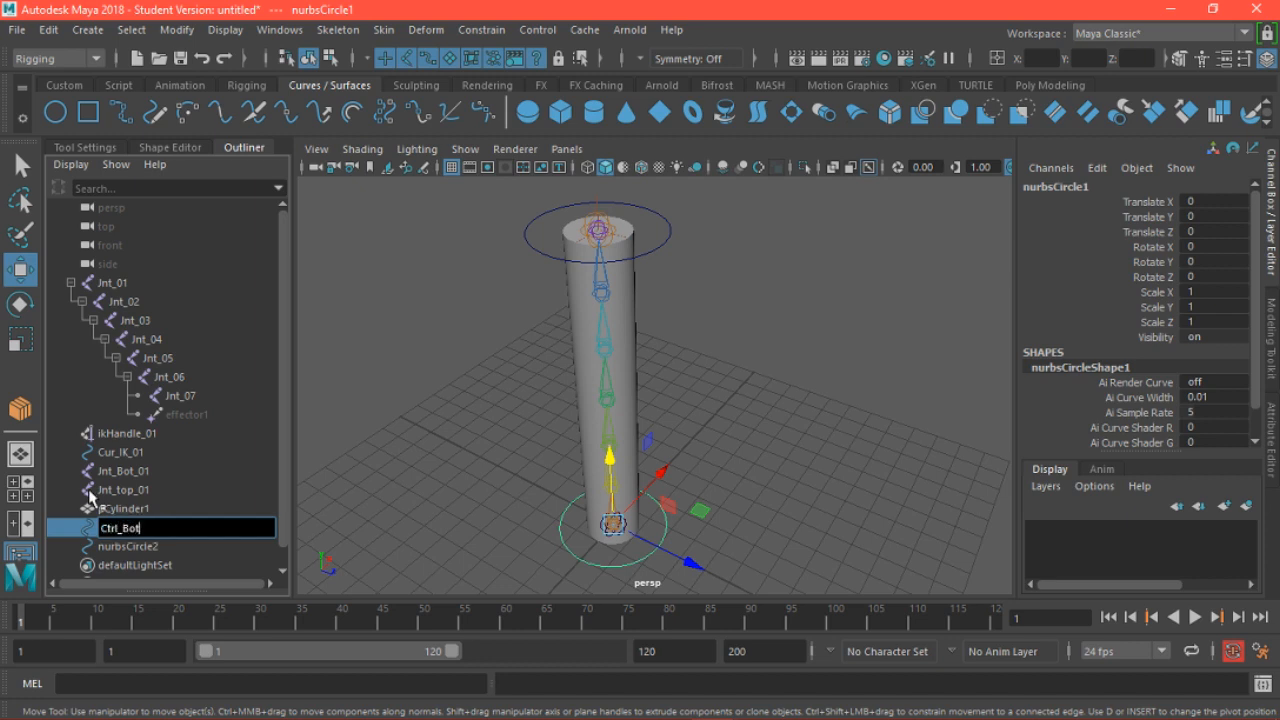
double_click(112, 547)
text(Ctrl_Top_)
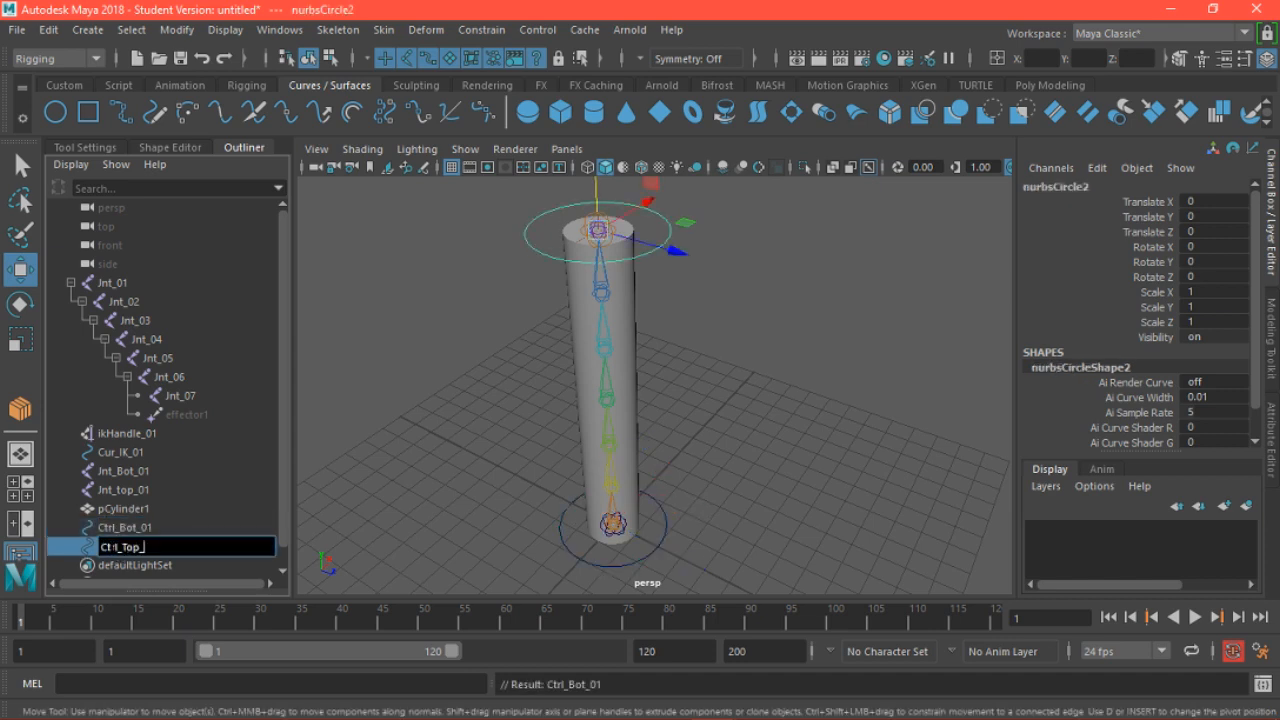
text(01)
key(Return)
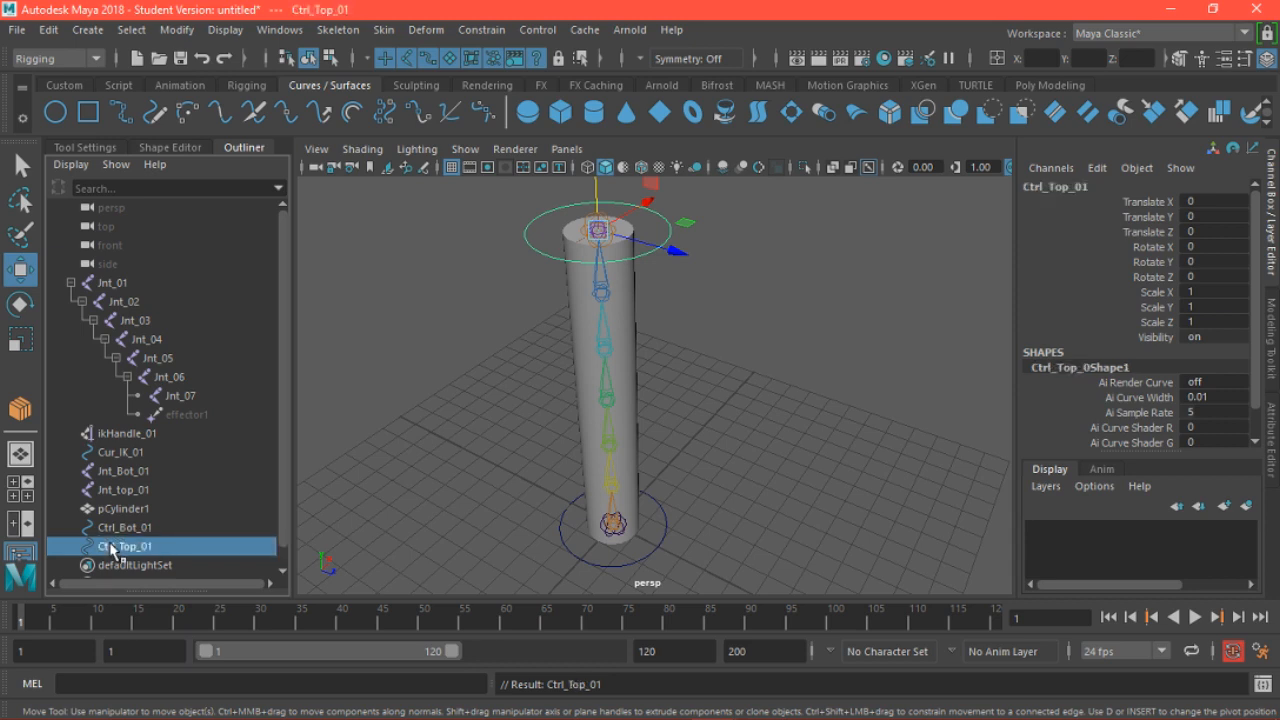
Parent Jnt_Bot_01 under Ctrl_Bot_01 and Jnt_top_01 under Ctrl_Top_01
click(138, 471)
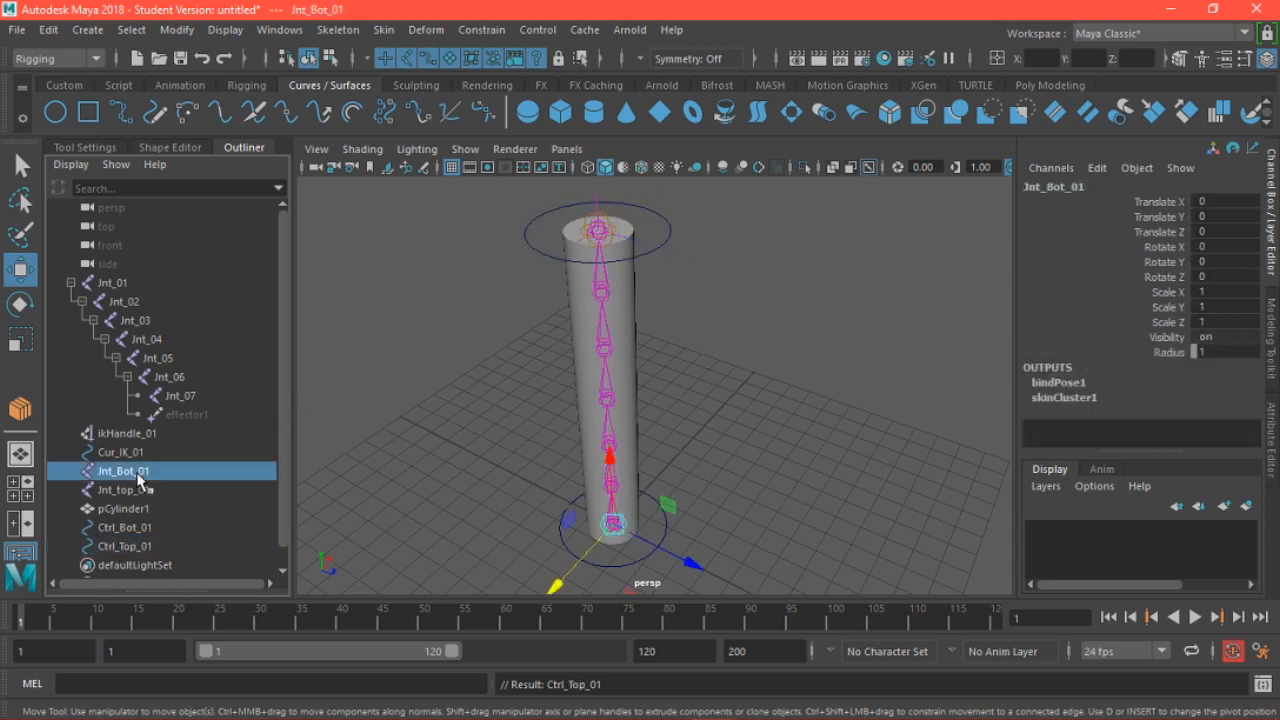
ctrl+click(141, 530)
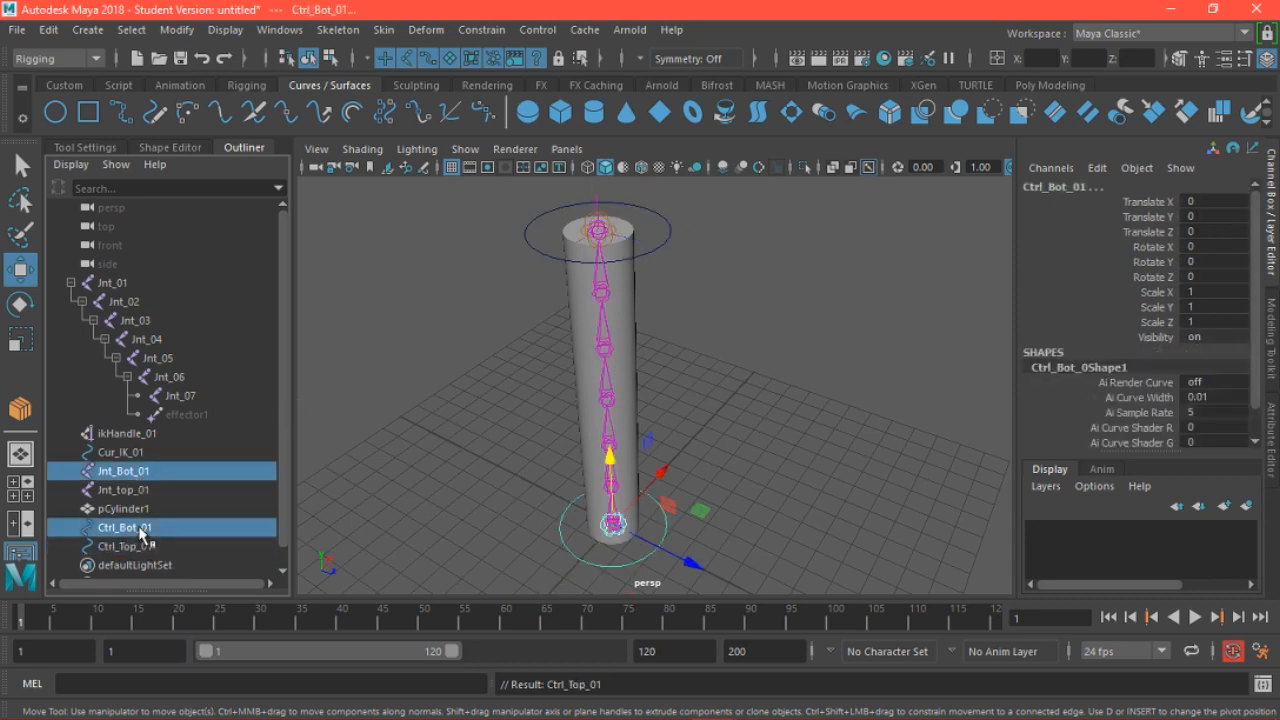
key(p)
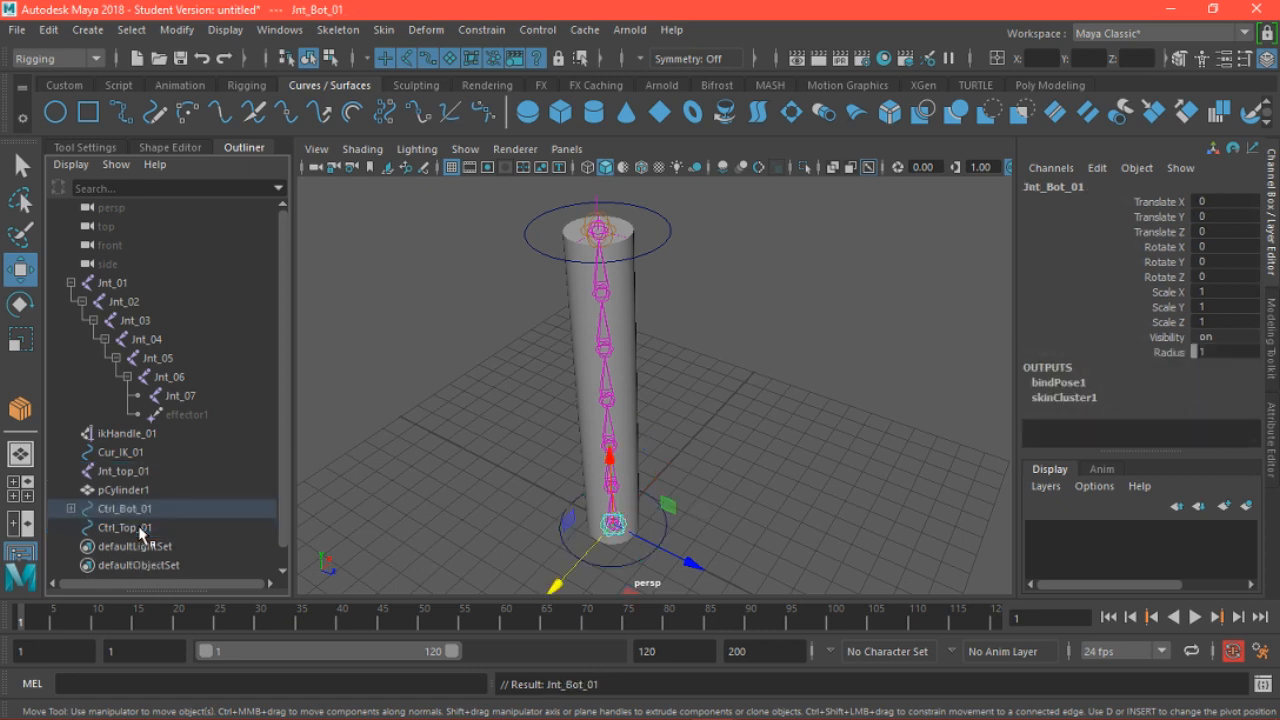
click(128, 472)
ctrl+click(141, 529)
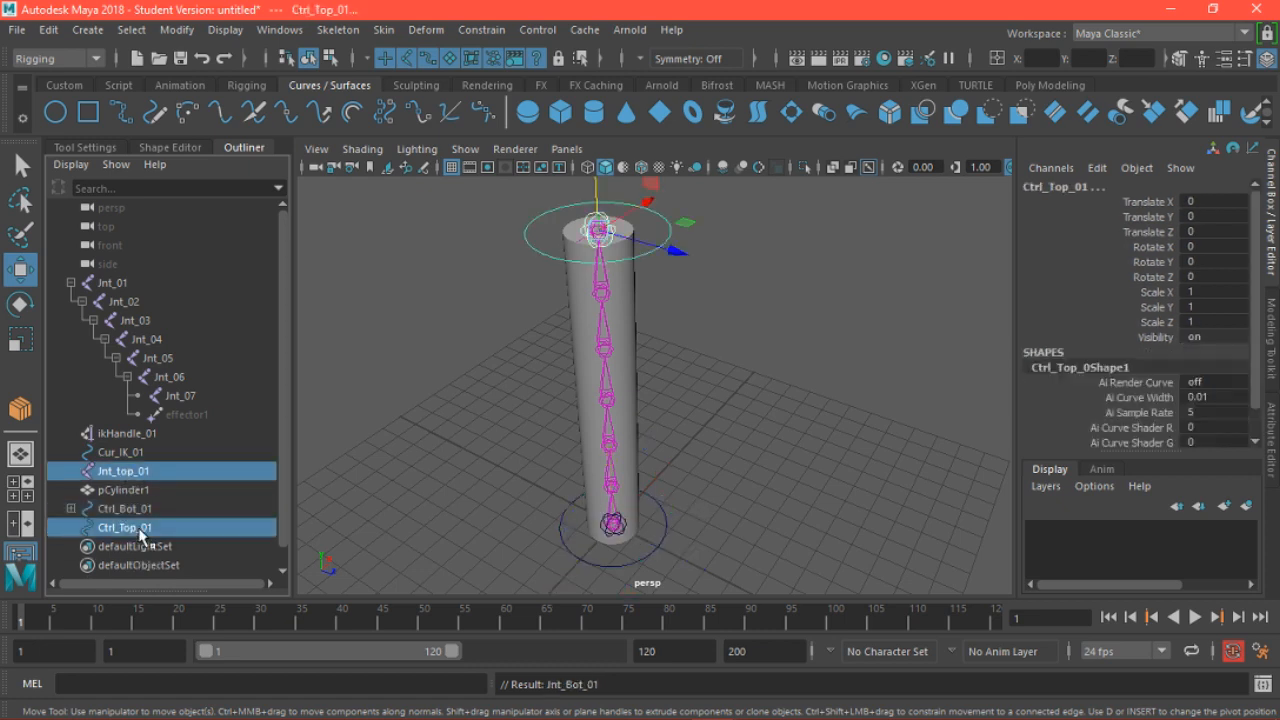
key(p)
Test the rig by moving the Ctrl_Top_01 circle, and undo the move
click(128, 509)
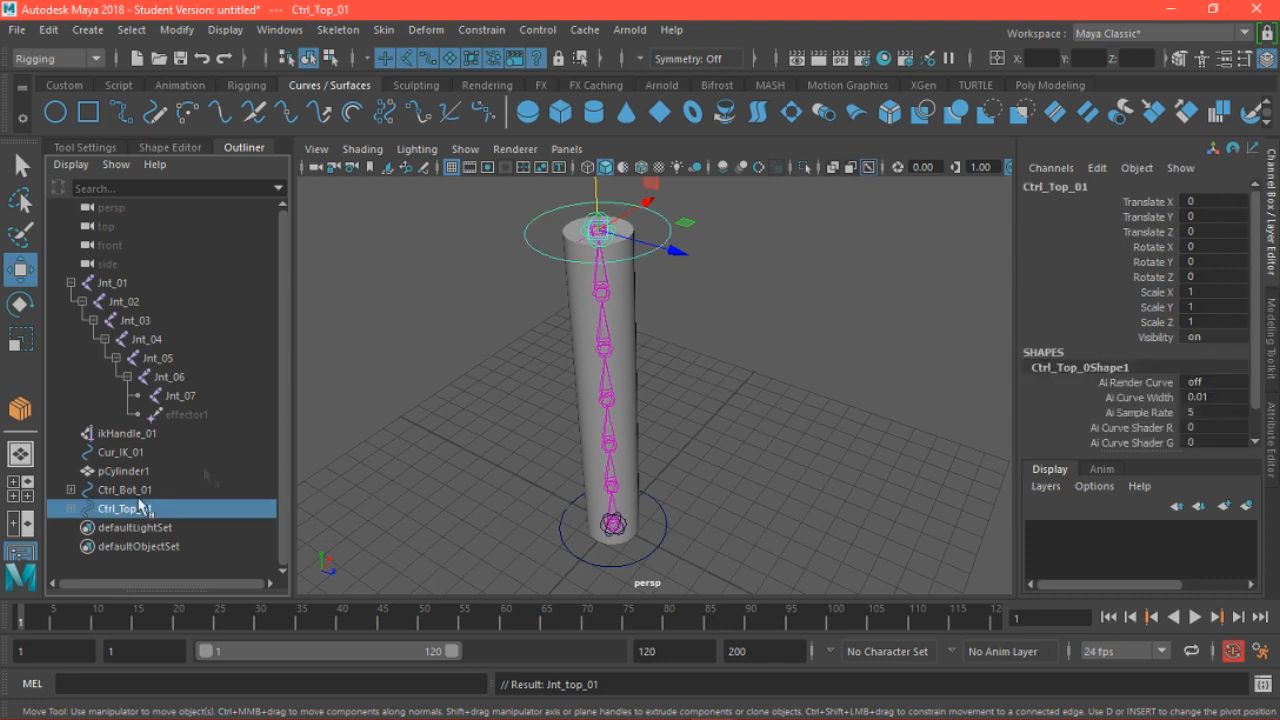
drag(679, 263, 755, 378)
key(ctrl+z)
key(ctrl+z)
alt+drag(743, 427, 749, 436)
alt+right_drag(737, 434, 695, 413)
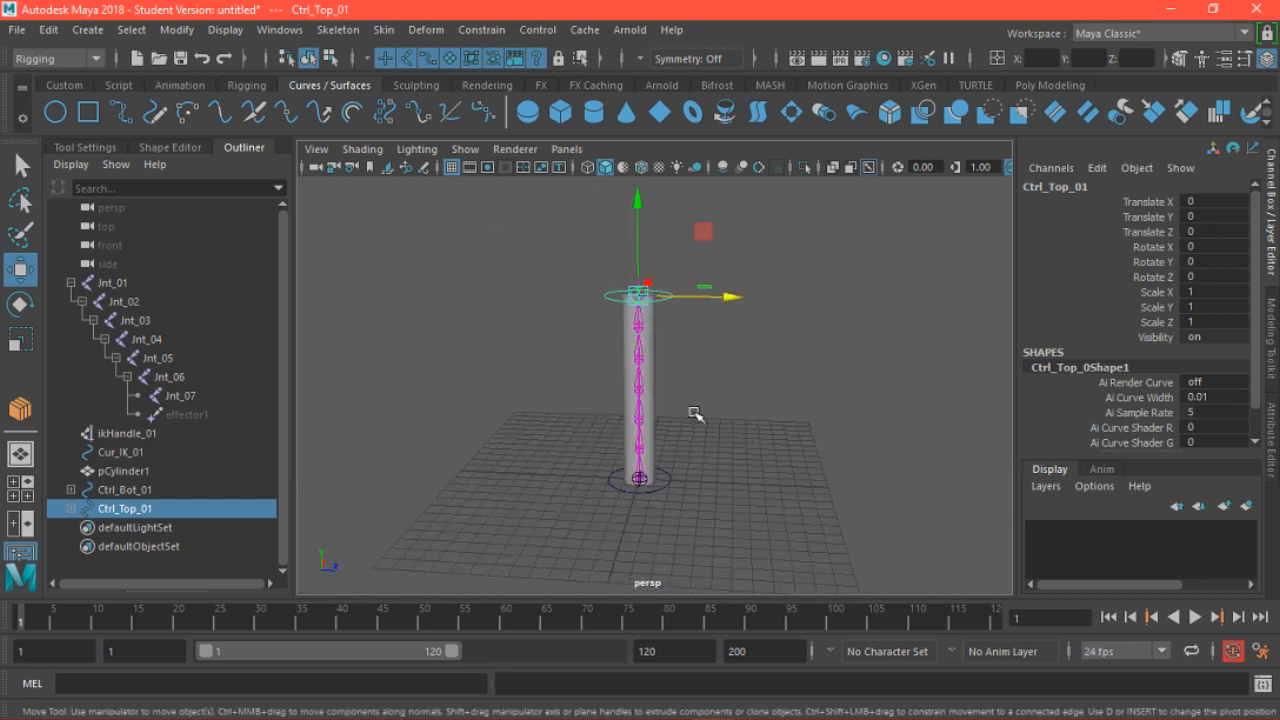
alt+drag(733, 420, 770, 446)
Test moving Ctrl_Top_01 along Y and reset its Translate Y to 0
drag(629, 228, 699, 236)
double_click(1207, 217)
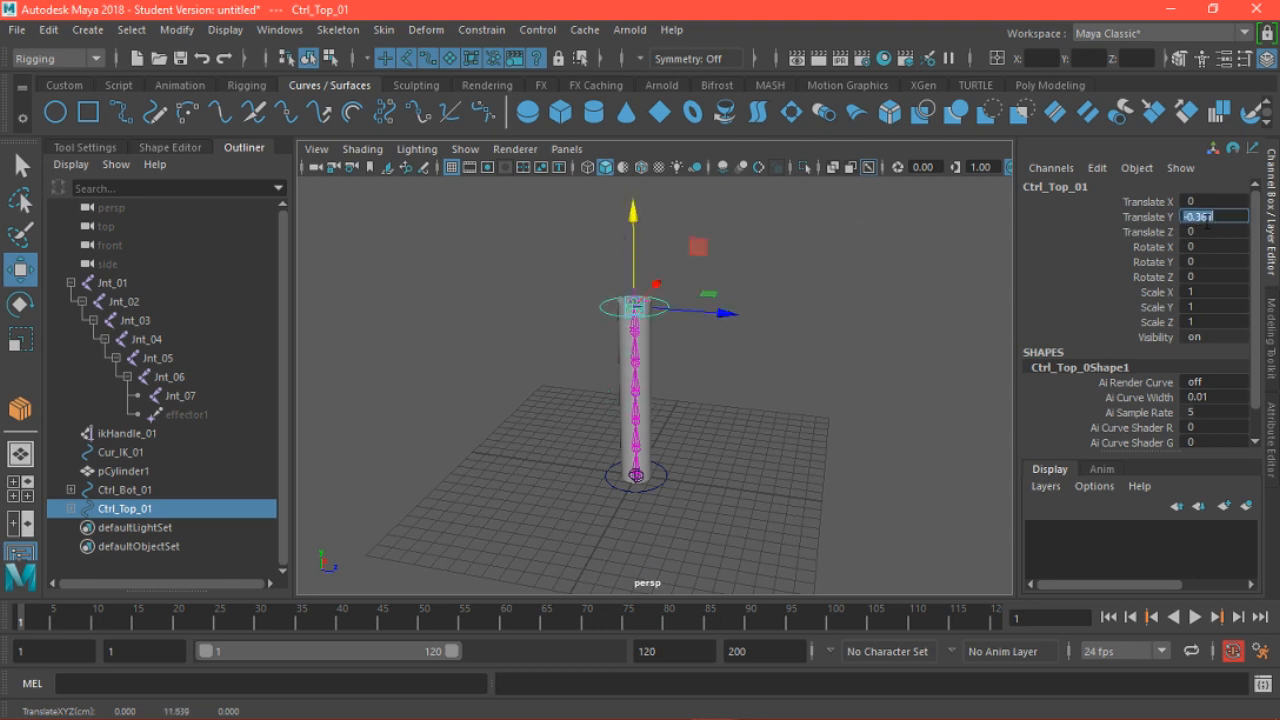
text(0)
key(Return)
Open the Node Editor and place its window so that the Outliner and the rig stay in view
alt+drag(722, 427, 743, 409)
alt+right_drag(743, 409, 820, 454)
alt+drag(820, 454, 752, 362)
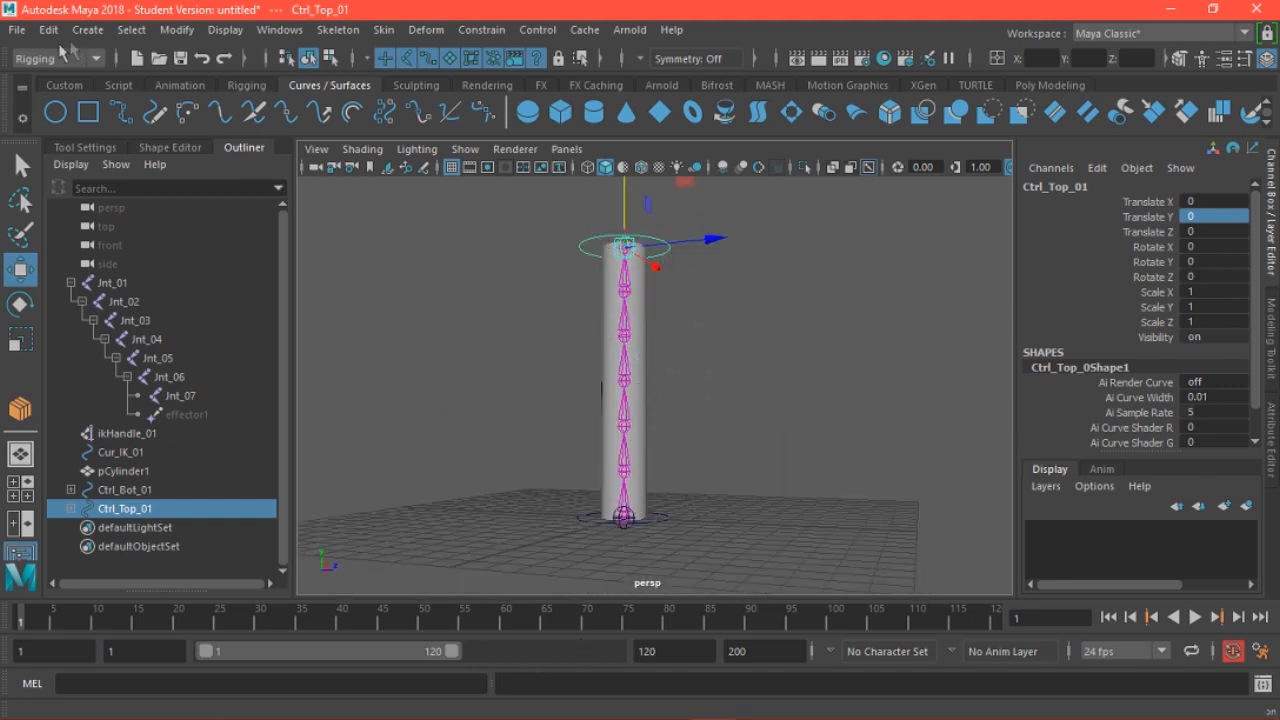
click(64, 85)
click(280, 30)
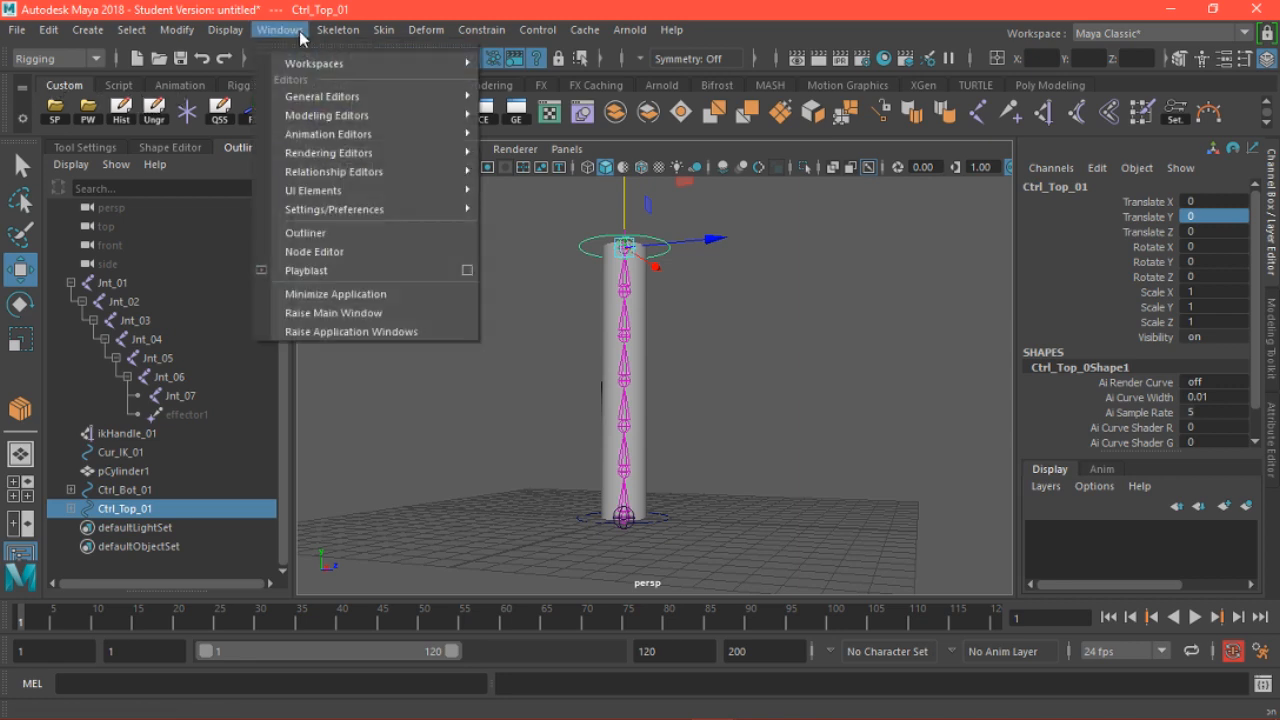
click(320, 257)
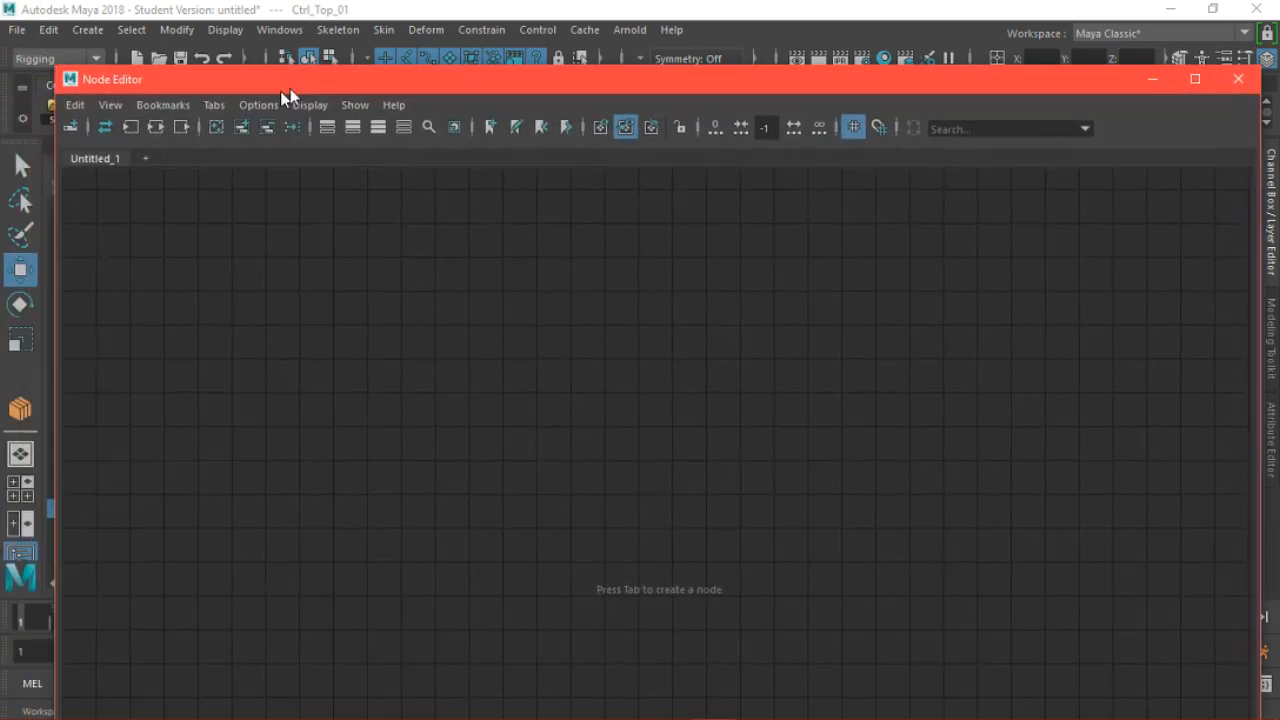
drag(290, 88, 654, 40)
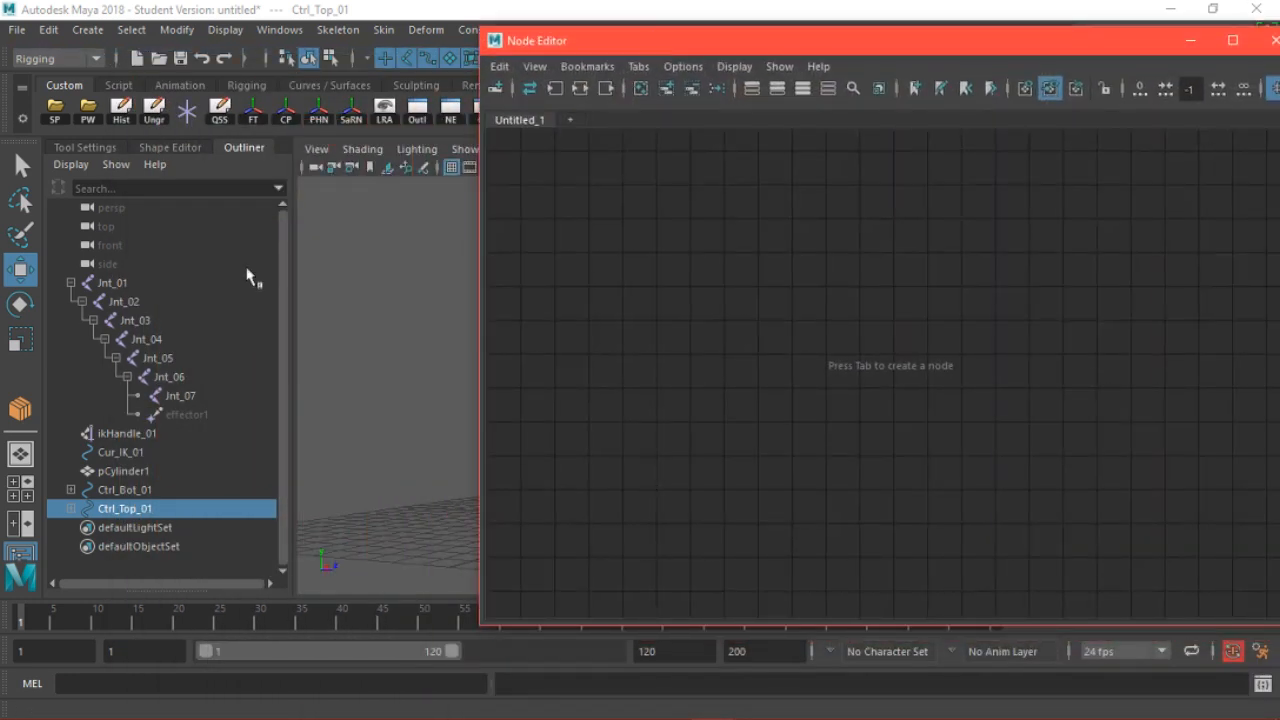
alt+right_drag(354, 315, 383, 329)
alt+middle_drag(383, 329, 196, 370)
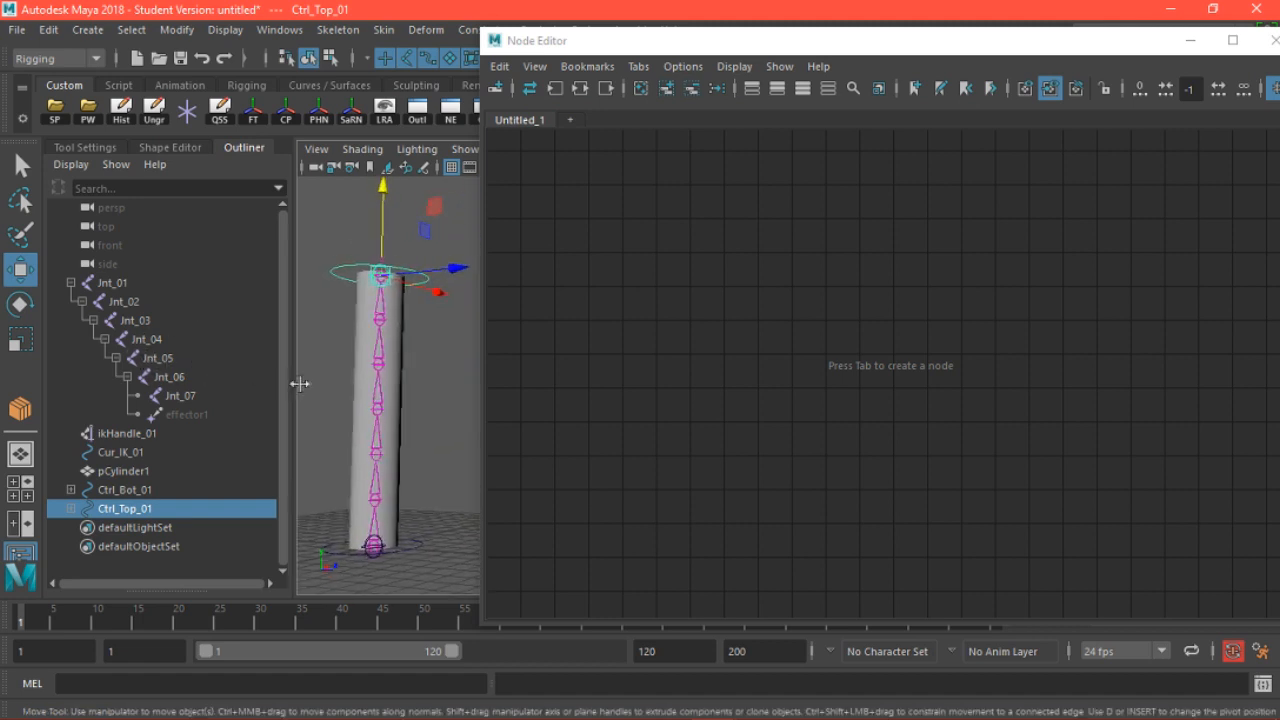
alt+drag(344, 386, 394, 346)
alt+right_drag(394, 346, 333, 318)
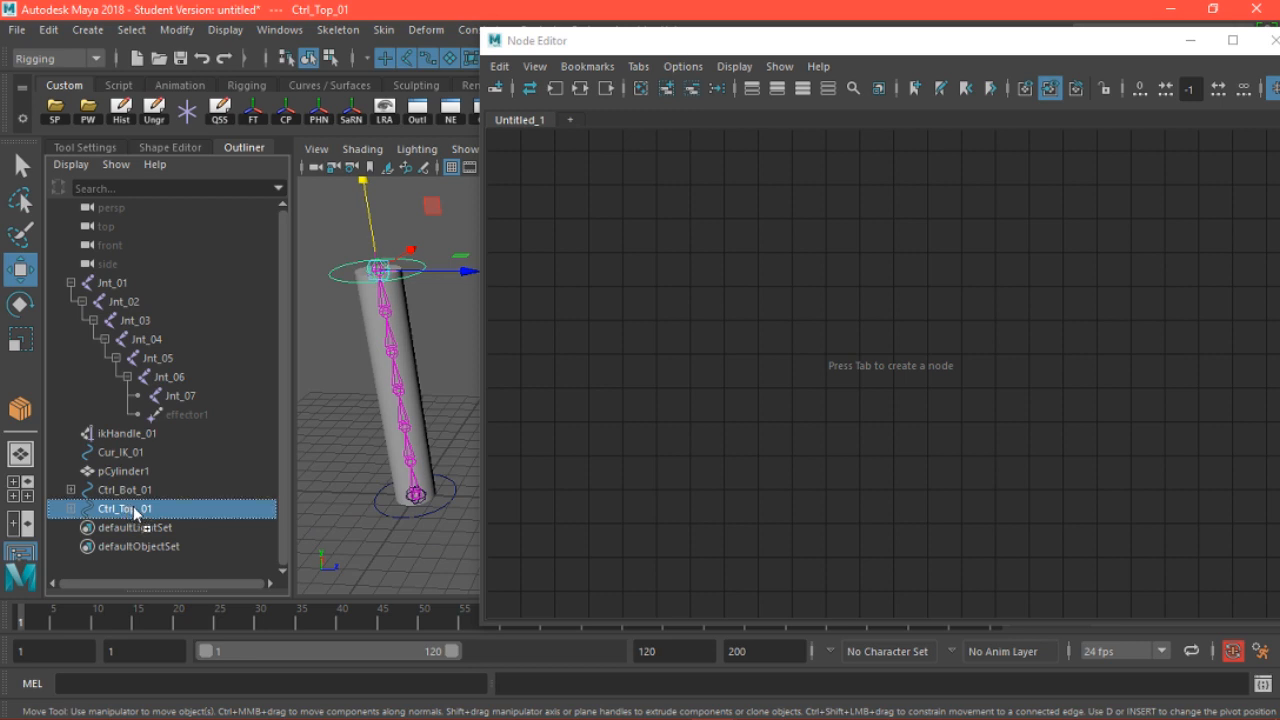
Add Ctrl_Top_01 from the Outliner to the node graph and clear the graph again
drag(135, 508, 310, 482)
drag(430, 456, 610, 432)
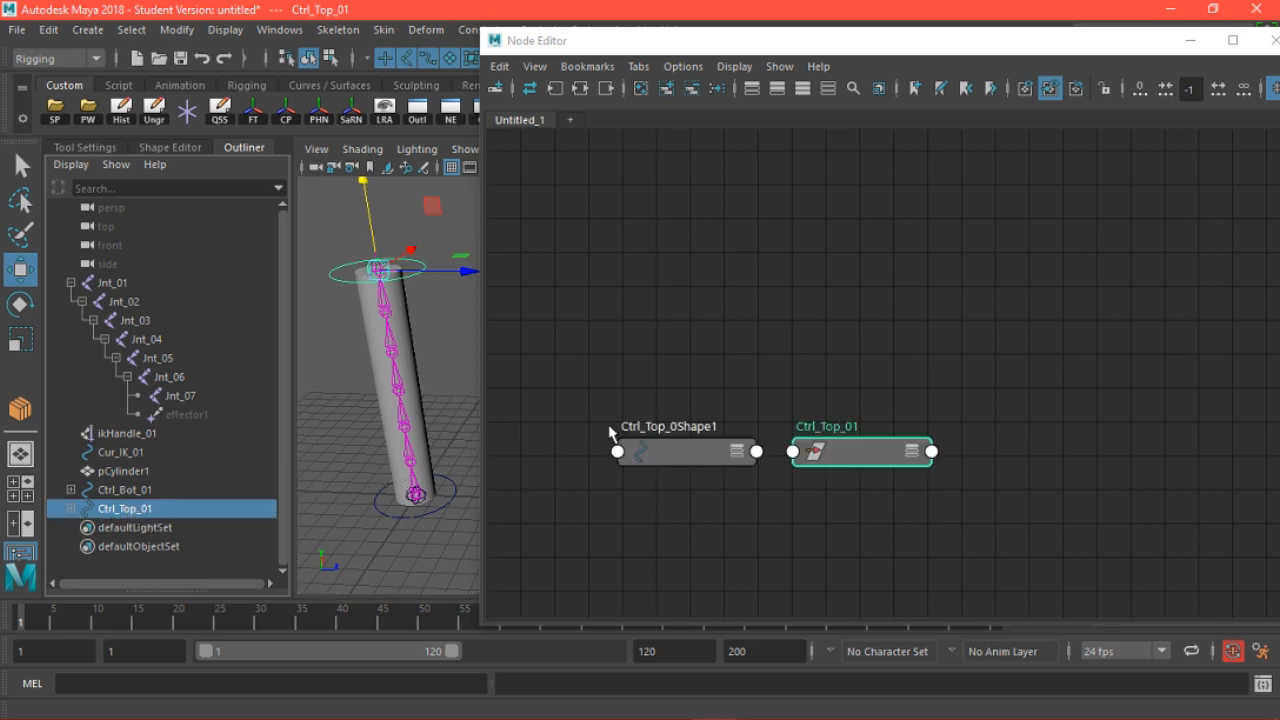
click(640, 92)
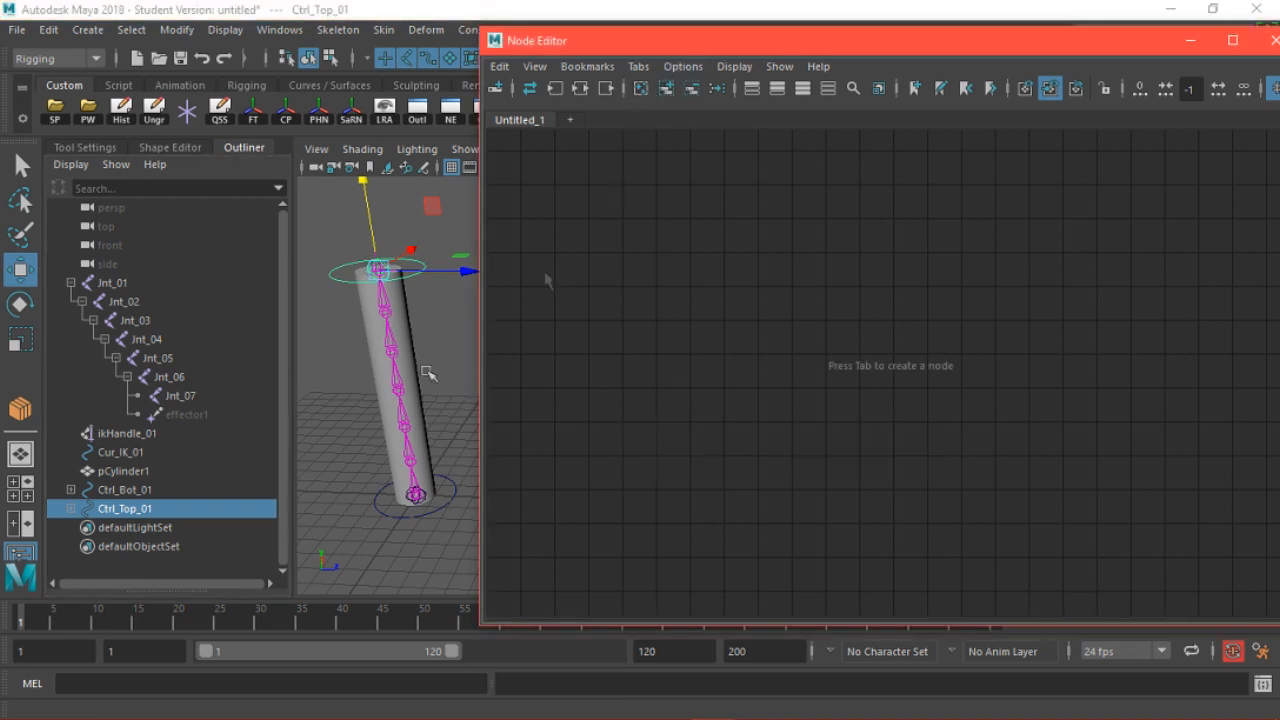
Select Ctrl_Top_01 and add it to the Node Editor graph
click(119, 511)
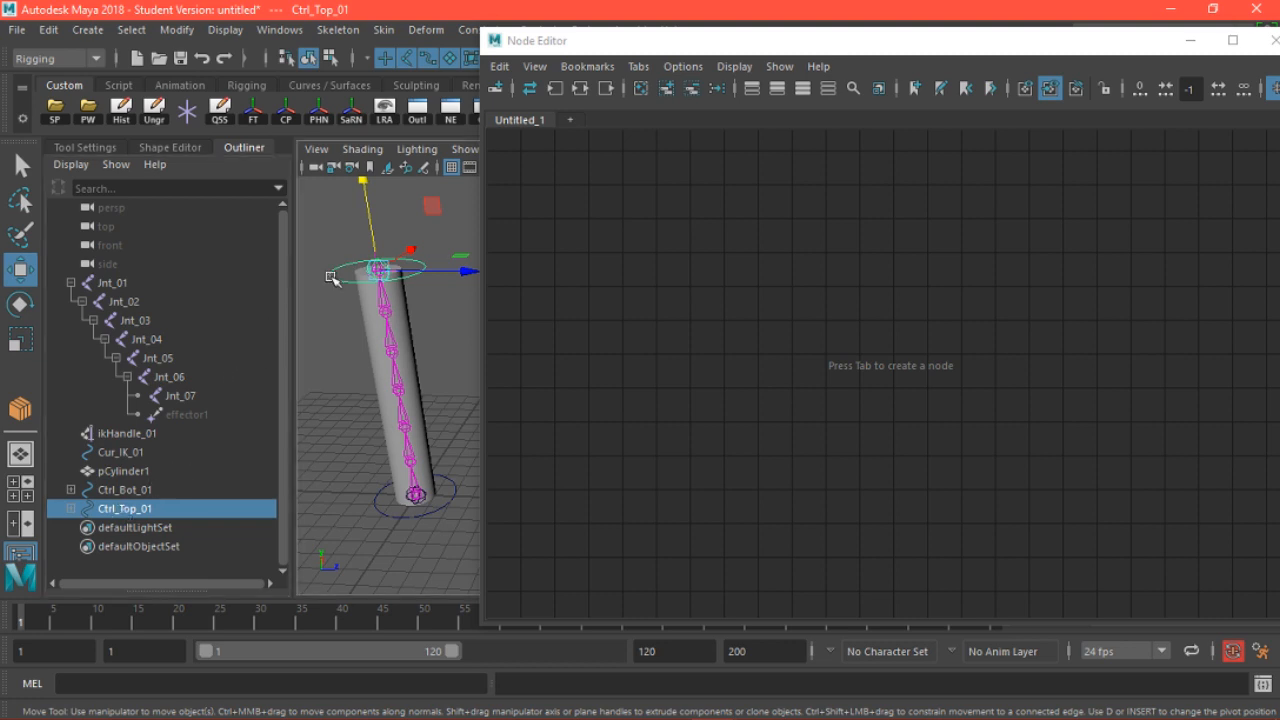
click(677, 89)
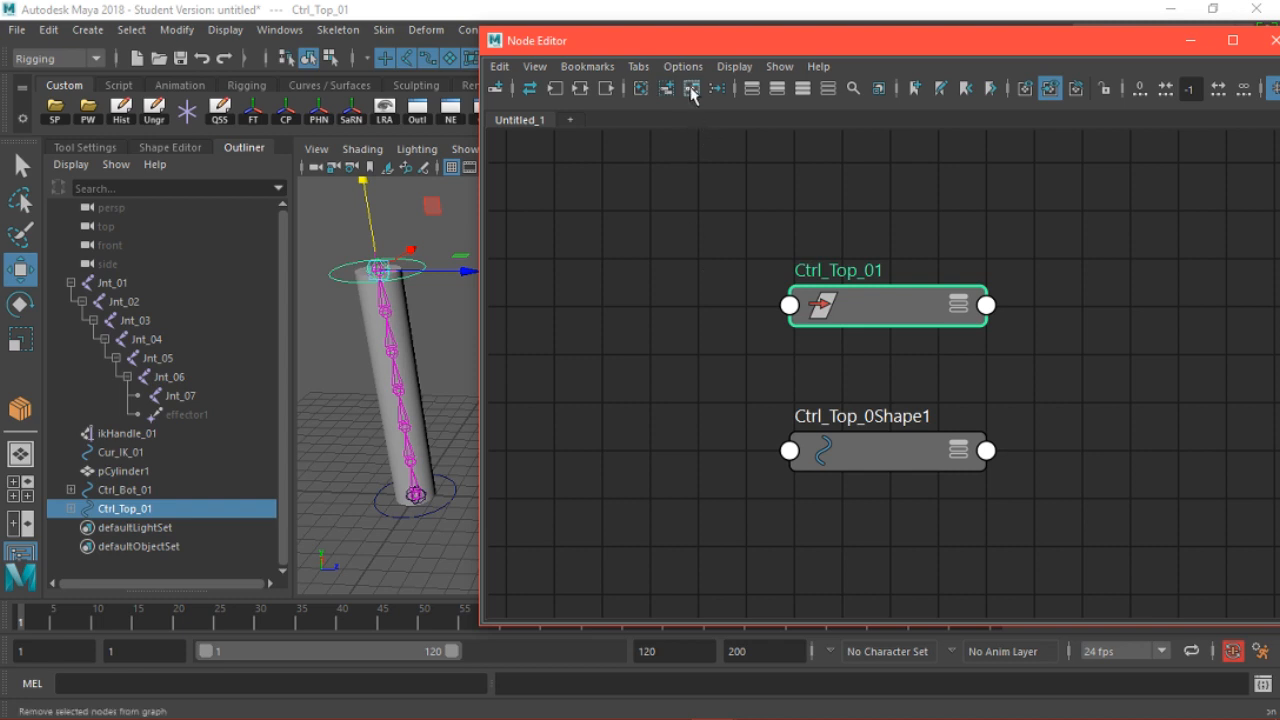
Remove the Ctrl_Top_01 transform node and its Ctrl_Top_0Shape1 node from the Node Editor graph
click(691, 90)
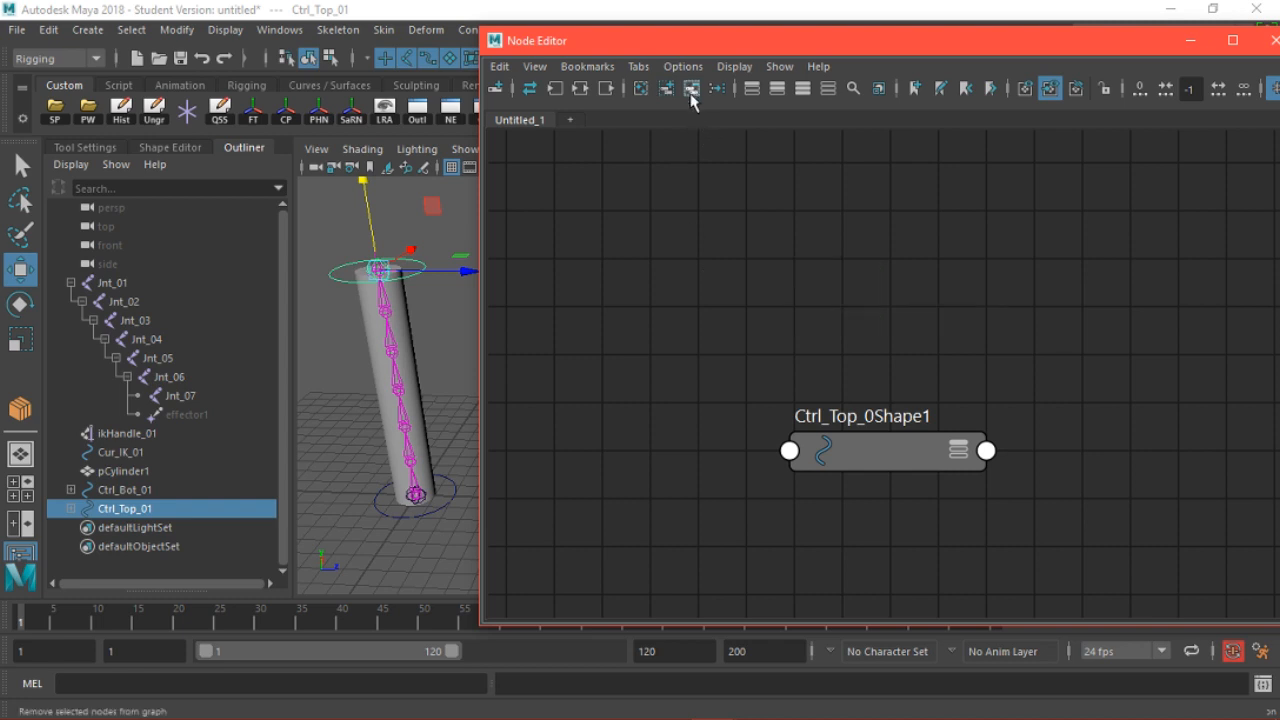
click(832, 460)
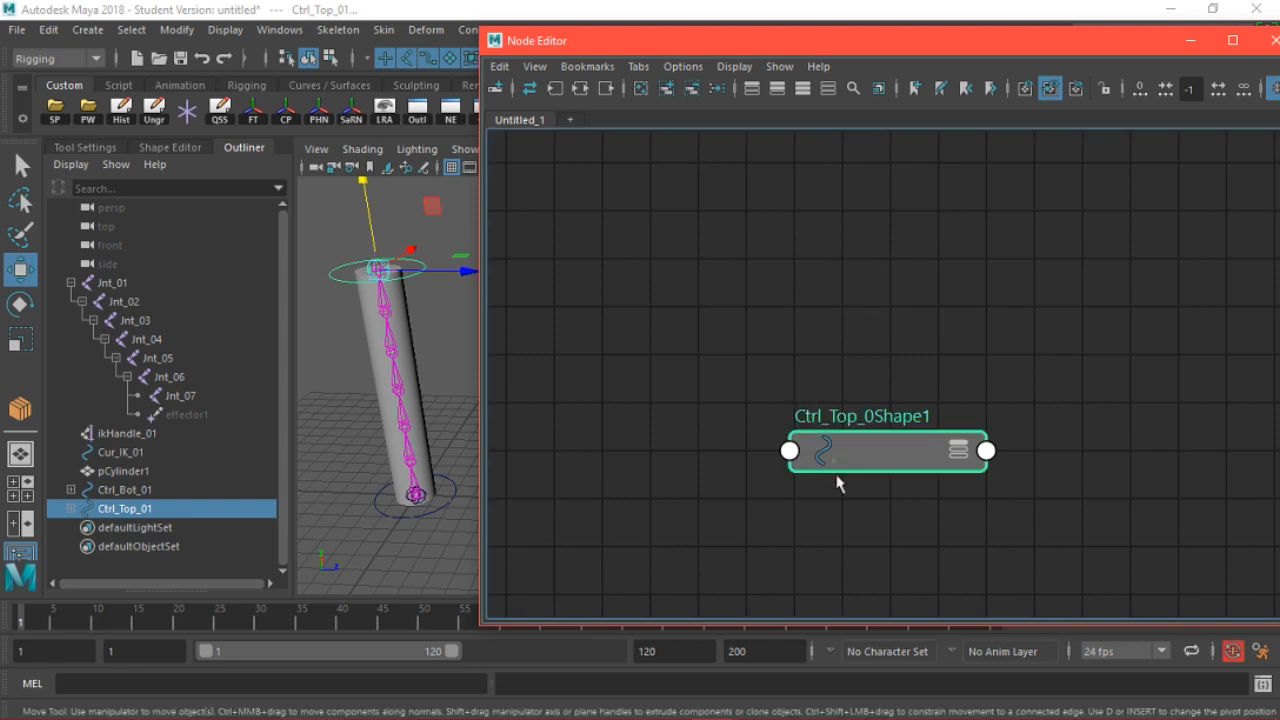
click(699, 96)
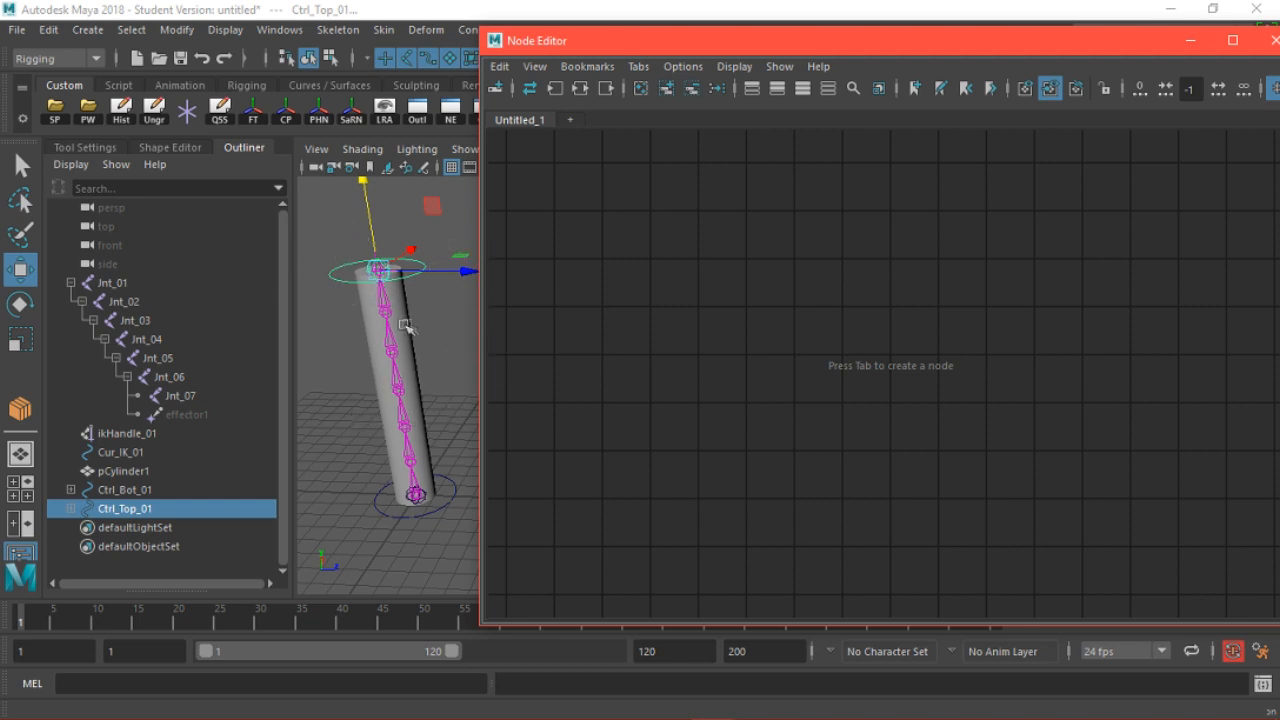
click(385, 275)
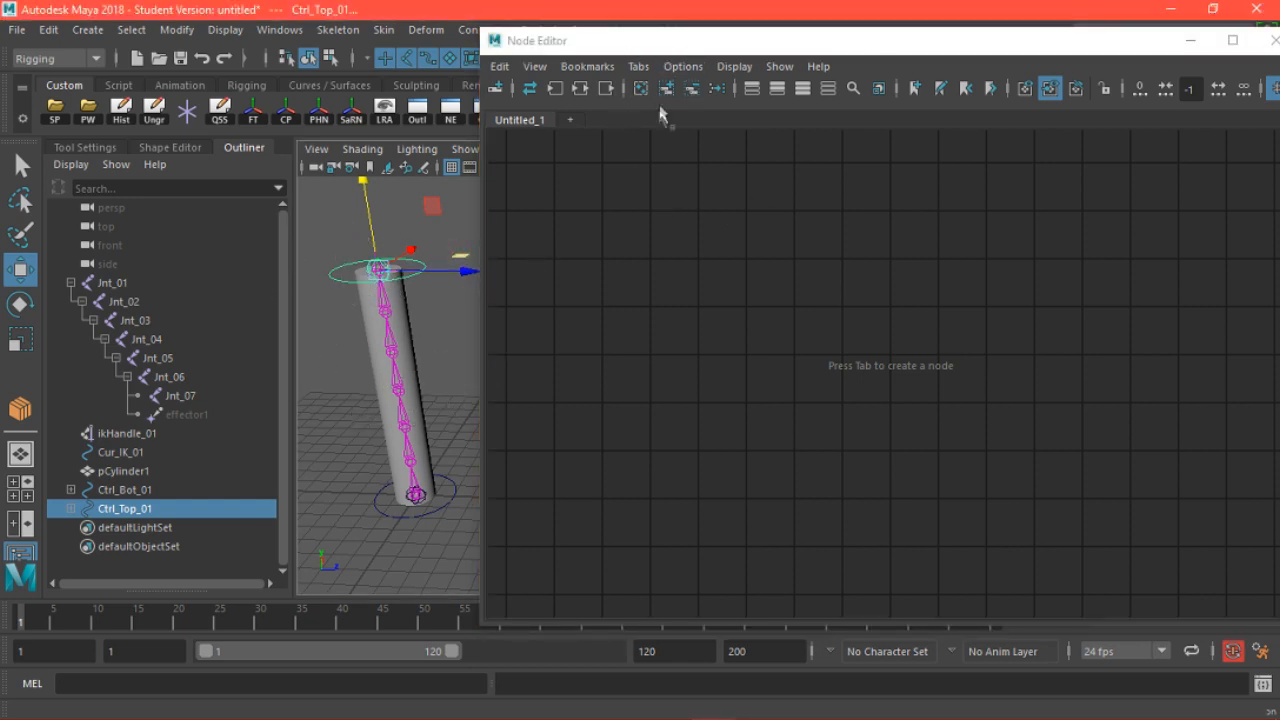
drag(751, 430, 794, 515)
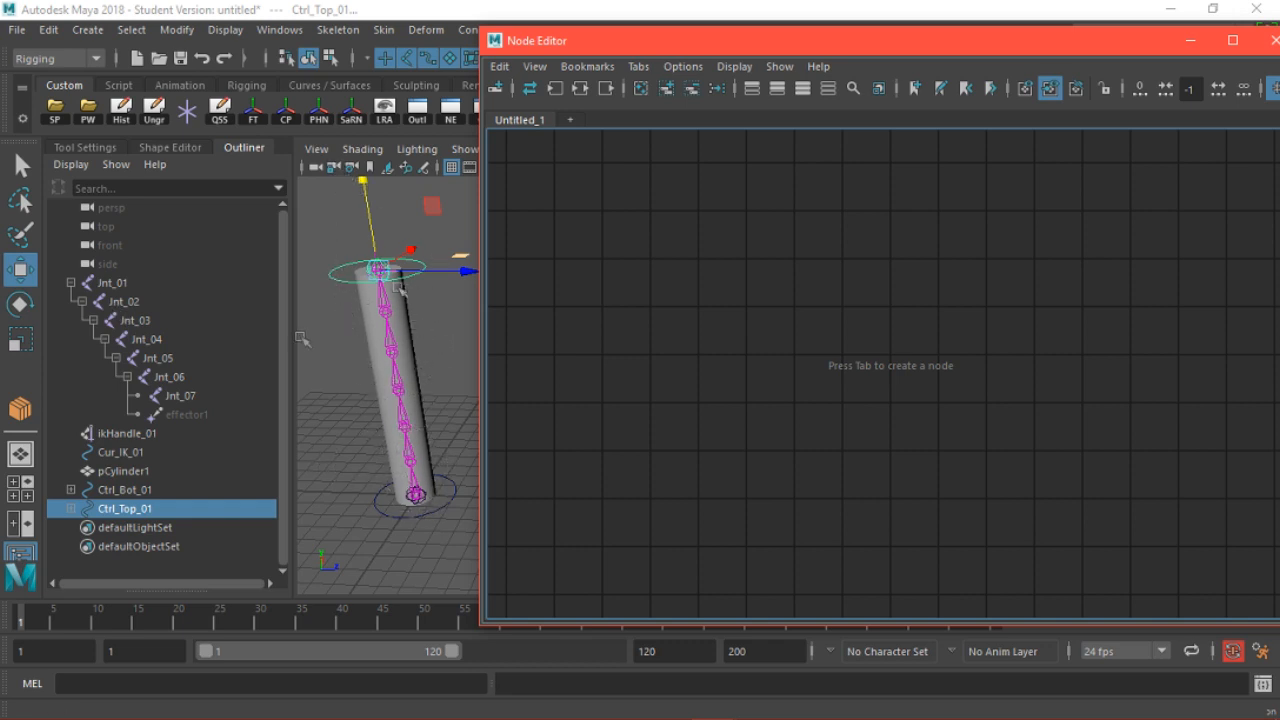
alt+right_drag(441, 247, 424, 238)
alt+middle_drag(405, 229, 381, 217)
alt+drag(420, 376, 403, 381)
alt+middle_drag(402, 336, 378, 378)
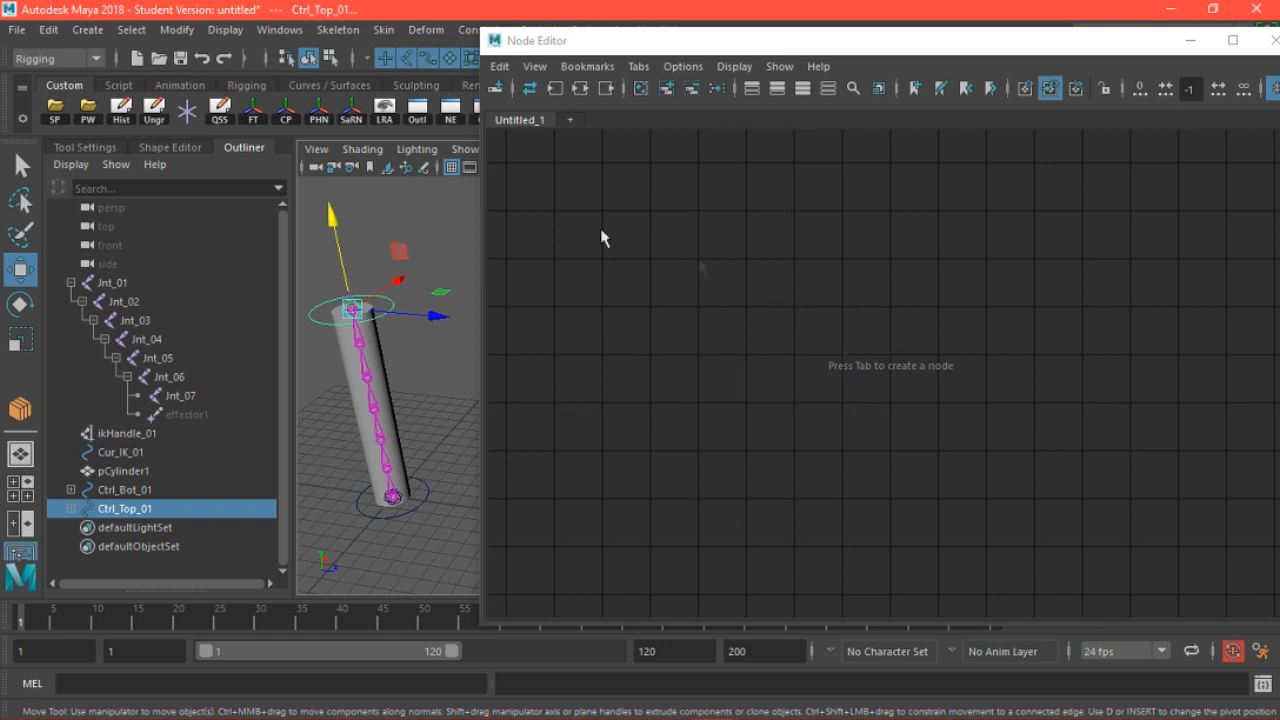
key(alt)
scroll(616, 256, down, 2)
alt+drag(431, 417, 443, 394)
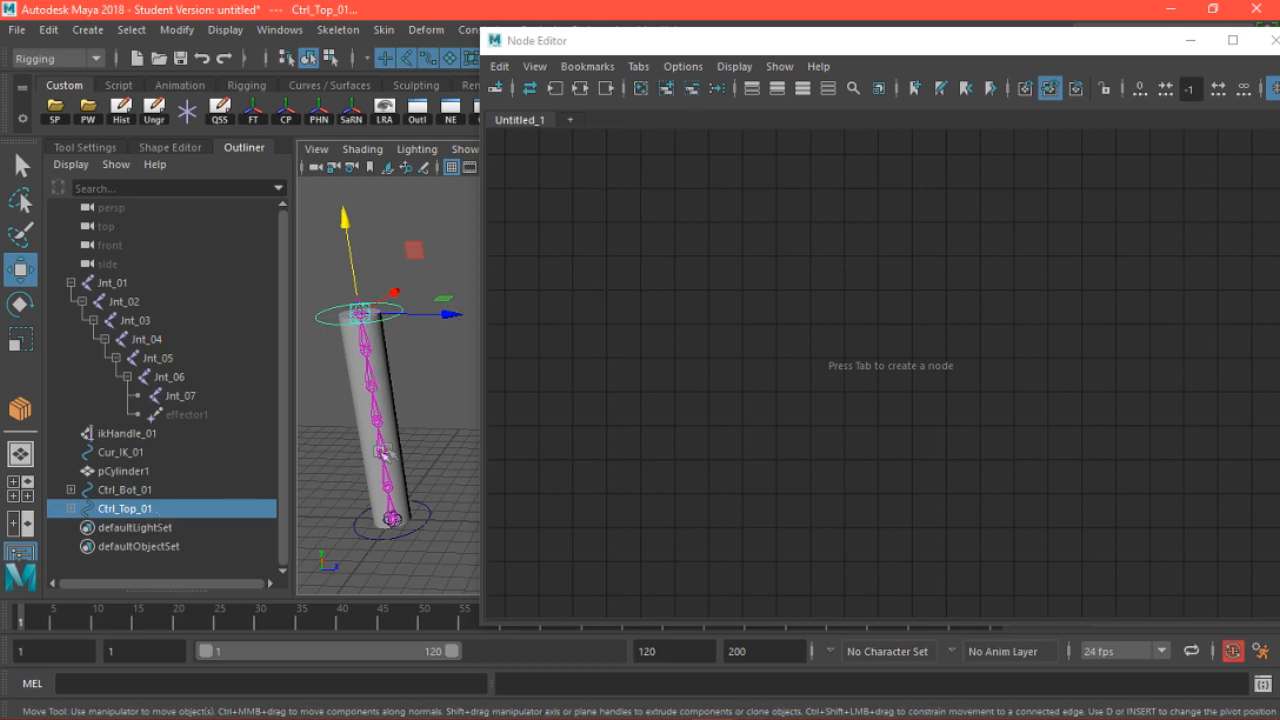
click(430, 440)
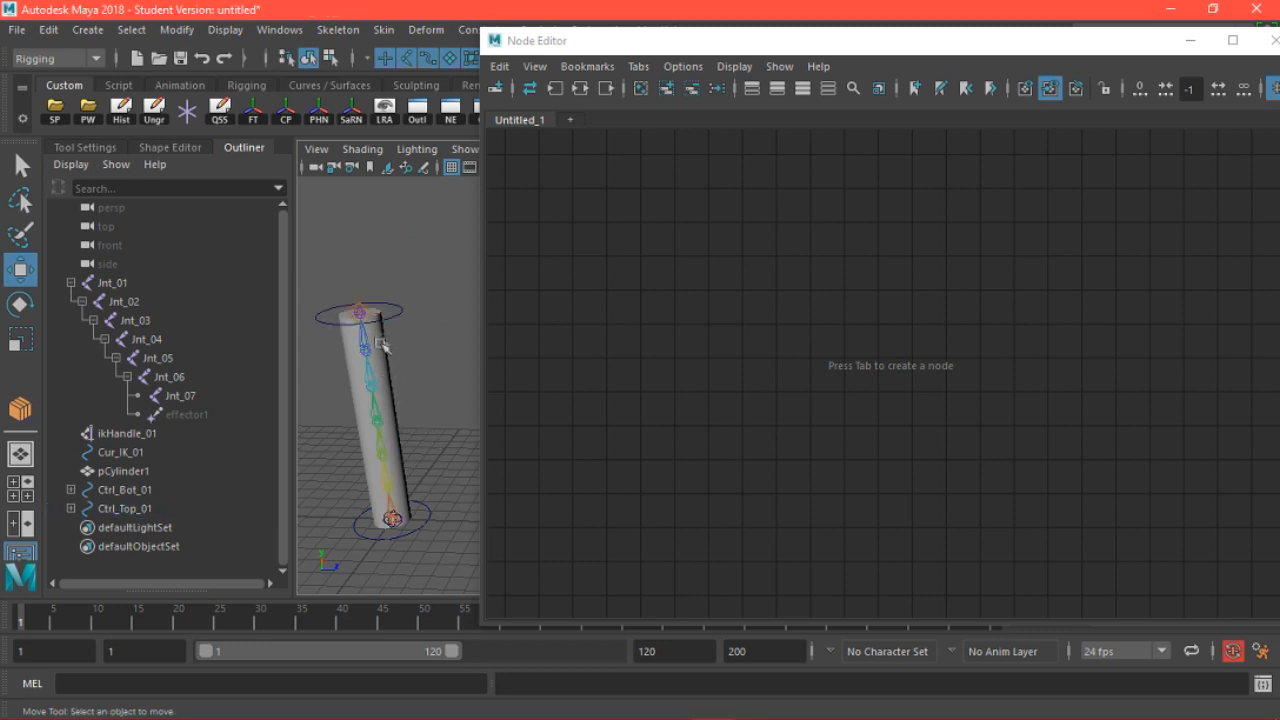
Rename the spline curve Cur_IK_01 as Curv_IK_01
click(138, 455)
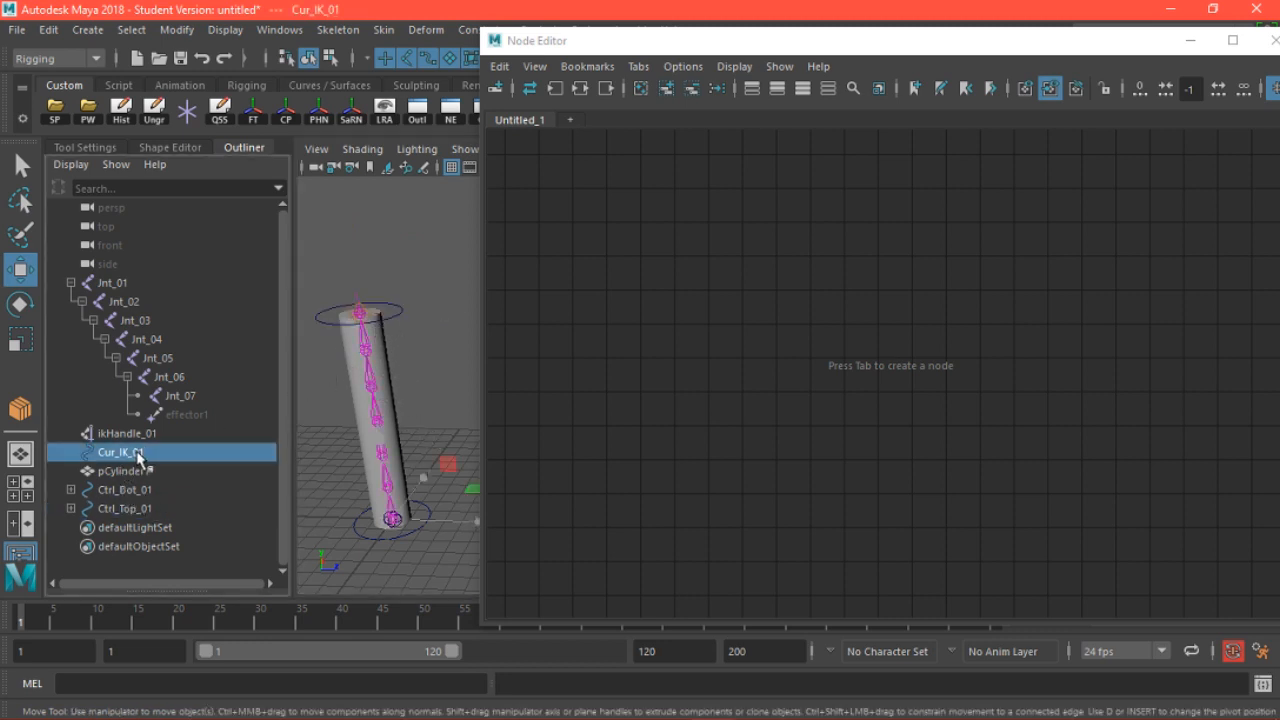
double_click(138, 455)
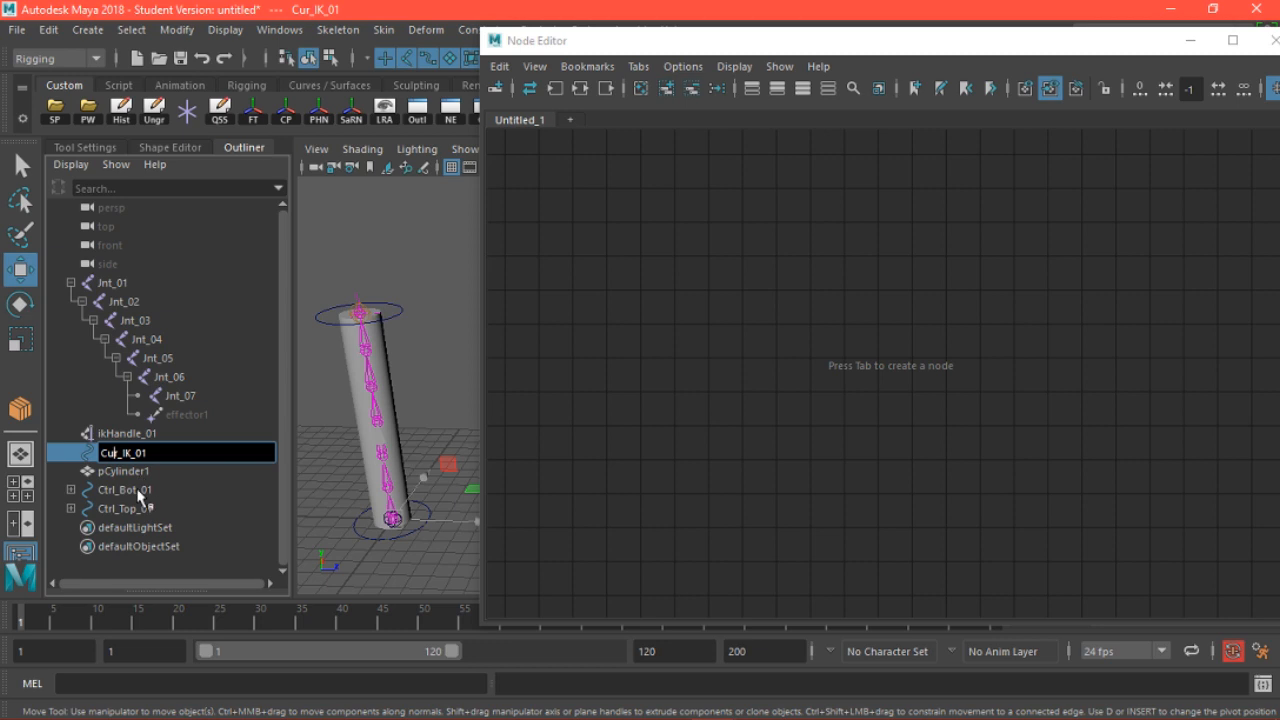
text(v)
key(Return)
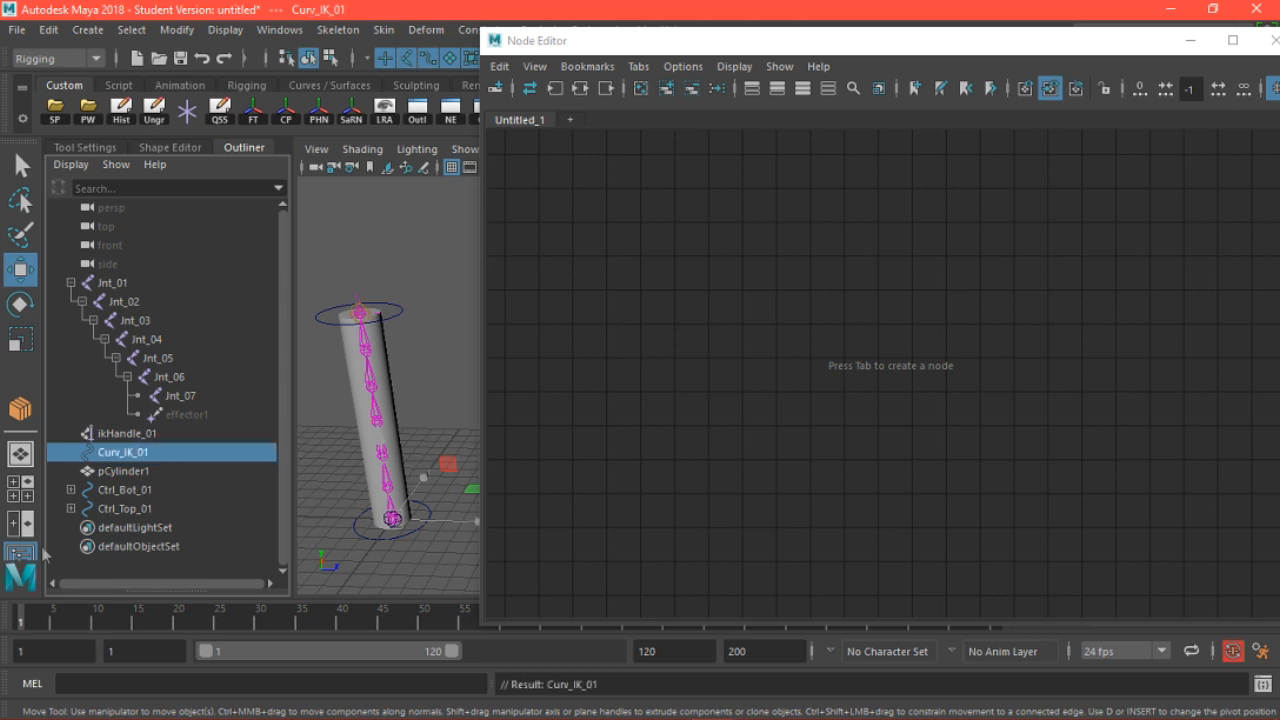
Add Curv_IK_01 to the node graph and line up its transform node with its Shape1 and Shape1Orig1 nodes in a row
click(666, 88)
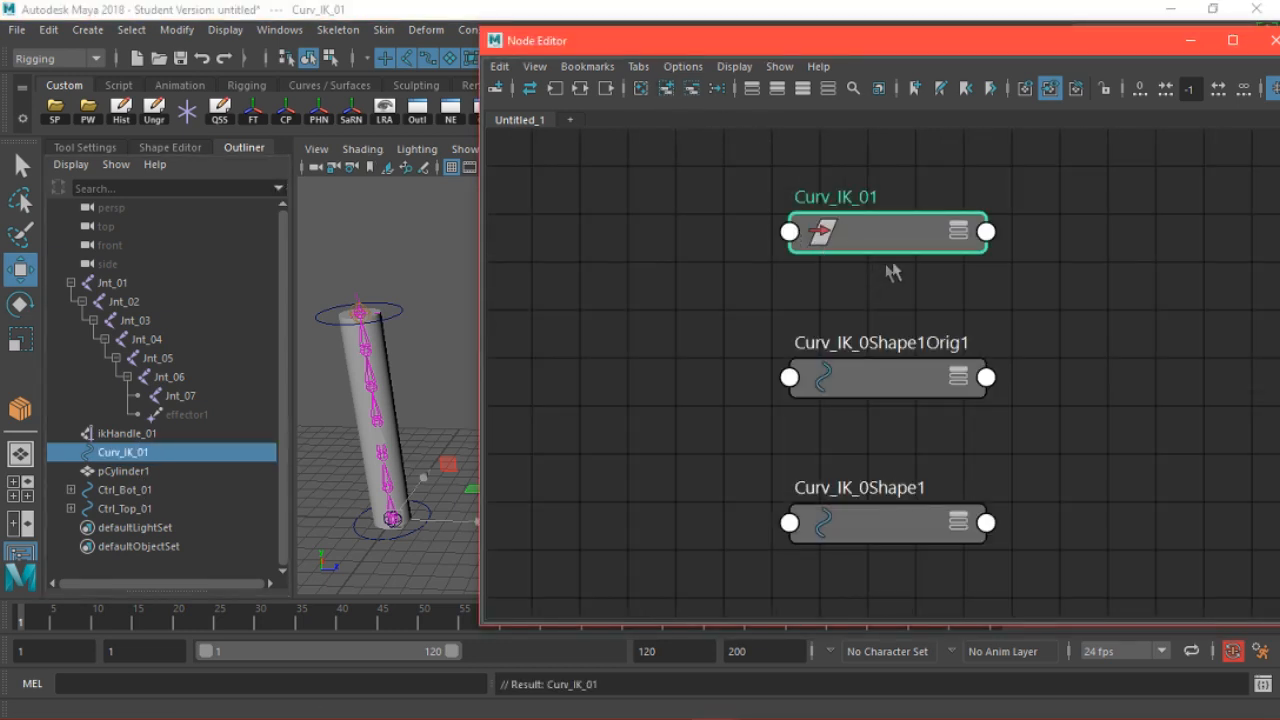
scroll(893, 272, down, 2)
drag(916, 250, 613, 447)
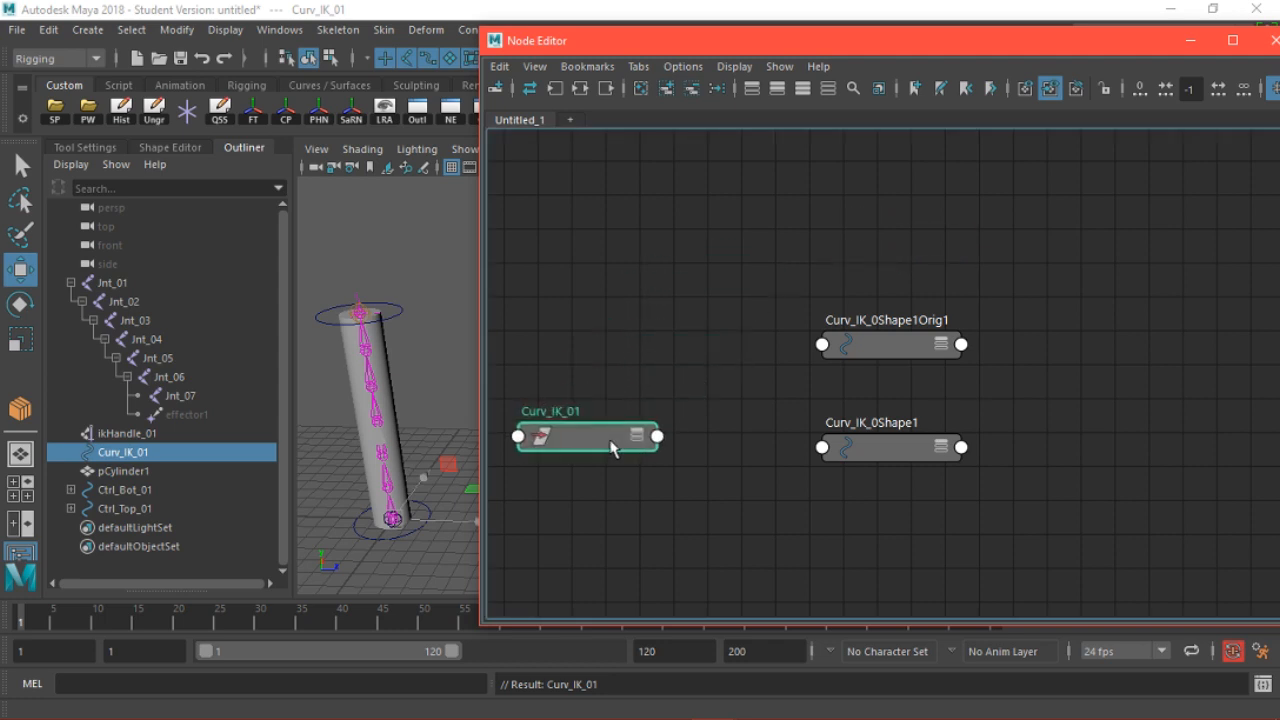
drag(887, 447, 876, 447)
drag(888, 352, 1112, 470)
click(880, 448)
drag(880, 448, 859, 442)
drag(566, 438, 576, 453)
drag(845, 445, 848, 453)
Expand all three Curv_IK nodes in the graph to their full attribute lists
drag(579, 316, 1122, 506)
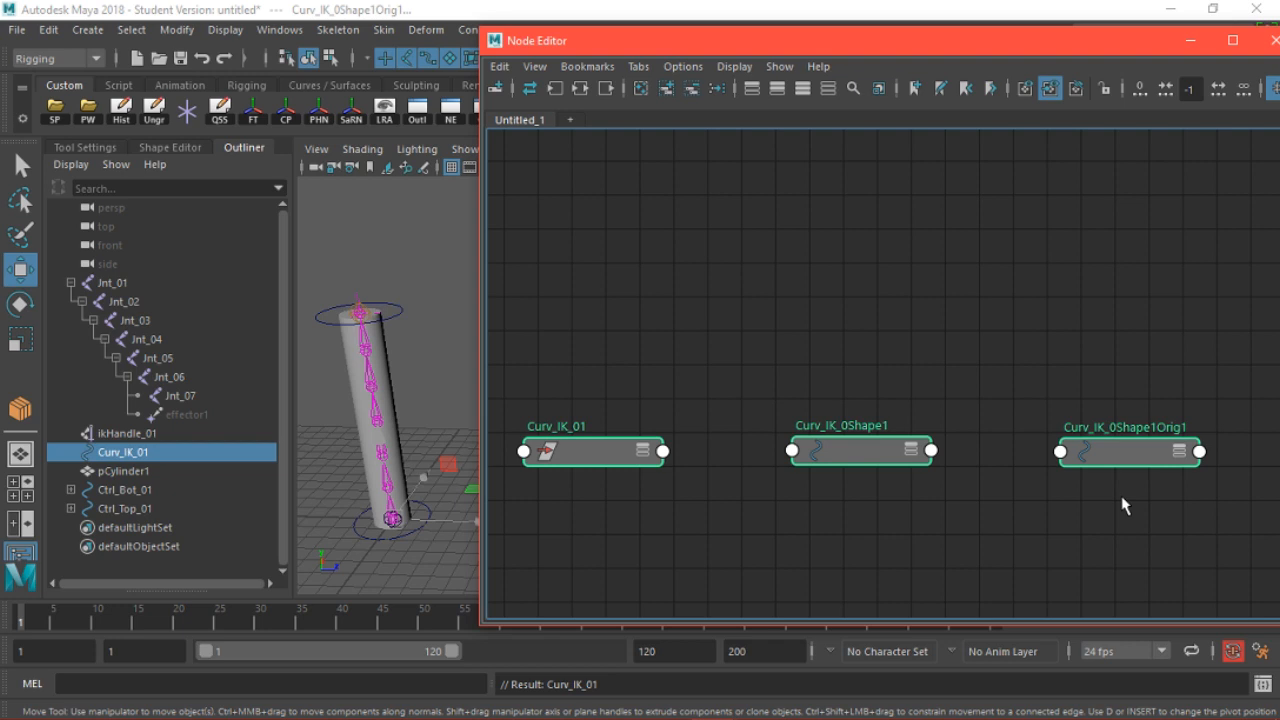
key(3)
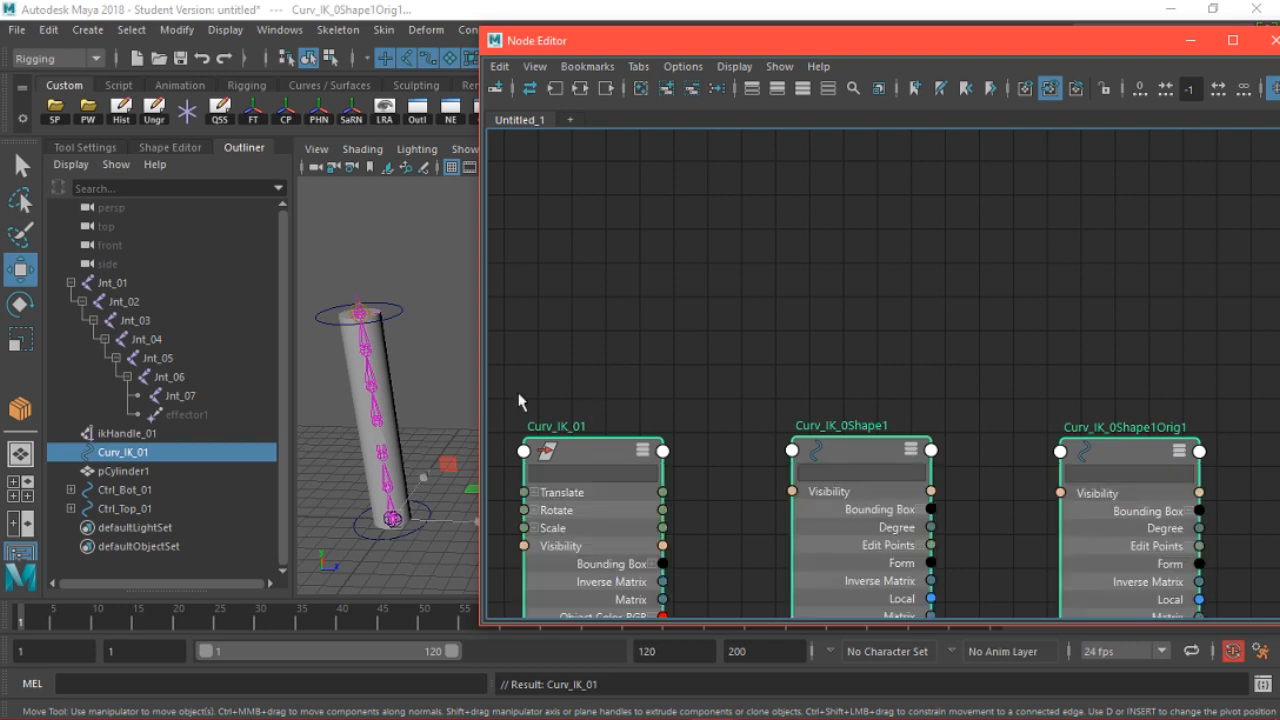
middle_drag(630, 435, 603, 176)
scroll(641, 197, down, 2)
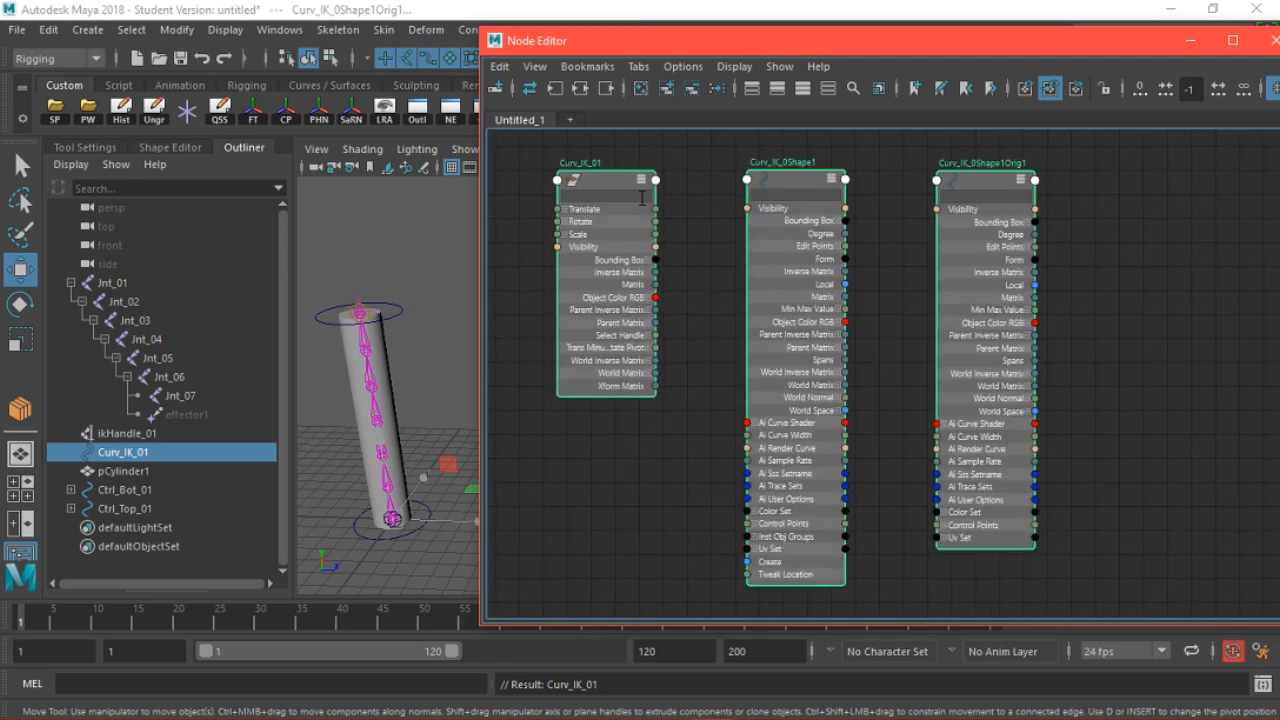
click(683, 225)
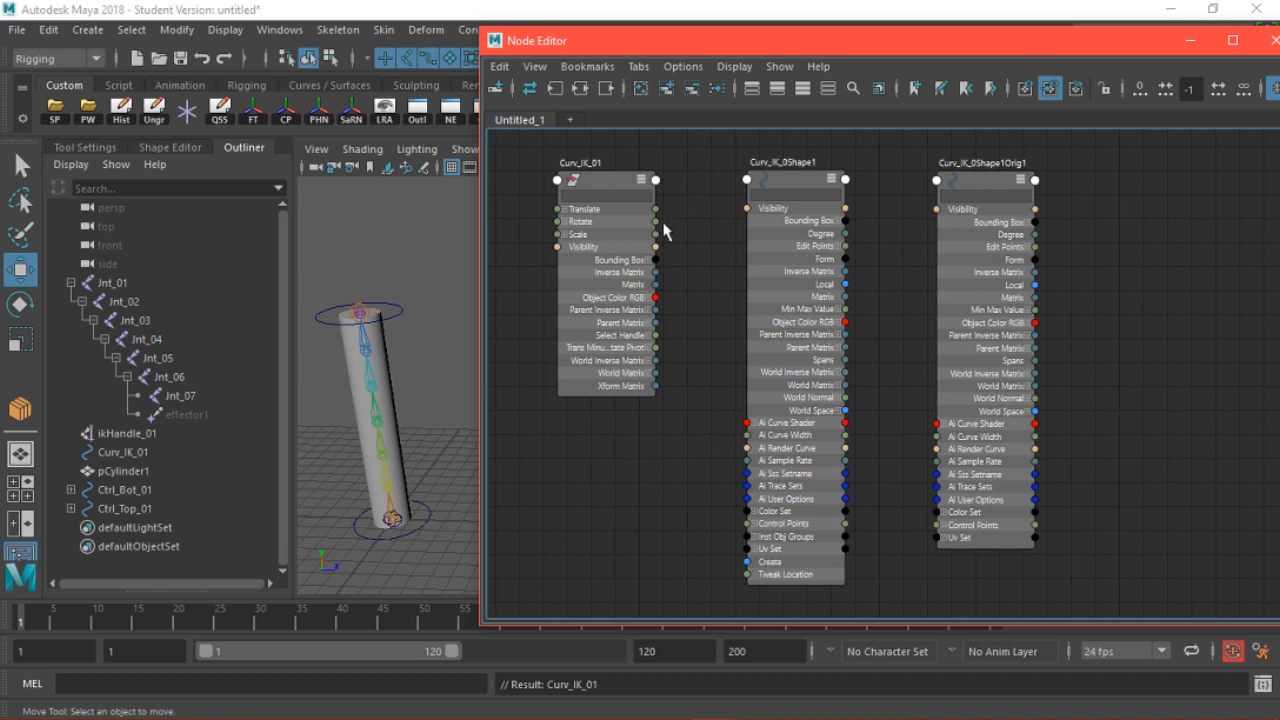
Remove the Curv_IK_01 transform and Curv_IK_0Shape1Orig1 nodes from the graph, keeping only Curv_IK_0Shape1 near the graph's edge
drag(615, 185, 585, 207)
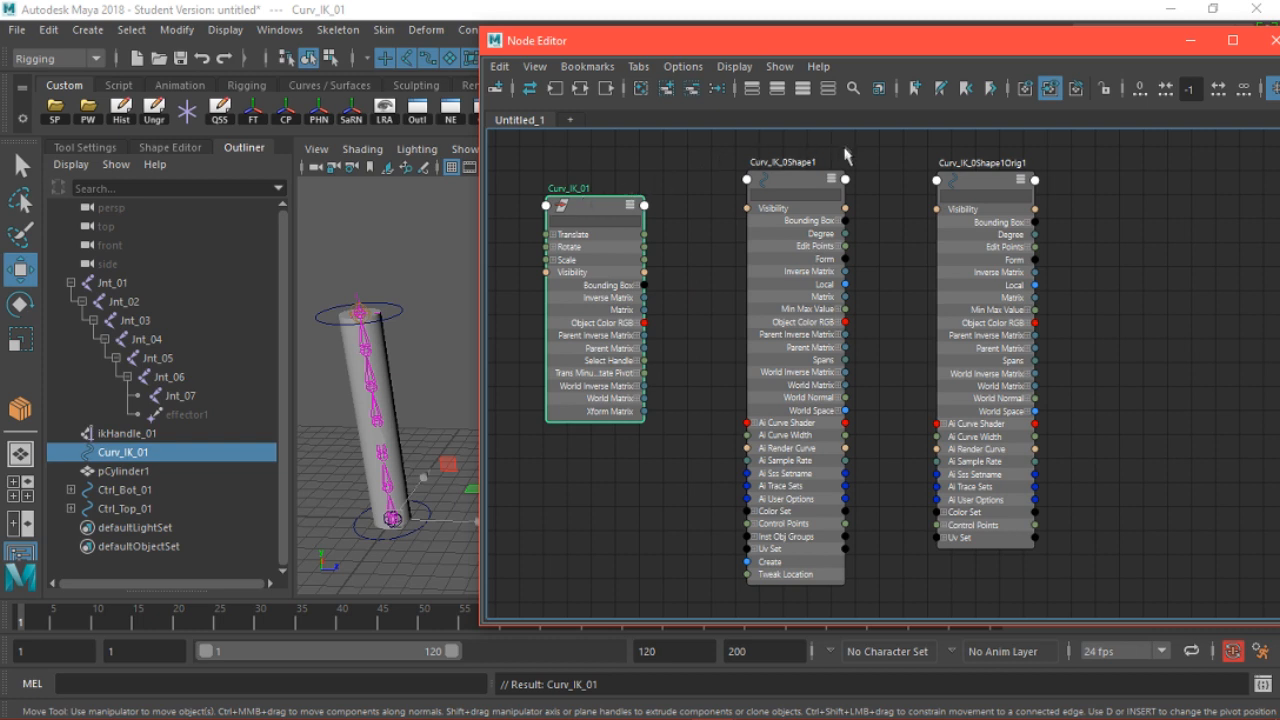
mouse_move(799, 177)
mouse_down()
mouse_move(787, 172)
mouse_move(796, 180)
mouse_move(804, 165)
mouse_move(786, 178)
mouse_move(799, 181)
mouse_up()
mouse_move(993, 192)
mouse_down()
mouse_move(964, 177)
mouse_move(985, 211)
mouse_up()
drag(592, 213, 624, 250)
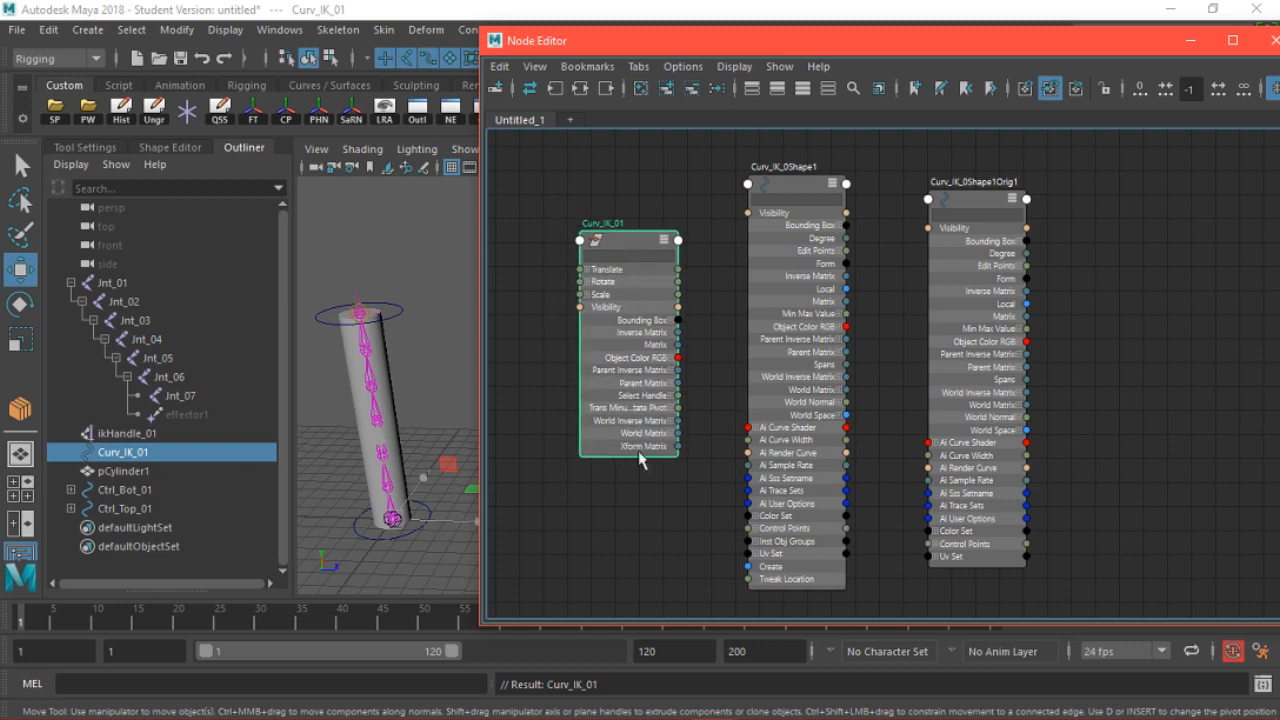
click(691, 88)
drag(791, 181, 596, 185)
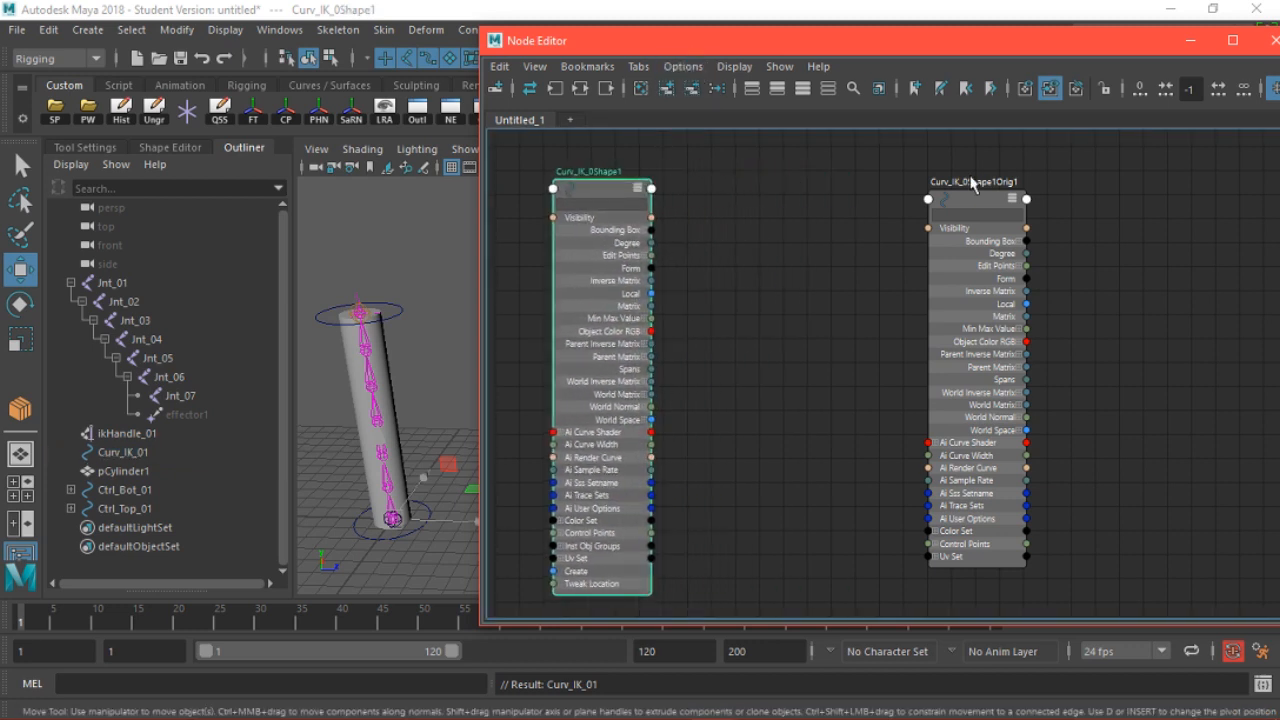
drag(966, 203, 753, 193)
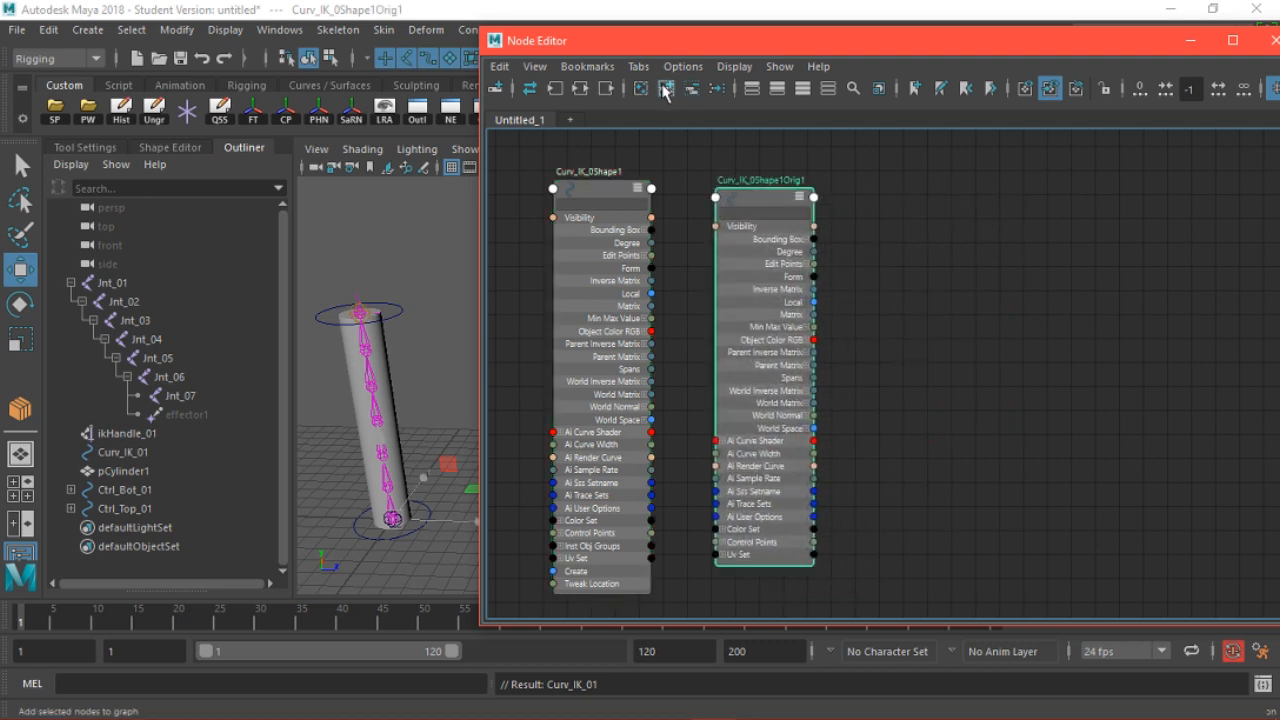
click(691, 88)
drag(615, 188, 612, 177)
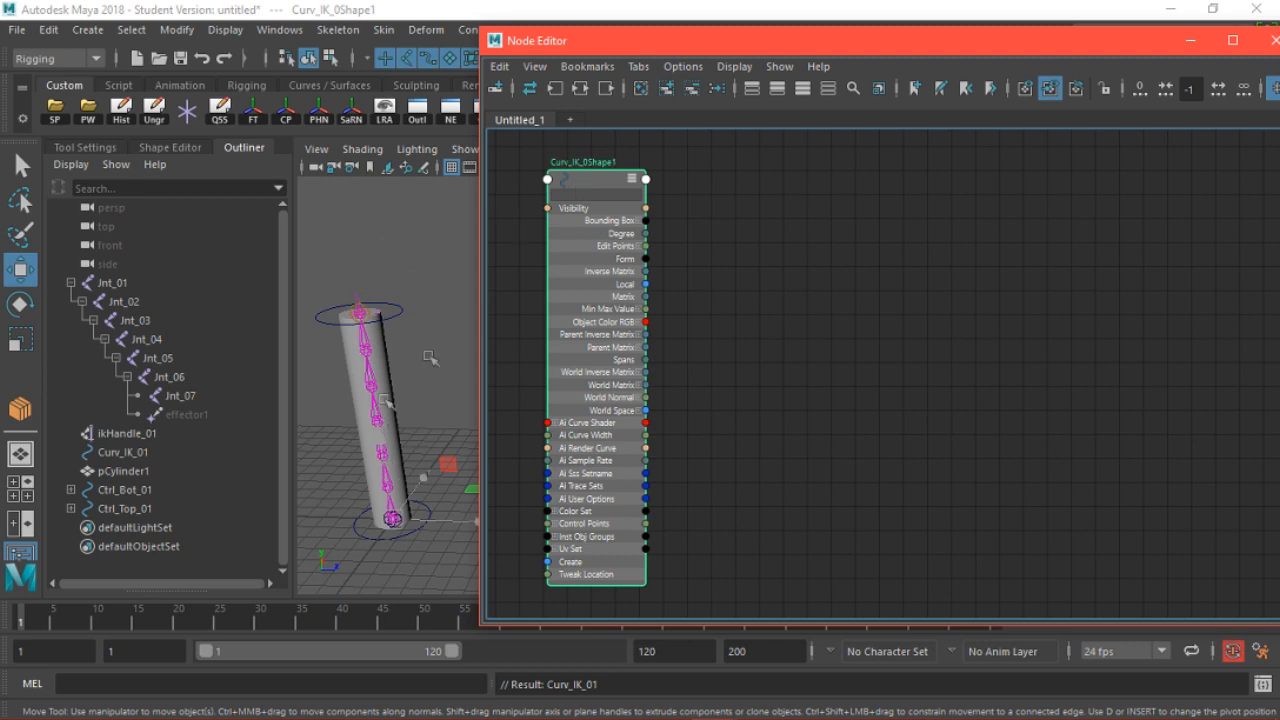
drag(588, 176, 569, 178)
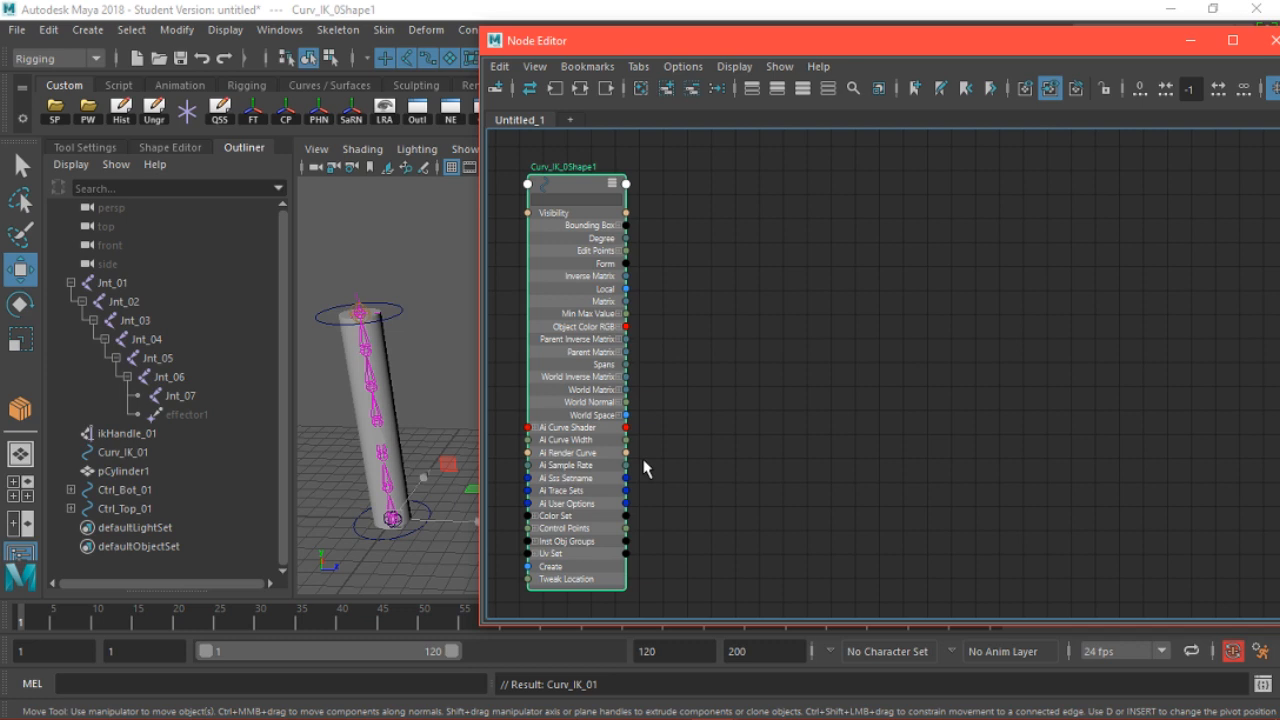
Create a curveInfo node and place it beside Curv_IK_0Shape1 in the node graph
click(669, 322)
key(Tab)
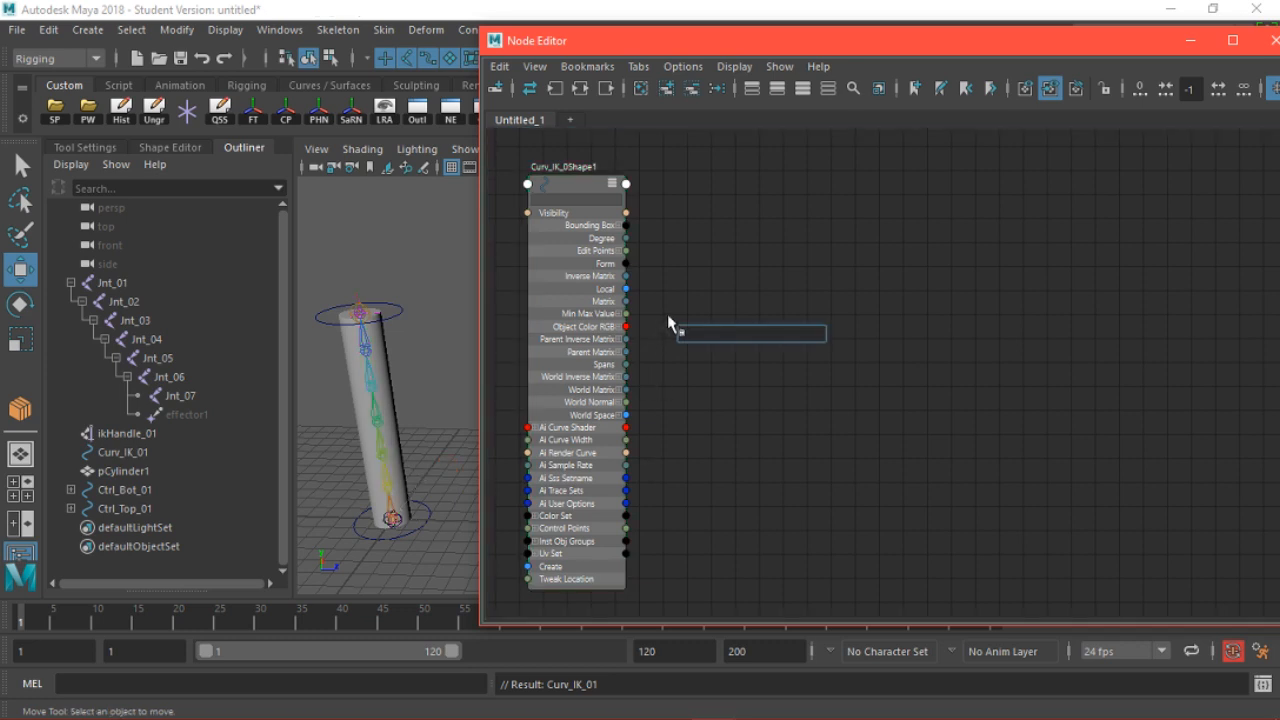
text(curveinfo)
click(724, 355)
drag(728, 323, 775, 245)
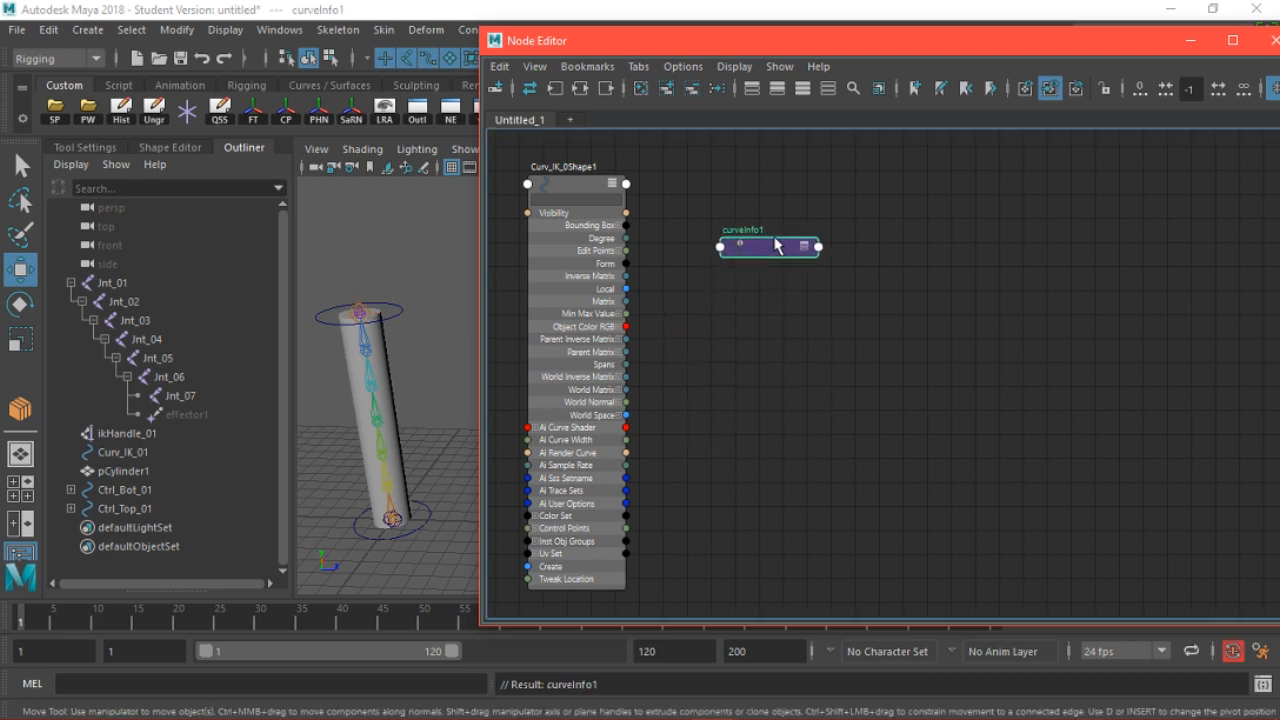
Expand the curveInfo1 node in its custom attribute view, including the Input Curve attribute
click(565, 183)
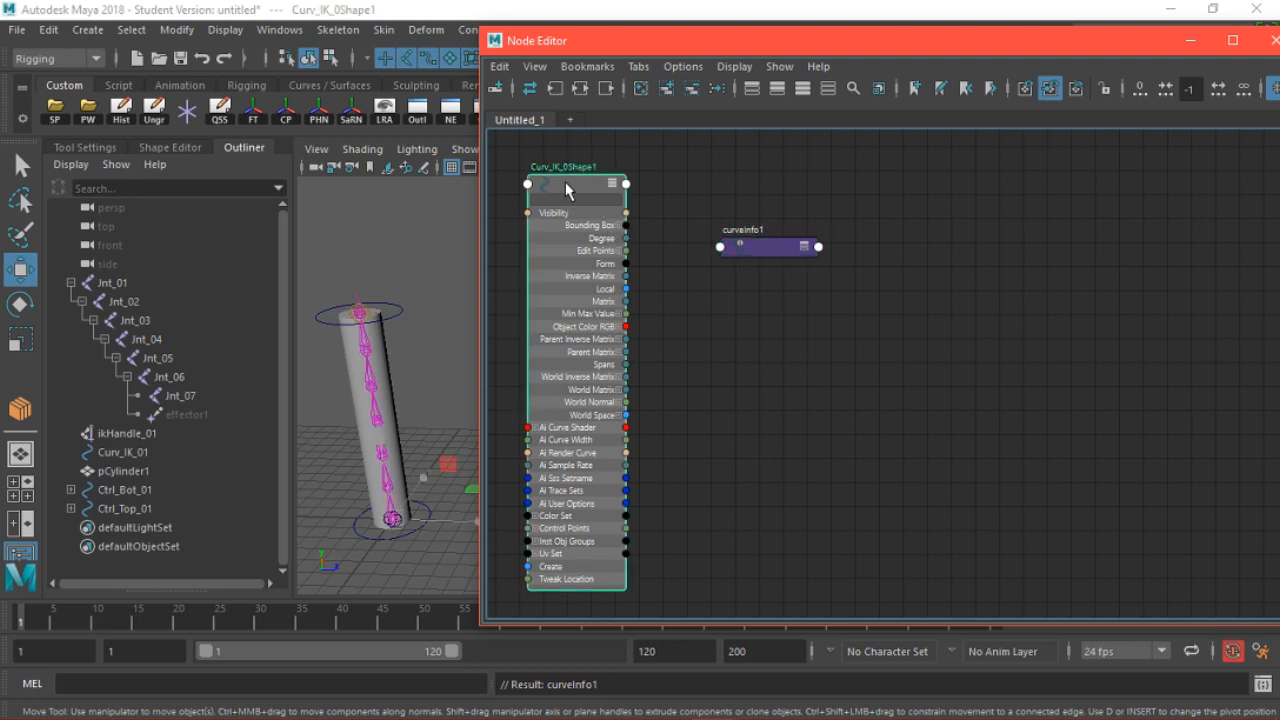
click(740, 246)
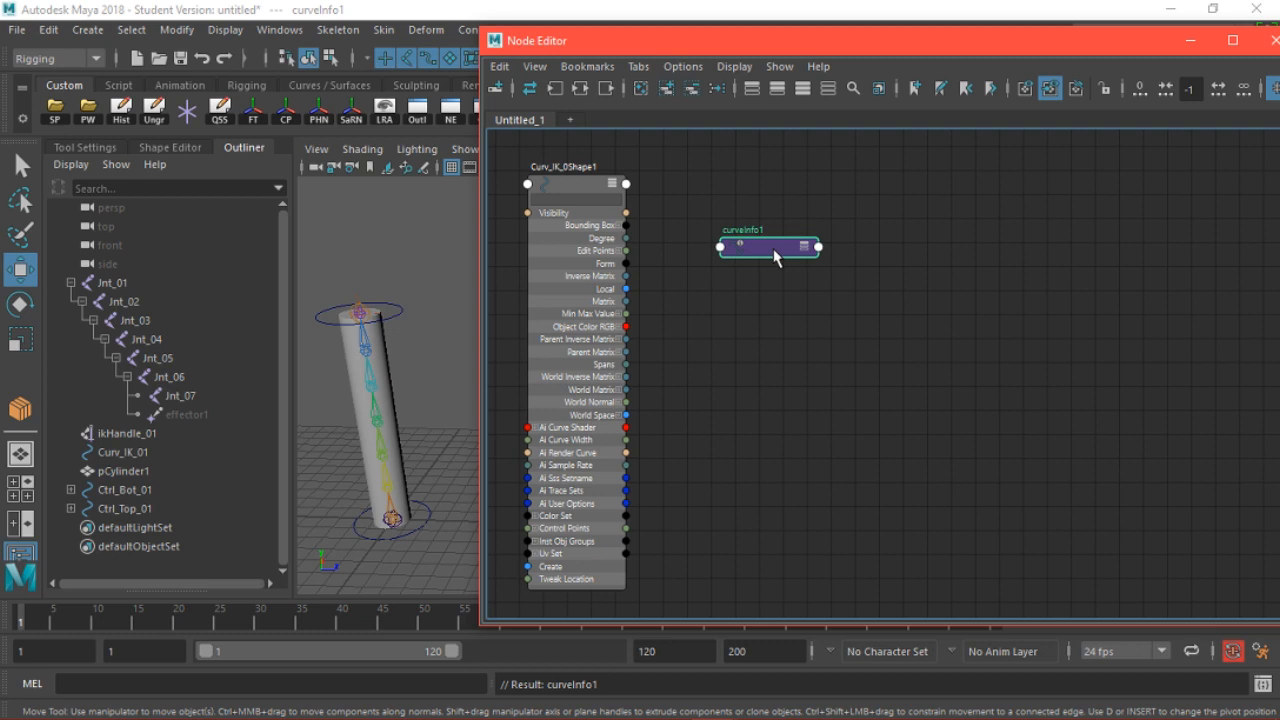
key(3)
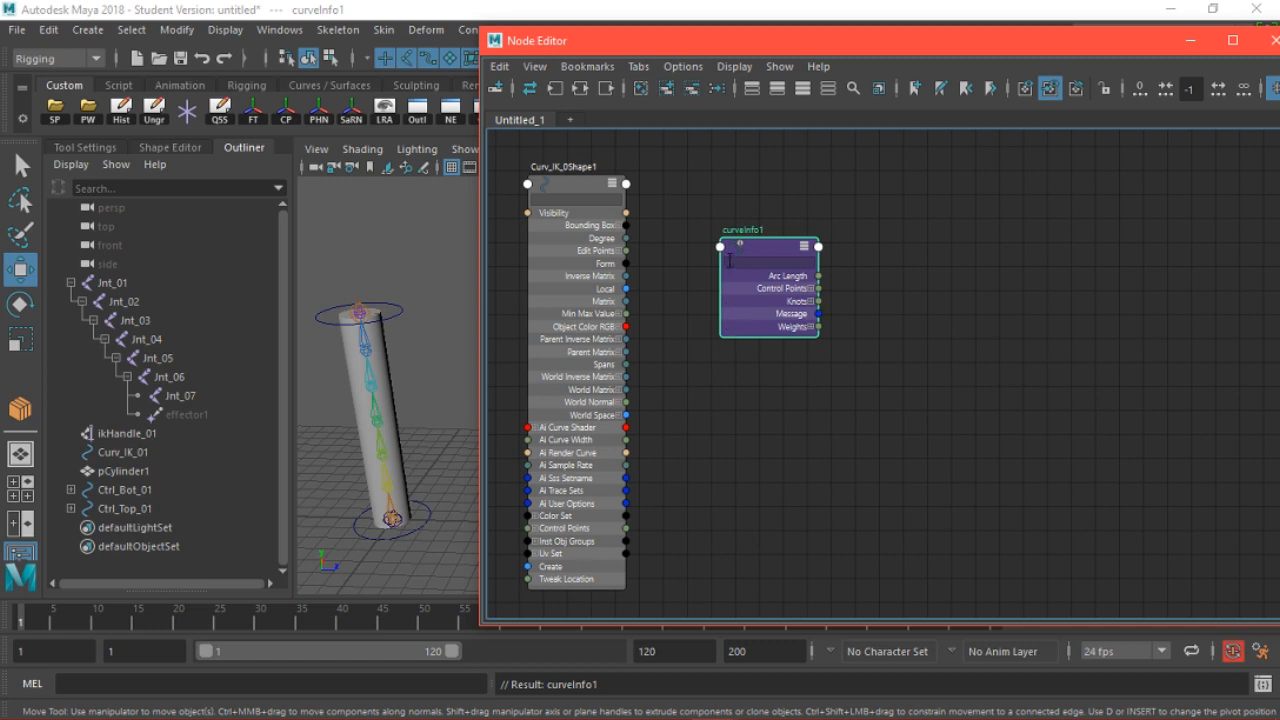
key(4)
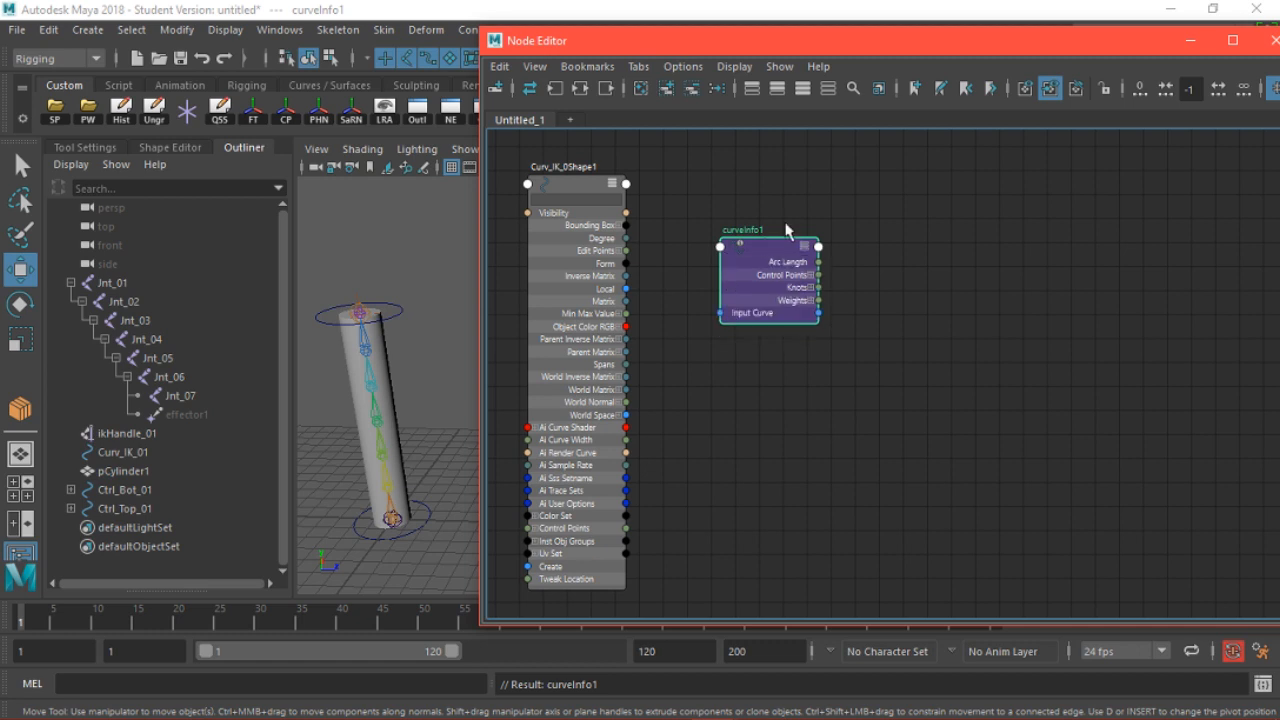
Connect World Space[0] of Curv_IK_0Shape1 to the Input Curve of curveInfo1
drag(769, 245, 756, 217)
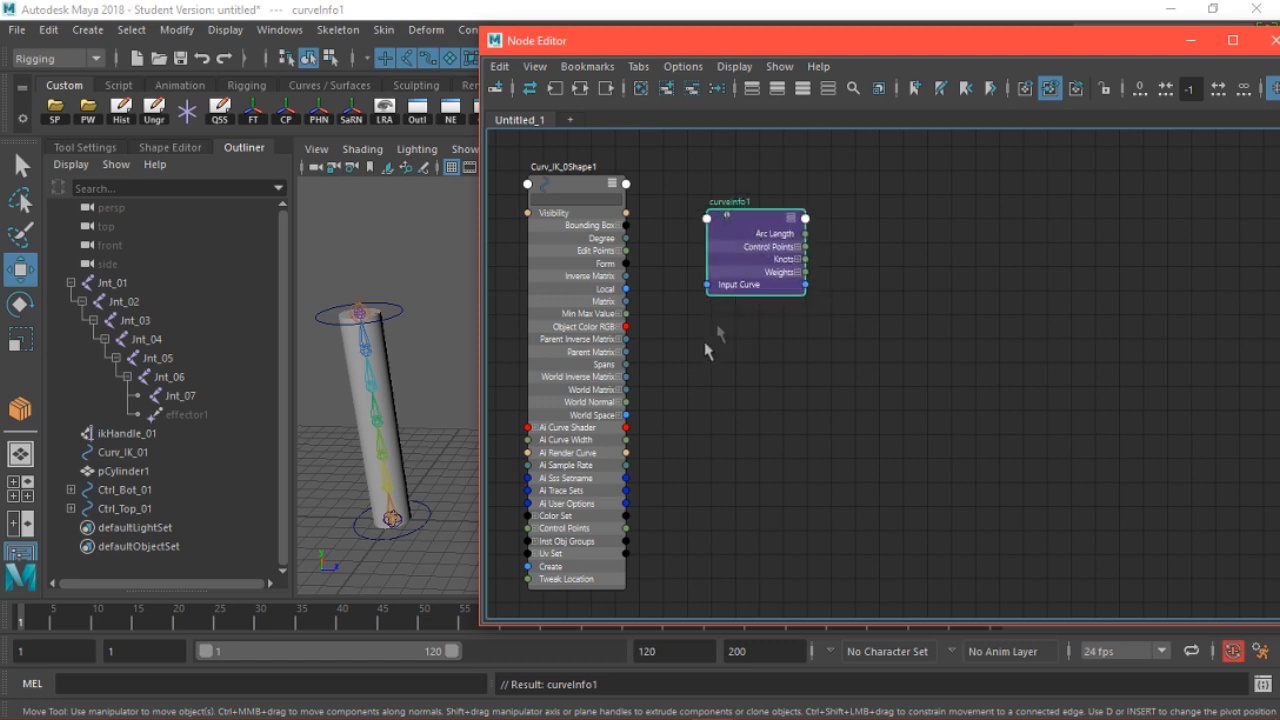
click(625, 415)
drag(628, 427, 705, 285)
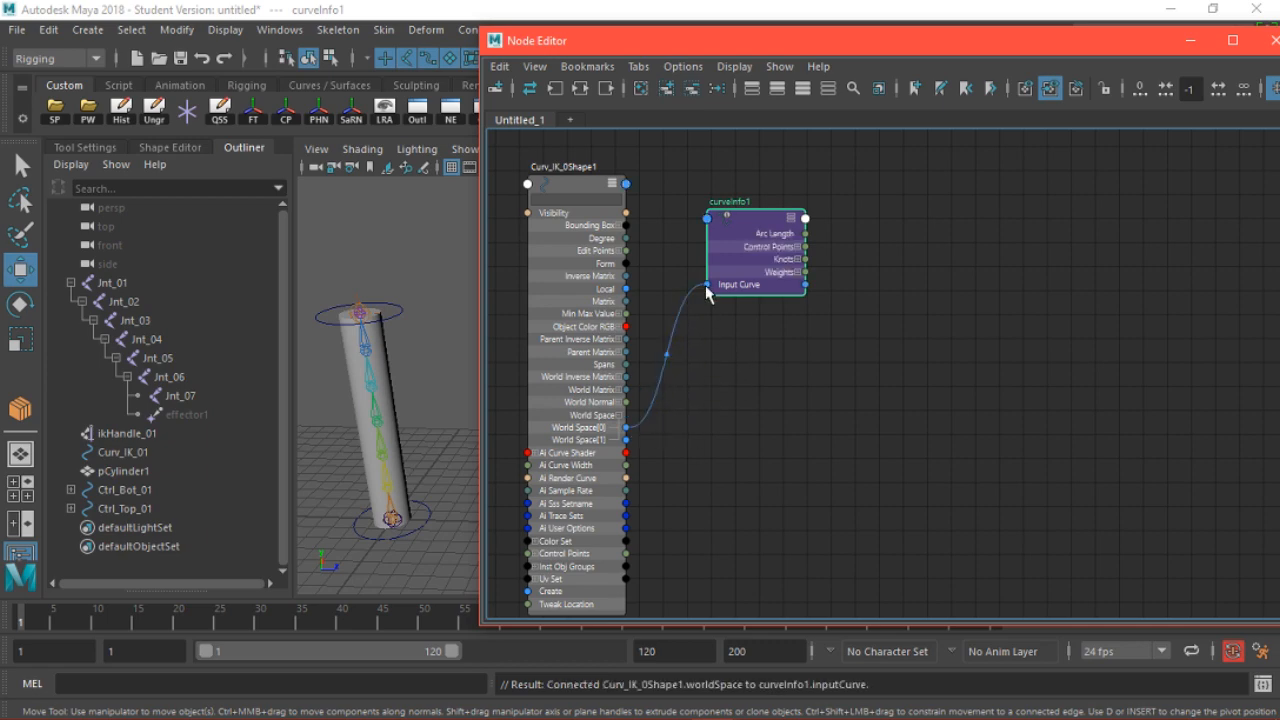
Examine the curve's arc length in the attributes of curveInfo1, moving the Node Editor window aside and back
drag(817, 42, 486, 177)
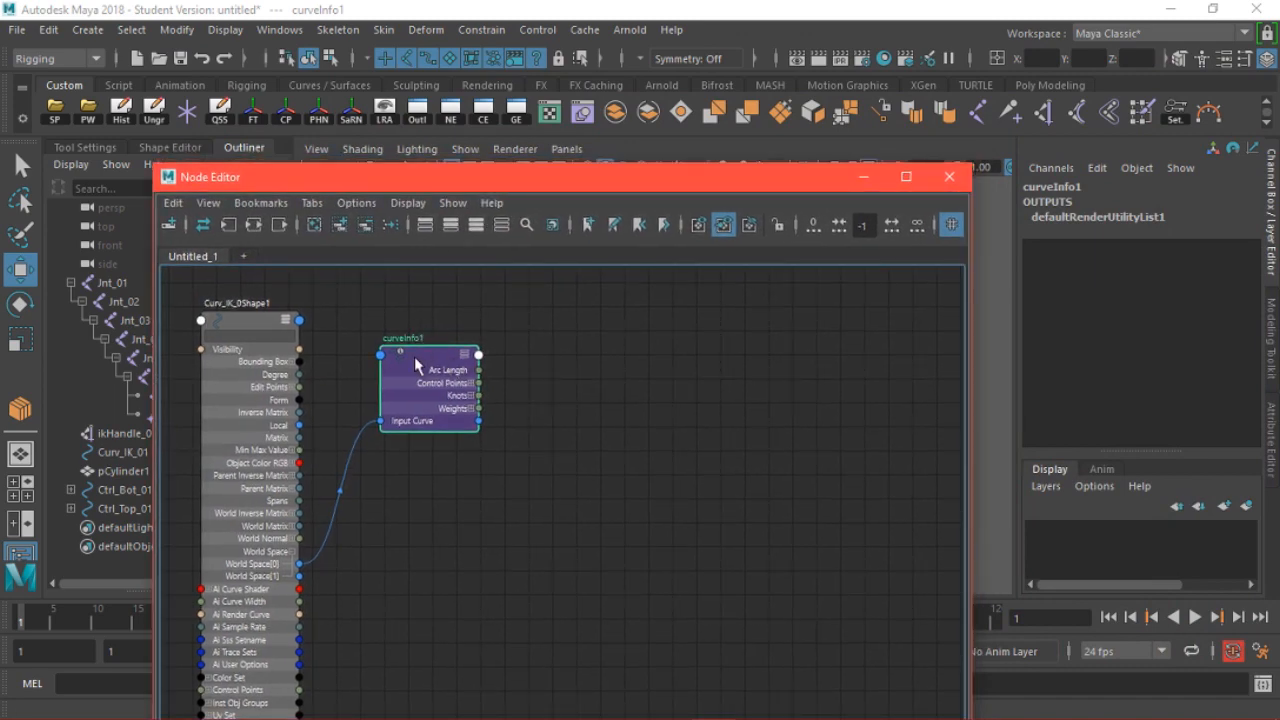
double_click(414, 356)
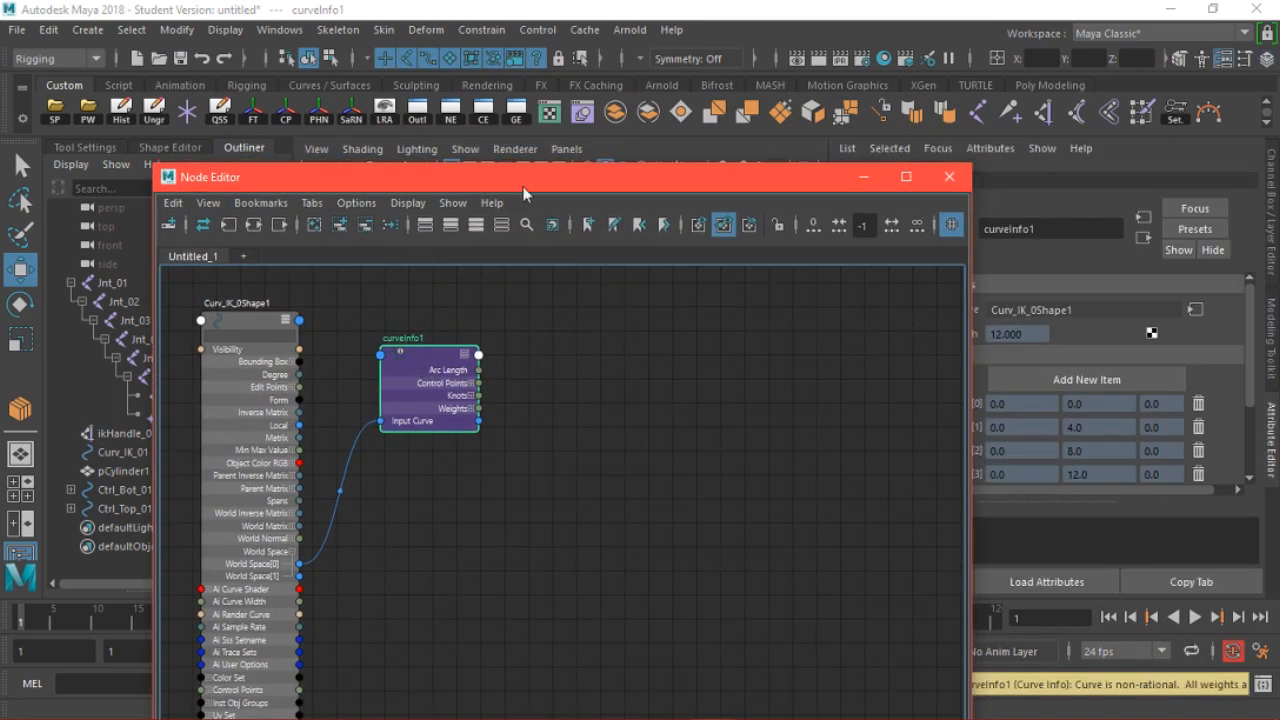
drag(532, 182, 470, 185)
drag(989, 332, 1022, 341)
click(724, 404)
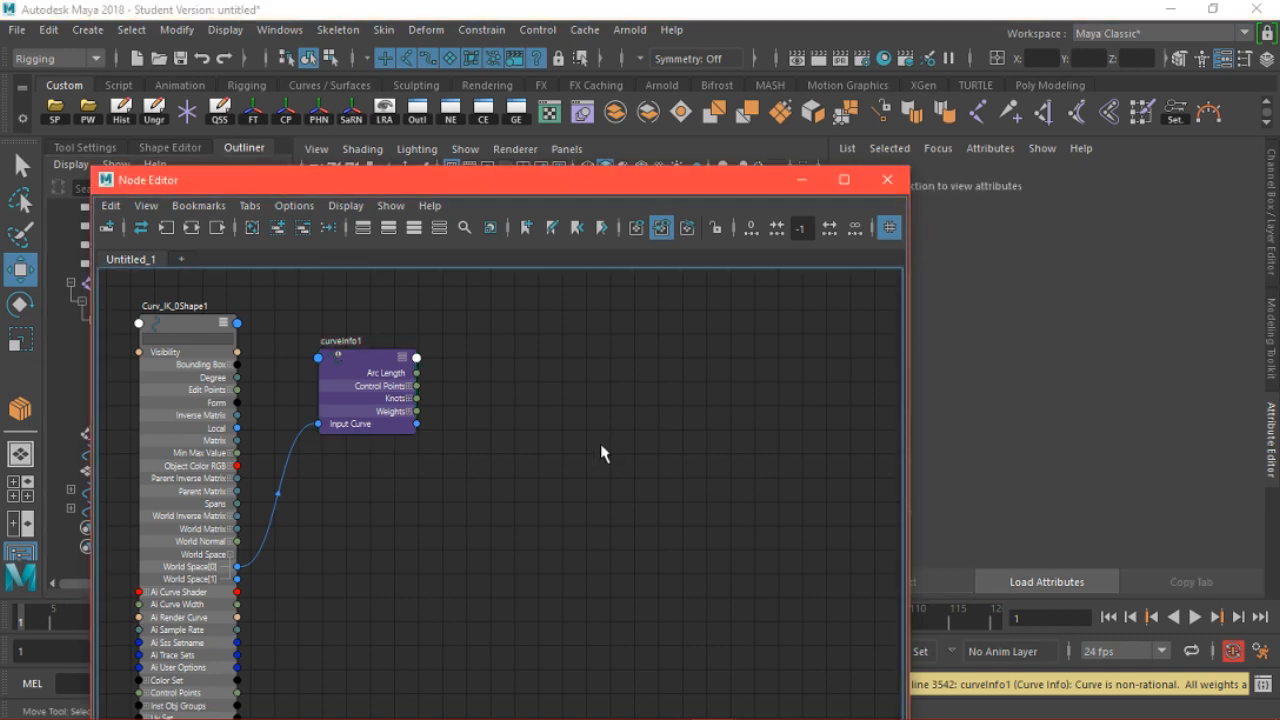
drag(403, 178, 724, 27)
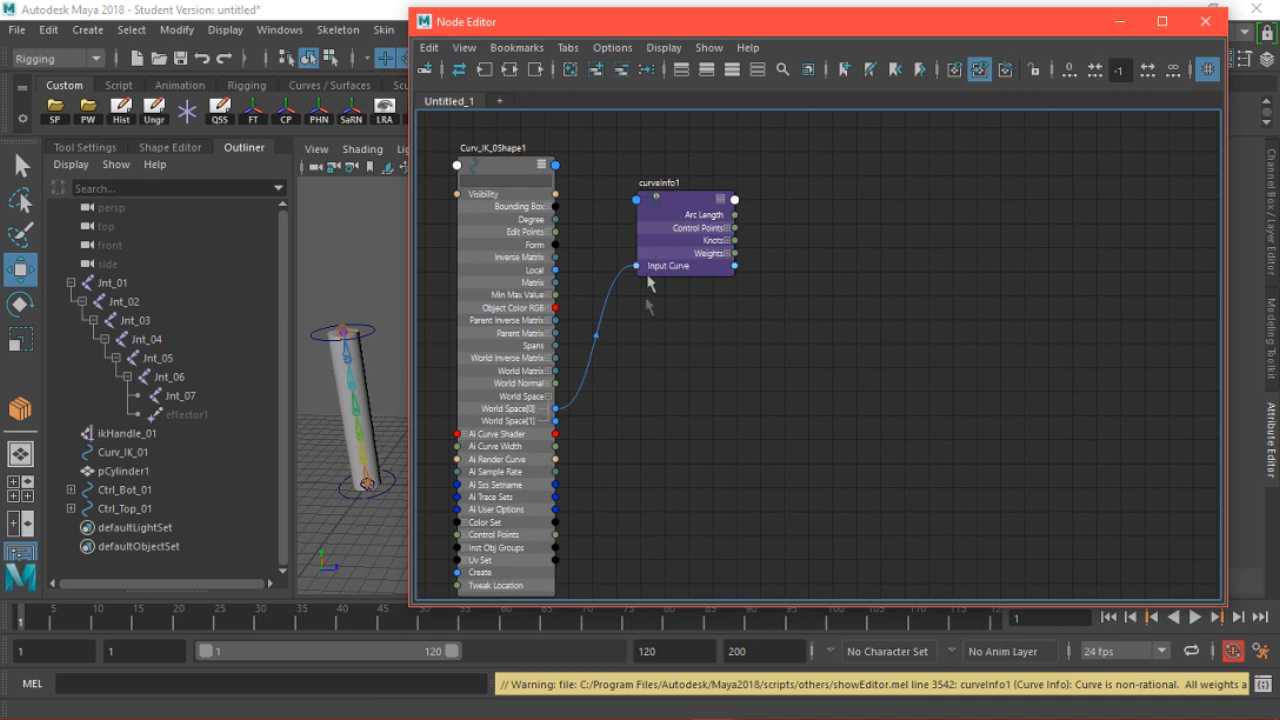
Collapse the Curv_IK_0Shape1 node to its compact view and place it level with curveInfo1 in the node graph
click(513, 163)
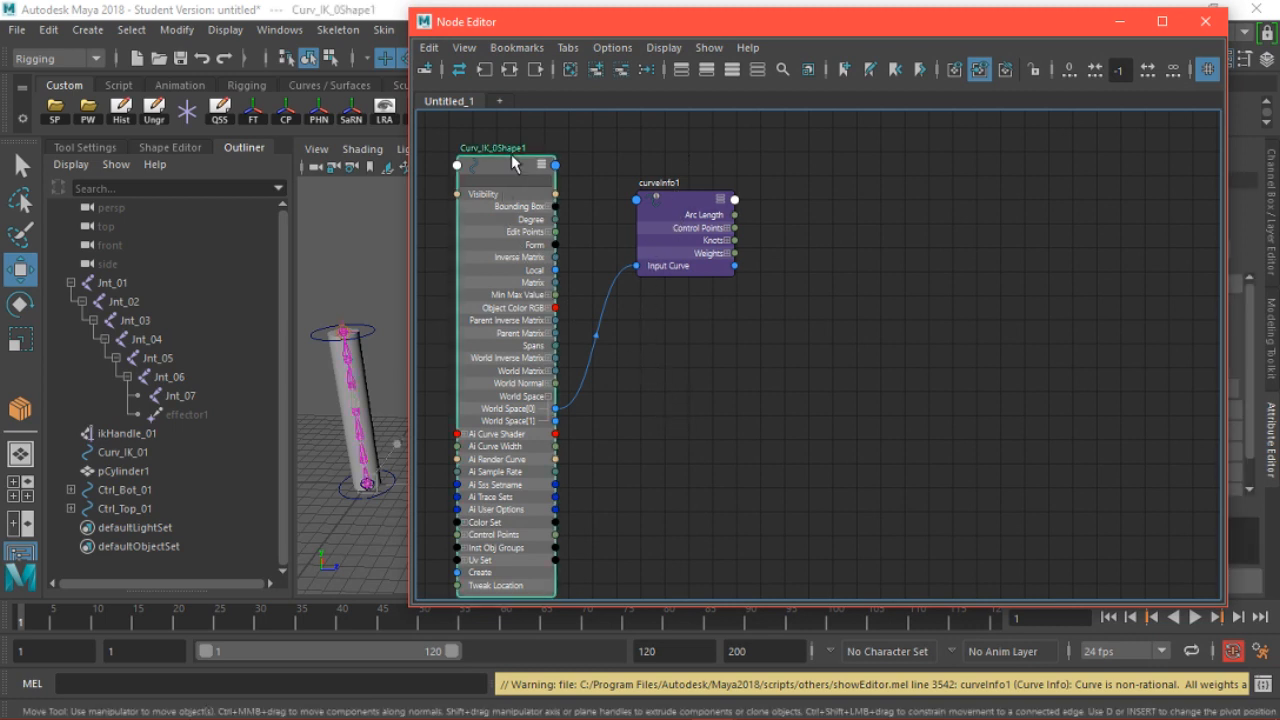
key(1)
click(648, 437)
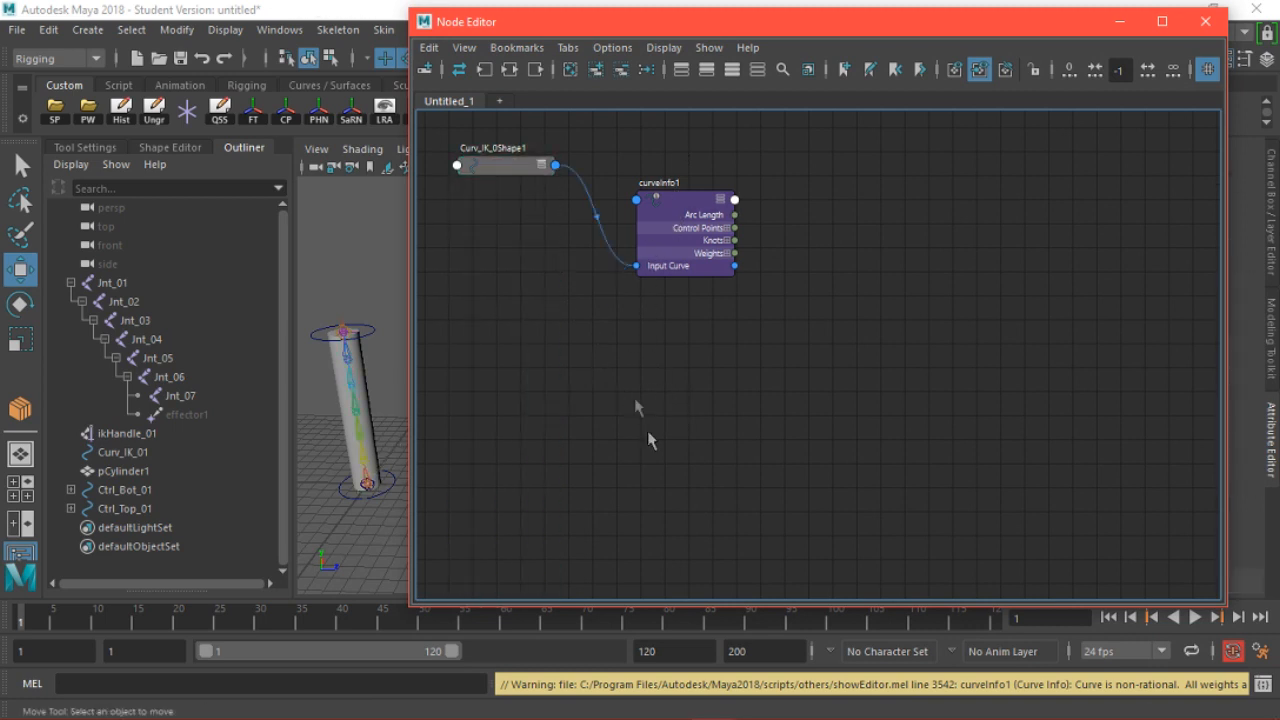
drag(519, 174, 513, 240)
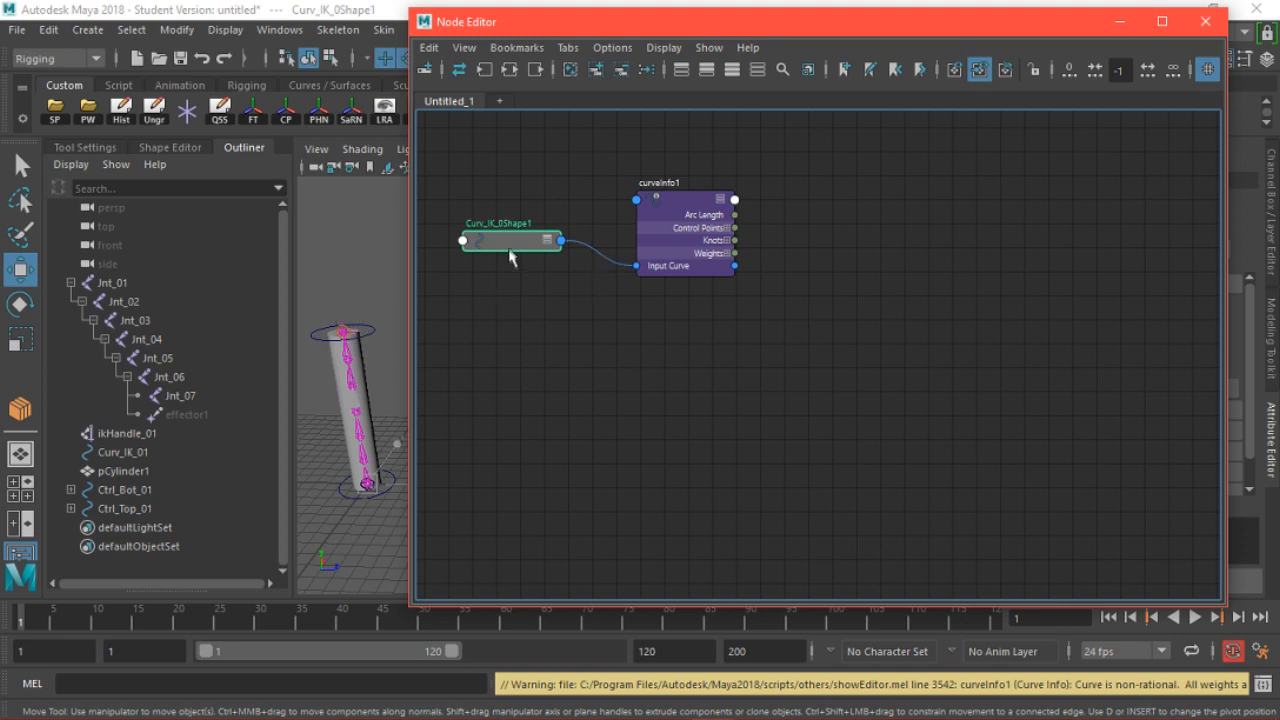
Clear the Node Editor from the rig and examine the arc length of curveInfo1 with the whole cylinder in view
drag(627, 28, 361, 476)
click(386, 650)
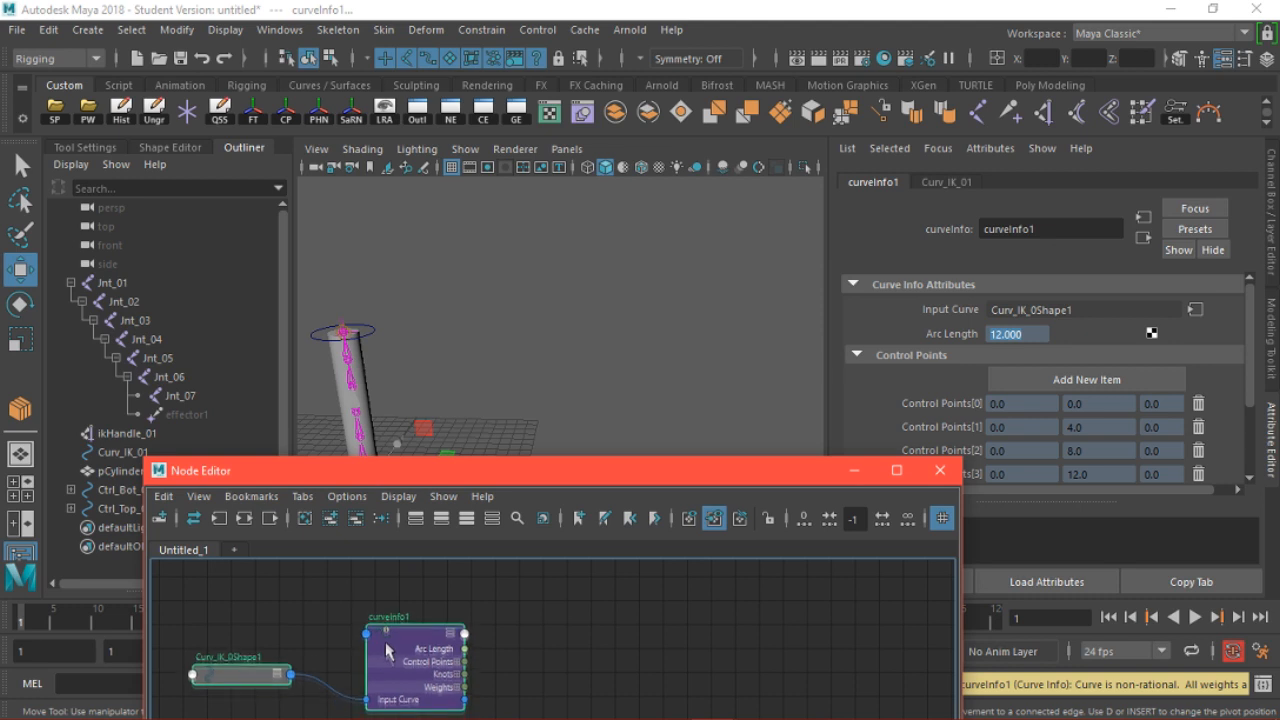
drag(386, 650, 386, 608)
click(252, 632)
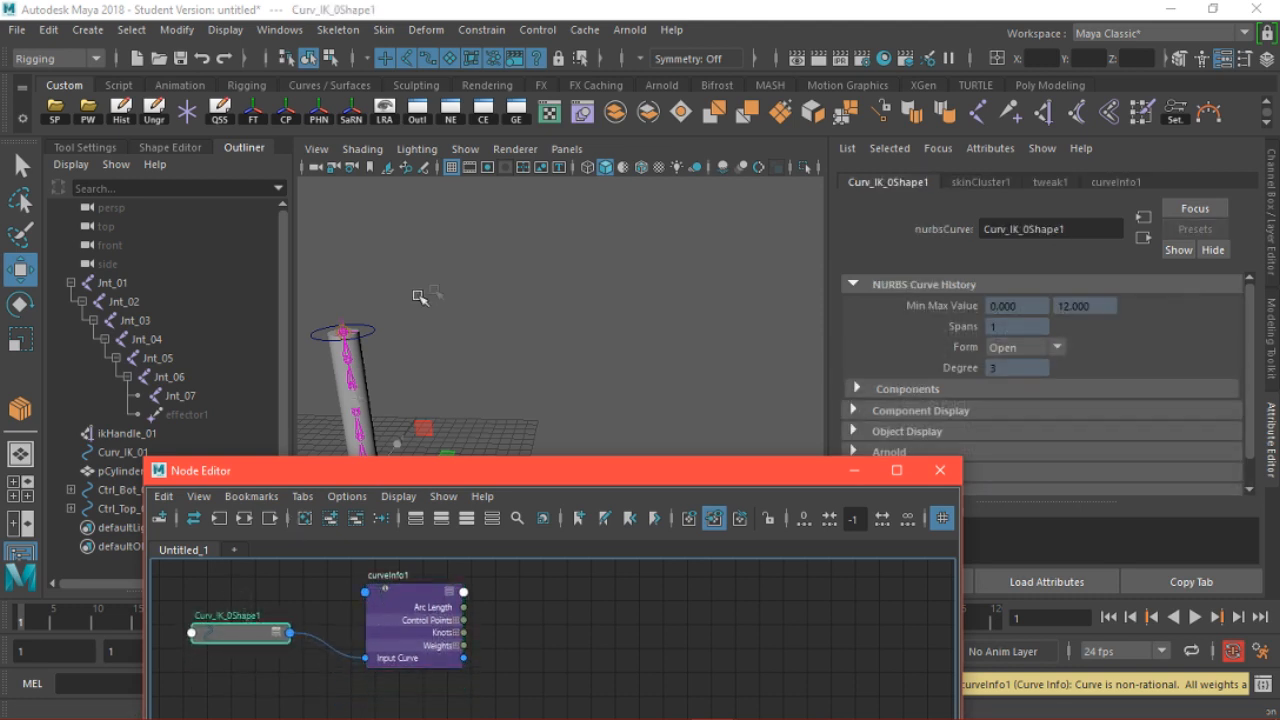
alt+drag(523, 337, 596, 385)
click(372, 610)
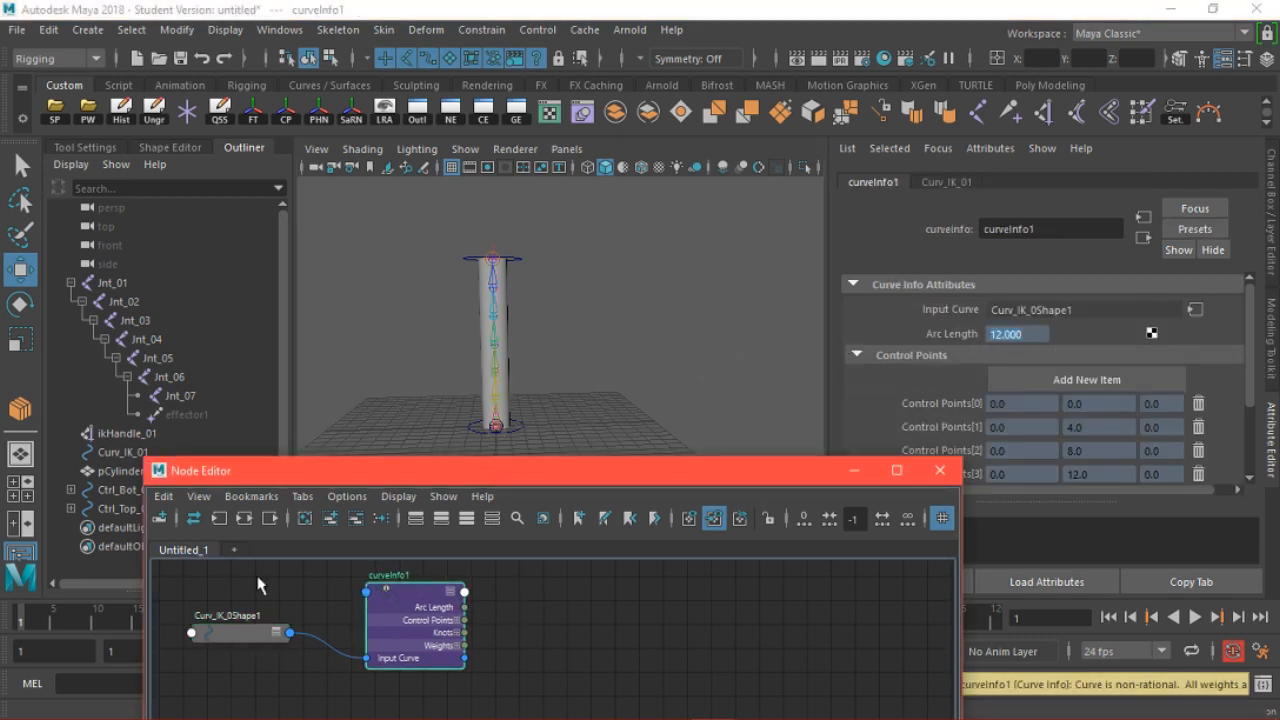
Lower Ctrl_Top_01 to about the middle of the cylinder and check the arc length of curveInfo1
click(519, 258)
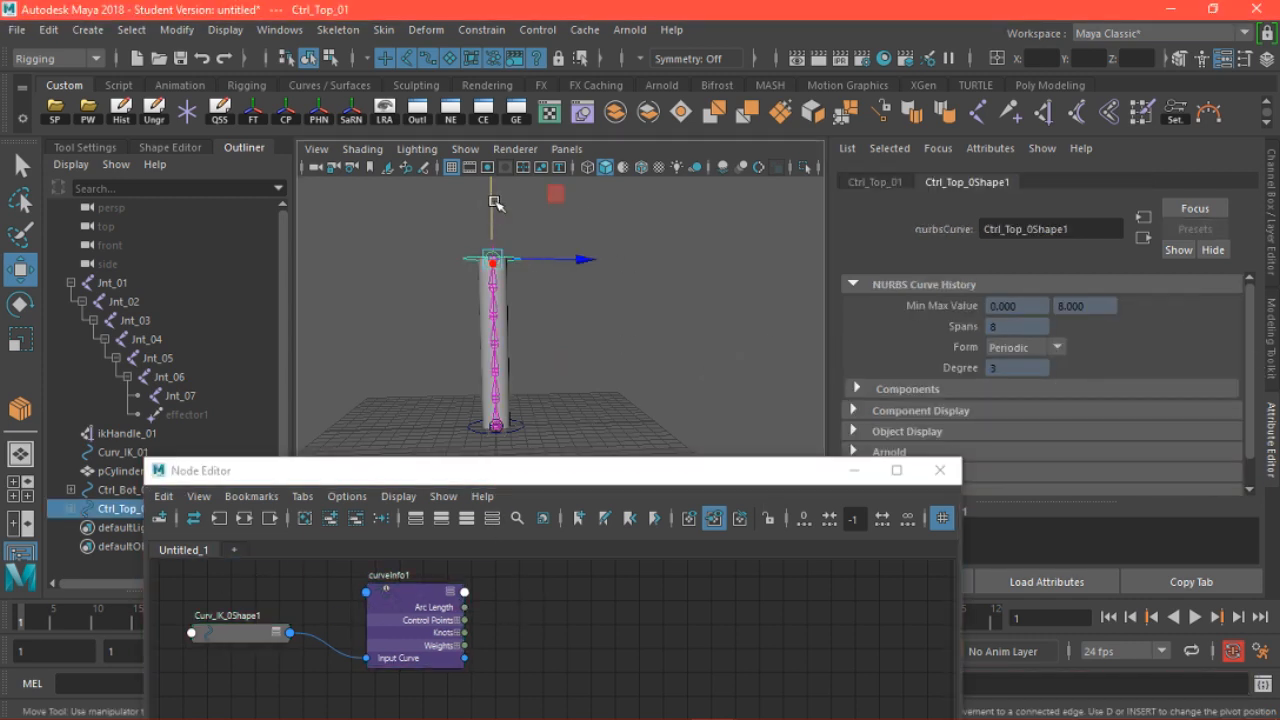
click(414, 591)
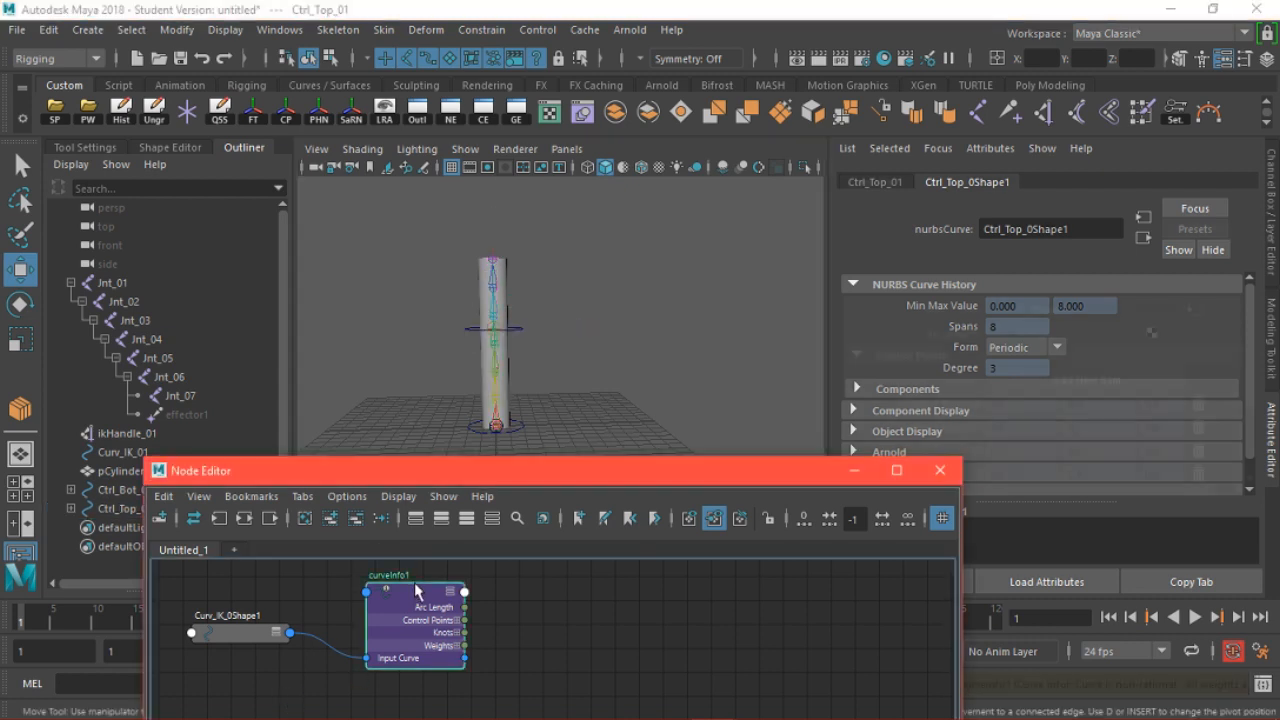
drag(993, 338, 1038, 341)
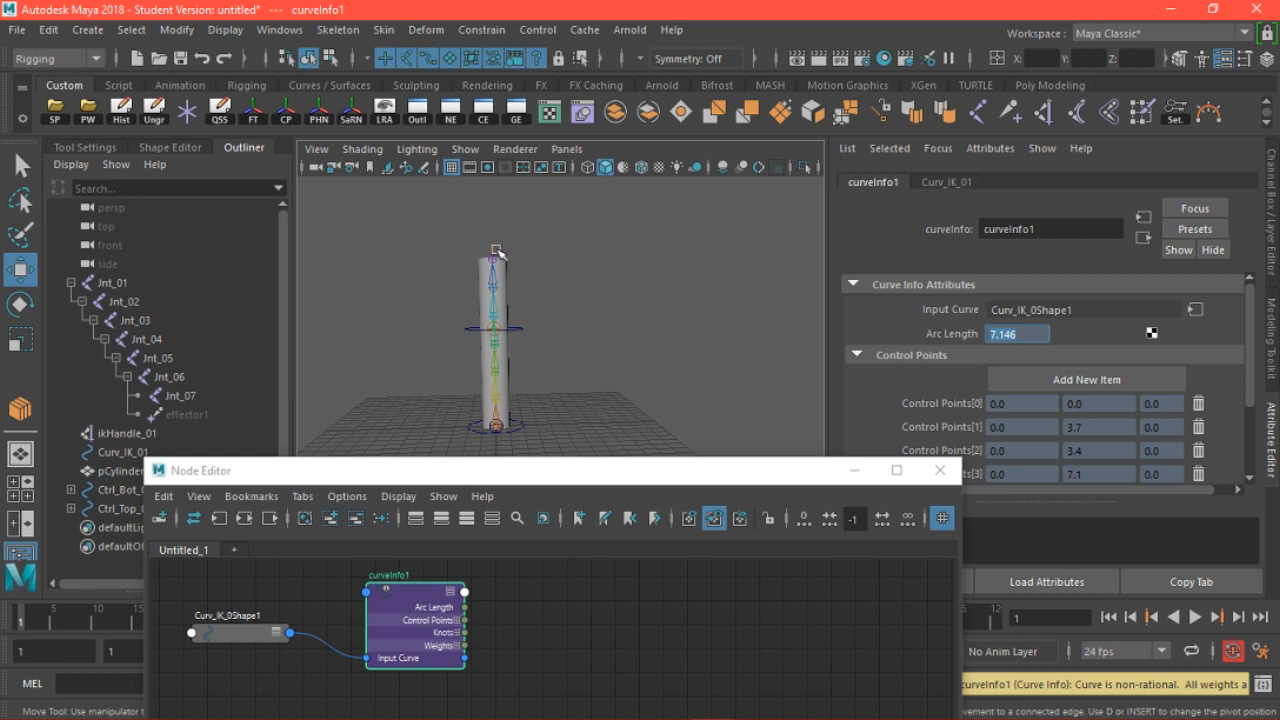
Raise Ctrl_Top_01 well above the cylinder and check the arc length of curveInfo1 again
click(520, 331)
drag(491, 265, 490, 140)
click(392, 598)
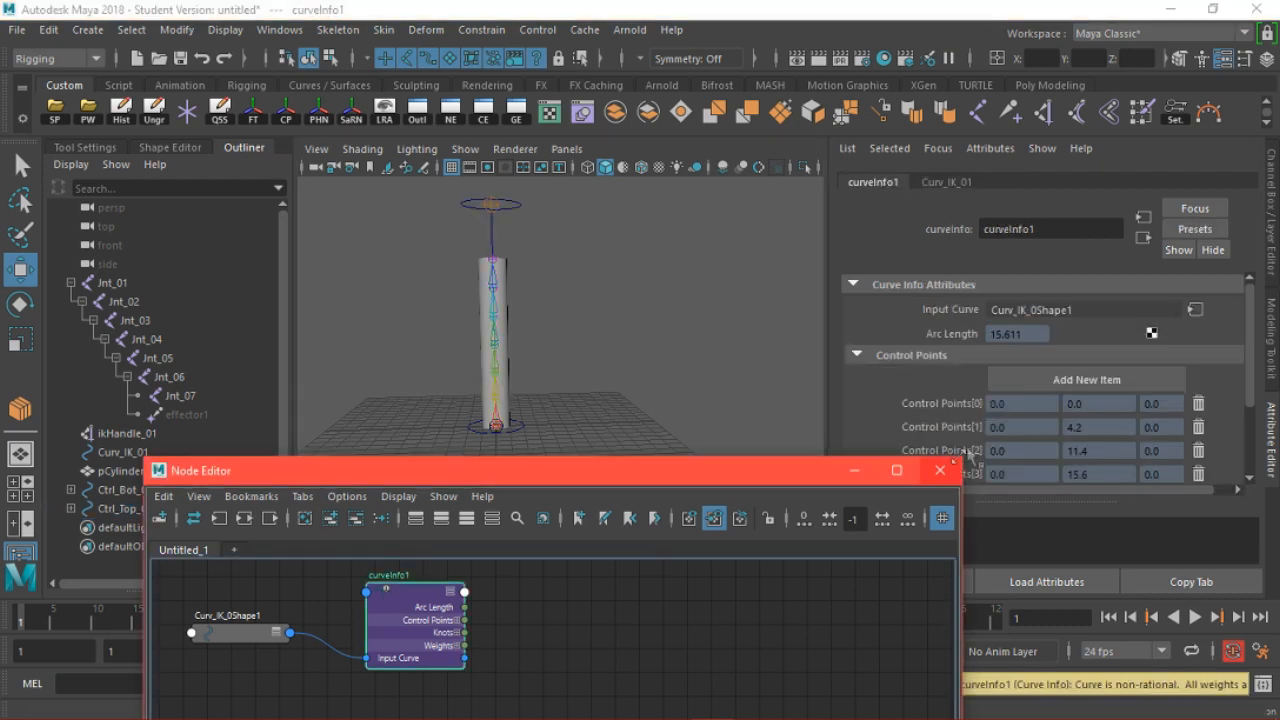
Undo the test moves of Ctrl_Top_01
click(587, 248)
key(ctrl+z)
key(ctrl+z)
key(ctrl+z)
key(ctrl+z)
key(ctrl+z)
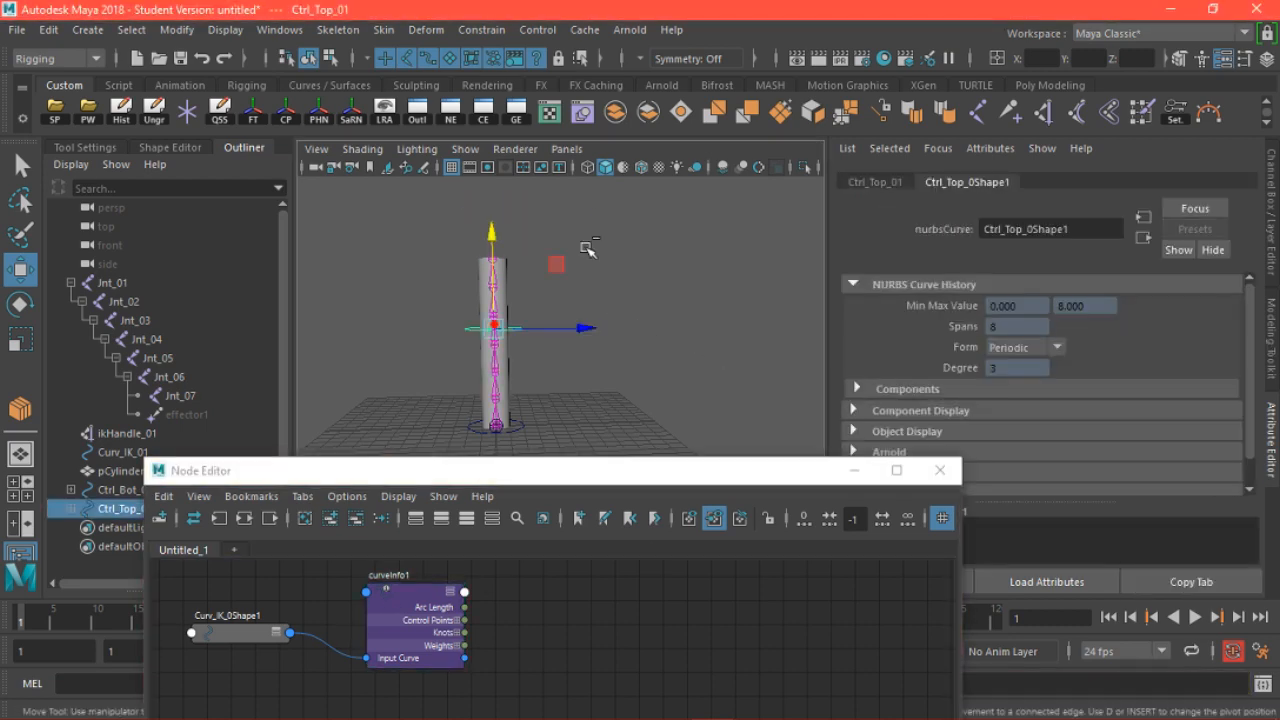
key(shift+z)
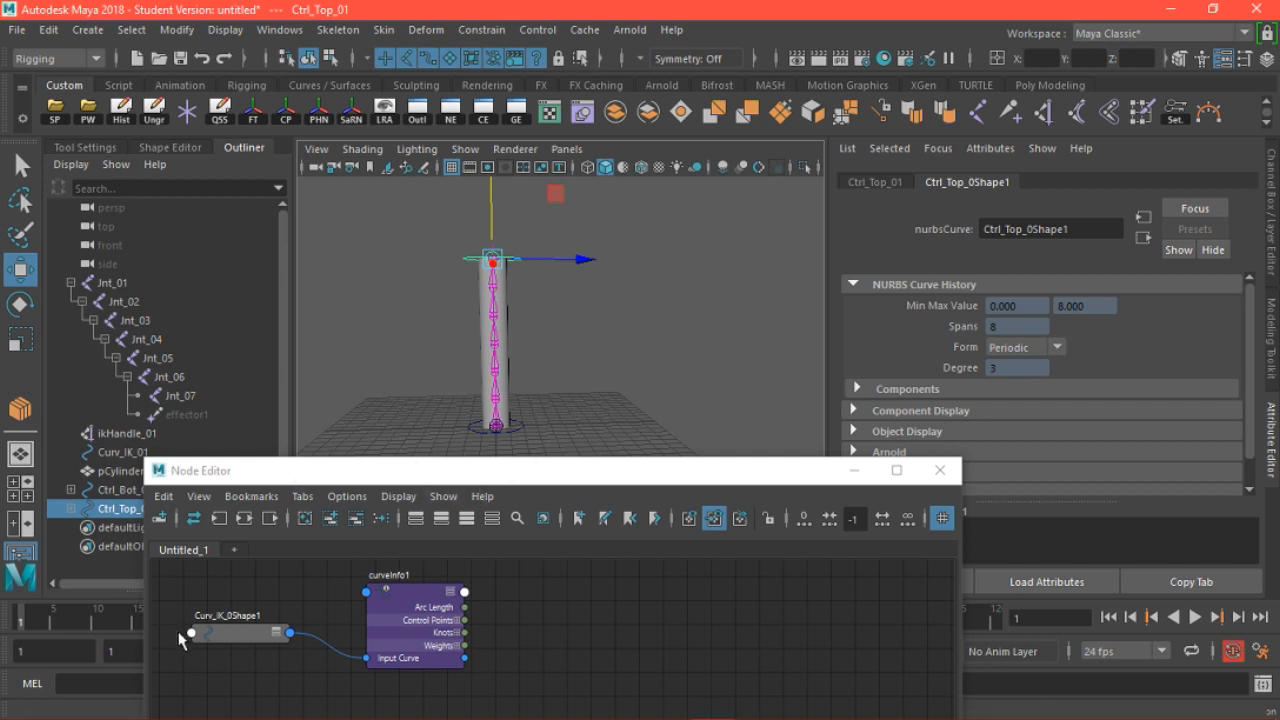
Align the Curv_IK_0Shape1 node with the Input Curve attribute of curveInfo1 so the connection runs straight
drag(250, 476, 343, 423)
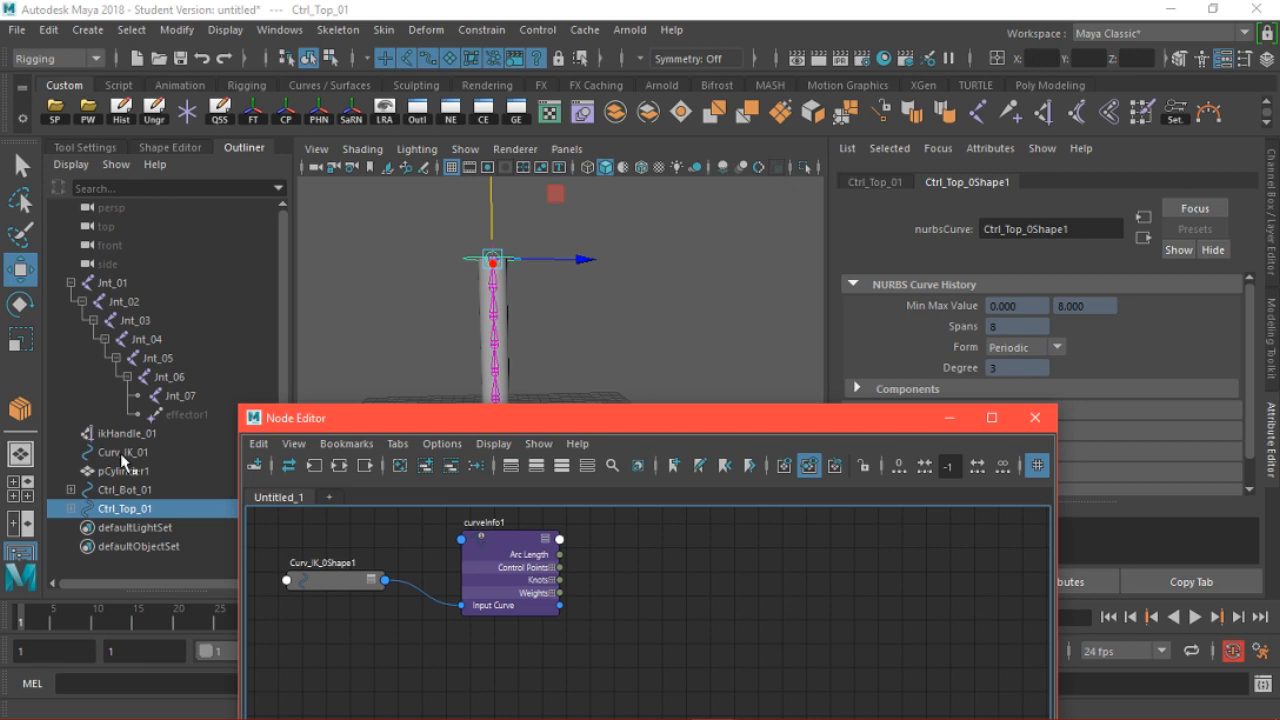
drag(359, 426, 175, 379)
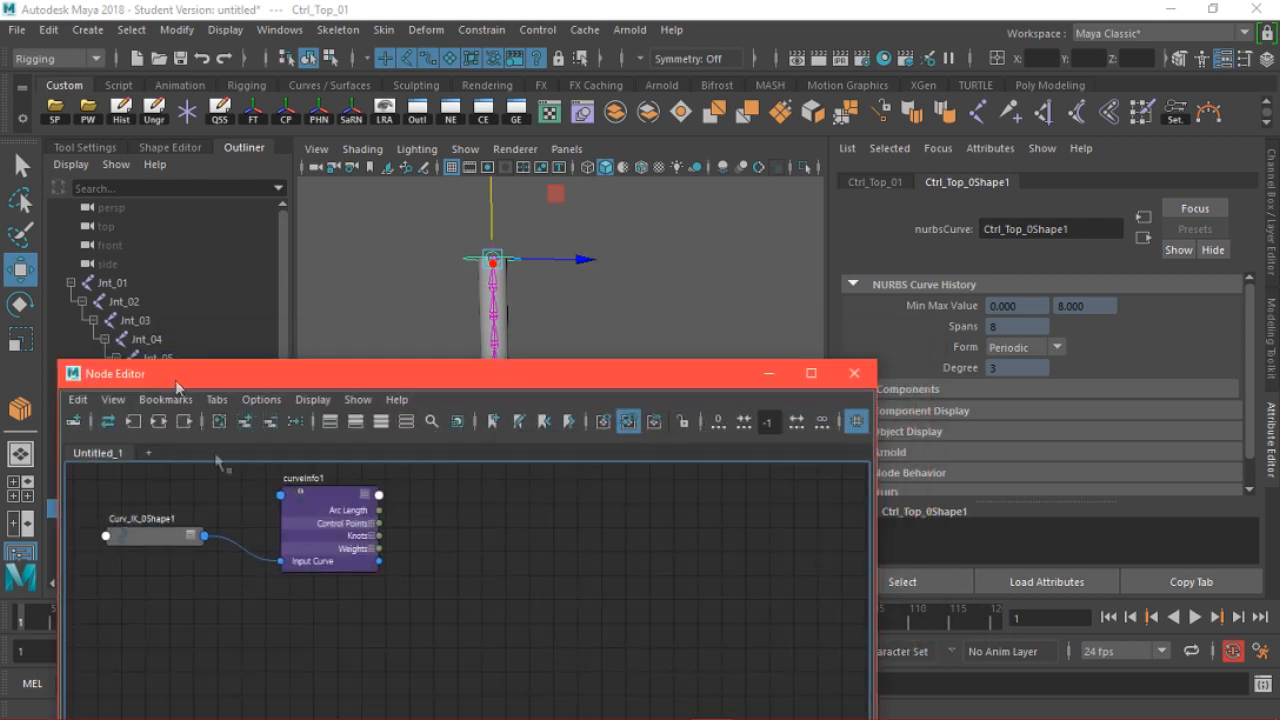
drag(140, 536, 148, 567)
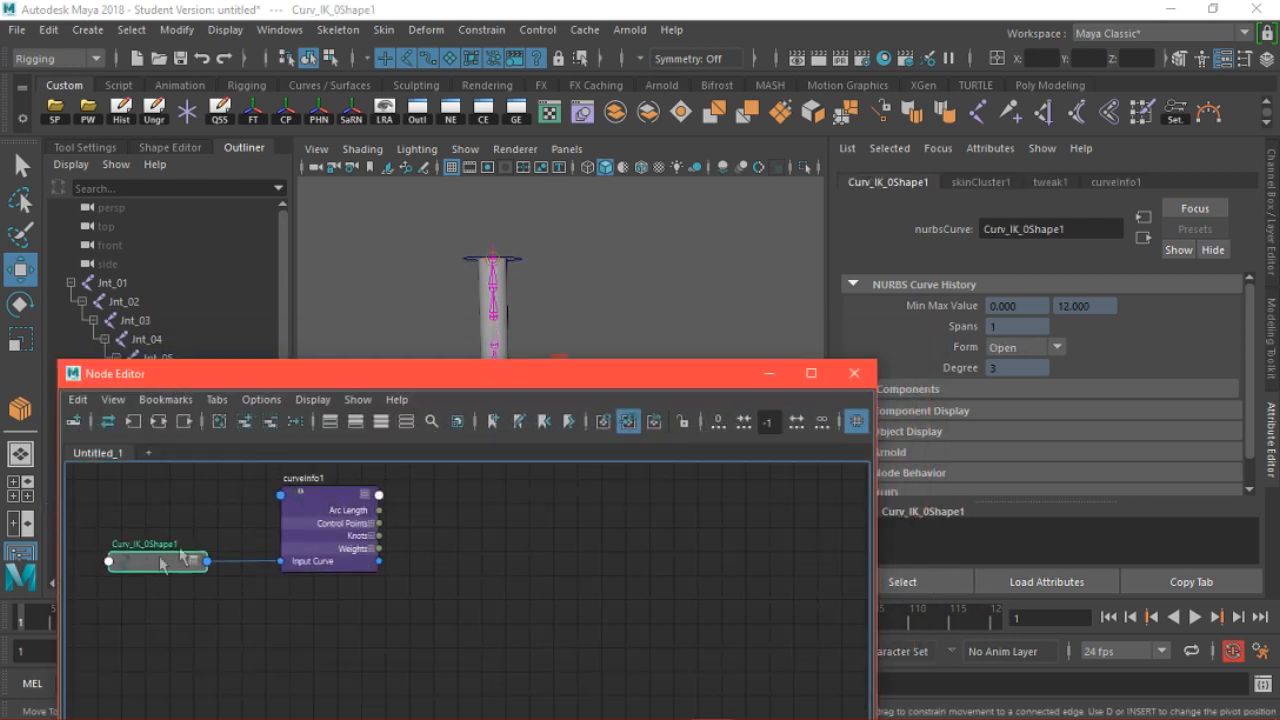
Examine the Arc Length value of curveInfo1 with the rig and its attributes in view
click(352, 495)
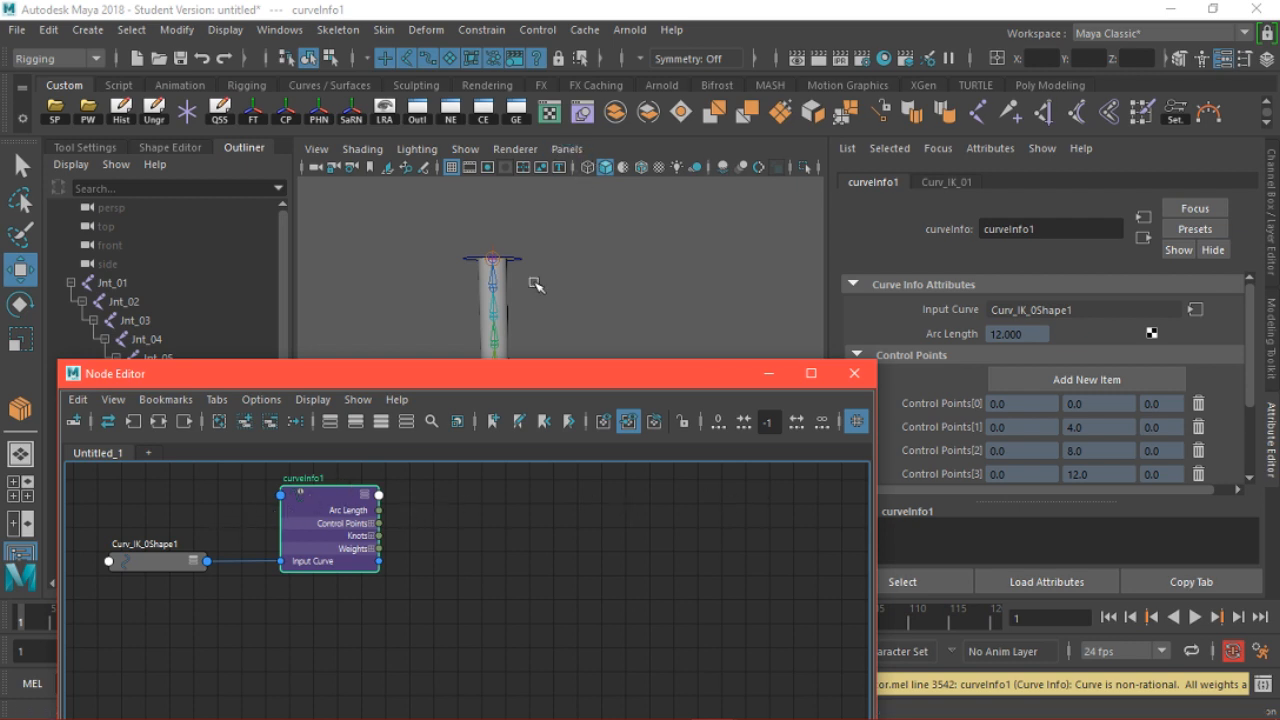
click(1040, 333)
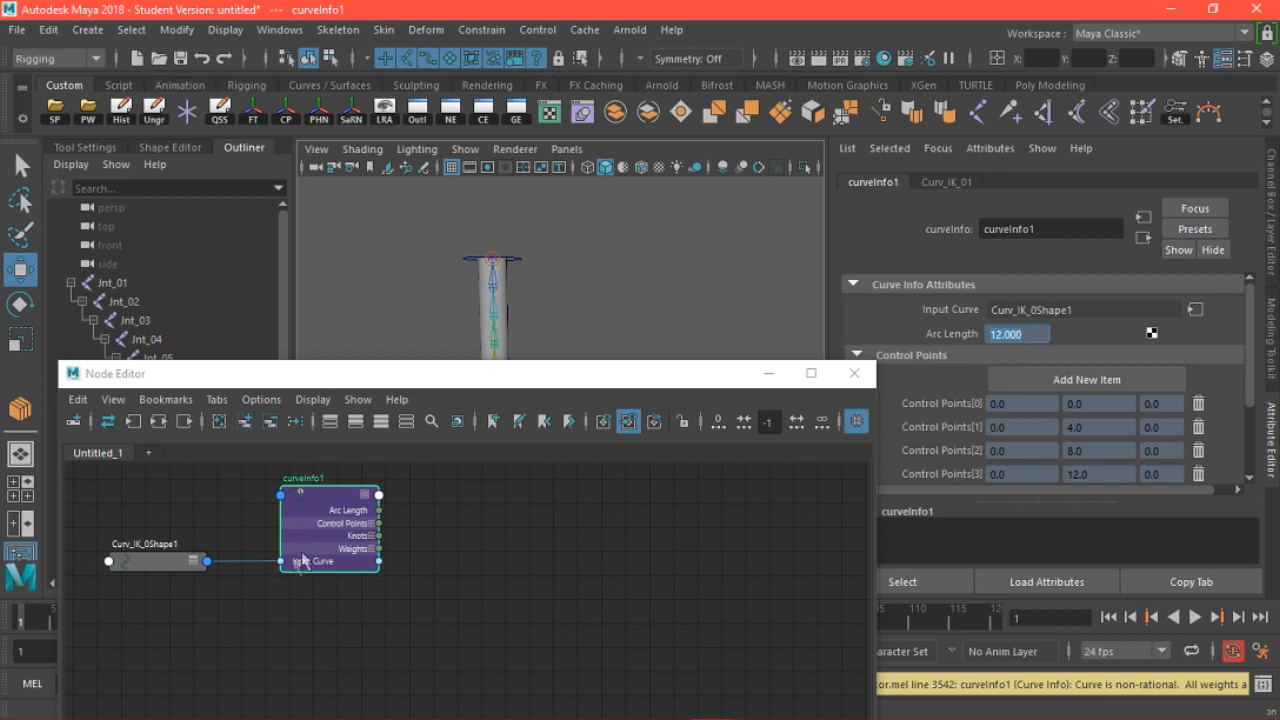
drag(390, 378, 654, 446)
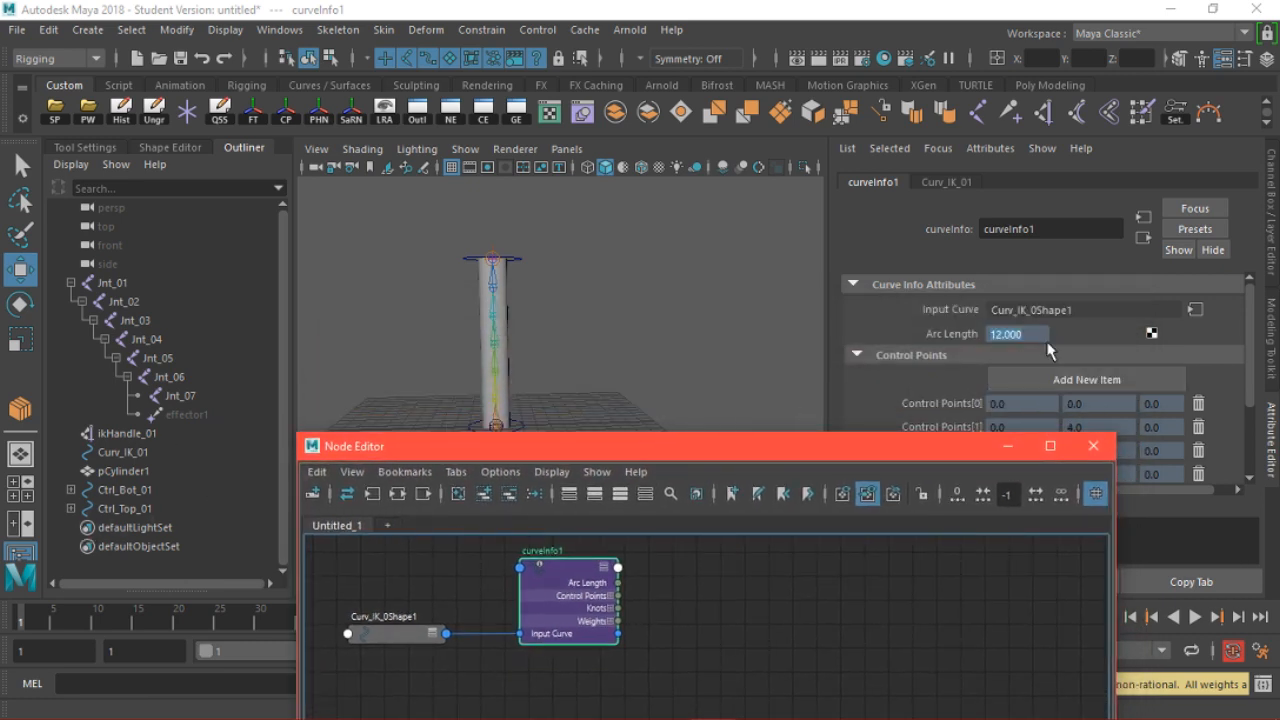
drag(475, 454, 553, 443)
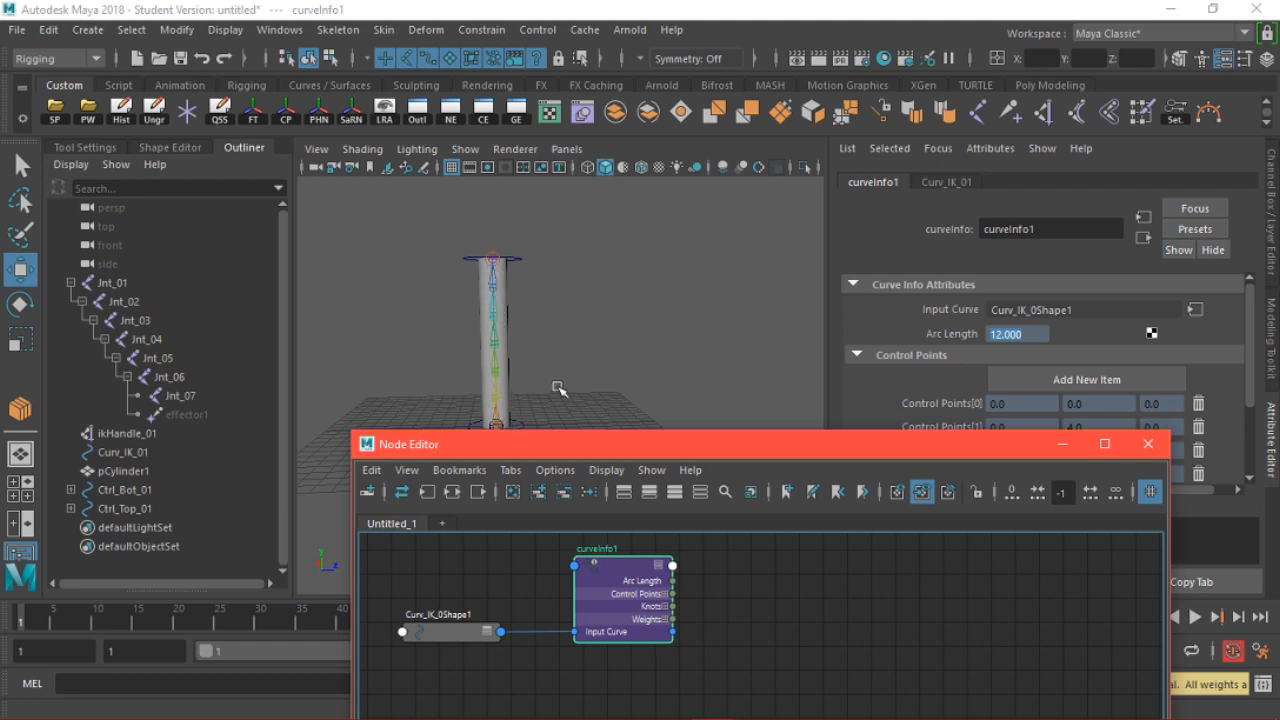
drag(674, 450, 640, 447)
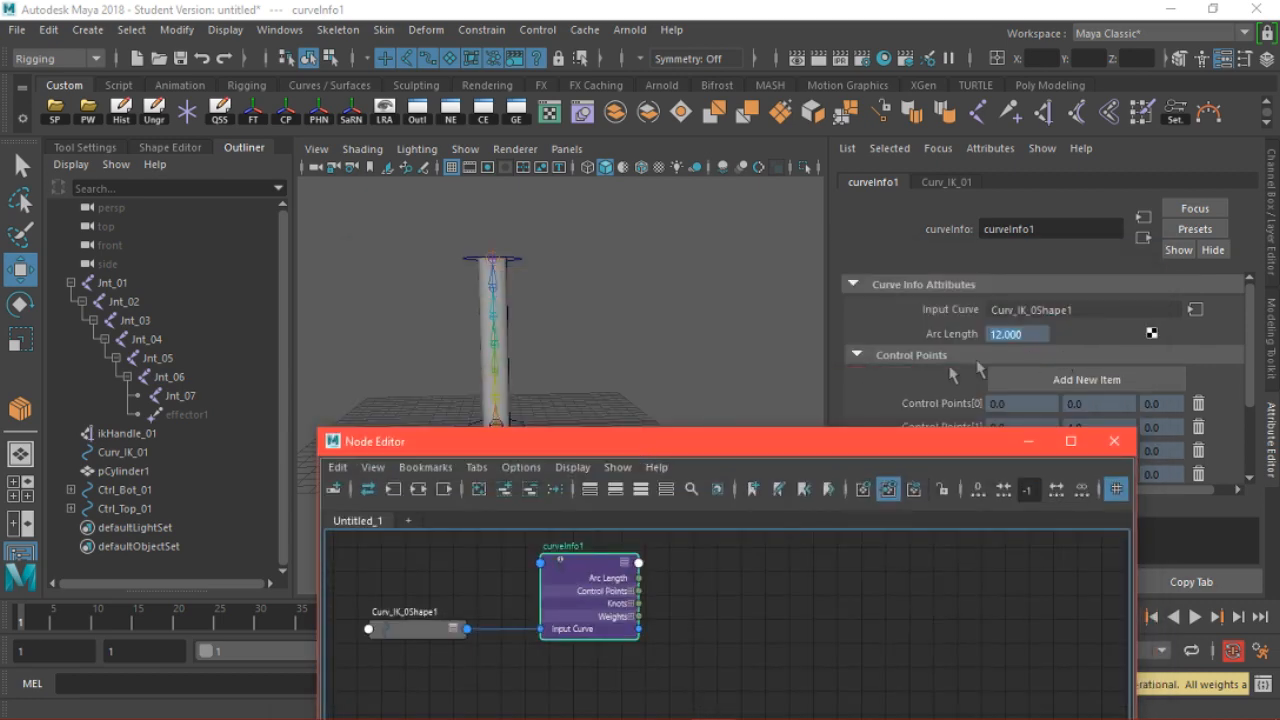
Create a multiplyDivide node and place it on the free output side of curveInfo1 in the node graph
drag(686, 456, 762, 33)
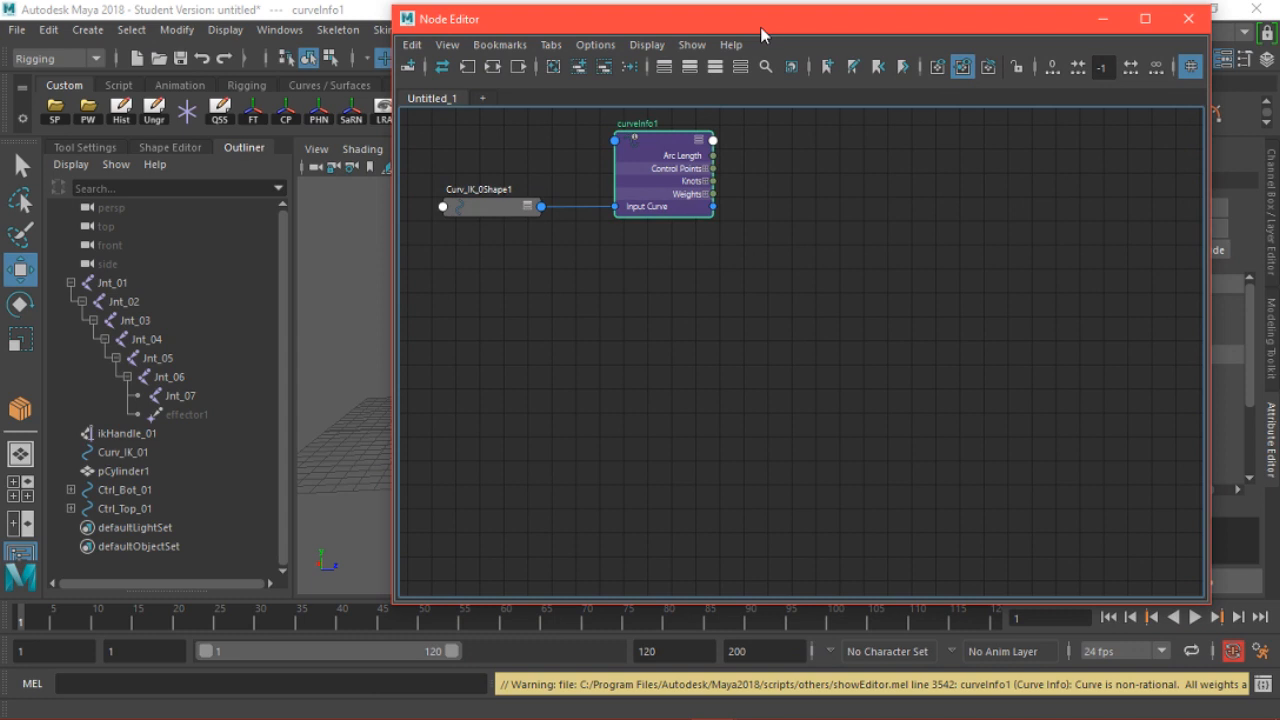
alt+middle_drag(752, 387, 708, 503)
alt+right_drag(643, 503, 648, 465)
alt+middle_drag(648, 465, 700, 400)
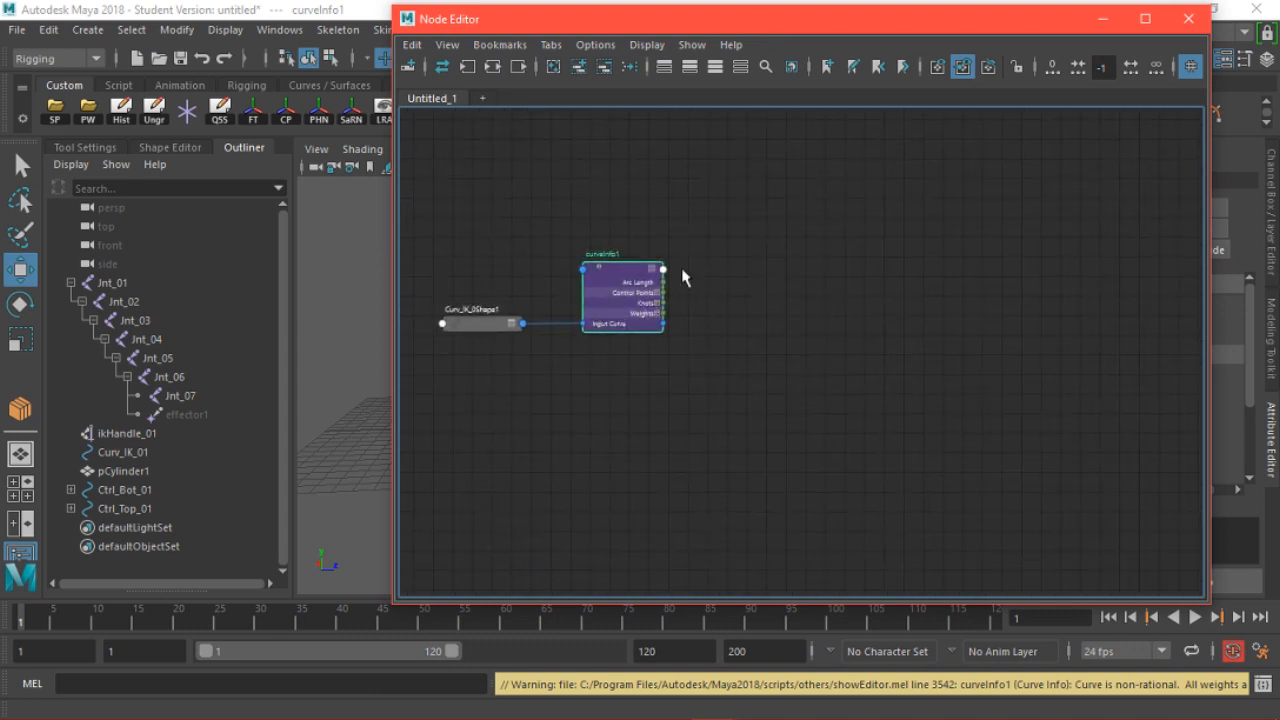
scroll(681, 268, up, 2)
drag(694, 25, 373, 84)
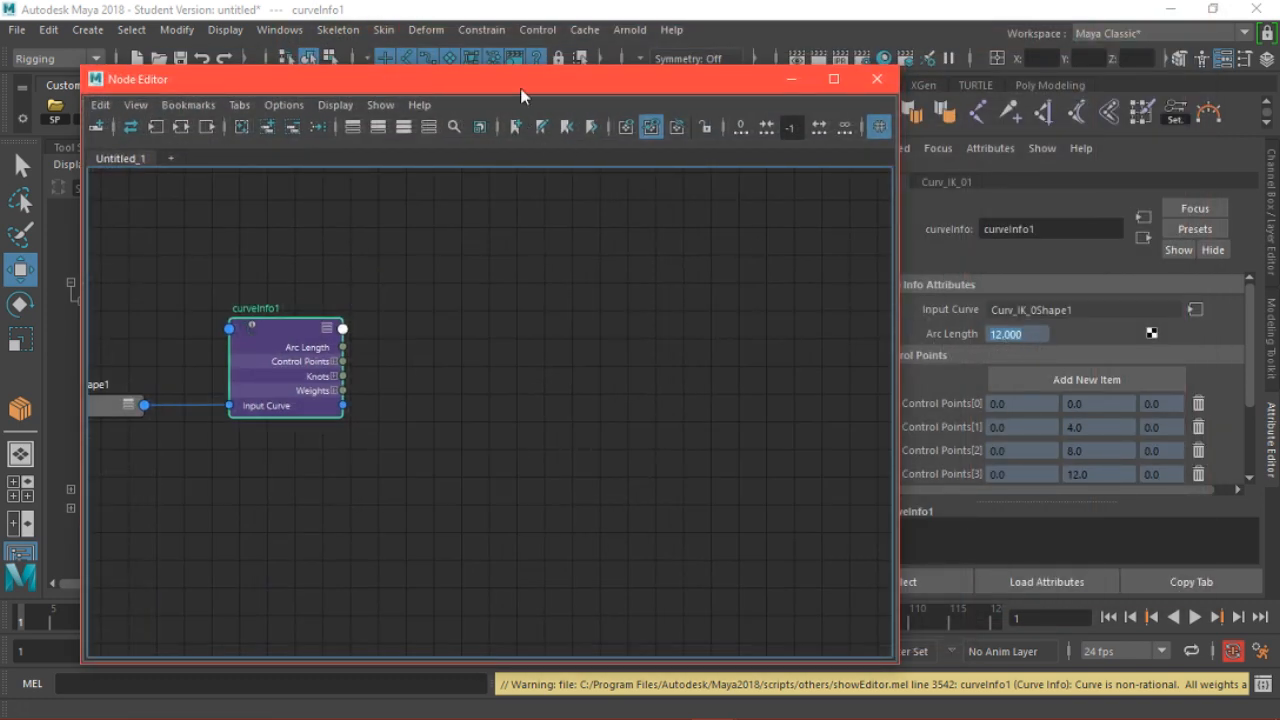
drag(537, 78, 863, 14)
key(Tab)
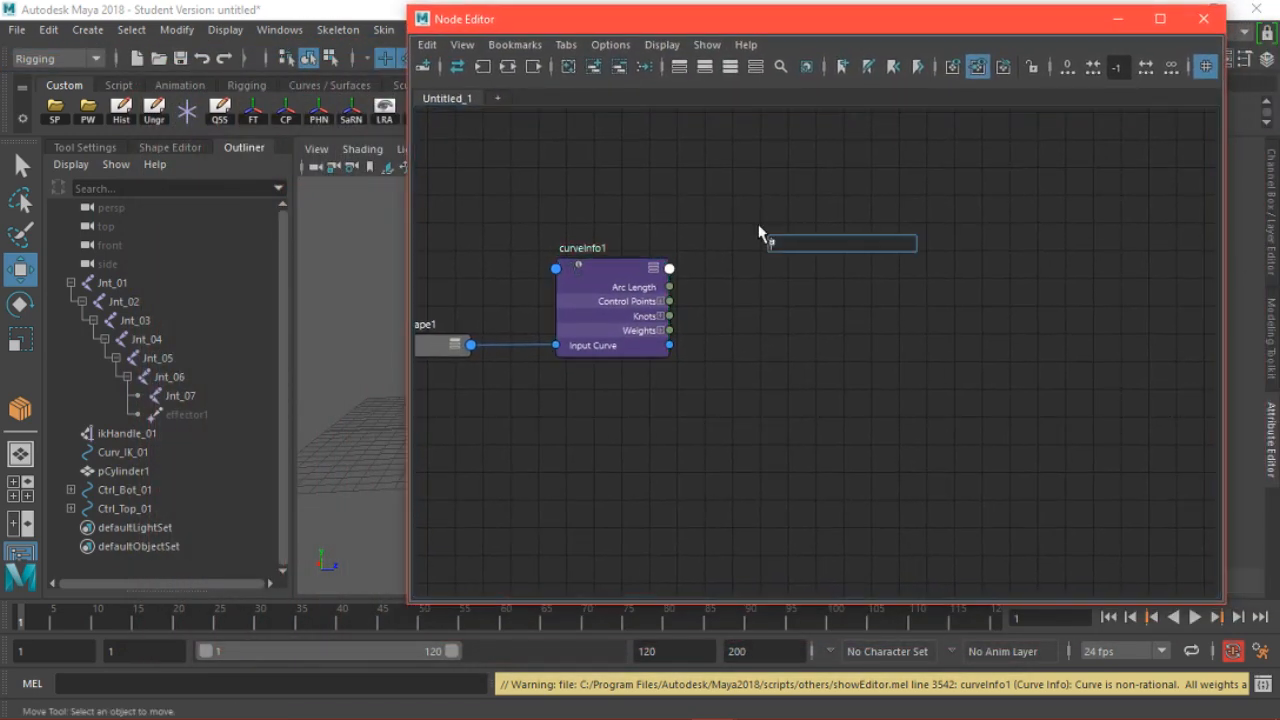
text(multi)
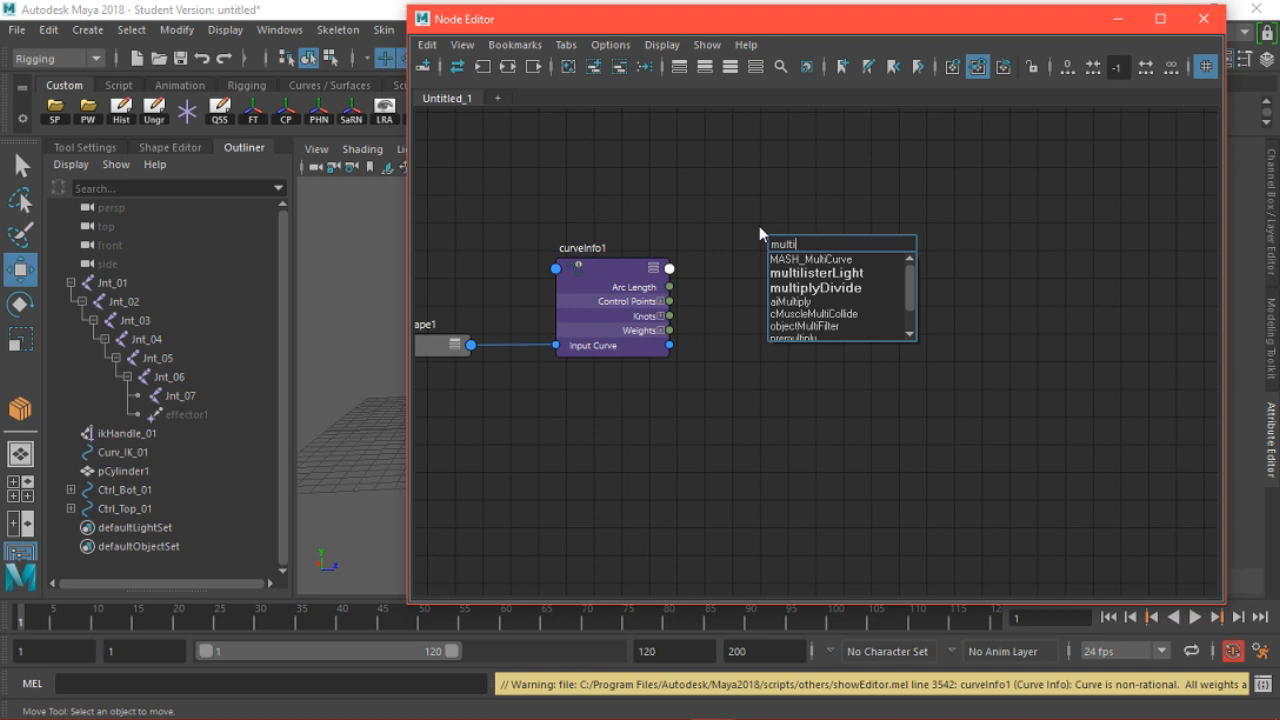
click(846, 288)
drag(842, 262, 865, 212)
Show all attributes of multiplyDivide1, expand its Input 1 and Input 2, and position it above curveInfo1
key(3)
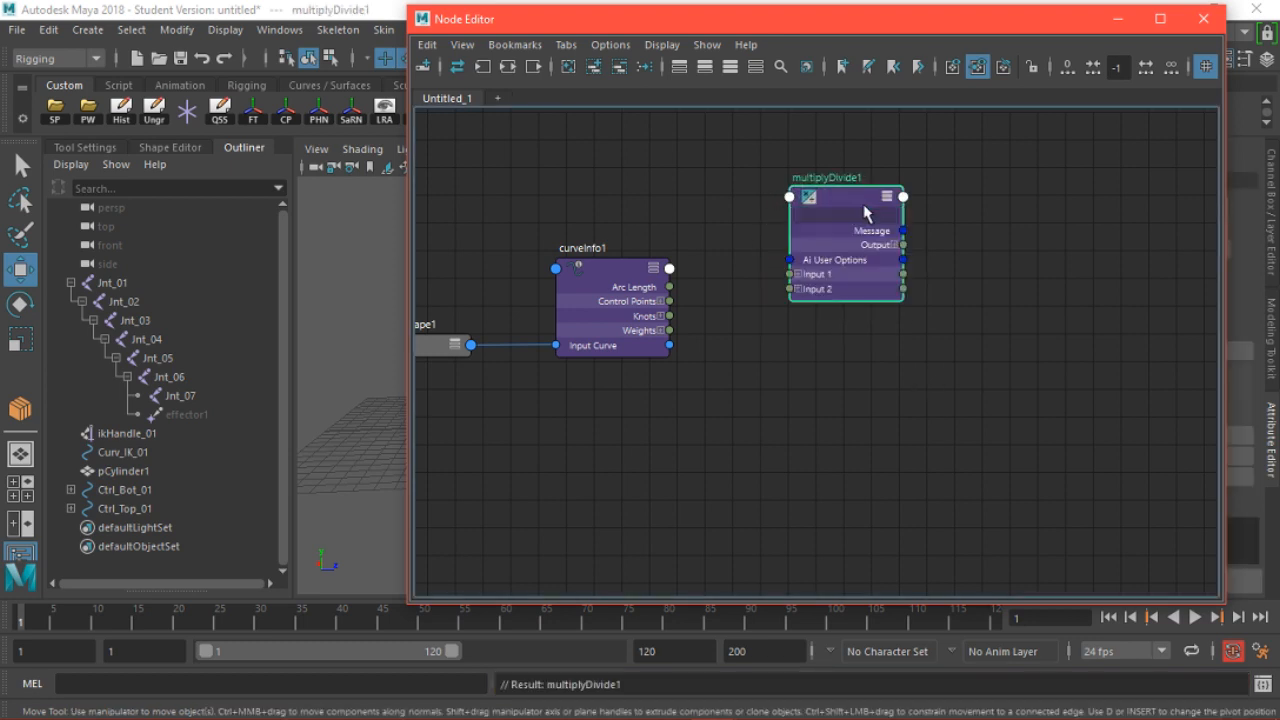
click(797, 274)
click(797, 332)
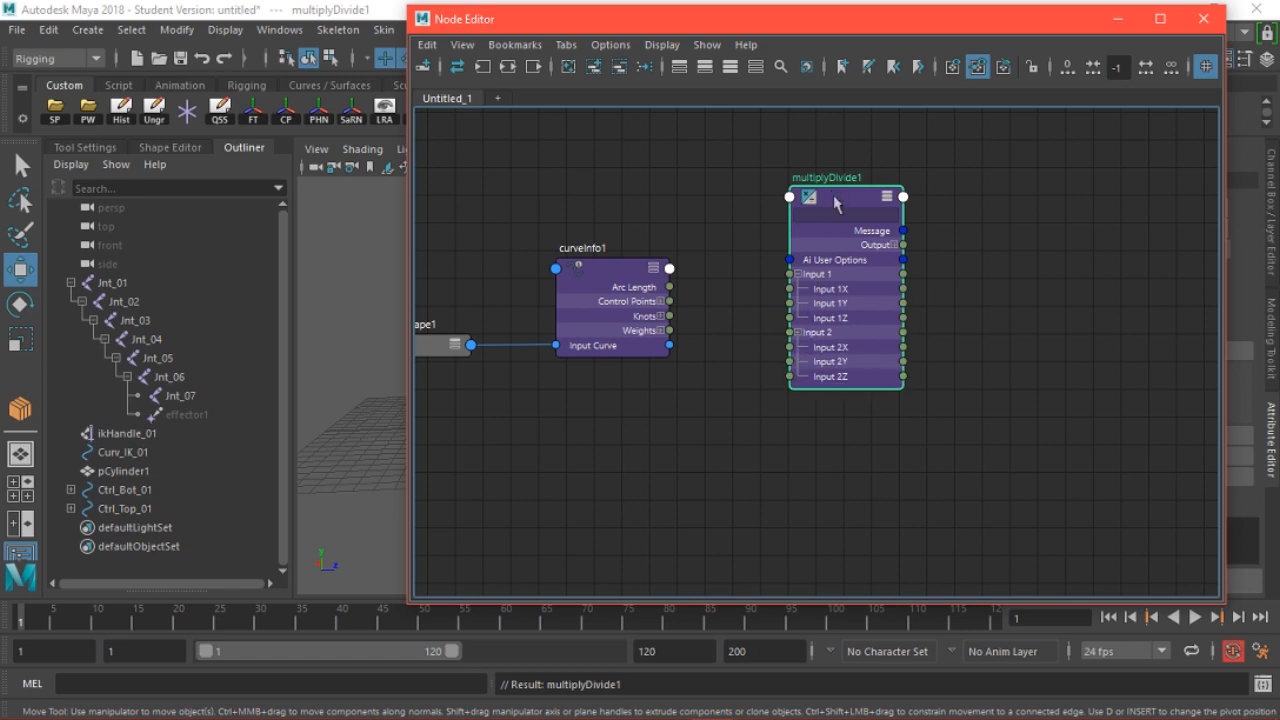
drag(848, 241, 840, 187)
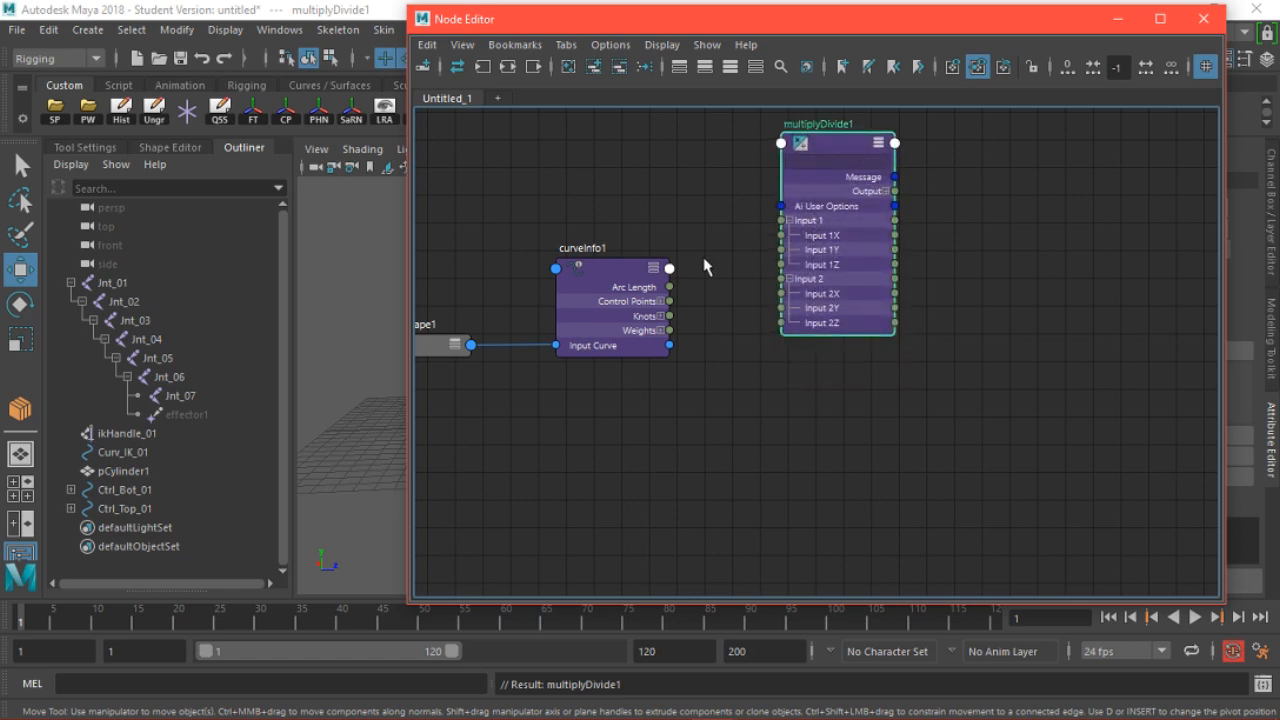
middle_drag(704, 266, 703, 386)
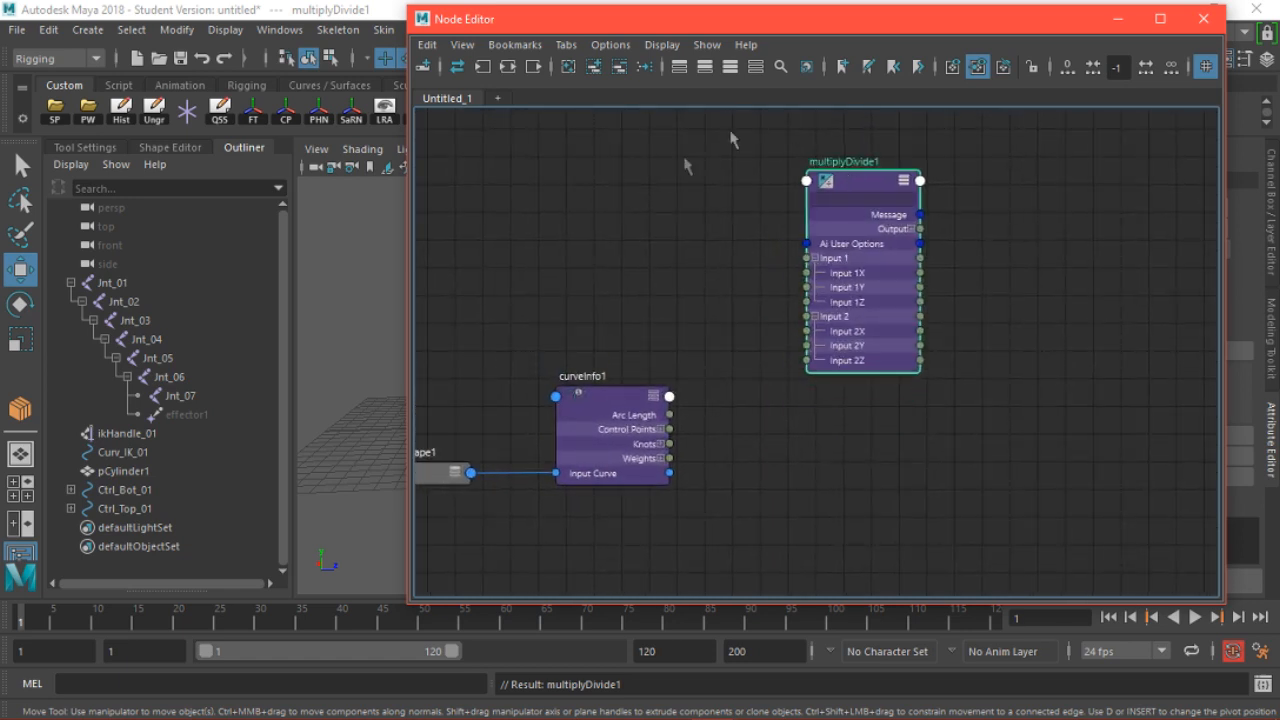
Raise Ctrl_Top_01 above the cylinder, stretching the IK curve to about 16.9 units, and inspect the joint chain
drag(598, 22, 719, 346)
click(520, 263)
drag(494, 214, 494, 141)
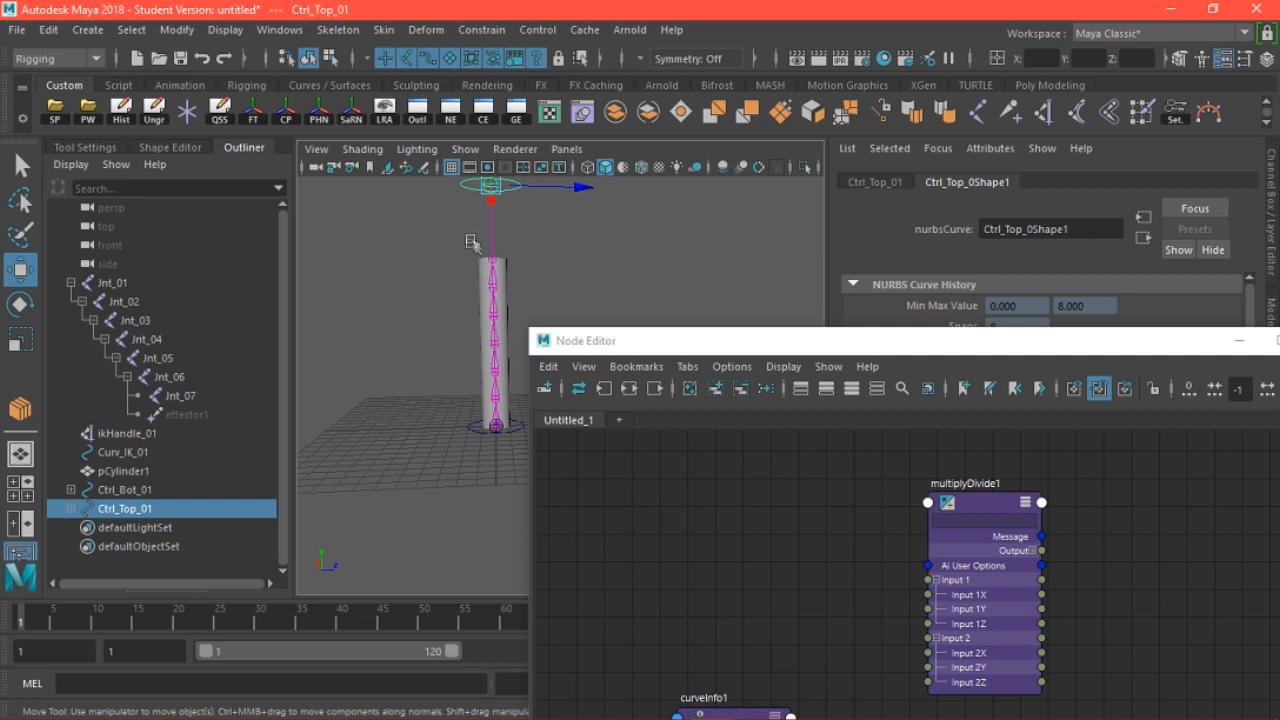
scroll(481, 305, up, 6)
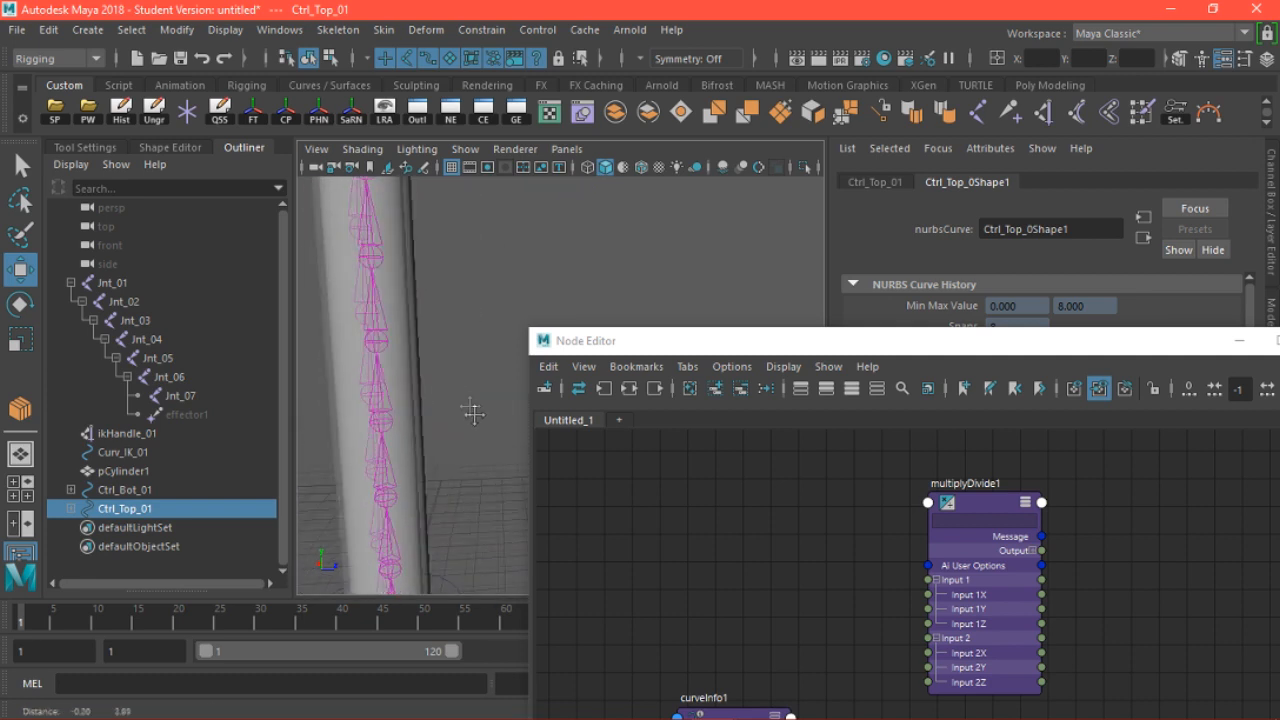
scroll(391, 414, down, 3)
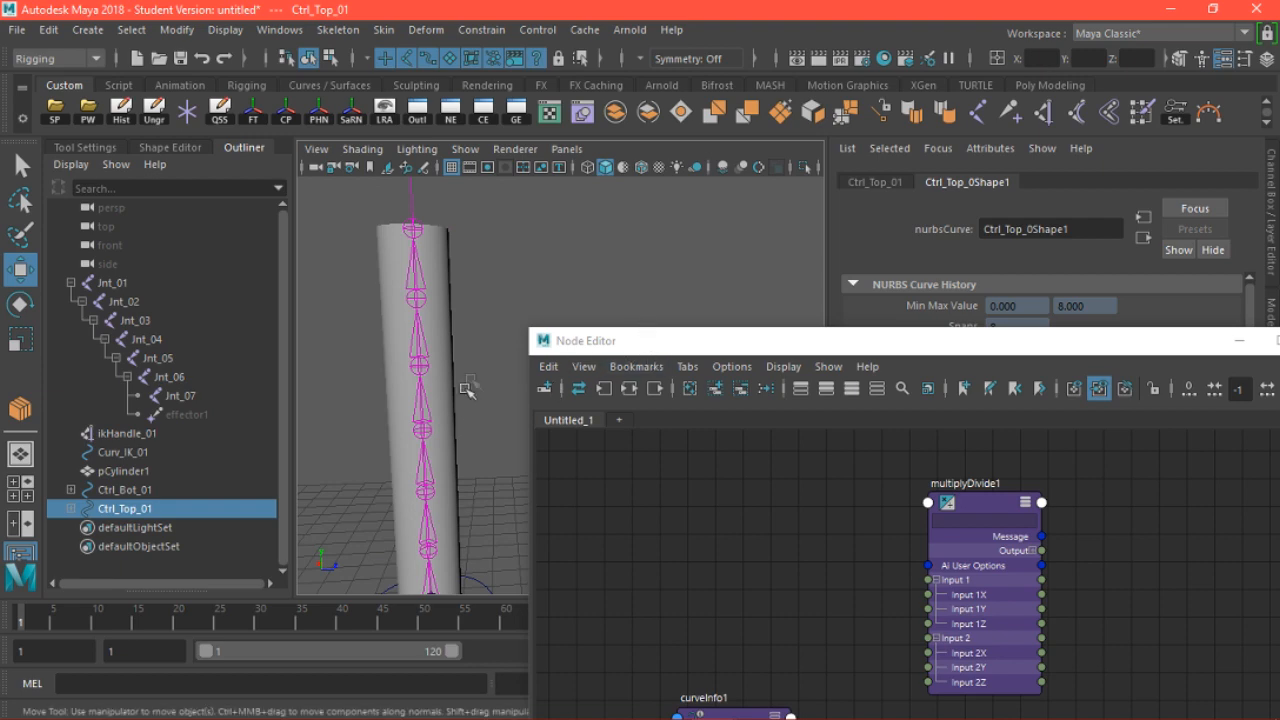
Set the Operation of multiplyDivide1 to Divide
drag(710, 345, 616, 202)
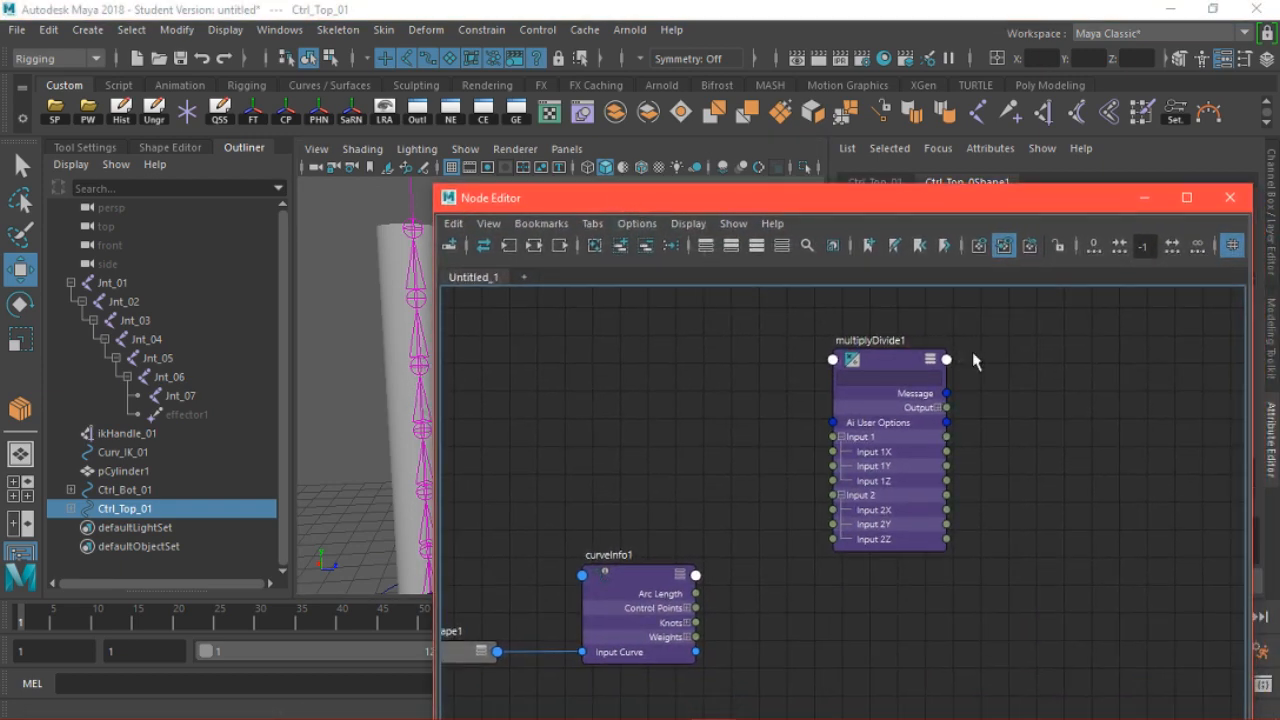
click(909, 362)
drag(776, 207, 335, 183)
click(1020, 372)
click(1025, 430)
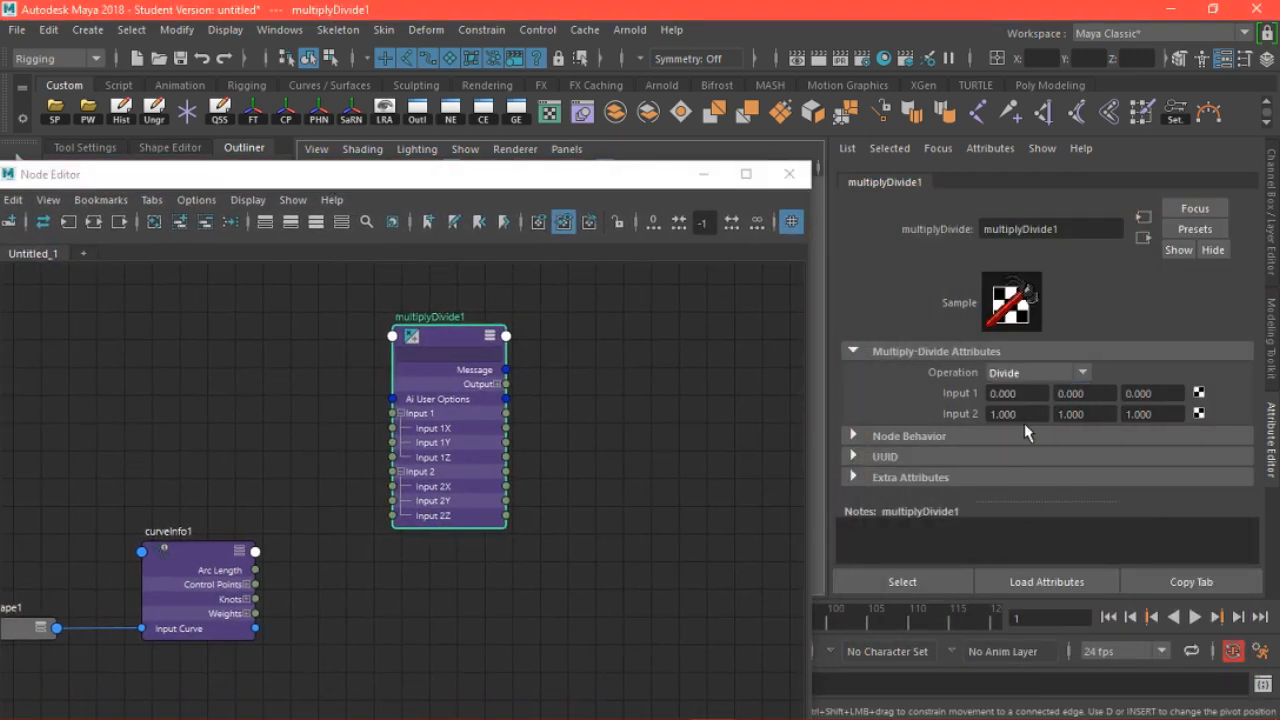
Connect Arc Length of curveInfo1 to Input 1X of multiplyDivide1 and check the input in its attributes
drag(498, 180, 896, 35)
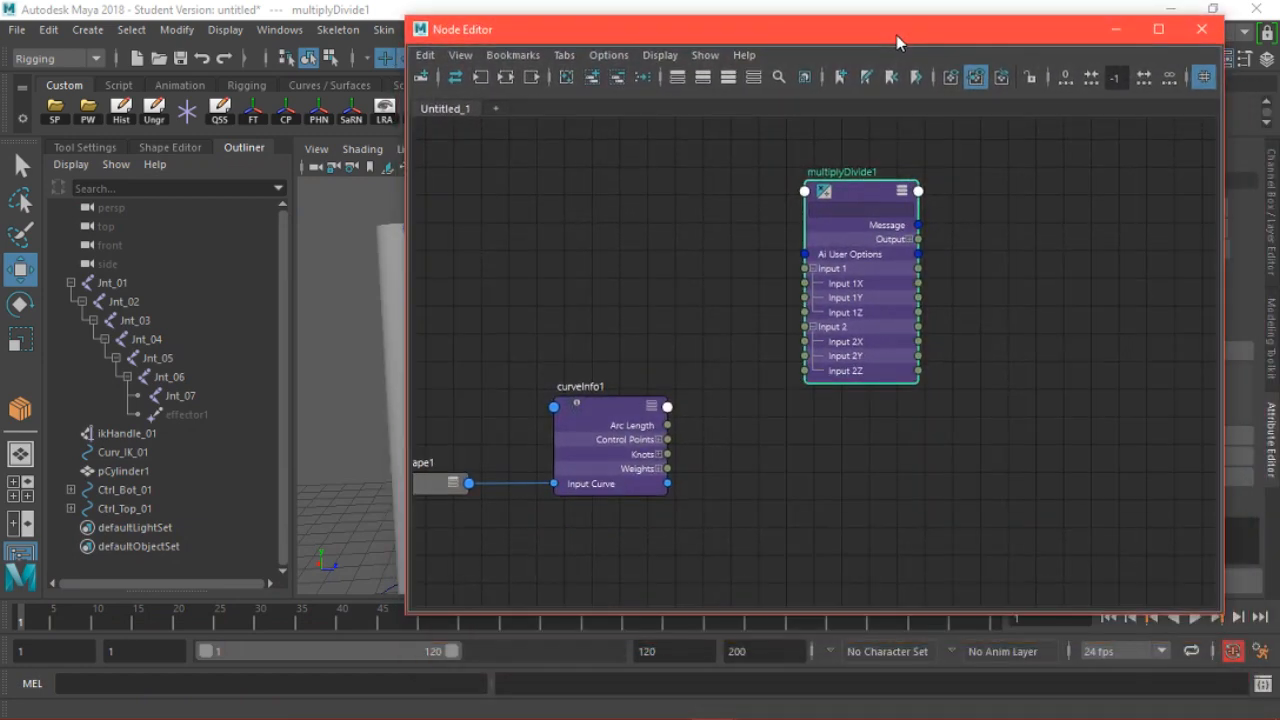
click(380, 352)
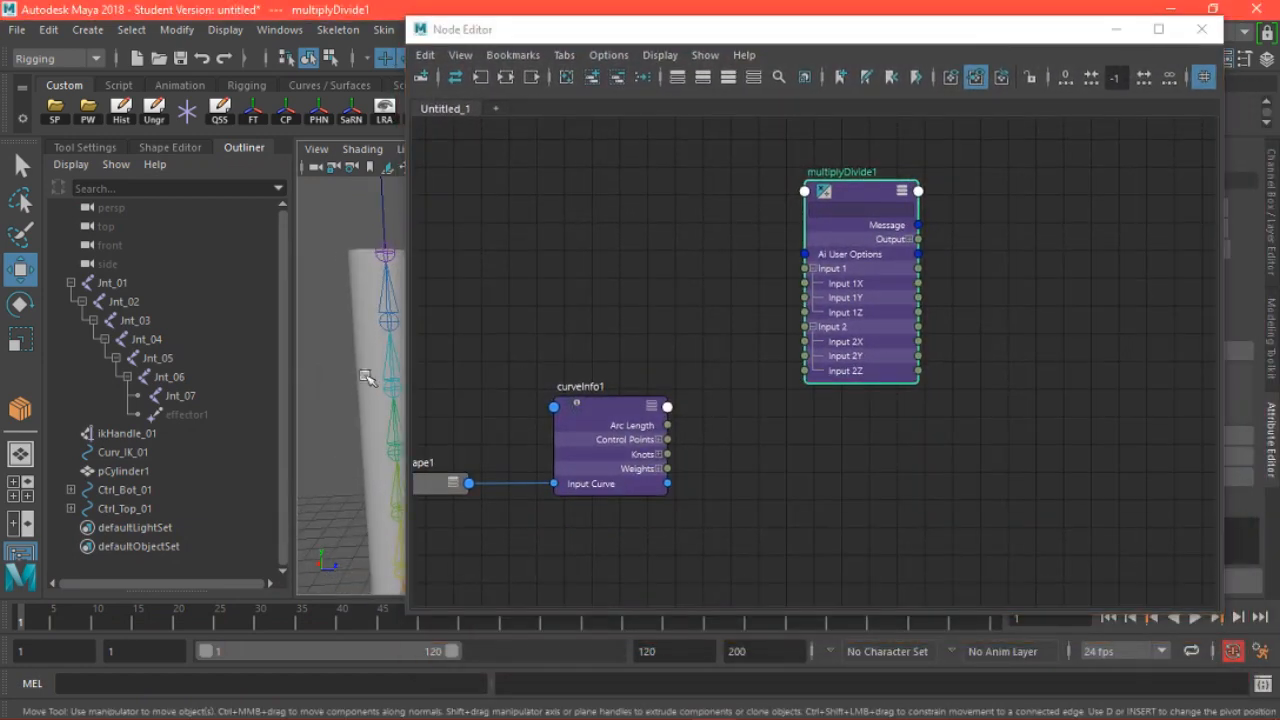
alt+middle_drag(312, 350, 256, 368)
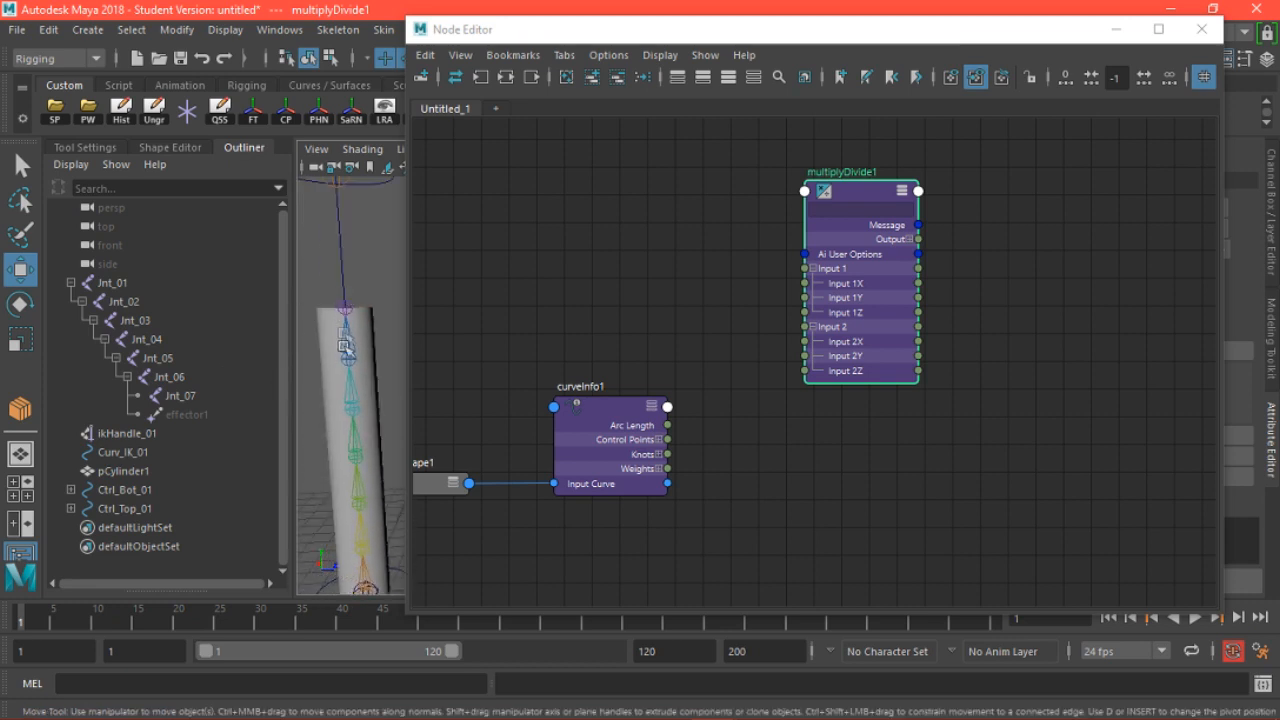
click(594, 408)
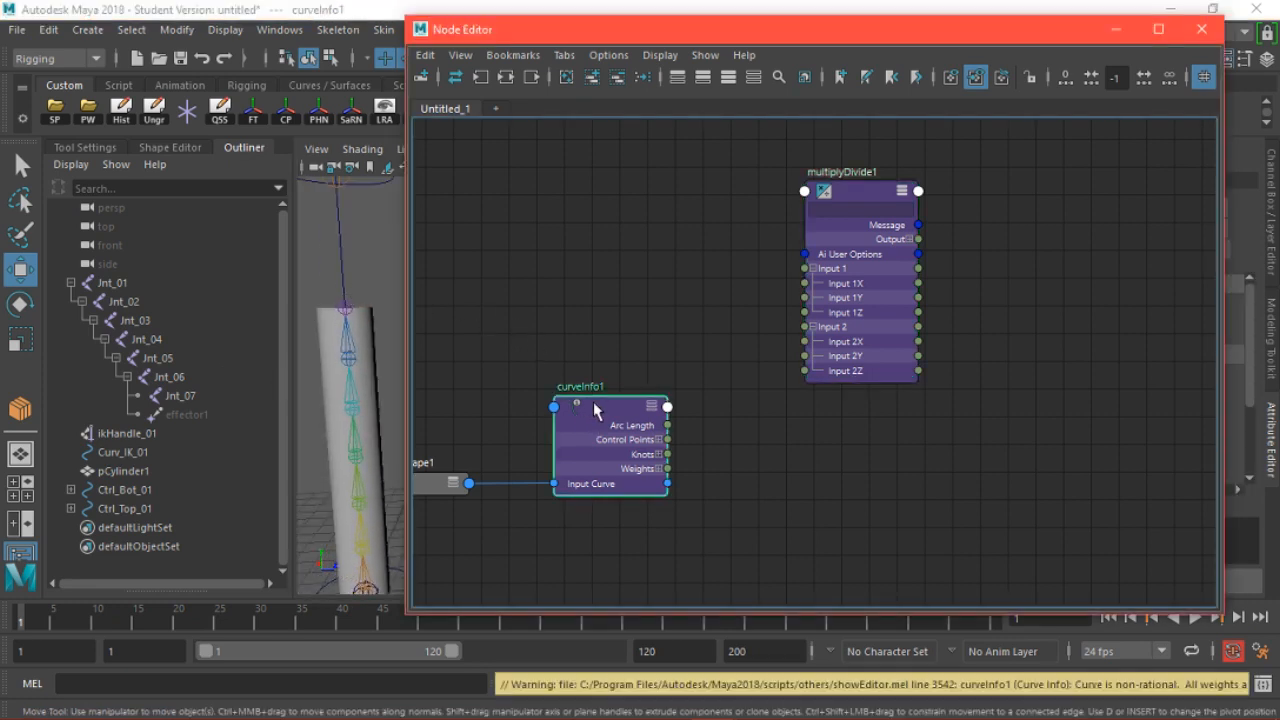
drag(627, 25, 237, 189)
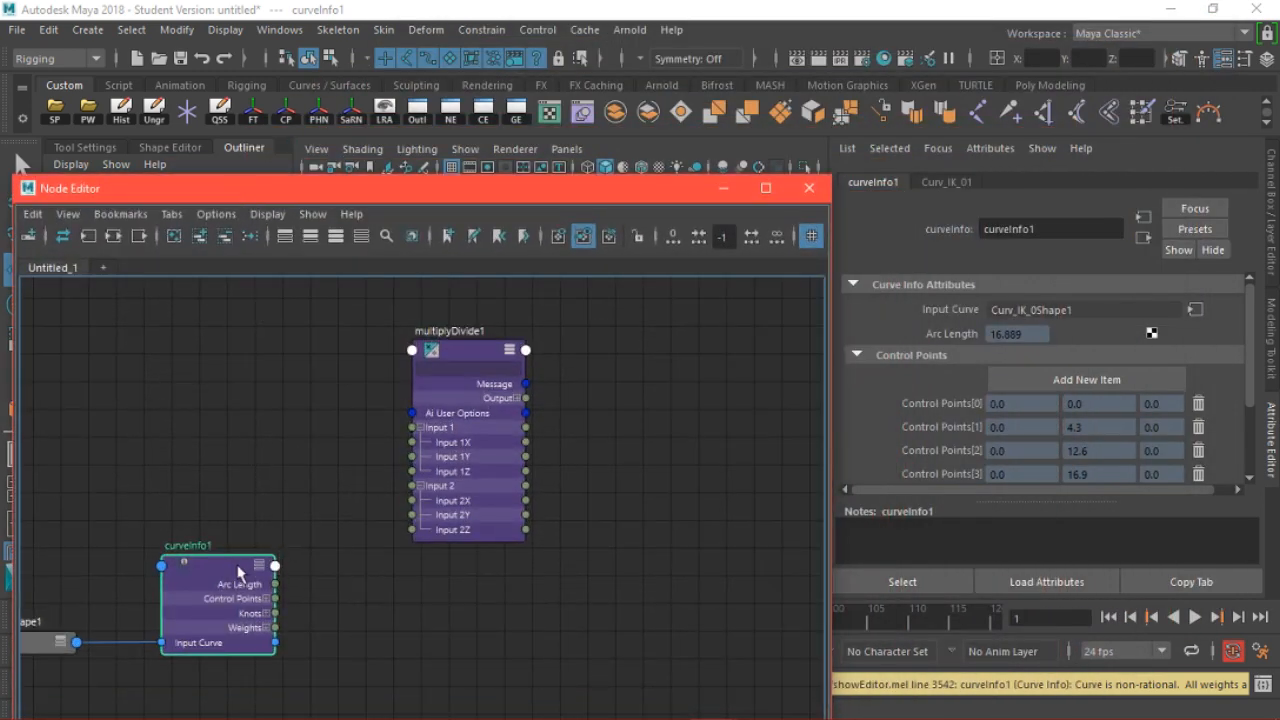
drag(274, 585, 409, 450)
drag(413, 194, 520, 176)
click(565, 325)
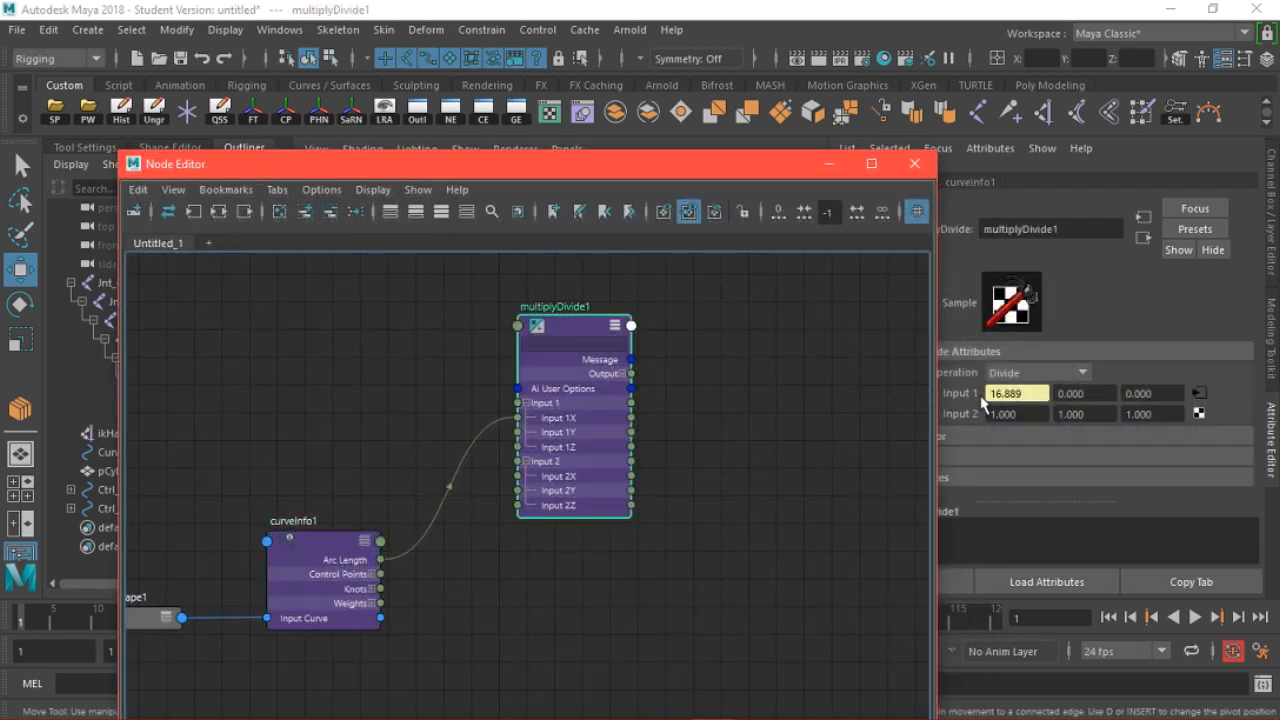
Reset the top control Ctrl_Top_01 to Translate Y 0
drag(608, 164, 580, 417)
click(372, 183)
click(1272, 250)
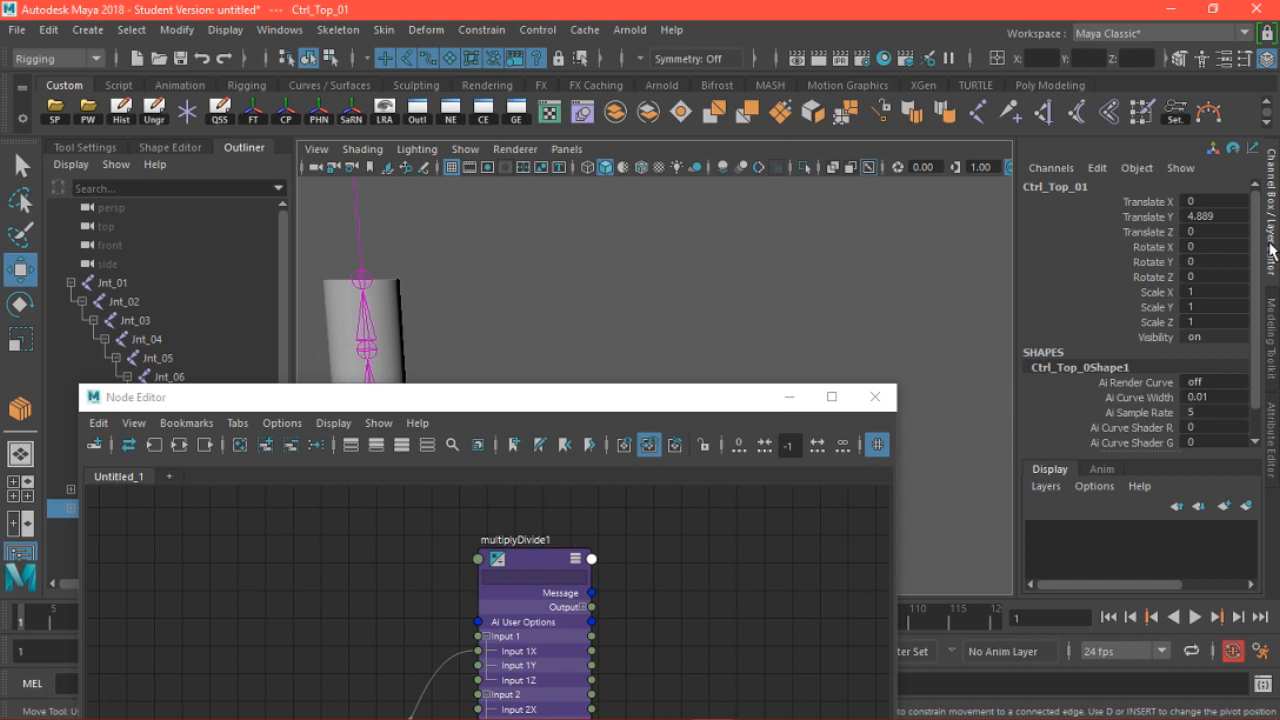
click(1192, 217)
text(0)
key(Return)
Copy the multiplyDivide1 node's Input 1 X value into its Input 2 X, making it 12.000
click(540, 574)
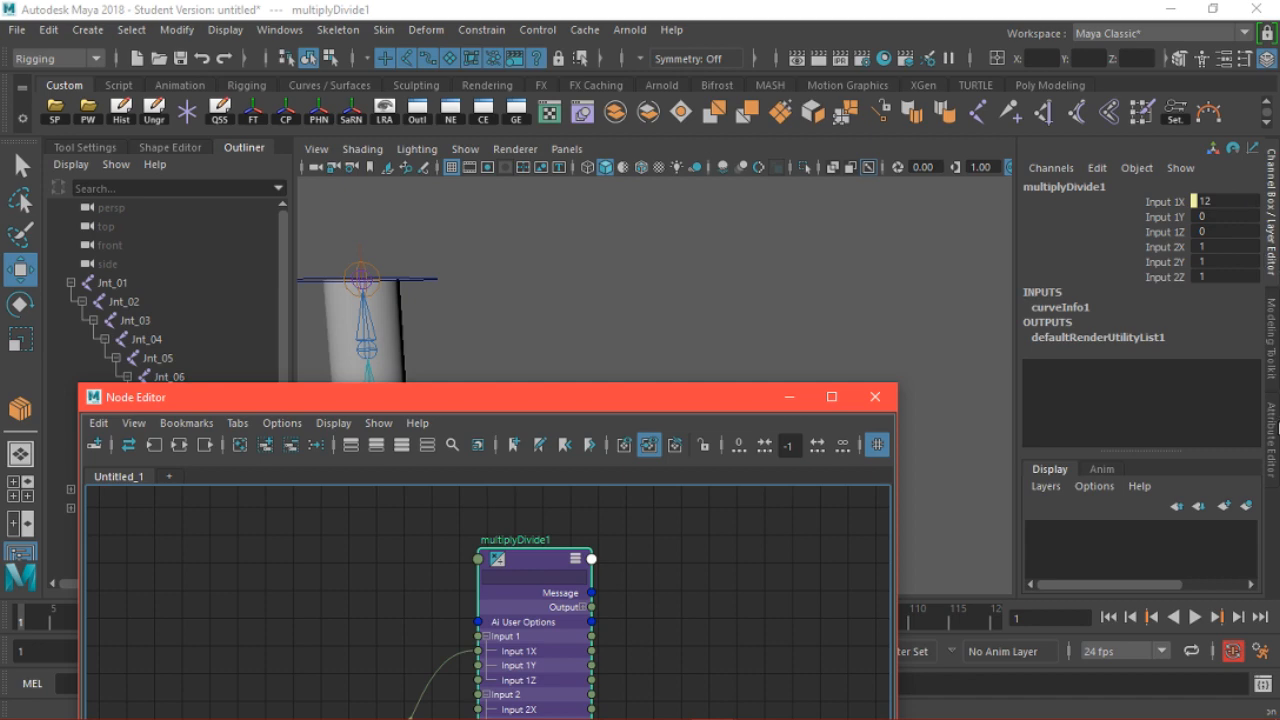
click(1275, 430)
drag(646, 404, 601, 134)
click(1035, 392)
key(ctrl+c)
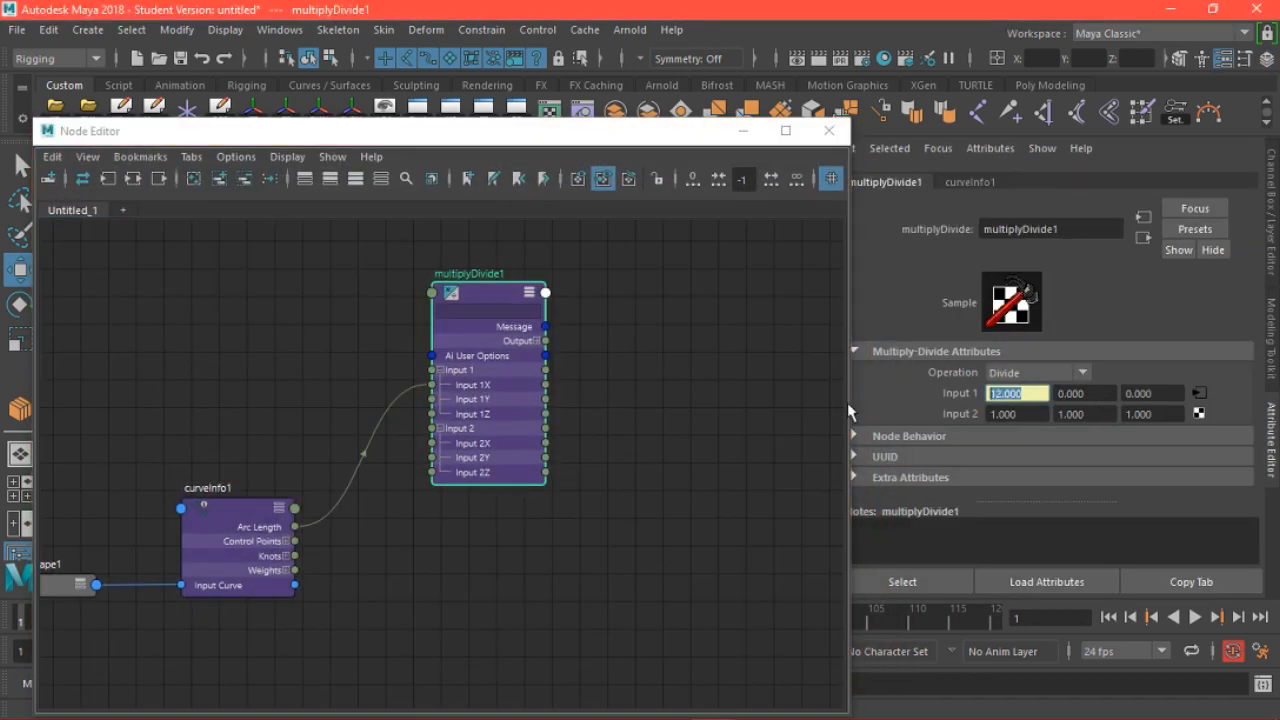
click(1040, 415)
key(ctrl+v)
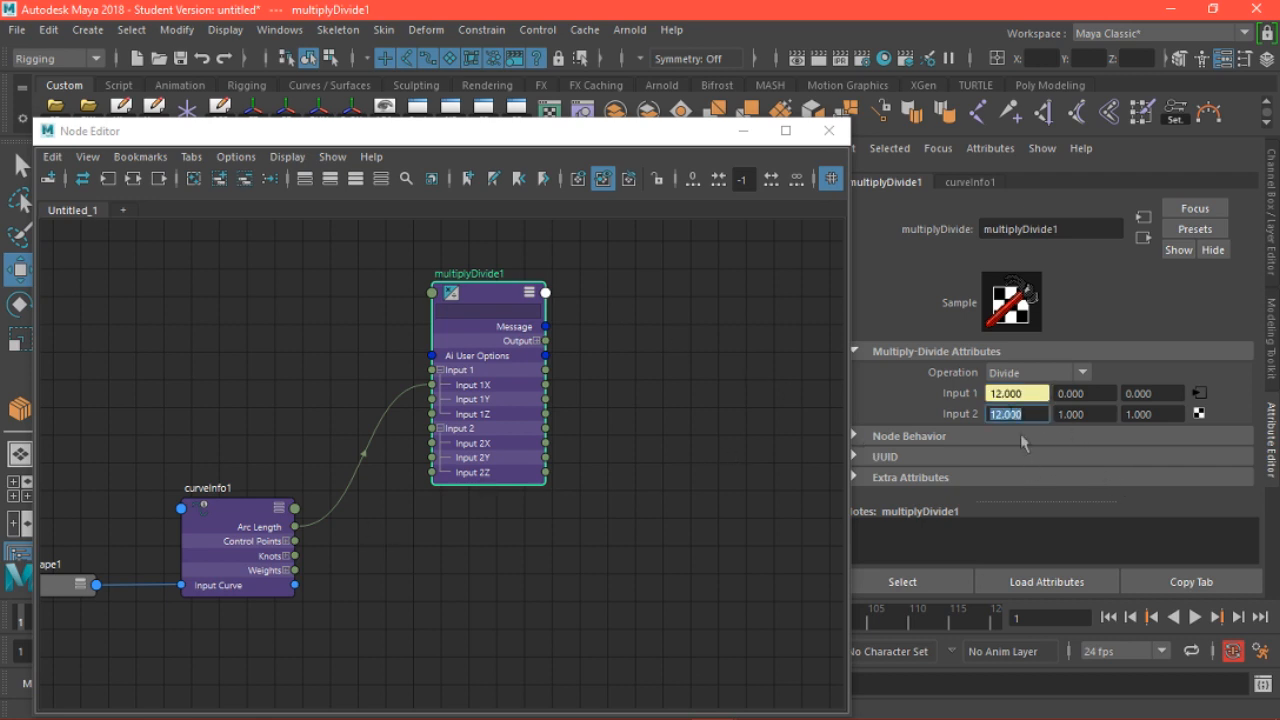
Raise Ctrl_Top_01 along Y and compare the Input 1 and Input 2 values of multiplyDivide1
alt+middle_drag(293, 582, 572, 565)
scroll(653, 503, up, 2)
alt+middle_drag(652, 503, 407, 527)
scroll(722, 490, down, 4)
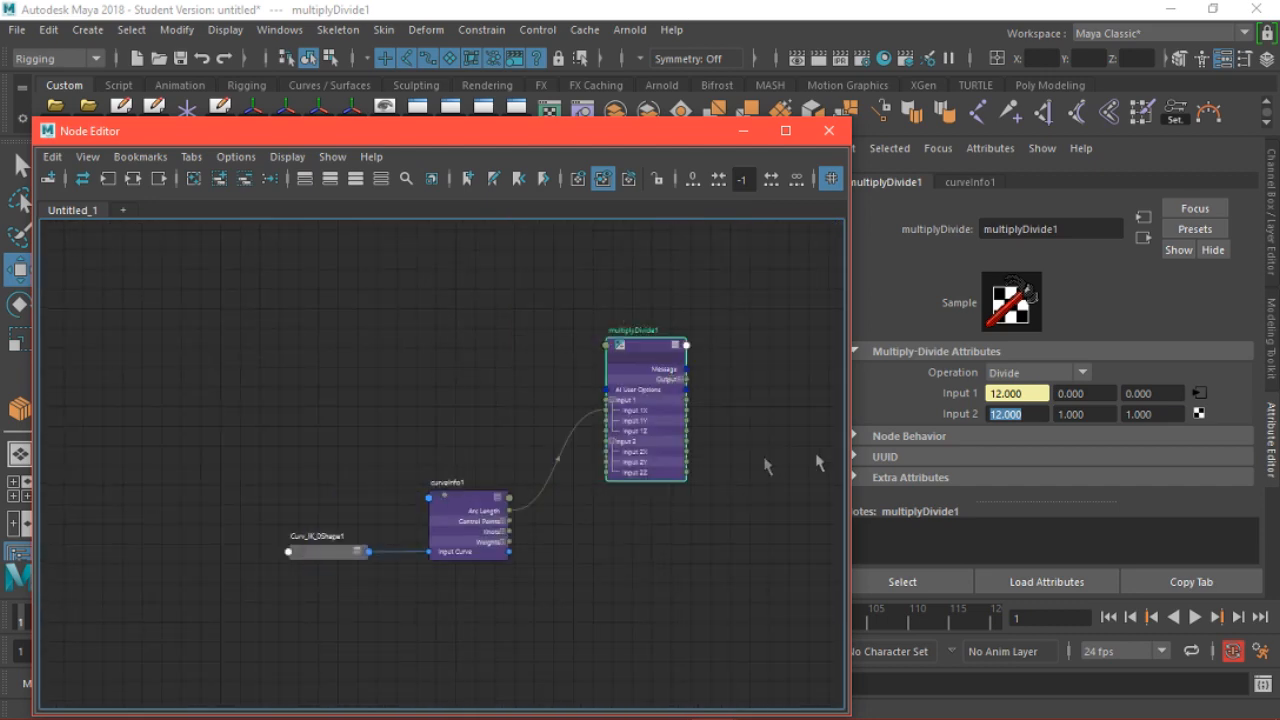
drag(677, 125, 567, 432)
click(377, 307)
drag(343, 245, 343, 160)
click(560, 655)
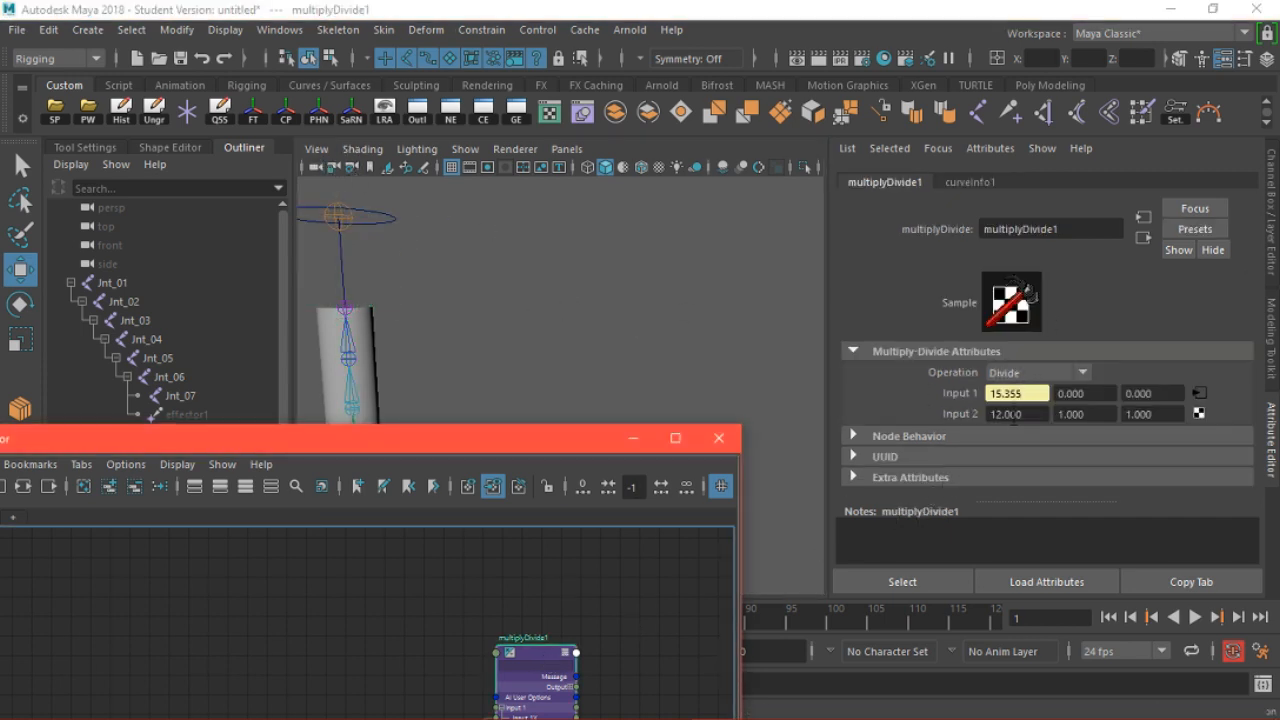
click(992, 394)
click(1012, 414)
drag(478, 452, 632, 480)
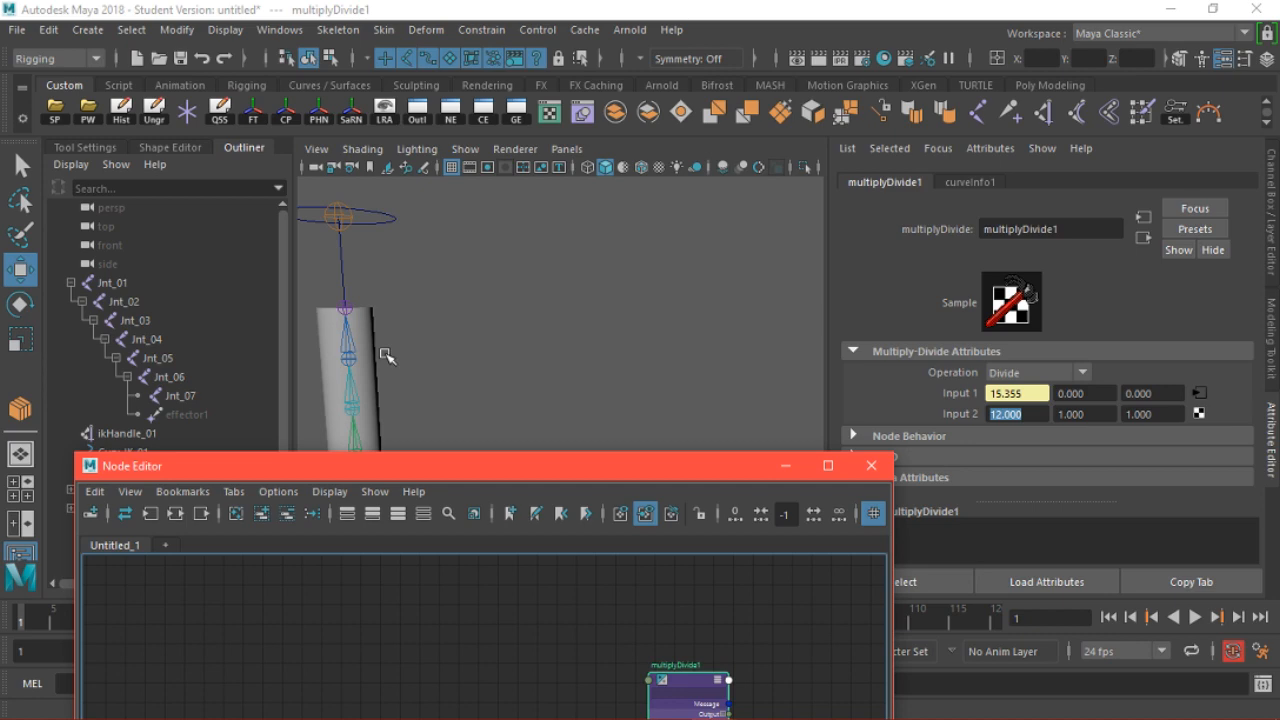
drag(481, 461, 472, 267)
drag(552, 268, 537, 394)
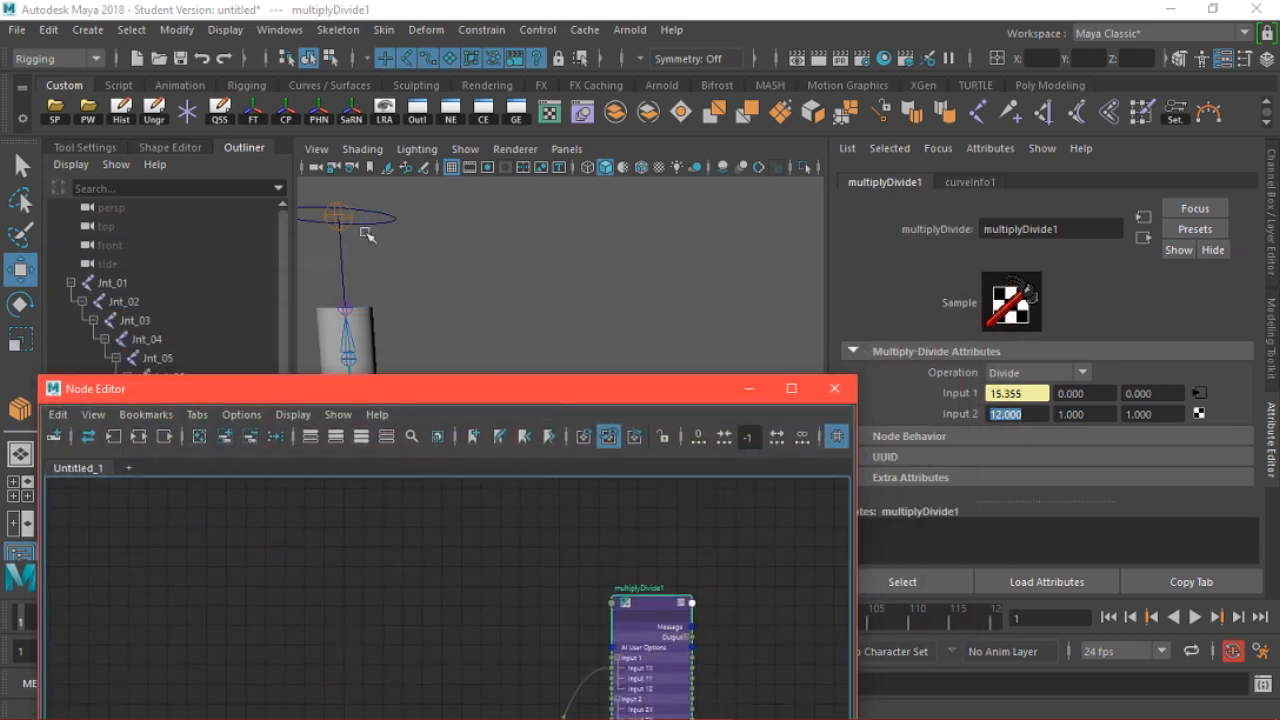
Return Ctrl_Top_01 to its rest position by setting Translate Y back to 0
click(360, 215)
click(1275, 262)
click(1217, 220)
text(0)
key(Return)
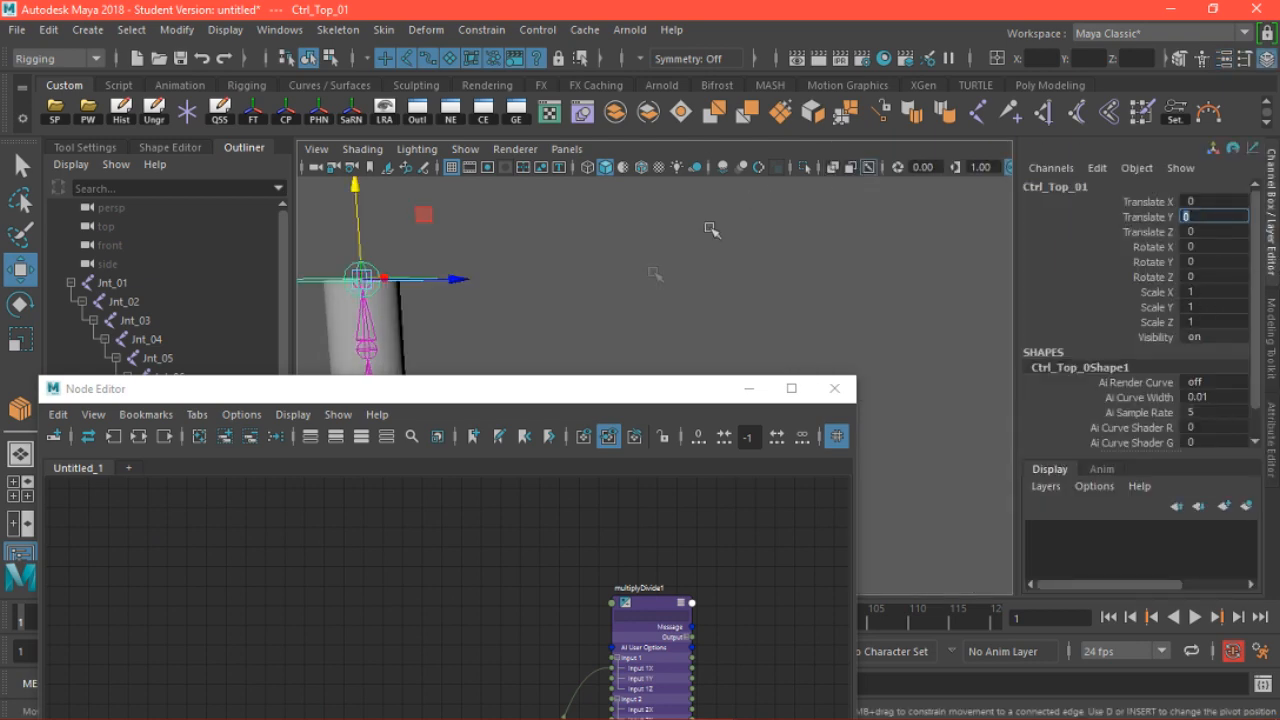
Add joints Jnt_01 through Jnt_06 to the node graph beside multiplyDivide1, with all their attributes displayed
drag(580, 396, 976, 35)
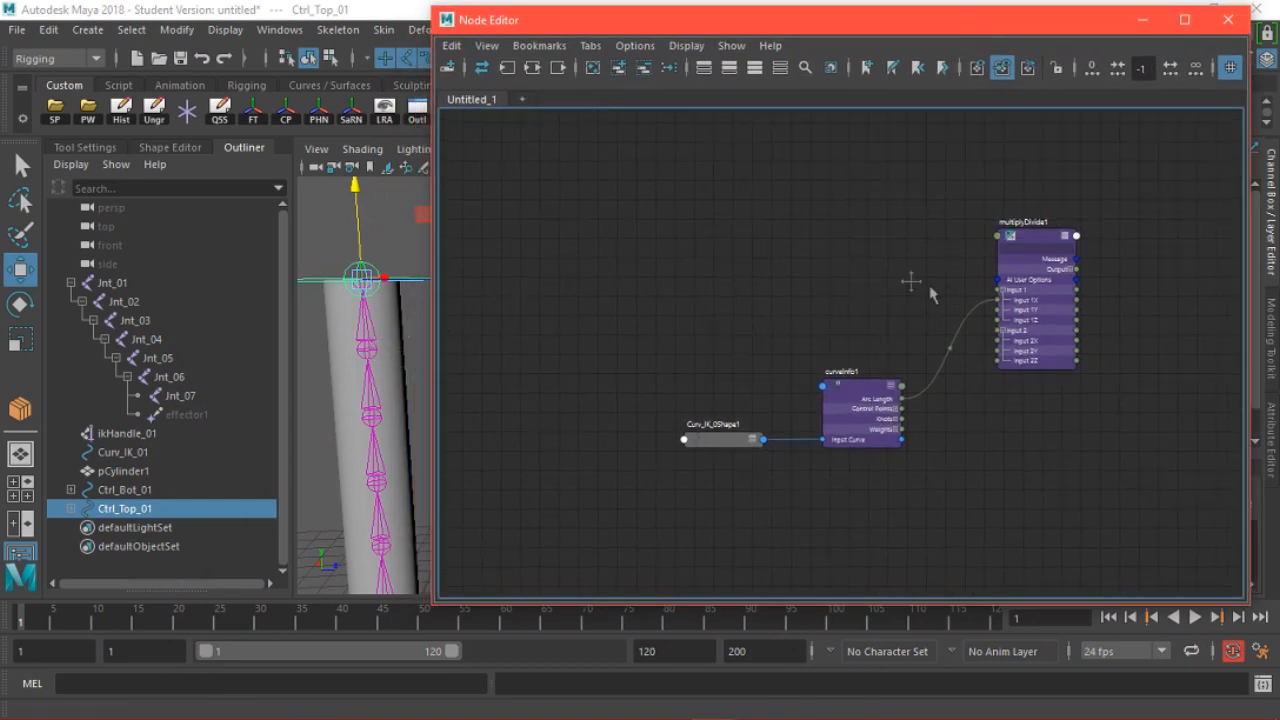
middle_drag(929, 288, 733, 311)
middle_drag(732, 358, 706, 360)
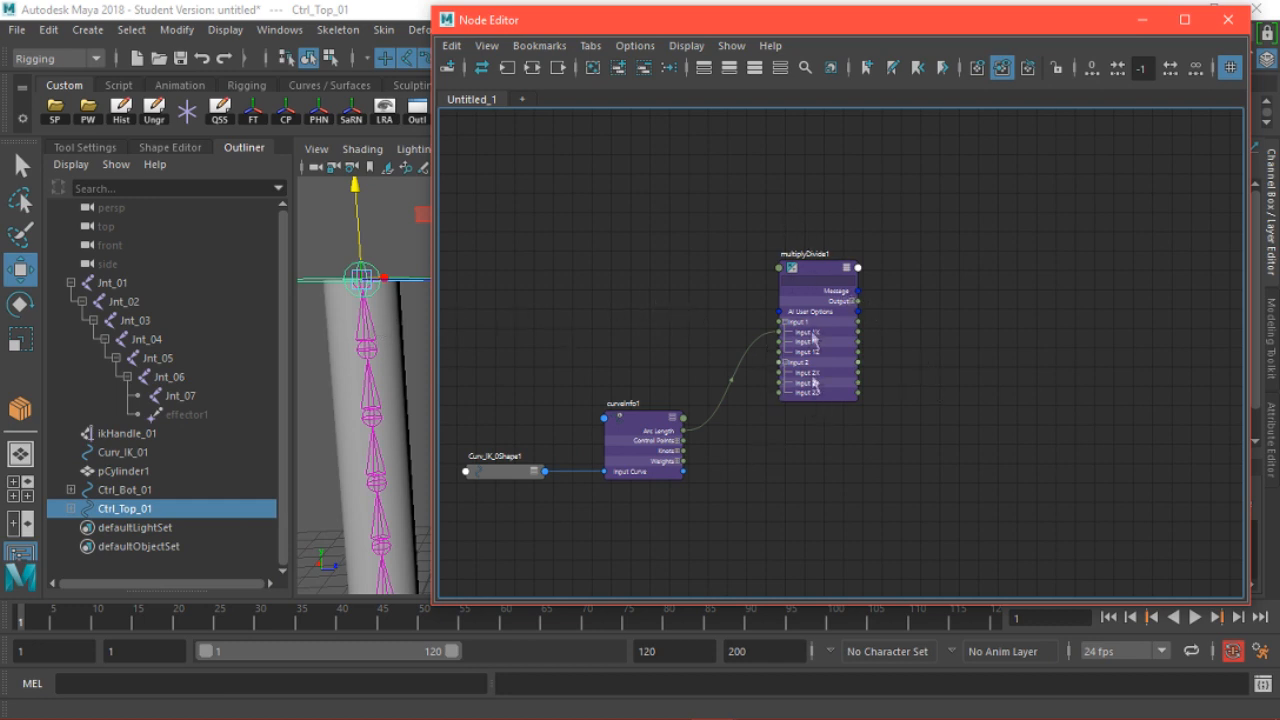
alt+middle_drag(406, 380, 357, 340)
alt+right_drag(357, 340, 331, 327)
alt+middle_drag(331, 327, 316, 316)
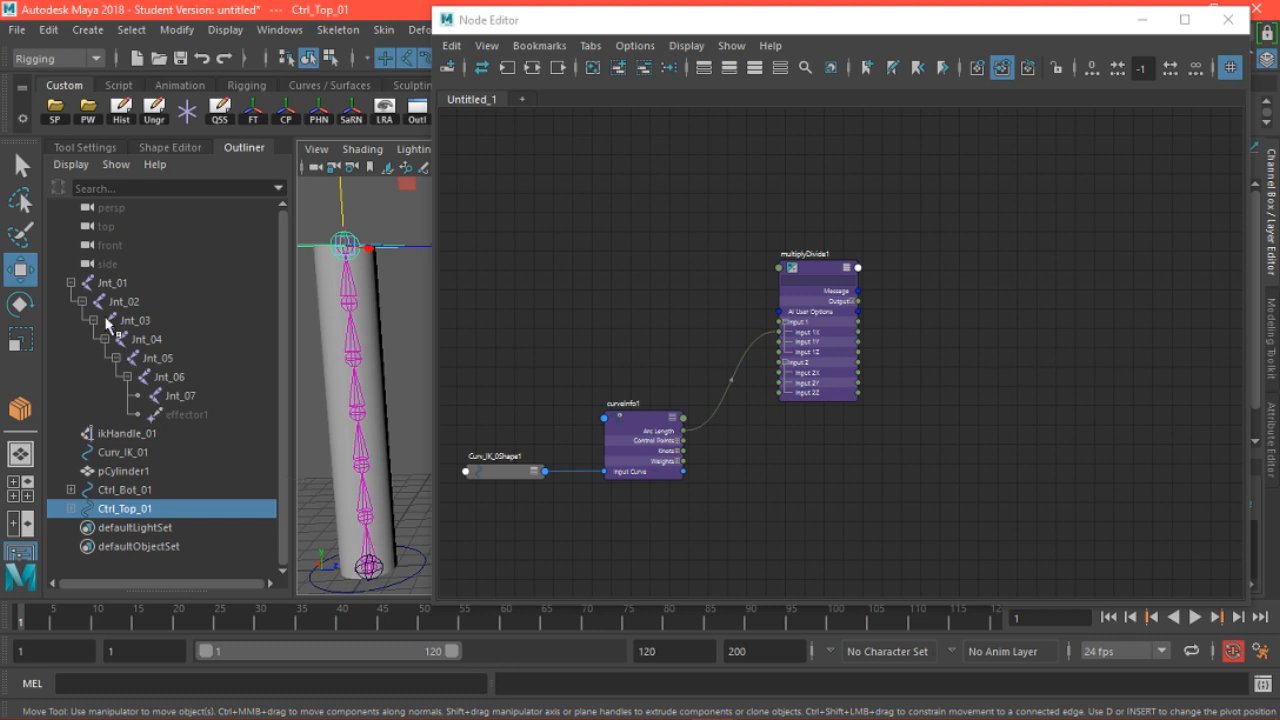
drag(113, 285, 180, 380)
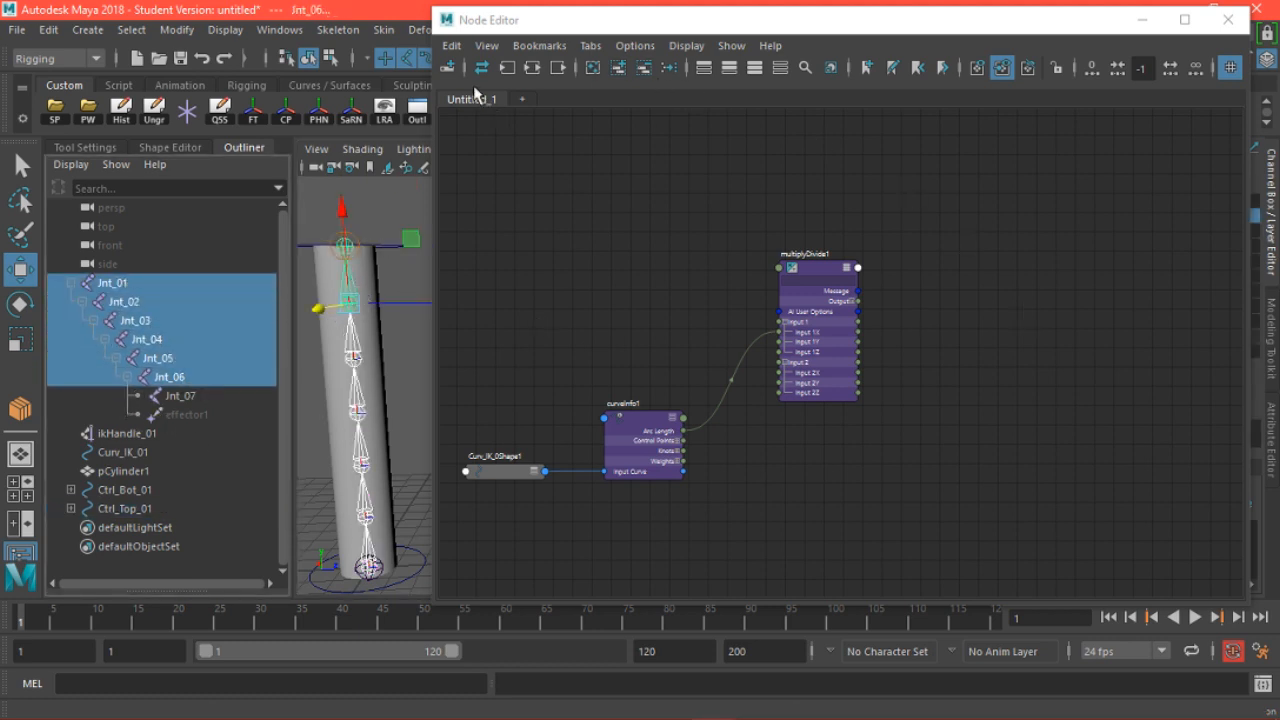
click(620, 67)
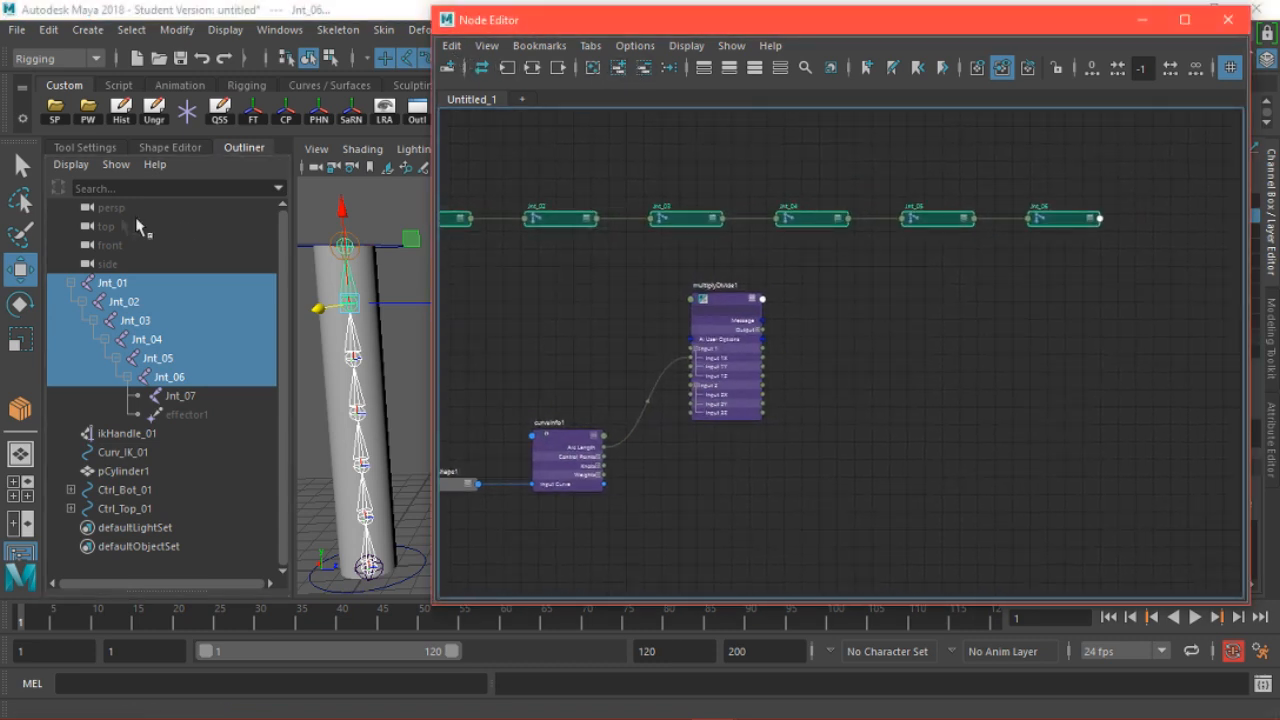
drag(445, 219, 872, 336)
key(3)
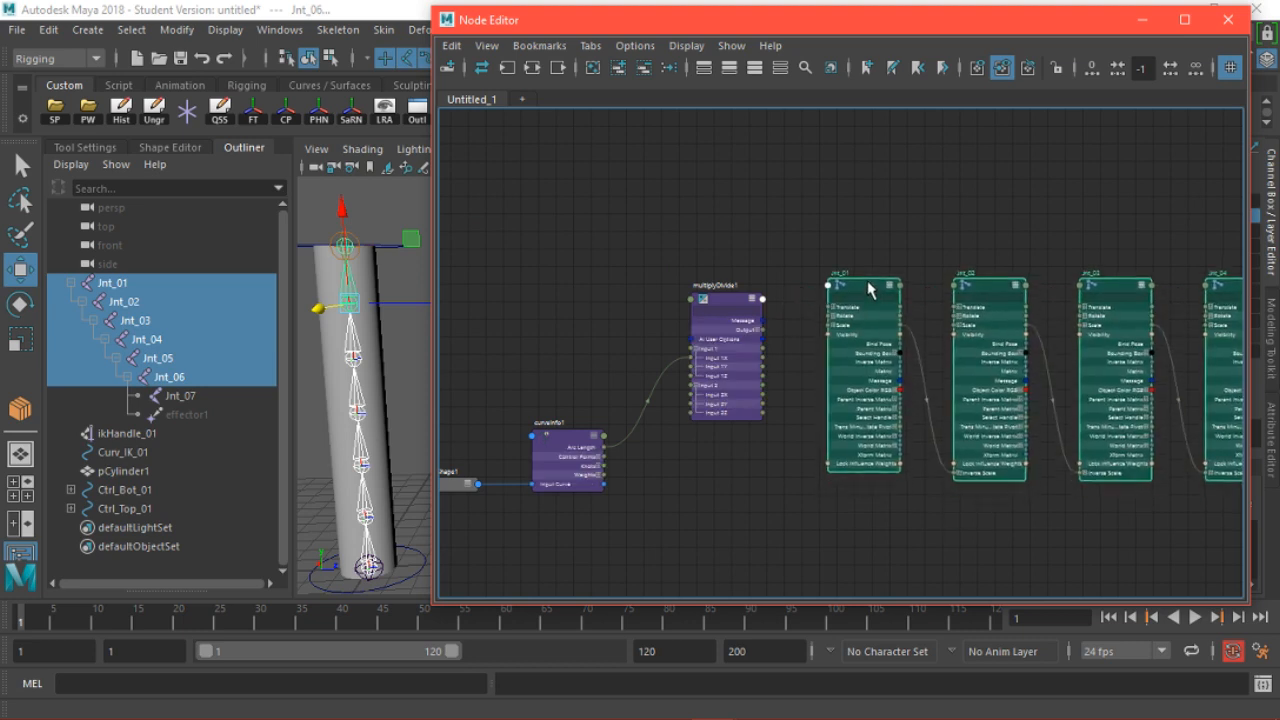
Connect the Output X of multiplyDivide1 to the Scale X of Jnt_01
scroll(756, 336, up, 5)
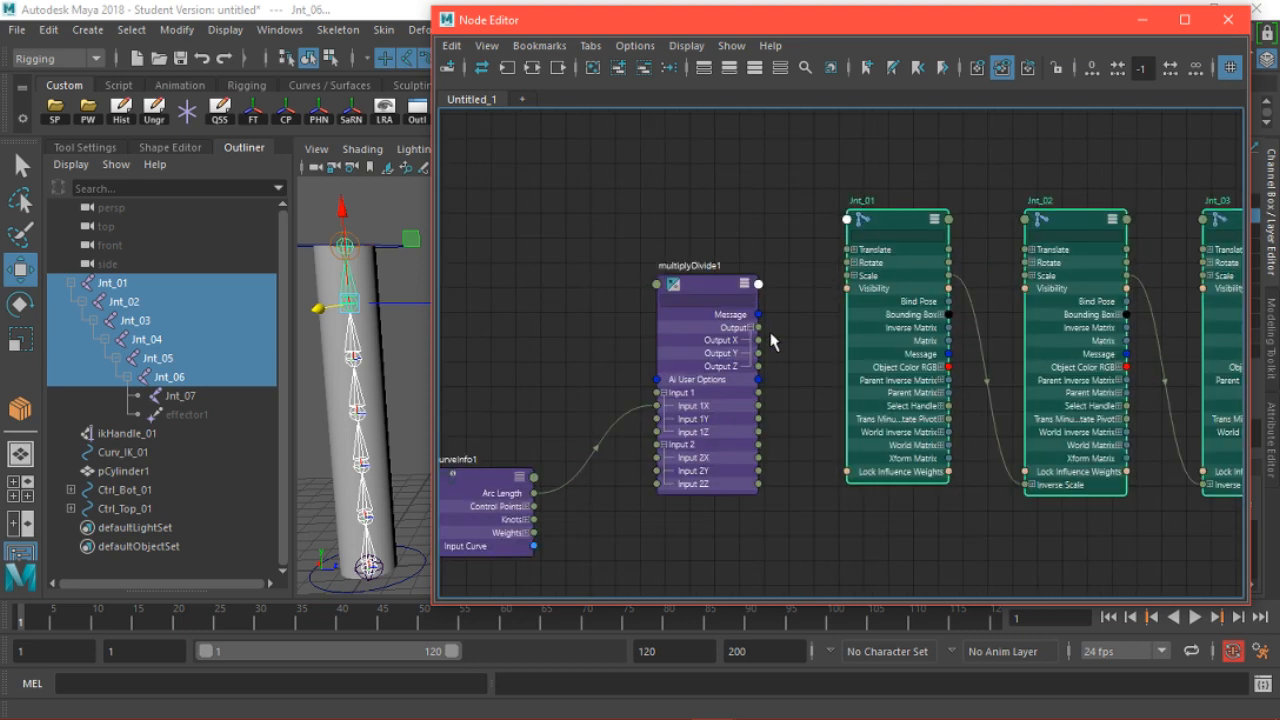
middle_drag(754, 339, 659, 368)
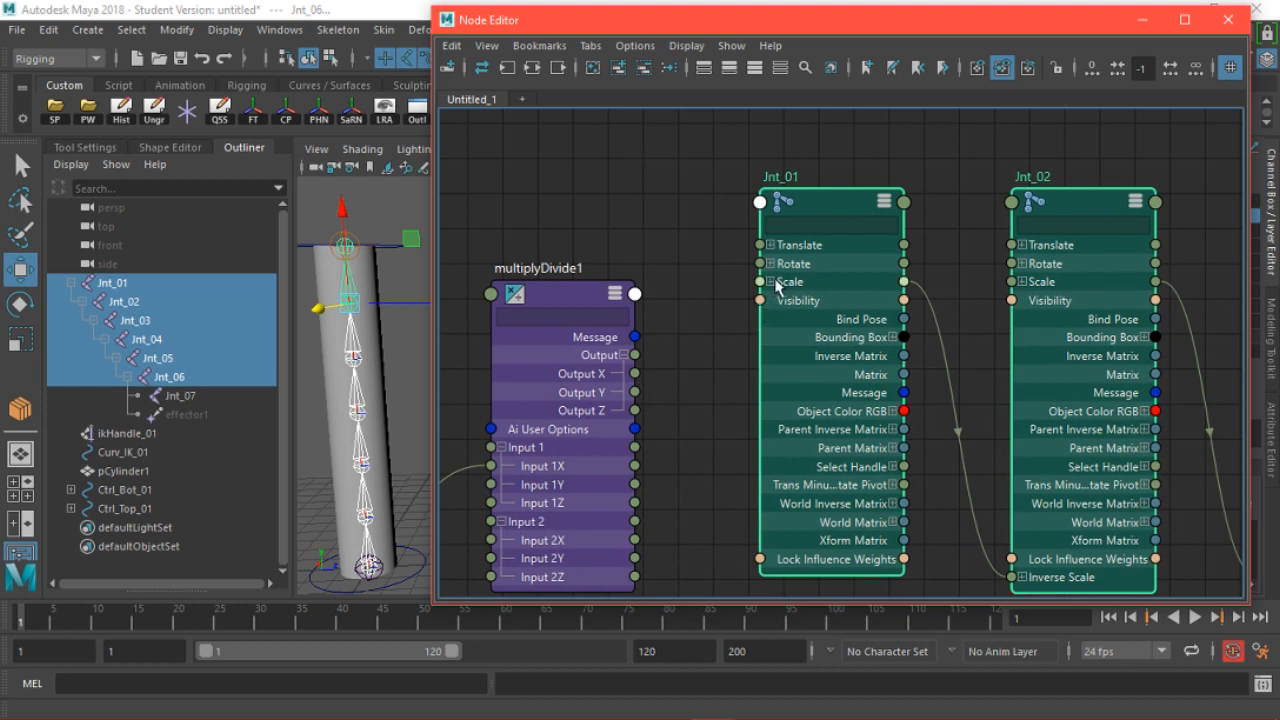
click(770, 282)
drag(634, 373, 757, 299)
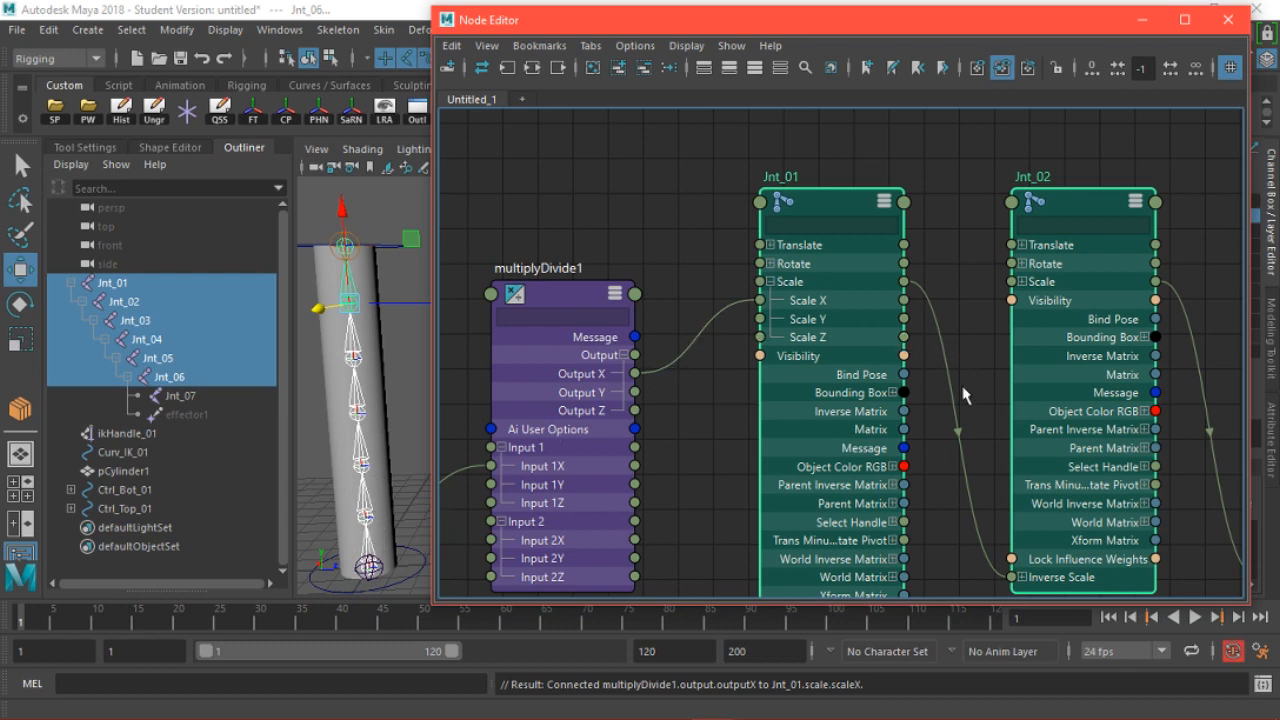
Connect the Scale X of Jnt_01 to Jnt_02's Scale X, and Jnt_02's Scale X to Jnt_03's
click(1022, 281)
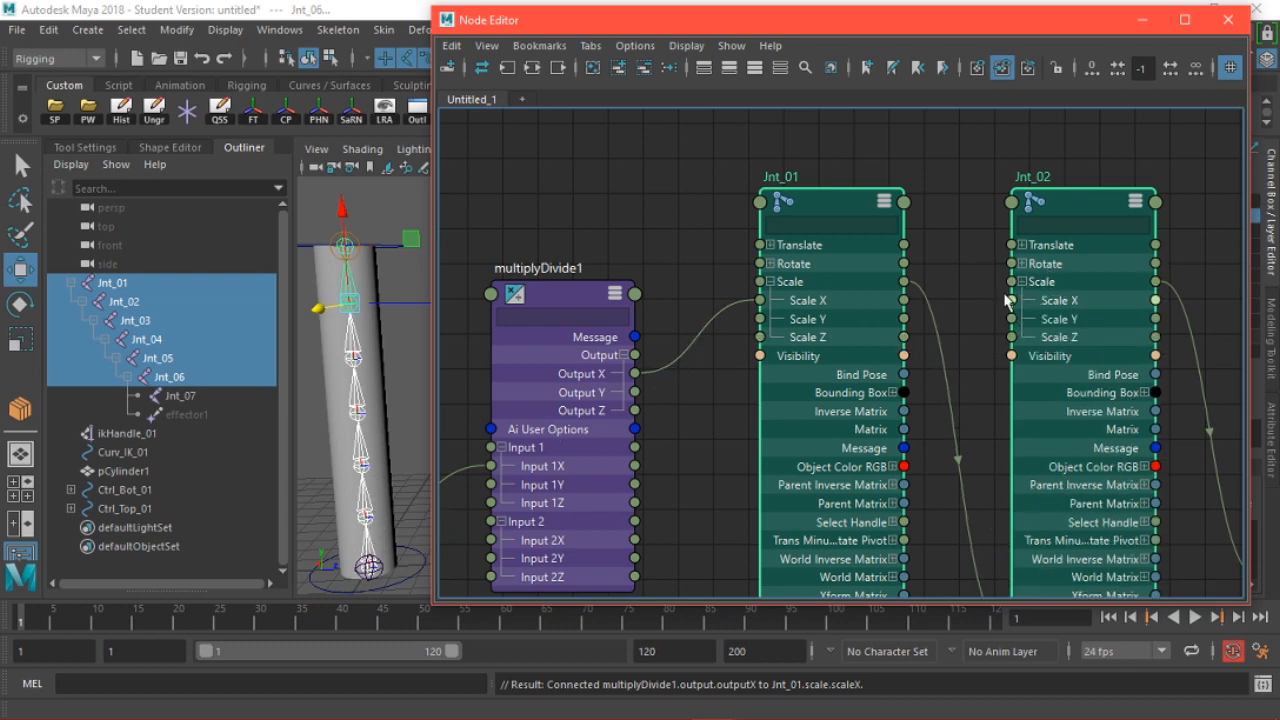
scroll(785, 427, down, 3)
alt+middle_drag(682, 495, 471, 503)
scroll(616, 394, up, 3)
drag(633, 362, 711, 361)
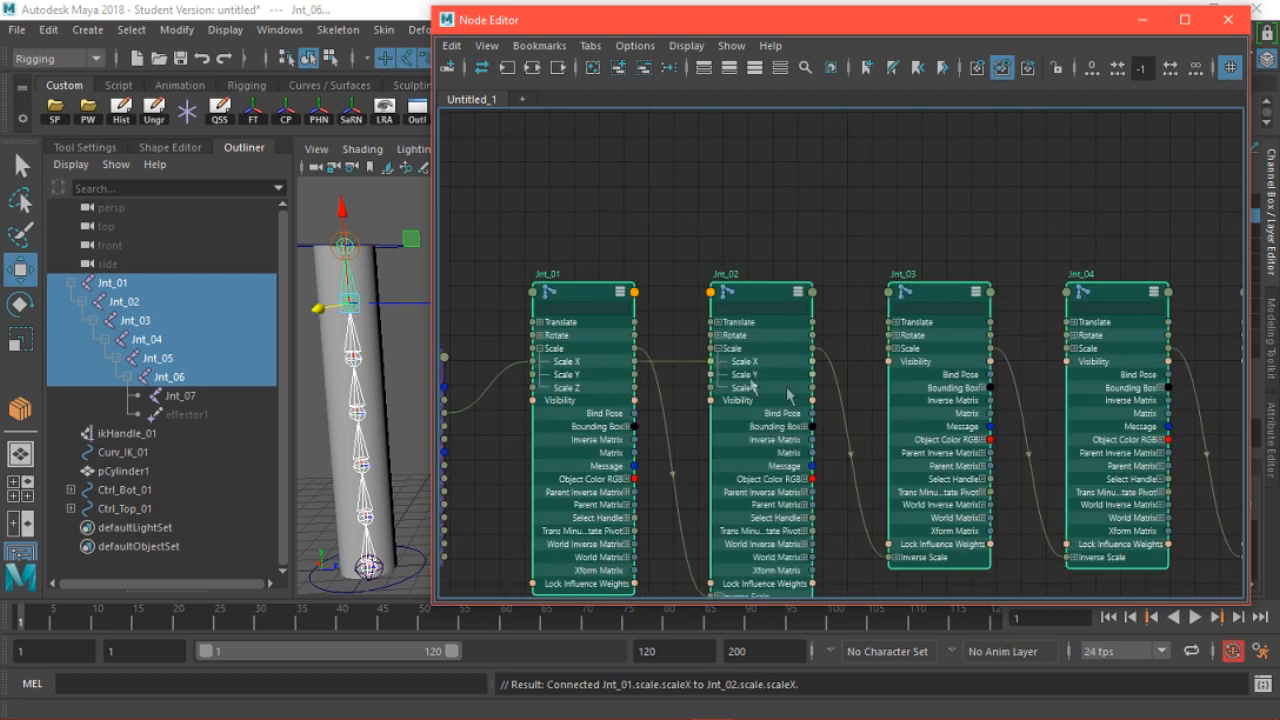
click(896, 348)
drag(812, 361, 889, 362)
Continue the Scale X chain from Jnt_03 to Jnt_04 and from Jnt_04 to Jnt_05
alt+middle_drag(1041, 396, 713, 393)
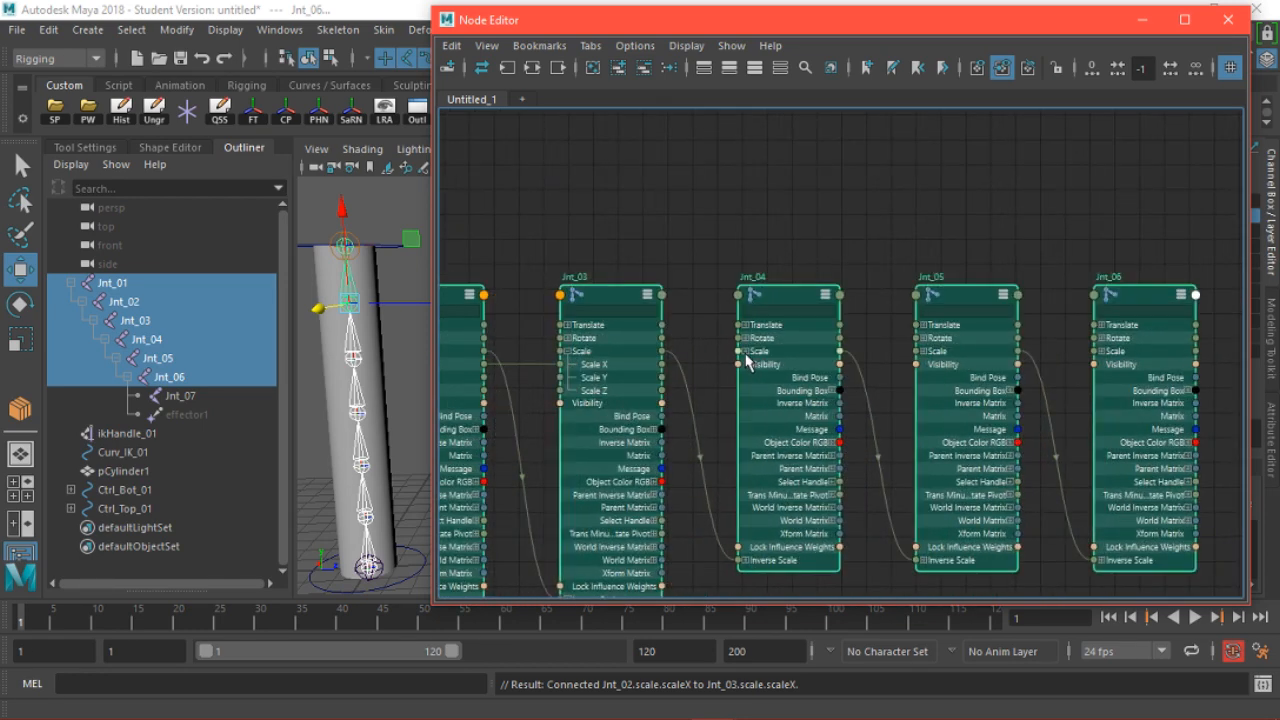
click(745, 351)
drag(667, 372, 916, 366)
click(923, 351)
Connect the Scale X of Jnt_05 to the Scale X of Jnt_06
scroll(728, 428, down, 3)
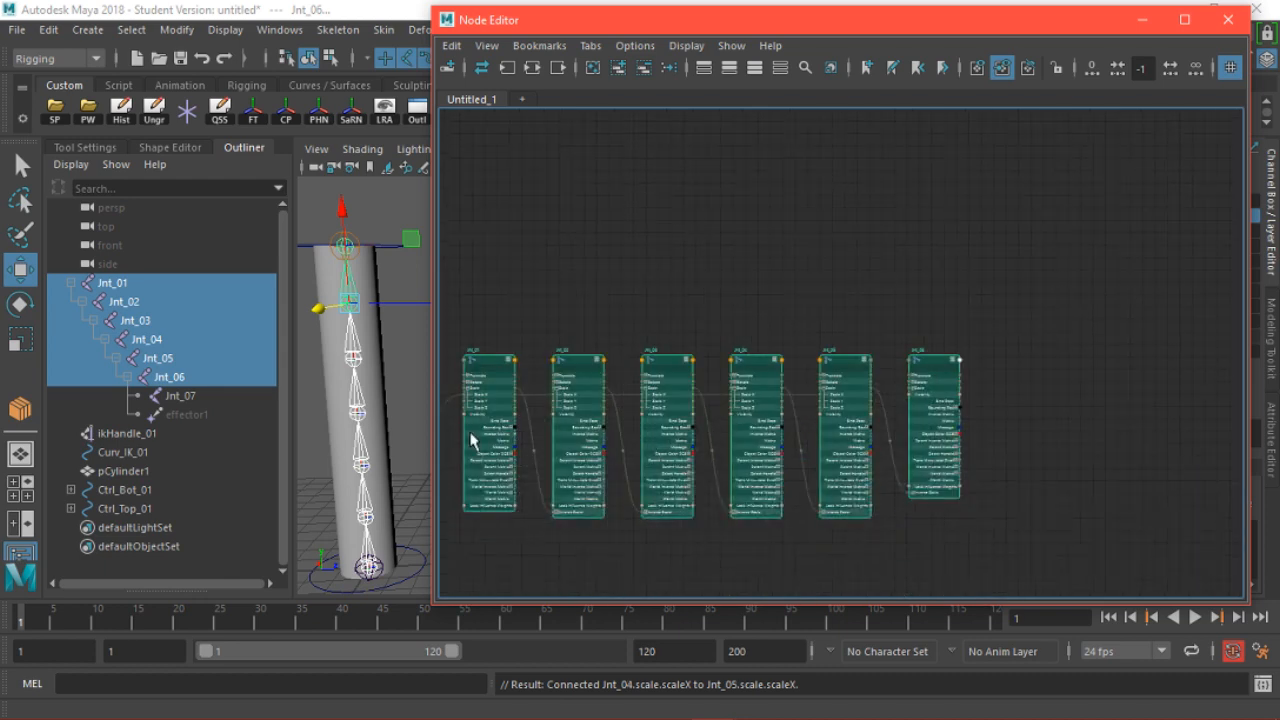
middle_drag(446, 440, 555, 443)
middle_drag(1012, 424, 764, 434)
scroll(764, 434, up, 3)
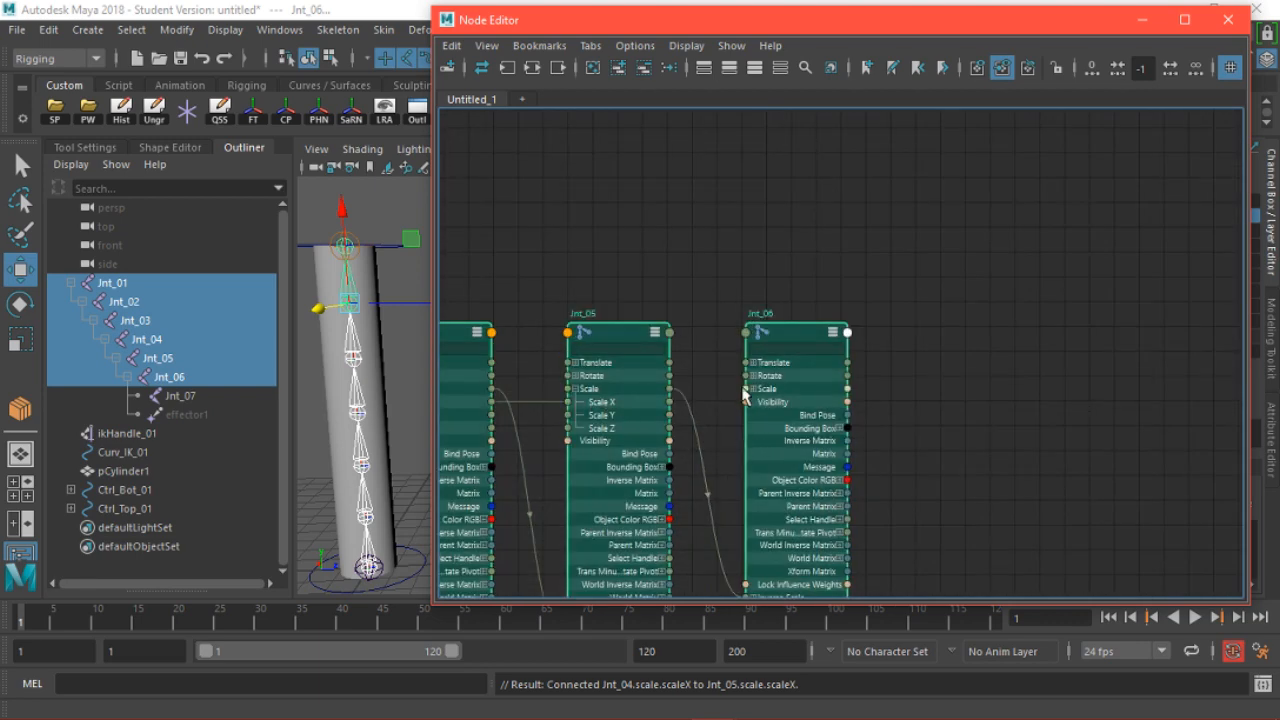
click(753, 389)
drag(669, 402, 746, 402)
key(a)
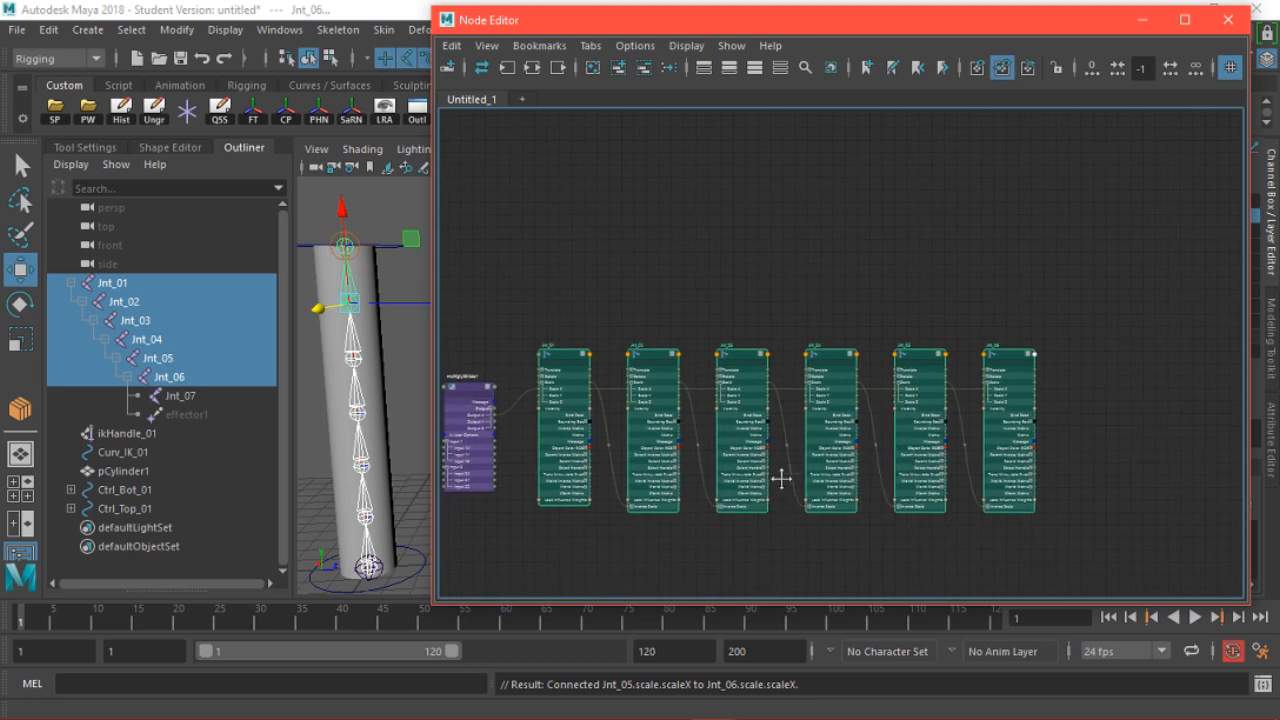
alt+middle_drag(781, 479, 919, 423)
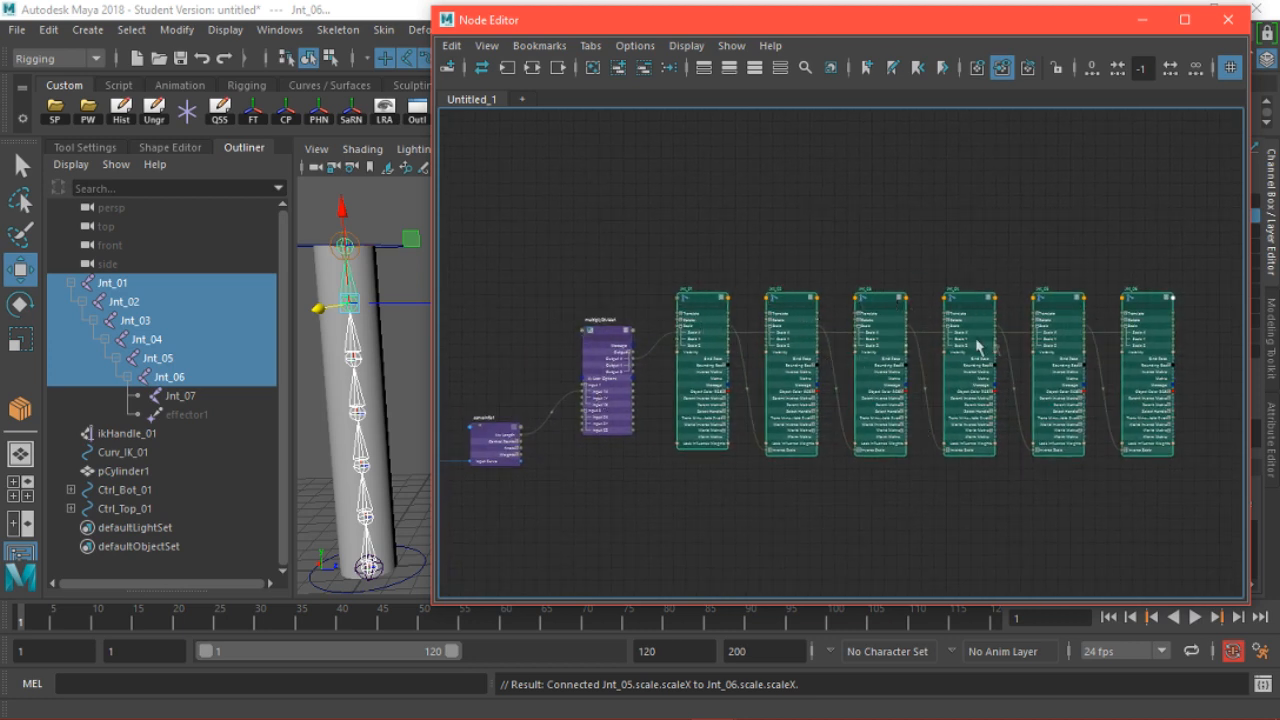
alt+middle_drag(627, 397, 684, 392)
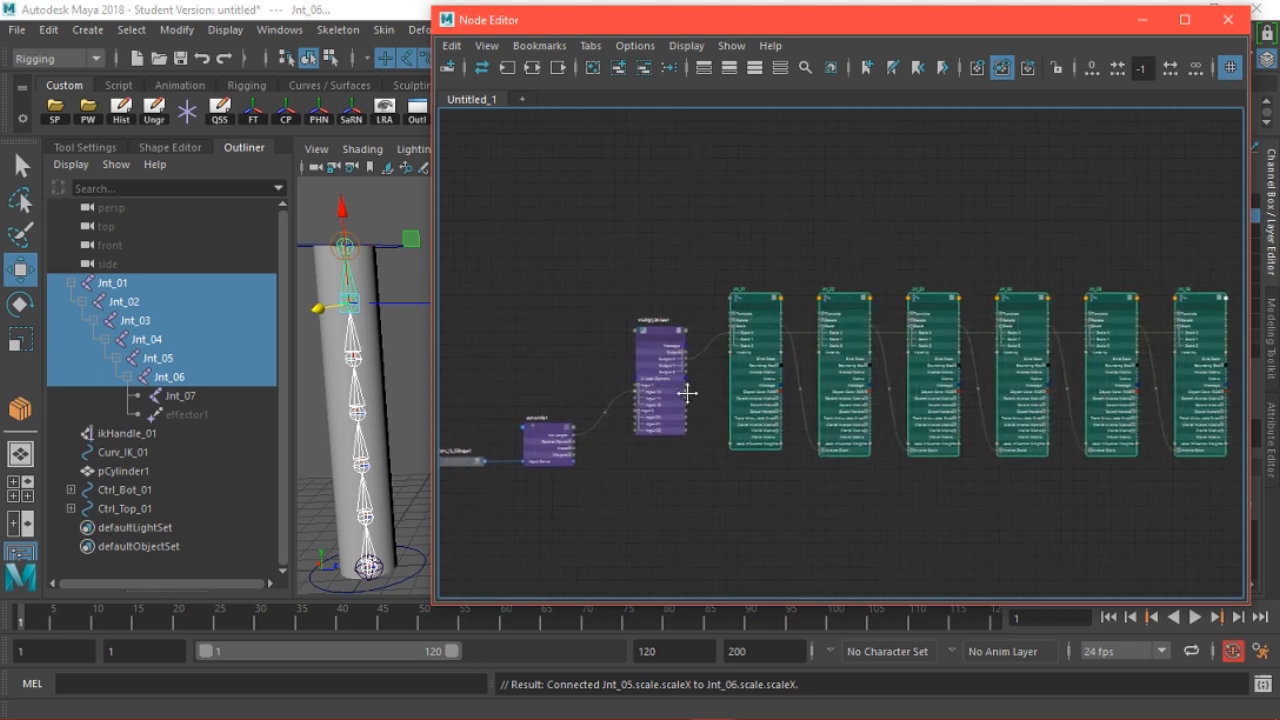
Minimize the Node Editor and raise Ctrl_Top_01 to about 10.761 in Translate Y to test the stretch
click(1140, 19)
alt+drag(455, 347, 686, 443)
click(628, 345)
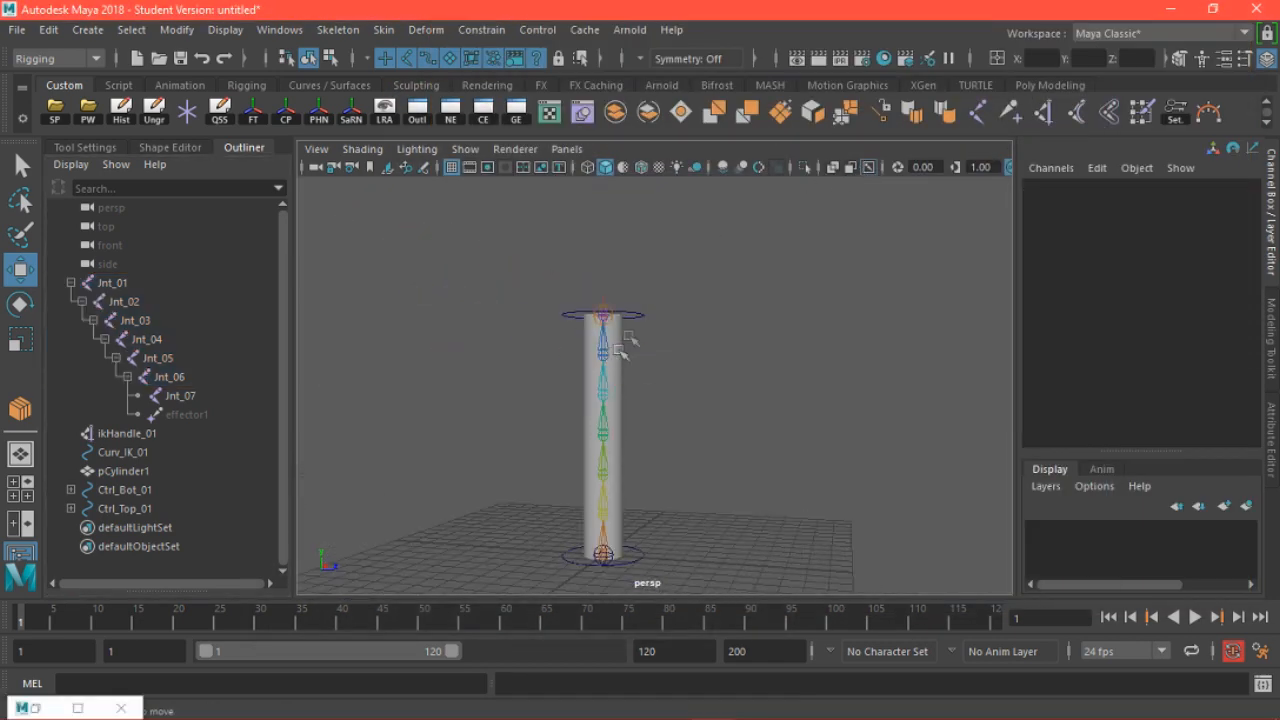
click(642, 313)
alt+drag(674, 366, 594, 165)
scroll(620, 390, down, 3)
alt+drag(684, 359, 648, 402)
alt+middle_drag(648, 402, 650, 458)
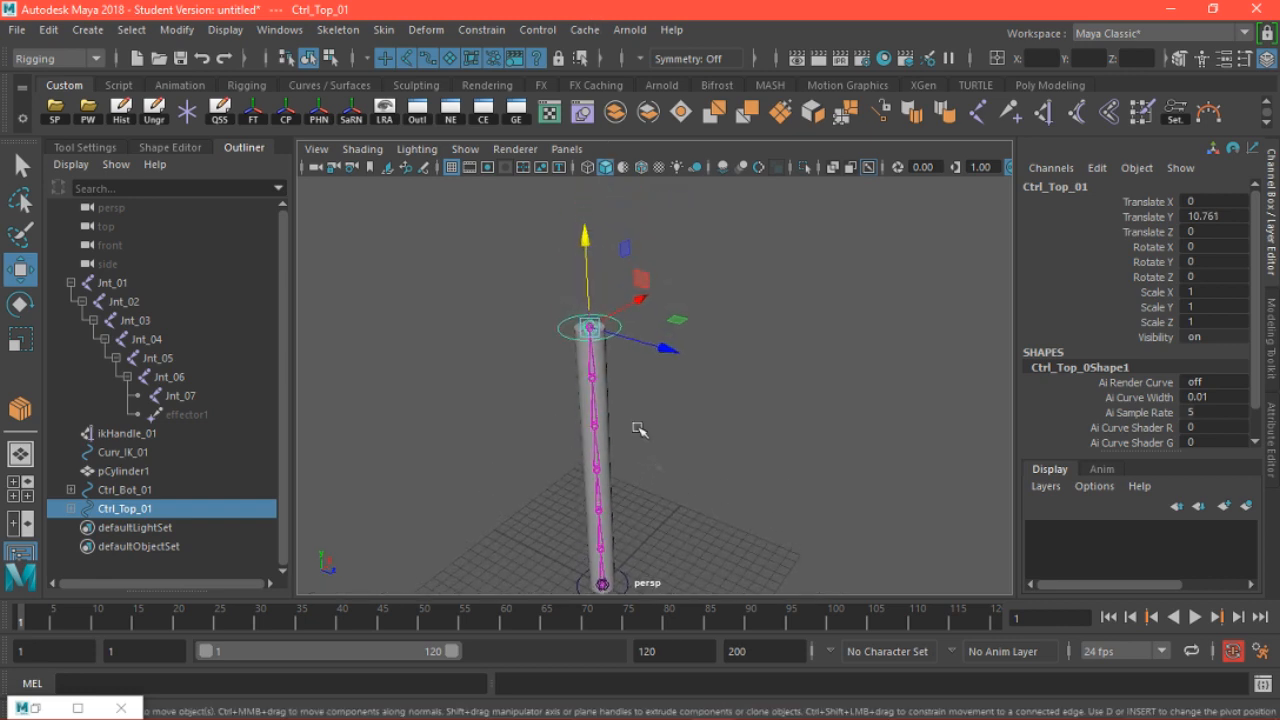
Stretch the cylinder much further by raising Ctrl_Top_01 along Y, and undo the last move
drag(588, 260, 576, 20)
scroll(697, 317, down, 5)
mouse_move(637, 228)
mouse_down()
mouse_move(637, 129)
mouse_move(674, 269)
mouse_move(647, 217)
mouse_up()
key(ctrl+z)
Set the Translate Y of Ctrl_Top_01 to 0 to end the stretch test
double_click(1212, 216)
text(0)
key(Return)
Raise Ctrl_Top_01 to about 10.647 in Translate Y and inspect the stretched joints and cylinder
alt+drag(756, 543, 790, 531)
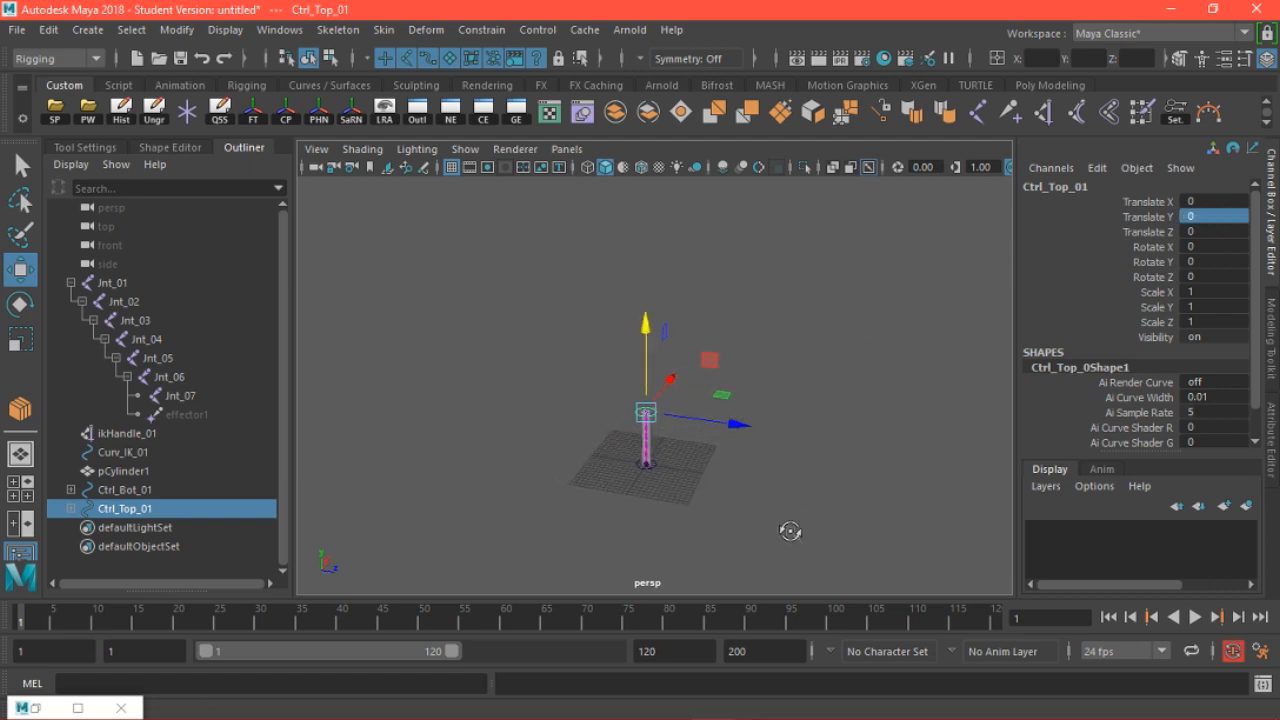
key(f)
alt+right_drag(863, 449, 595, 295)
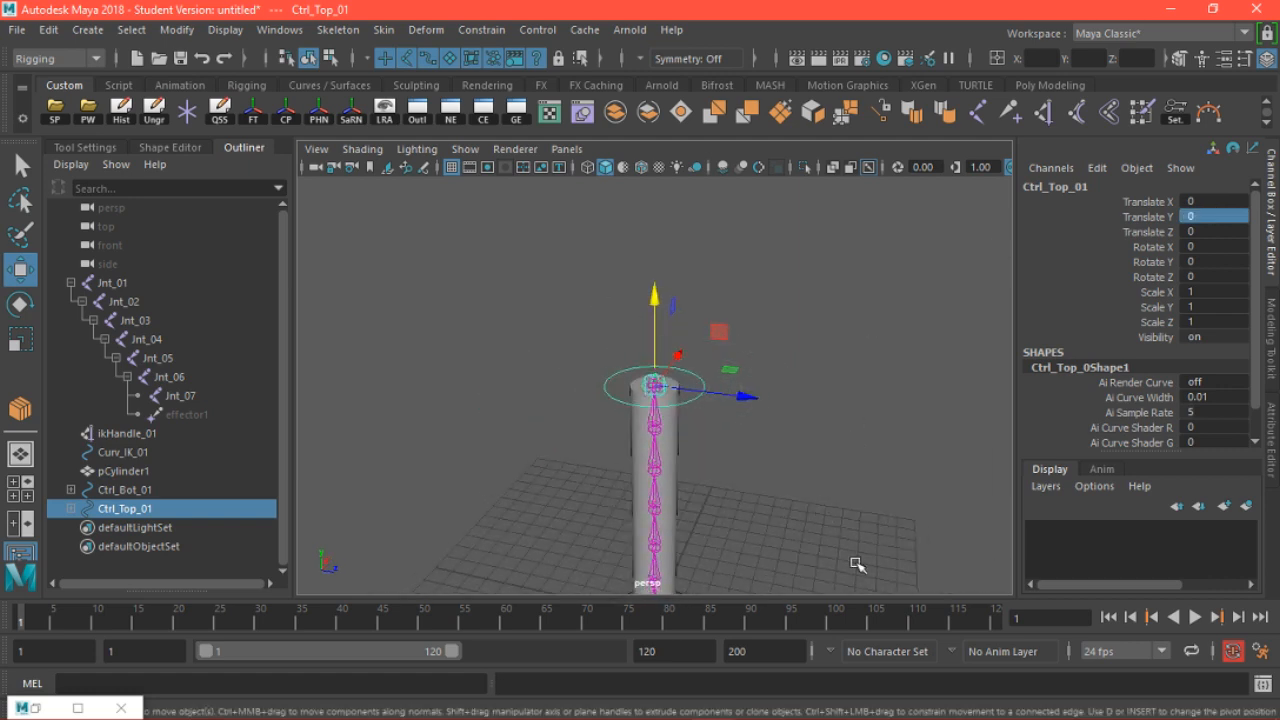
alt+middle_drag(857, 565, 771, 440)
alt+drag(771, 440, 777, 389)
alt+middle_drag(777, 389, 797, 446)
alt+drag(797, 446, 737, 363)
drag(611, 262, 612, 112)
alt+drag(671, 268, 673, 322)
alt+middle_drag(685, 326, 654, 406)
alt+right_drag(684, 410, 634, 388)
alt+drag(651, 394, 606, 386)
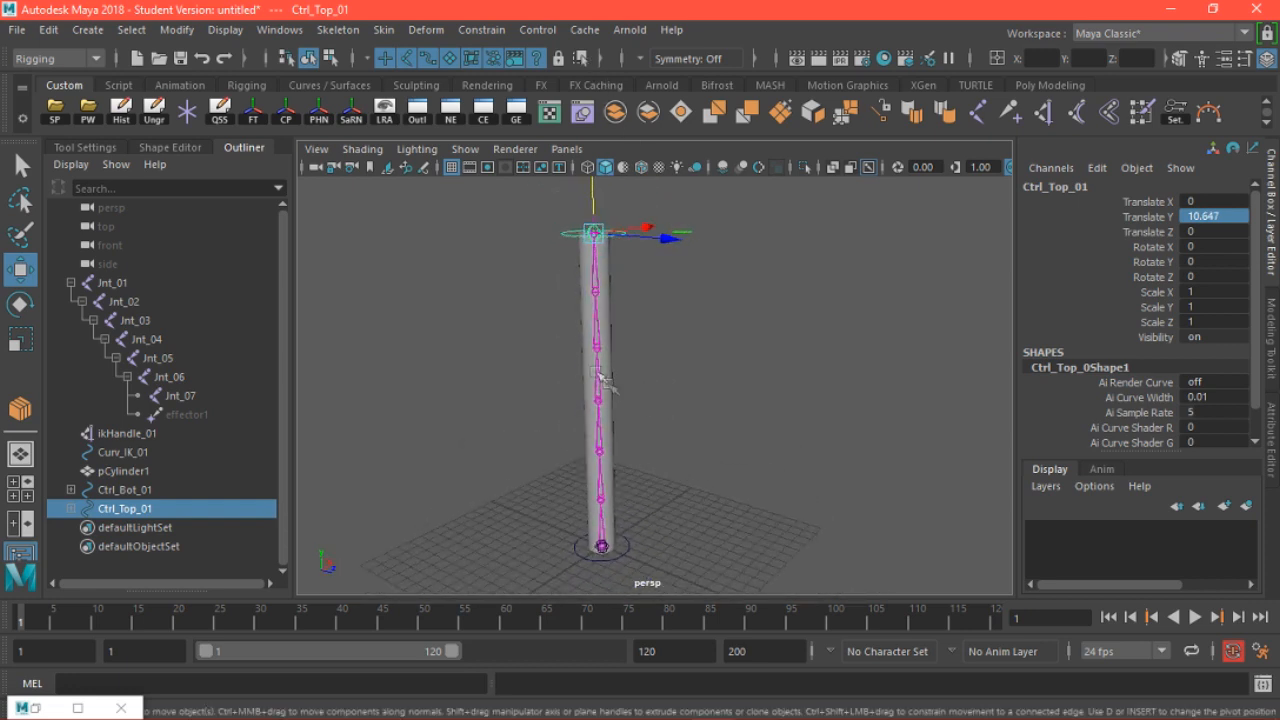
alt+drag(716, 329, 720, 374)
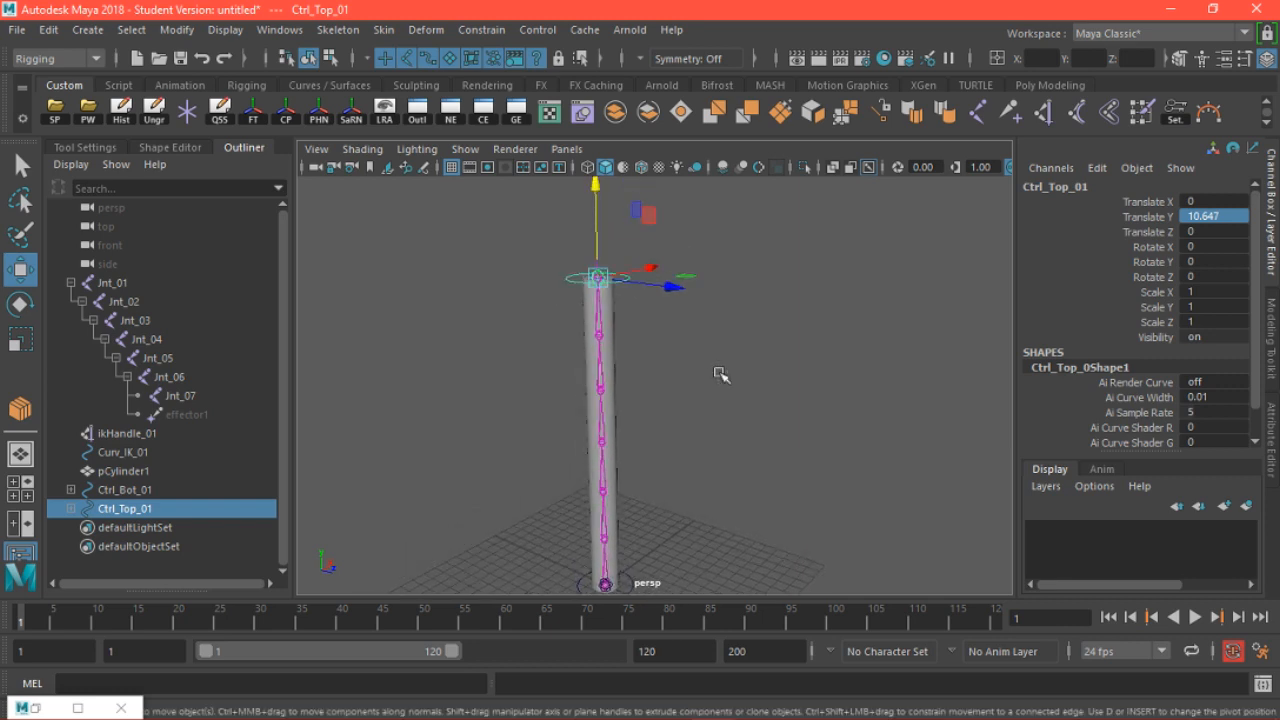
Raise Ctrl_Top_01 to about 12.132 in Translate Y, inspect the stretch, and lower it to about 10.132
drag(594, 234, 592, 208)
alt+drag(665, 440, 574, 318)
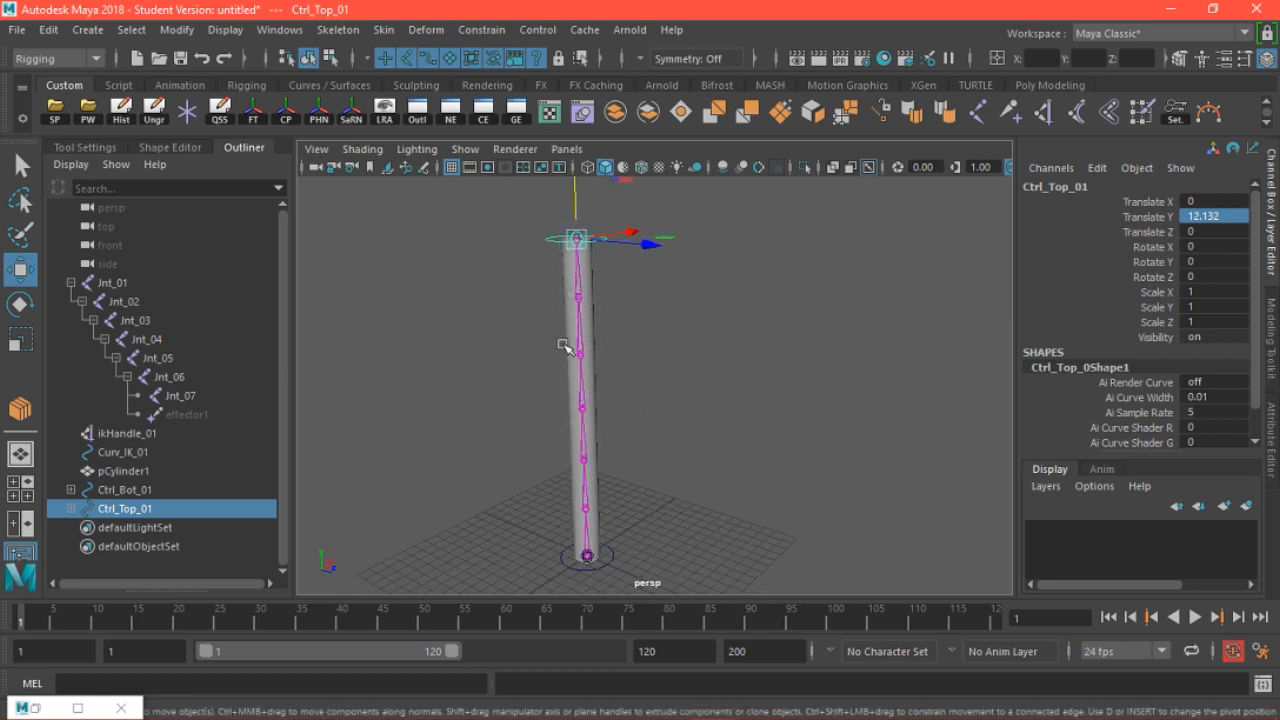
alt+drag(577, 395, 656, 425)
alt+drag(613, 494, 637, 395)
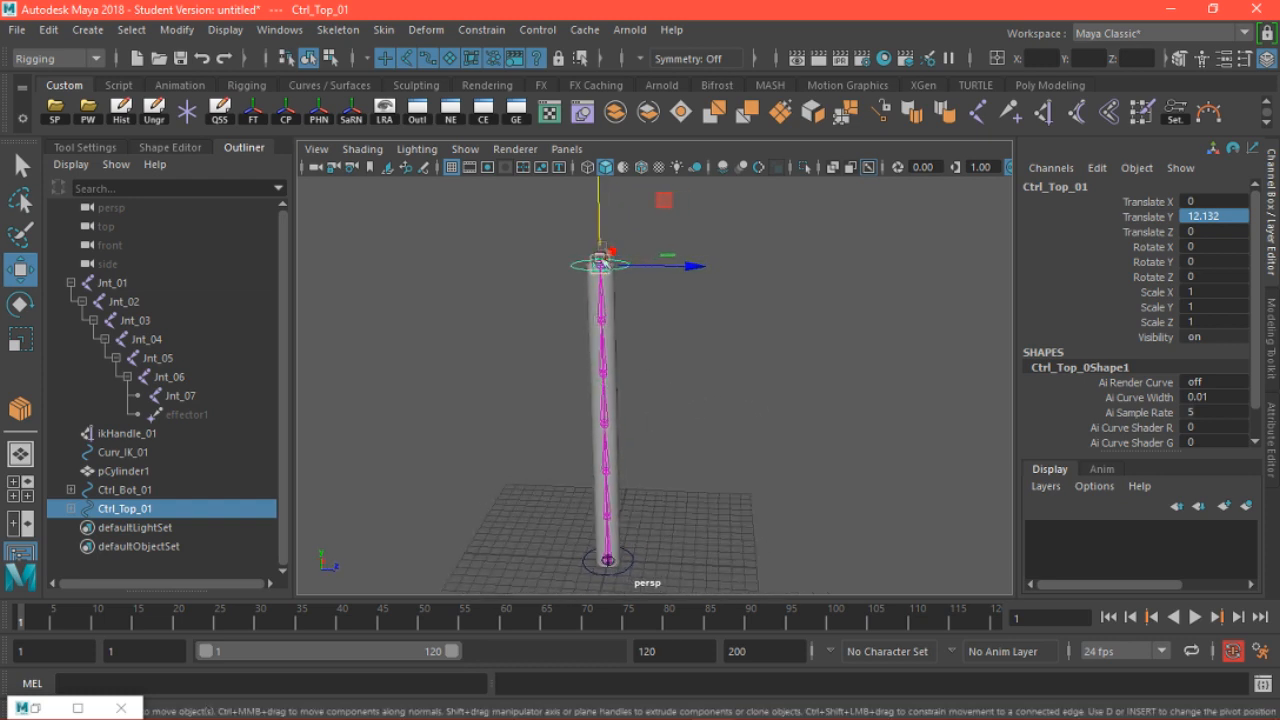
drag(605, 208, 588, 238)
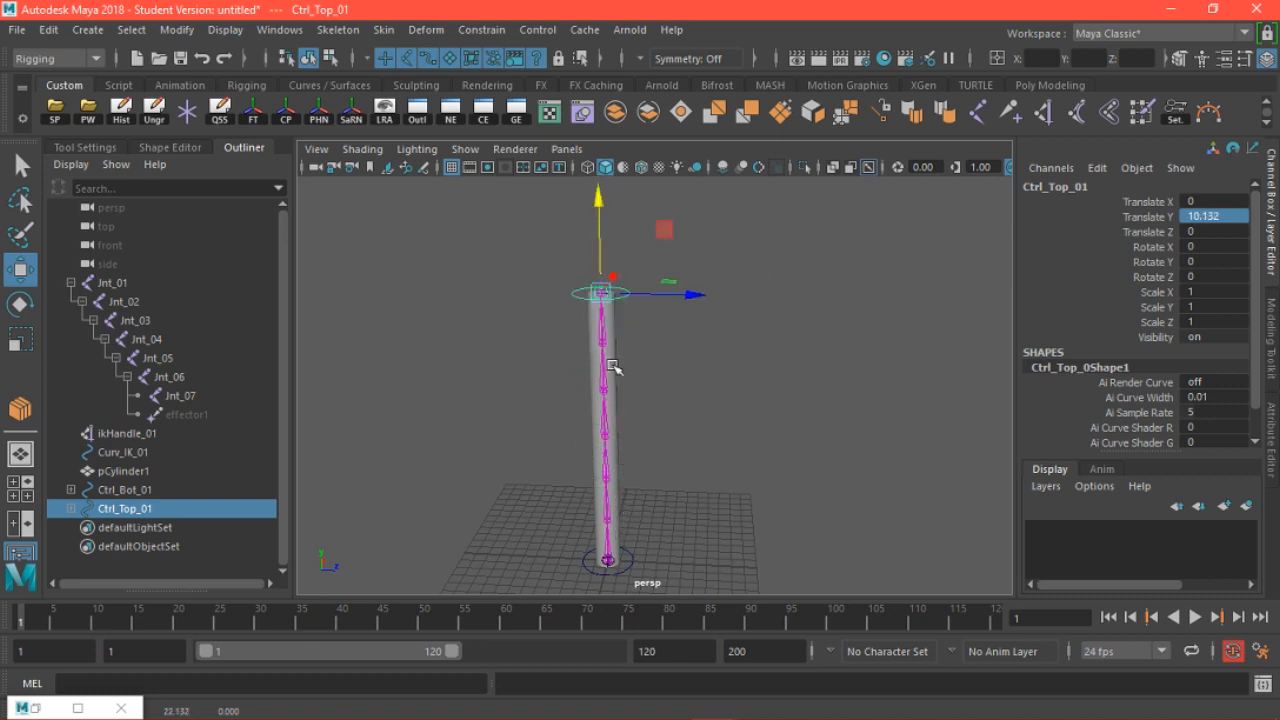
Reset the Translate Y of Ctrl_Top_01 to 0
double_click(1224, 214)
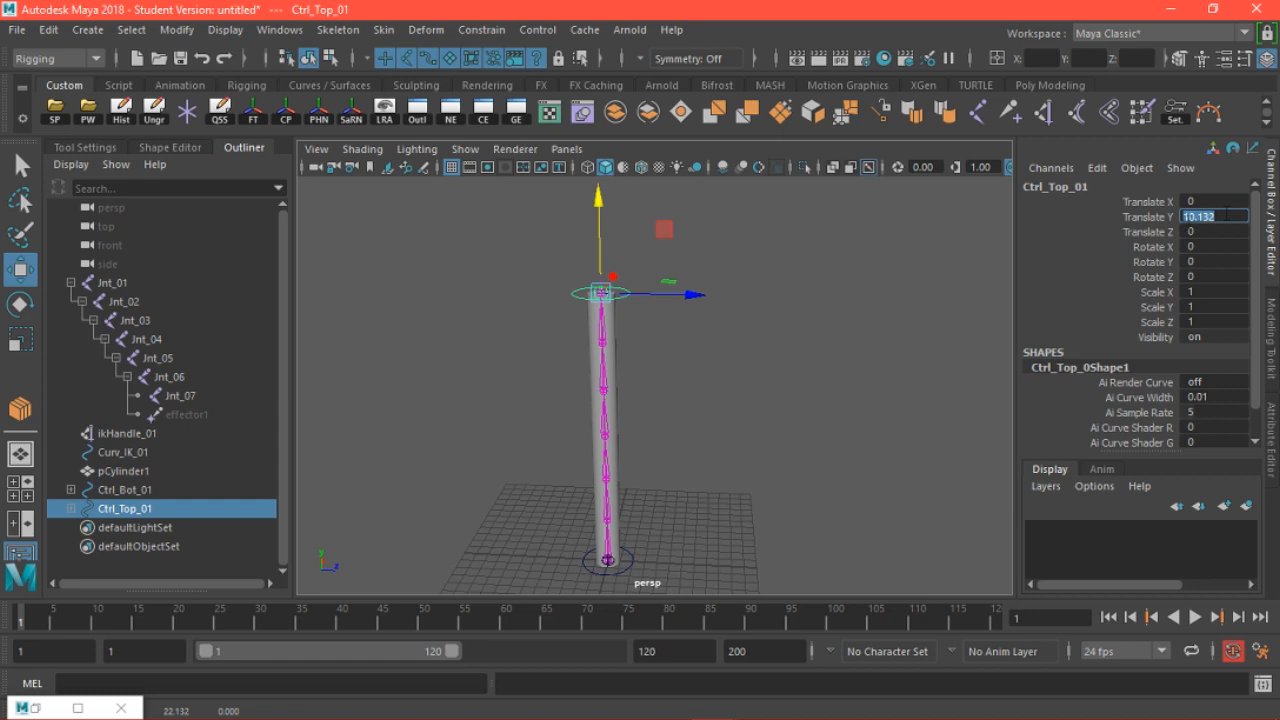
text(0)
key(Return)
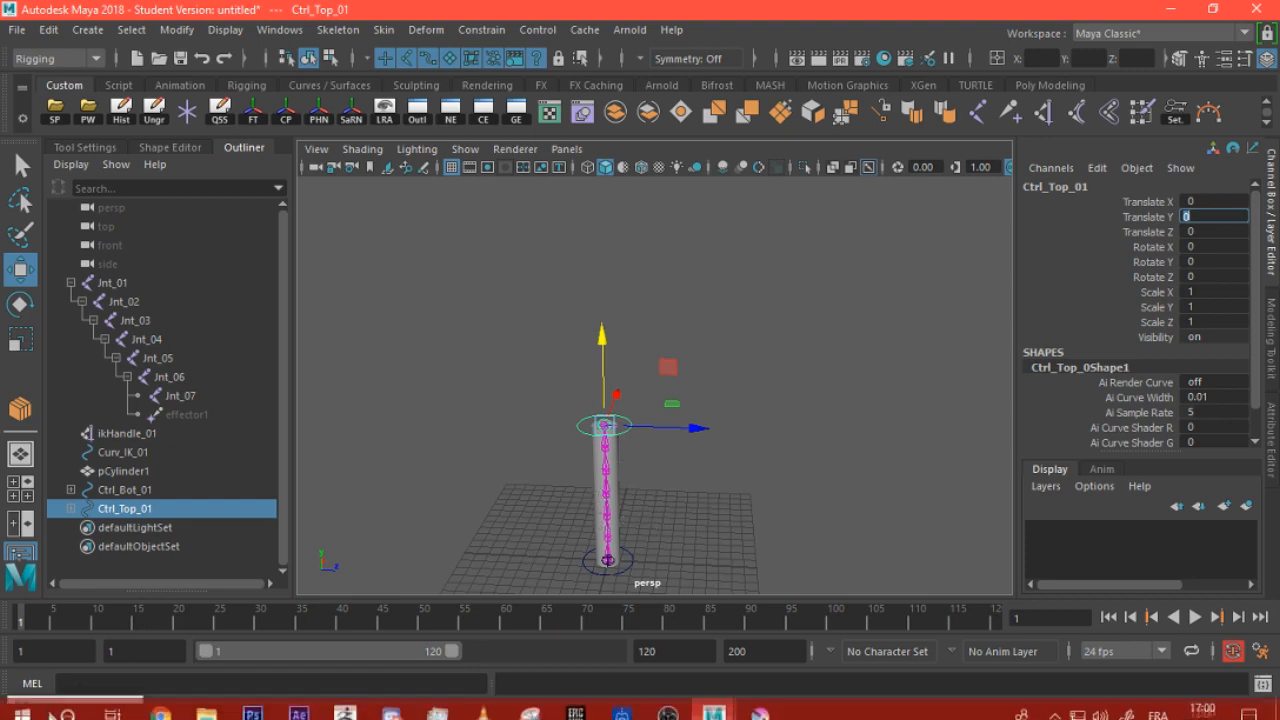
Bring back the Node Editor and arrange it beside the rig, with the cylinder framed closer in the viewport
click(40, 708)
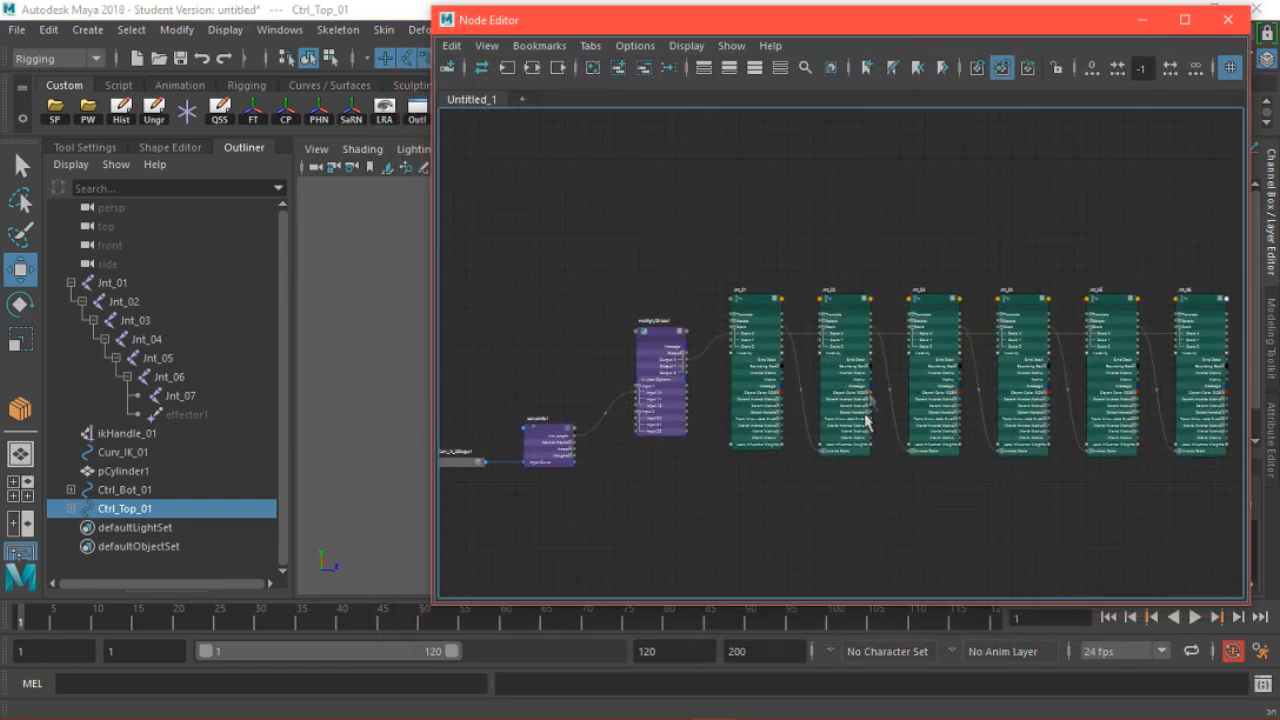
scroll(555, 476, up, 2)
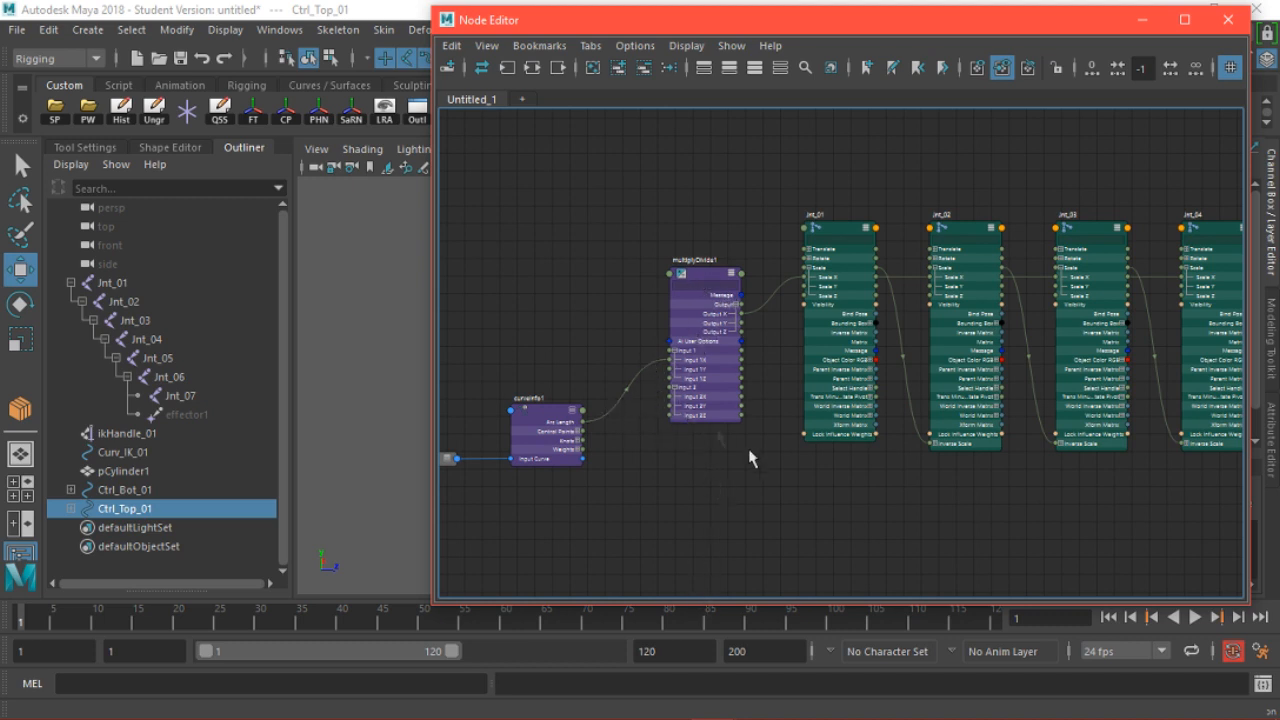
drag(830, 24, 1023, 176)
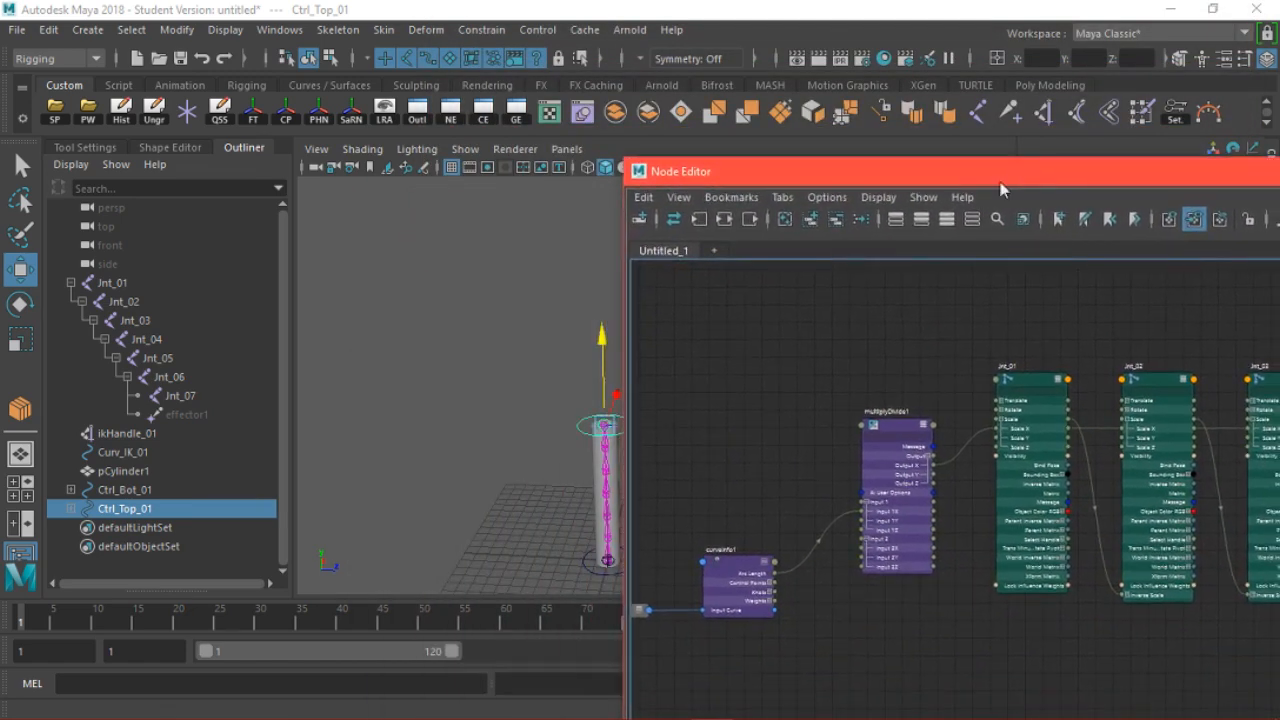
alt+middle_drag(446, 408, 508, 436)
alt+right_drag(508, 436, 580, 466)
mouse_move(563, 463)
alt+mouse_down()
mouse_move(537, 366)
mouse_move(504, 441)
mouse_move(557, 477)
alt+mouse_up()
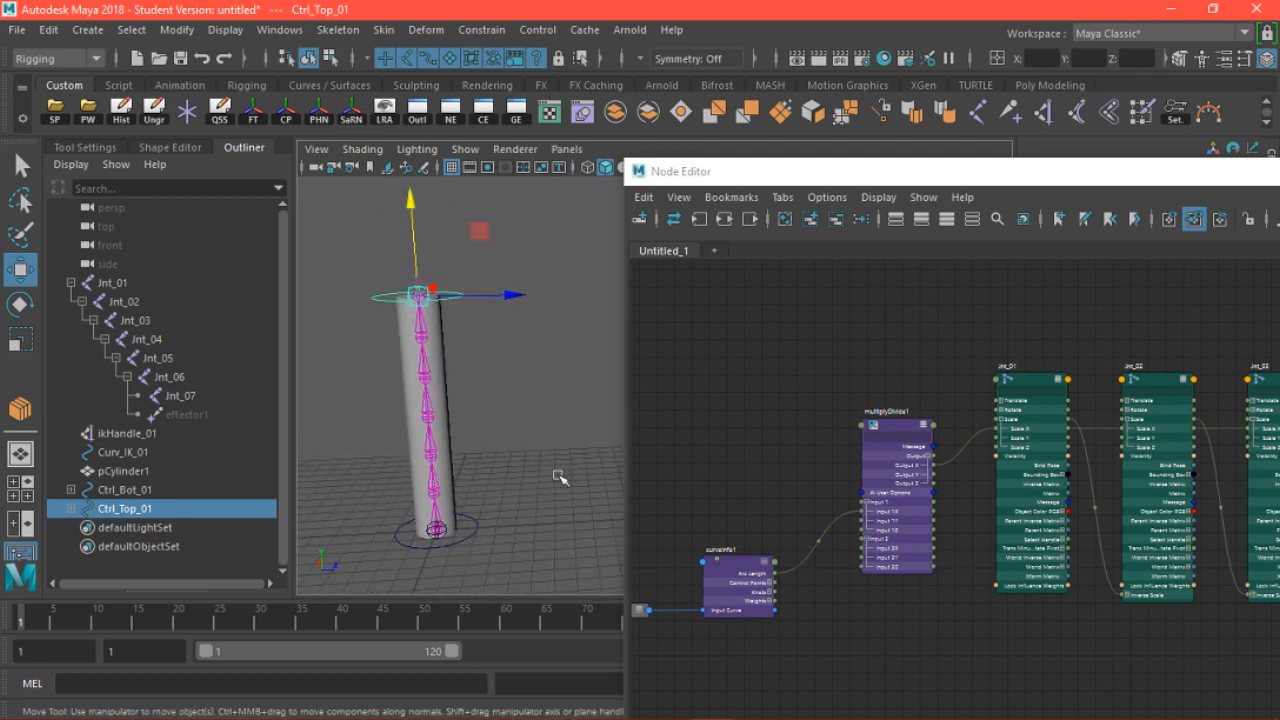
drag(836, 171, 733, 24)
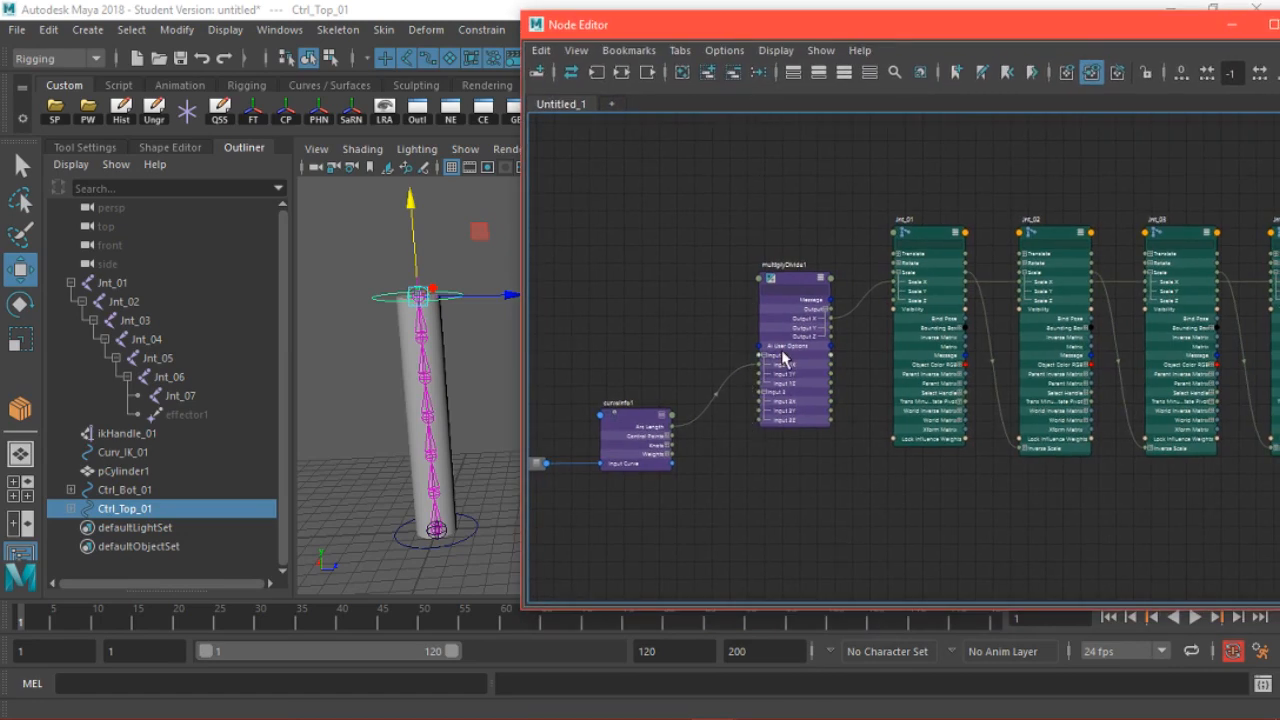
Rename the curveInfo1 node as curveInfo_IK_01
scroll(784, 358, up, 5)
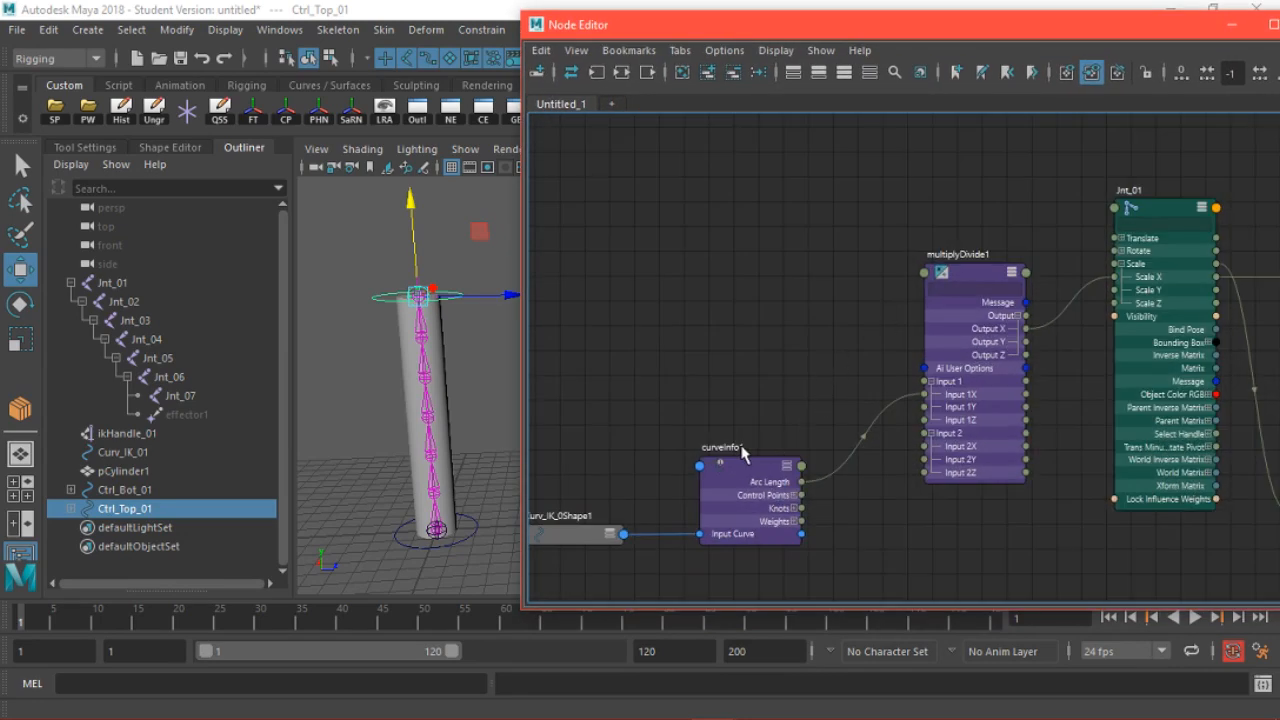
double_click(742, 451)
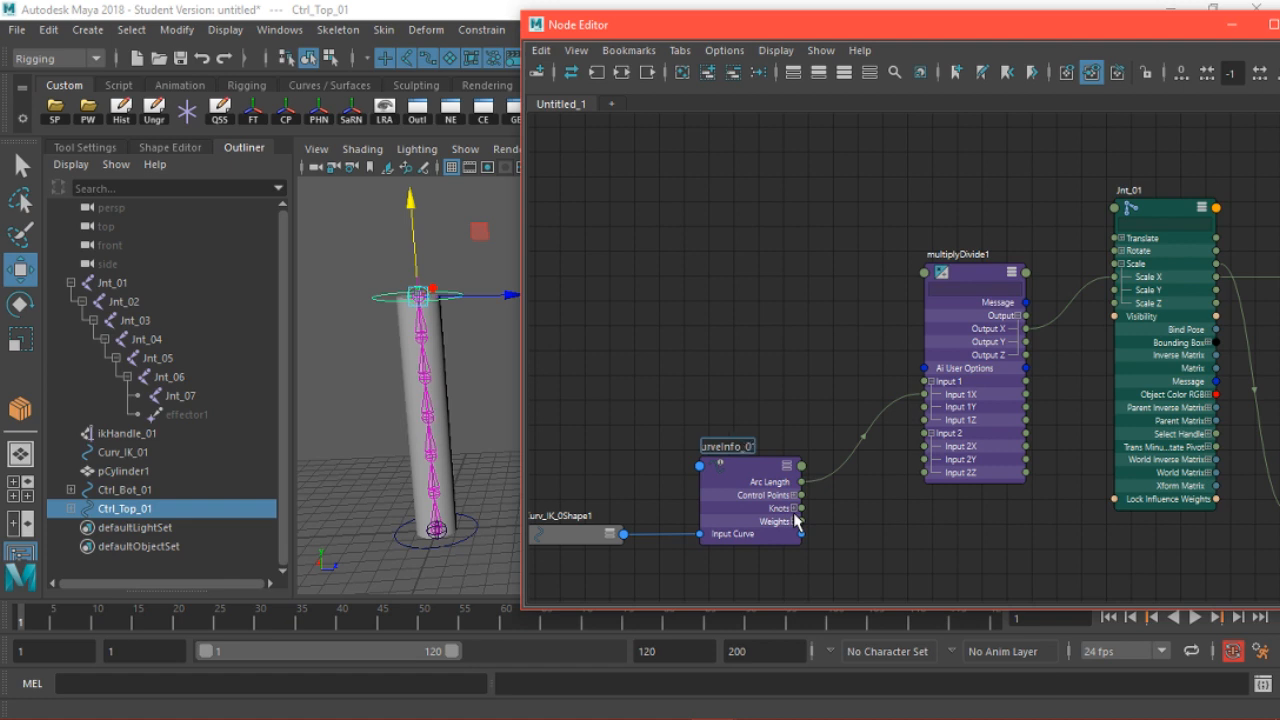
text(curveInfo_IK_01)
key(Return)
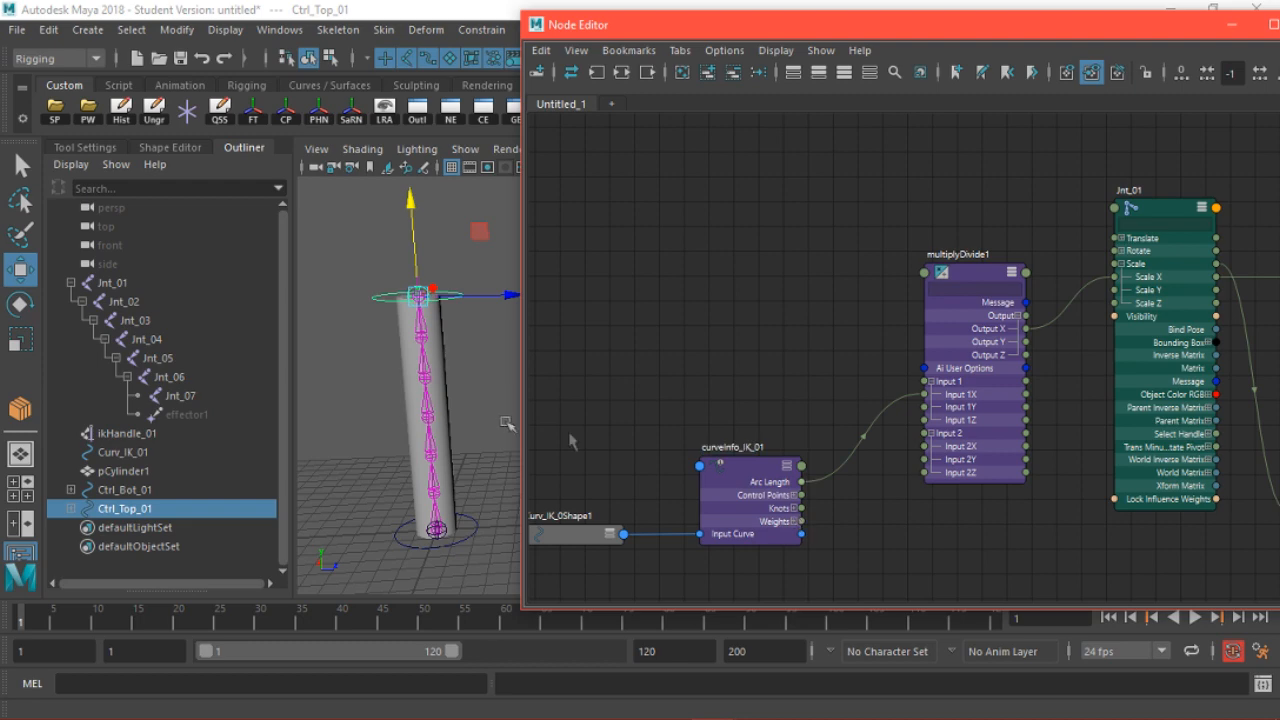
Rename the multiplyDivide1 node as multiplyDivide_Stretch_01
alt+middle_drag(594, 424, 614, 406)
alt+middle_drag(911, 322, 717, 367)
double_click(800, 293)
click(814, 292)
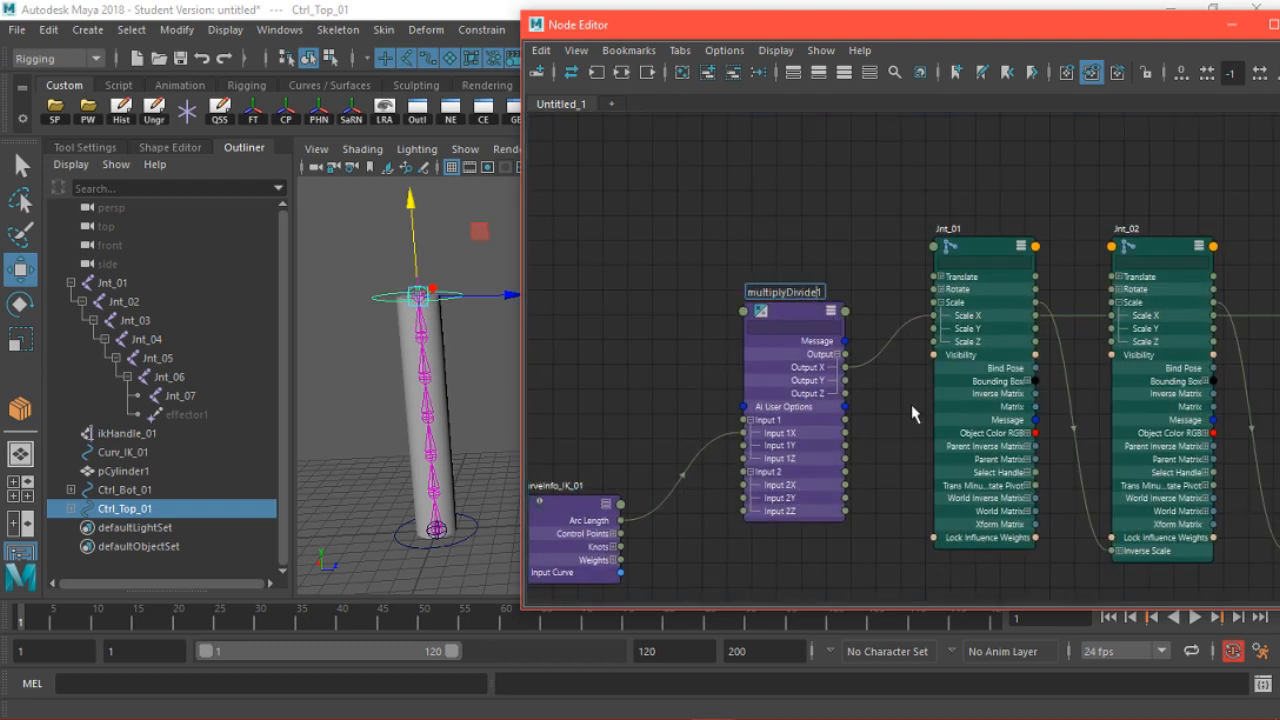
text(_Stretch_01)
key(Return)
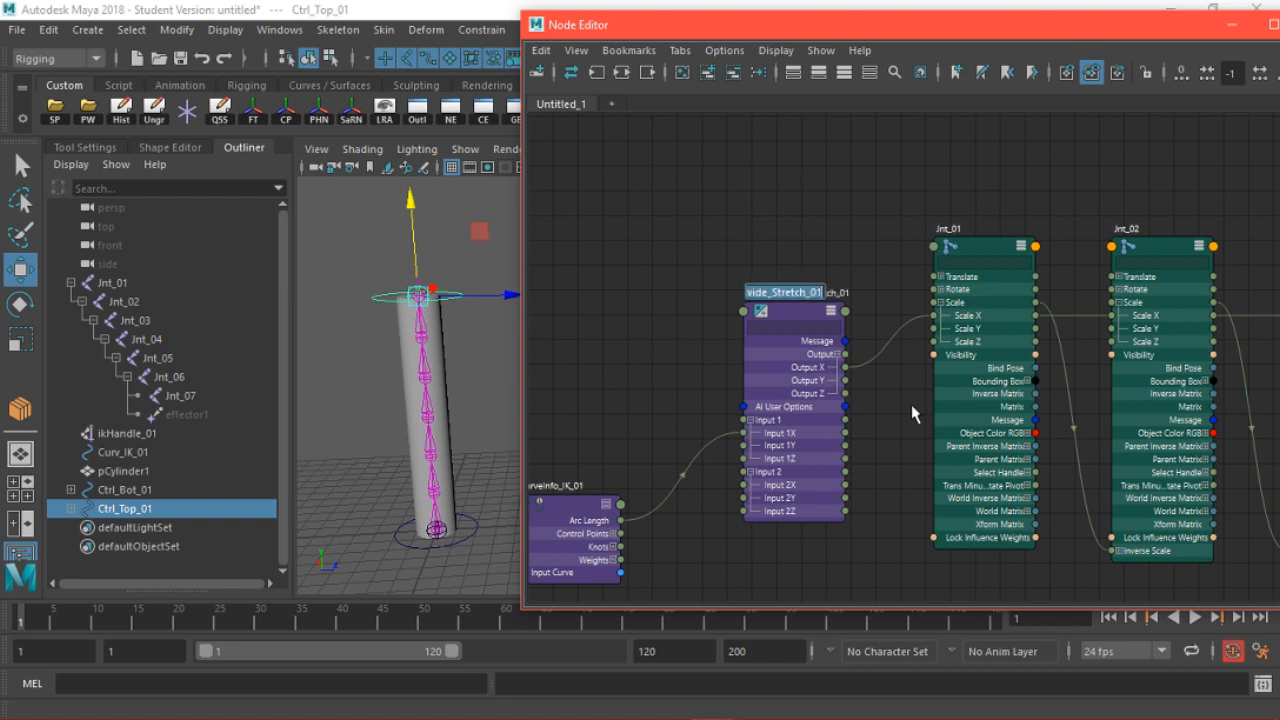
click(912, 410)
Duplicate multiplyDivide_Stretch_01, place the copy below the original, and show the copy's full attribute list
scroll(918, 450, down, 3)
scroll(820, 491, up, 2)
alt+middle_drag(820, 491, 798, 412)
click(778, 236)
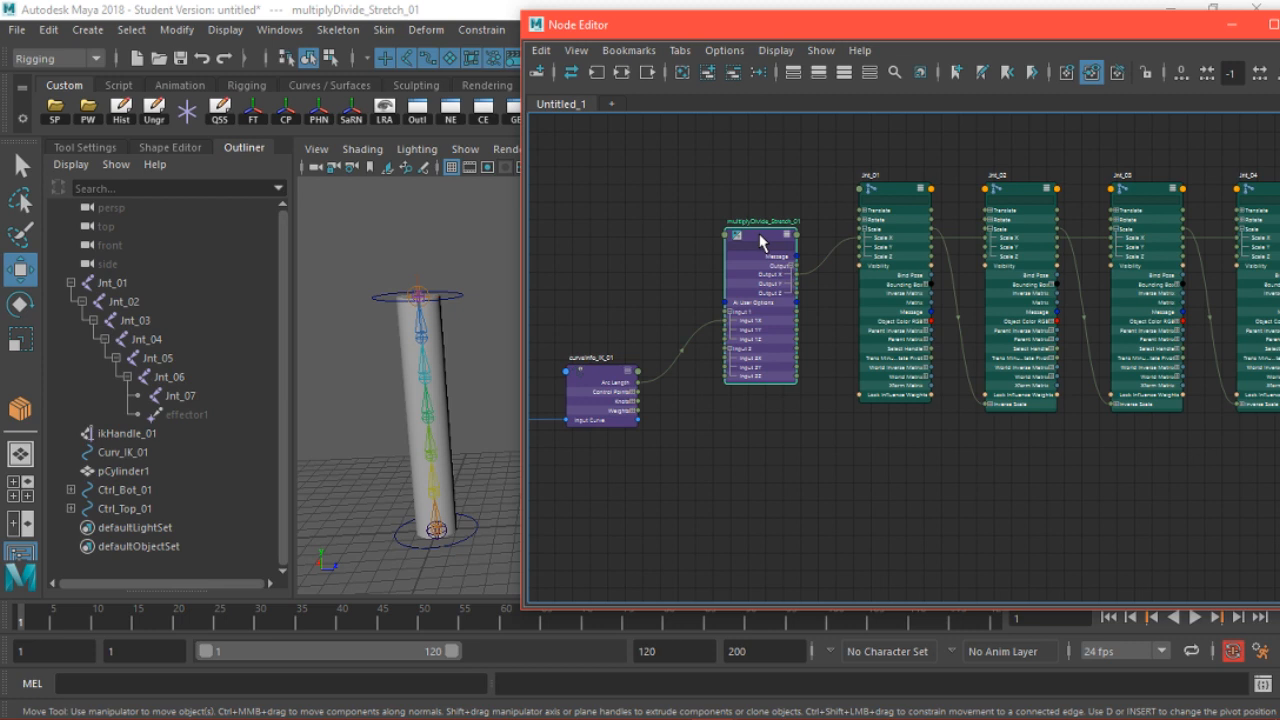
key(ctrl+d)
drag(933, 514, 763, 456)
key(3)
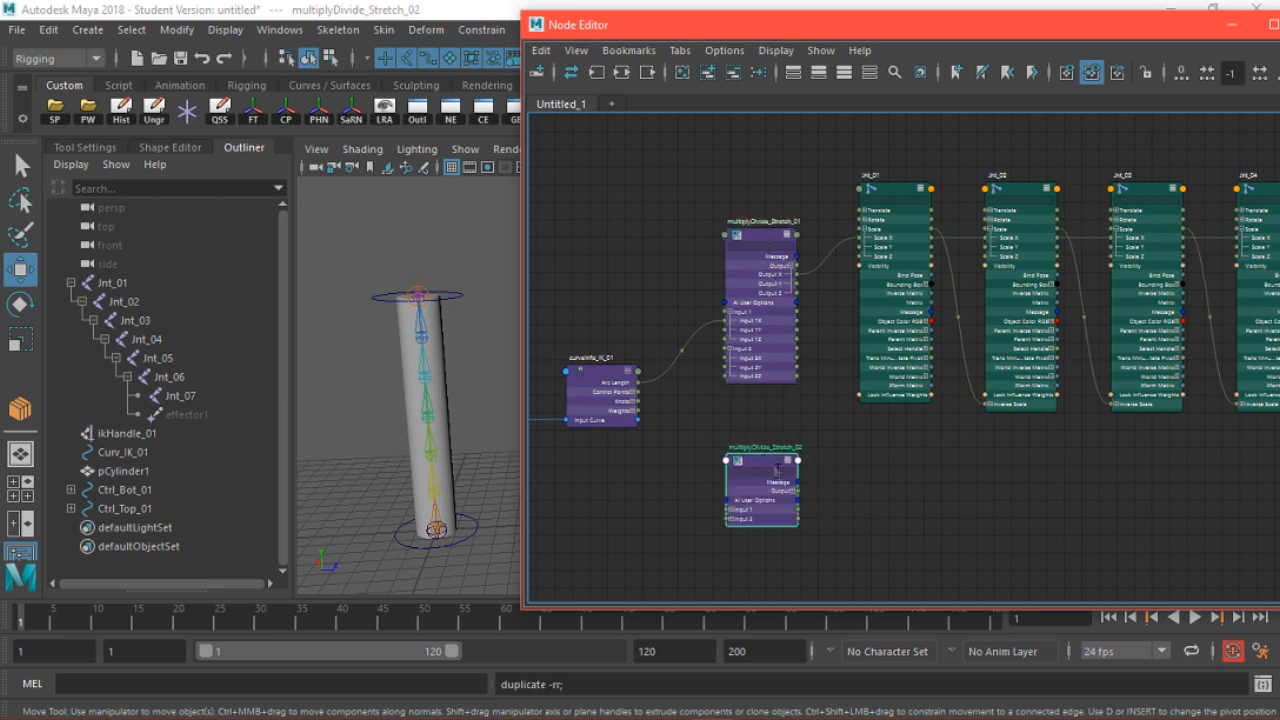
Expand Input 1 and Input 2 on the duplicated multiplyDivide node to expose their X, Y and Z channels
scroll(779, 465, up, 5)
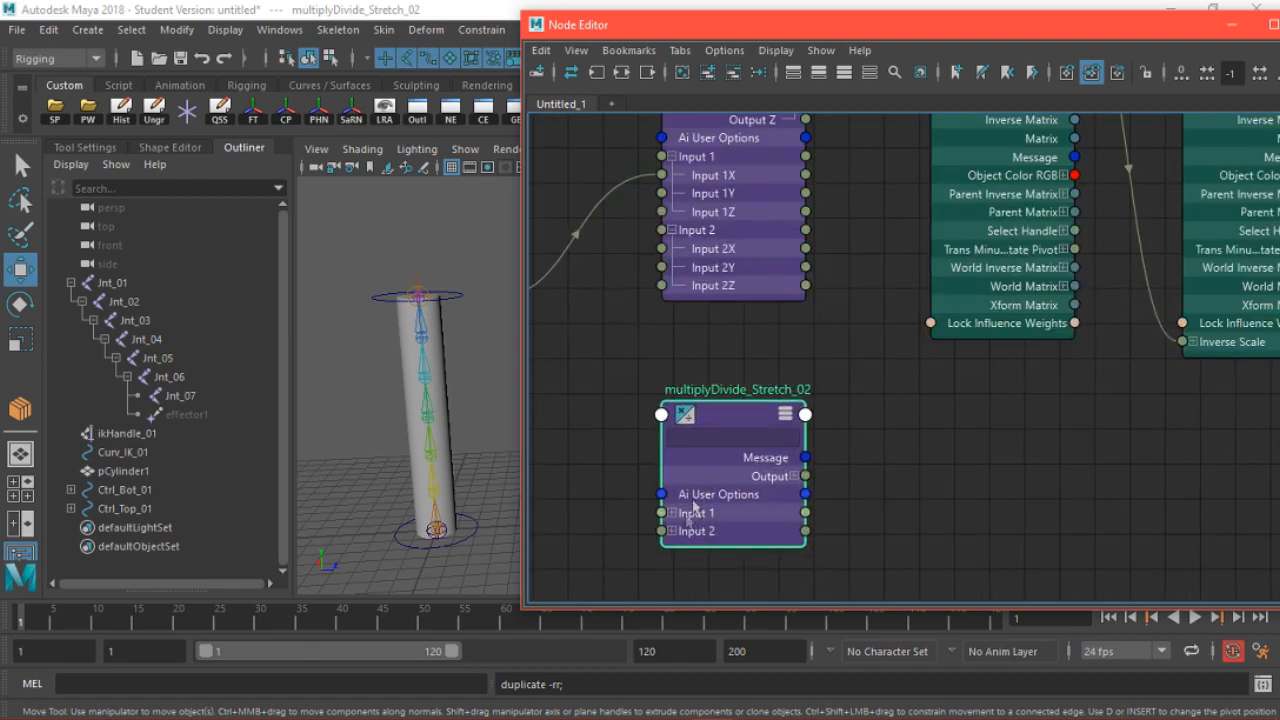
scroll(662, 516, down, 3)
middle_drag(662, 516, 680, 451)
click(731, 445)
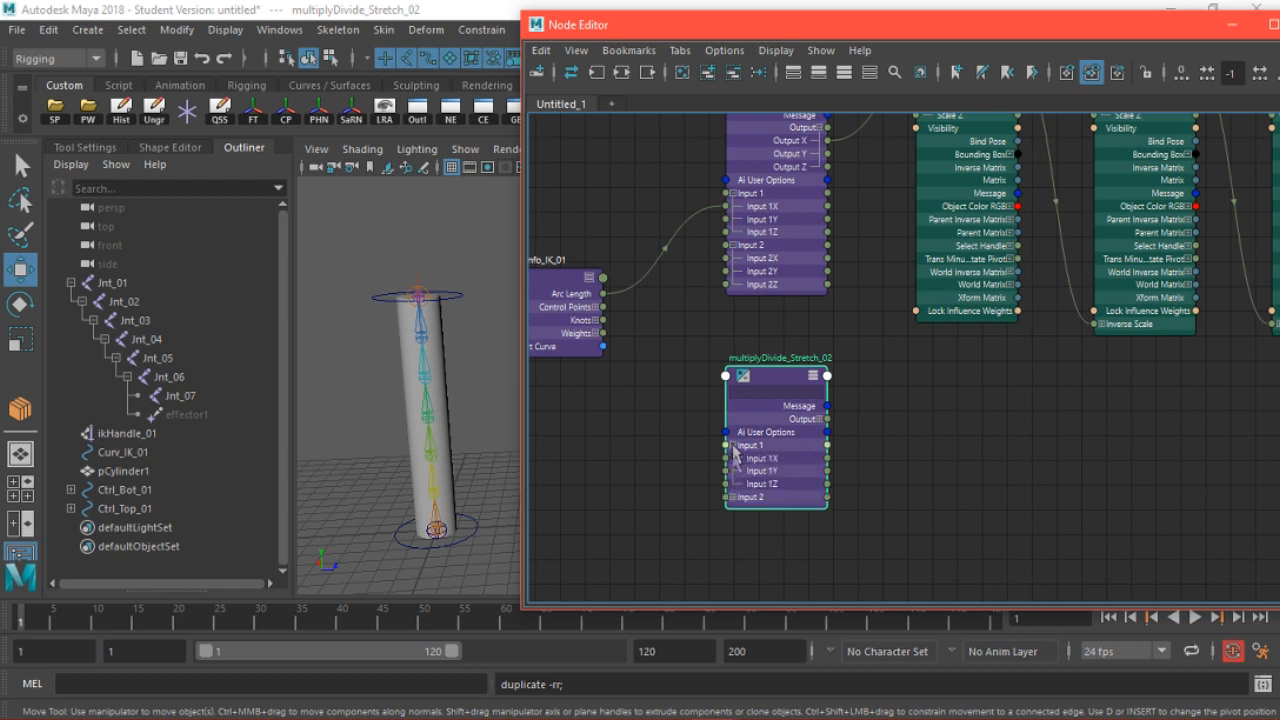
click(731, 497)
Rename the duplicated multiplyDivide node as multiplyDivide_Squatch_01
double_click(802, 357)
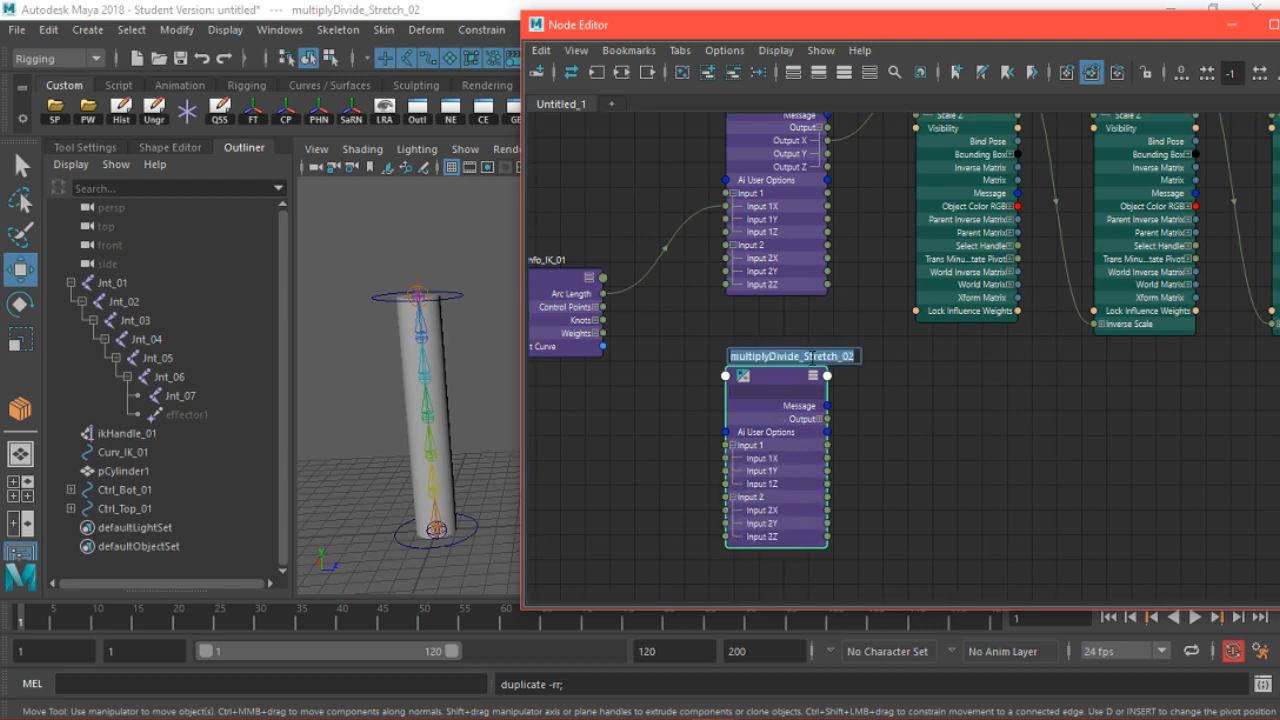
drag(806, 357, 880, 357)
text(Squa)
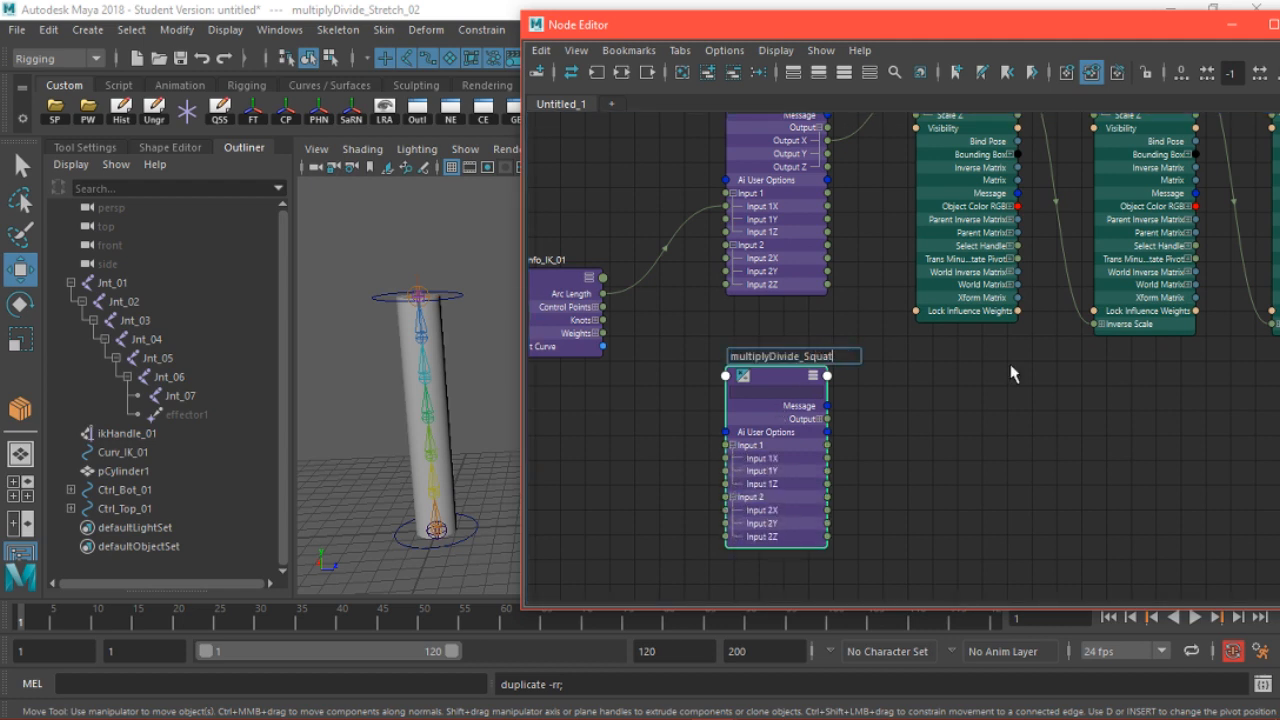
text(tch_01)
key(Return)
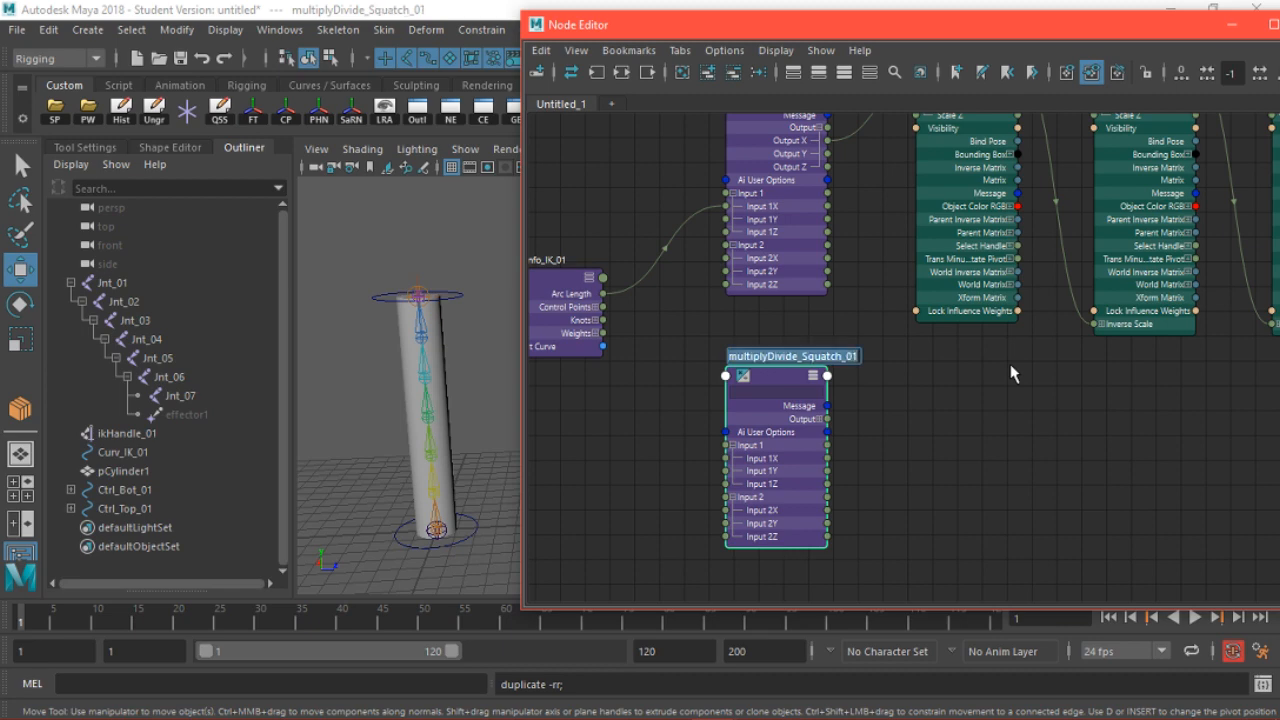
click(604, 455)
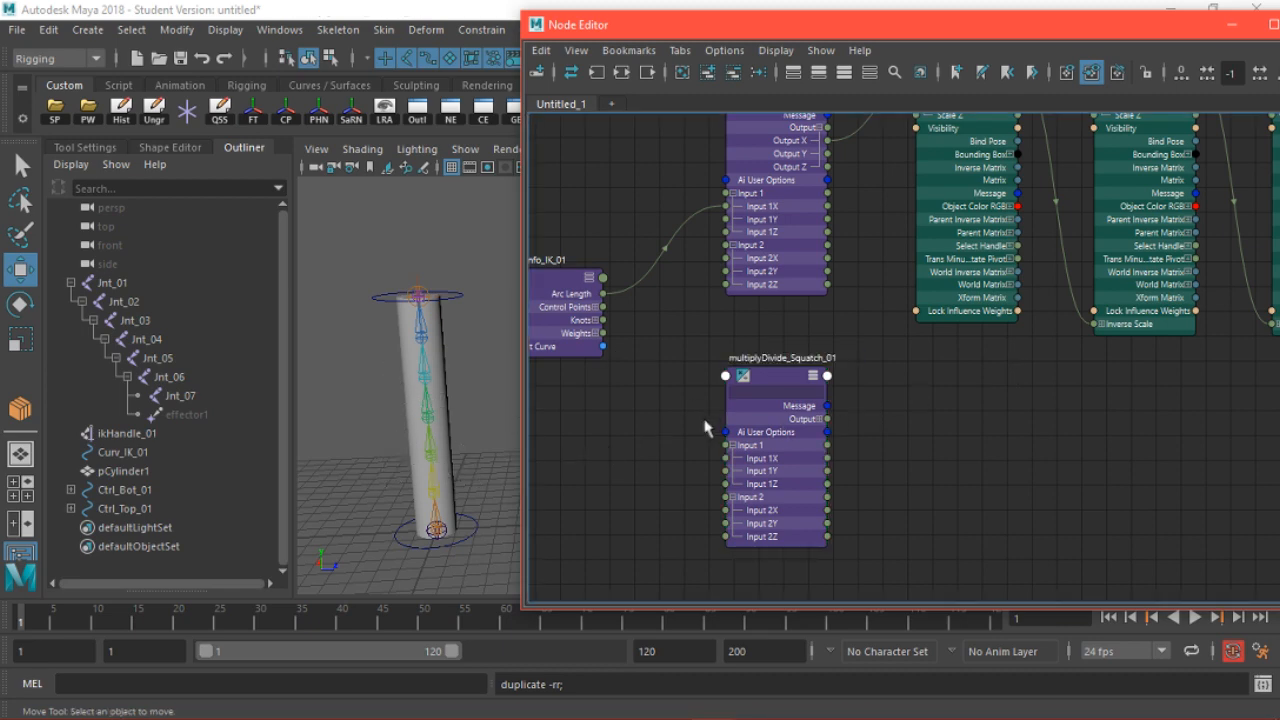
alt+middle_drag(705, 427, 817, 330)
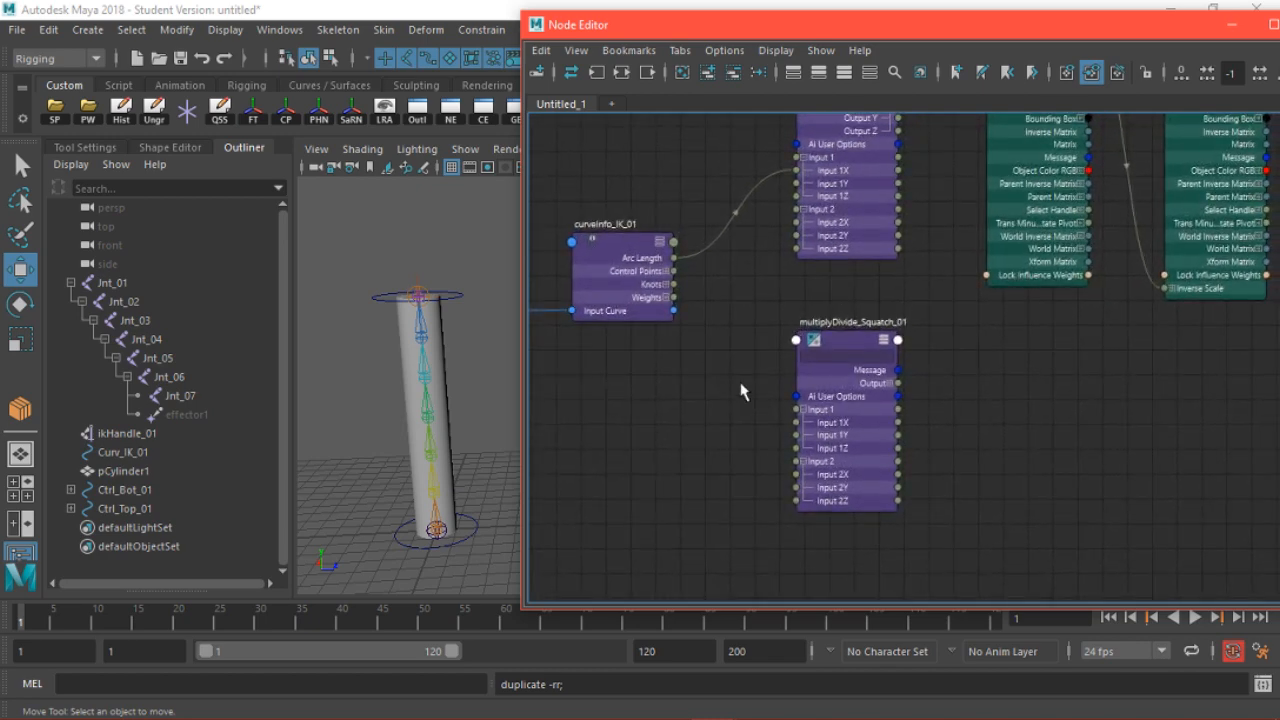
alt+middle_drag(916, 259, 895, 330)
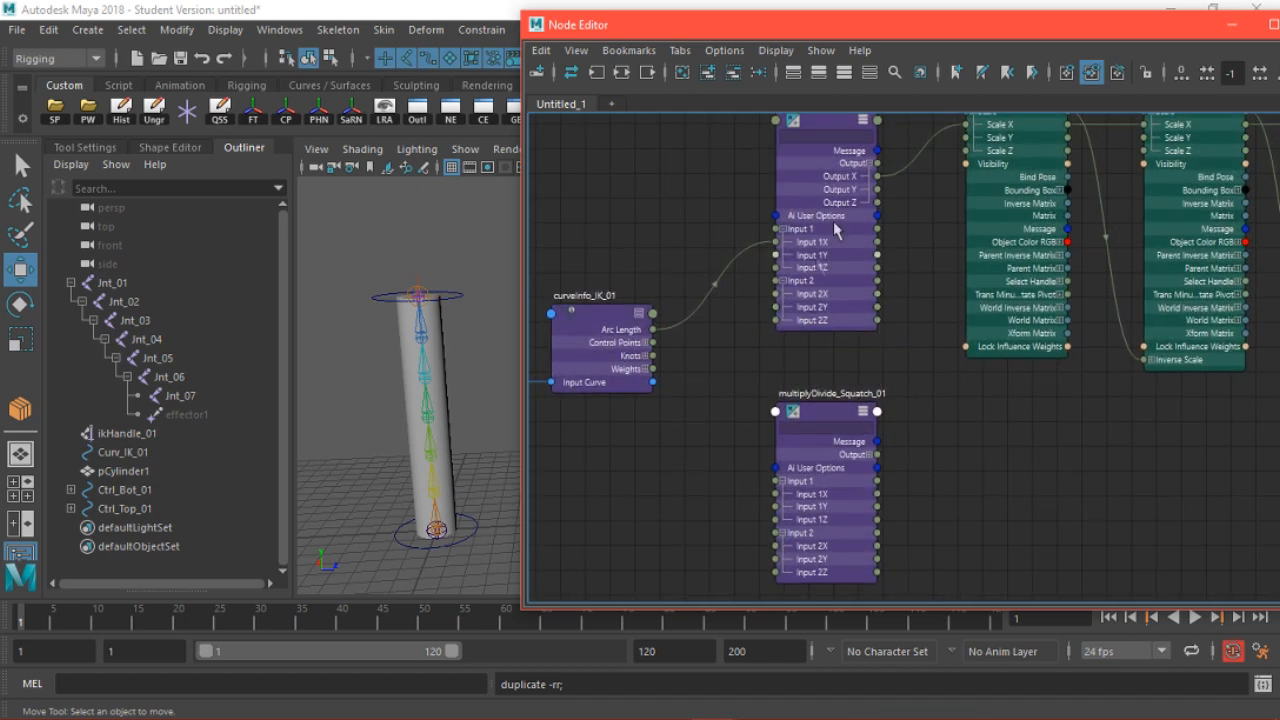
click(826, 125)
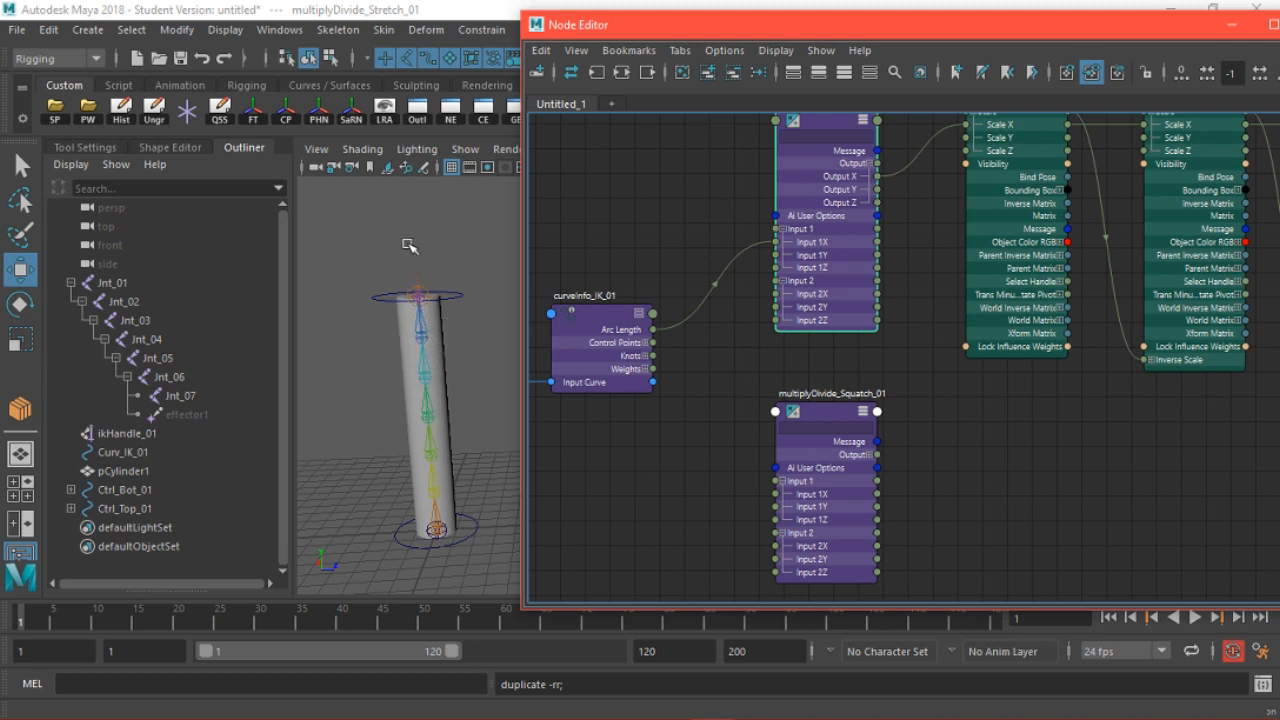
click(420, 382)
alt+drag(436, 426, 455, 421)
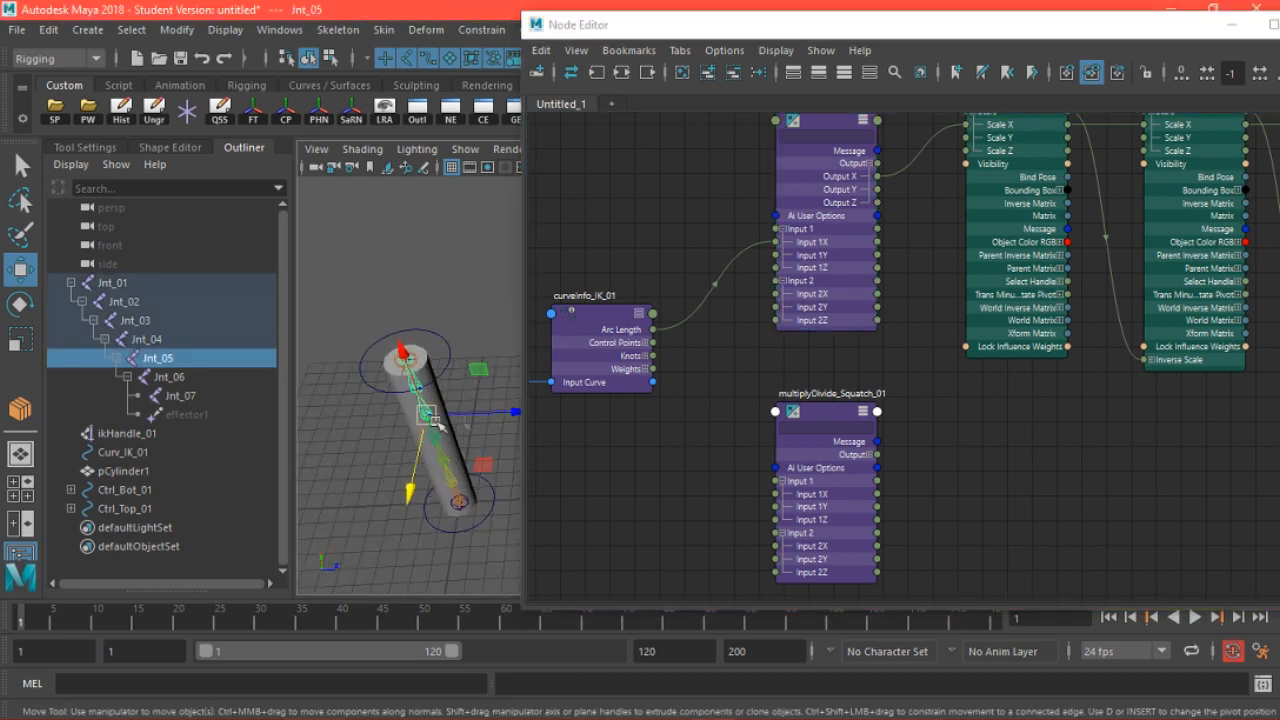
Show the attributes of multiplyDivide_Squatch_01 and connect the Arc Length of curveInfo_IK_01 to its Input 2X
click(830, 418)
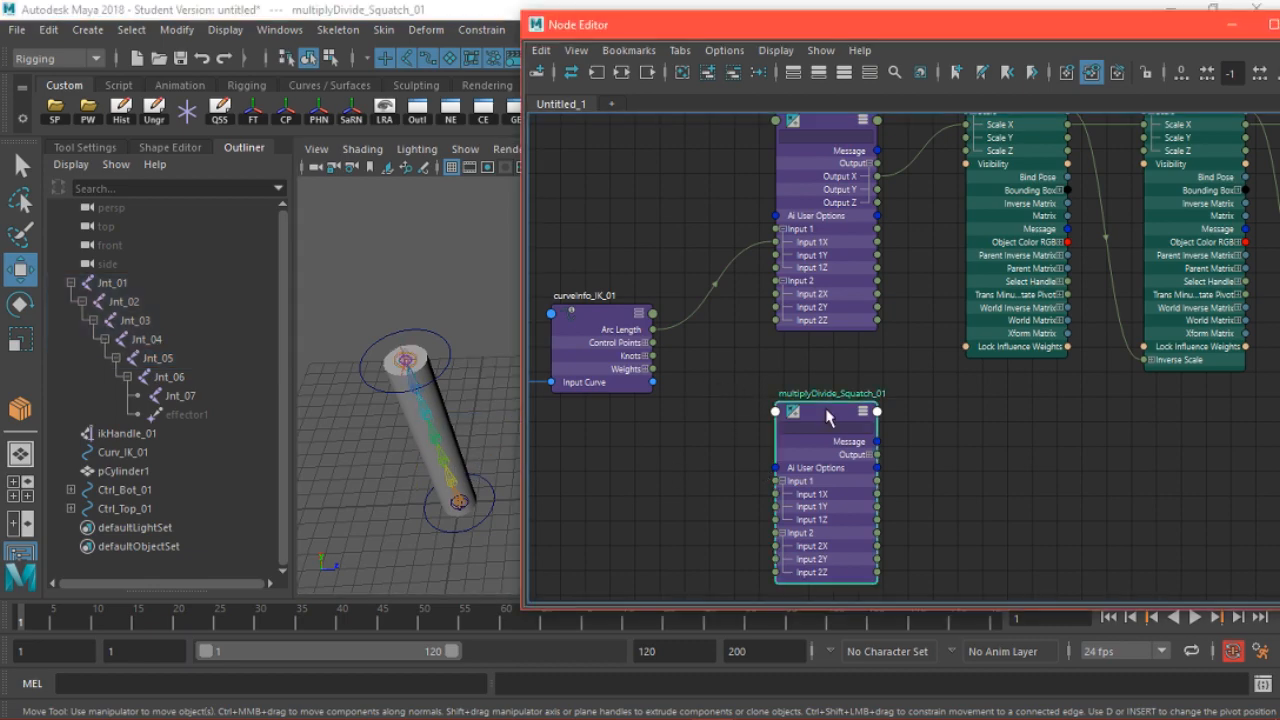
drag(858, 24, 406, 132)
middle_drag(372, 264, 396, 376)
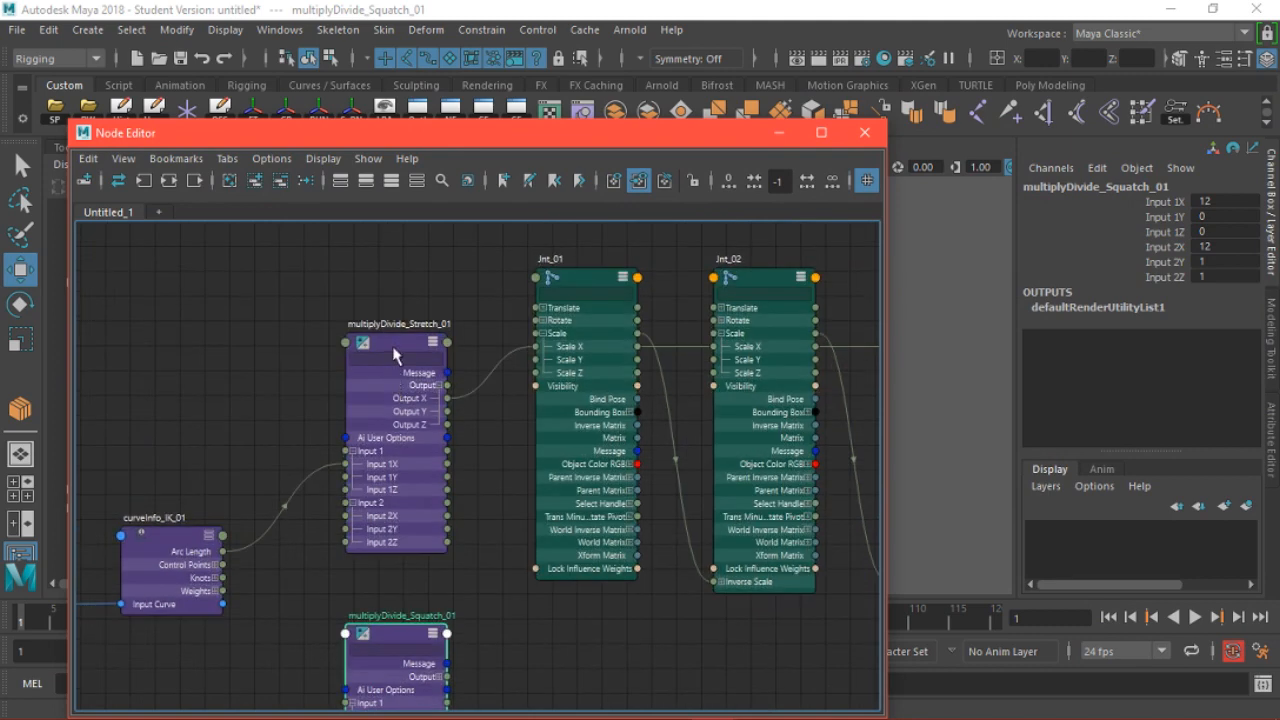
middle_drag(573, 582, 521, 476)
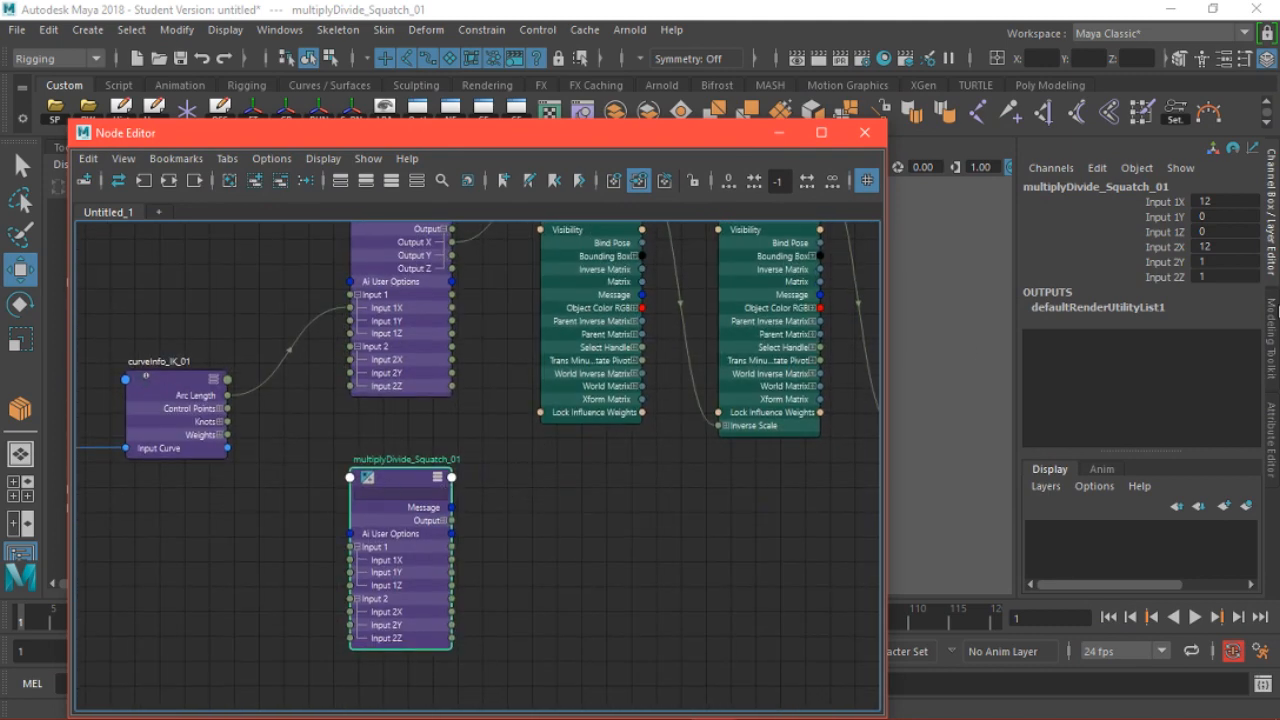
click(1273, 340)
click(1273, 425)
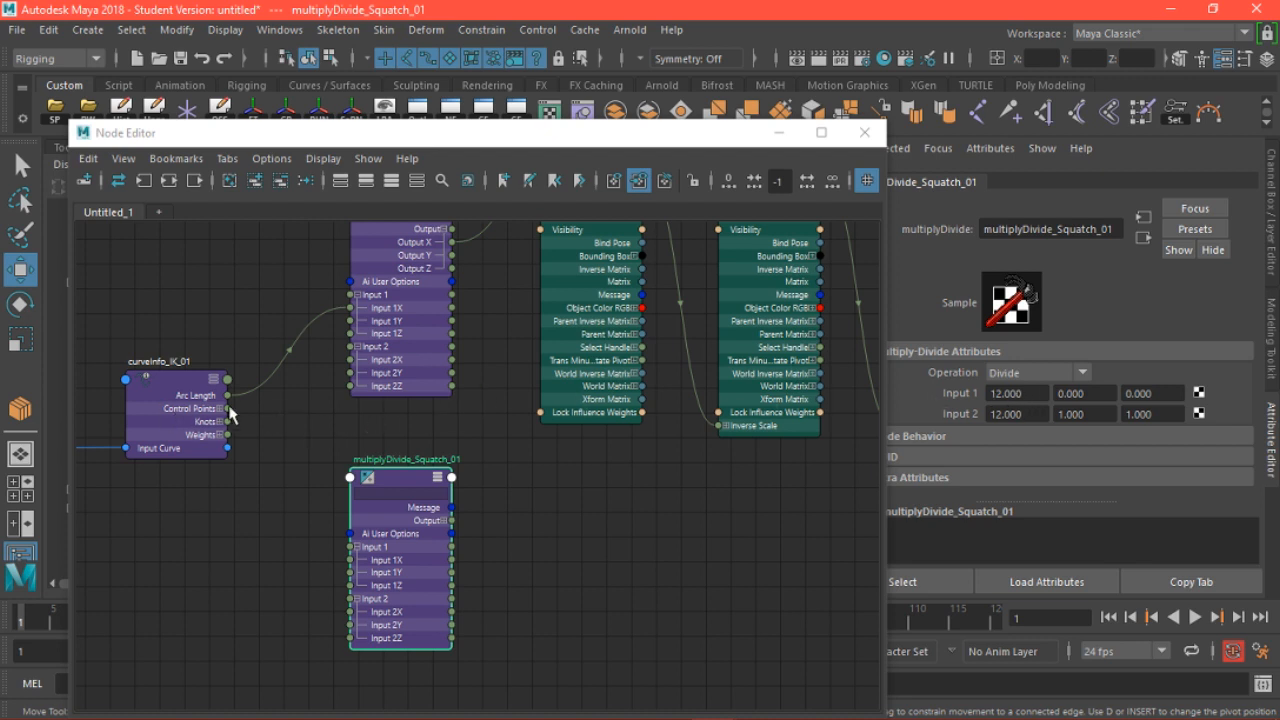
drag(228, 396, 350, 612)
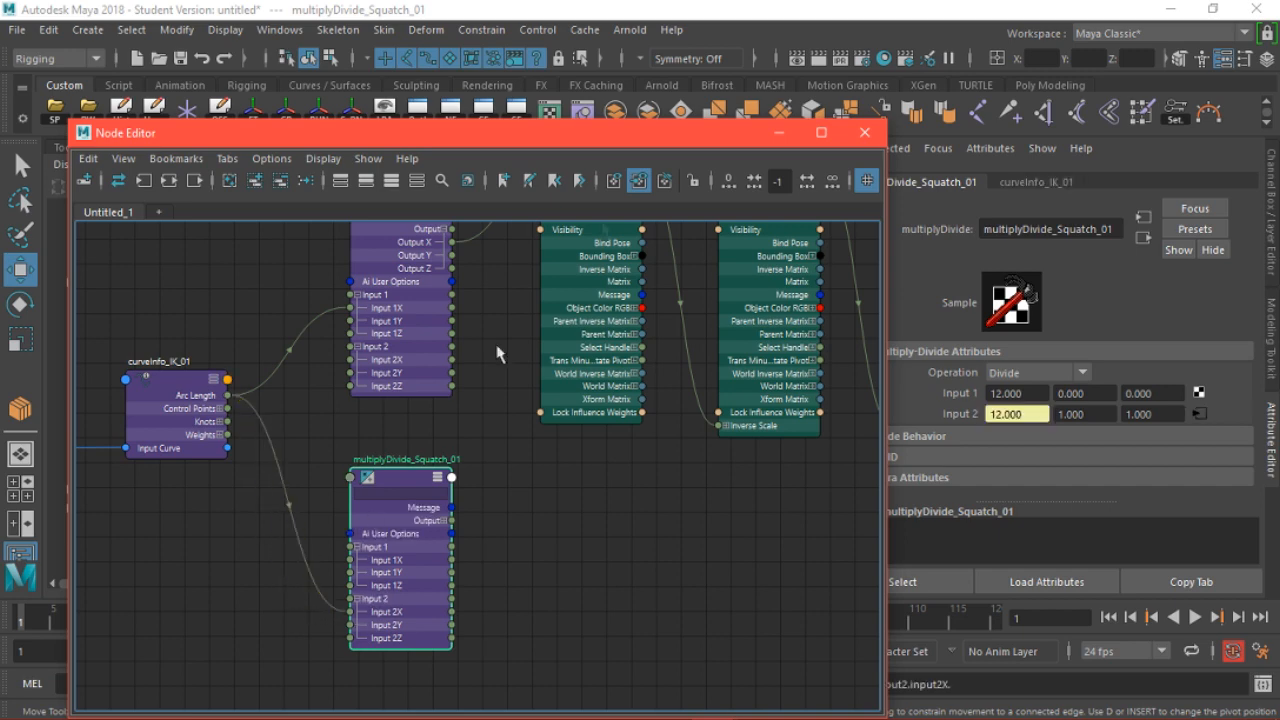
Uncover the rig in the viewport and raise Ctrl_Top_01 along Y to stretch the cylinder
drag(601, 128, 591, 293)
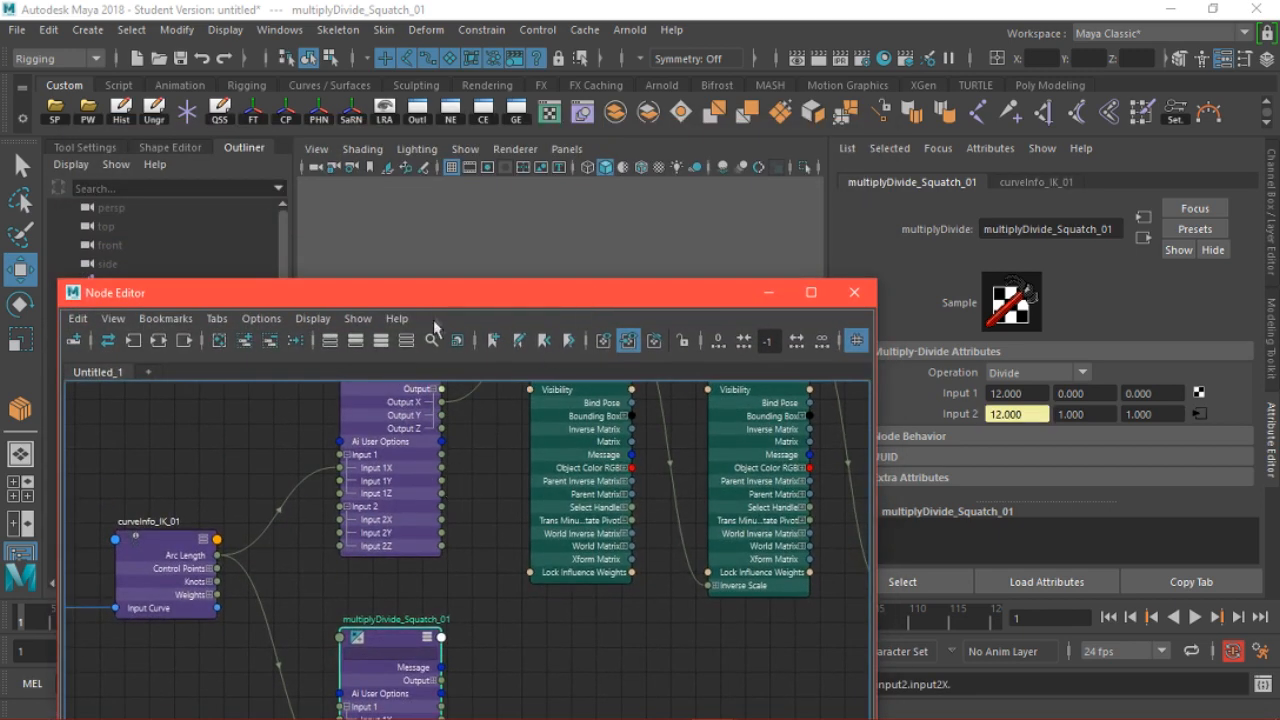
drag(446, 297, 476, 524)
click(414, 357)
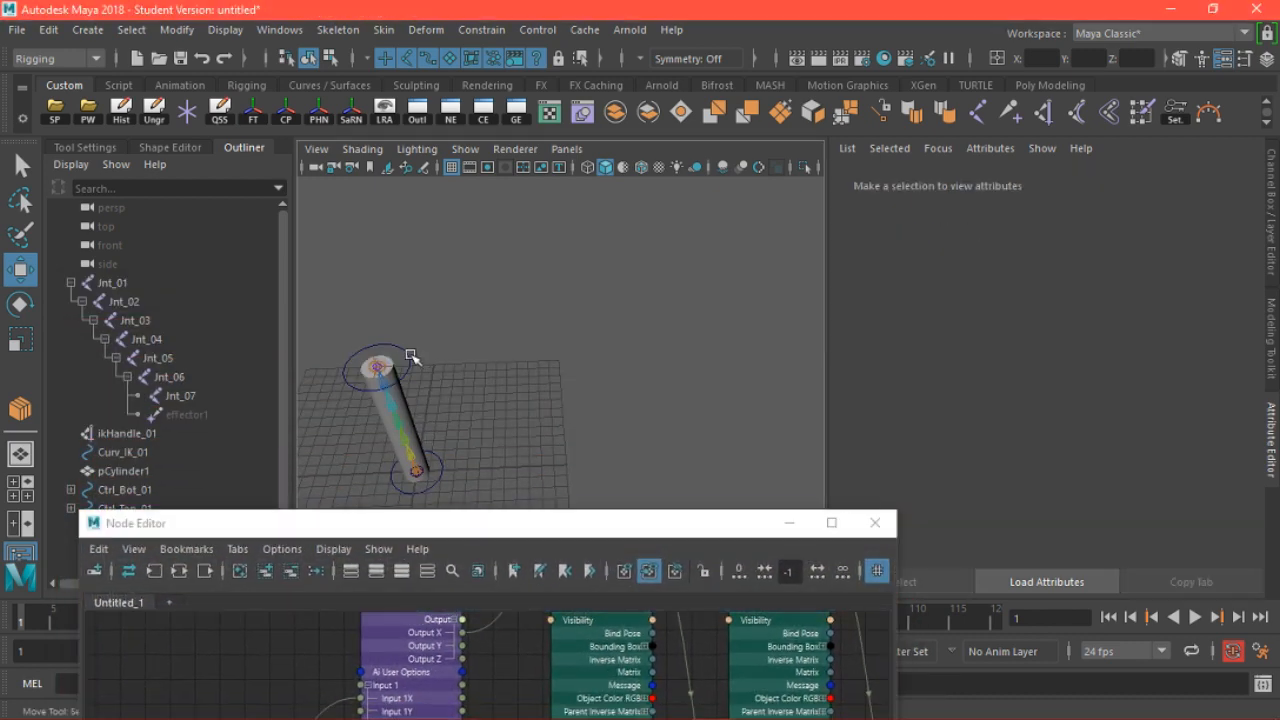
click(388, 347)
drag(343, 266, 306, 180)
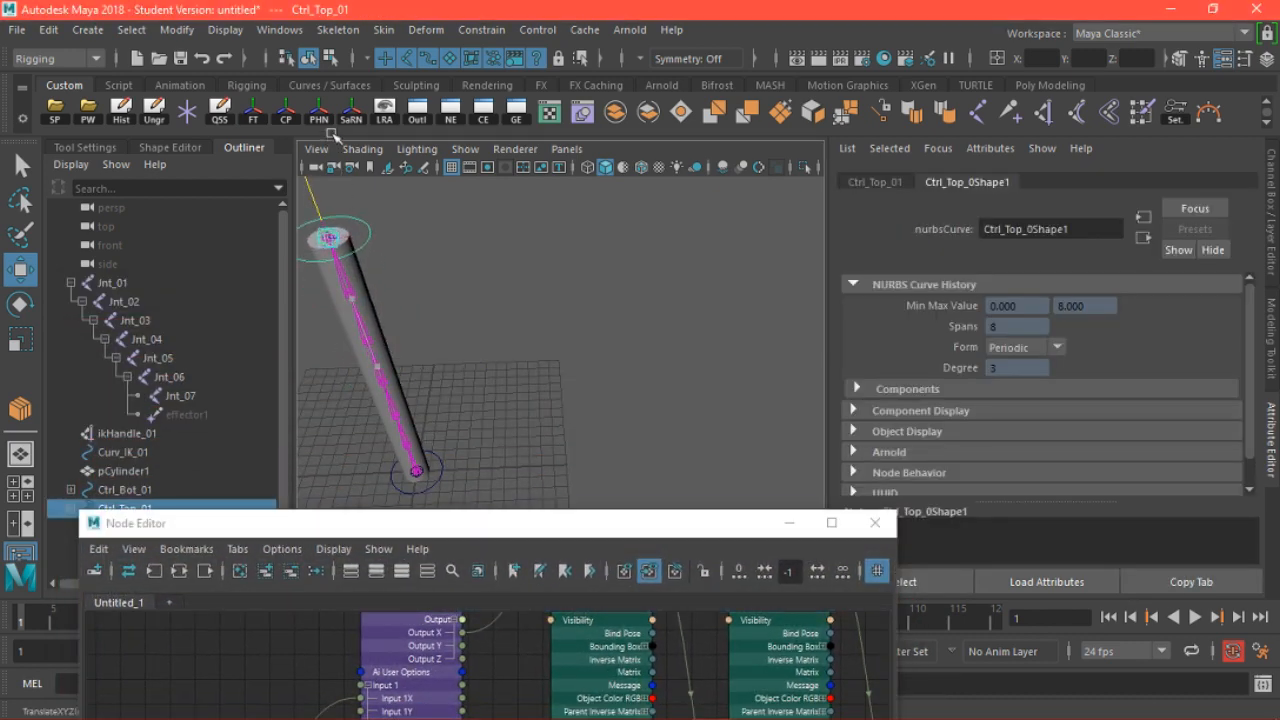
Check how the stretch affects the Input 2 X value of multiplyDivide_Squatch_01
drag(517, 528, 457, 214)
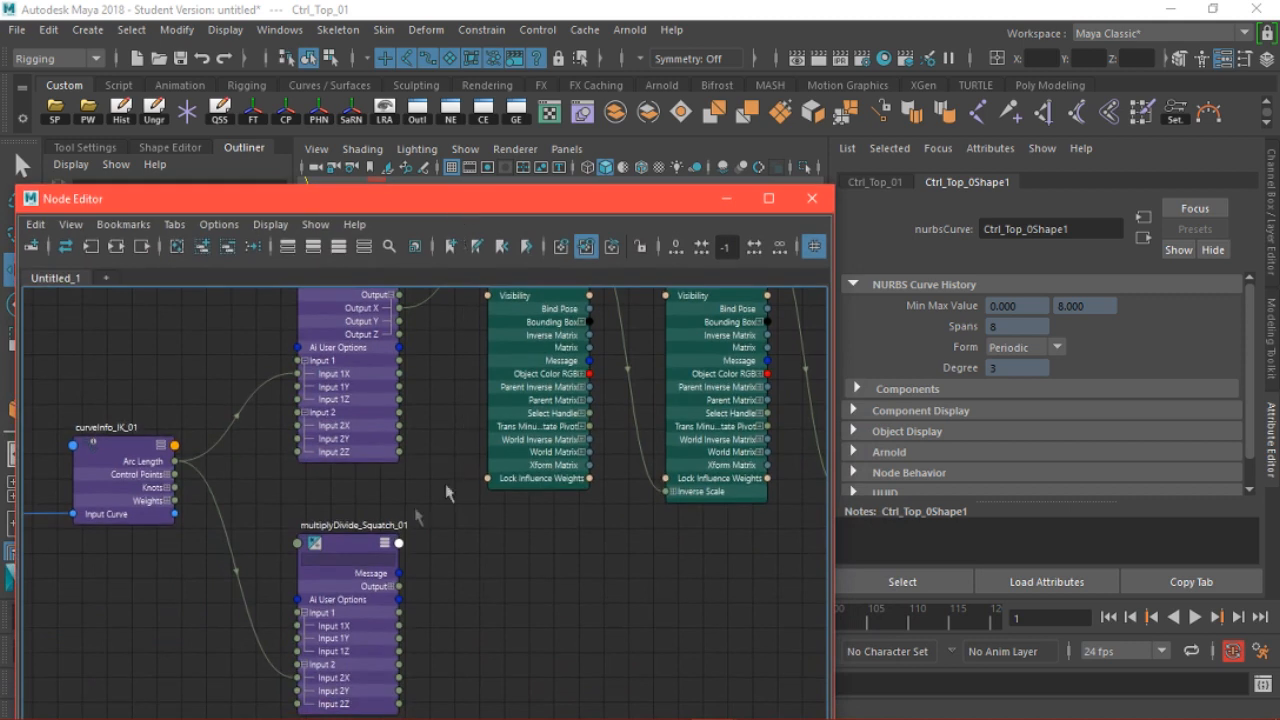
click(358, 545)
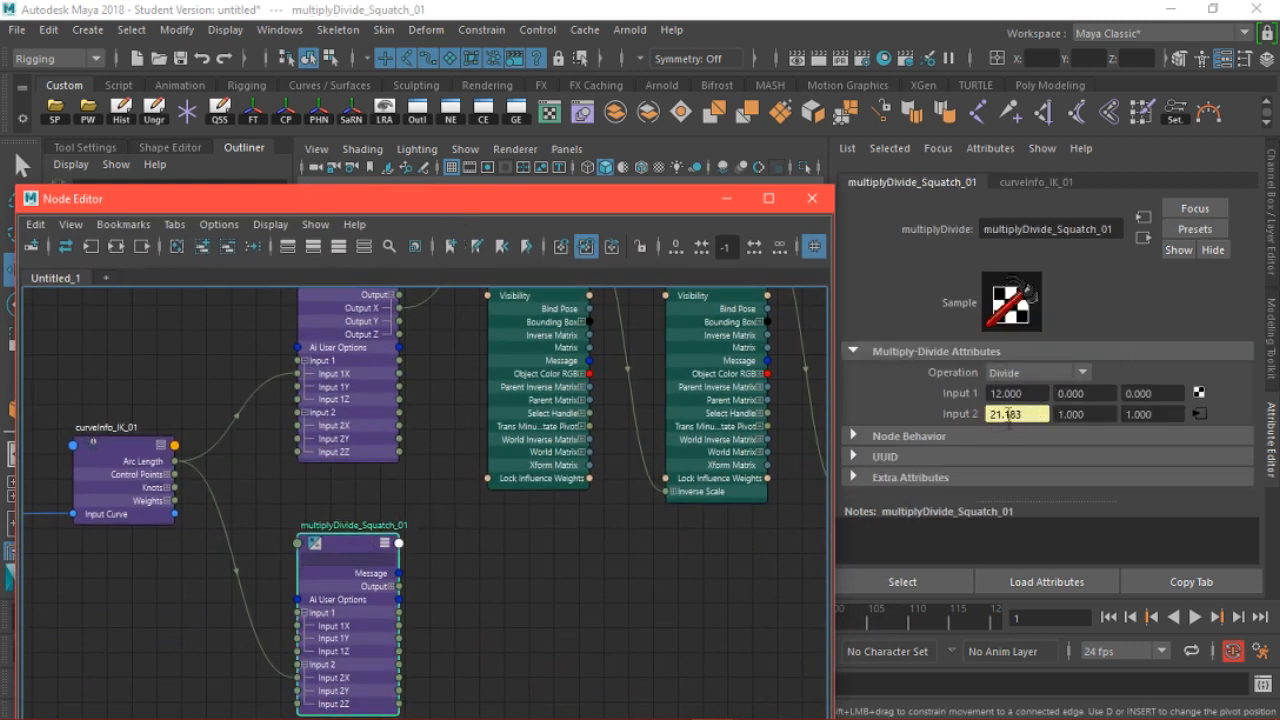
drag(654, 206, 706, 170)
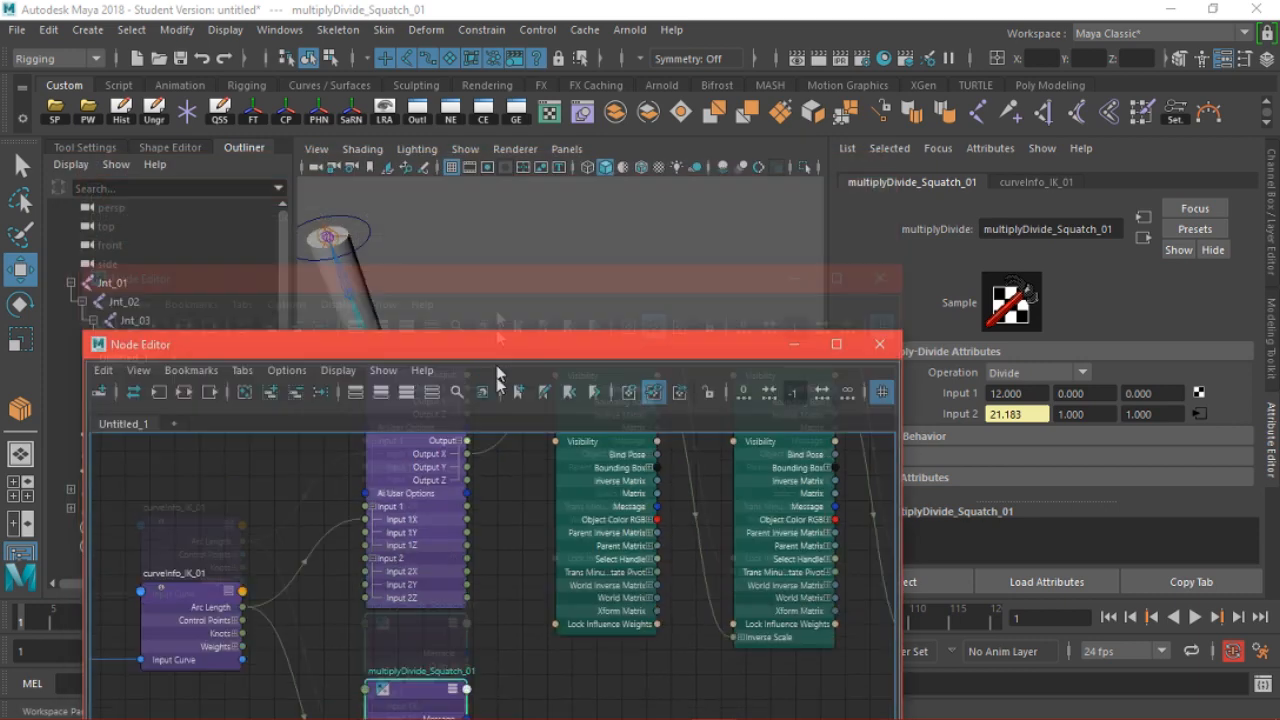
Uncover the top of the rig and reset Ctrl_Top_01's Translate Y to 0
drag(478, 166, 488, 465)
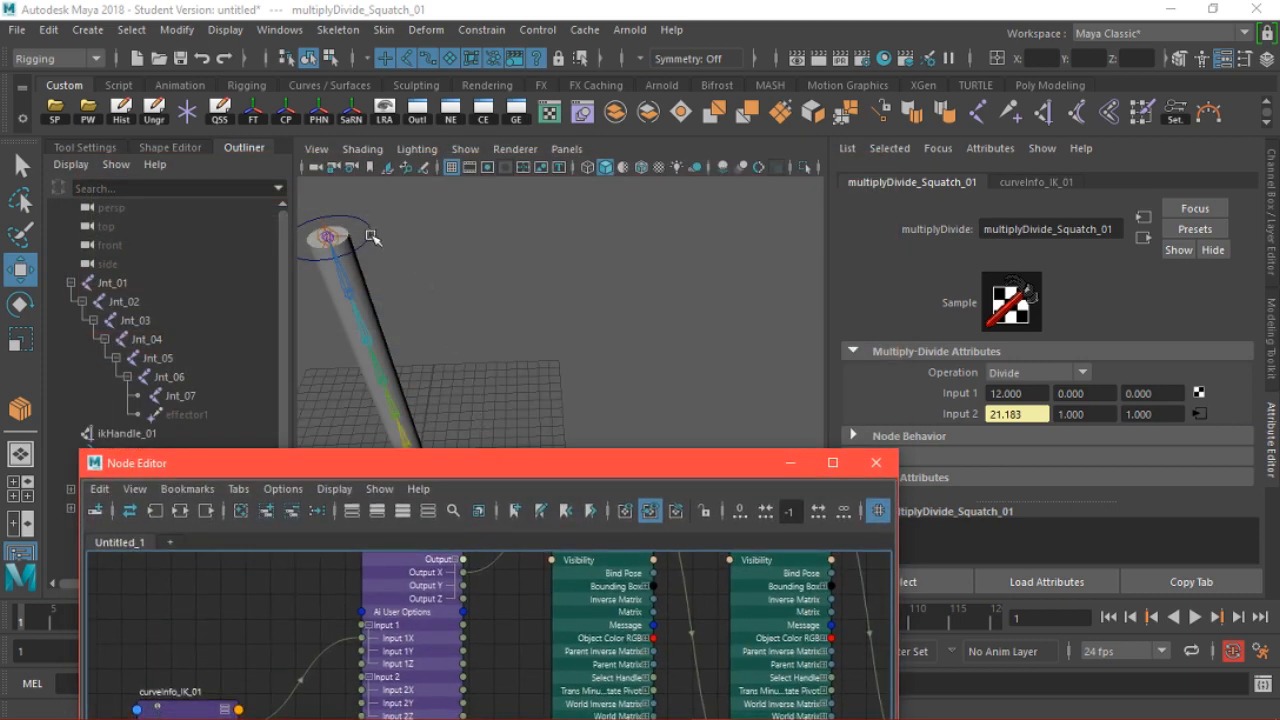
click(373, 236)
click(1272, 268)
double_click(1205, 216)
text(0)
key(Return)
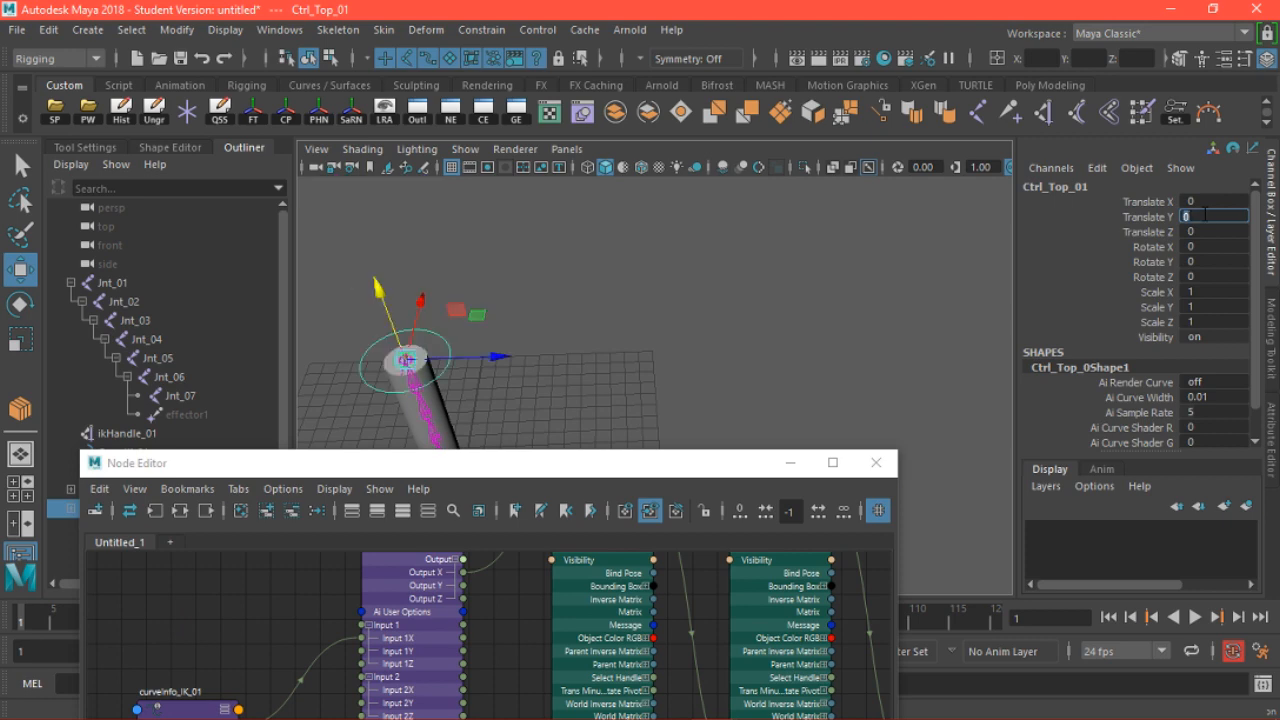
alt+drag(780, 286, 705, 300)
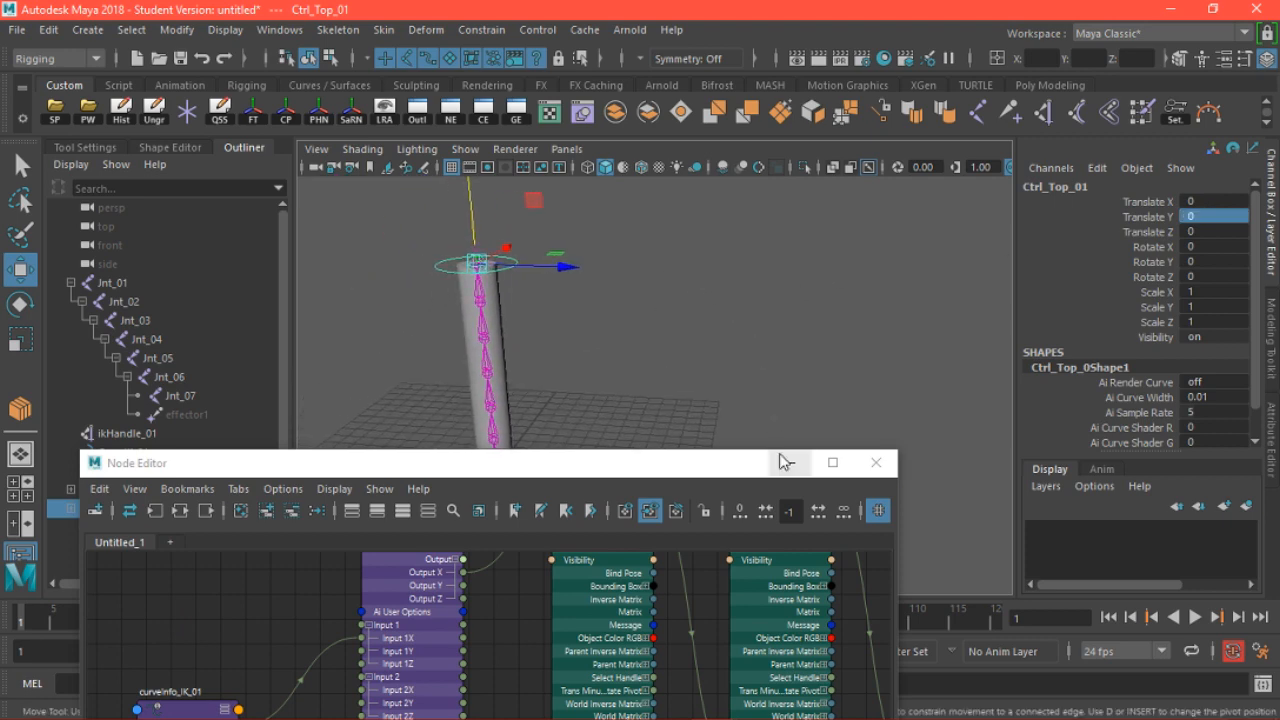
Minimize the Node Editor and open the Add Attribute dialog for Ctrl_Top_01
click(790, 462)
alt+middle_drag(686, 378, 740, 425)
alt+drag(740, 425, 700, 450)
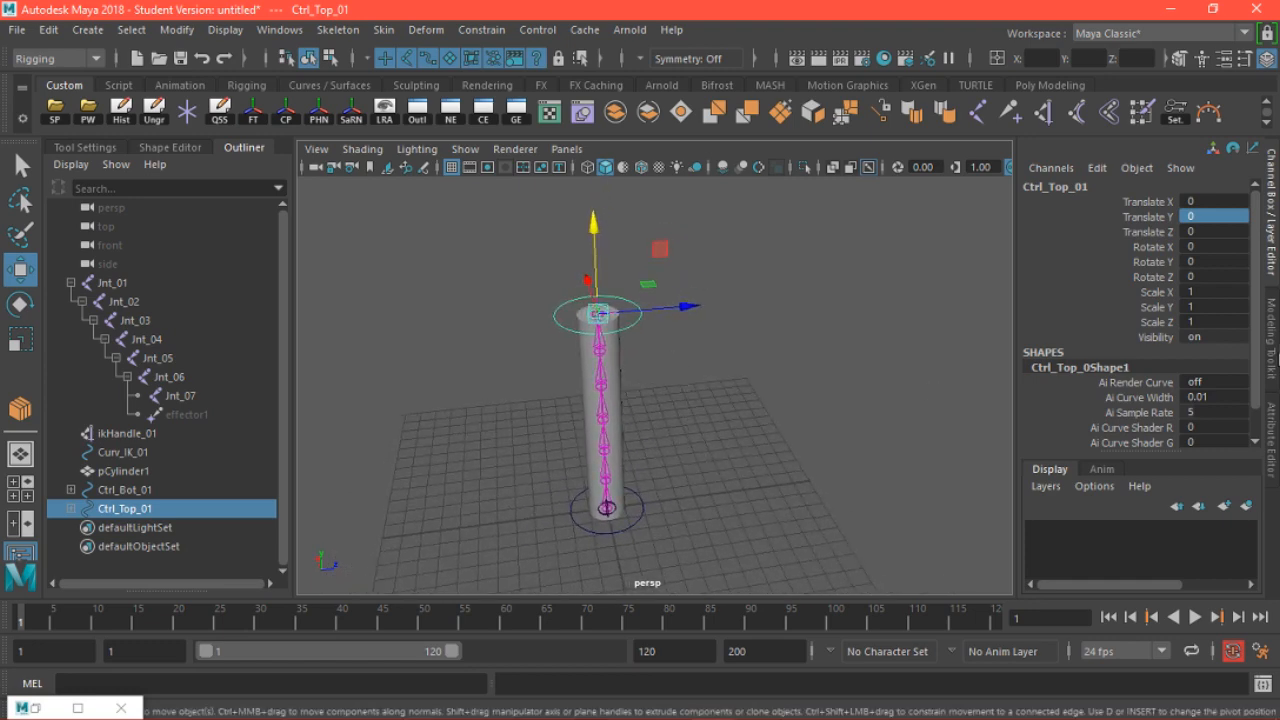
click(1097, 167)
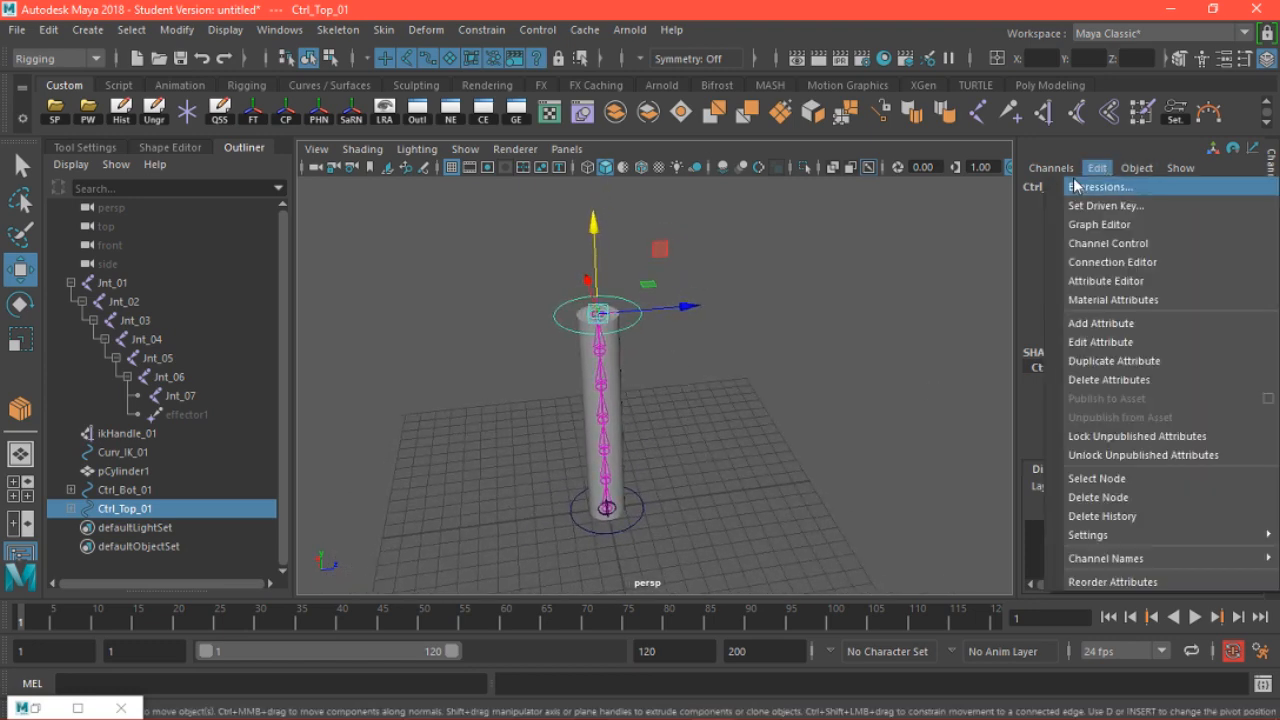
click(1088, 321)
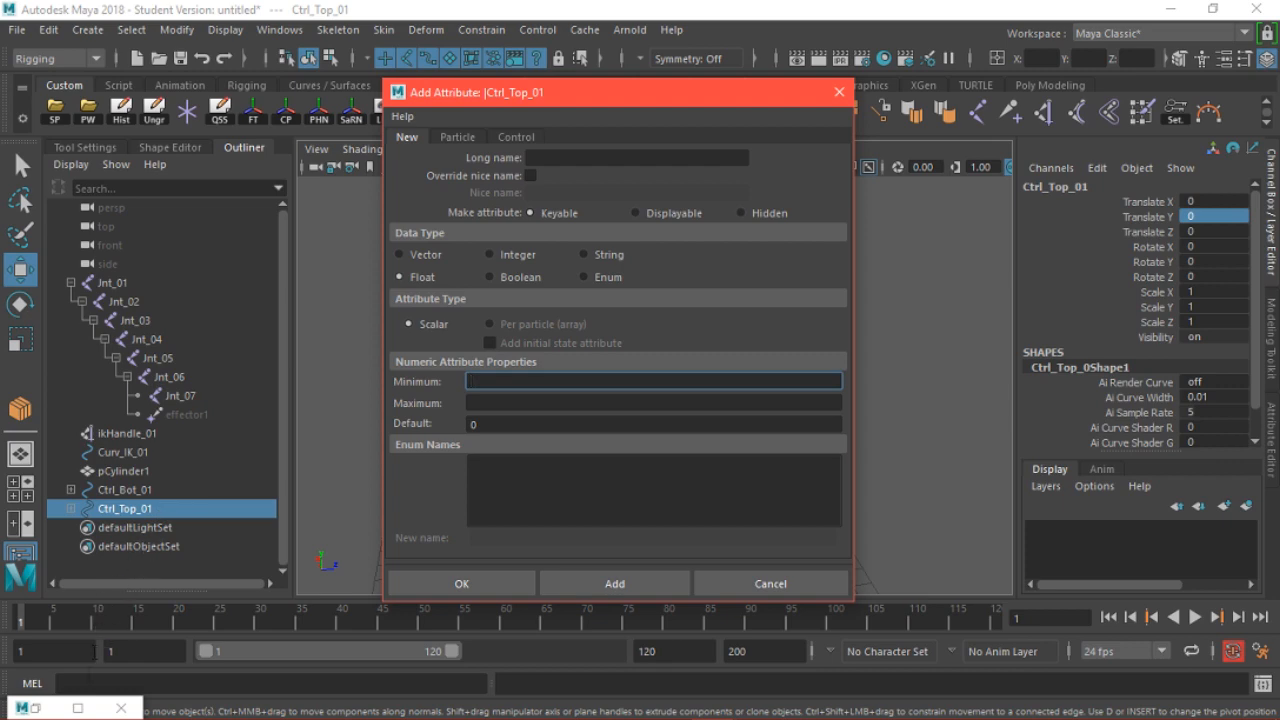
Examine the connections of multiplyDivide_Squatch_01 and the cylinder rig alongside the Add Attribute dialog
click(35, 708)
drag(530, 473, 810, 98)
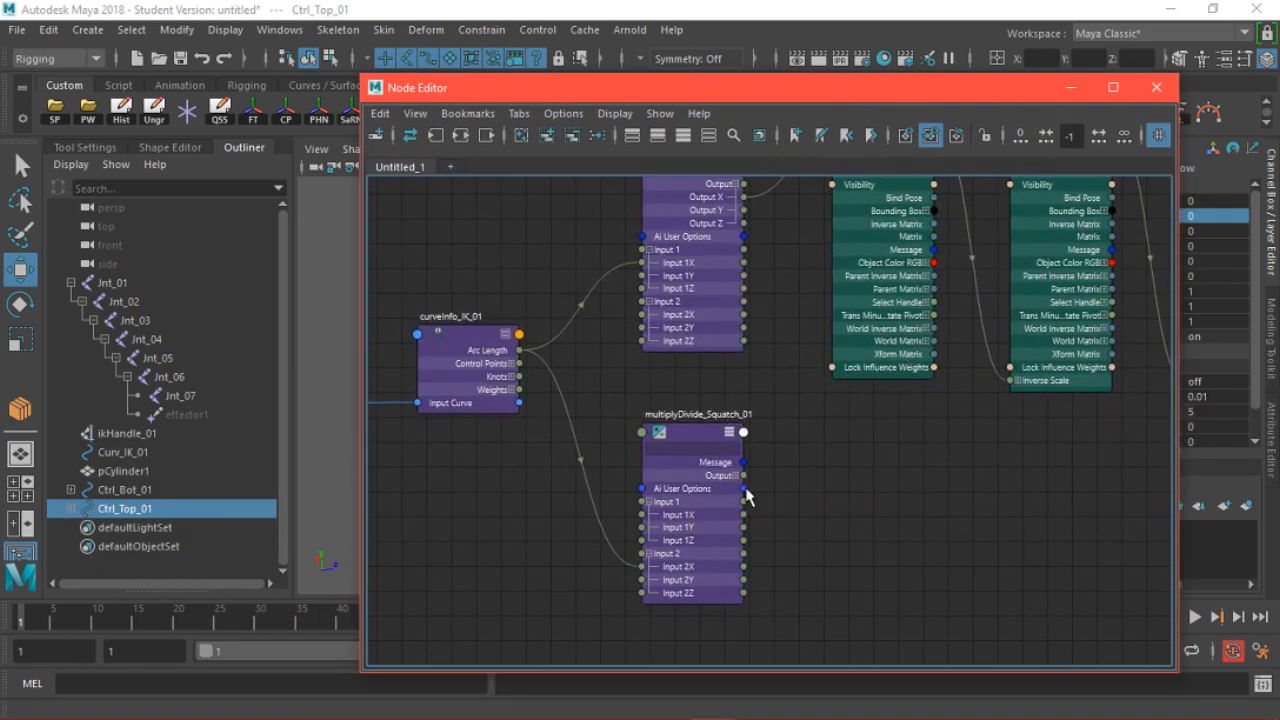
click(1070, 87)
drag(667, 111, 1003, 129)
alt+drag(586, 441, 577, 374)
alt+drag(551, 471, 572, 445)
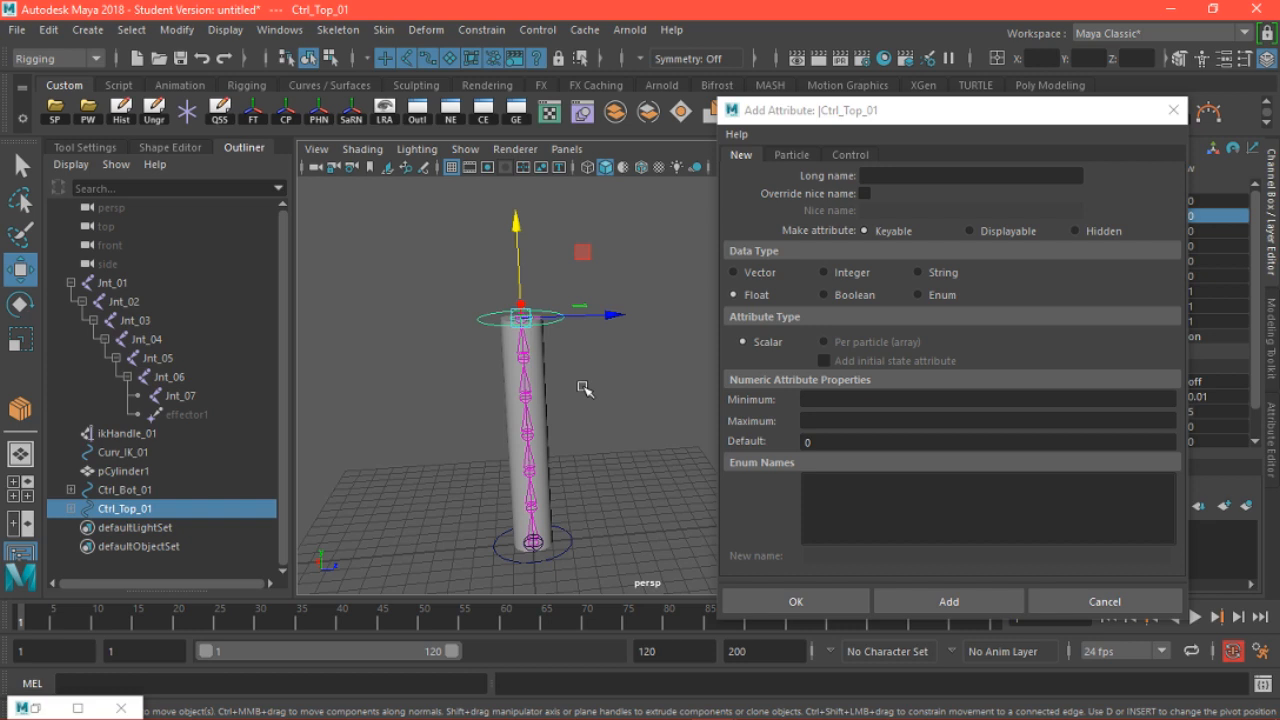
mouse_move(609, 429)
alt+mouse_down()
mouse_move(626, 406)
mouse_move(630, 433)
alt+mouse_up()
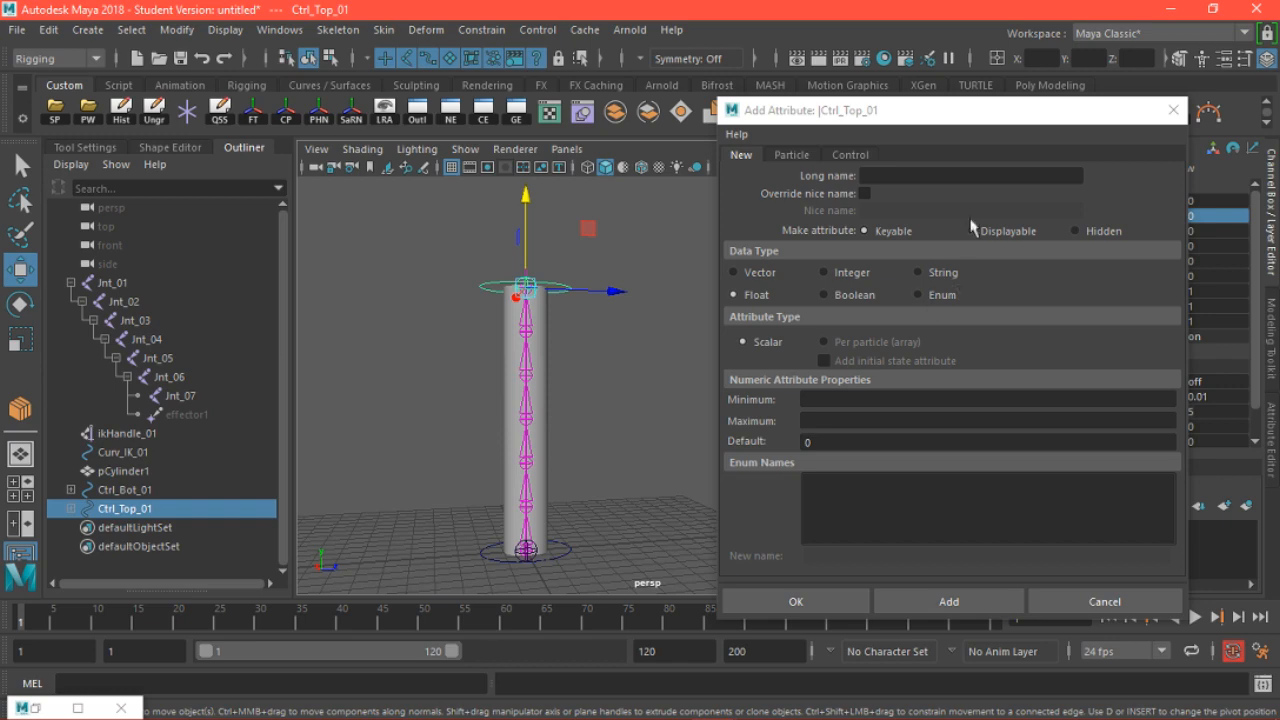
drag(911, 117, 815, 167)
alt+drag(582, 340, 550, 361)
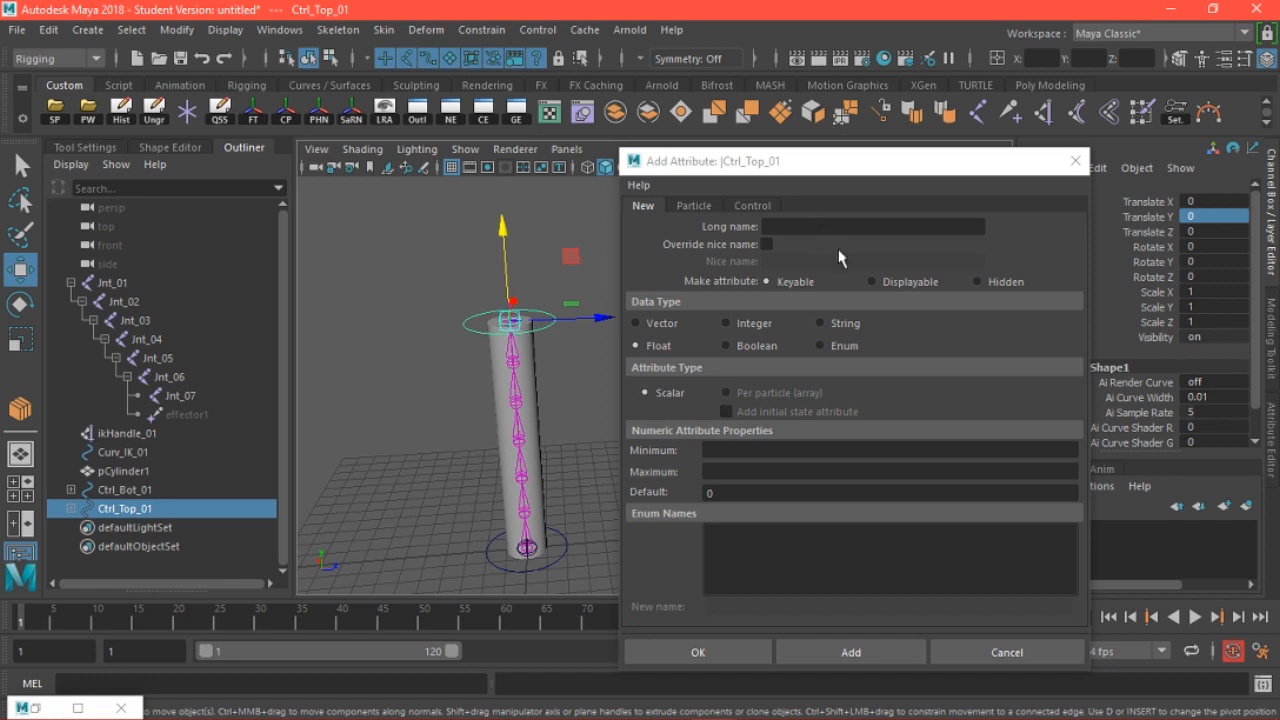
Add a displayable Enum attribute named "_" to Ctrl_Top_01 with SquatchExp as its only enum name
click(903, 286)
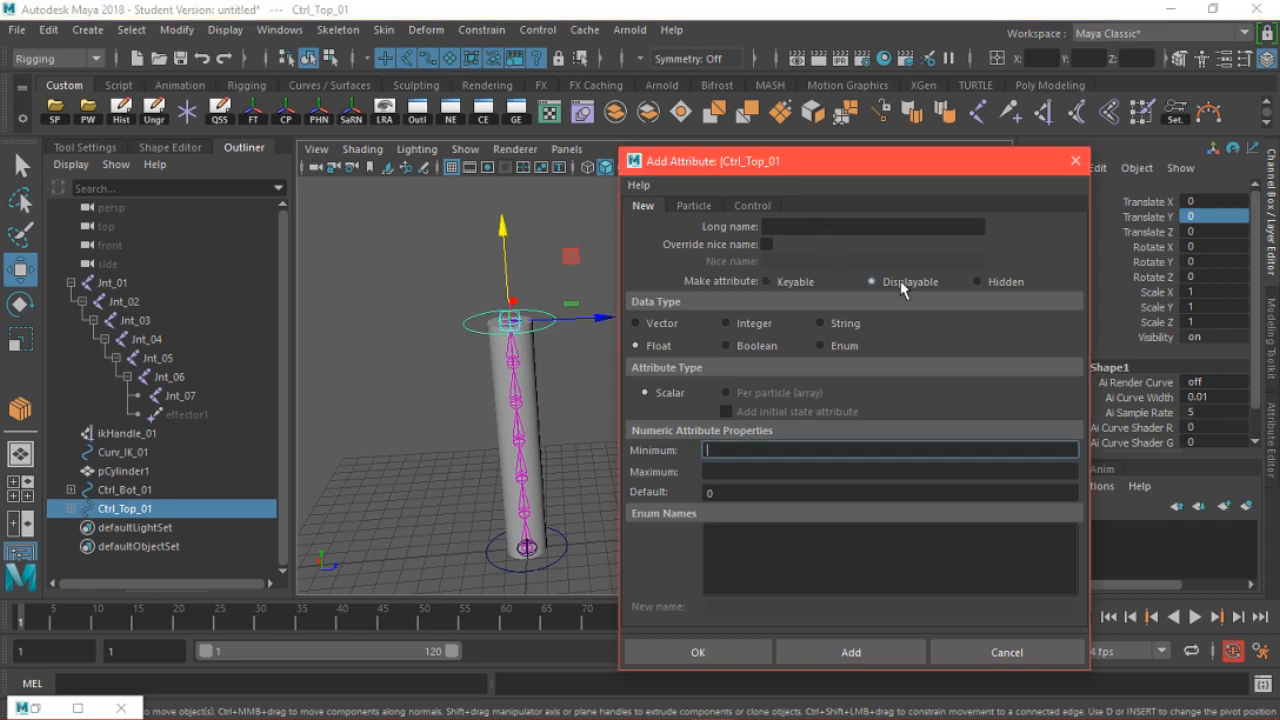
click(799, 222)
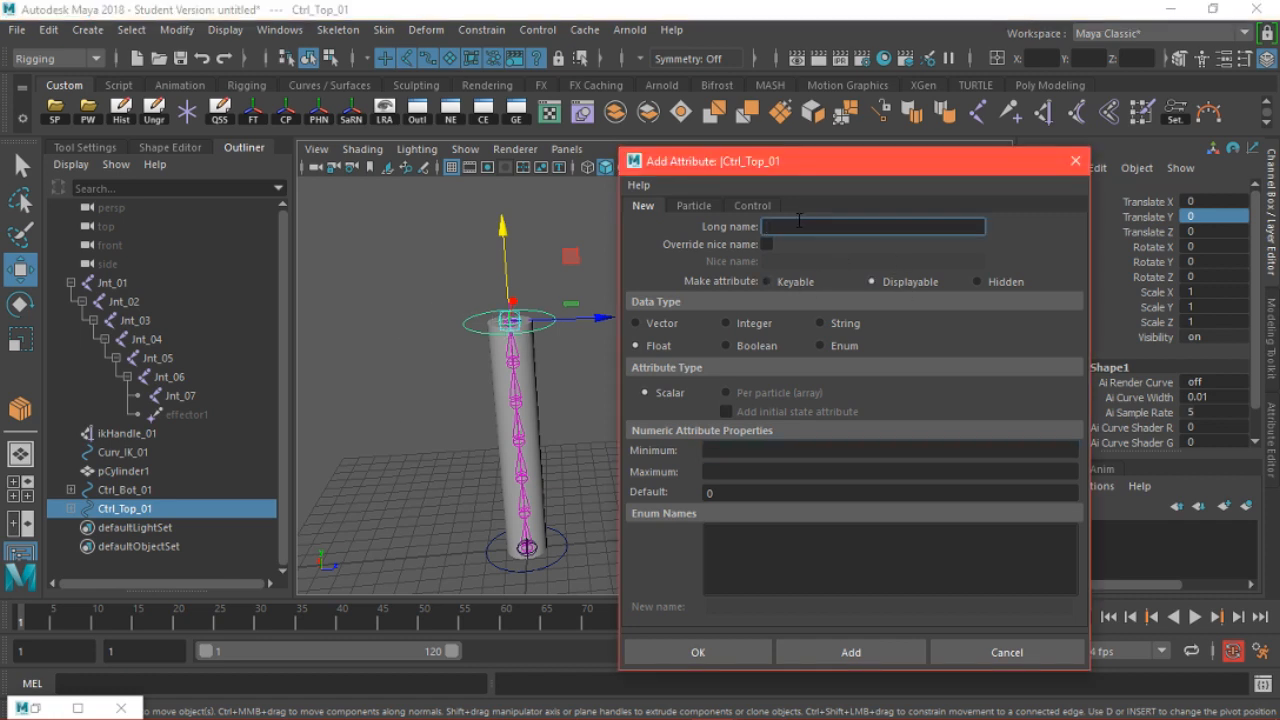
click(838, 352)
click(732, 543)
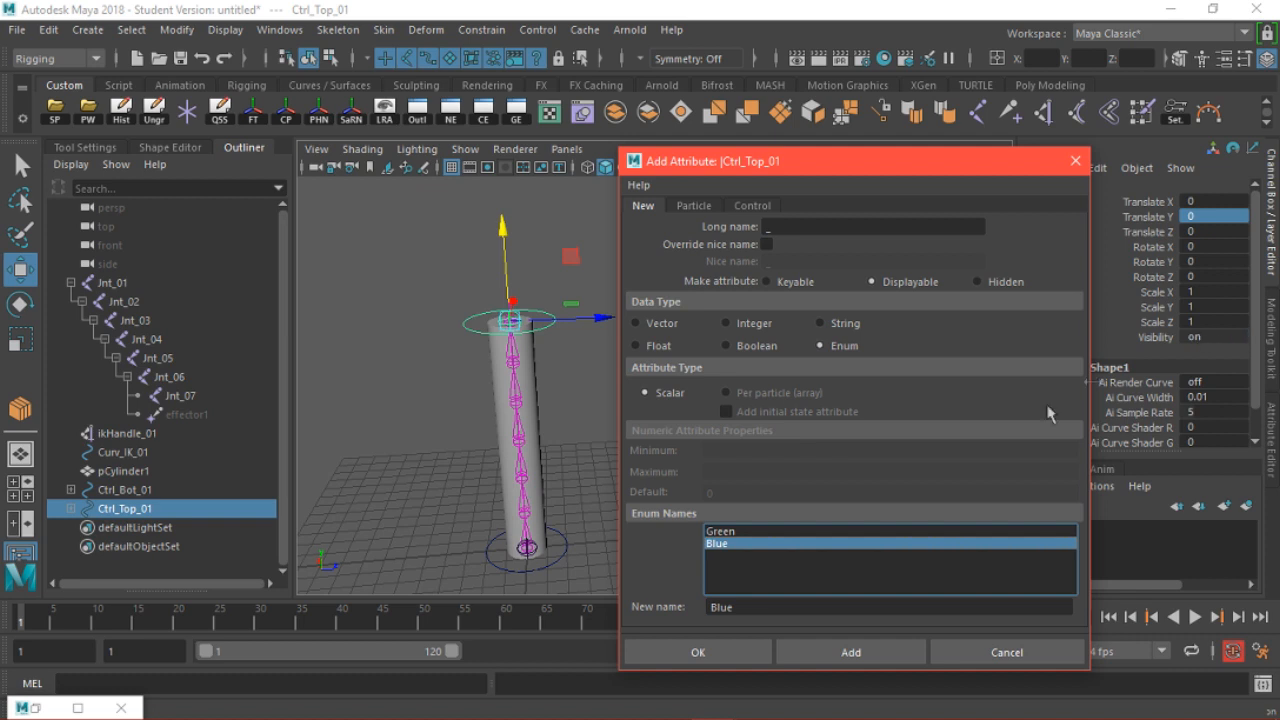
key(Tab)
key(BackSpace)
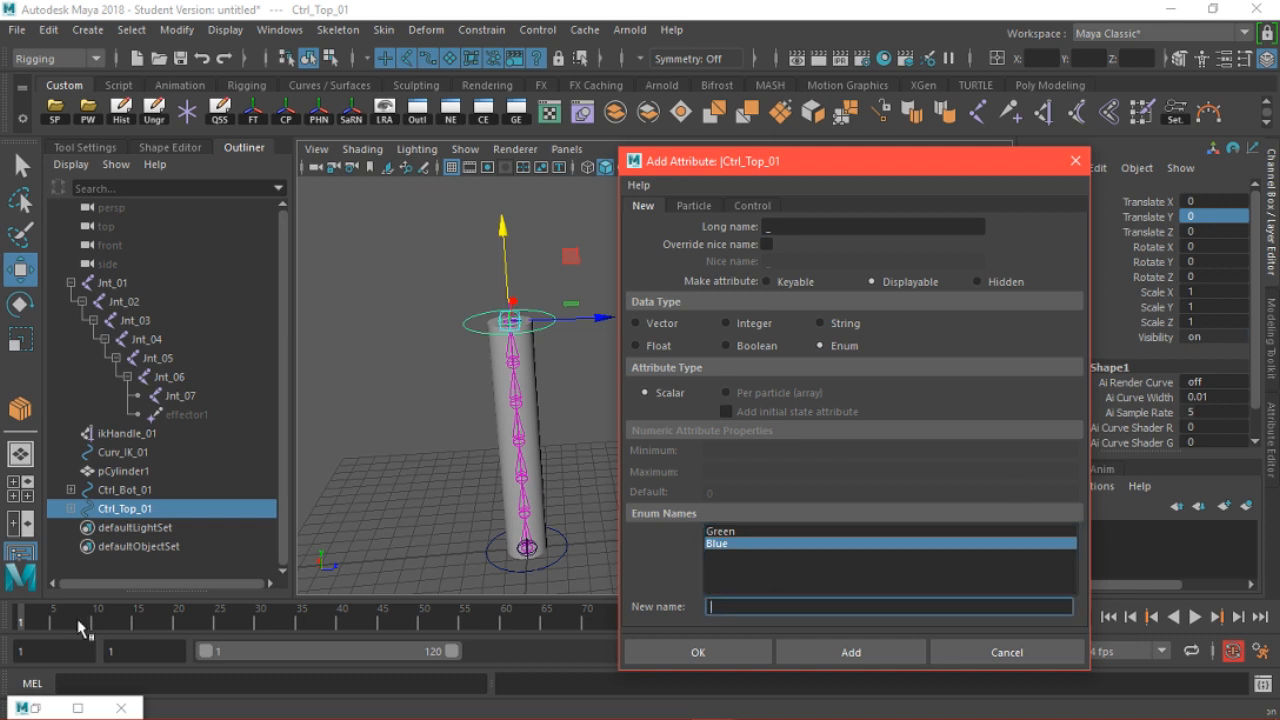
click(745, 528)
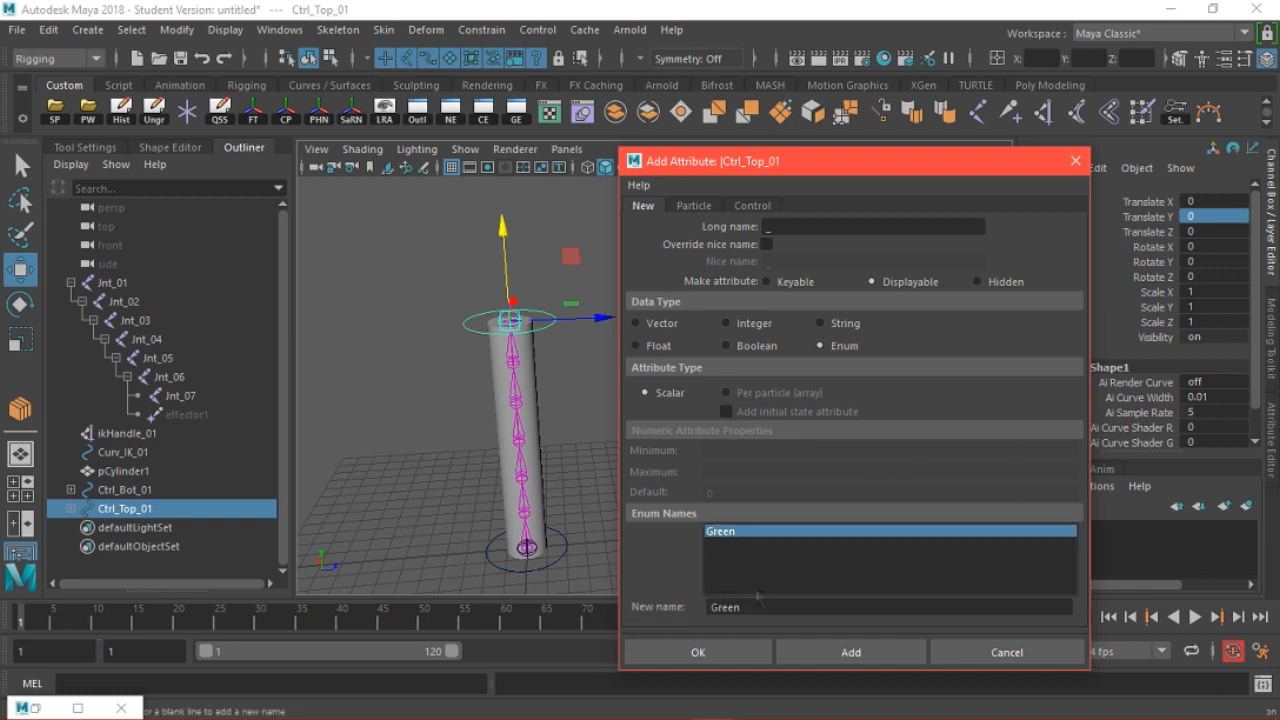
text(SquatchEx)
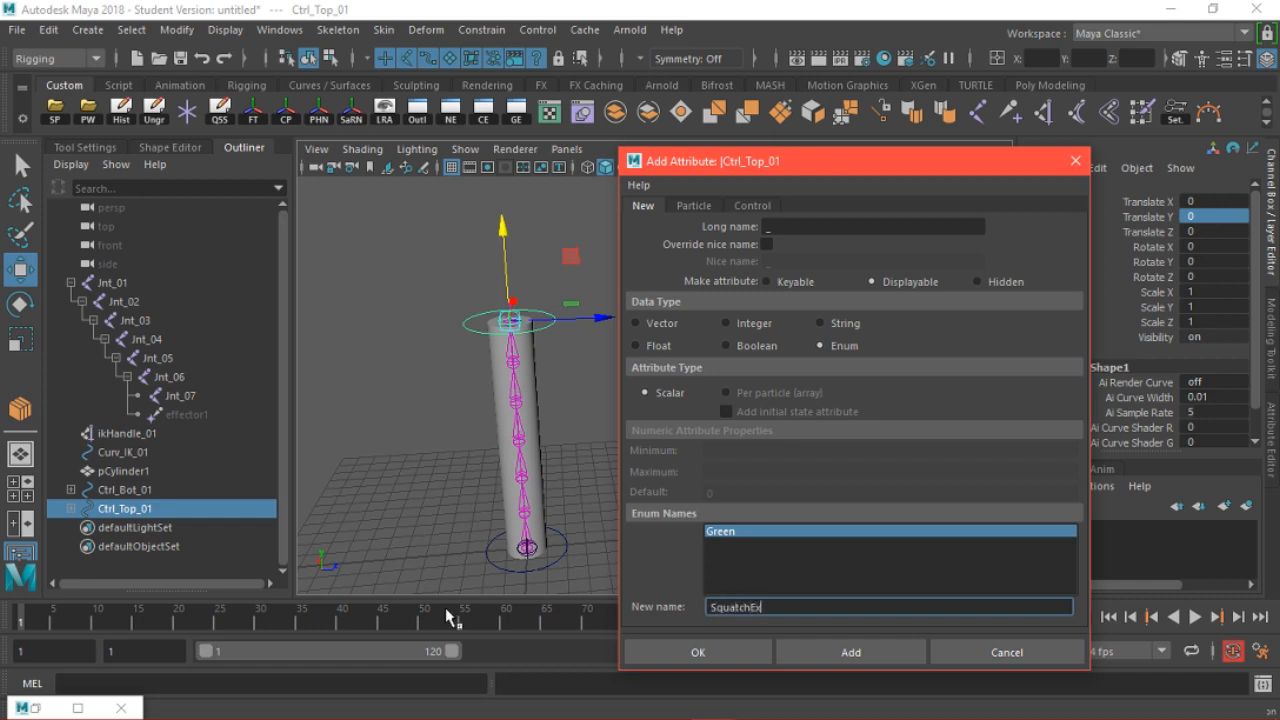
text(p)
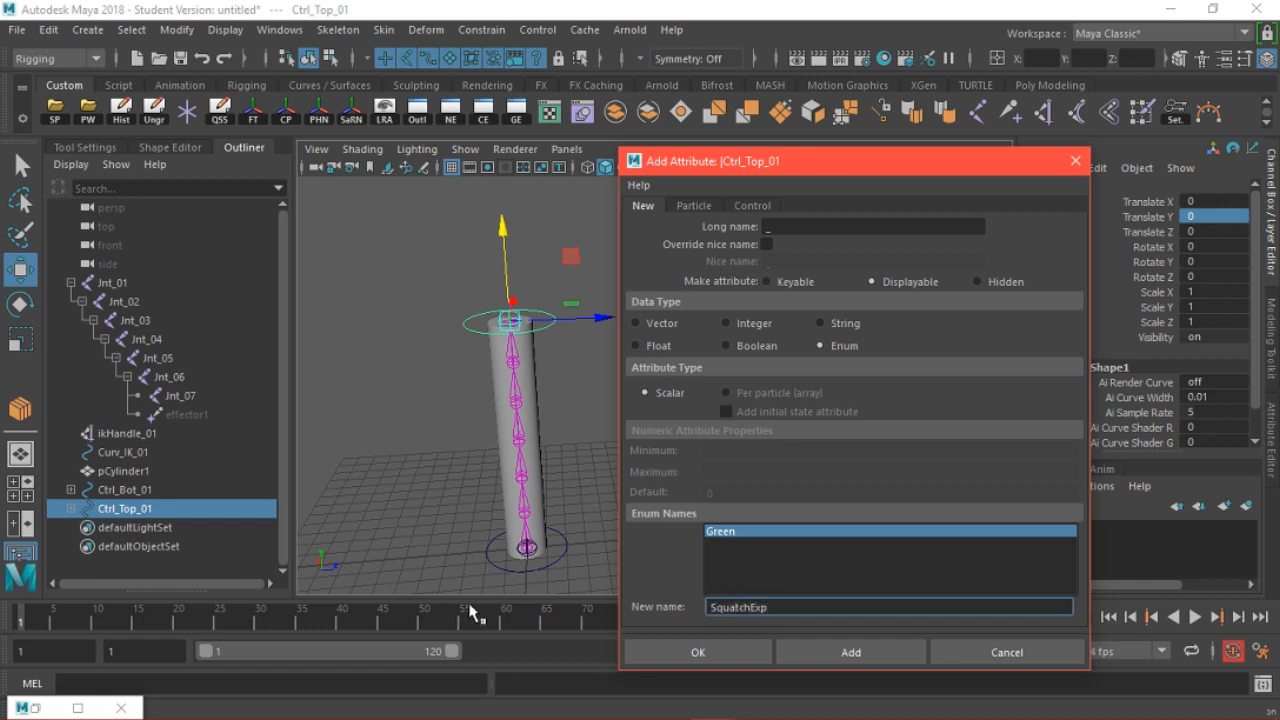
click(848, 652)
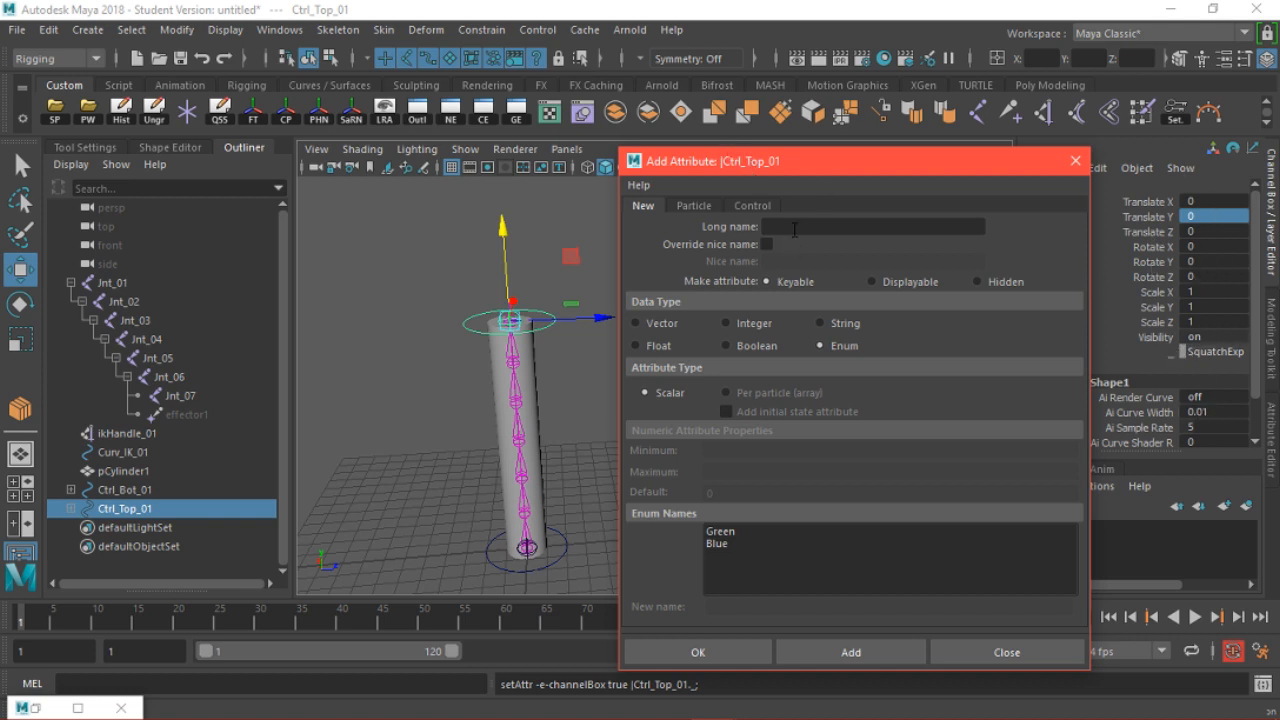
Add a keyable Float attribute named Exp_A with a minimum of 0.25 to Ctrl_Top_01
click(794, 229)
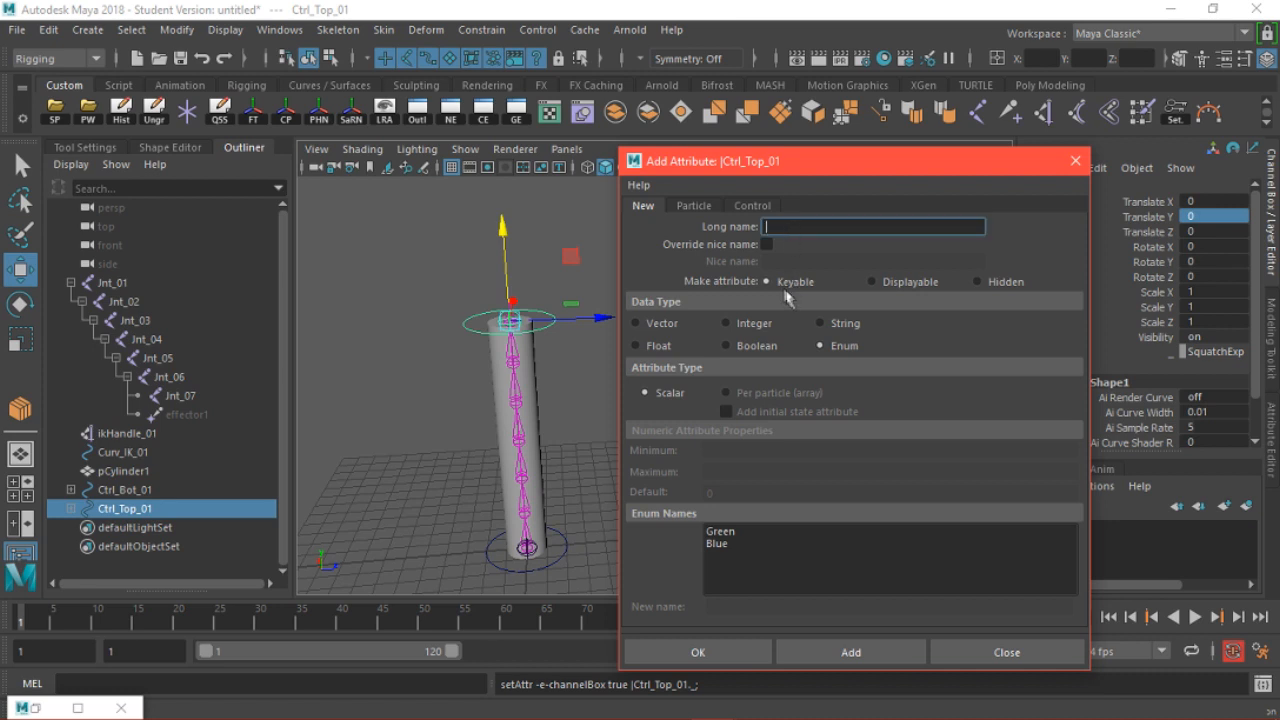
text(Exp__A)
key(Left)
key(BackSpace)
click(664, 350)
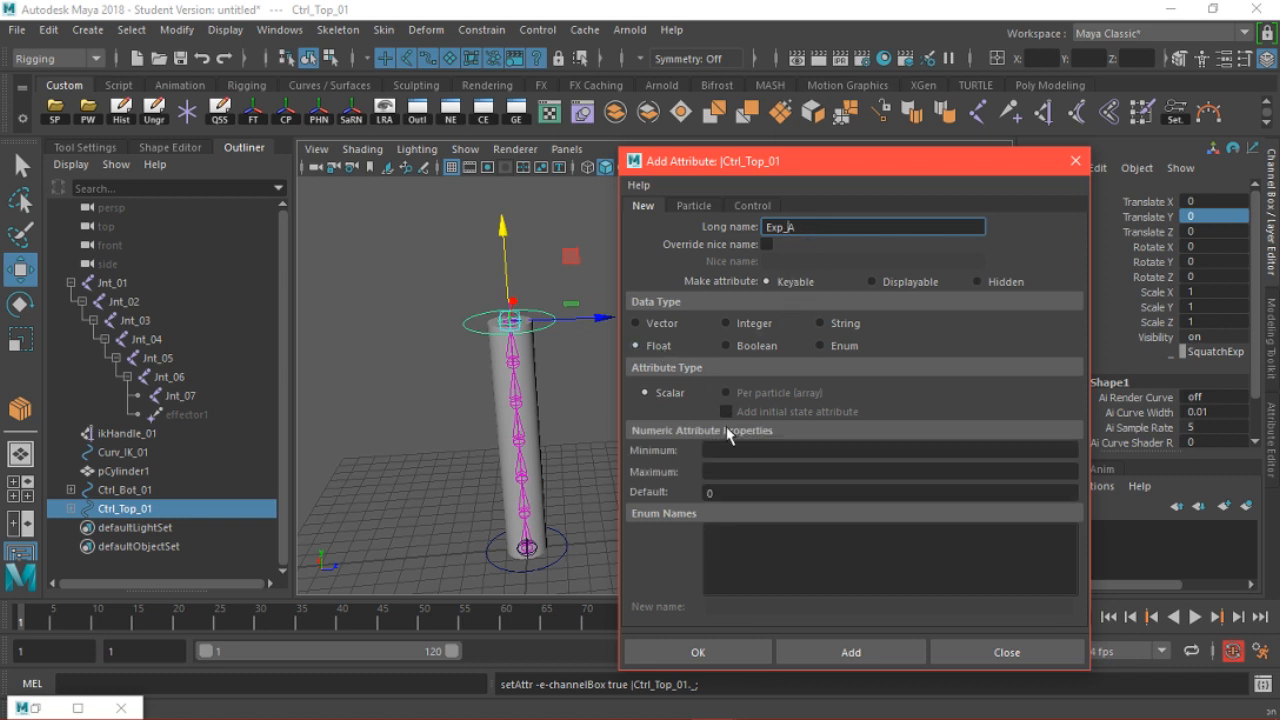
click(735, 450)
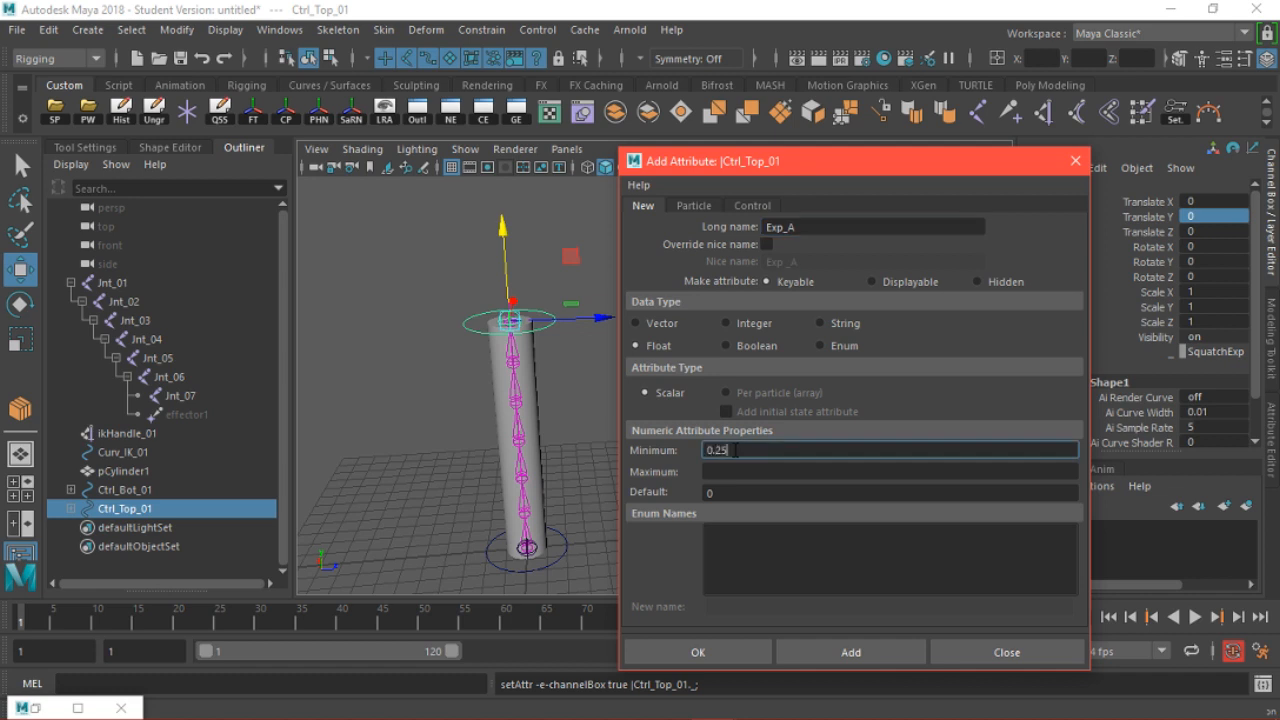
text(0.25)
click(851, 652)
Add a keyable Float attribute named Exp_B with a minimum of 0.5 to Ctrl_Top_01
click(805, 227)
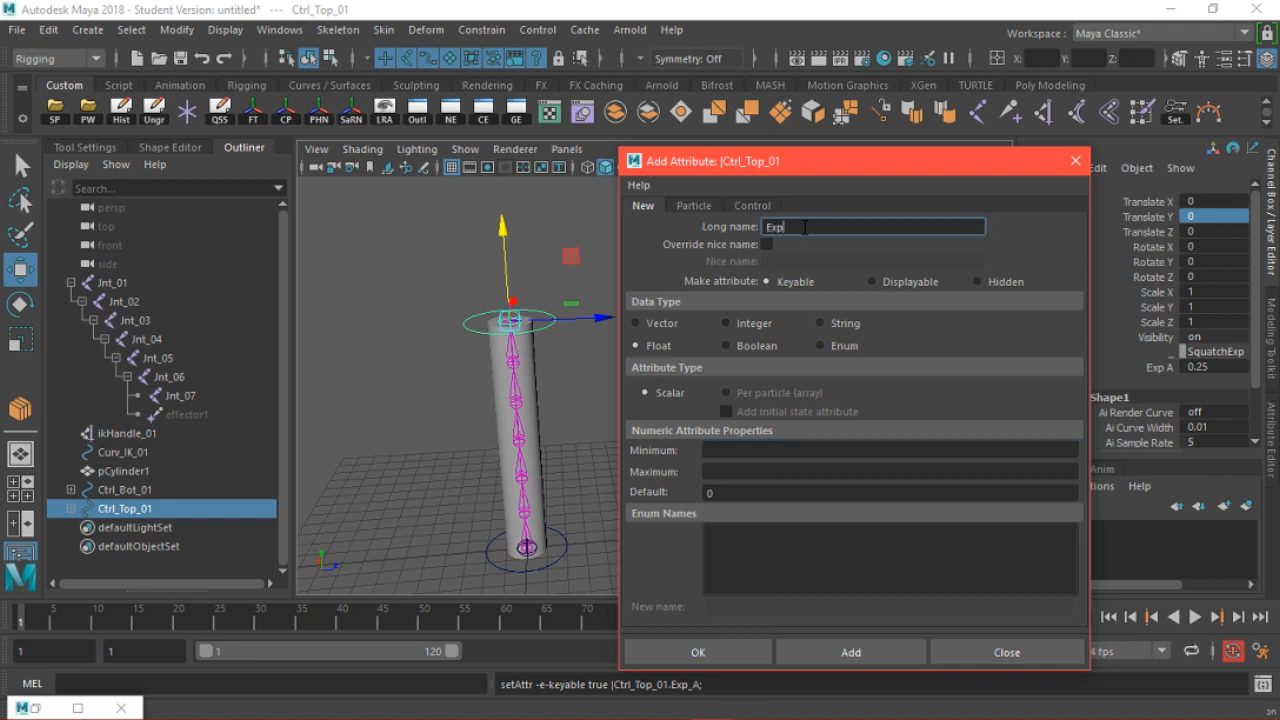
click(781, 449)
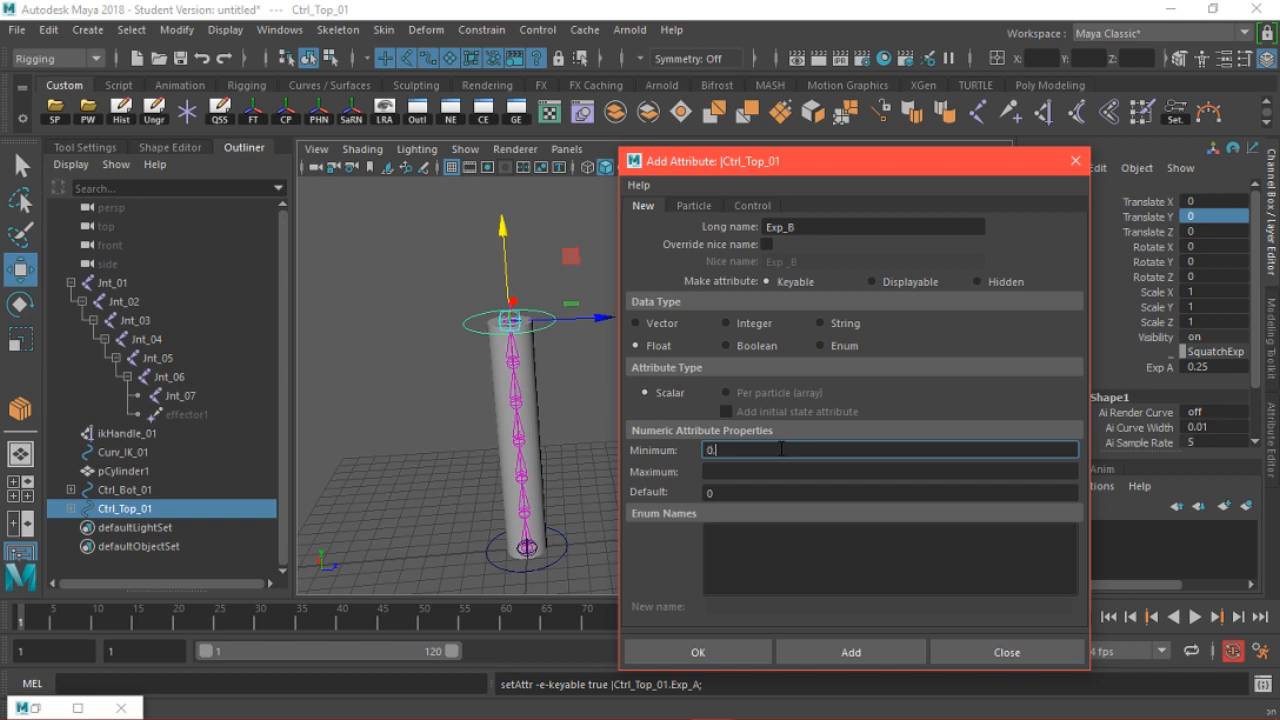
text(0.5)
click(849, 651)
Add a keyable Float attribute named Exp_C with a minimum of 0.25 to Ctrl_Top_01 and close the Add Attribute dialog
click(887, 227)
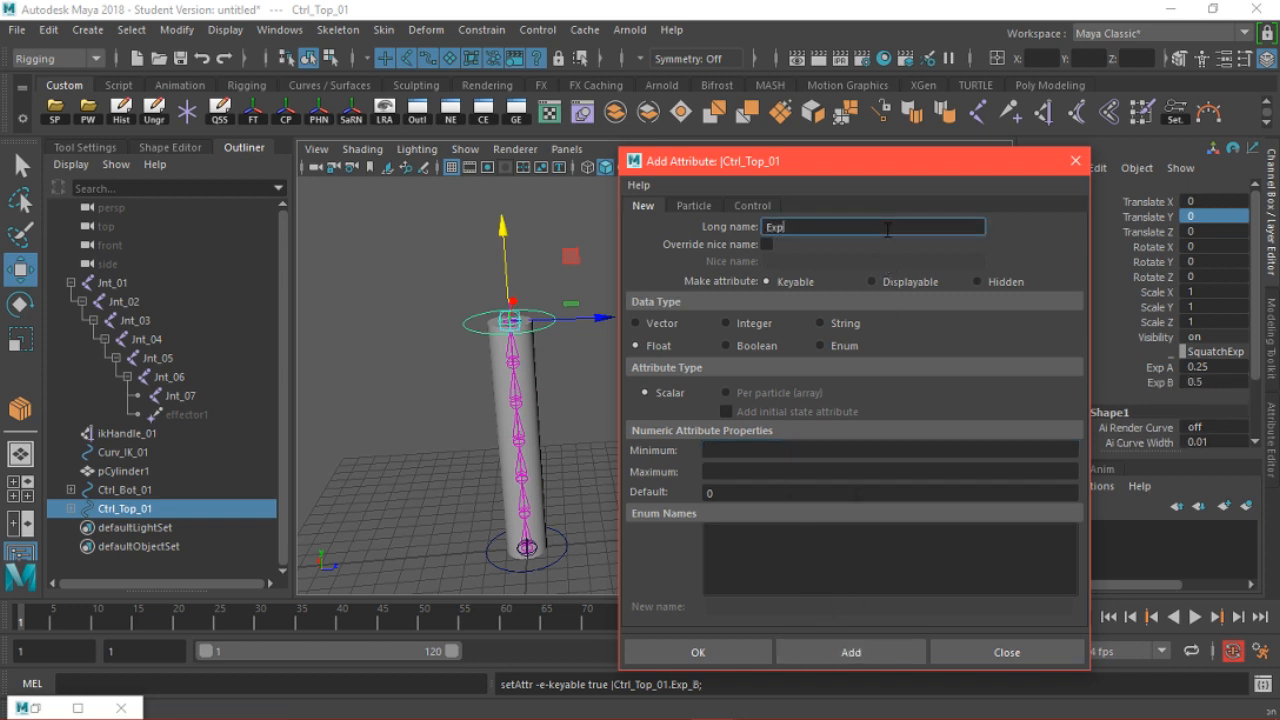
click(748, 455)
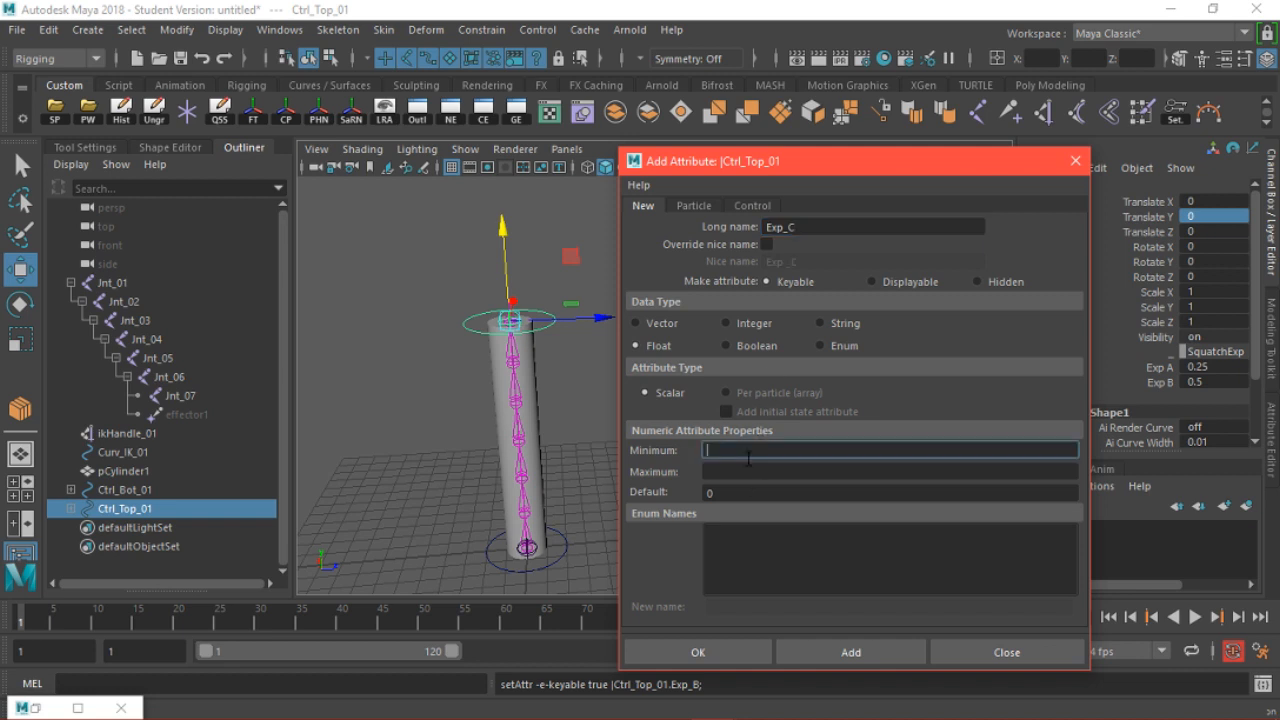
text(0.25)
click(864, 655)
click(1006, 651)
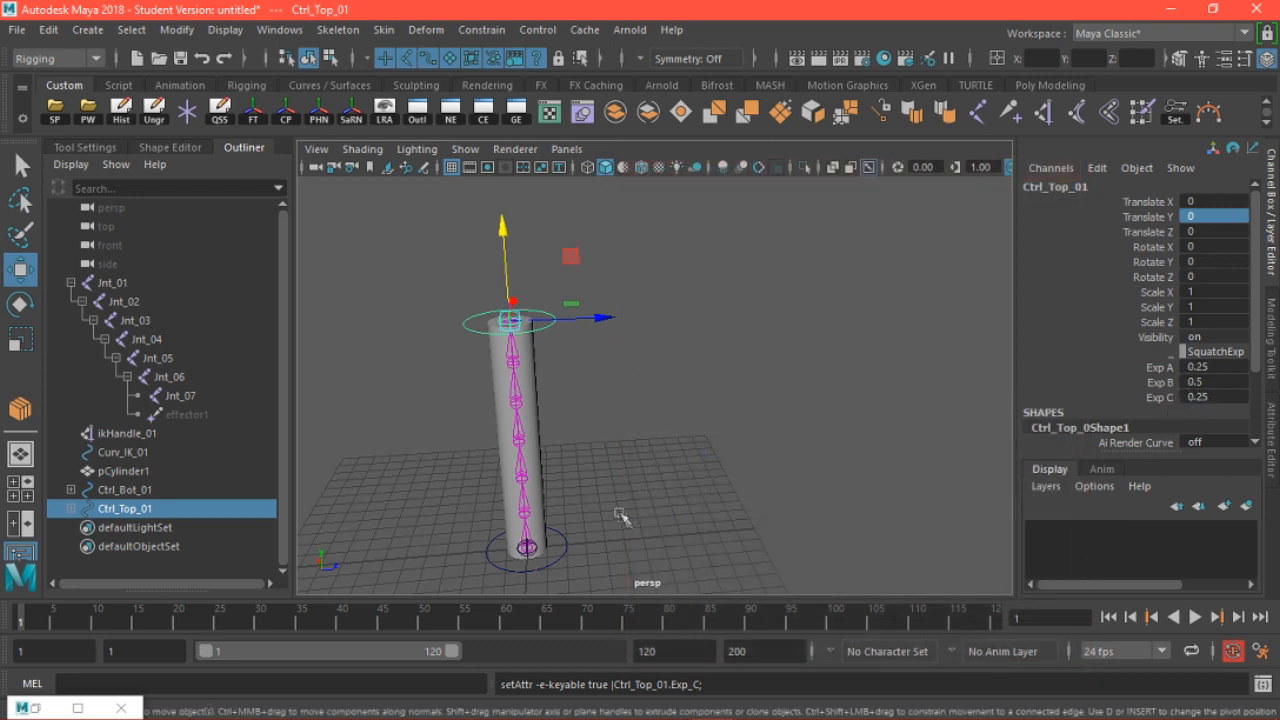
Examine the upper and middle joints of the cylinder against the Exp A, Exp B and Exp C attributes on Ctrl_Top_01
alt+middle_drag(650, 502, 728, 468)
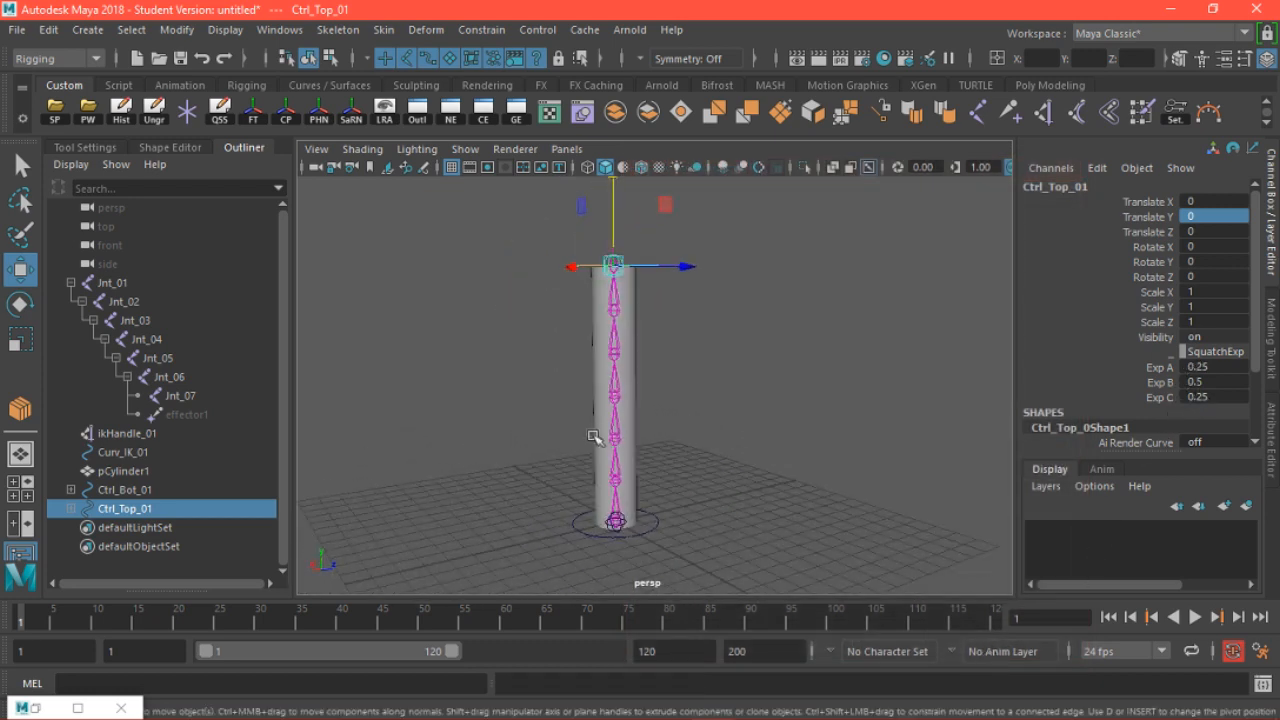
alt+drag(940, 450, 763, 437)
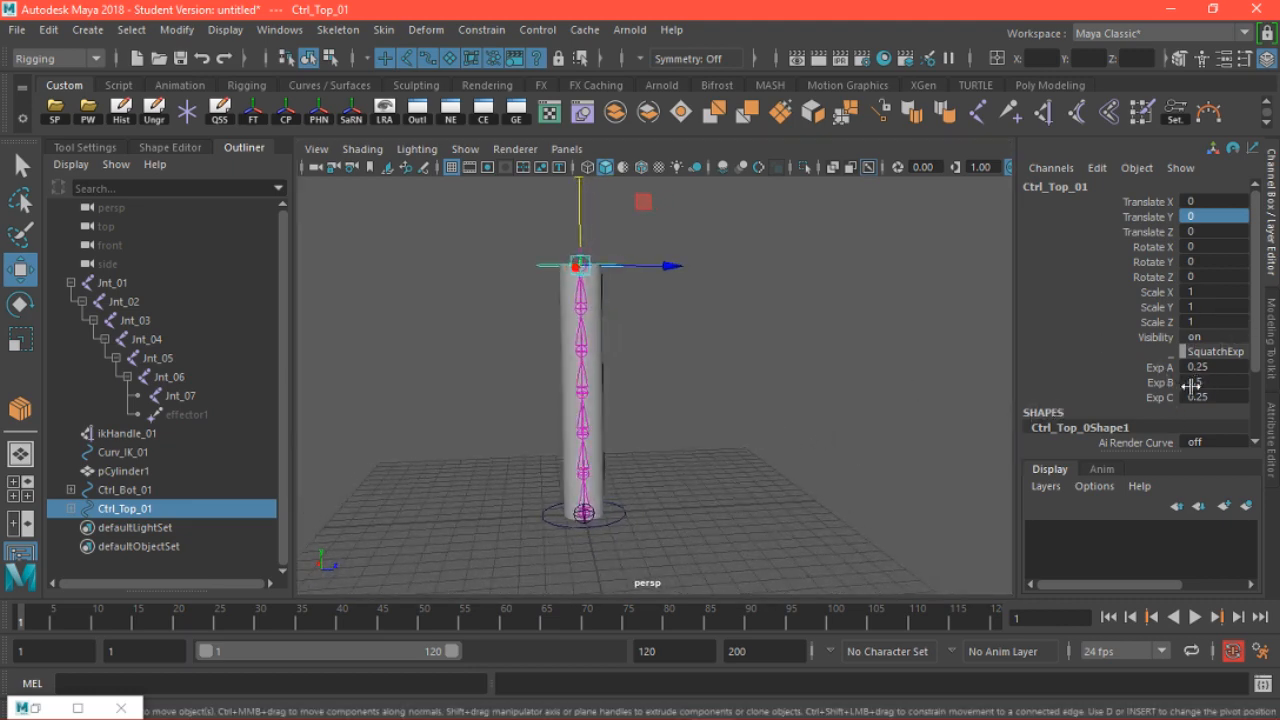
alt+middle_drag(582, 481, 636, 485)
alt+right_drag(598, 411, 765, 443)
alt+right_drag(710, 403, 680, 391)
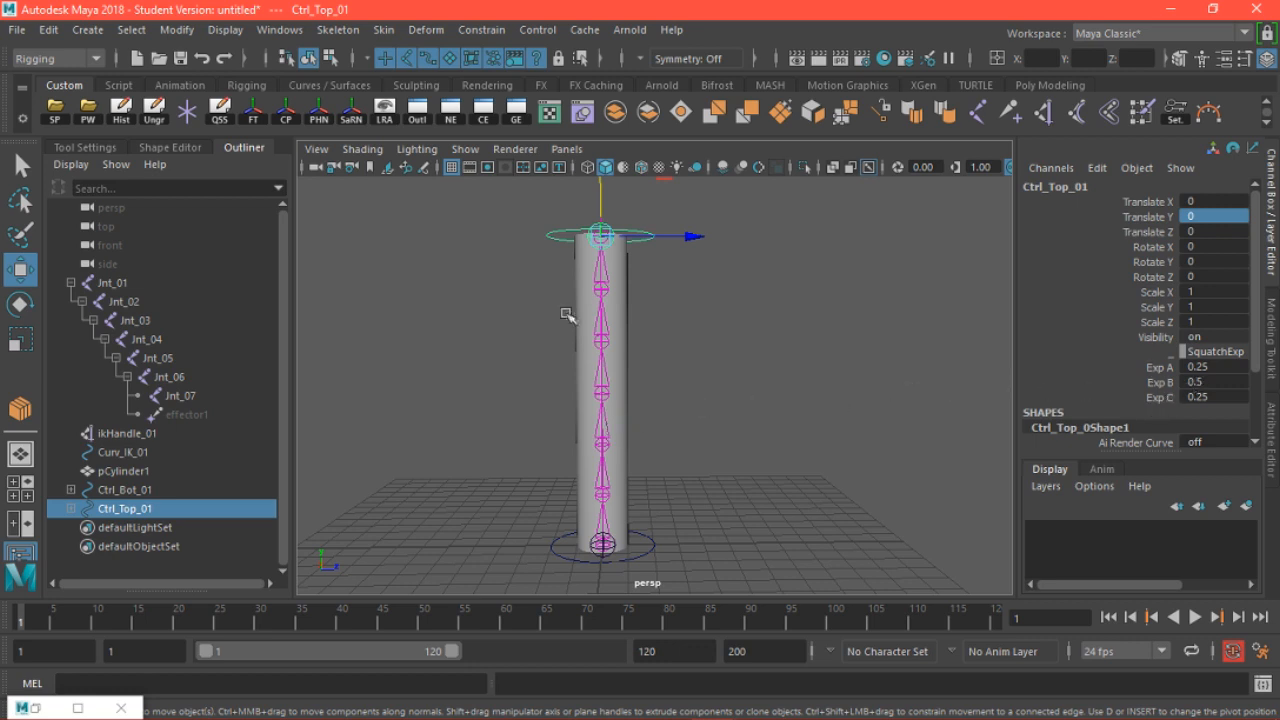
drag(535, 319, 634, 321)
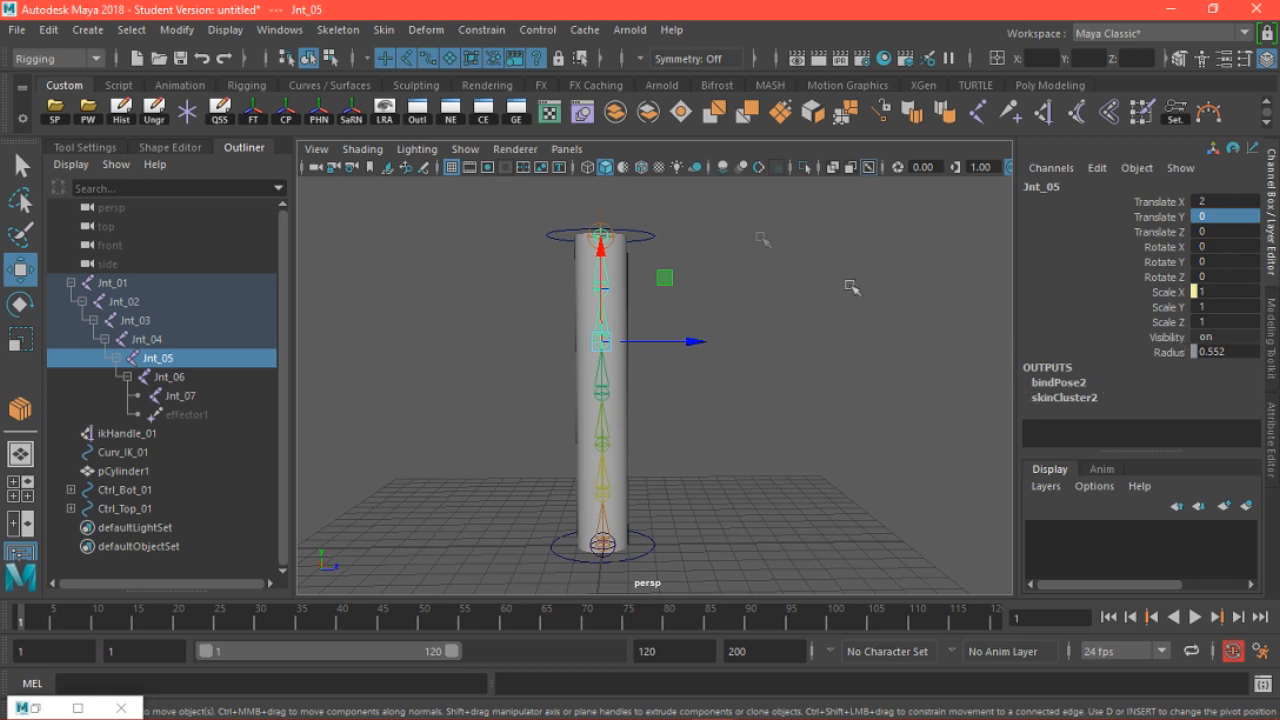
click(648, 238)
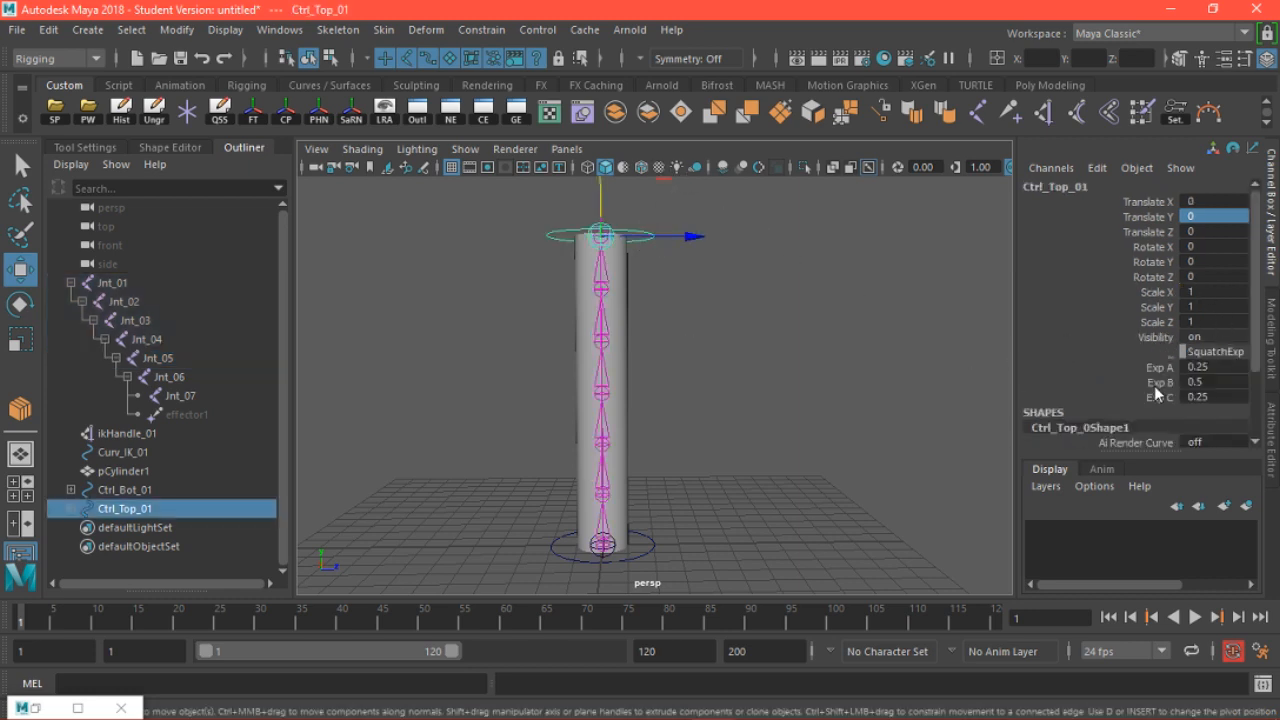
drag(605, 364, 663, 434)
click(790, 409)
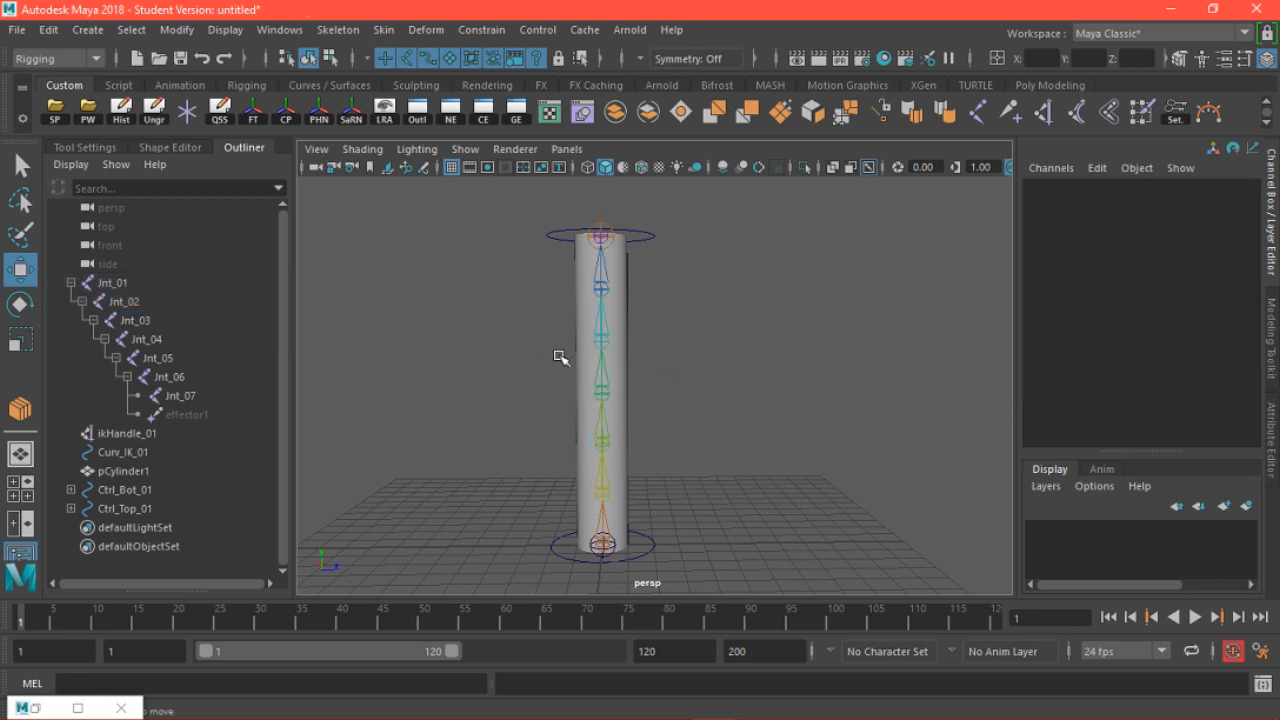
Restore the Node Editor and place it below the rig so the joint chain stays uncovered
alt+drag(567, 476, 603, 442)
click(28, 706)
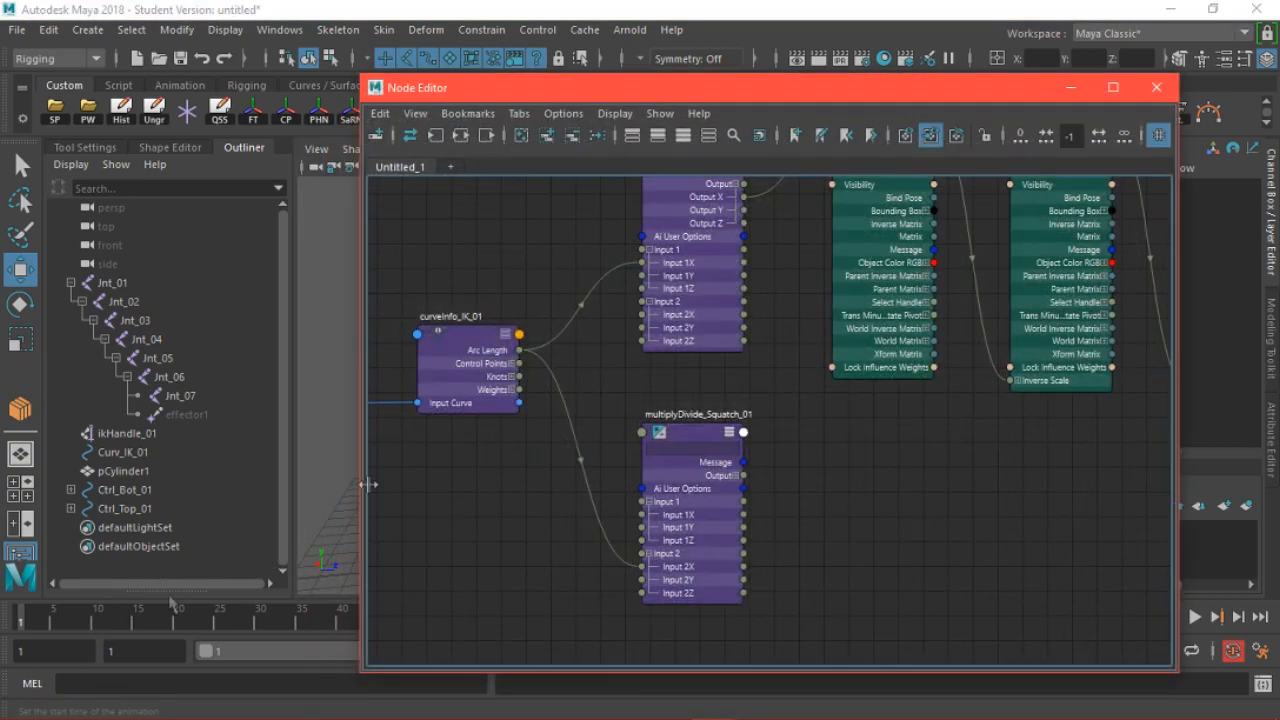
drag(822, 150, 903, 609)
click(791, 546)
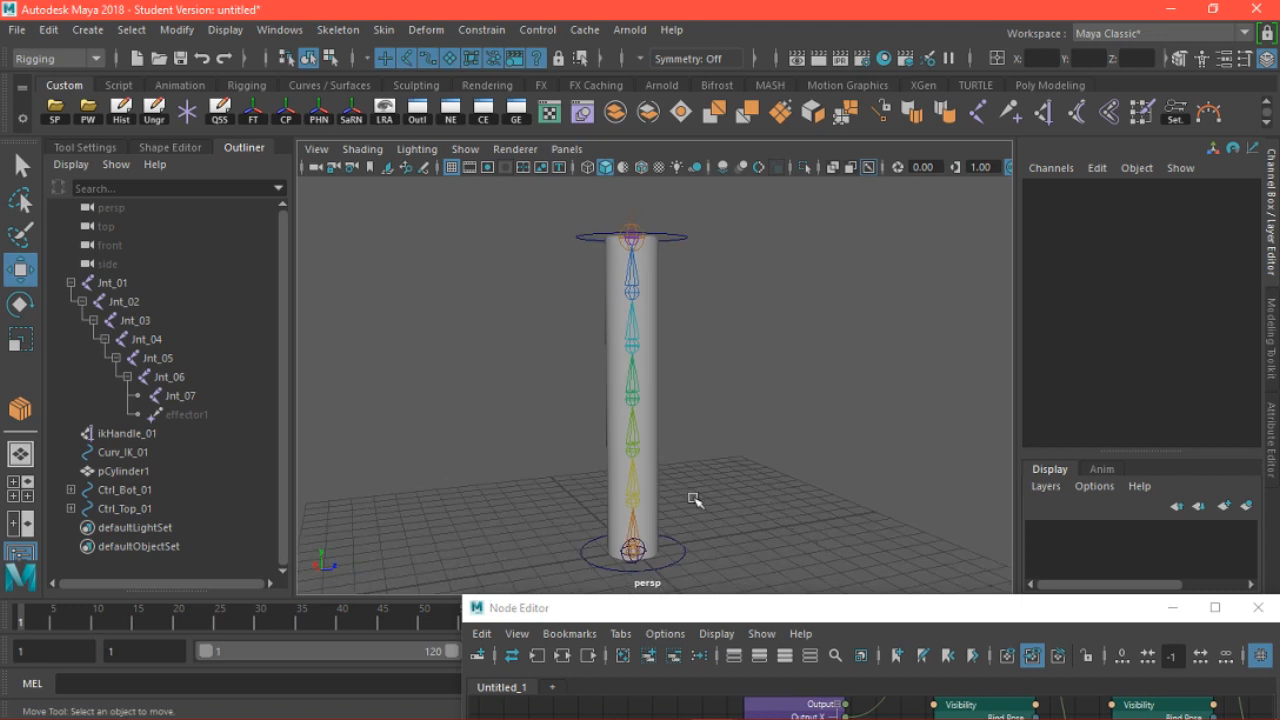
alt+drag(591, 484, 586, 467)
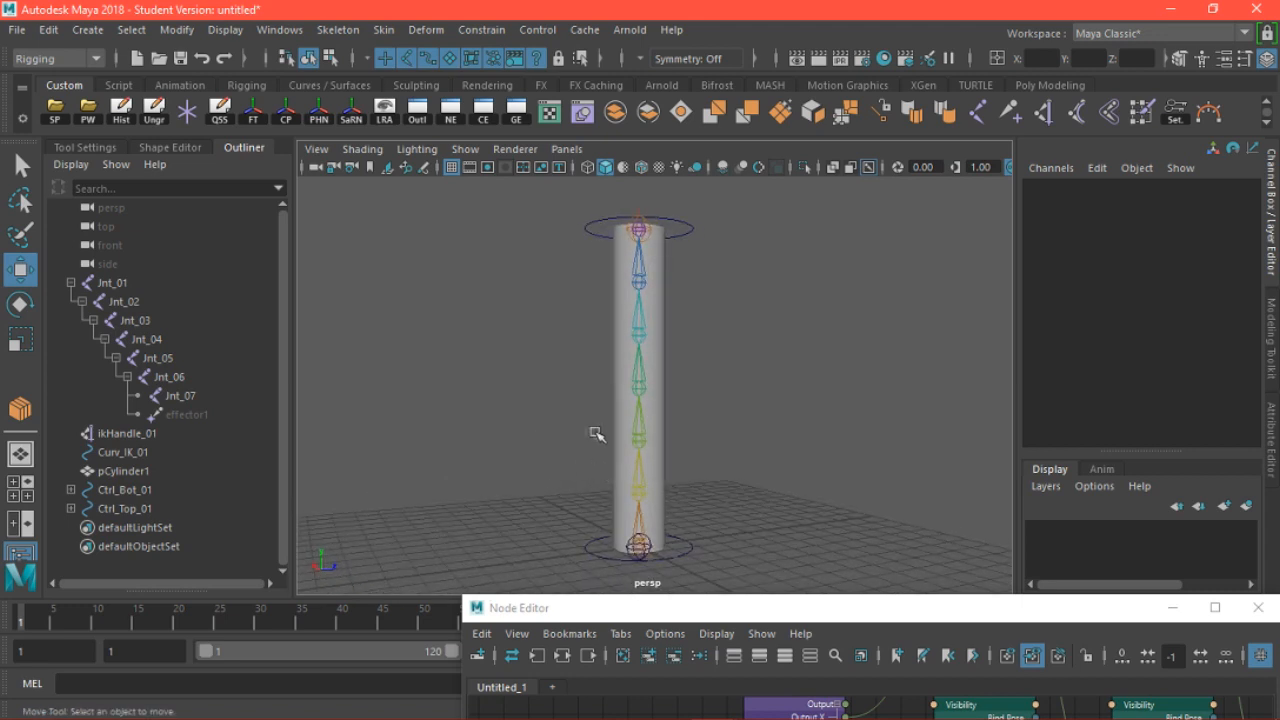
Examine the Exp A, Exp B and Exp C attributes of Ctrl_Top_01 against the position of Jnt_03 in the chain
click(688, 225)
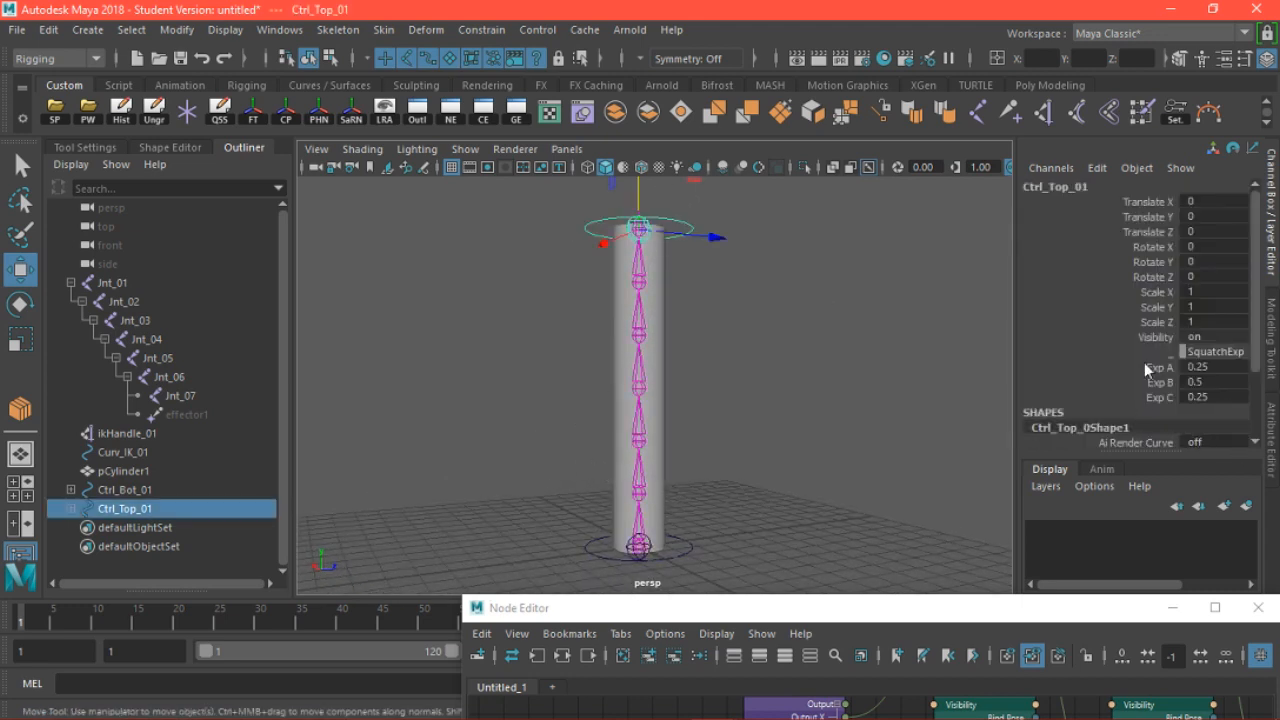
mouse_move(760, 383)
alt+mouse_down()
mouse_move(738, 444)
mouse_move(794, 380)
mouse_move(783, 389)
alt+mouse_up()
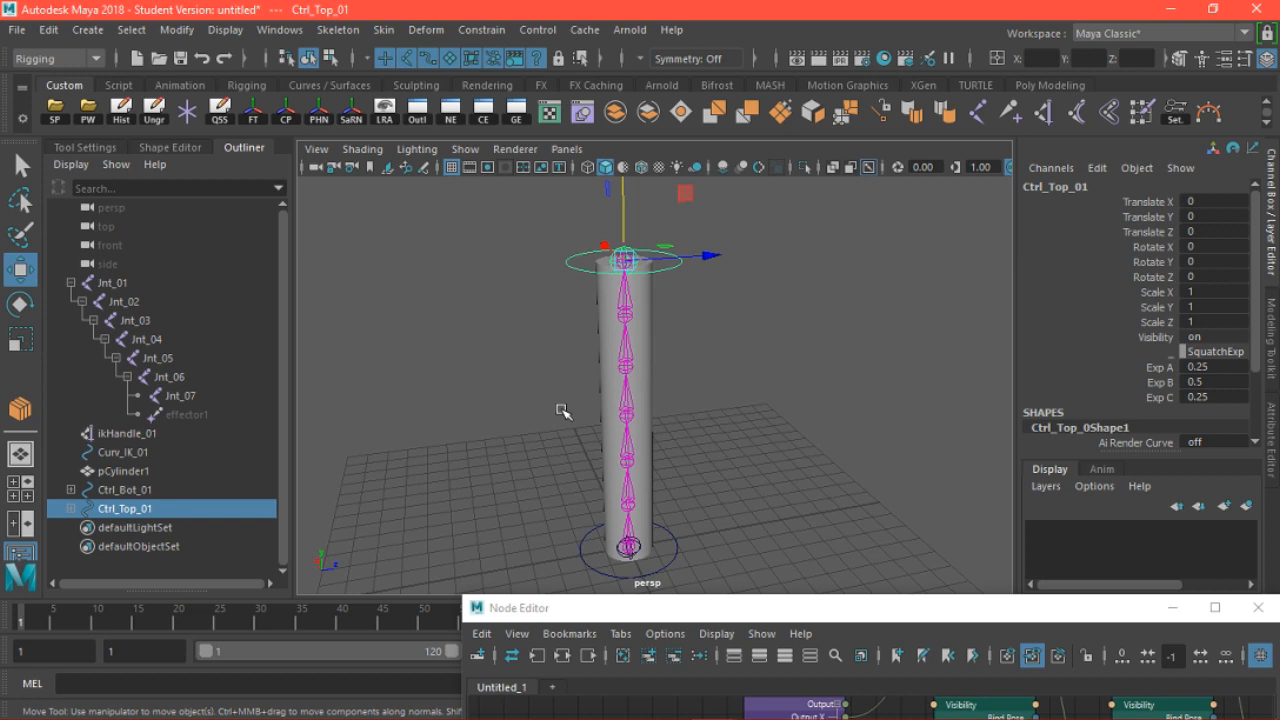
alt+drag(674, 363, 686, 349)
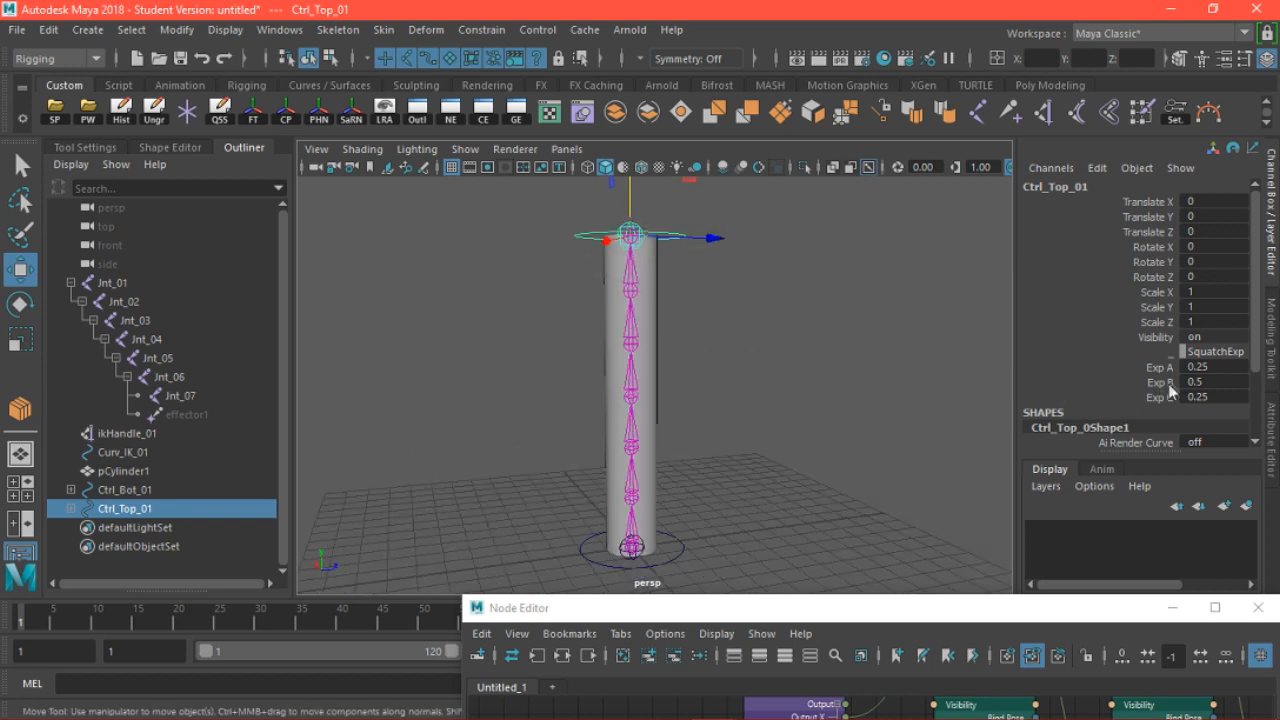
click(631, 447)
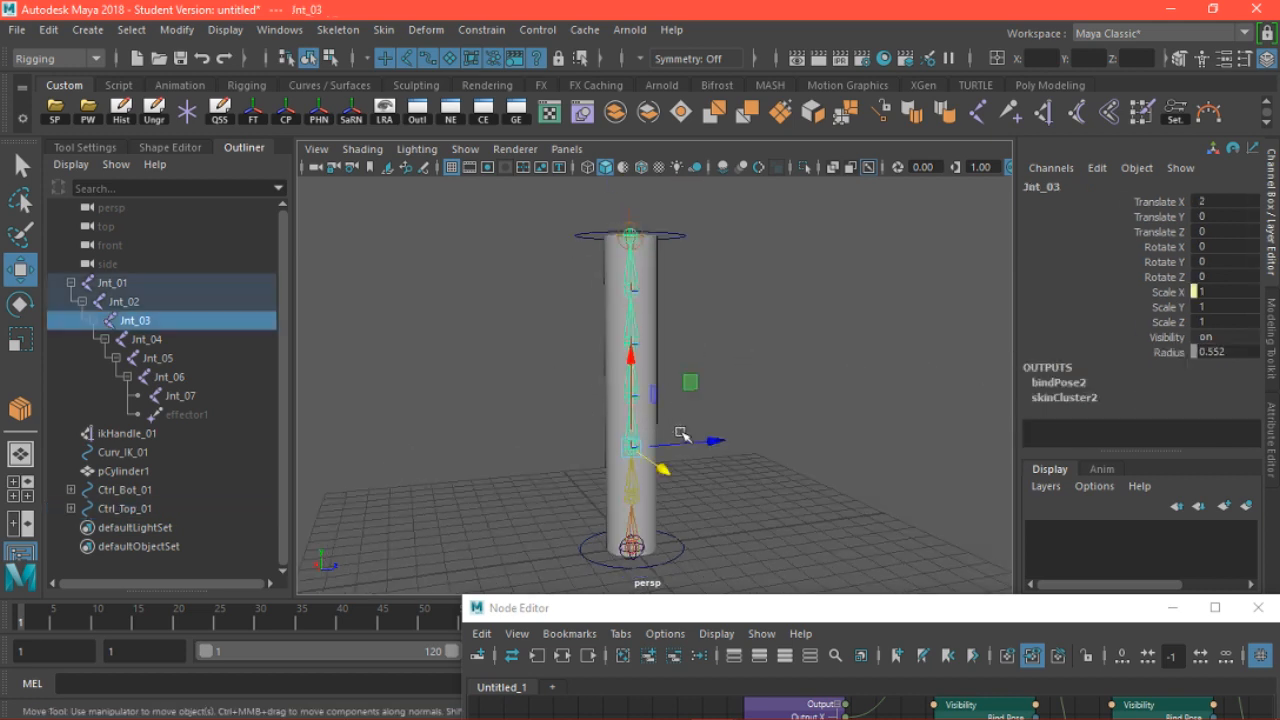
alt+drag(680, 432, 746, 423)
click(840, 377)
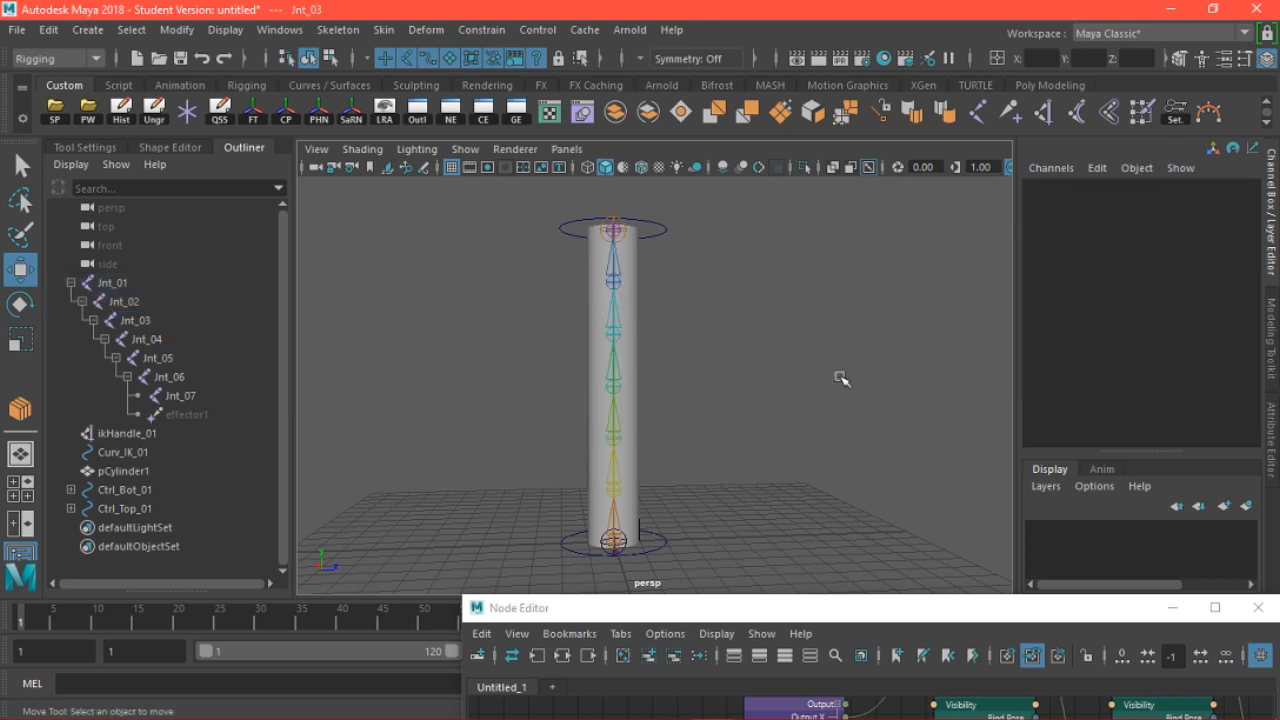
click(664, 230)
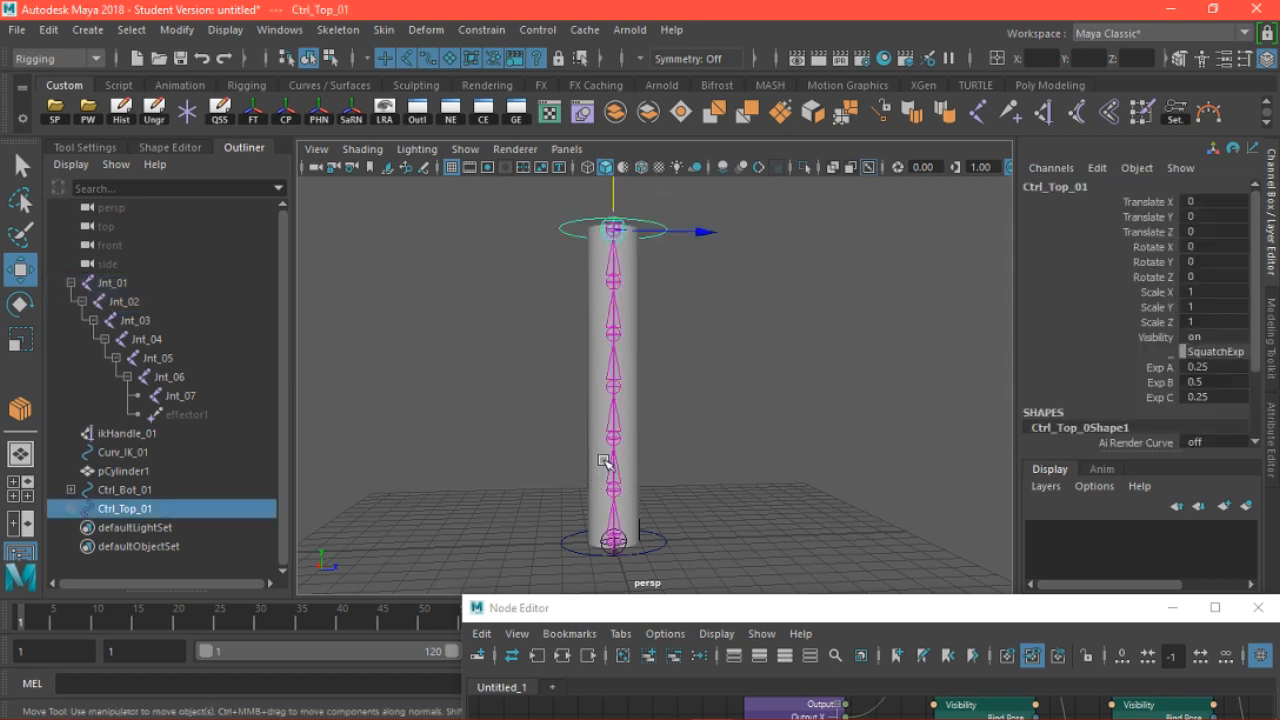
Inspect the multiplyDivide_Squatch_01 connections in the Node Editor and pick out the middle, lower and upper joints of the chain one by one
drag(760, 608, 932, 206)
alt+middle_drag(530, 374, 409, 369)
scroll(431, 411, up, 3)
scroll(500, 402, down, 3)
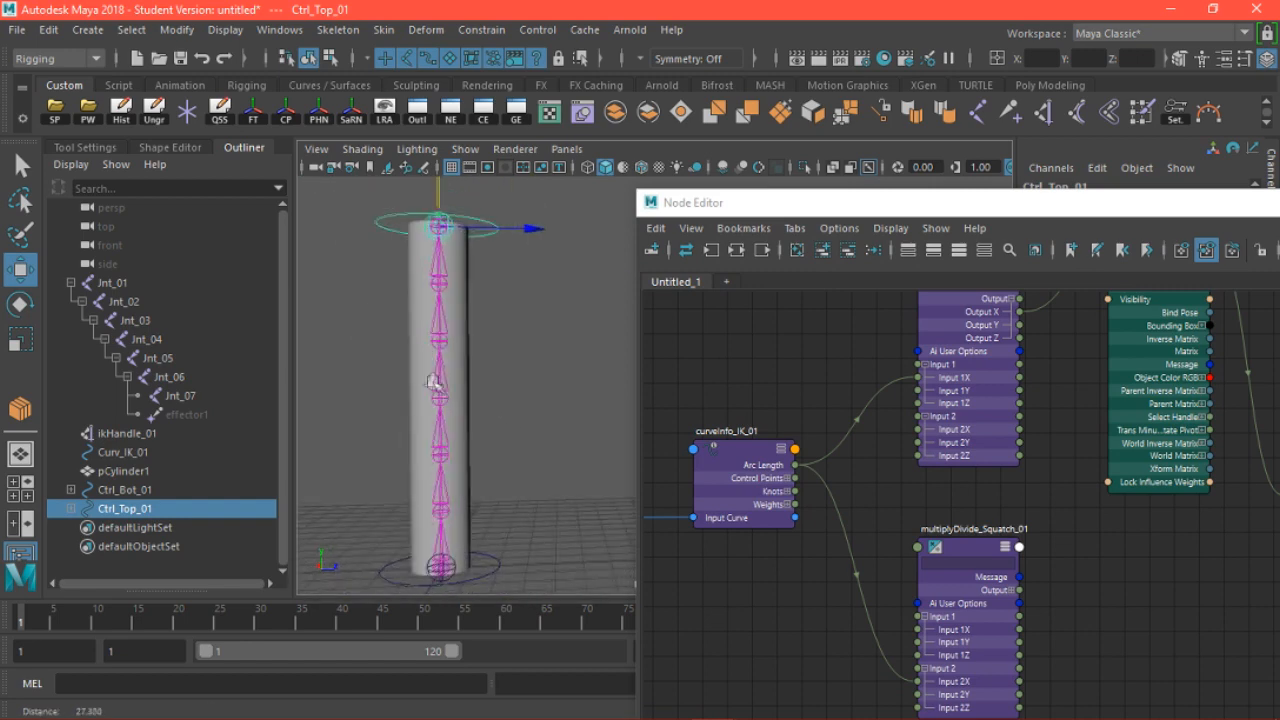
drag(389, 373, 474, 395)
drag(392, 431, 472, 422)
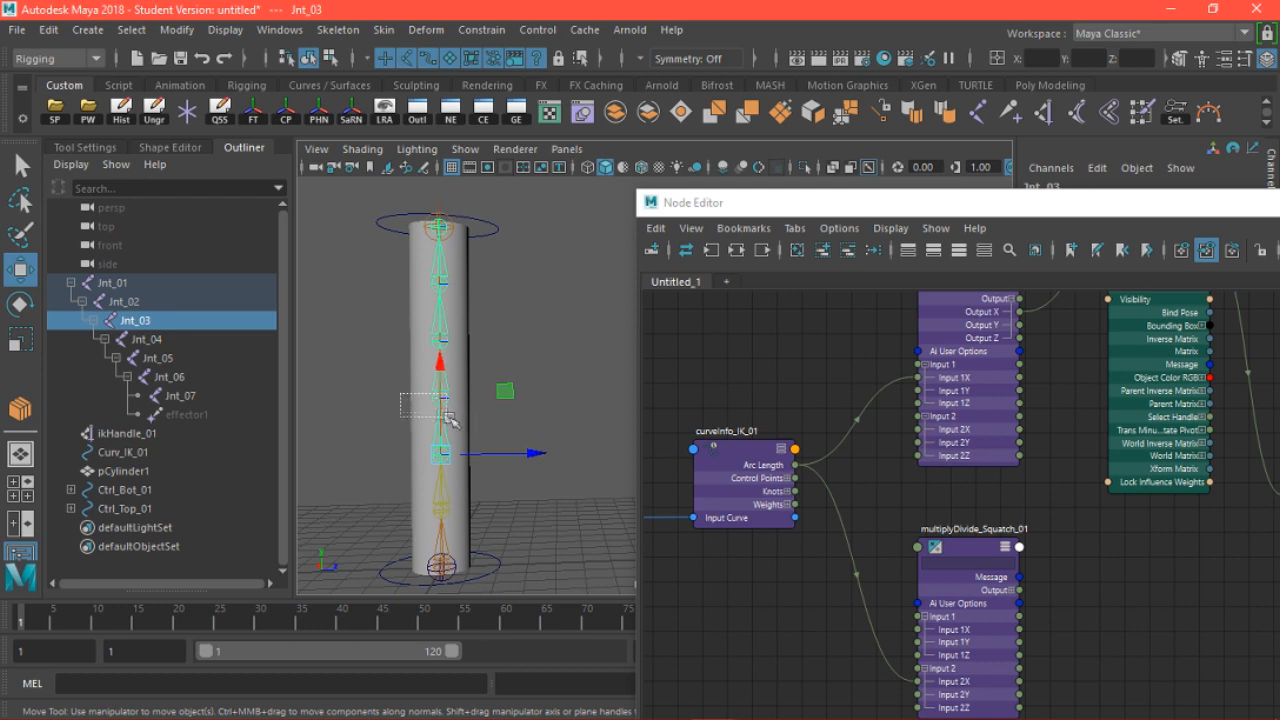
drag(404, 494, 514, 491)
drag(391, 535, 497, 538)
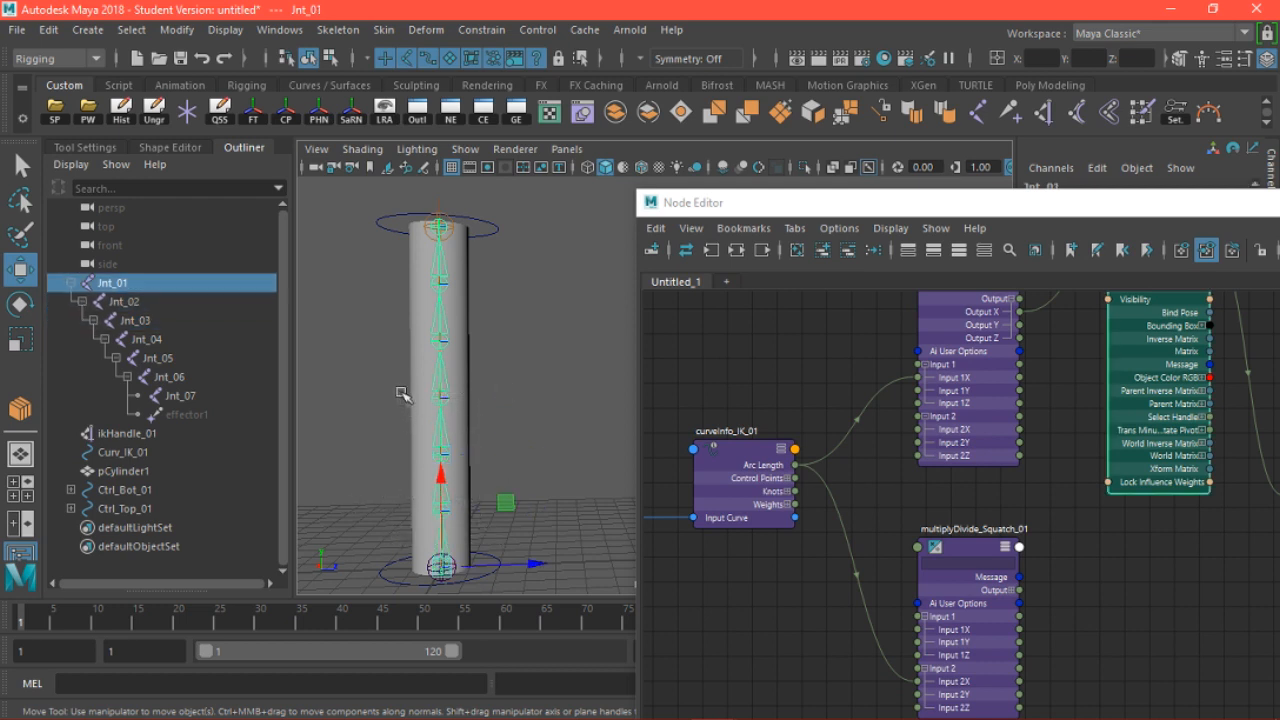
drag(399, 323, 495, 327)
drag(408, 276, 464, 282)
Bring back the Channel Box and uncover it from the Node Editor to show the Exp attributes of Ctrl_Top_01
drag(801, 205, 594, 479)
click(1275, 413)
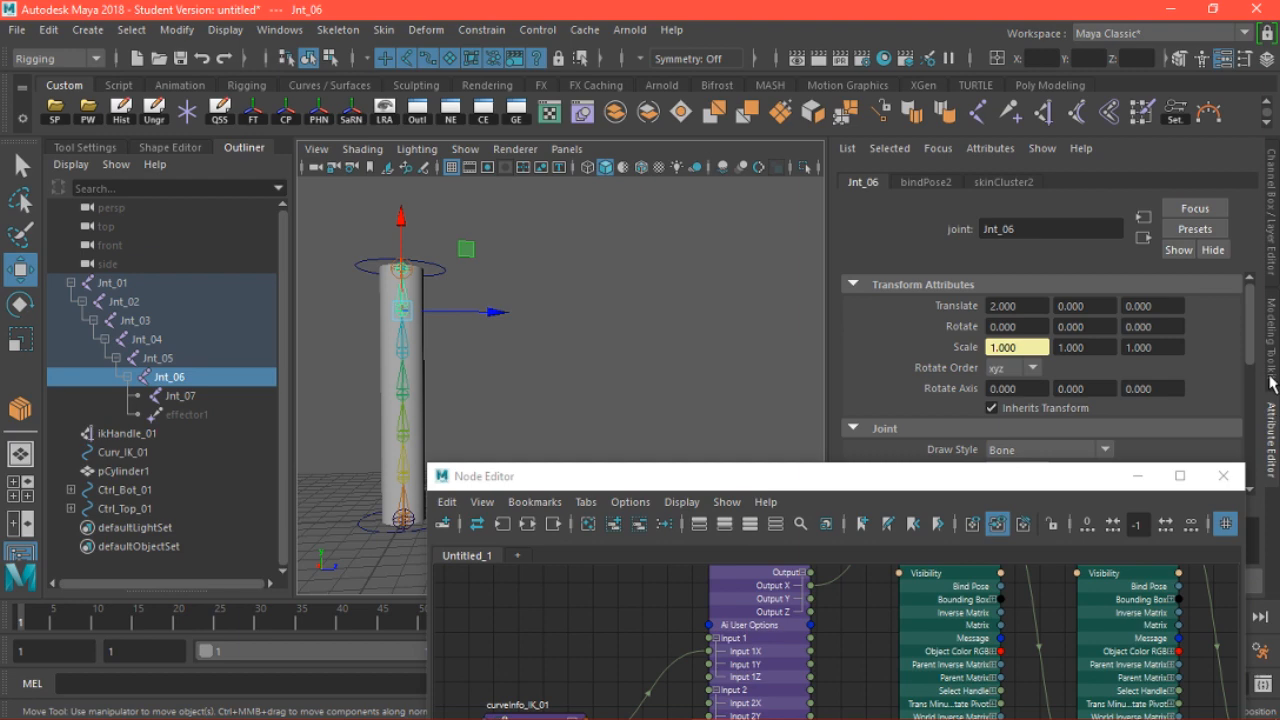
click(1273, 383)
click(1273, 240)
drag(925, 478, 1030, 328)
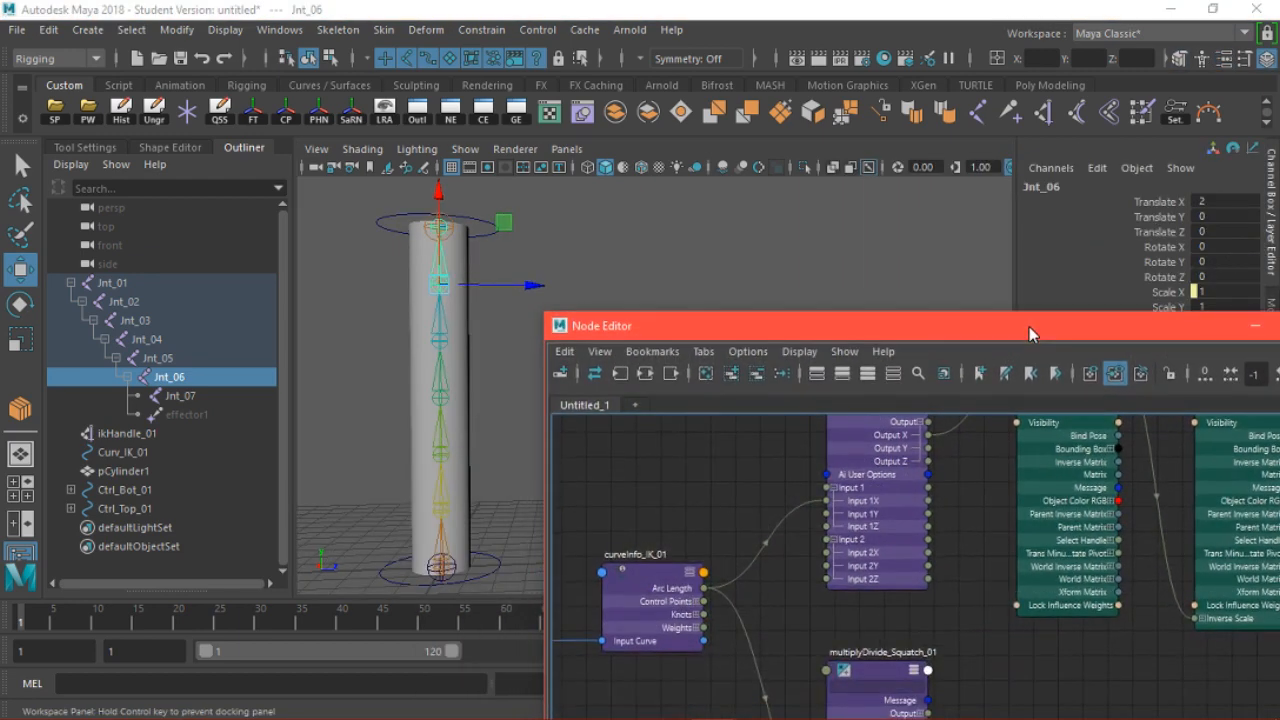
click(477, 229)
drag(1024, 342, 932, 556)
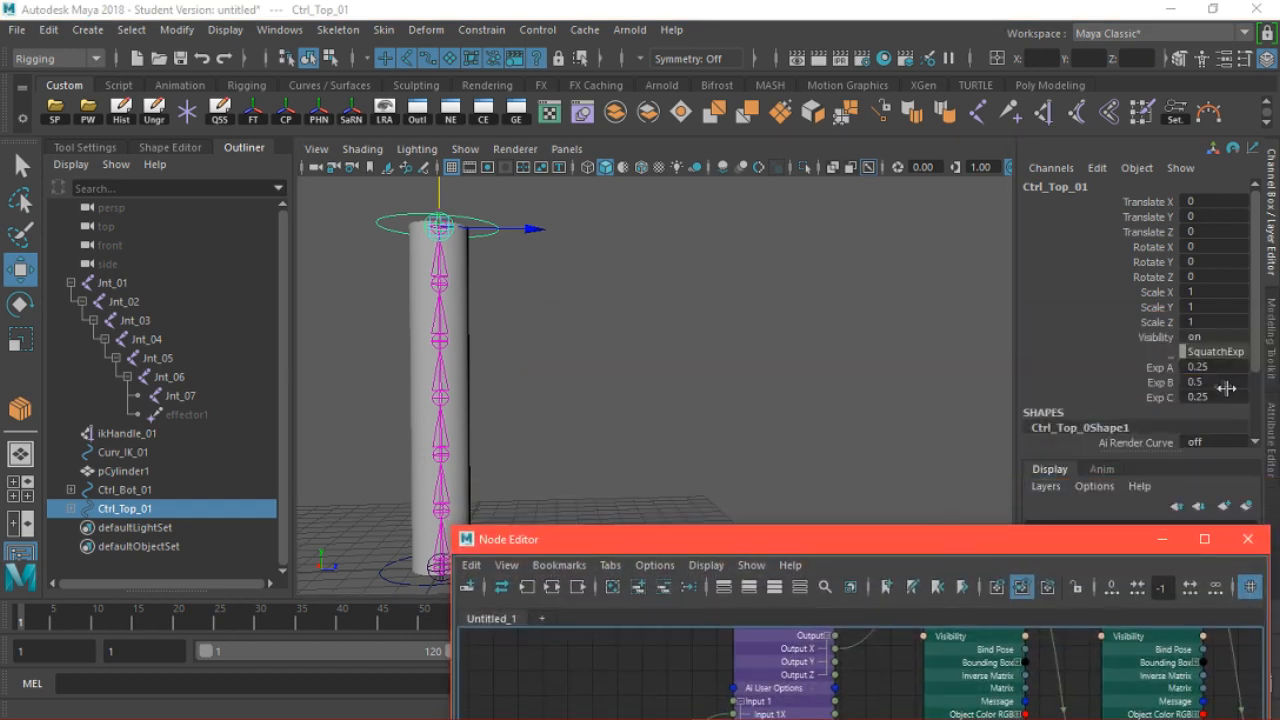
drag(788, 540, 842, 462)
Examine the joints at both ends of the cylinder, Jnt_06, Jnt_01 and Jnt_02, against the Exp attributes on Ctrl_Top_01
mouse_move(598, 374)
alt+mouse_down()
mouse_move(583, 357)
mouse_move(582, 383)
alt+mouse_up()
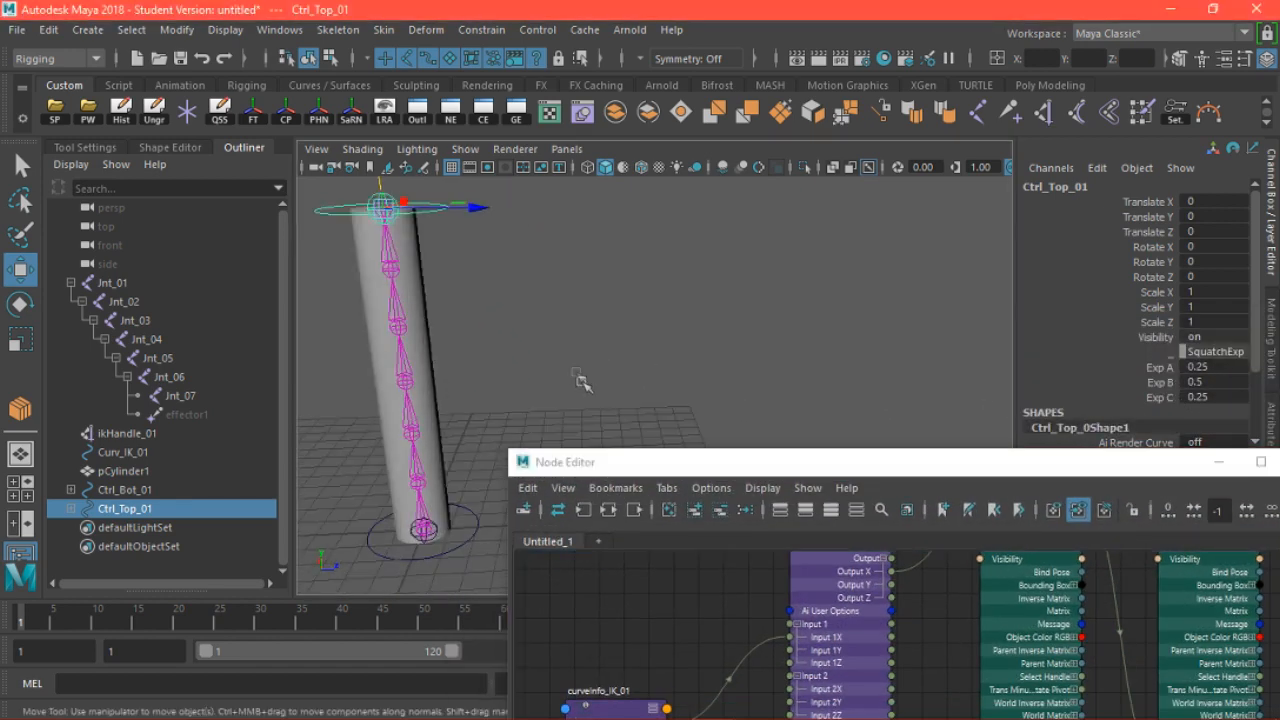
alt+middle_drag(512, 361, 558, 343)
alt+right_drag(475, 441, 458, 432)
mouse_move(549, 437)
alt+middle_down()
mouse_move(526, 432)
mouse_move(529, 449)
alt+middle_up()
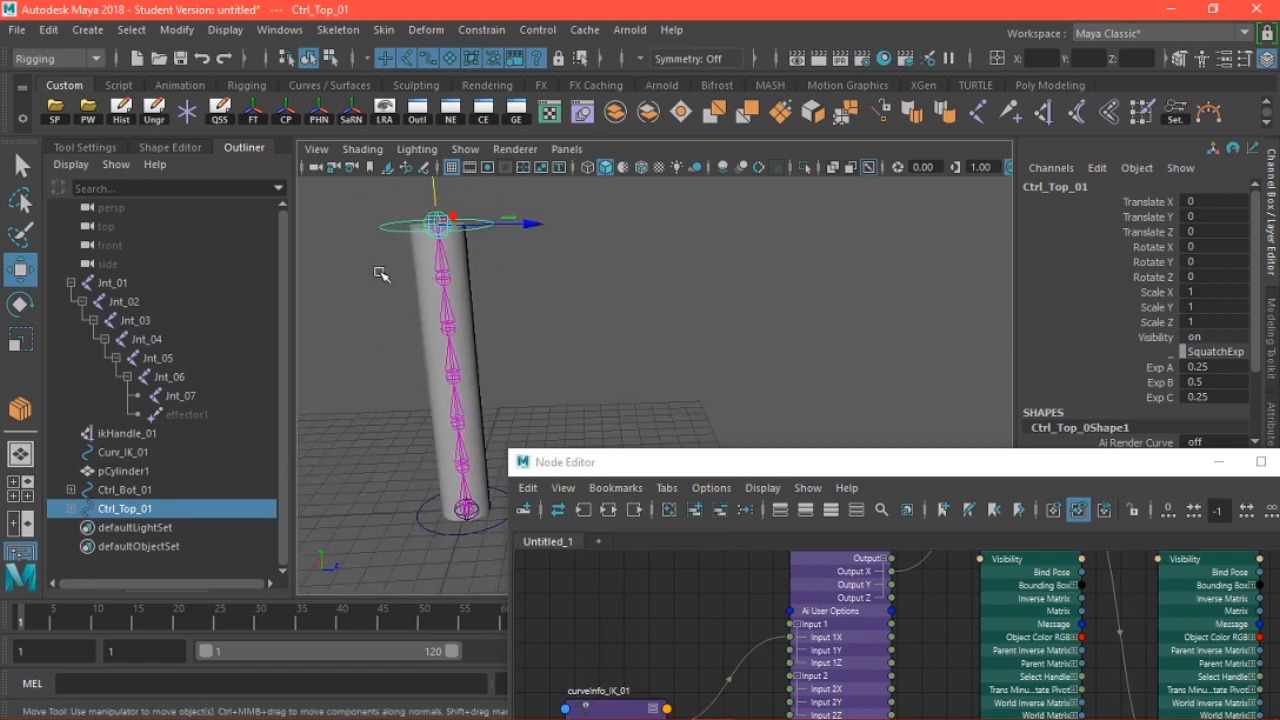
click(443, 277)
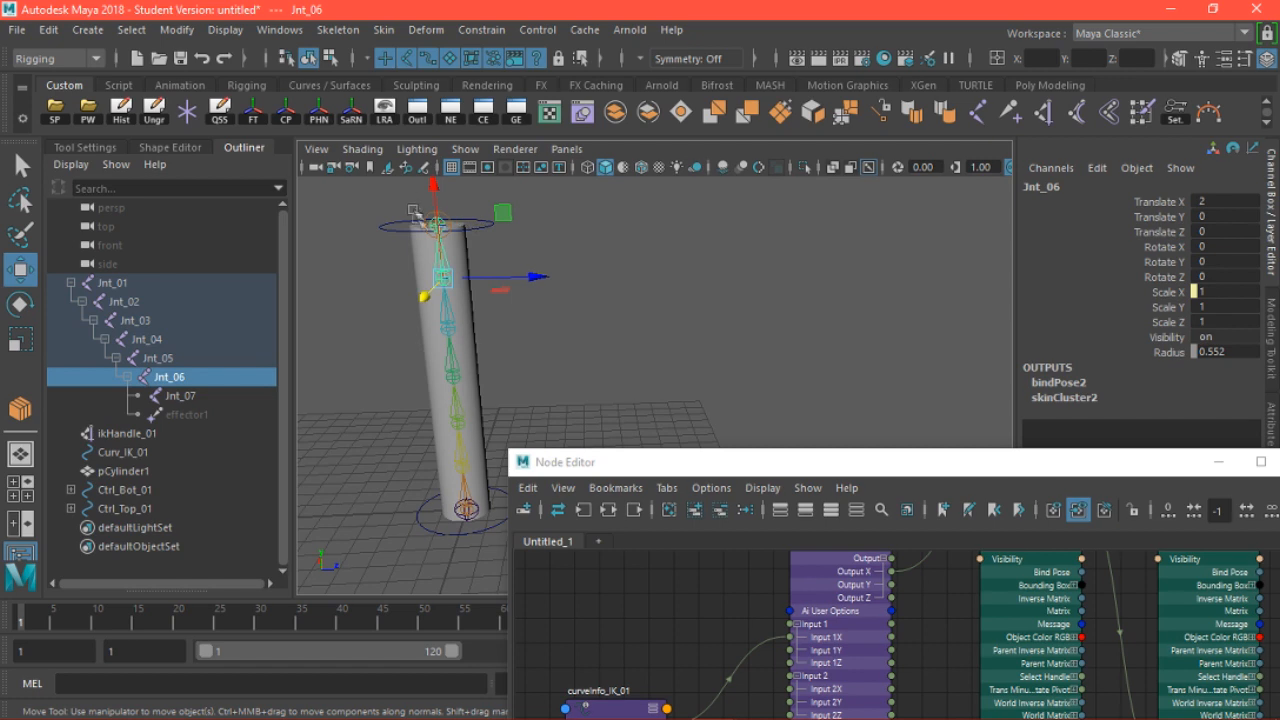
drag(393, 472, 518, 498)
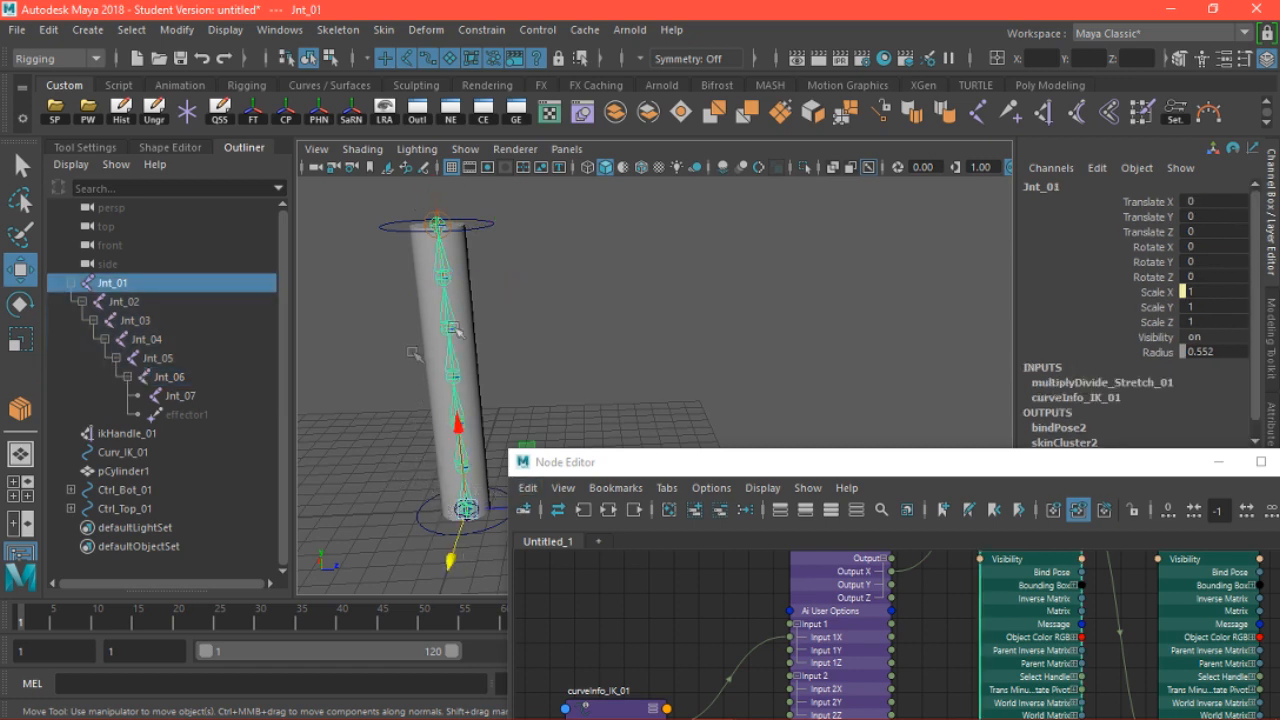
click(492, 225)
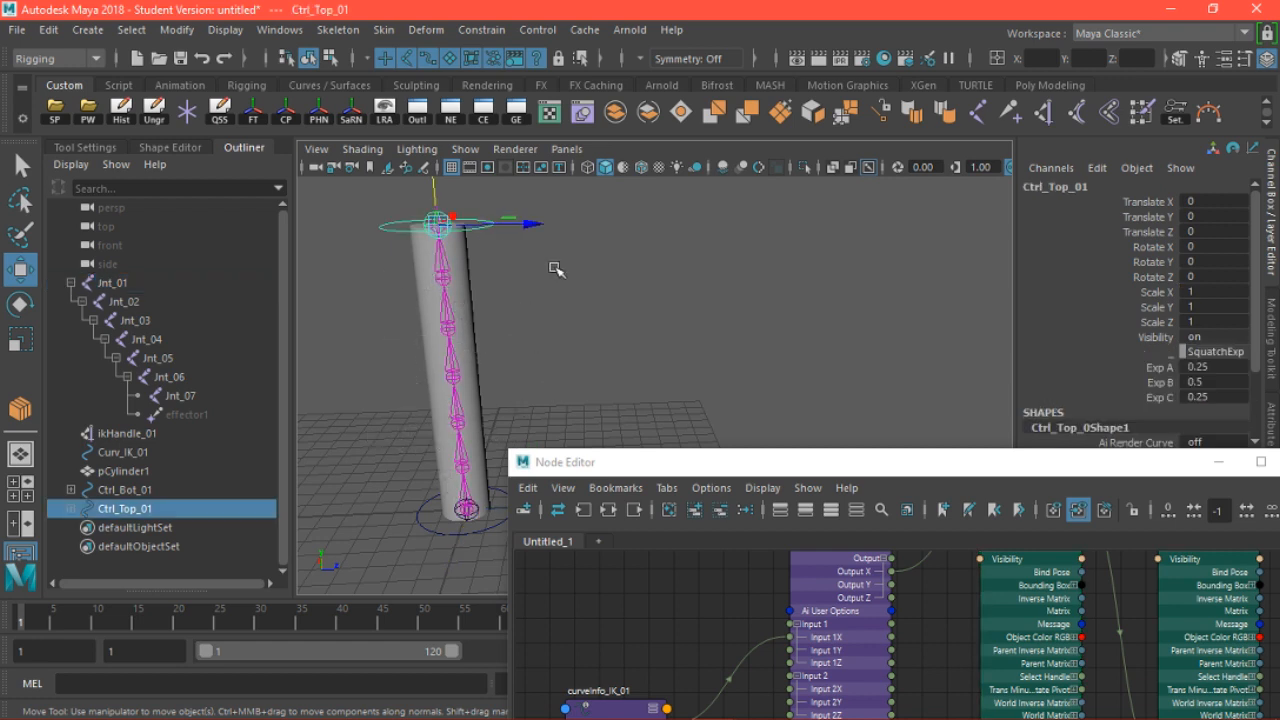
drag(828, 463, 827, 424)
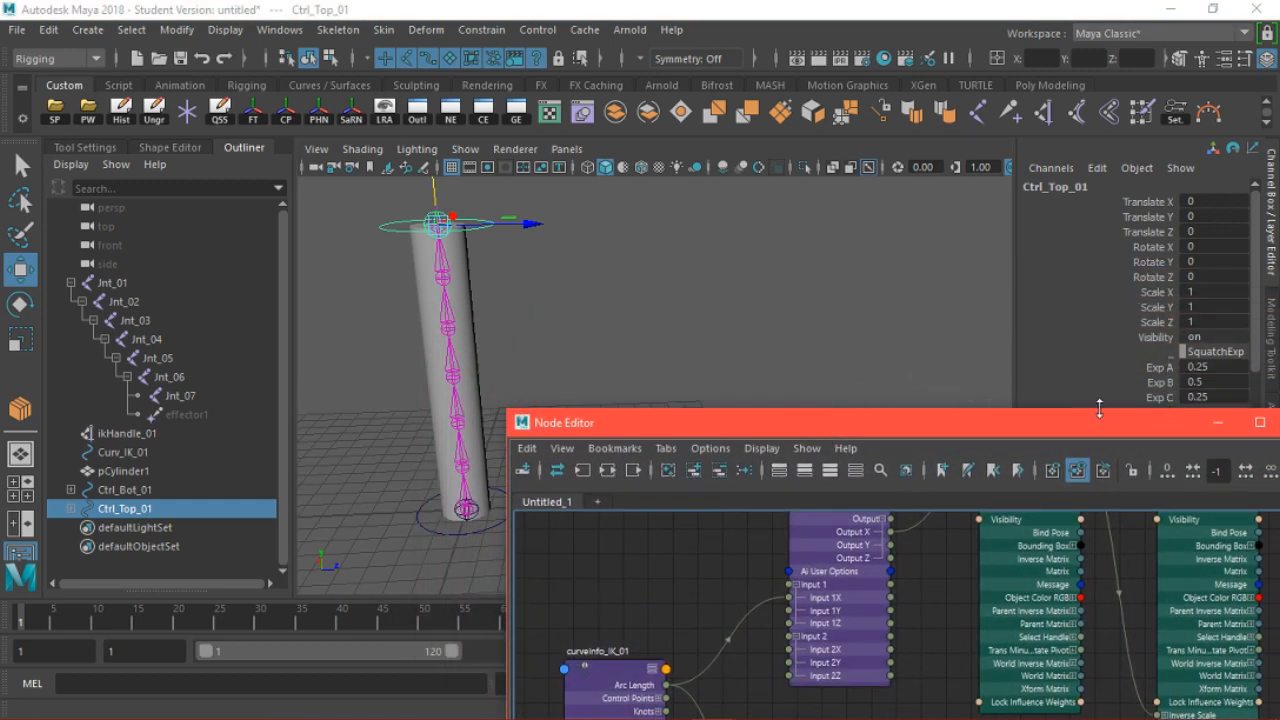
click(463, 467)
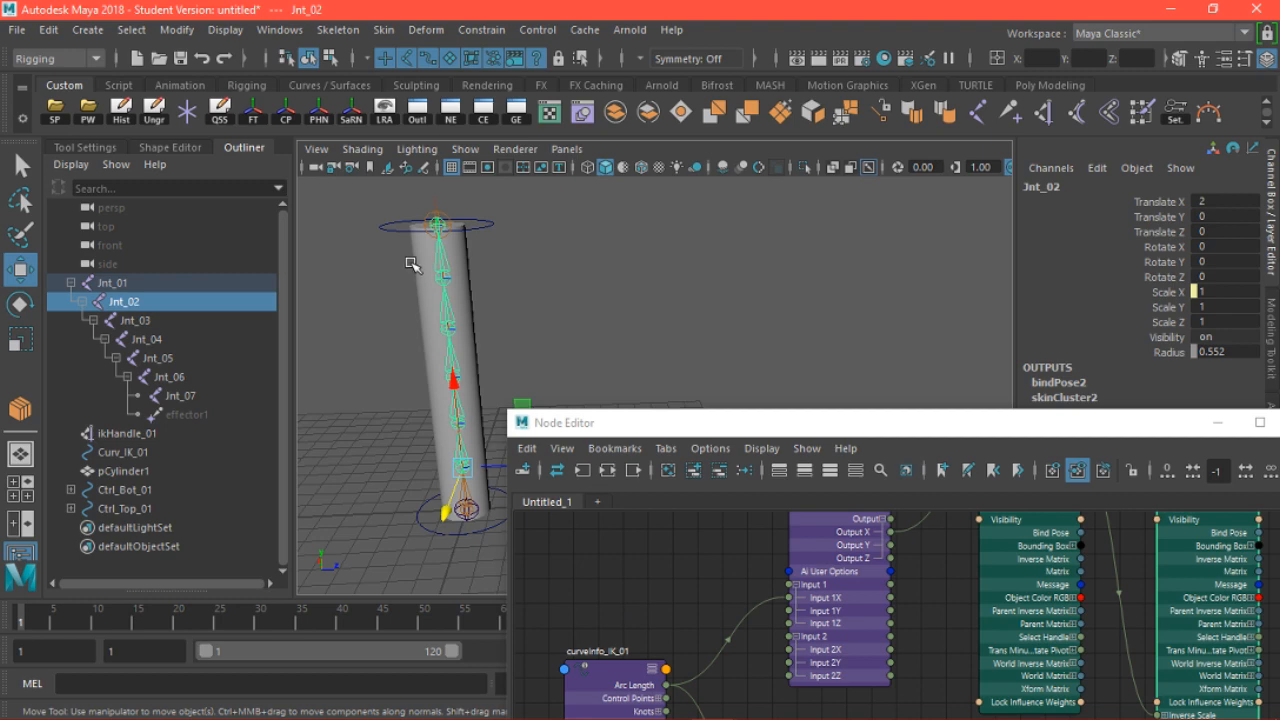
click(444, 276)
Add Ctrl_Top_01 to the Node Editor graph and place its nodes below multiplyDivide_Squatch_01
drag(834, 424, 788, 34)
alt+middle_drag(370, 466, 328, 475)
alt+right_drag(430, 458, 380, 437)
alt+middle_drag(381, 437, 355, 433)
alt+right_drag(922, 480, 788, 424)
alt+middle_drag(876, 454, 825, 355)
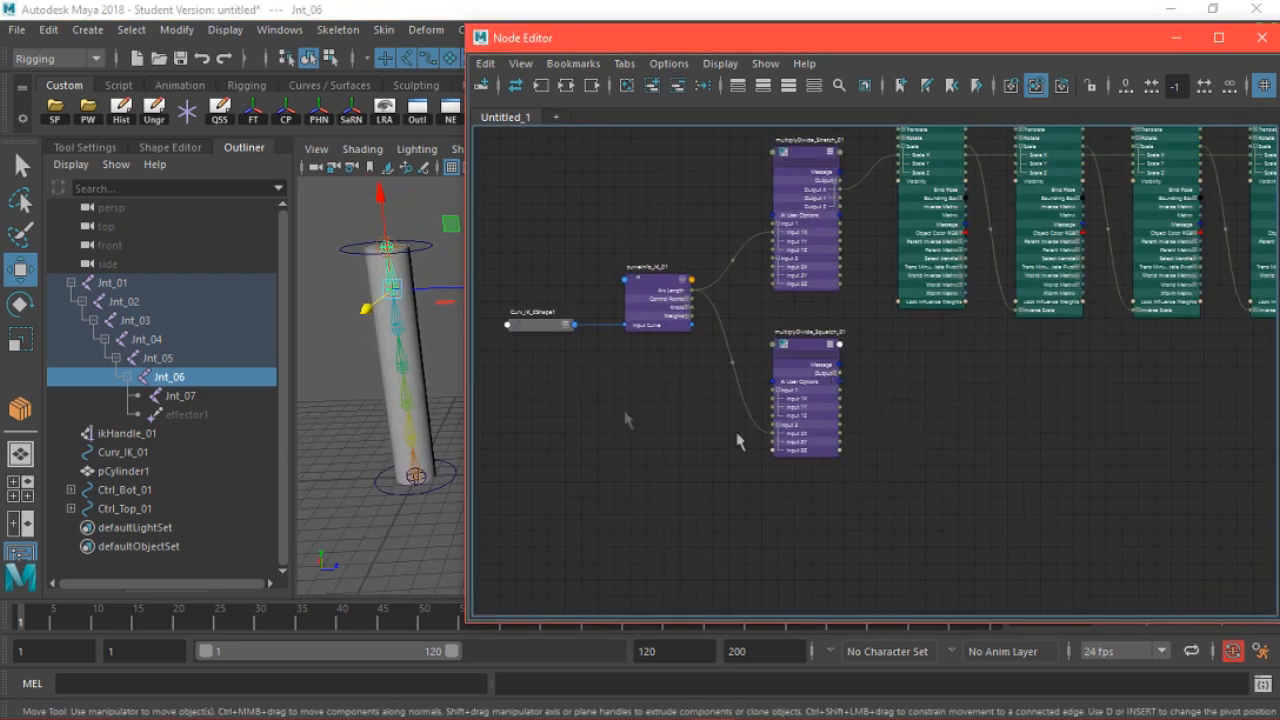
click(343, 240)
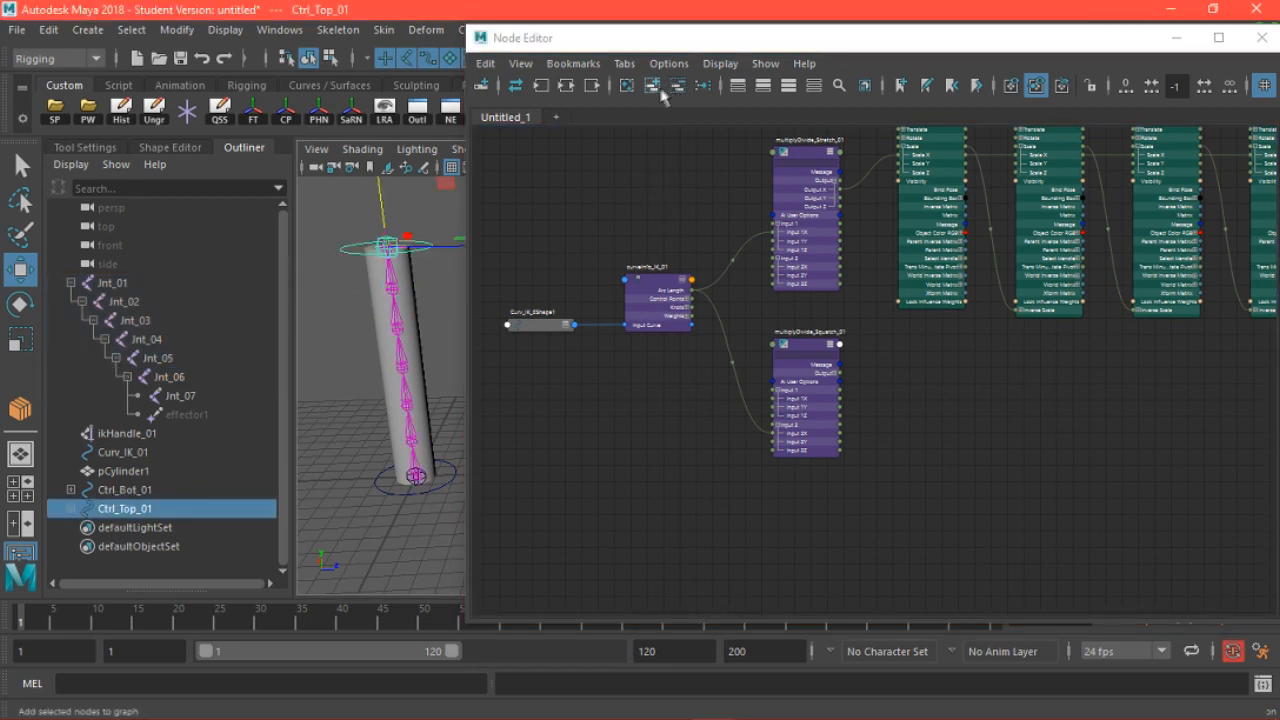
click(656, 88)
scroll(905, 541, up, 3)
drag(858, 325, 959, 493)
drag(881, 473, 545, 552)
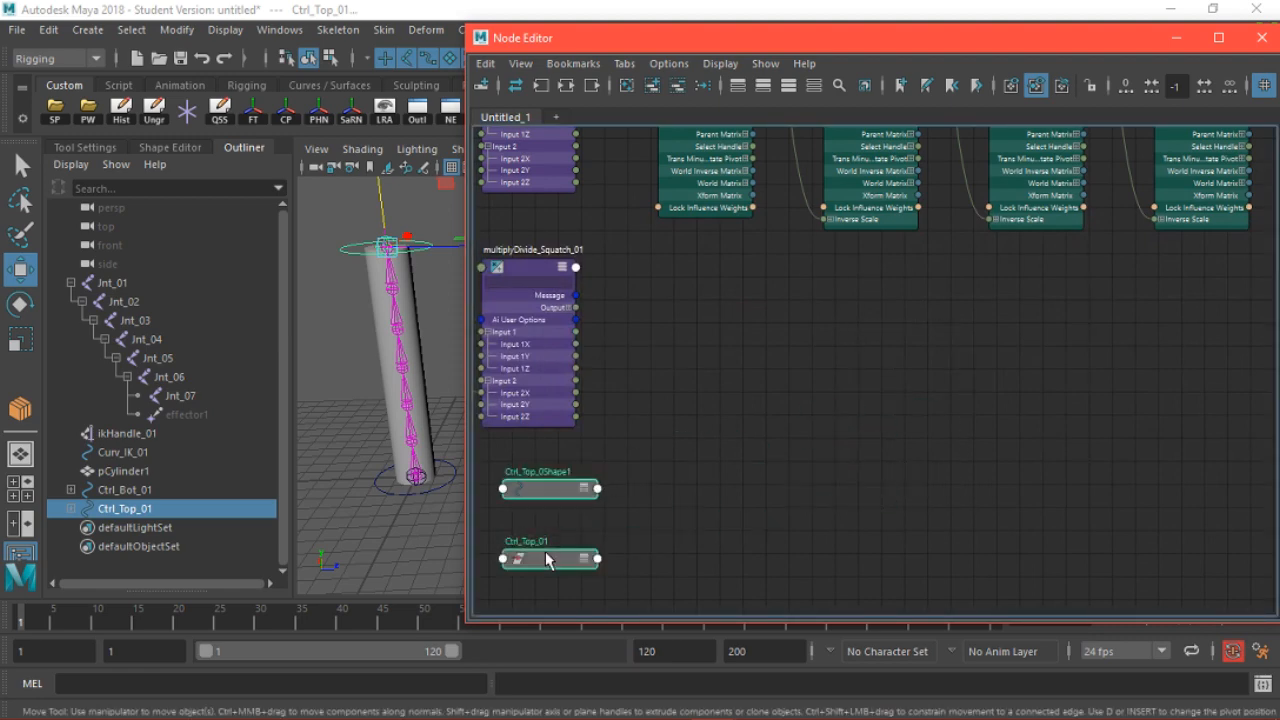
Place Ctrl_Top_0Shape1 beside Ctrl_Top_01 and expand it to its full attribute list
click(563, 484)
drag(556, 487, 702, 572)
alt+middle_drag(659, 511, 777, 385)
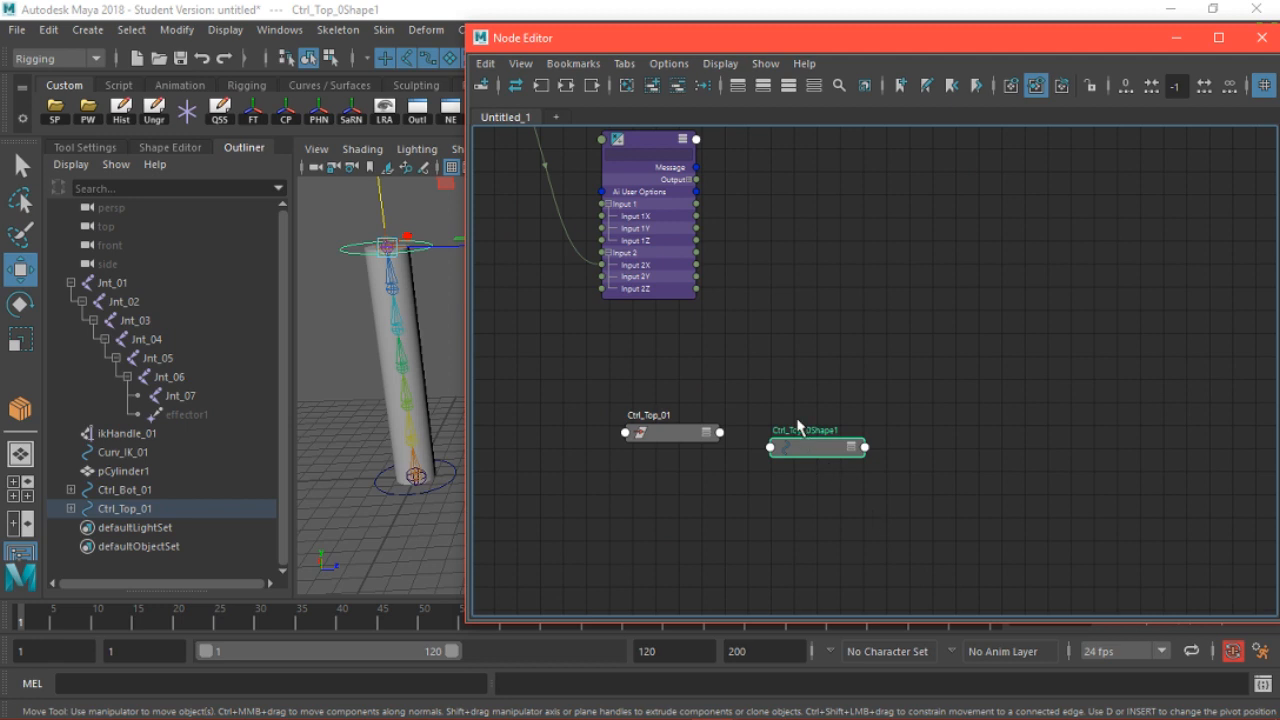
key(3)
scroll(1005, 419, up, 3)
alt+middle_drag(1002, 419, 967, 355)
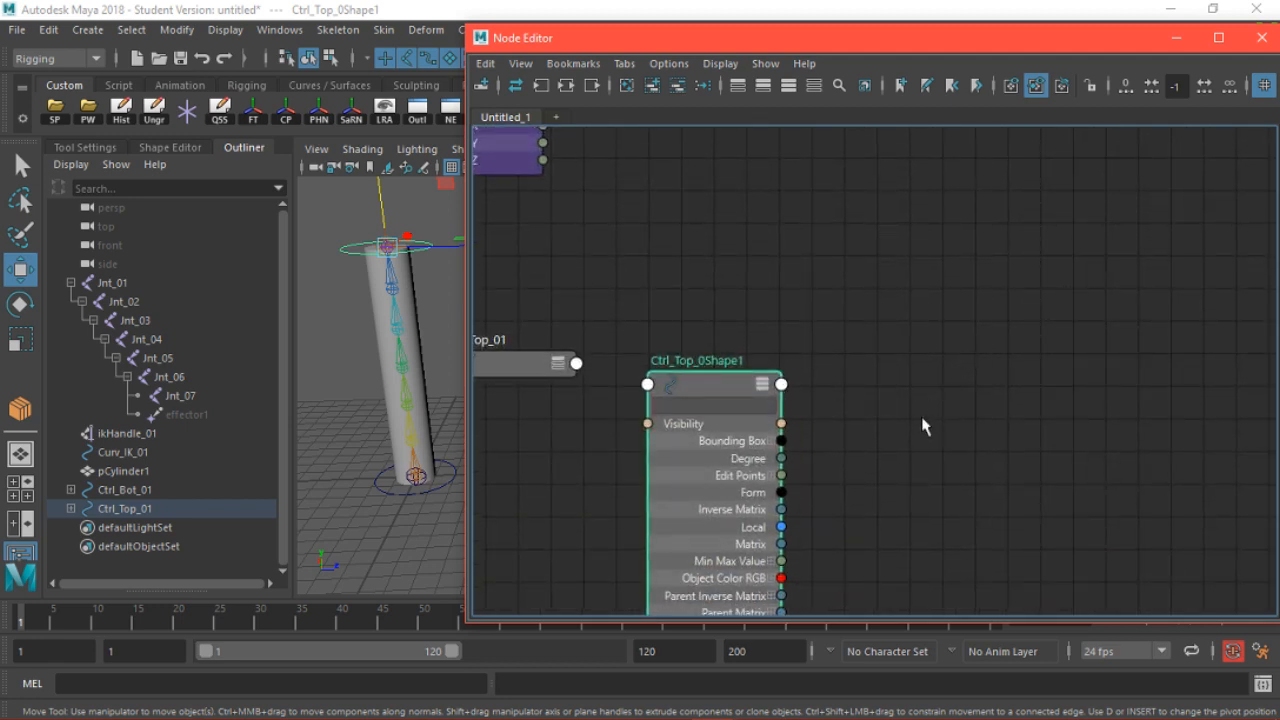
alt+right_drag(923, 455, 947, 519)
alt+middle_drag(947, 519, 1006, 388)
alt+right_drag(982, 439, 1000, 476)
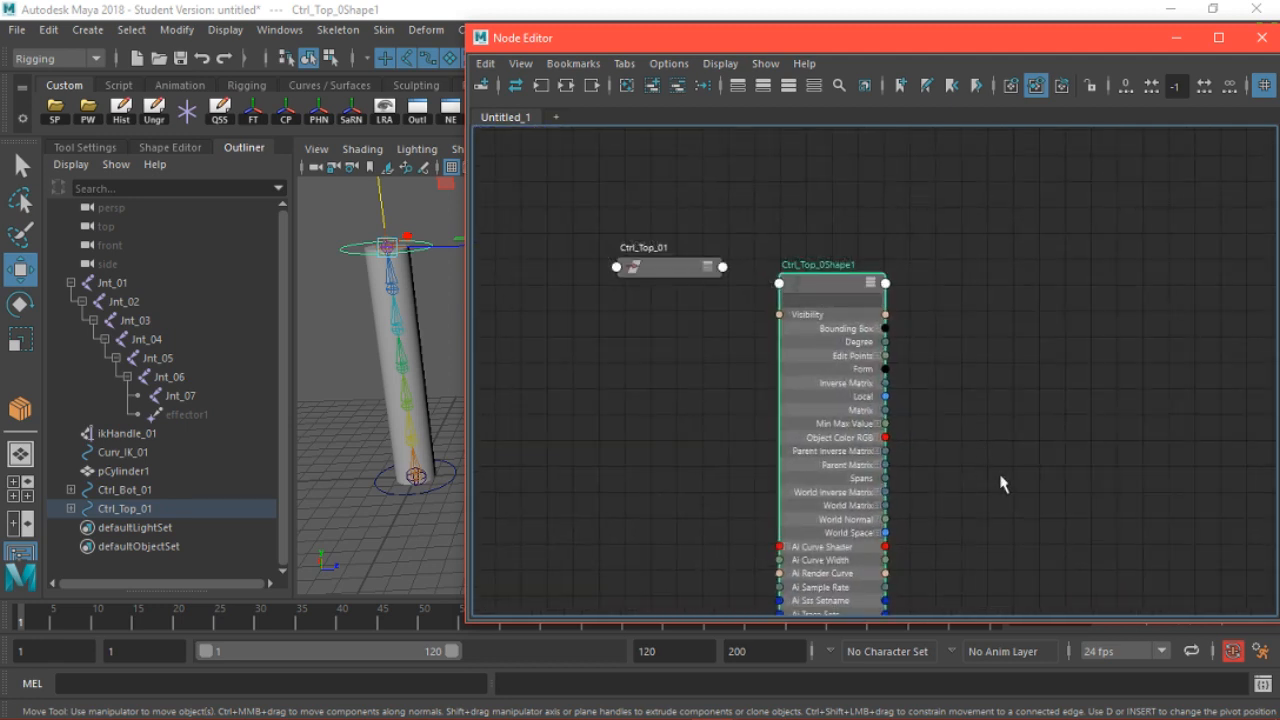
alt+middle_drag(1003, 484, 977, 374)
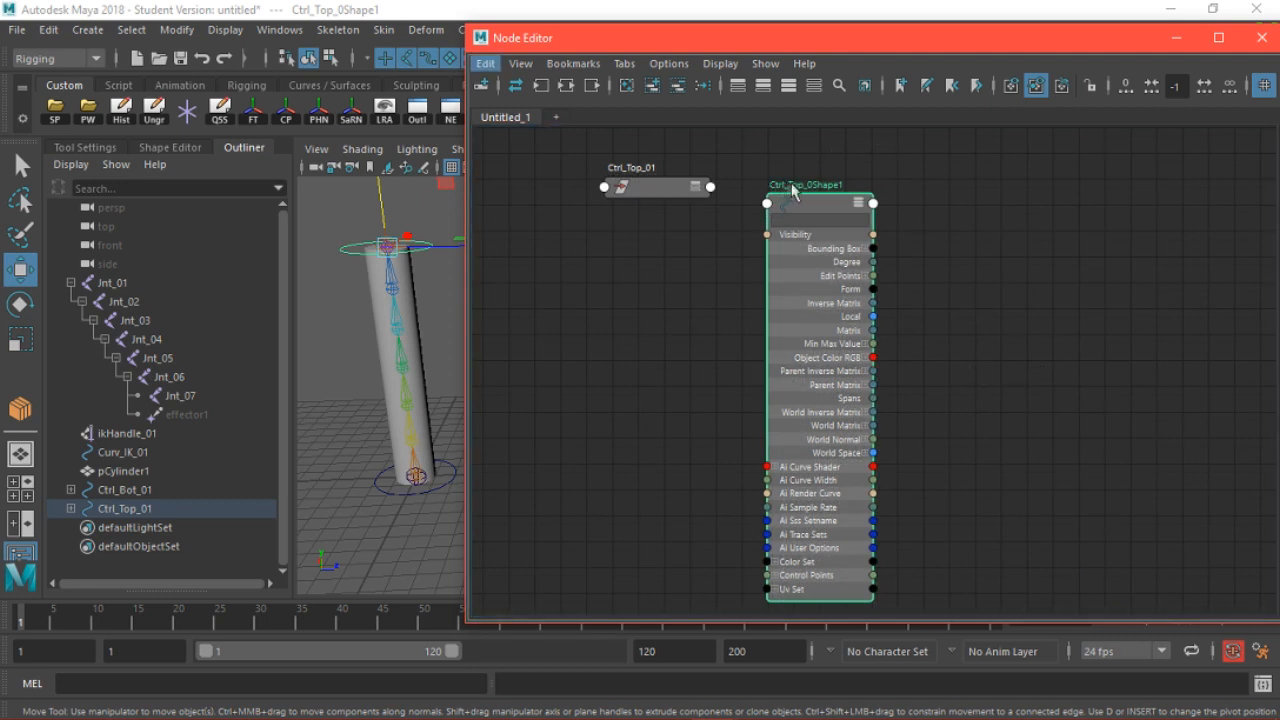
drag(820, 203, 821, 162)
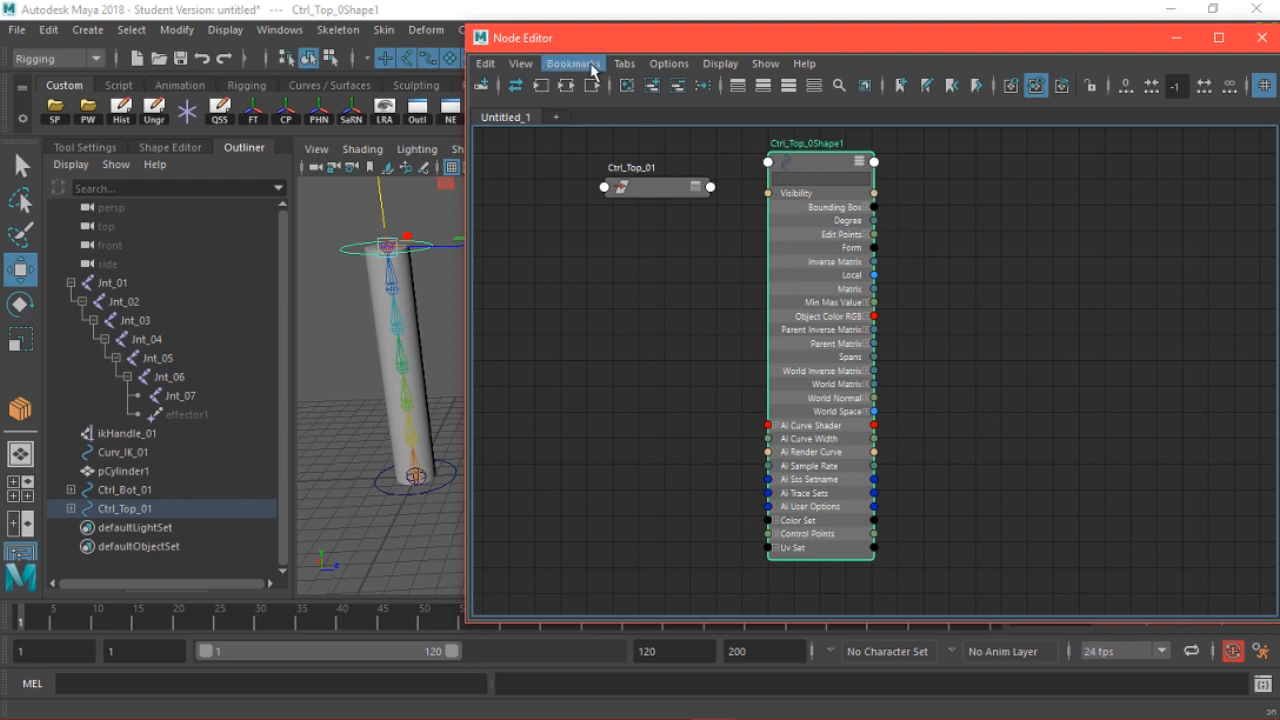
Remove Ctrl_Top_0Shape1 from the graph, and expand Ctrl_Top_01 to its full attributes below curveInfo_IK_01
click(677, 86)
drag(651, 186, 752, 268)
key(3)
scroll(866, 346, down, 4)
drag(819, 305, 629, 212)
scroll(723, 256, up, 4)
alt+middle_drag(723, 256, 814, 441)
scroll(815, 440, down, 3)
drag(717, 410, 686, 375)
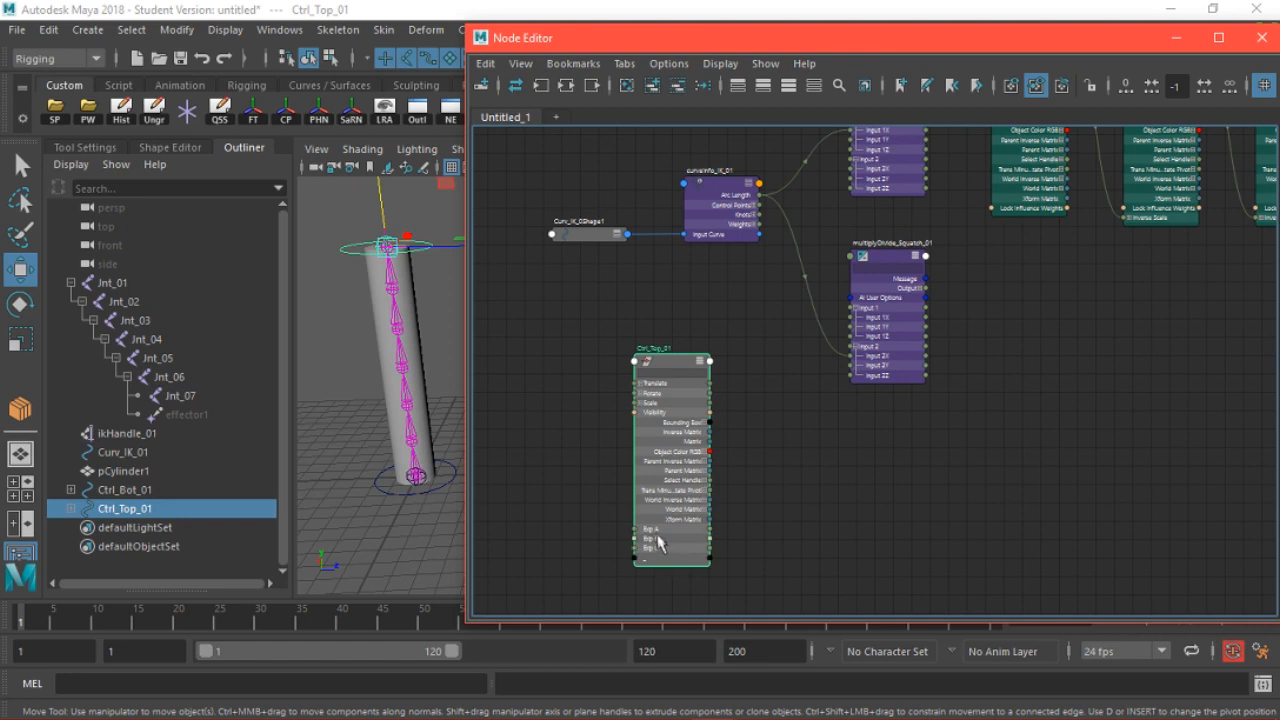
alt+middle_drag(833, 476, 678, 435)
drag(555, 341, 637, 396)
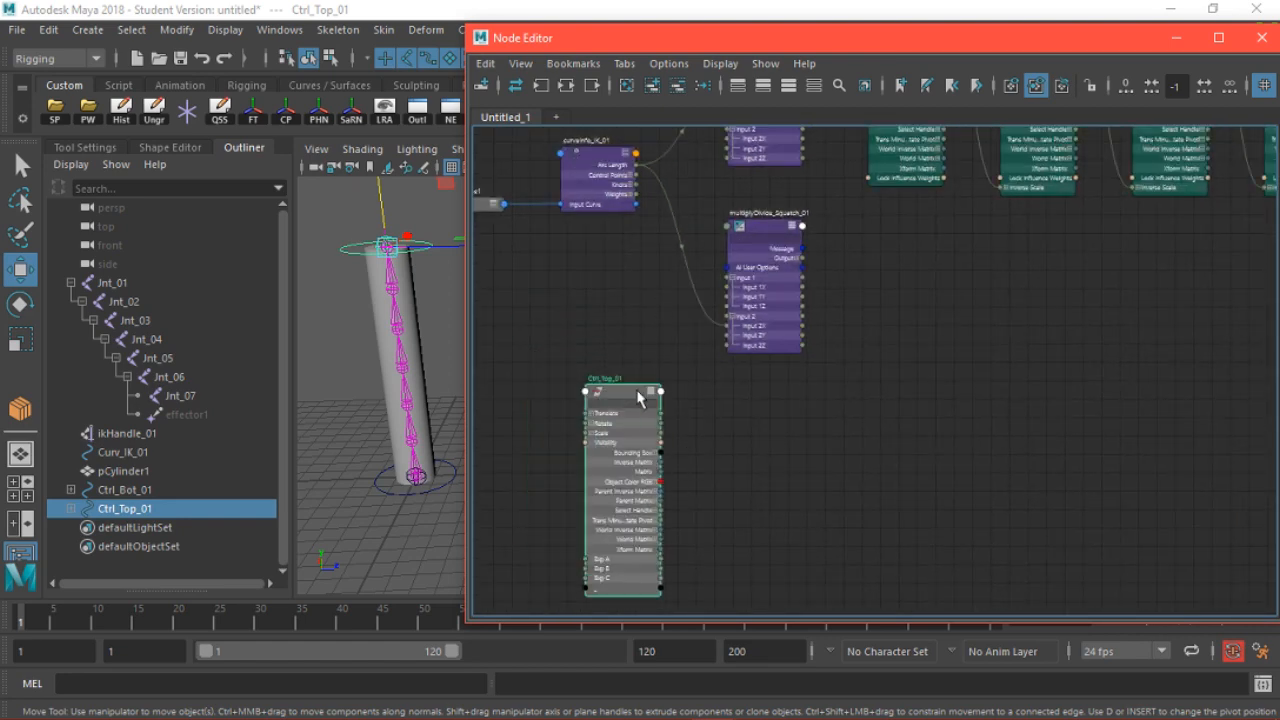
Create a multiplyDivide node, duplicate it twice and stack the three nodes in a column beside Ctrl_Top_01
click(776, 391)
key(Tab)
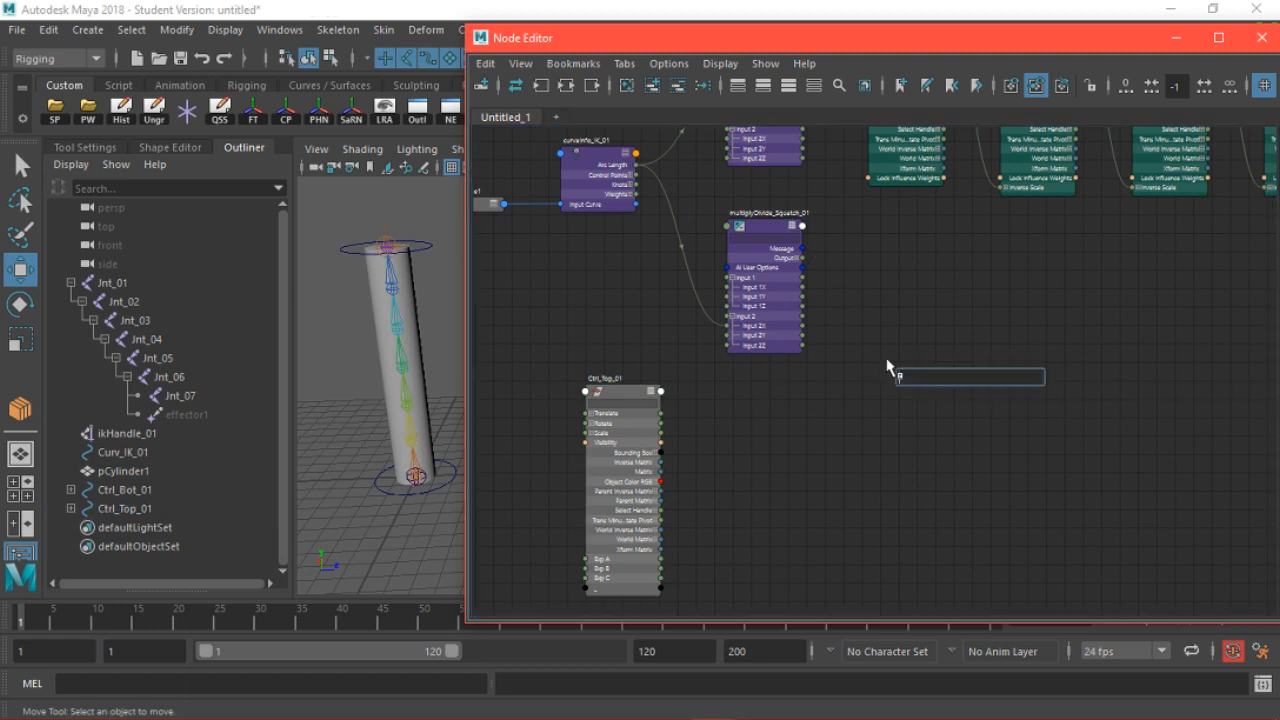
text(multi)
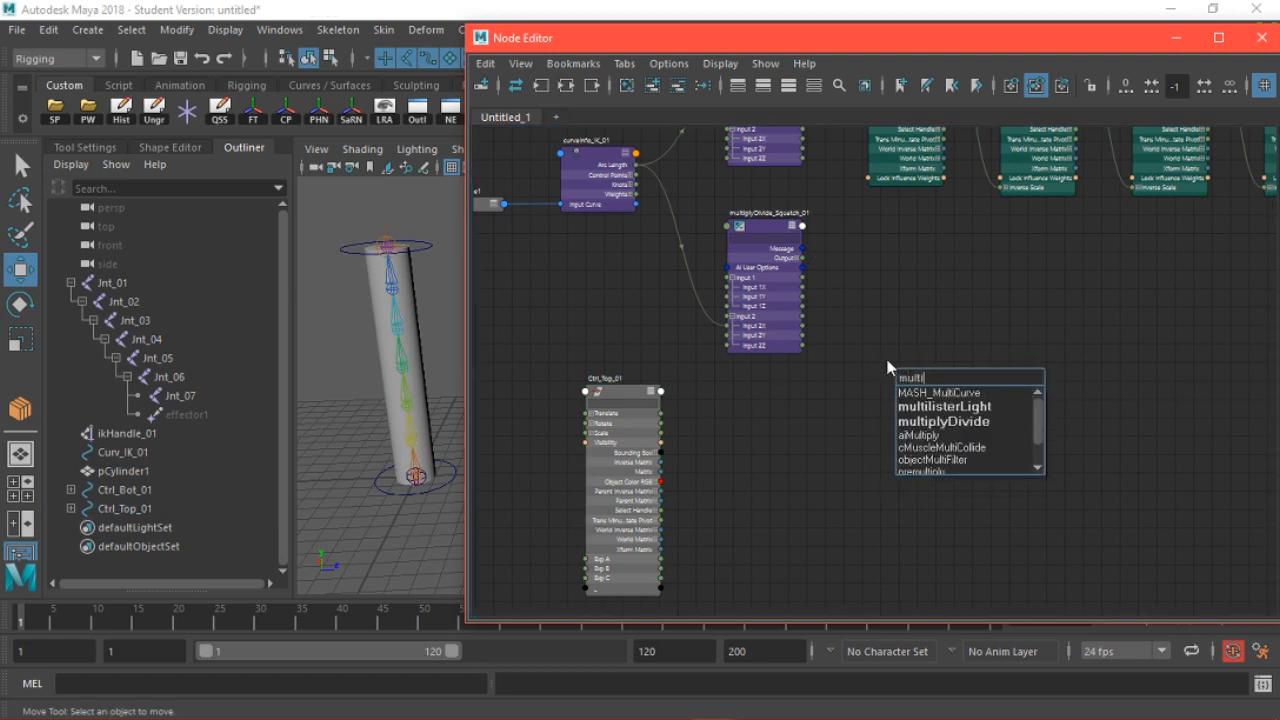
click(986, 423)
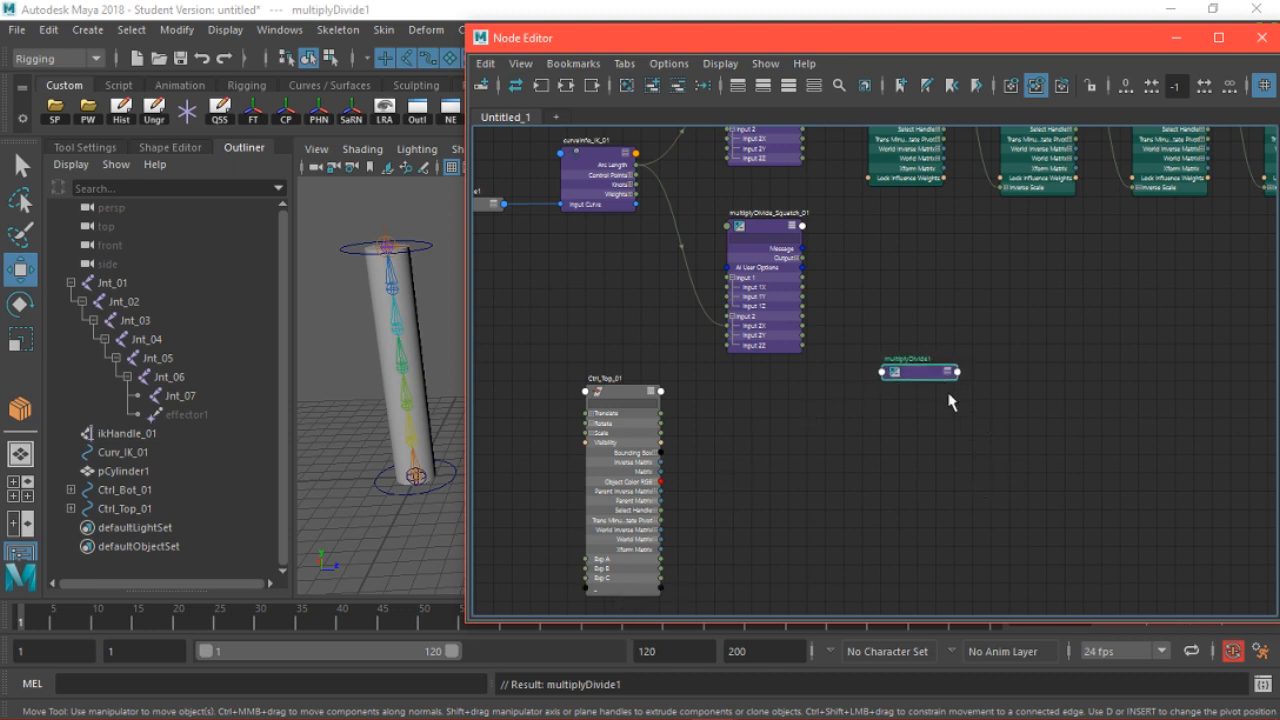
key(ctrl+d)
key(ctrl+d)
drag(952, 505, 898, 431)
drag(1149, 414, 920, 497)
Rename the uppermost new multiplyDivide node as multiplyDivide_Squatch_ExpA
scroll(976, 497, up, 2)
double_click(880, 303)
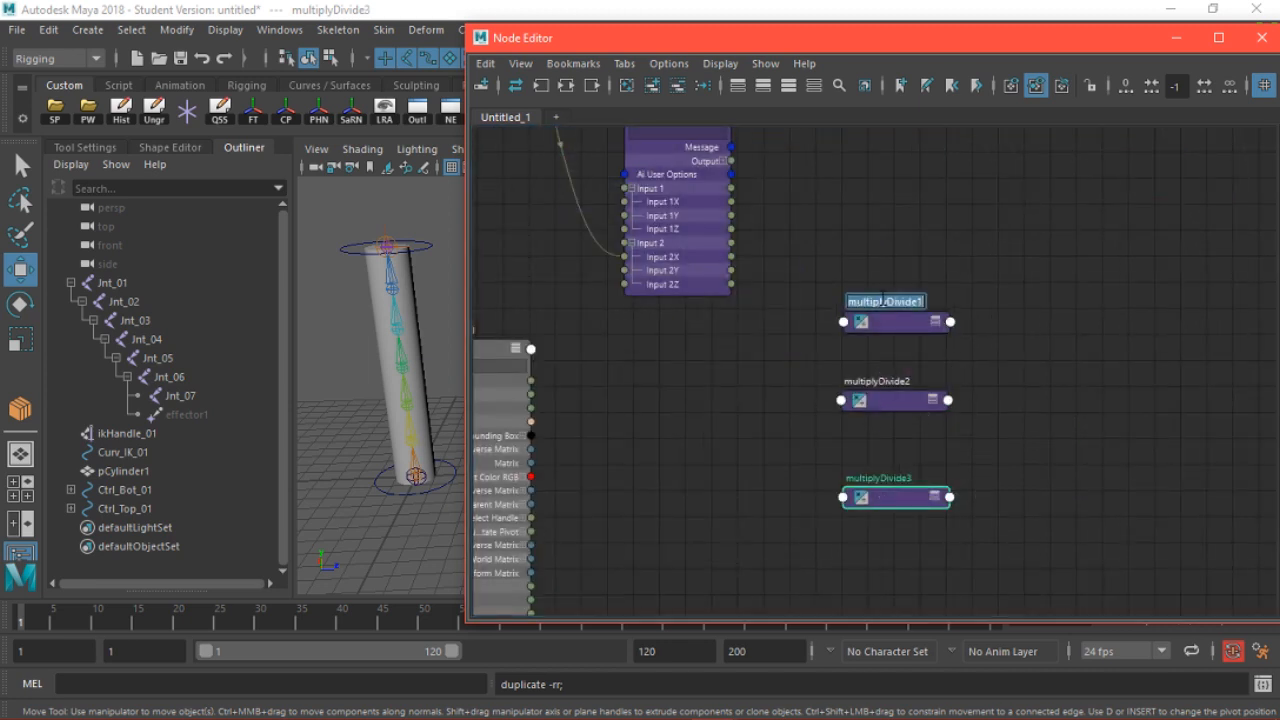
key(End)
key(shift+Left)
text(_Squatch_ExpA)
key(ctrl+a)
Rename the second and third new nodes as multiplyDivide_Squatch_ExpB and multiplyDivide_Squatch_ExpC
double_click(893, 381)
key(ctrl+v)
key(BackSpace)
text(B)
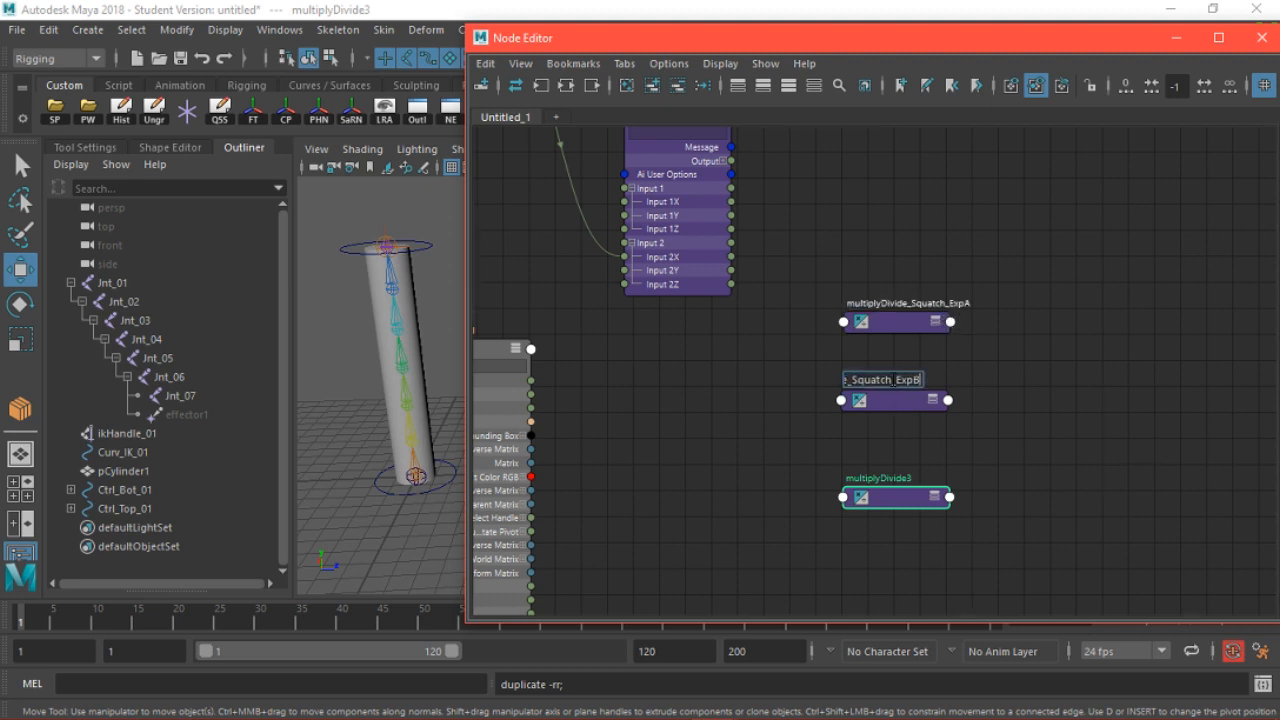
double_click(883, 477)
key(ctrl+v)
key(BackSpace)
text(C)
key(Return)
Select the ExpA, ExpB and ExpC multiplyDivide nodes and expand them to show all their attributes
shift+click(860, 303)
drag(860, 303, 980, 557)
key(3)
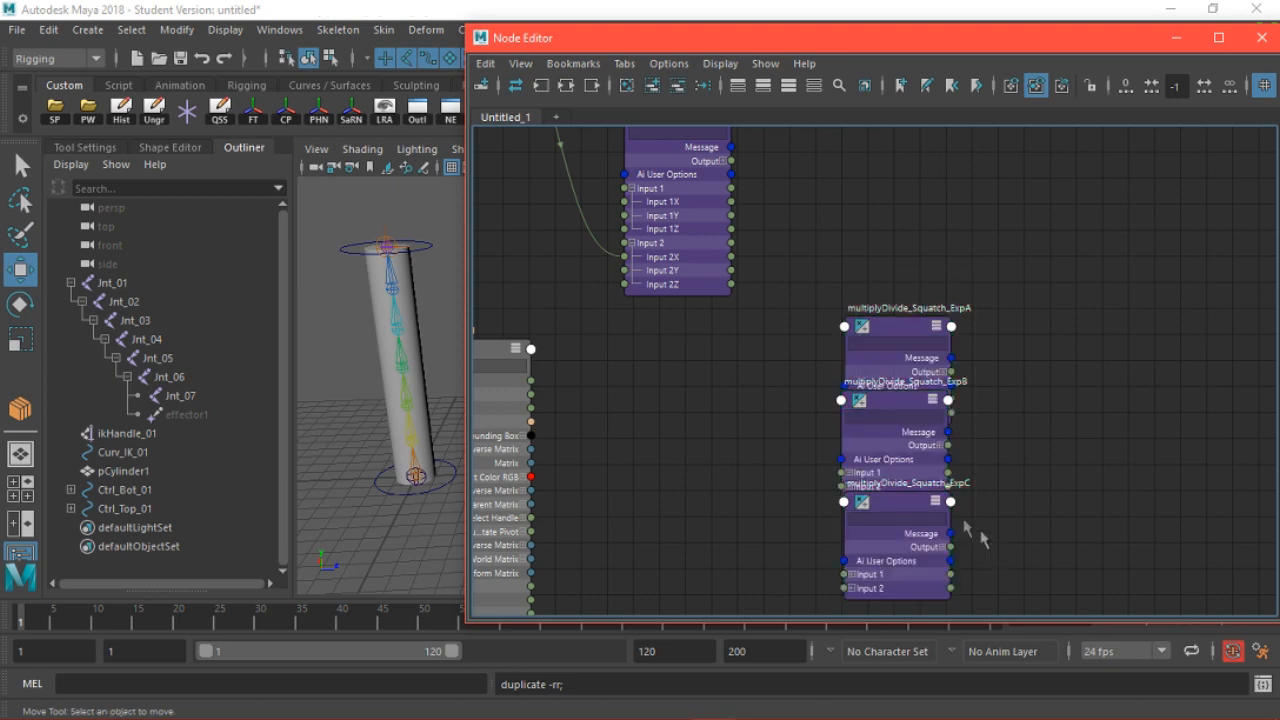
Spread the multiplyDivide_Squatch_ExpA, ExpB and ExpC nodes apart vertically so none of them overlap
middle_drag(974, 529, 939, 396)
click(854, 386)
drag(854, 386, 859, 462)
mouse_move(858, 280)
mouse_down()
mouse_move(864, 323)
mouse_move(849, 330)
mouse_move(866, 290)
mouse_up()
drag(868, 194, 865, 132)
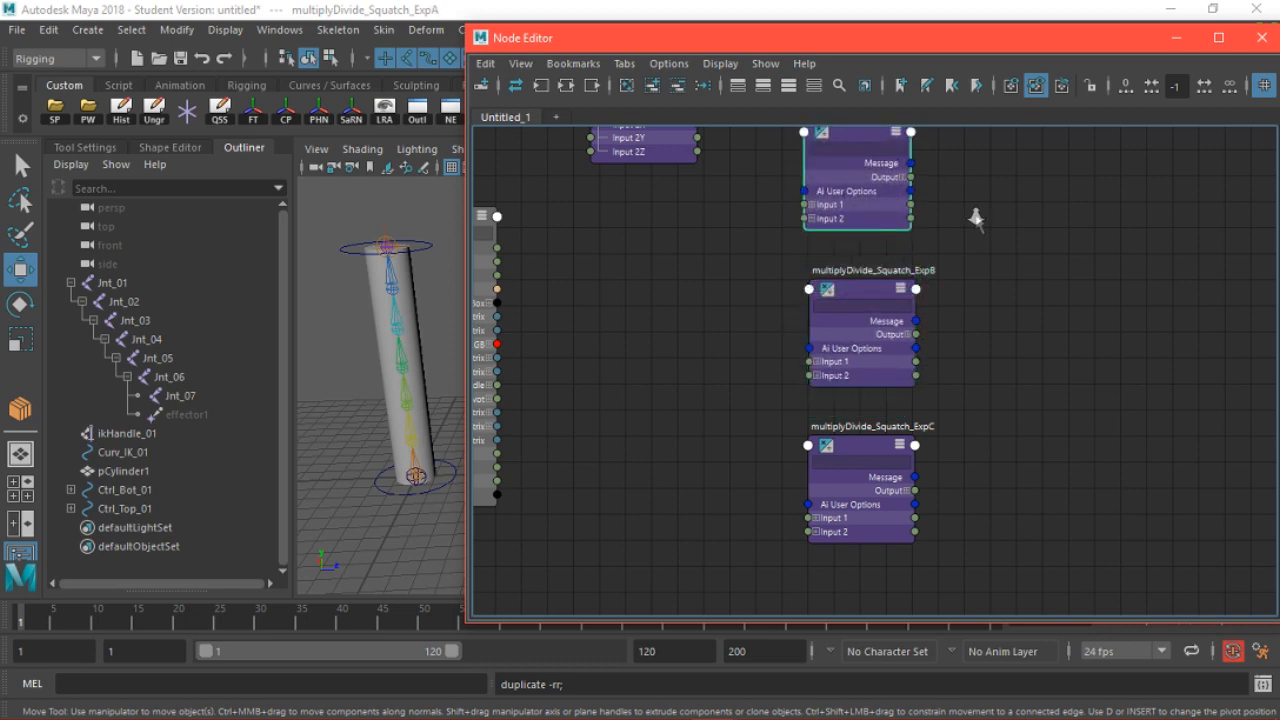
Select every node in the graph, display their full attribute lists and pin them all
scroll(973, 214, down, 5)
alt+middle_drag(818, 292, 819, 369)
scroll(829, 449, down, 4)
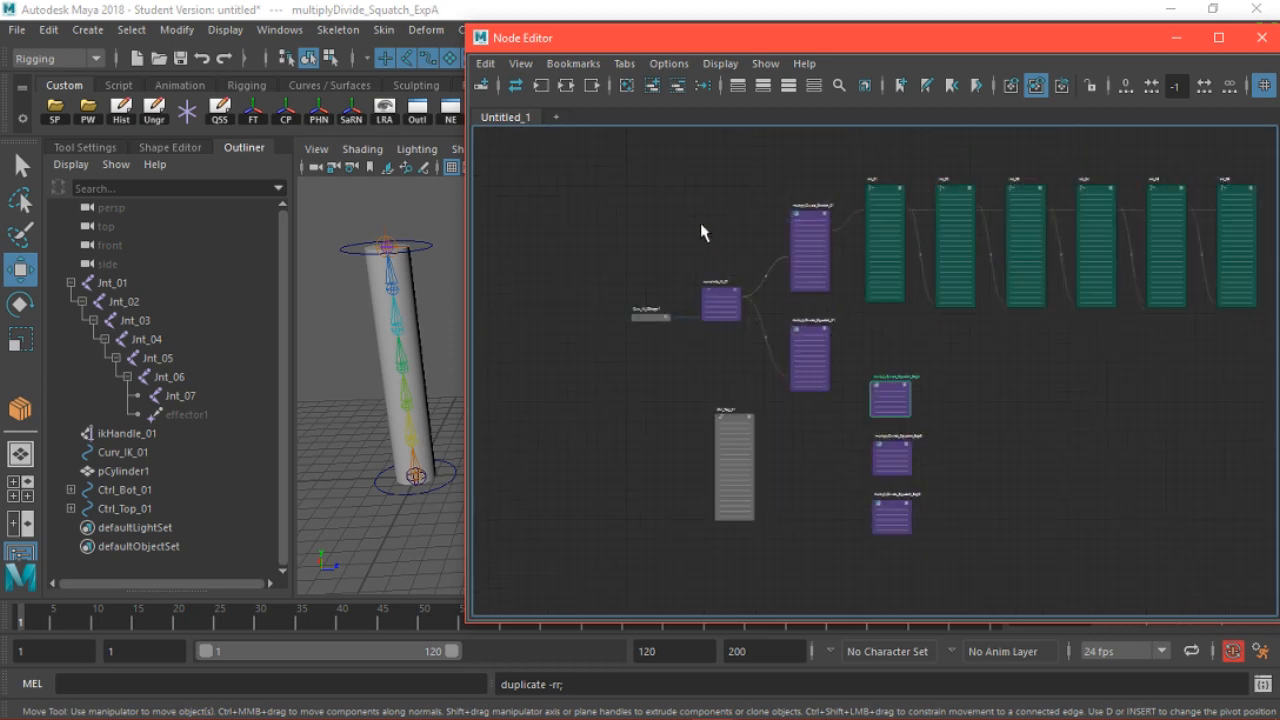
scroll(700, 229, down, 2)
drag(675, 195, 798, 280)
drag(1180, 528, 1181, 528)
key(f)
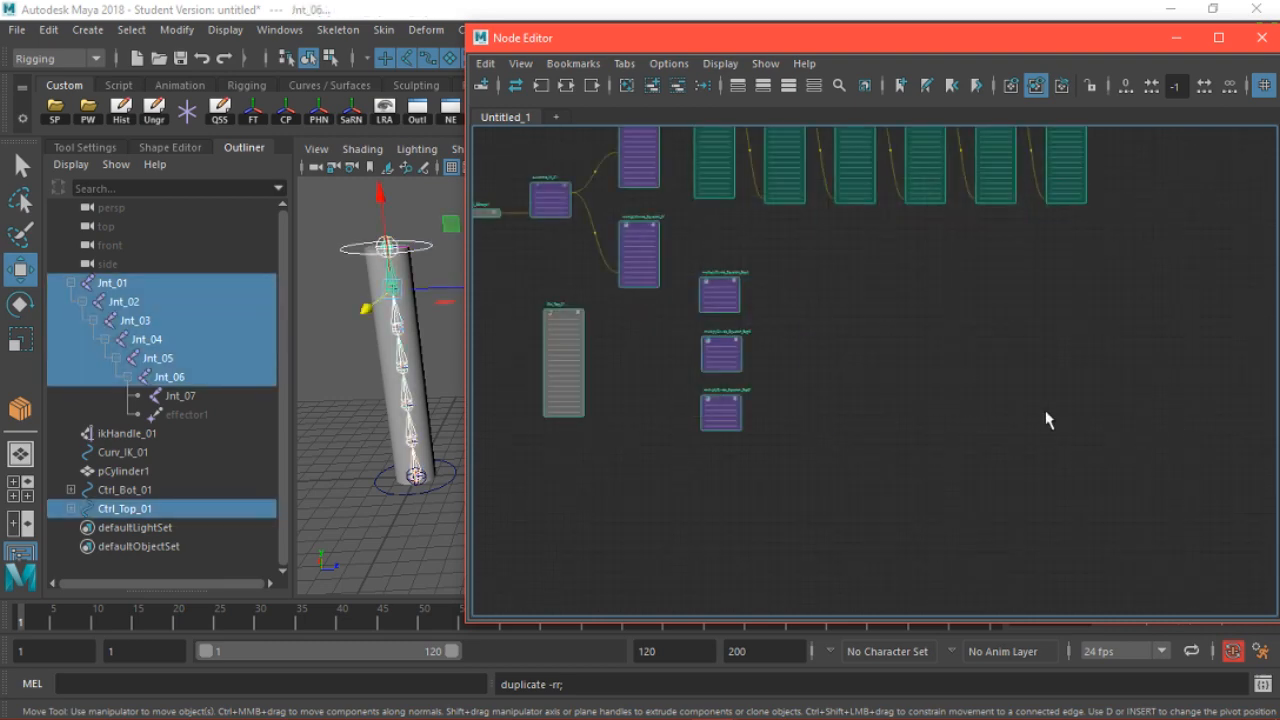
key(3)
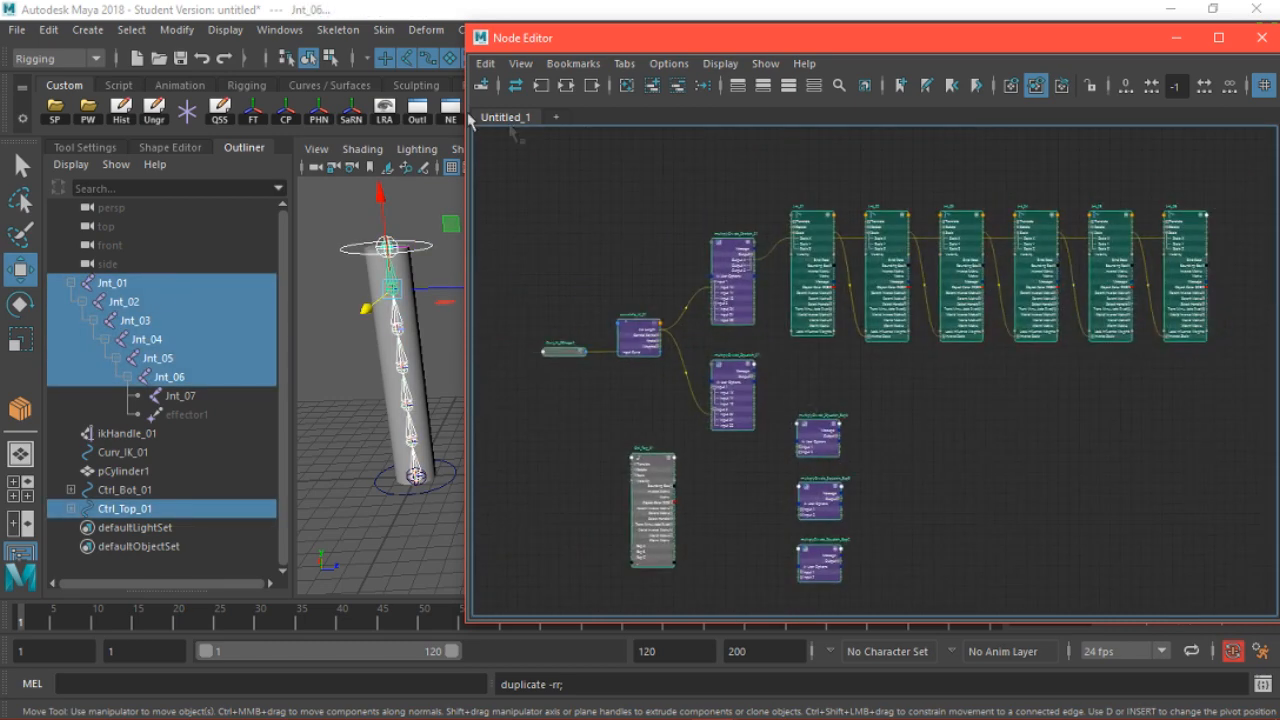
click(485, 63)
click(514, 161)
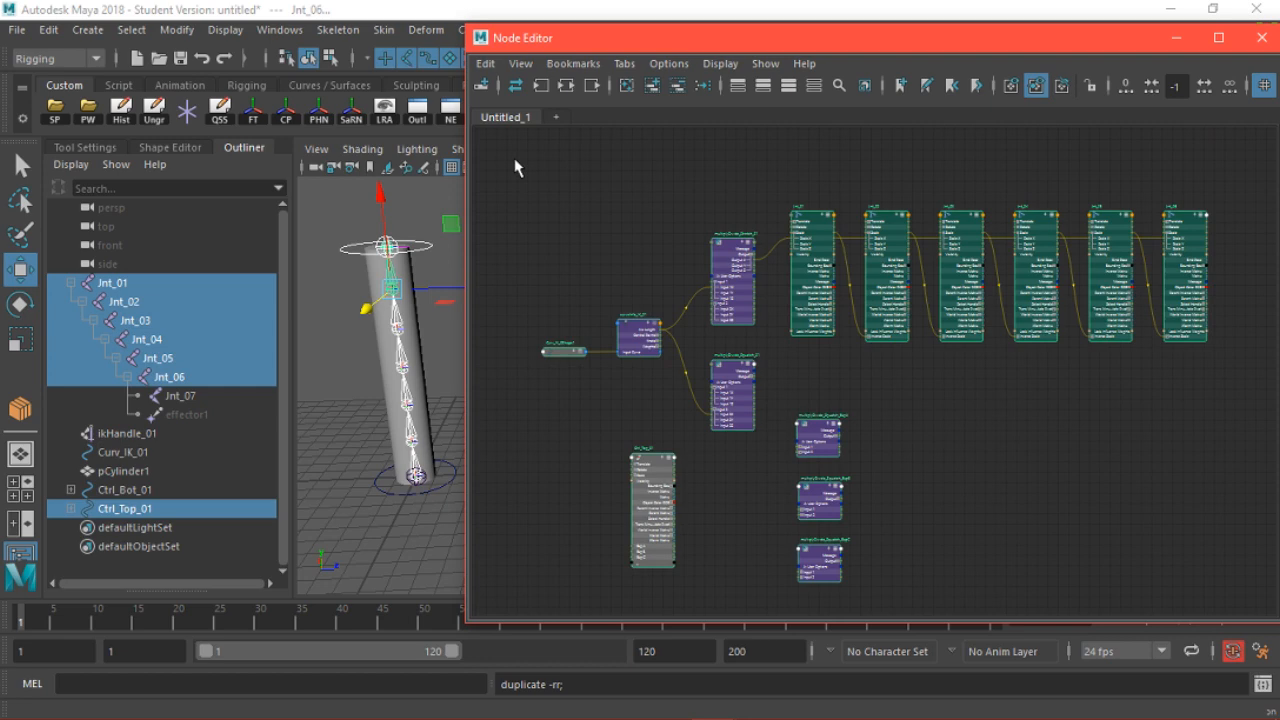
scroll(683, 236, up, 3)
scroll(765, 238, up, 4)
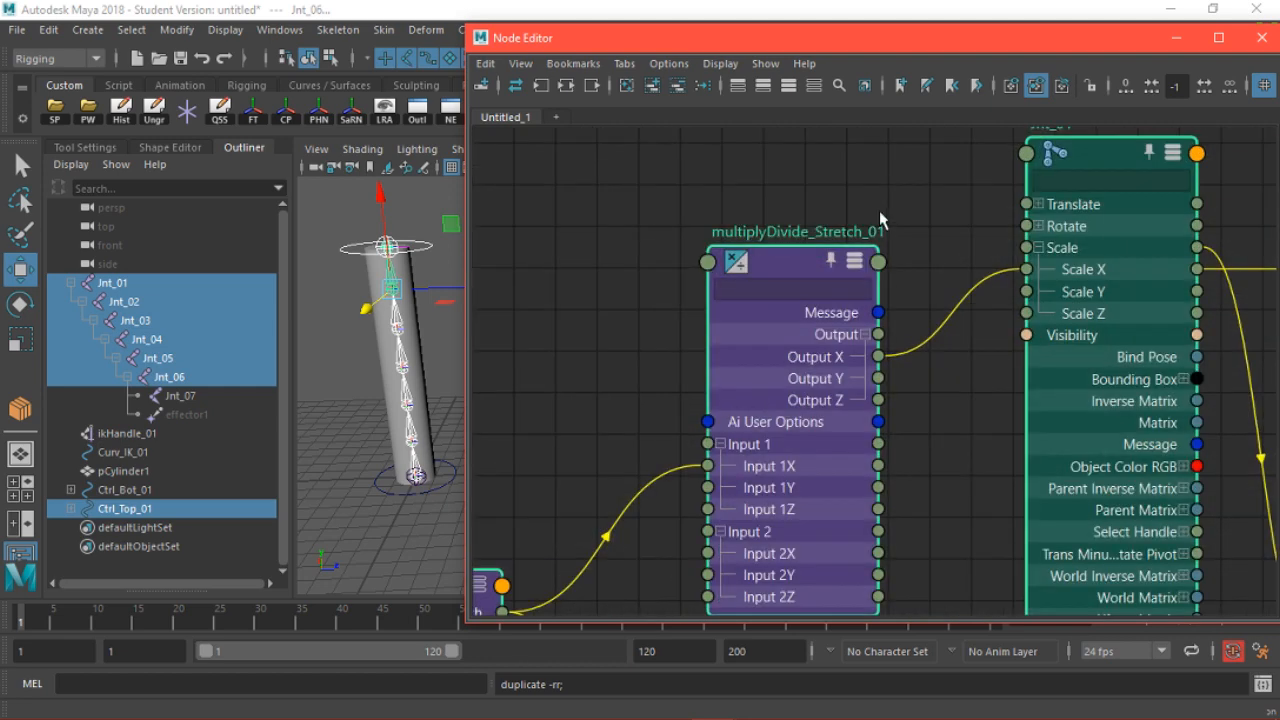
scroll(827, 288, down, 8)
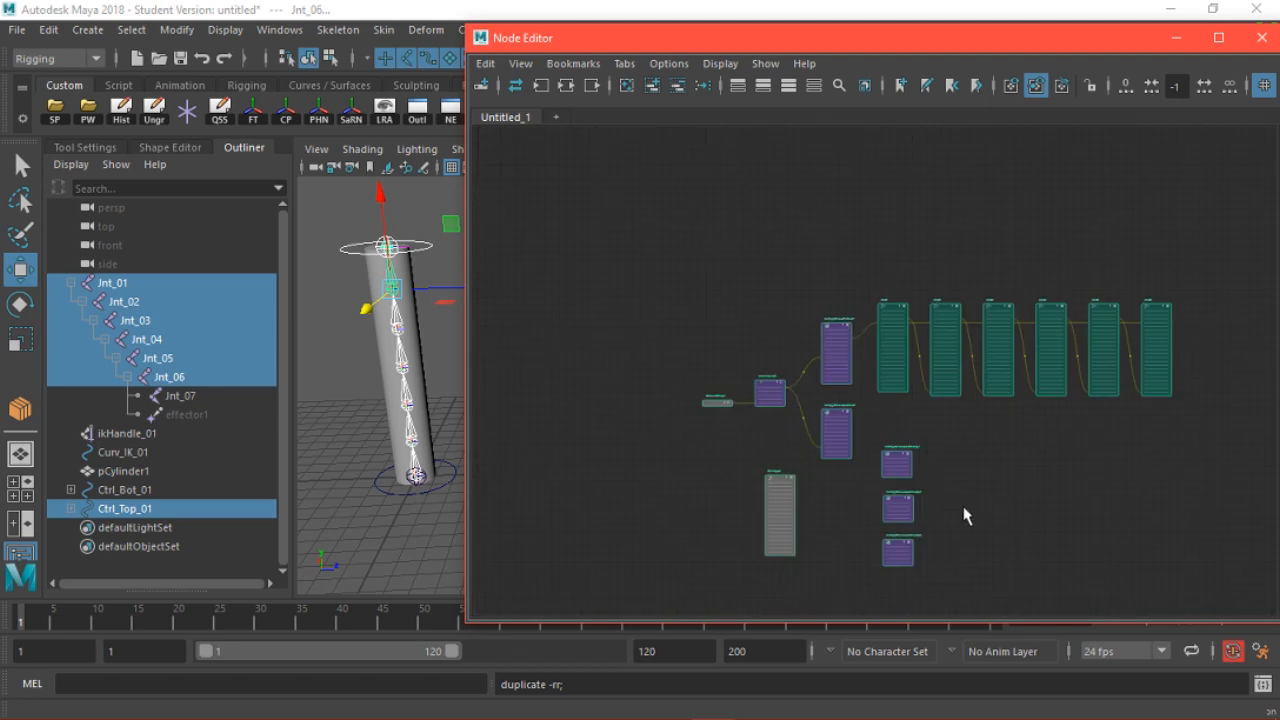
click(992, 421)
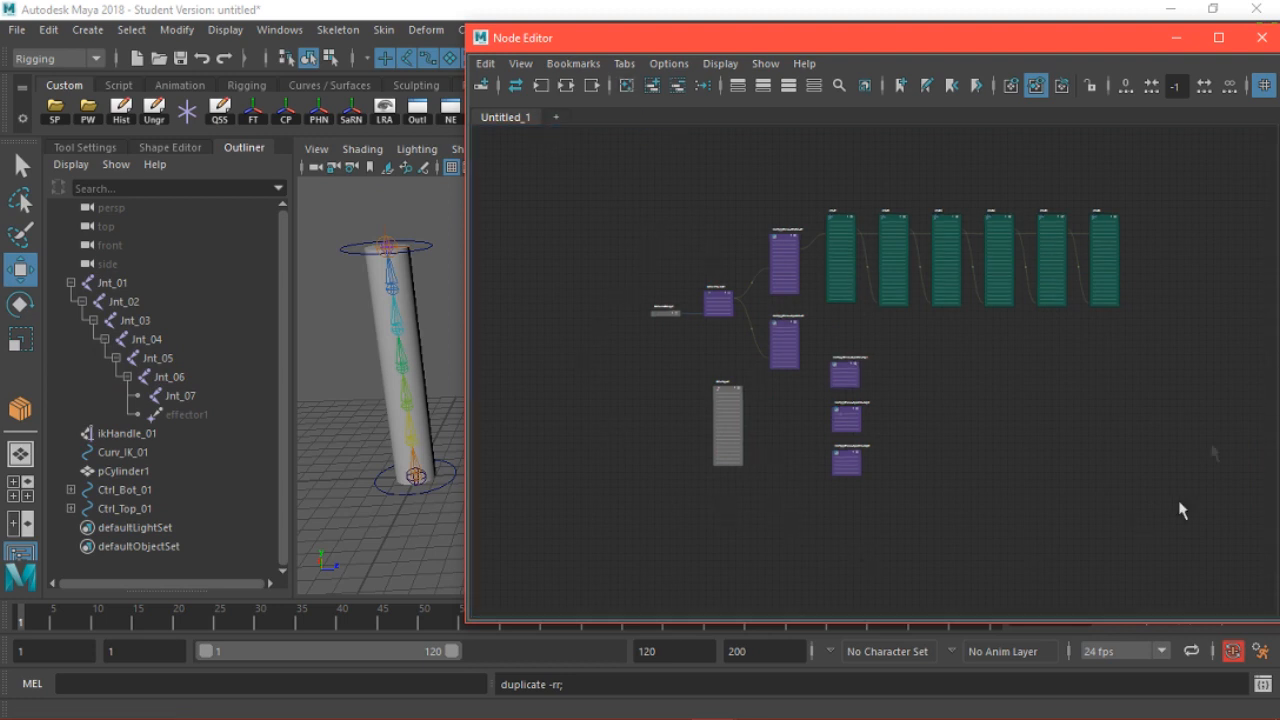
Expand Input 1 and Input 2 on the ExpC and ExpB nodes, and move the ExpC node lower
scroll(797, 505, up, 3)
alt+middle_drag(908, 414, 785, 464)
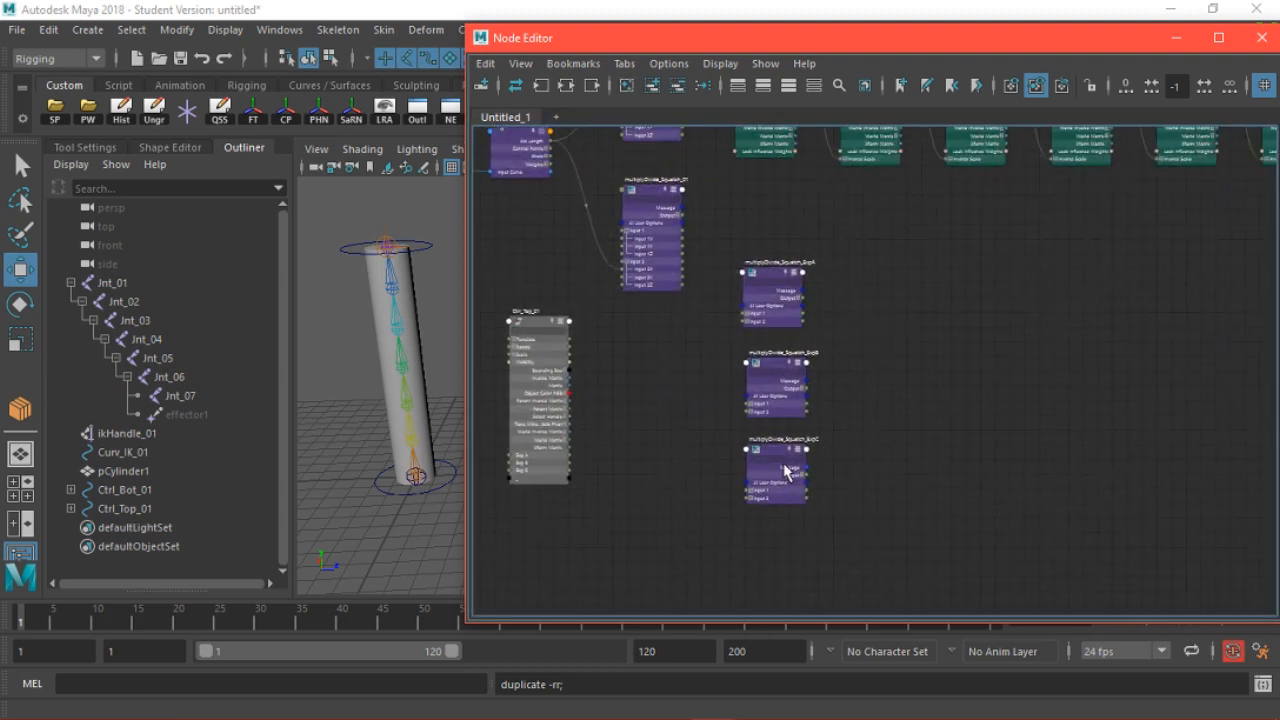
alt+right_drag(560, 494, 610, 504)
alt+middle_drag(612, 506, 669, 534)
click(832, 527)
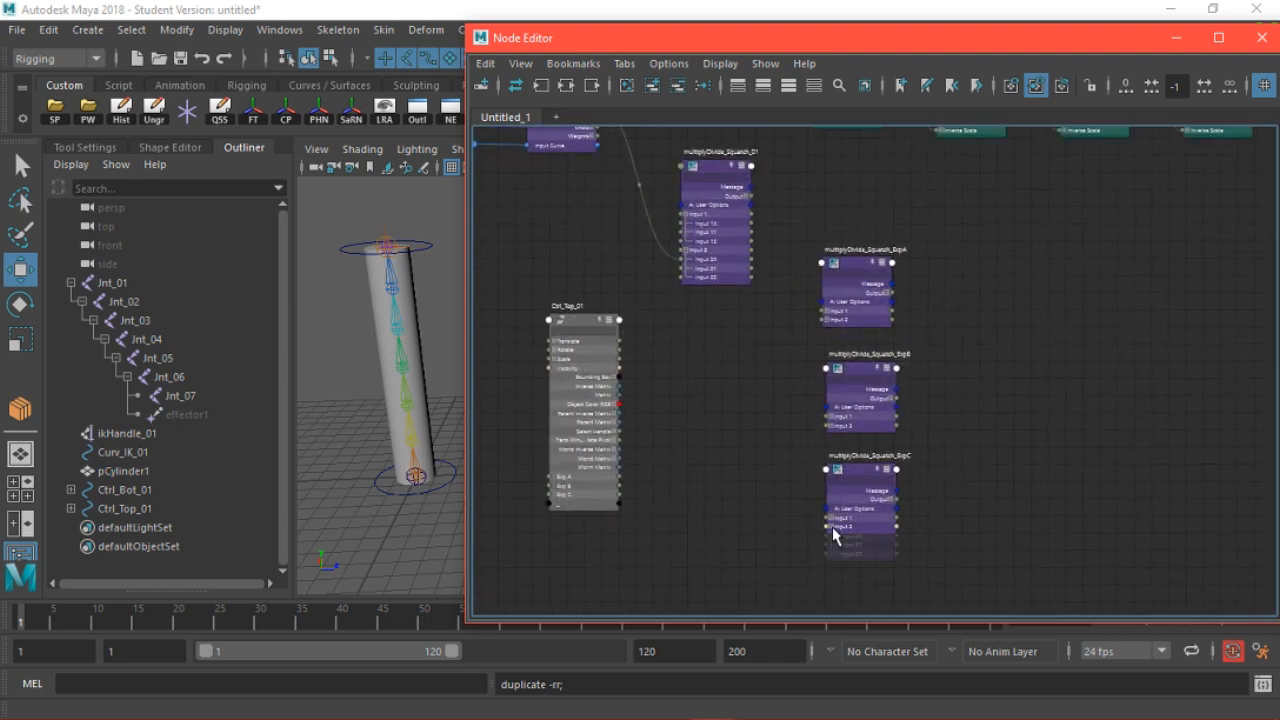
click(831, 518)
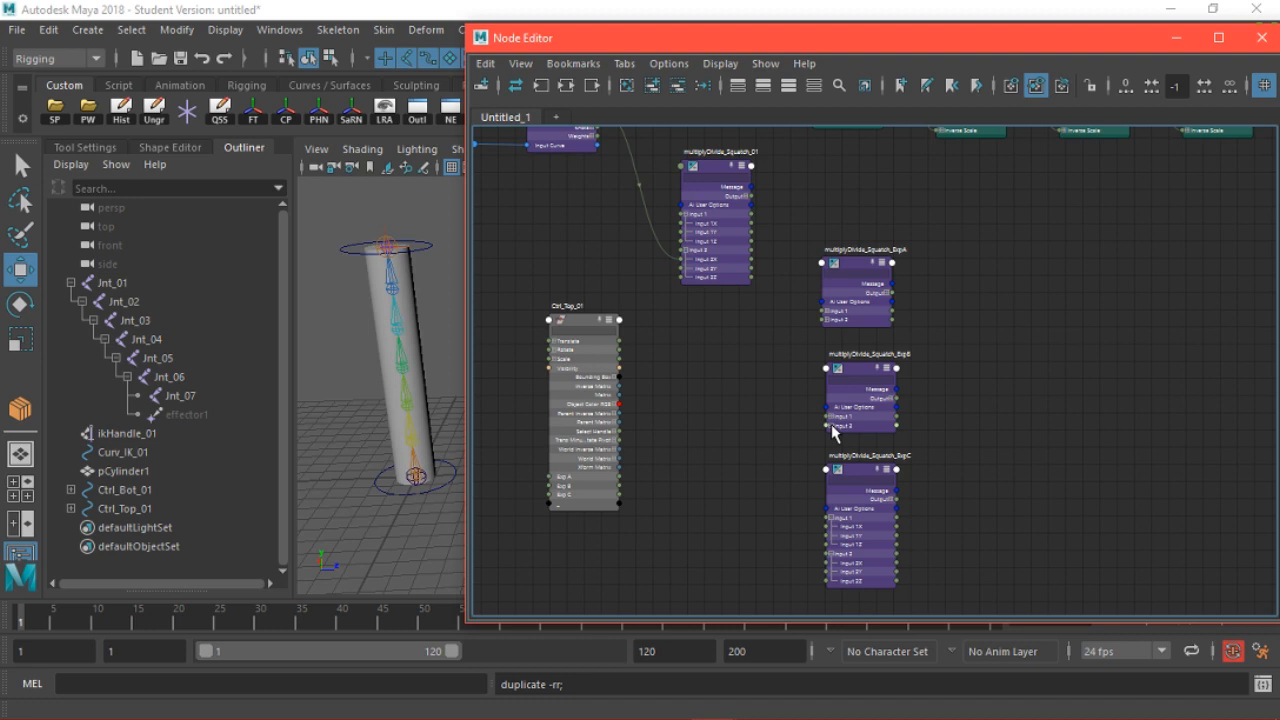
click(832, 425)
click(831, 416)
drag(852, 480, 848, 539)
Expand Input 1 and Input 2 on the ExpA node, raise it clear of ExpB and shift multiplyDivide_Squatch_01 away
click(831, 319)
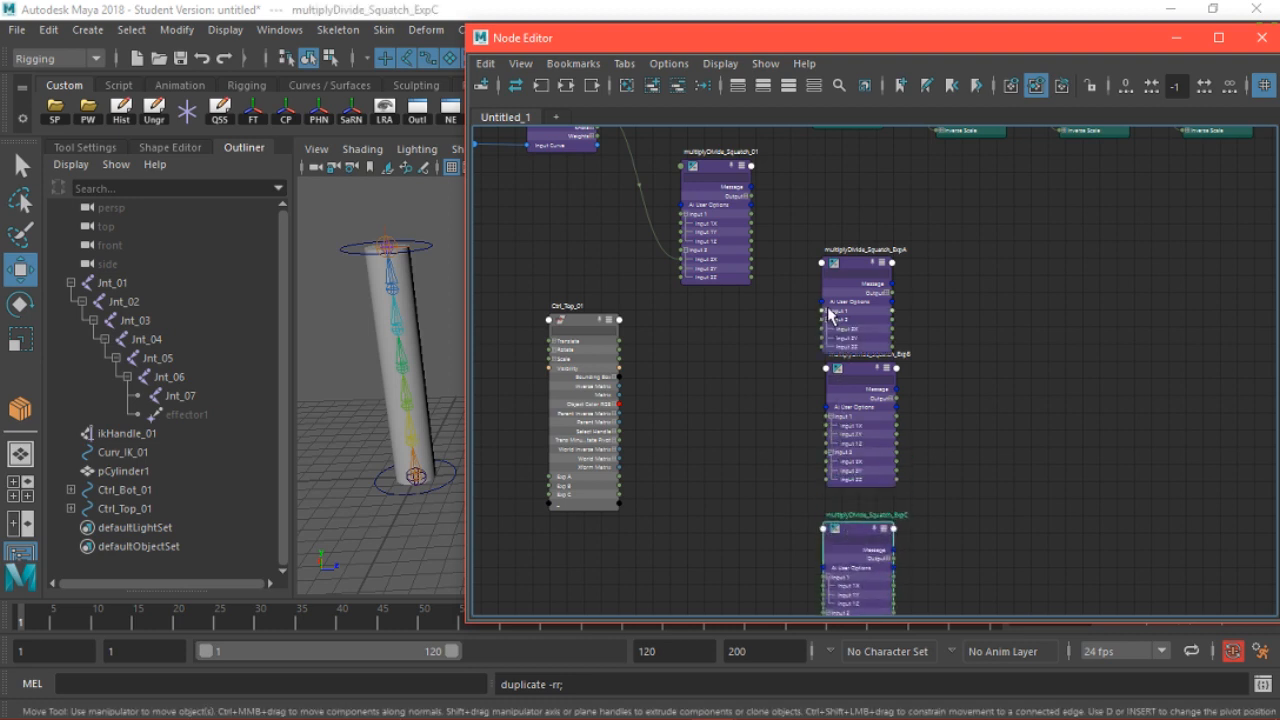
click(831, 310)
drag(863, 273, 876, 213)
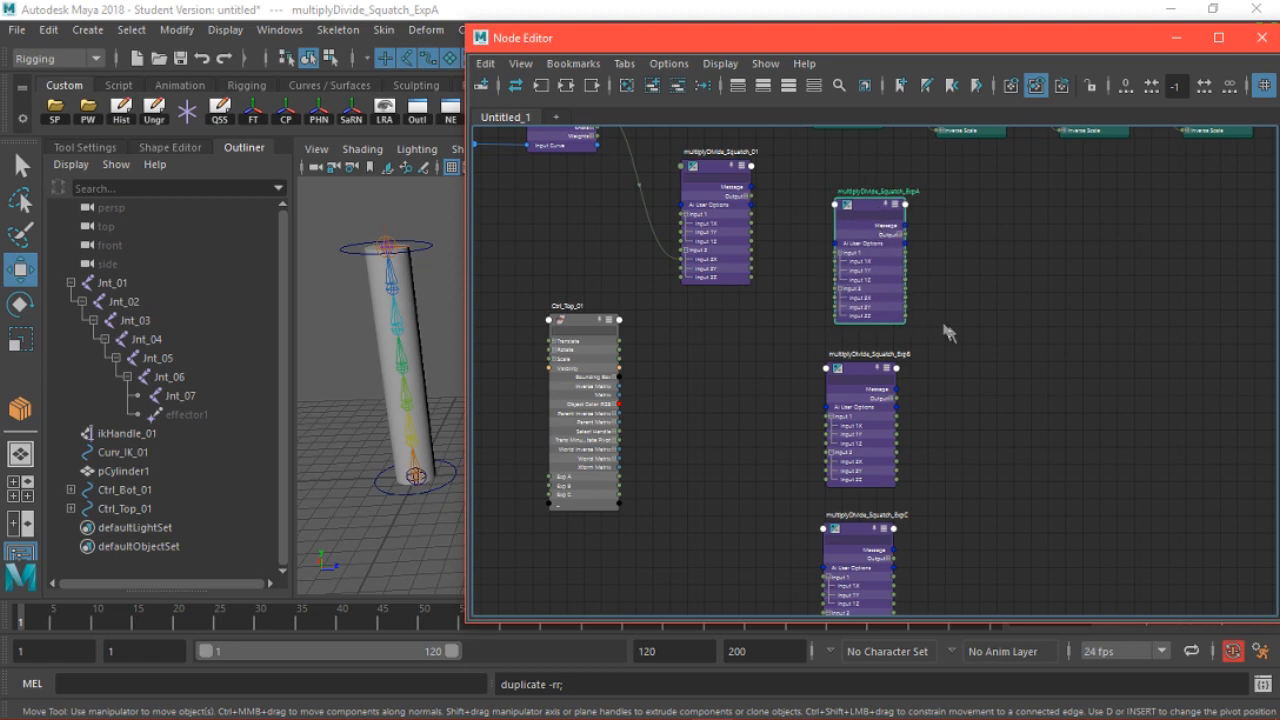
drag(718, 170, 689, 156)
alt+middle_drag(739, 240, 704, 311)
Set the operation of multiplyDivide_Squatch_ExpA to Power
click(845, 281)
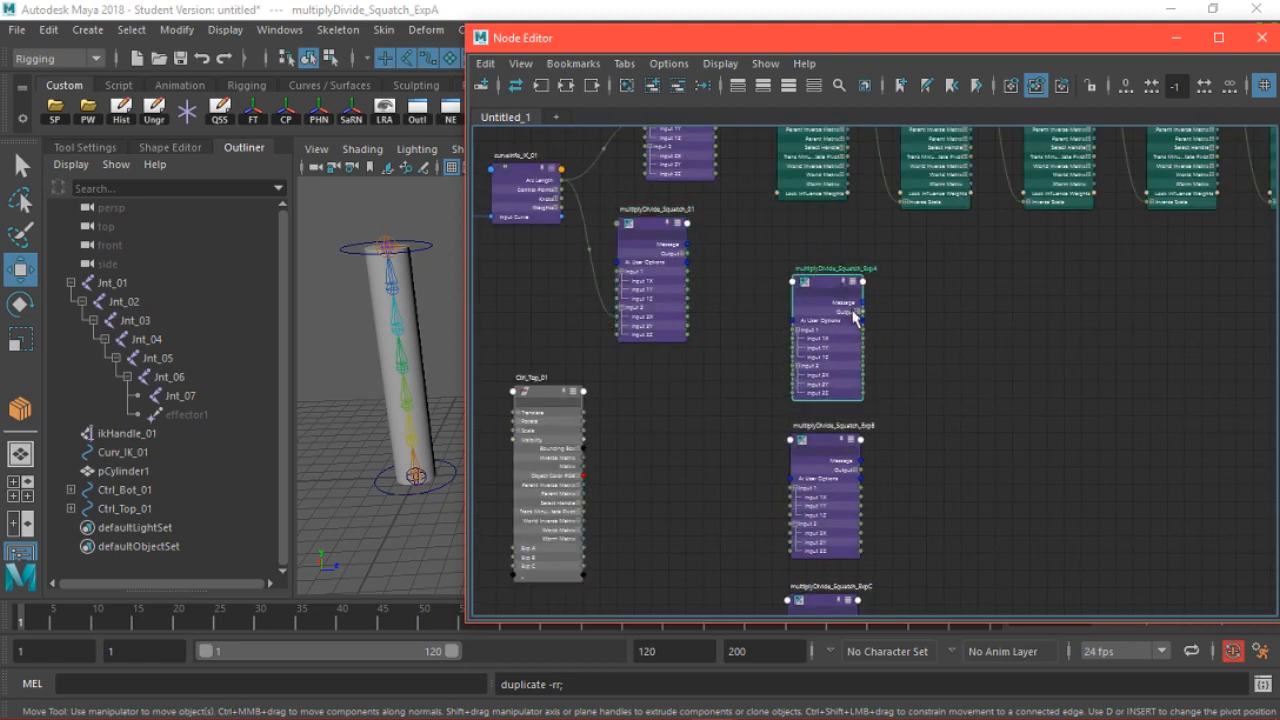
scroll(850, 290, up, 2)
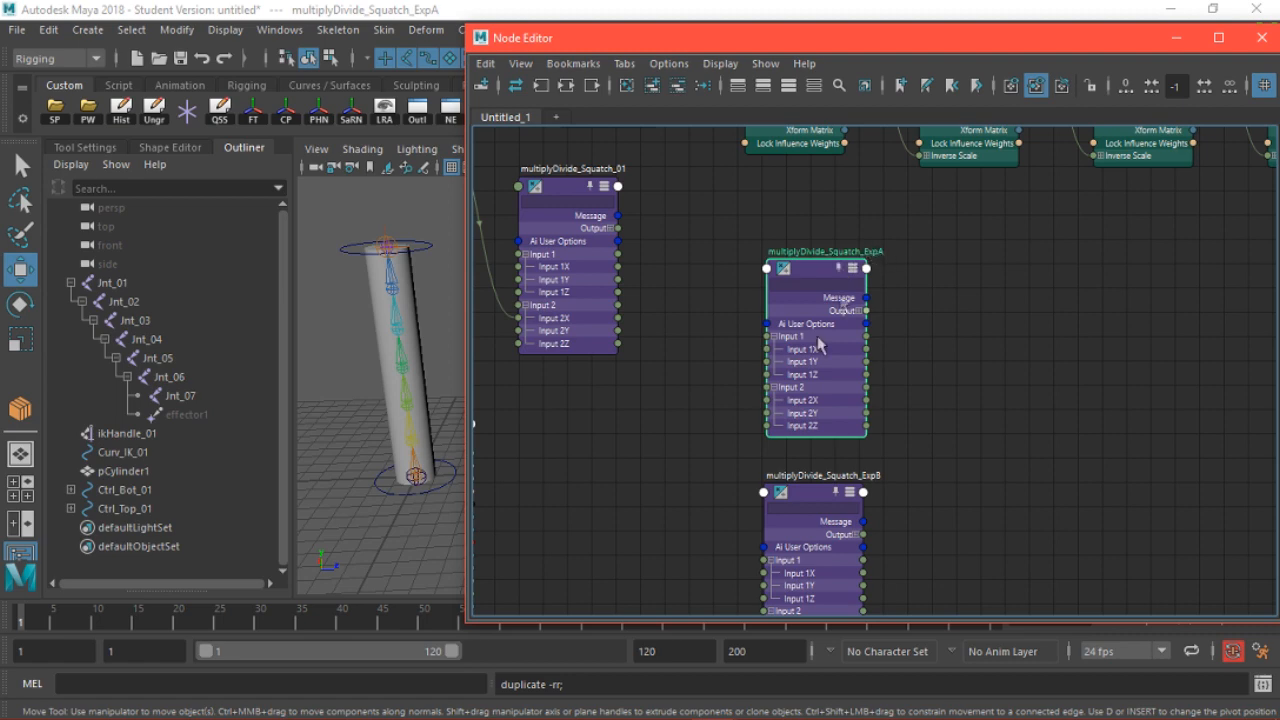
alt+middle_drag(620, 494, 806, 401)
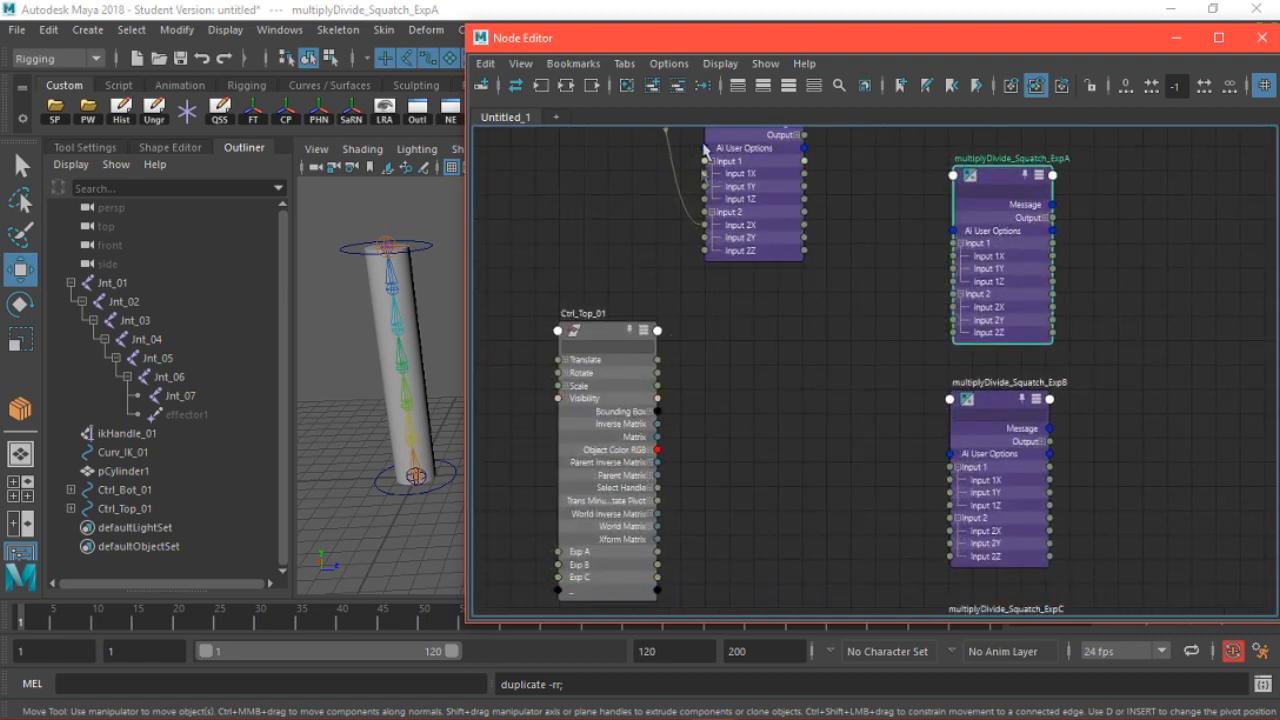
drag(750, 50, 384, 129)
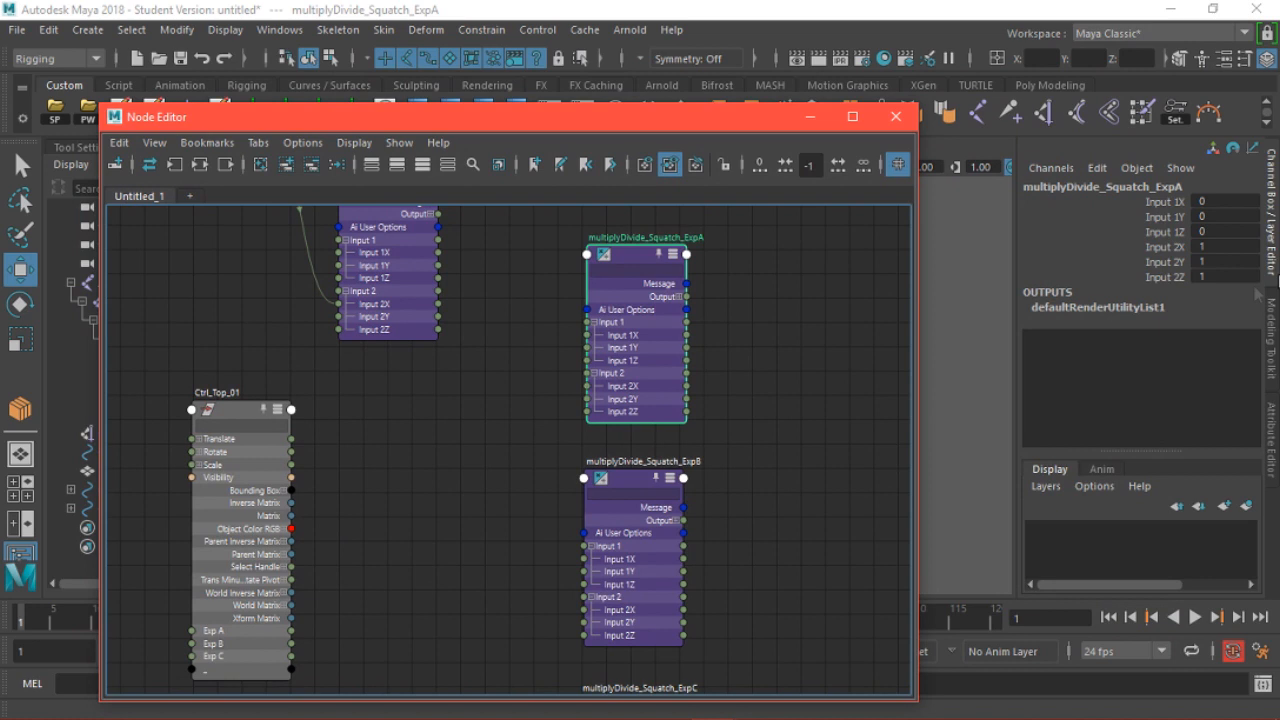
click(1272, 432)
click(1024, 376)
click(1028, 446)
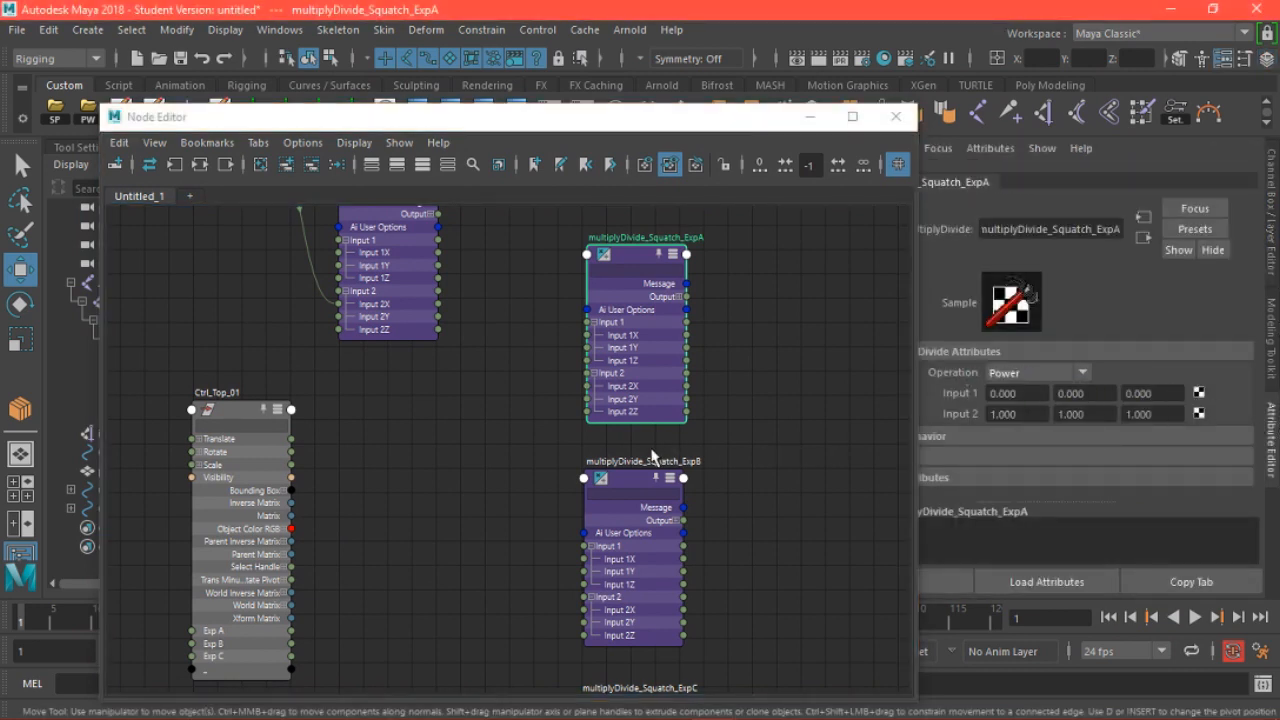
Set the operation of multiplyDivide_Squatch_ExpB and multiplyDivide_Squatch_ExpC to Power
click(662, 508)
click(1040, 374)
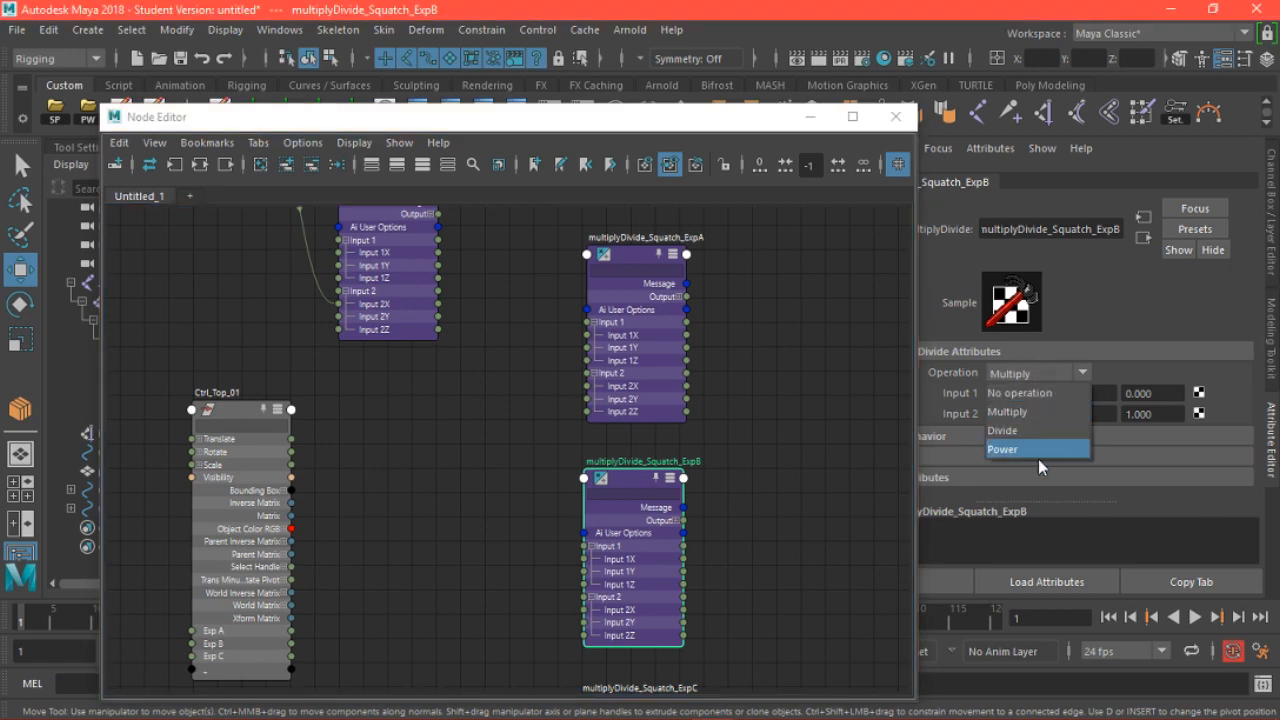
click(1033, 448)
middle_drag(748, 557, 738, 357)
click(637, 498)
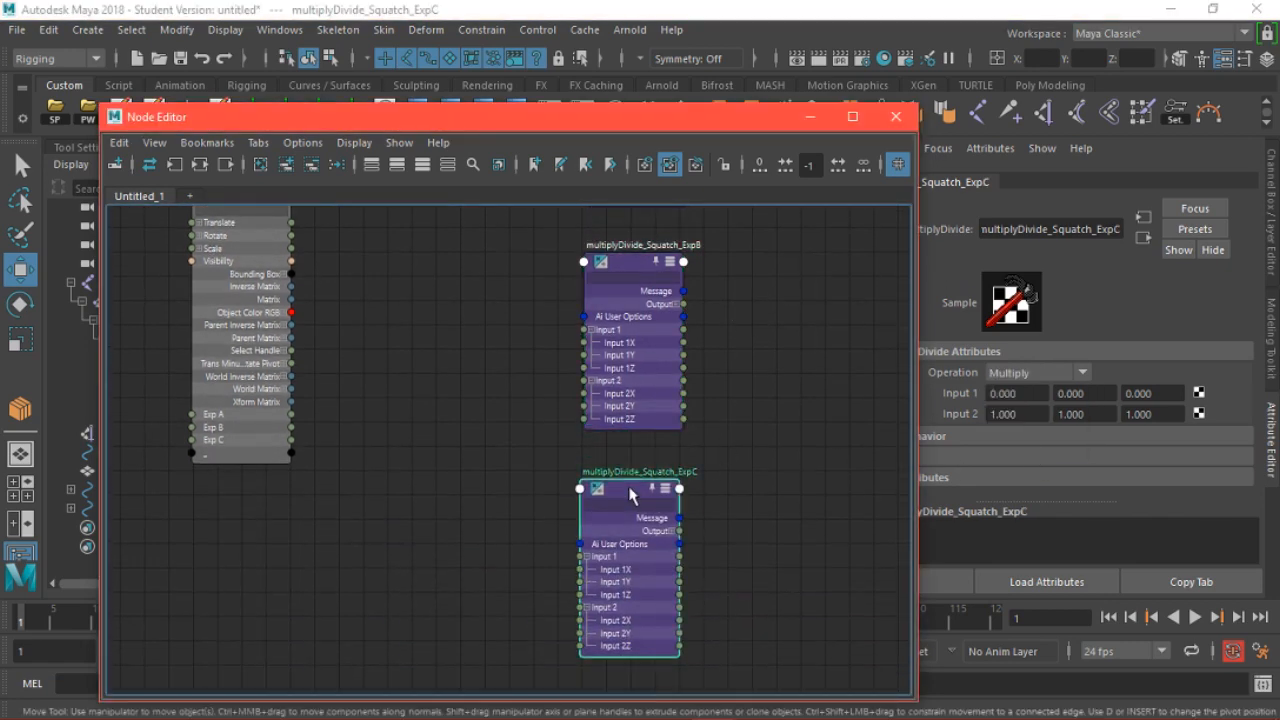
click(1035, 372)
click(1028, 447)
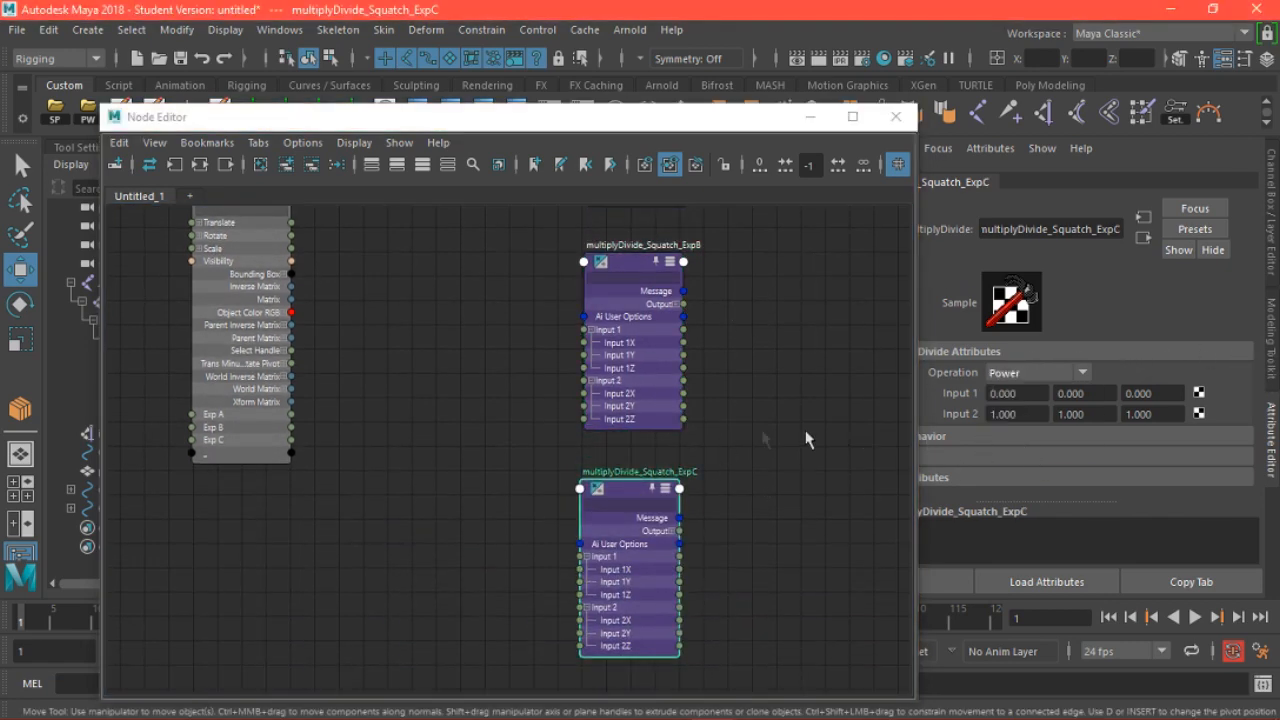
Move the Ctrl_Top_01 node lower, farther below multiplyDivide_Squatch_01
scroll(741, 430, down, 2)
click(743, 420)
alt+middle_drag(753, 365, 723, 545)
scroll(731, 506, down, 2)
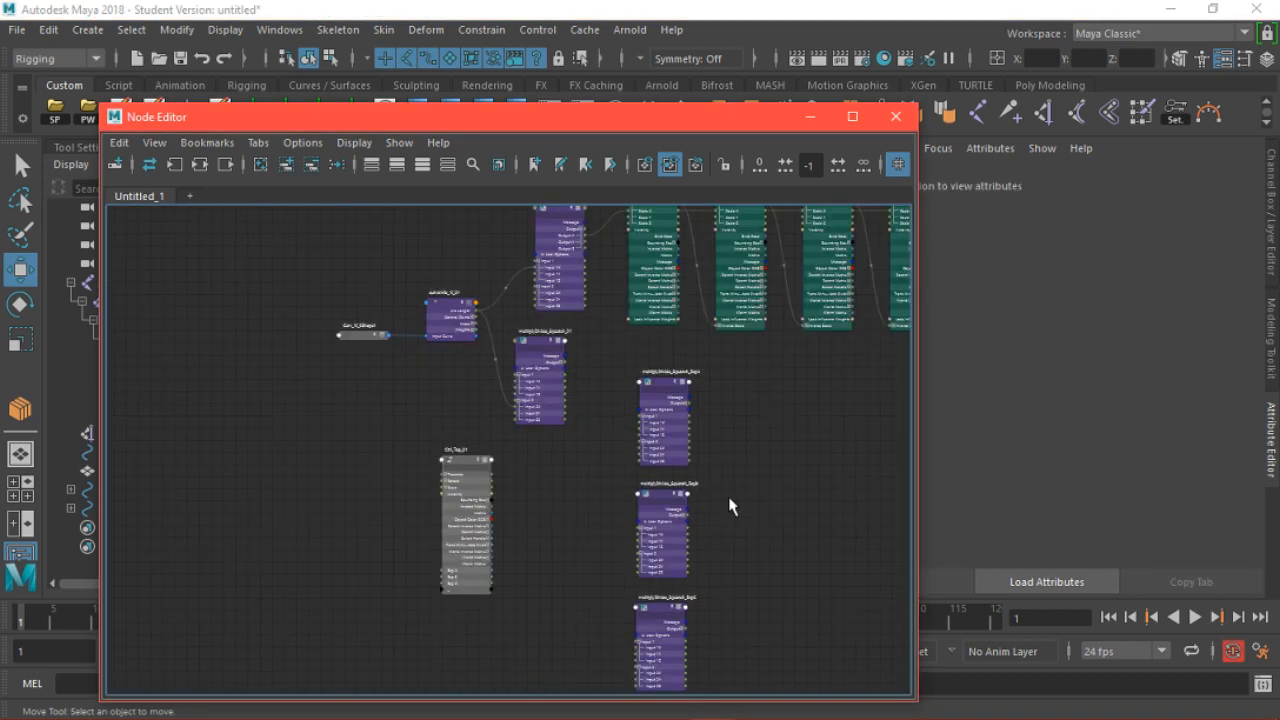
drag(461, 449, 475, 511)
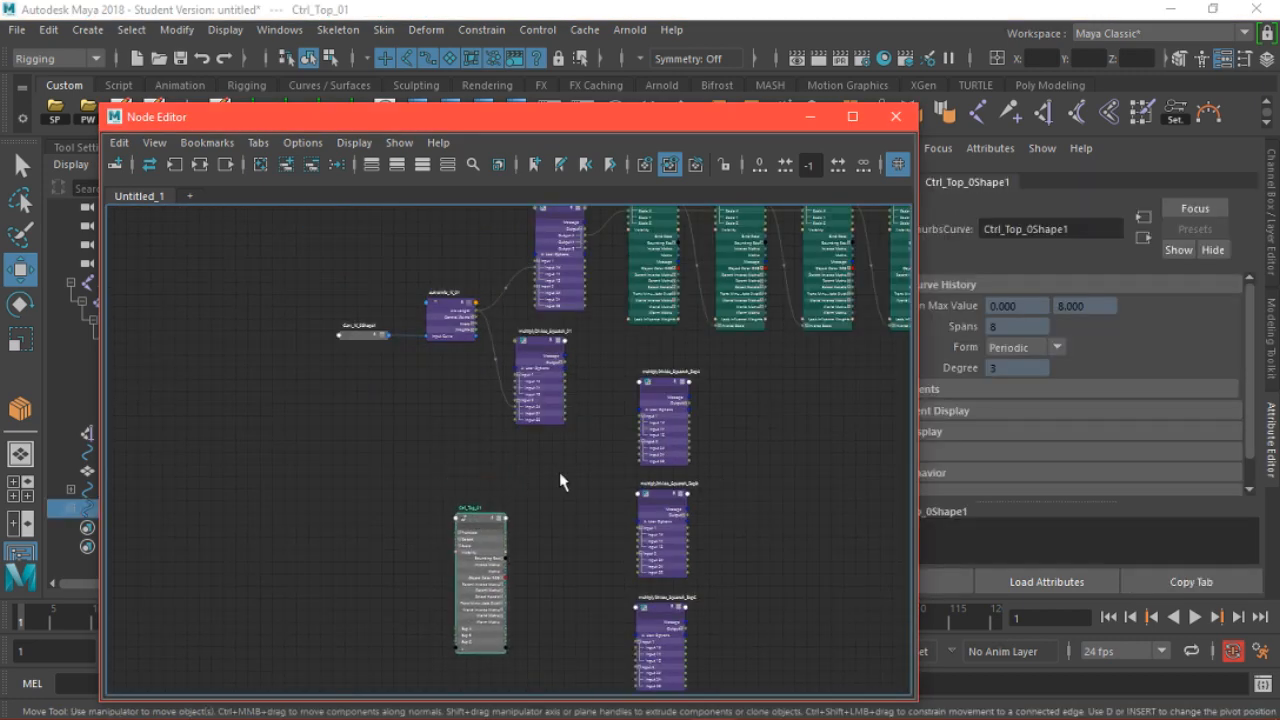
Examine the attributes of multiplyDivide_Squatch_01 and the Ctrl_Top_01 node's layout beside the three Exp nodes
scroll(559, 472, up, 2)
scroll(612, 447, up, 2)
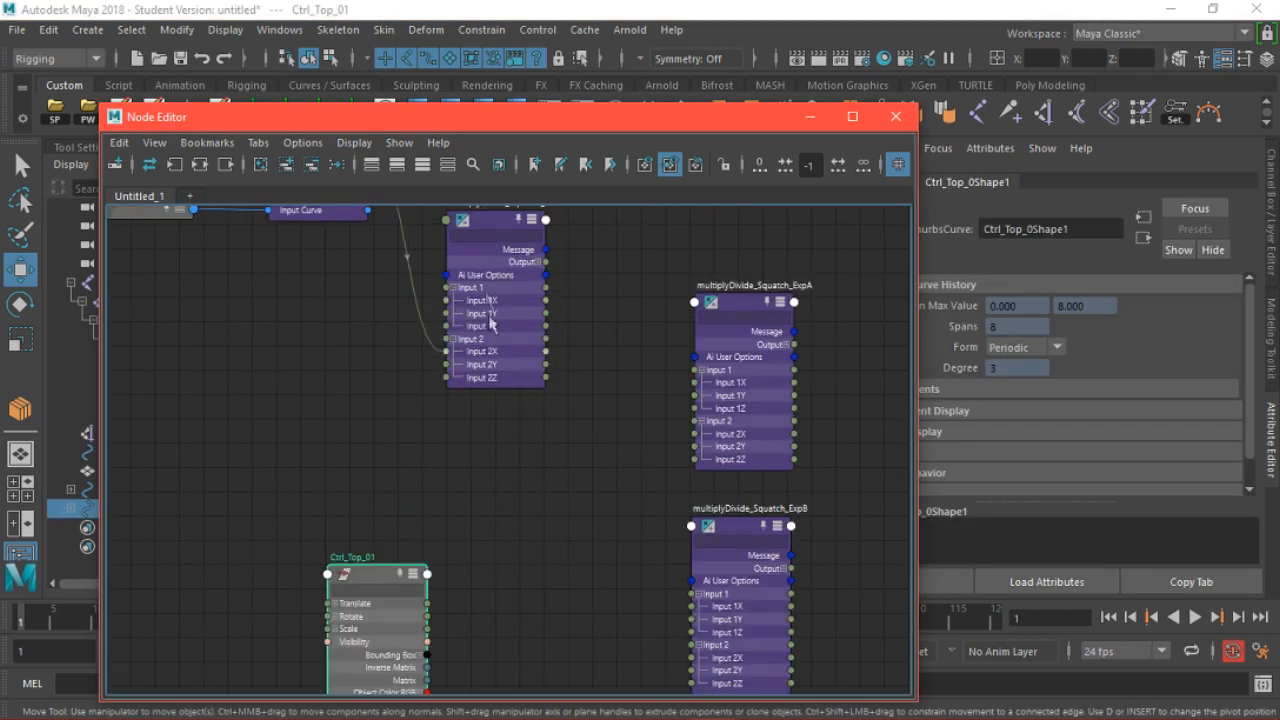
click(484, 250)
drag(544, 120, 588, 40)
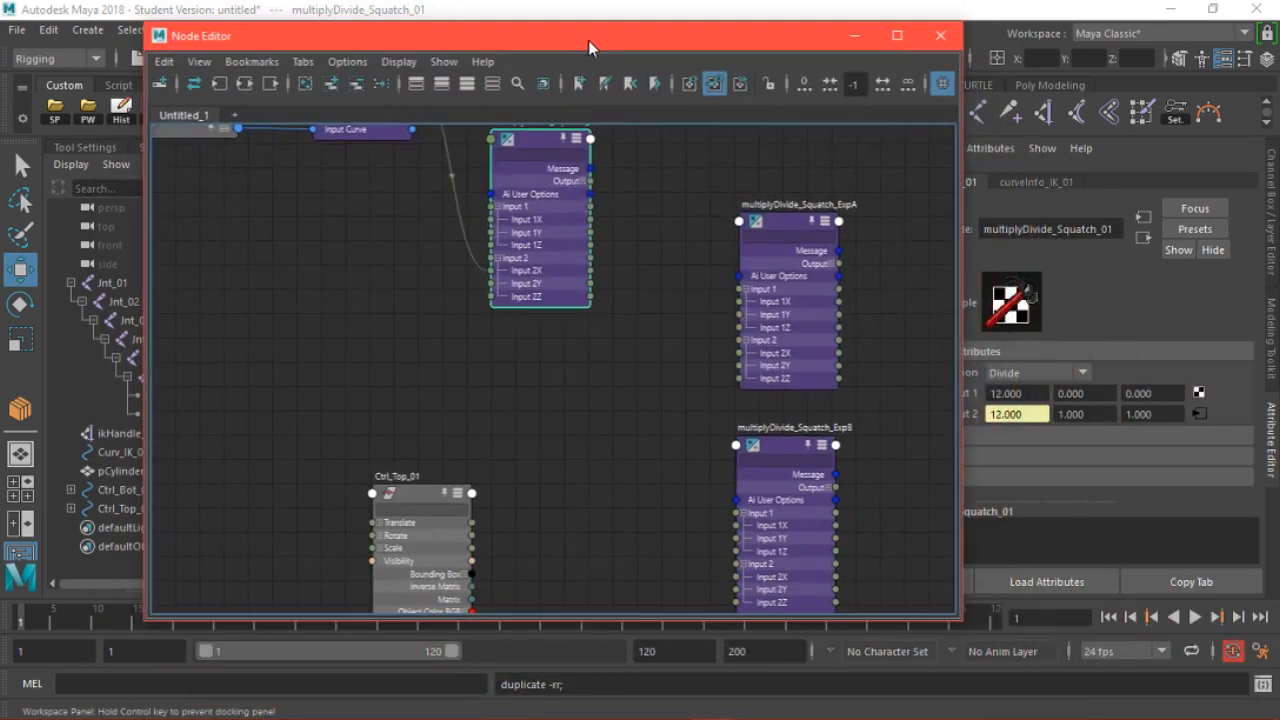
scroll(592, 484, down, 2)
click(442, 374)
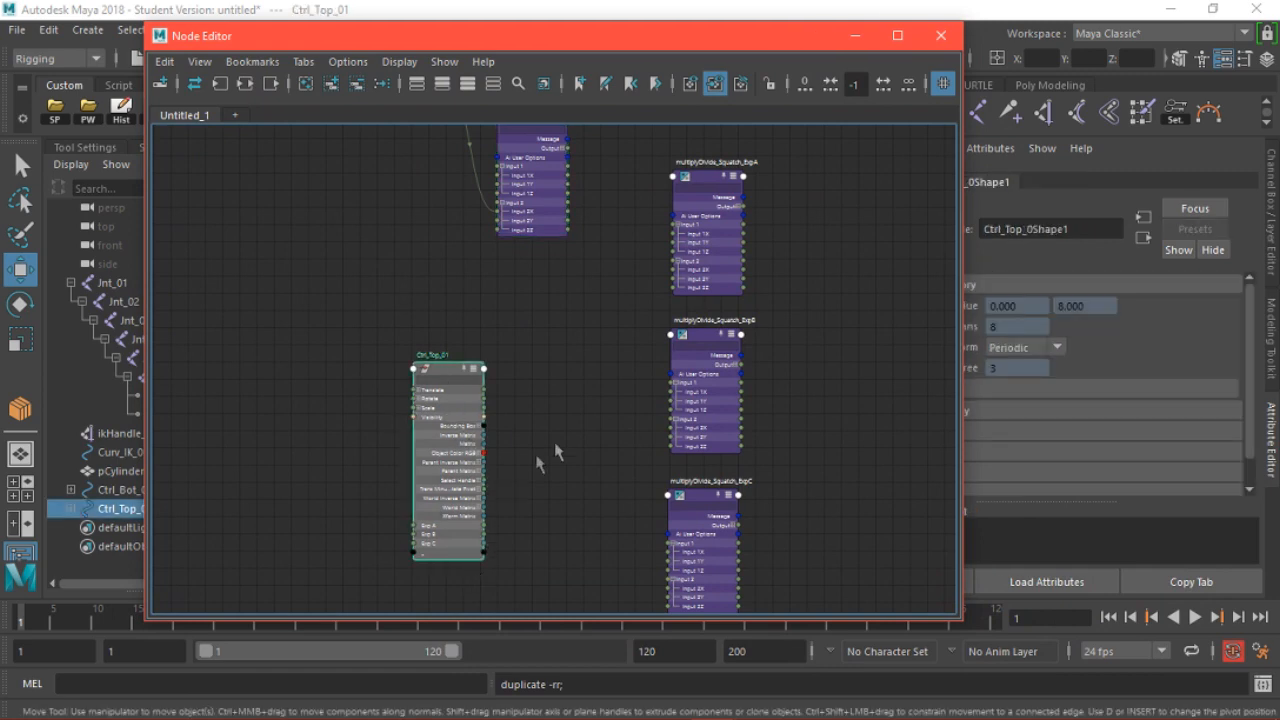
scroll(554, 452, up, 3)
scroll(551, 480, down, 5)
scroll(563, 471, up, 3)
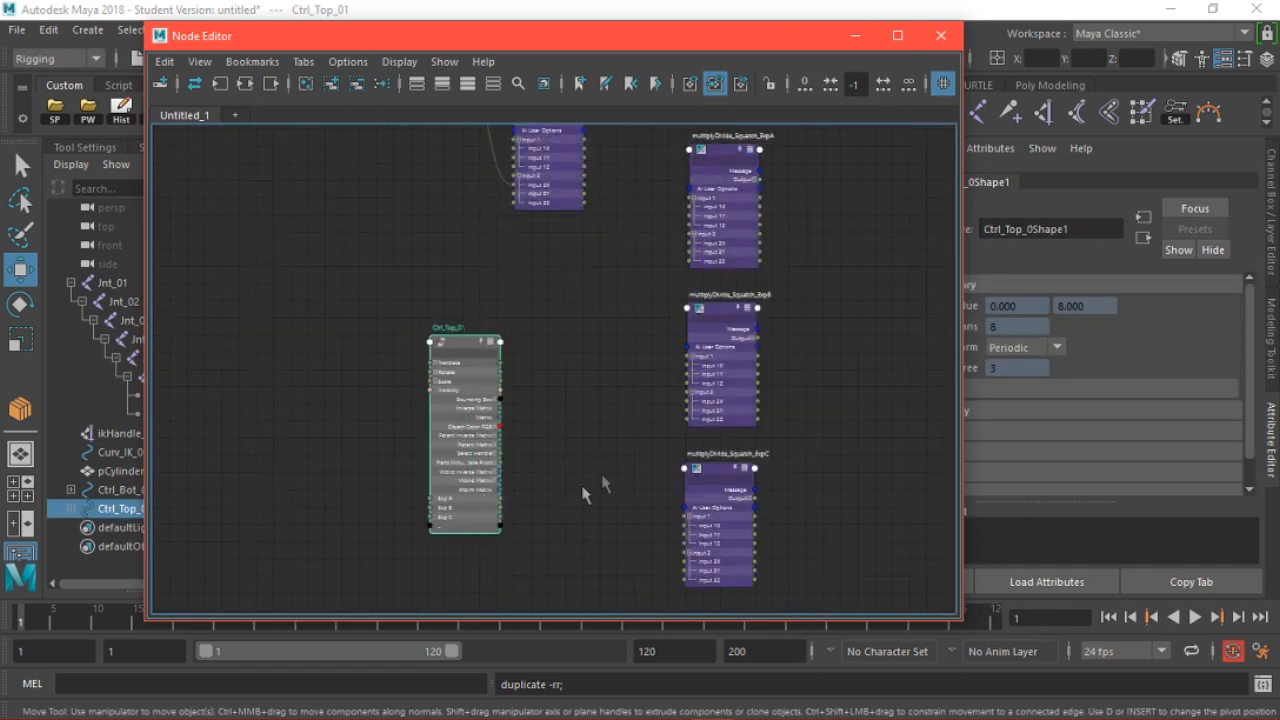
scroll(584, 494, up, 2)
alt+middle_drag(617, 315, 537, 491)
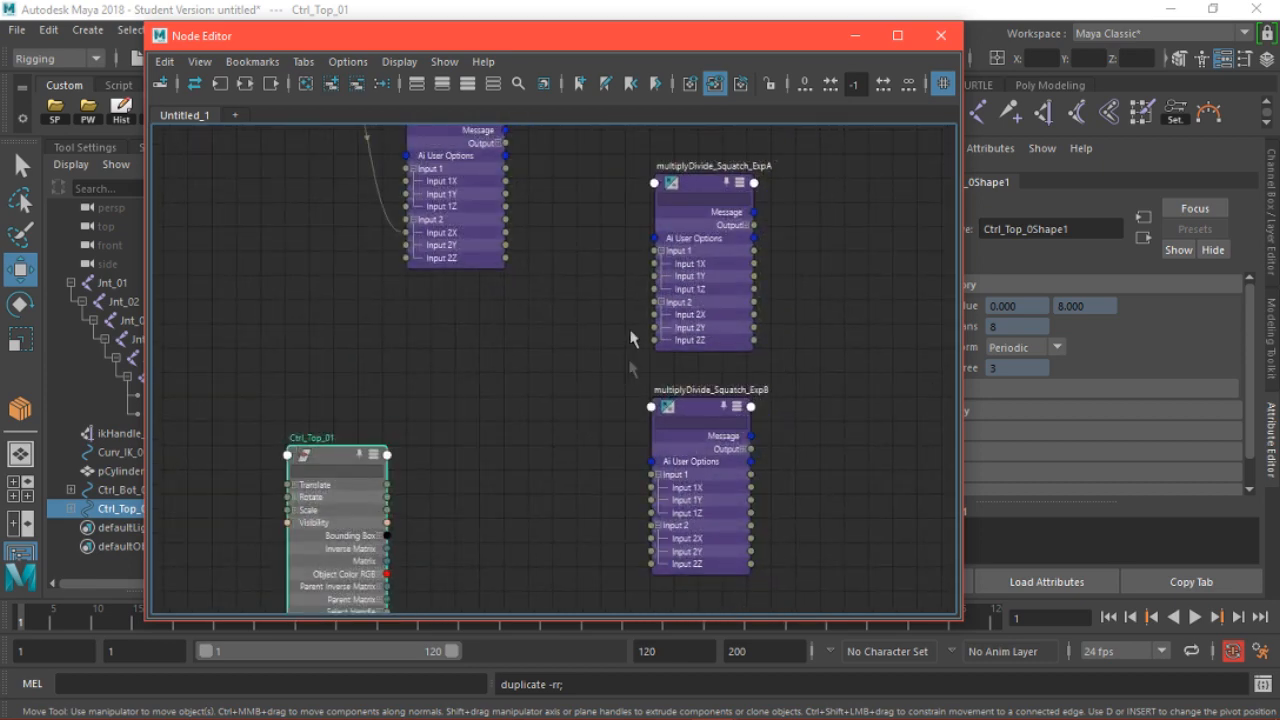
Uncover the perspective viewport and frame the whole cylinder and its joint chain
drag(663, 36, 1099, 150)
alt+middle_drag(451, 433, 557, 446)
alt+drag(512, 461, 497, 440)
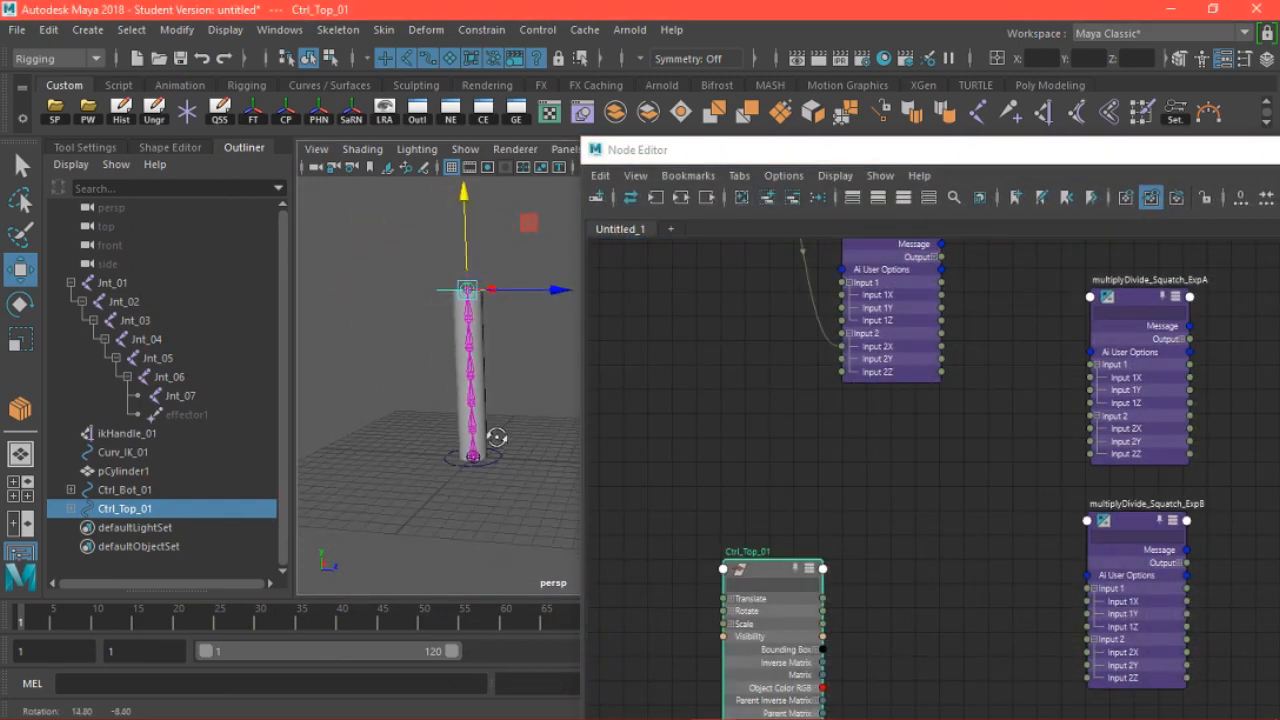
alt+middle_drag(523, 411, 500, 424)
alt+right_drag(500, 428, 523, 463)
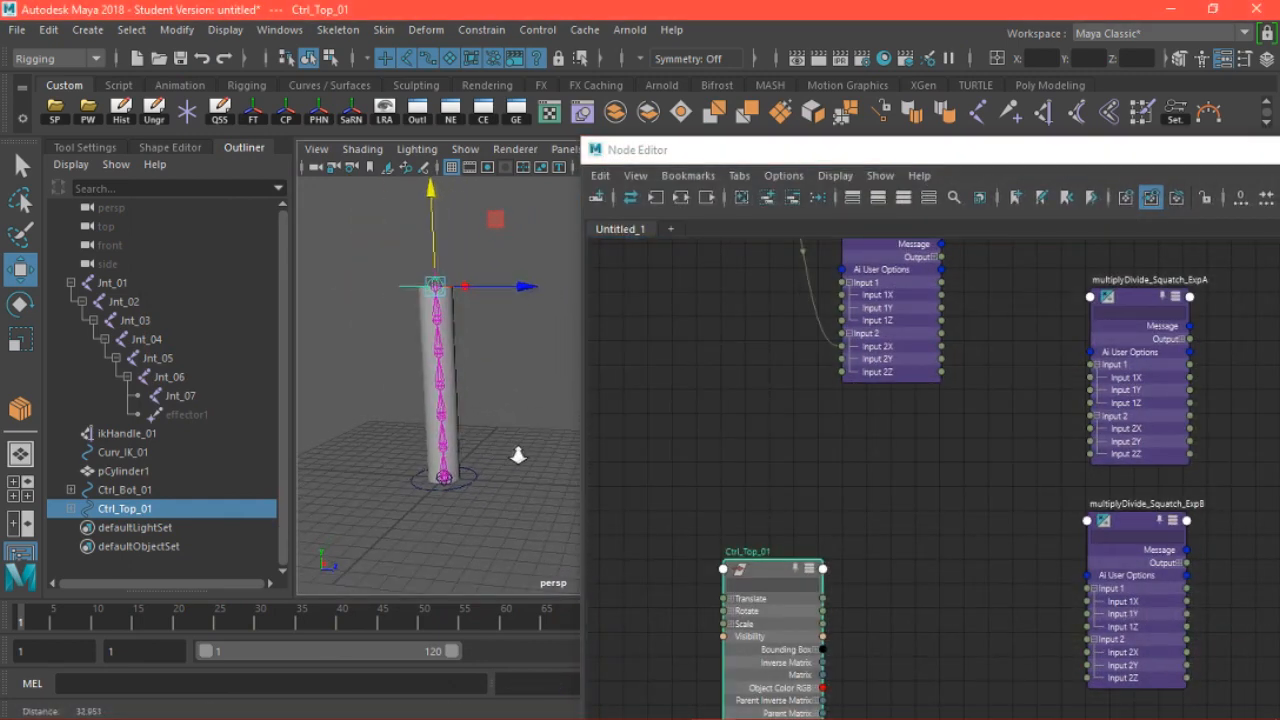
alt+middle_drag(523, 463, 531, 409)
alt+right_drag(494, 434, 503, 469)
alt+middle_drag(494, 463, 528, 497)
alt+right_drag(528, 497, 461, 474)
Connect Exp A of Ctrl_Top_01 to Input 1X of multiplyDivide_Squatch_ExpA
alt+middle_drag(925, 433, 863, 366)
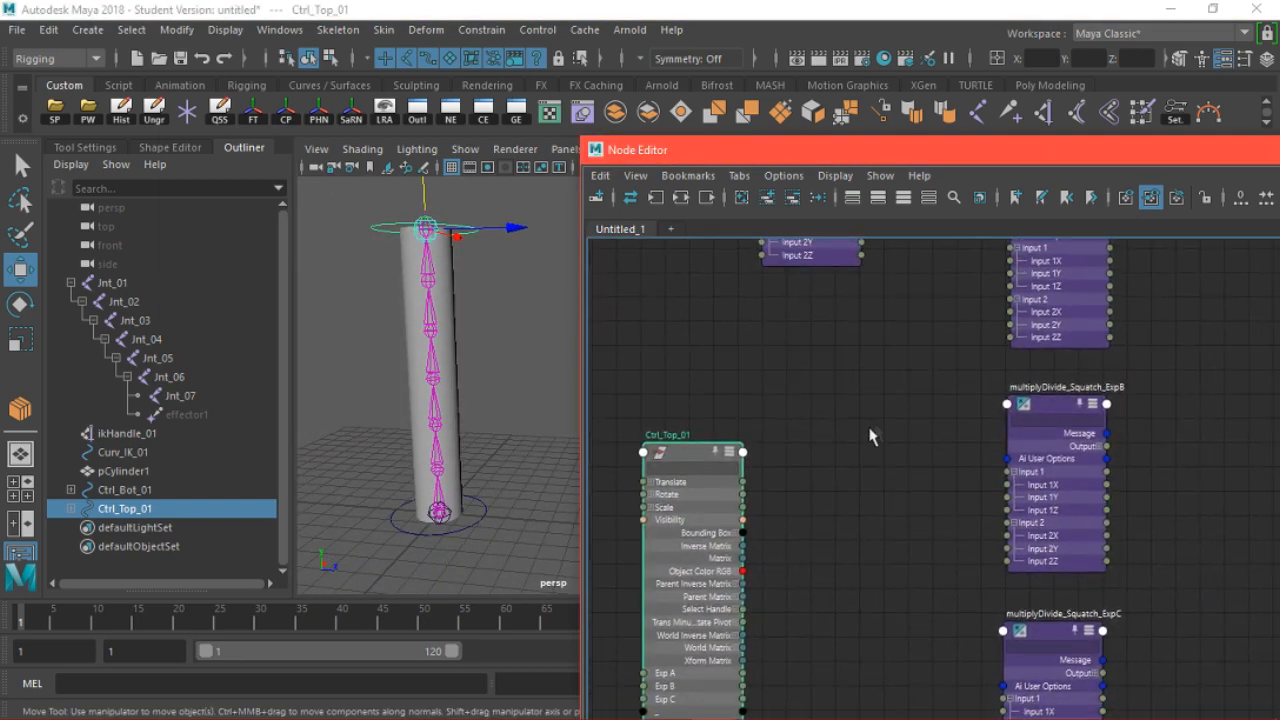
drag(1018, 150, 853, 154)
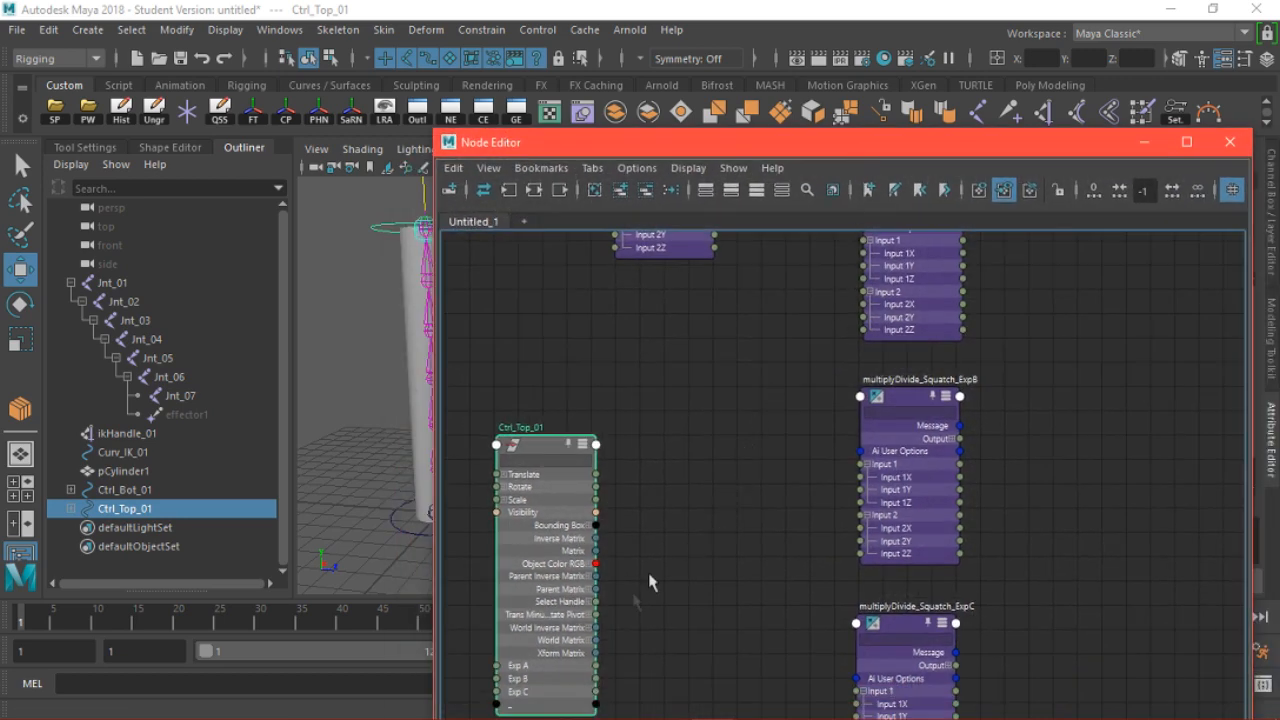
drag(596, 665, 864, 256)
Expand the output of multiplyDivide_Squatch_01 and connect its Output X to Input 2X of multiplyDivide_Squatch_ExpA
alt+middle_drag(751, 296, 743, 401)
drag(782, 153, 884, 170)
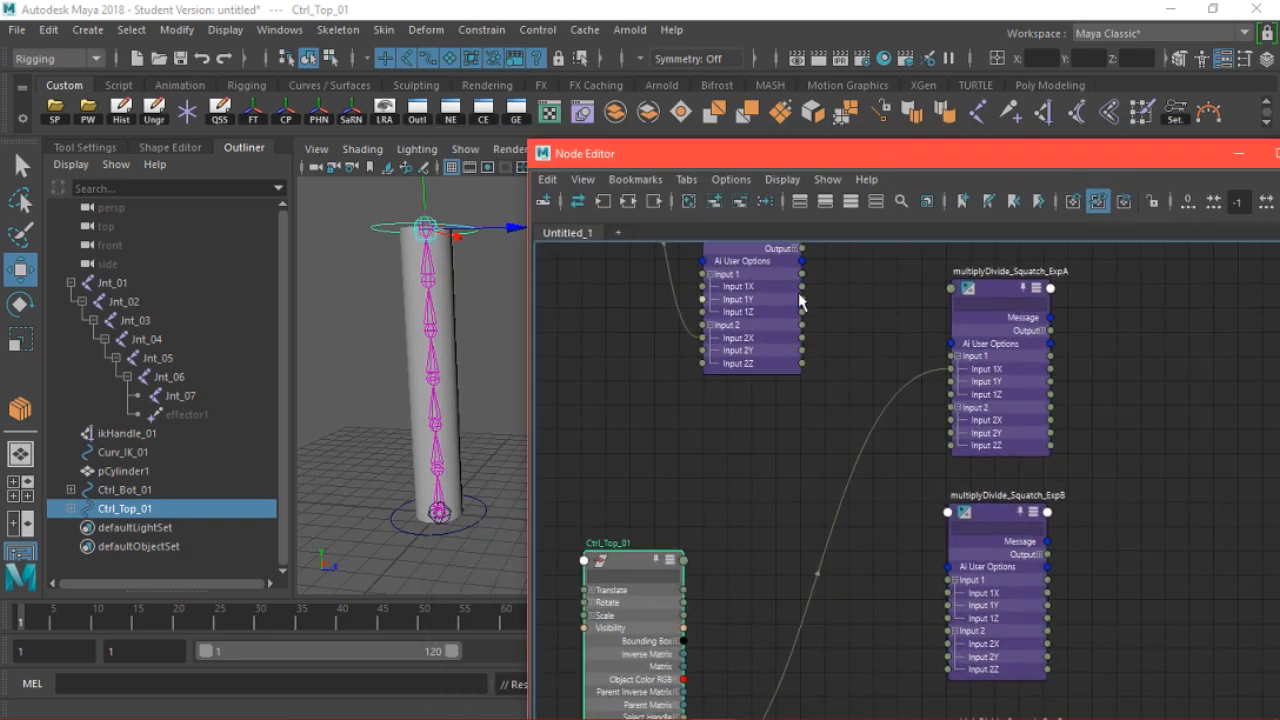
alt+middle_drag(818, 285, 798, 329)
click(775, 293)
drag(783, 305, 930, 464)
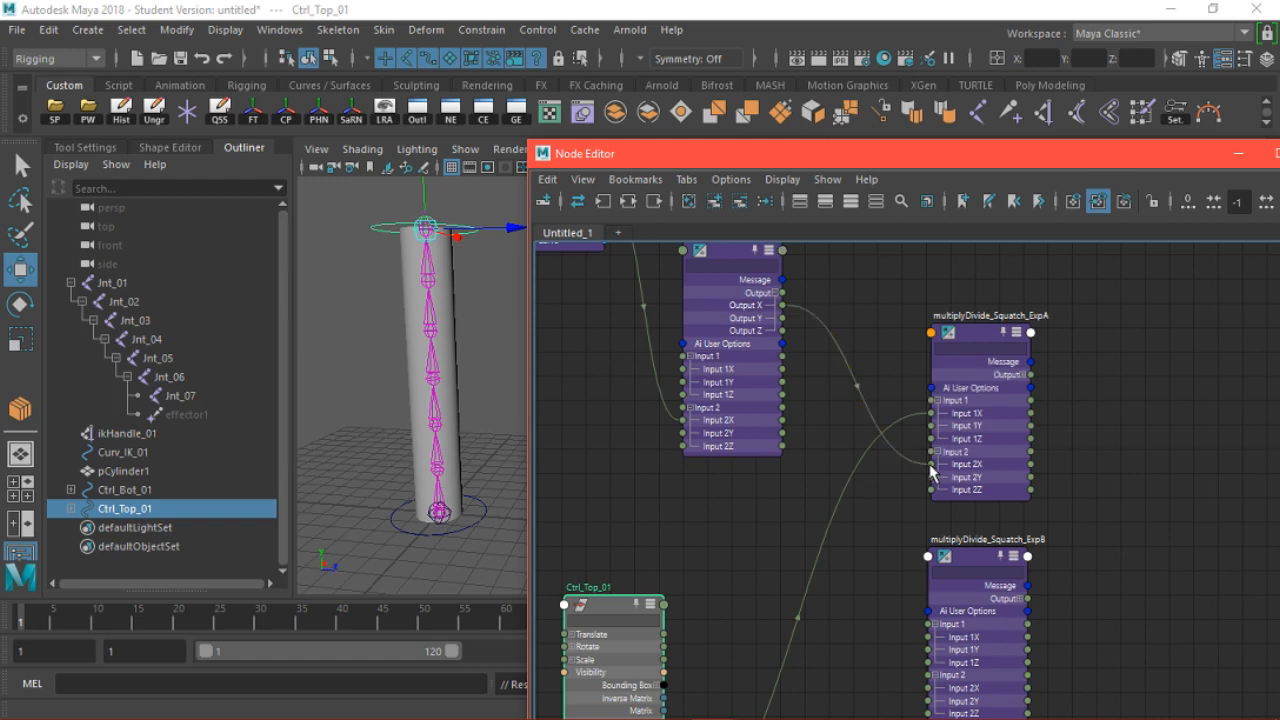
alt+middle_drag(1143, 436, 846, 490)
scroll(846, 490, down, 3)
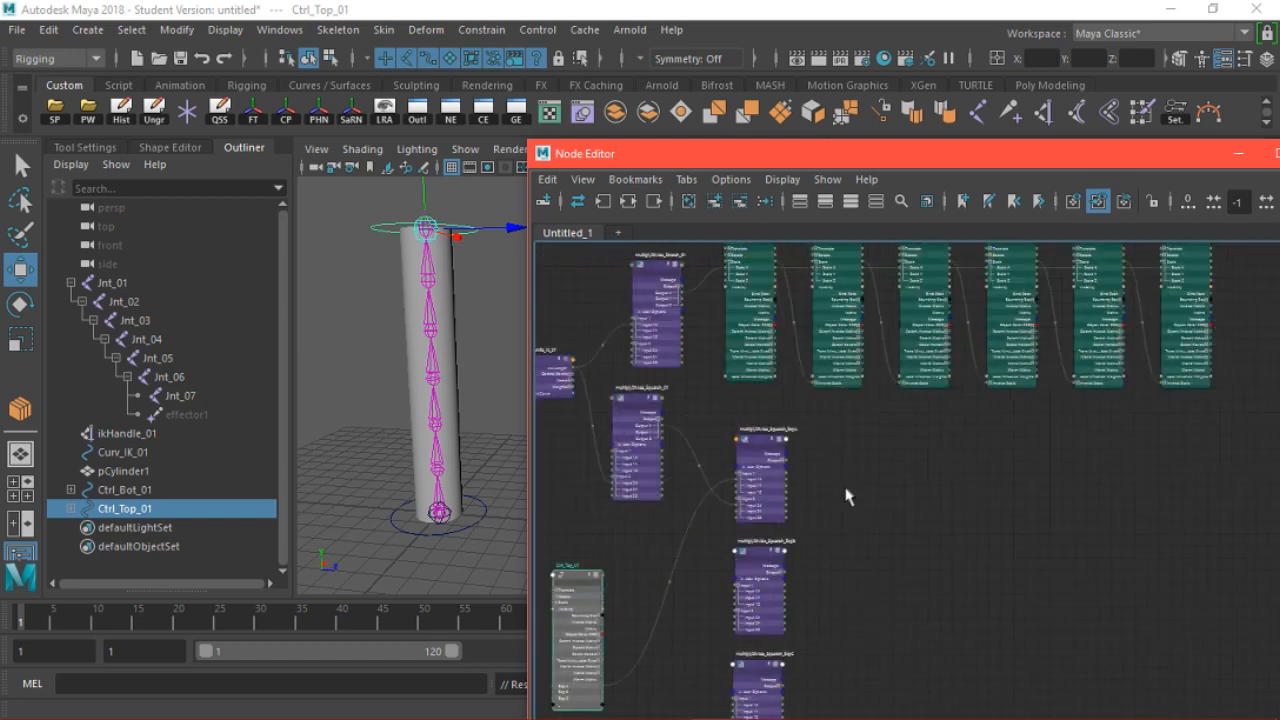
Select the Jnt_01 to Jnt_06 nodes in the node graph and move them down beside multiplyDivide_Squatch_ExpA
alt+middle_drag(901, 440, 769, 530)
drag(615, 290, 1180, 418)
scroll(714, 414, up, 6)
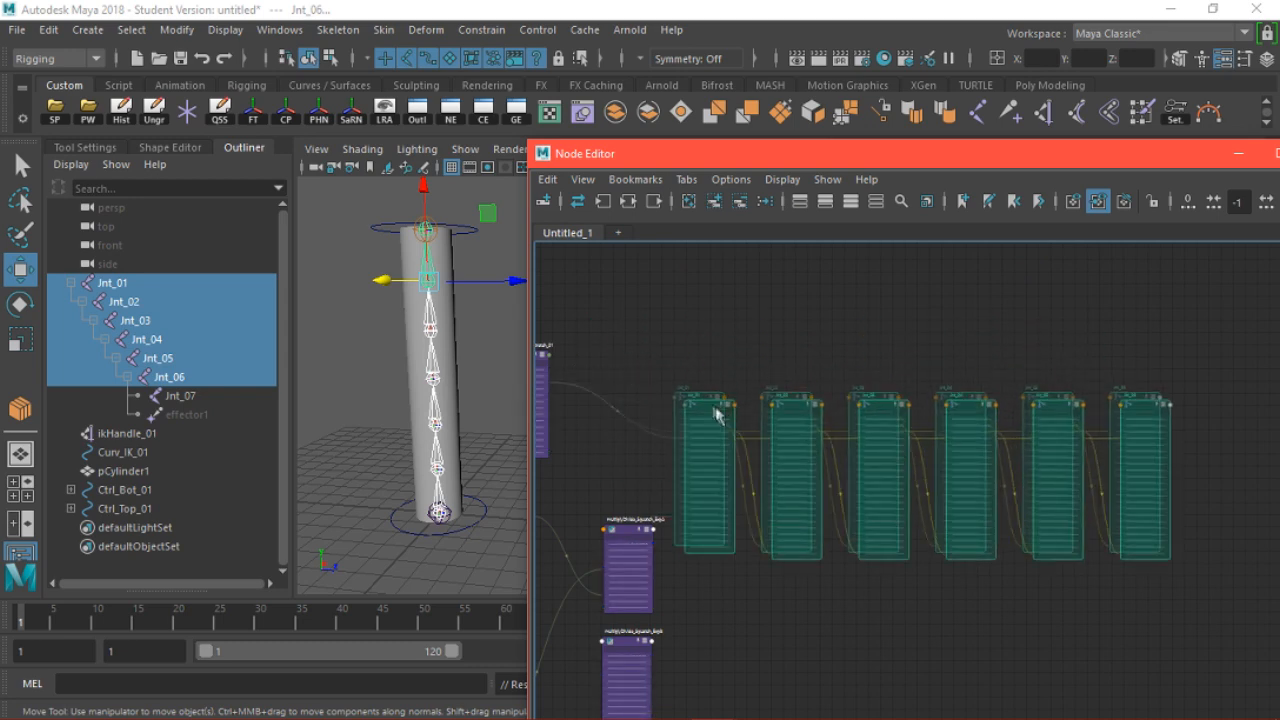
Expand the output of multiplyDivide_Squatch_ExpA and connect its Output X to both Scale Y and Scale Z of Jnt_01
alt+middle_drag(696, 611, 756, 479)
click(658, 439)
drag(670, 456, 847, 413)
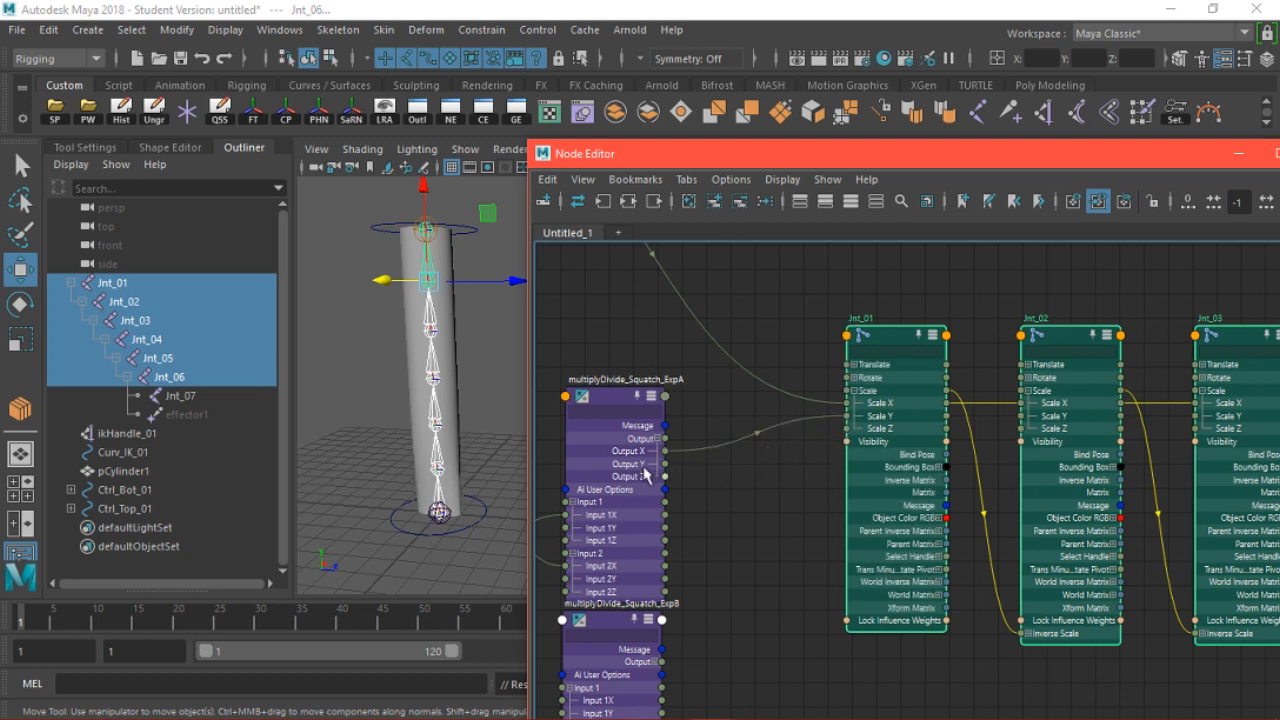
drag(736, 453, 847, 427)
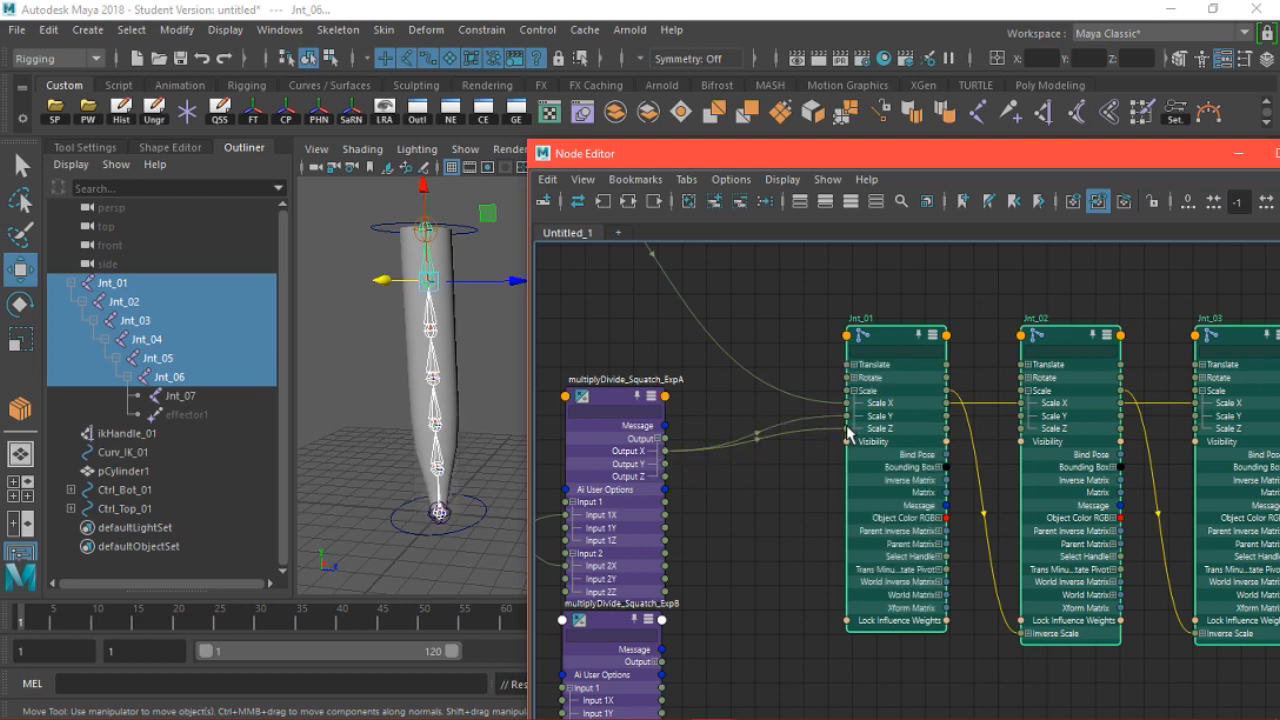
Examine the base of the cylinder around Jnt_01 and the bottom control circle in the perspective viewport
alt+middle_drag(441, 519, 482, 447)
alt+drag(430, 485, 440, 524)
alt+middle_drag(415, 514, 350, 564)
alt+right_drag(389, 546, 403, 537)
alt+middle_drag(401, 538, 444, 495)
alt+drag(444, 495, 449, 526)
alt+right_drag(449, 526, 492, 505)
alt+middle_drag(492, 505, 474, 513)
Inspect the Operation and input attributes of multiplyDivide_Squatch_ExpA, and the Scale attributes of Jnt_01
alt+middle_drag(775, 495, 902, 407)
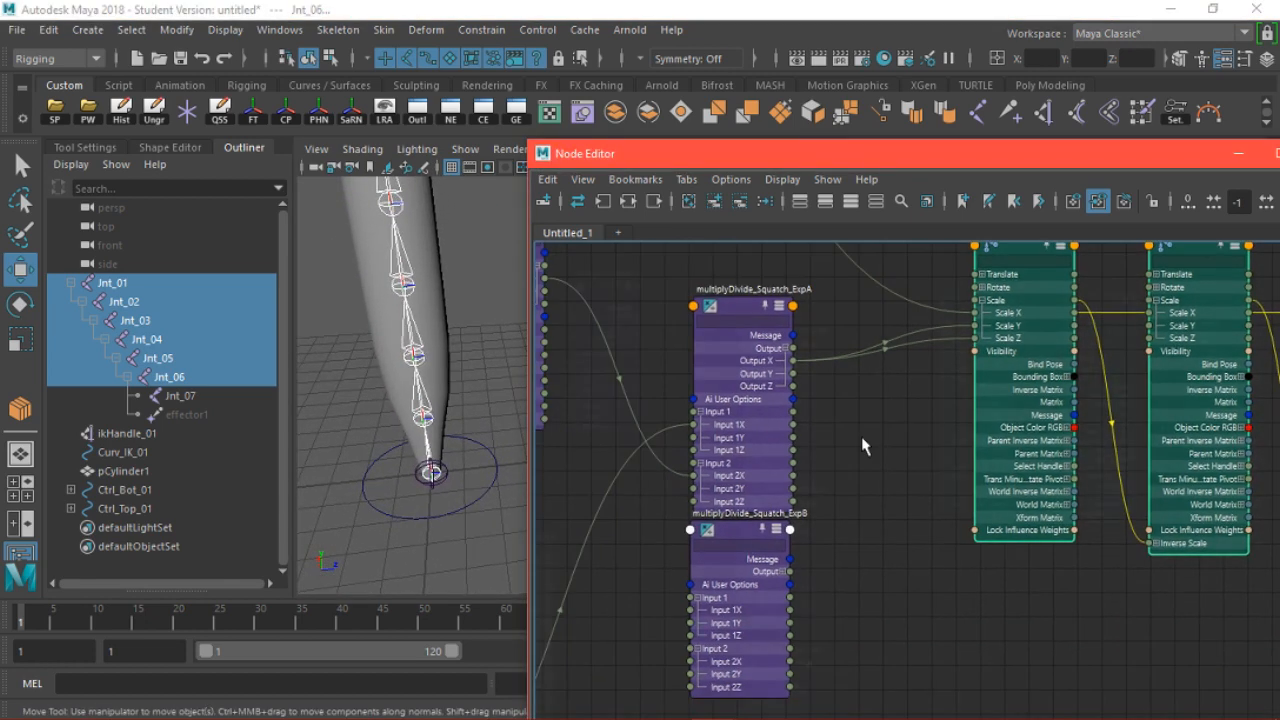
scroll(861, 436, down, 1)
alt+middle_drag(738, 464, 776, 460)
drag(822, 339, 818, 314)
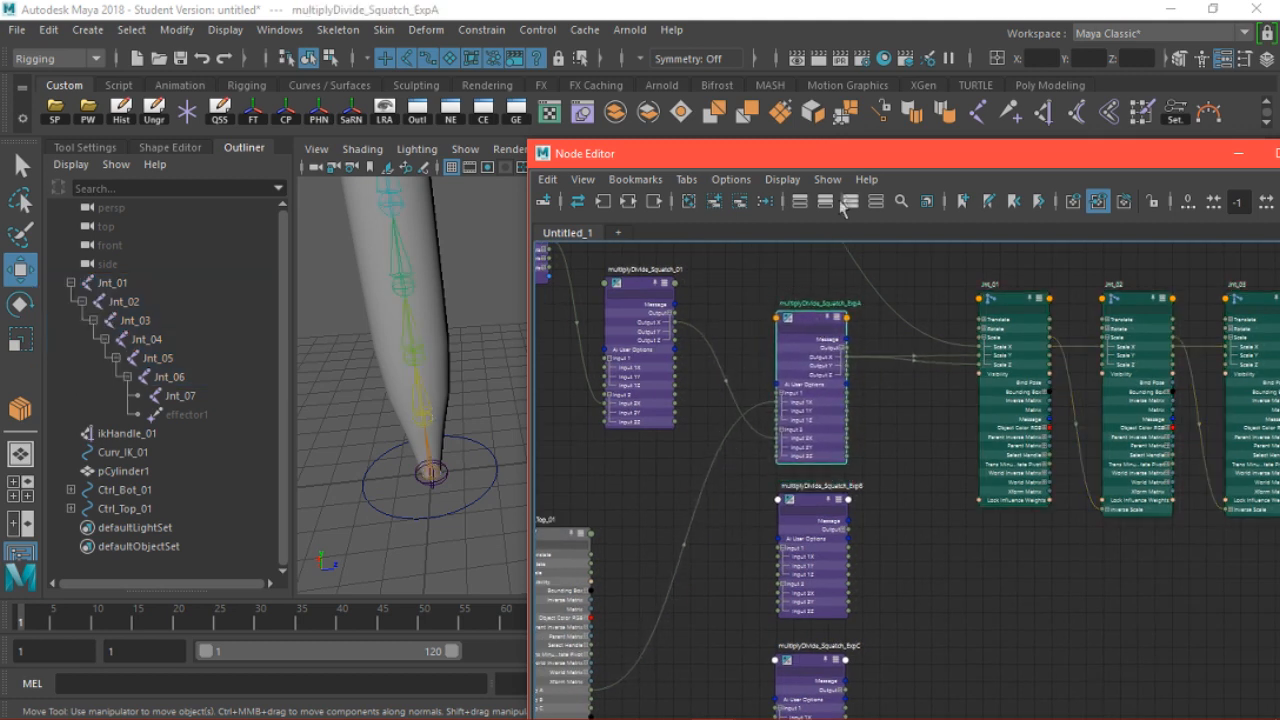
drag(857, 153, 192, 344)
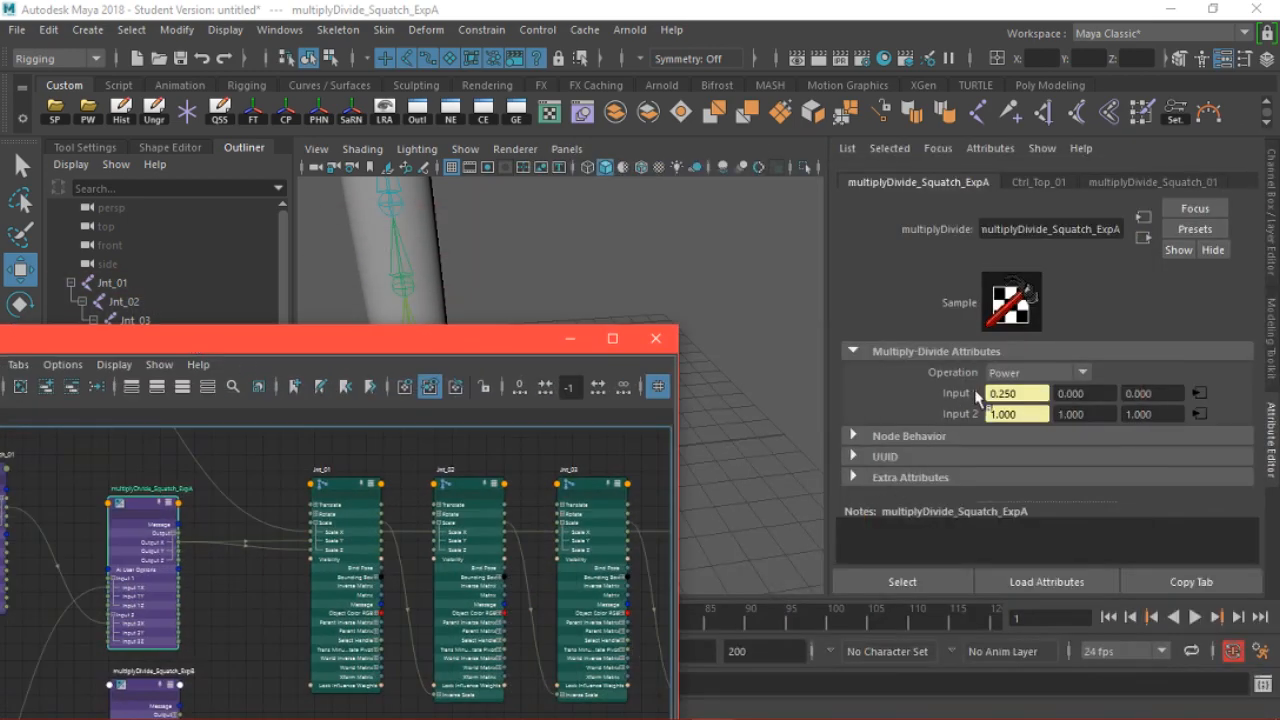
drag(384, 345, 533, 306)
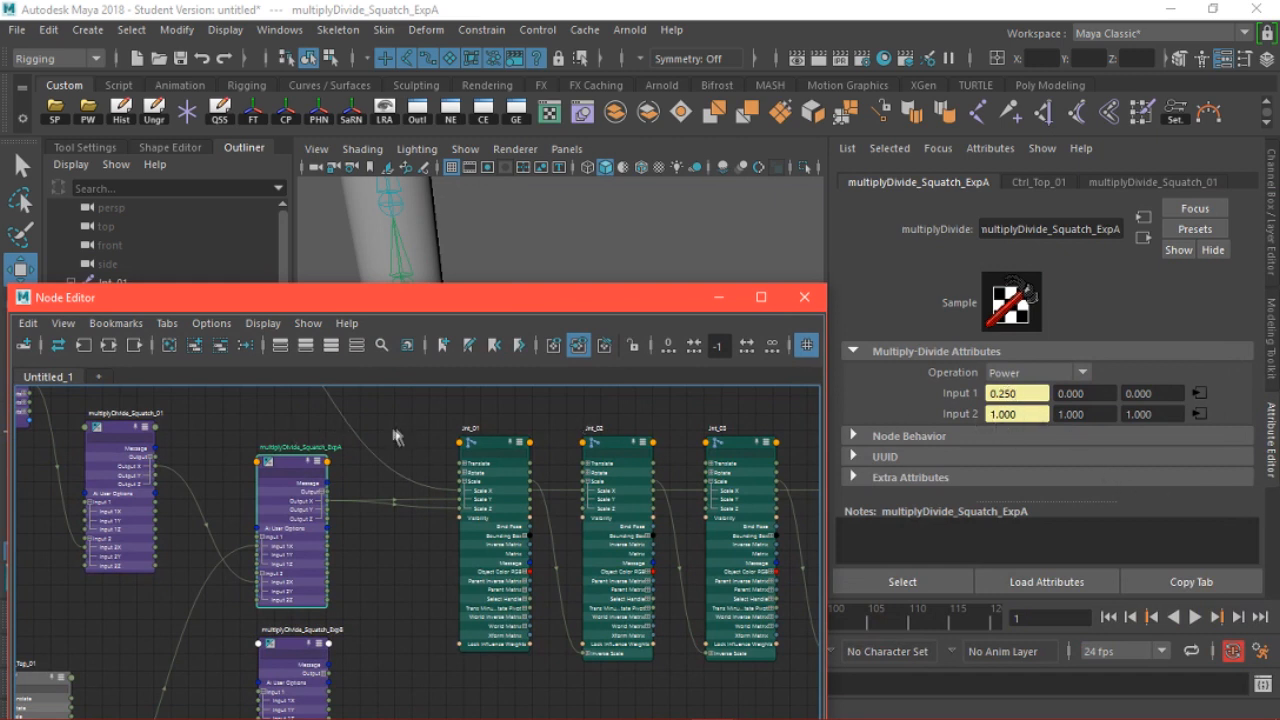
drag(466, 298, 409, 586)
click(425, 449)
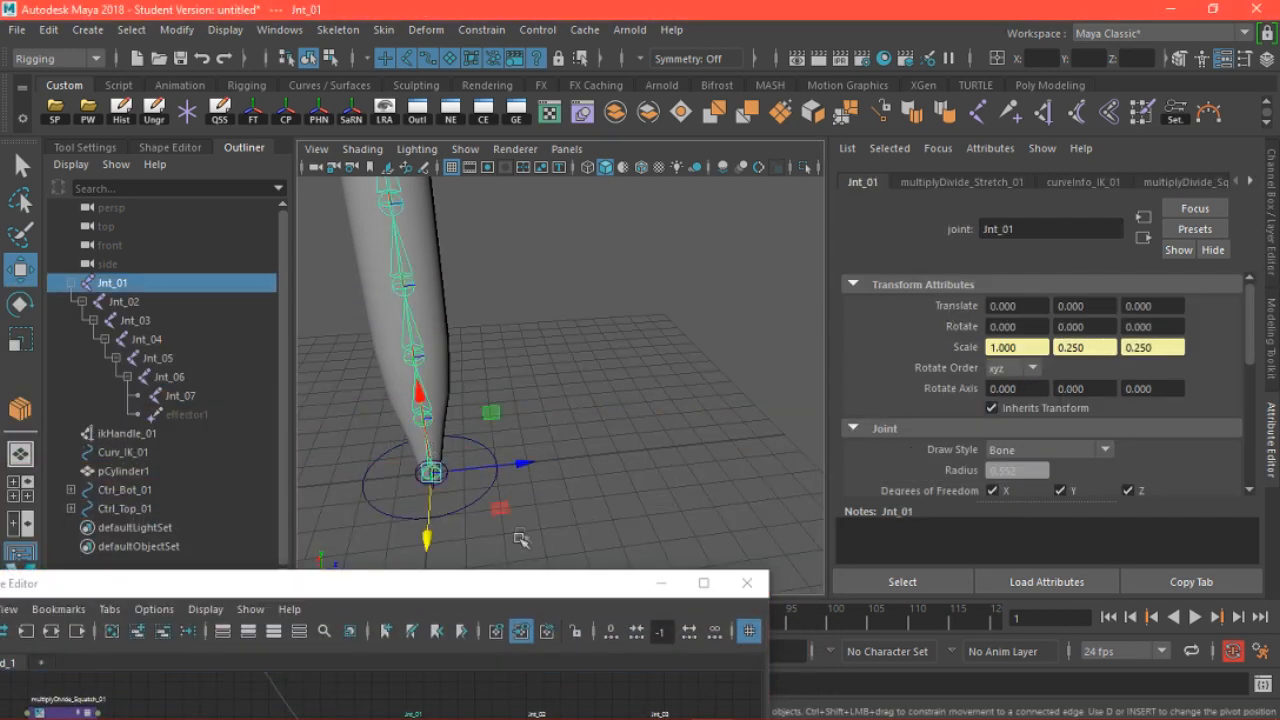
Swap the inputs of multiplyDivide_Squatch_ExpA: connect Exp A of Ctrl_Top_01 to Input 2X and Output X of multiplyDivide_Squatch_01 to Input 1X
drag(518, 590, 1057, 199)
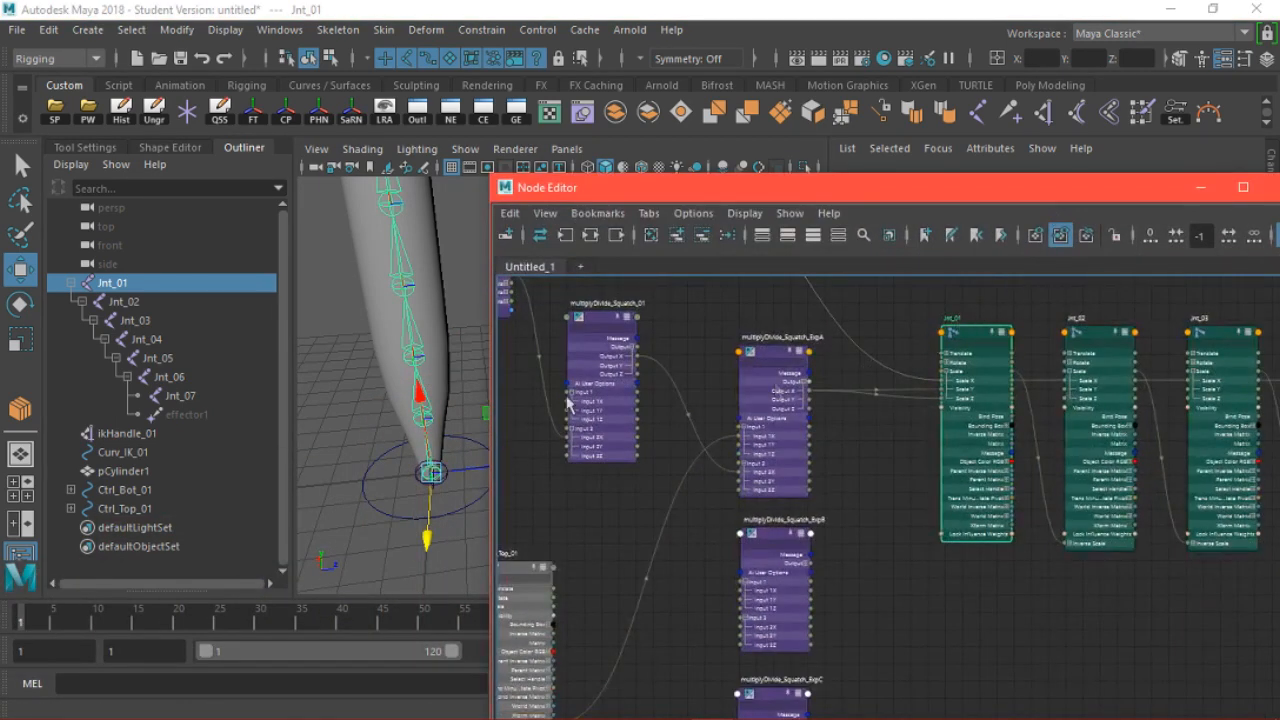
scroll(685, 478, up, 1)
scroll(762, 430, down, 2)
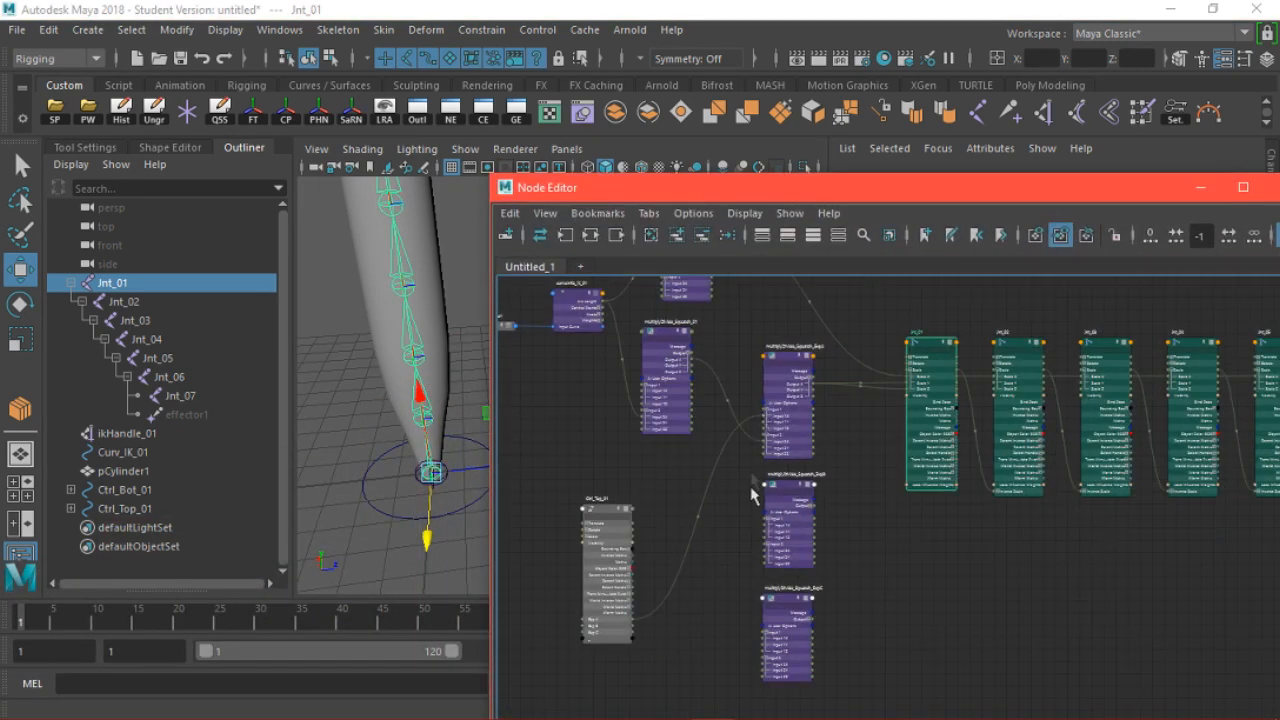
scroll(752, 500, up, 1)
click(793, 305)
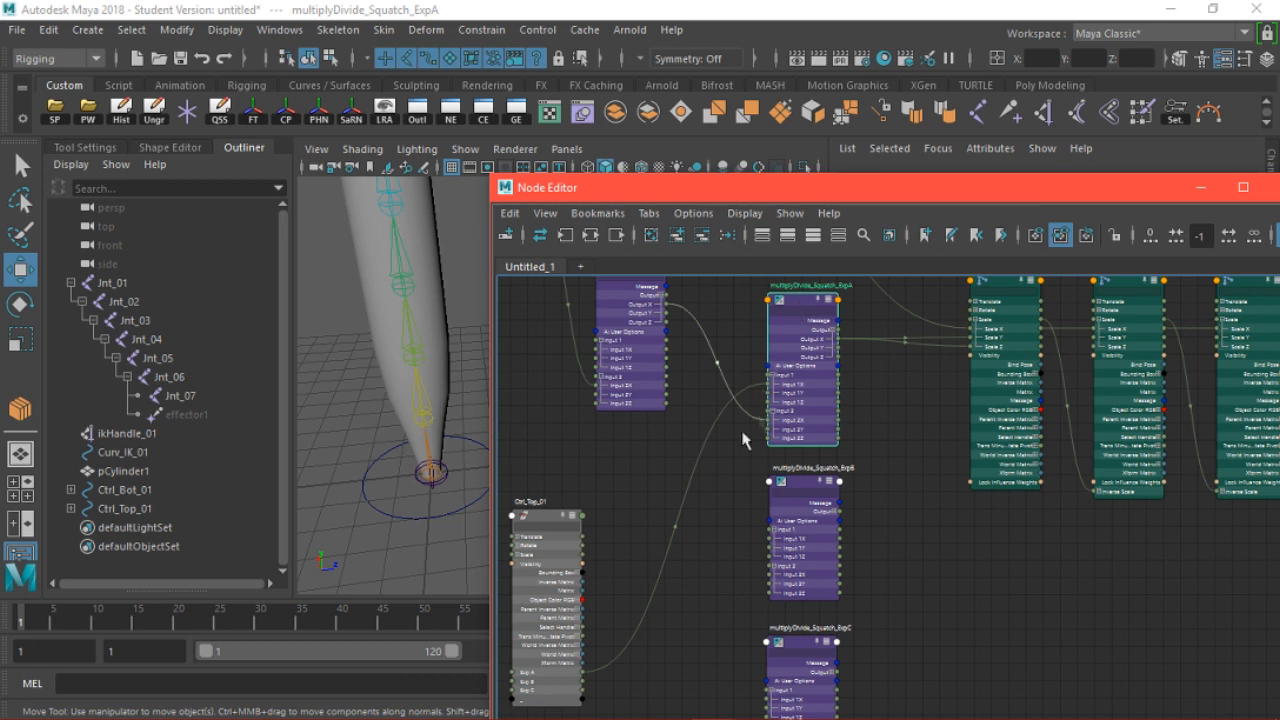
drag(582, 675, 757, 427)
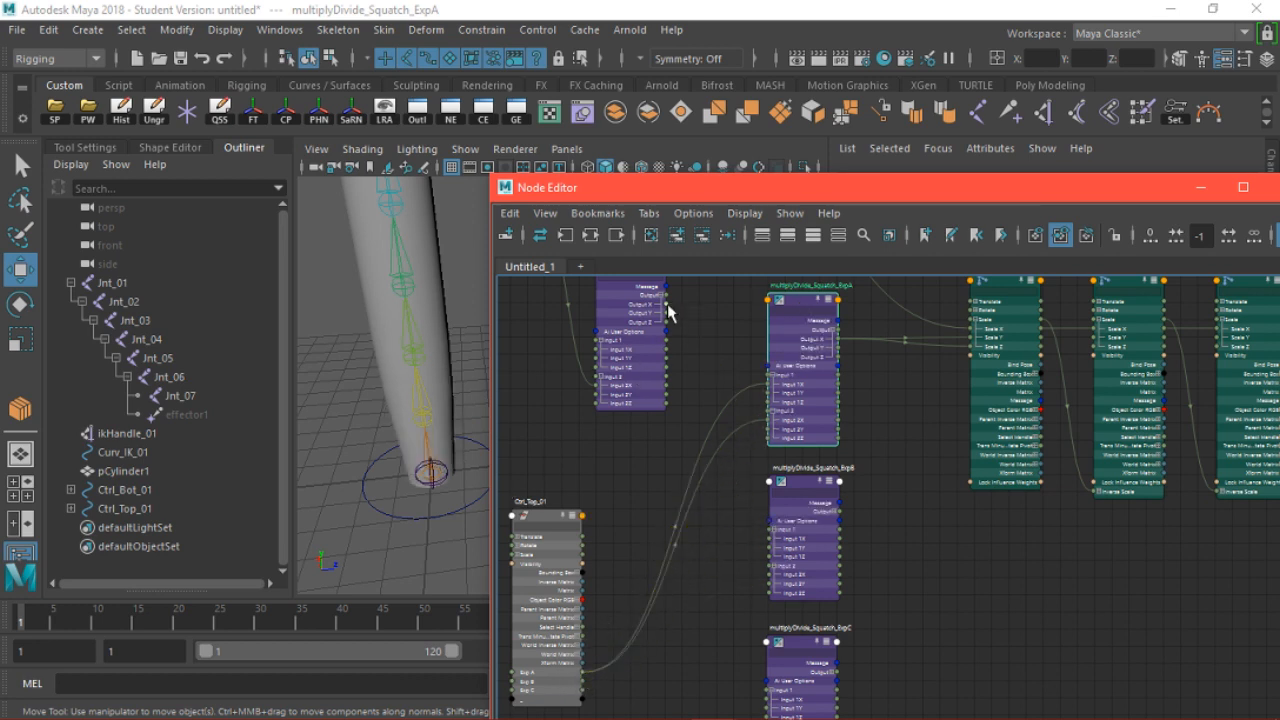
drag(733, 353, 765, 382)
middle_drag(929, 420, 724, 545)
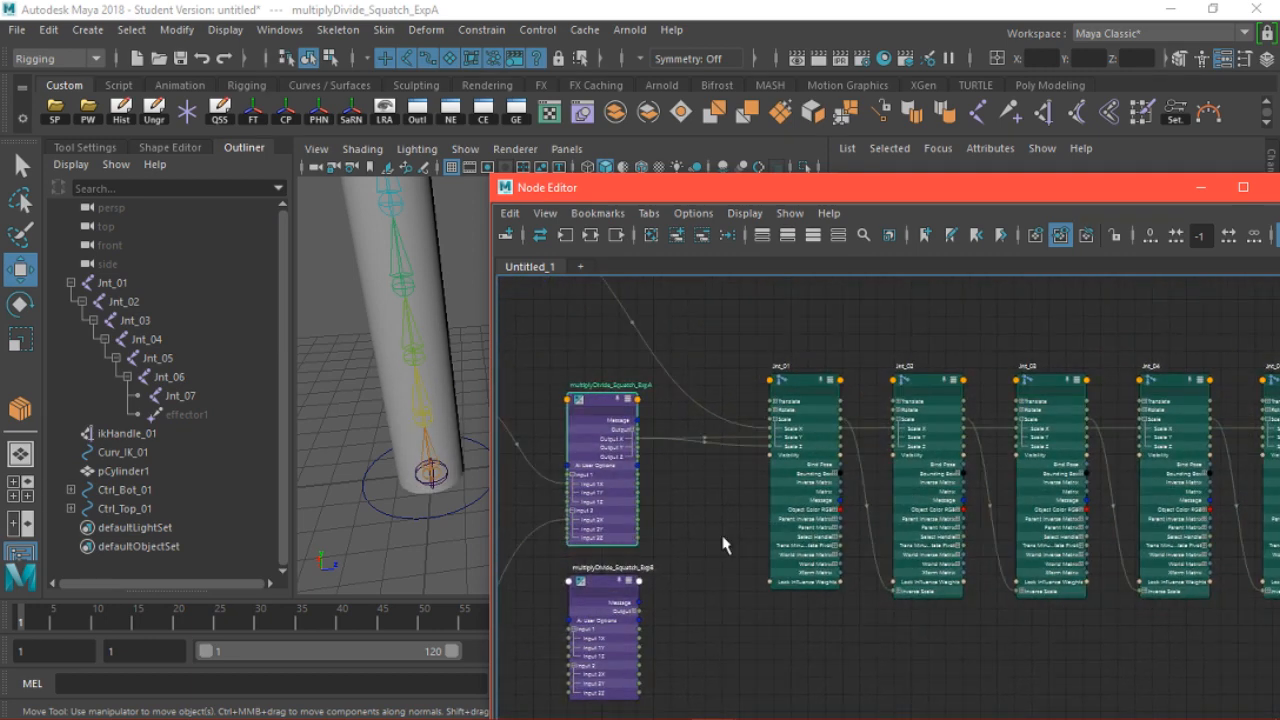
Connect Ctrl_Top_01's Exp B to Input 2X of multiplyDivide_Squatch_ExpB, and its Exp C to Input 2X of multiplyDivide_Squatch_ExpC
click(804, 390)
middle_drag(697, 585, 855, 541)
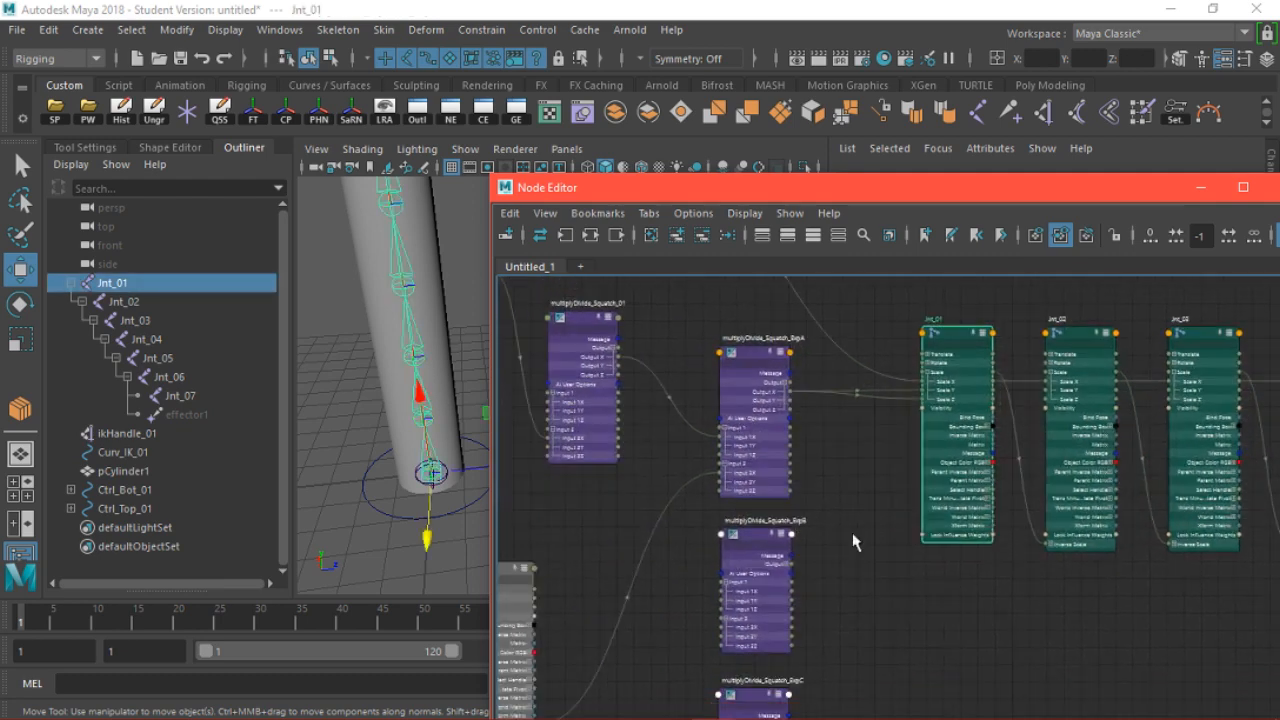
scroll(838, 535, down, 5)
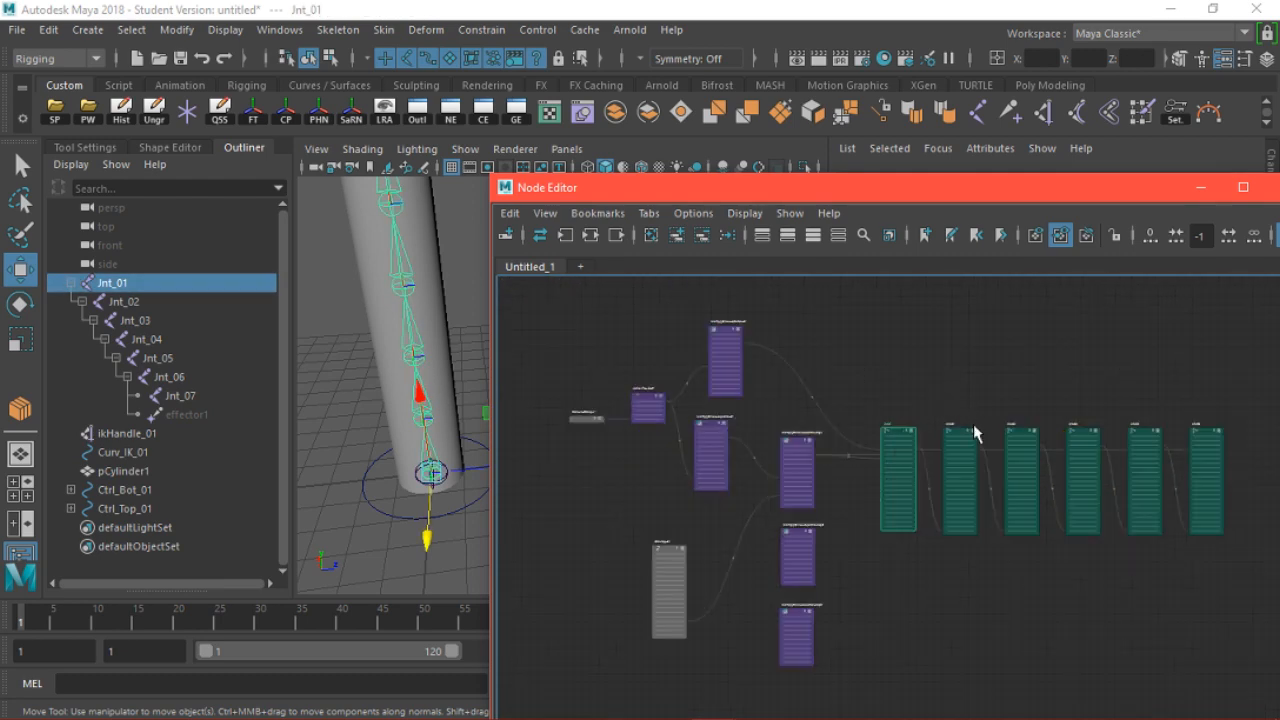
alt+drag(455, 440, 347, 322)
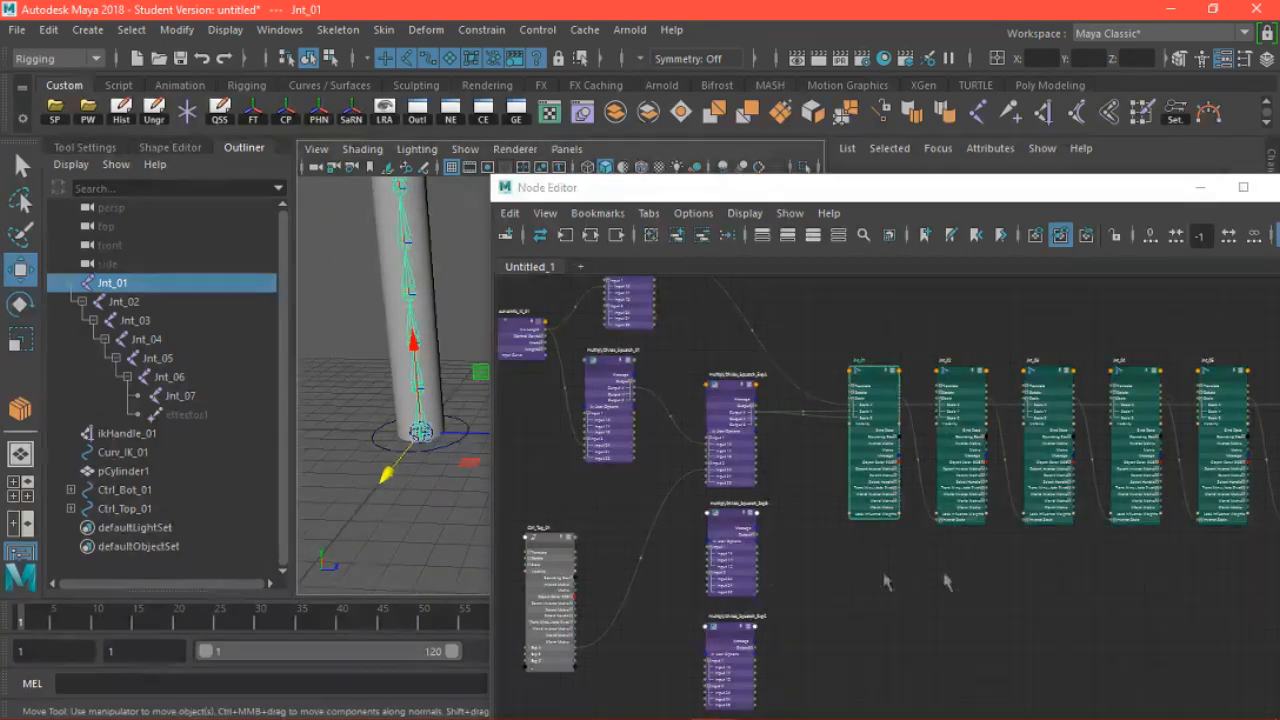
scroll(780, 557, up, 4)
scroll(840, 450, up, 2)
scroll(840, 450, down, 3)
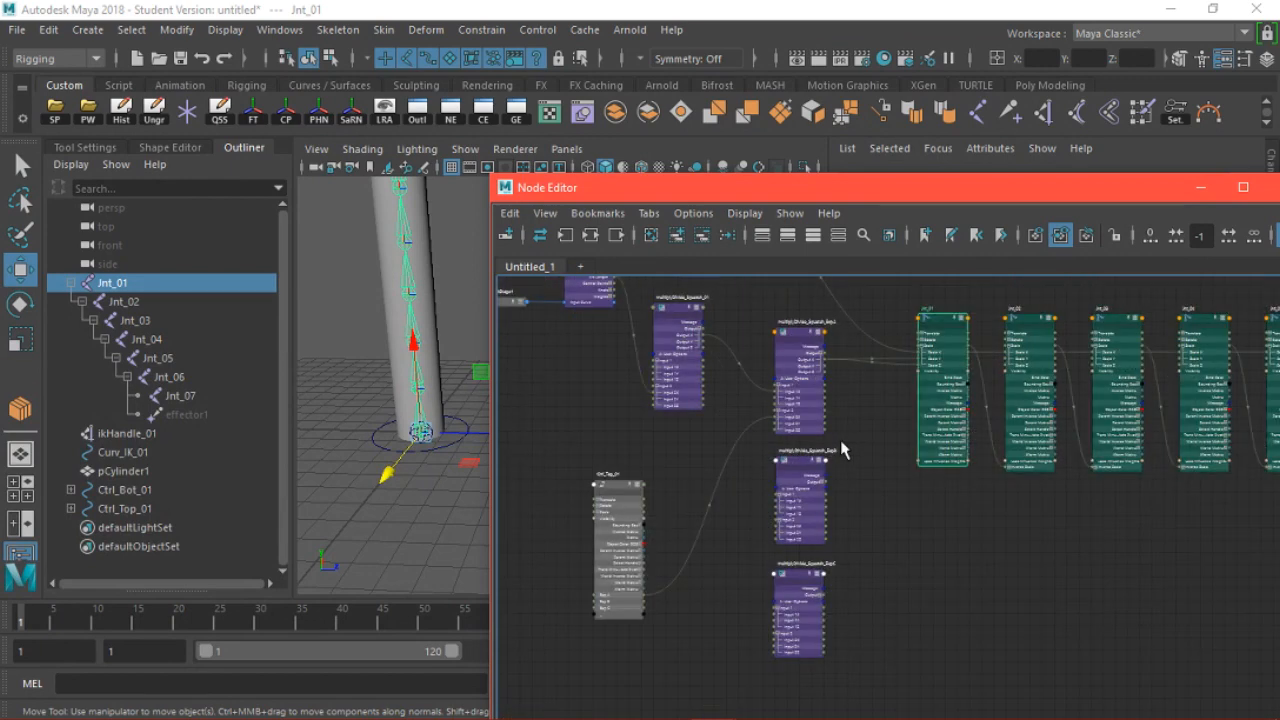
scroll(614, 560, up, 3)
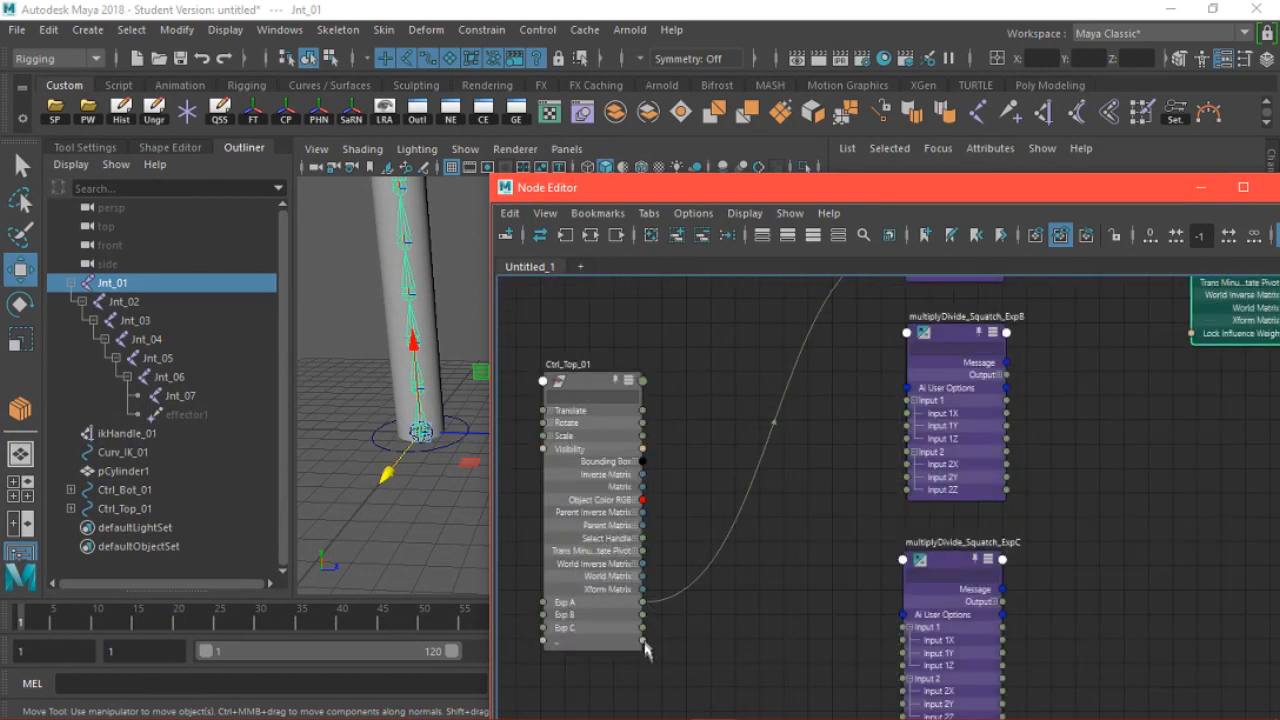
scroll(648, 648, down, 1)
drag(645, 630, 832, 517)
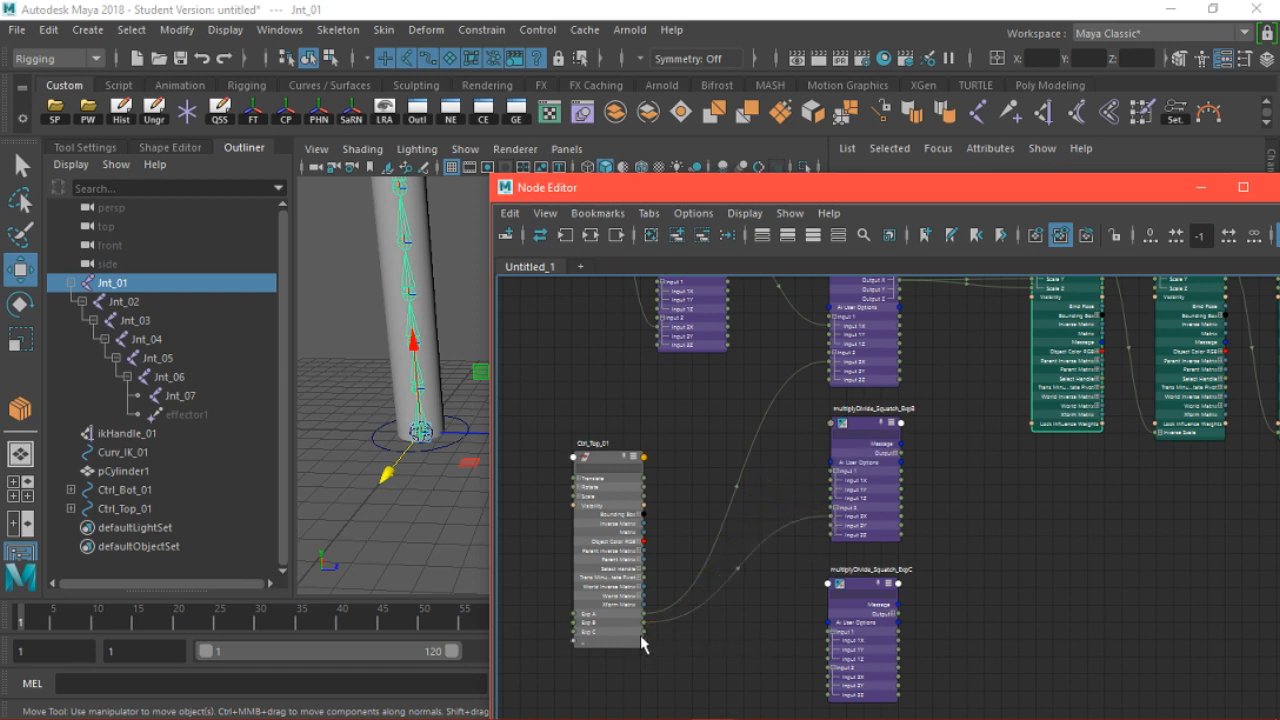
drag(645, 637, 748, 632)
drag(645, 633, 838, 676)
Connect Output X of multiplyDivide_Squatch_01 to Input 1X of both multiplyDivide_Squatch_ExpB and multiplyDivide_Squatch_ExpC
alt+middle_drag(740, 390, 669, 467)
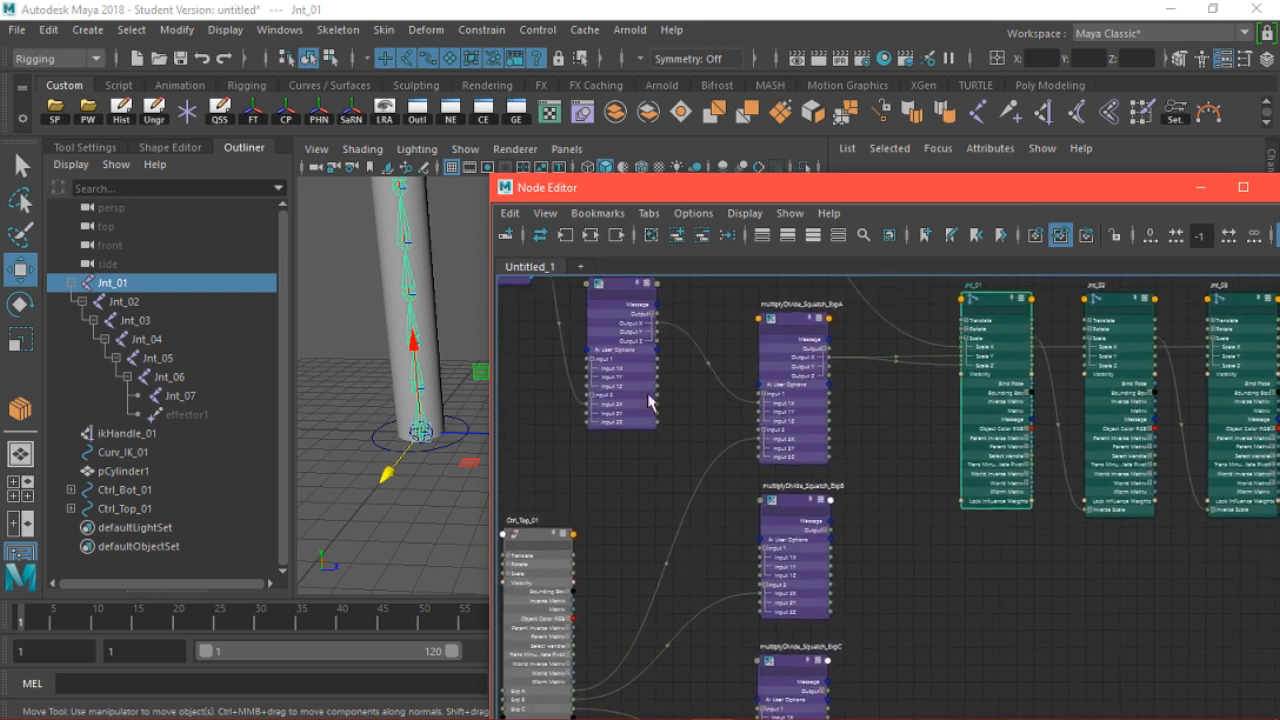
drag(656, 324, 756, 561)
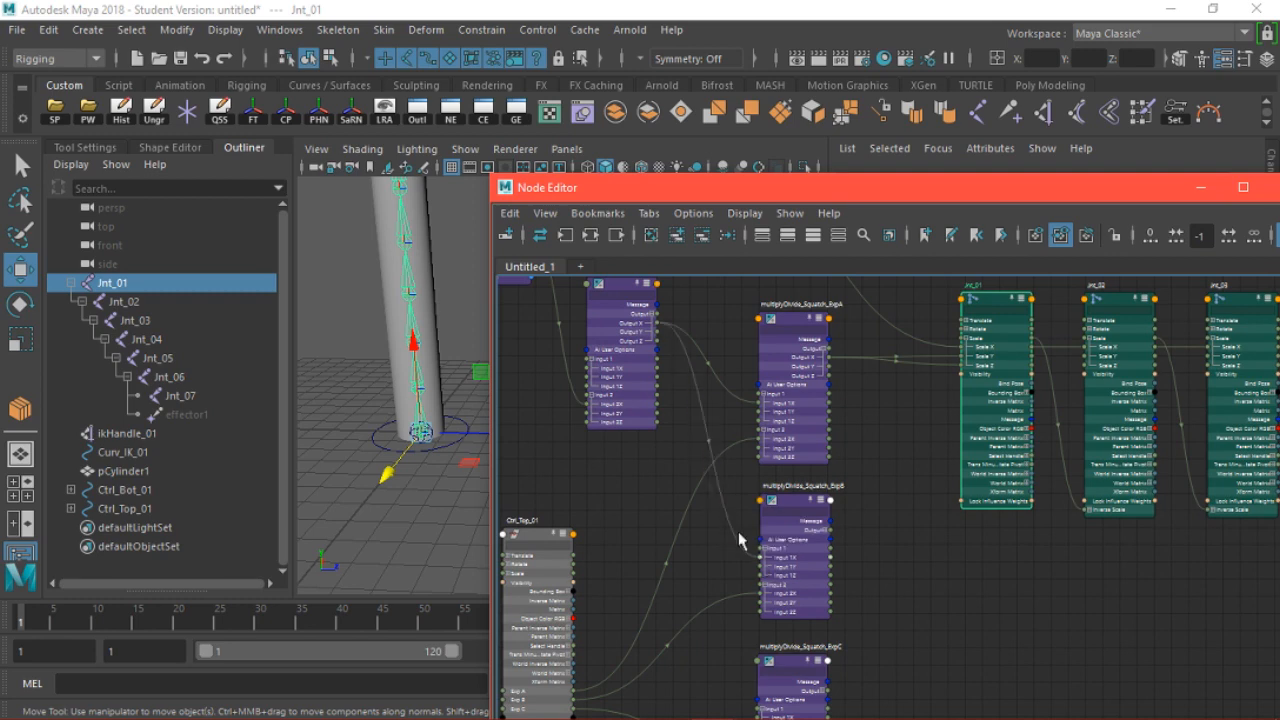
drag(655, 332, 665, 612)
alt+middle_drag(665, 612, 630, 450)
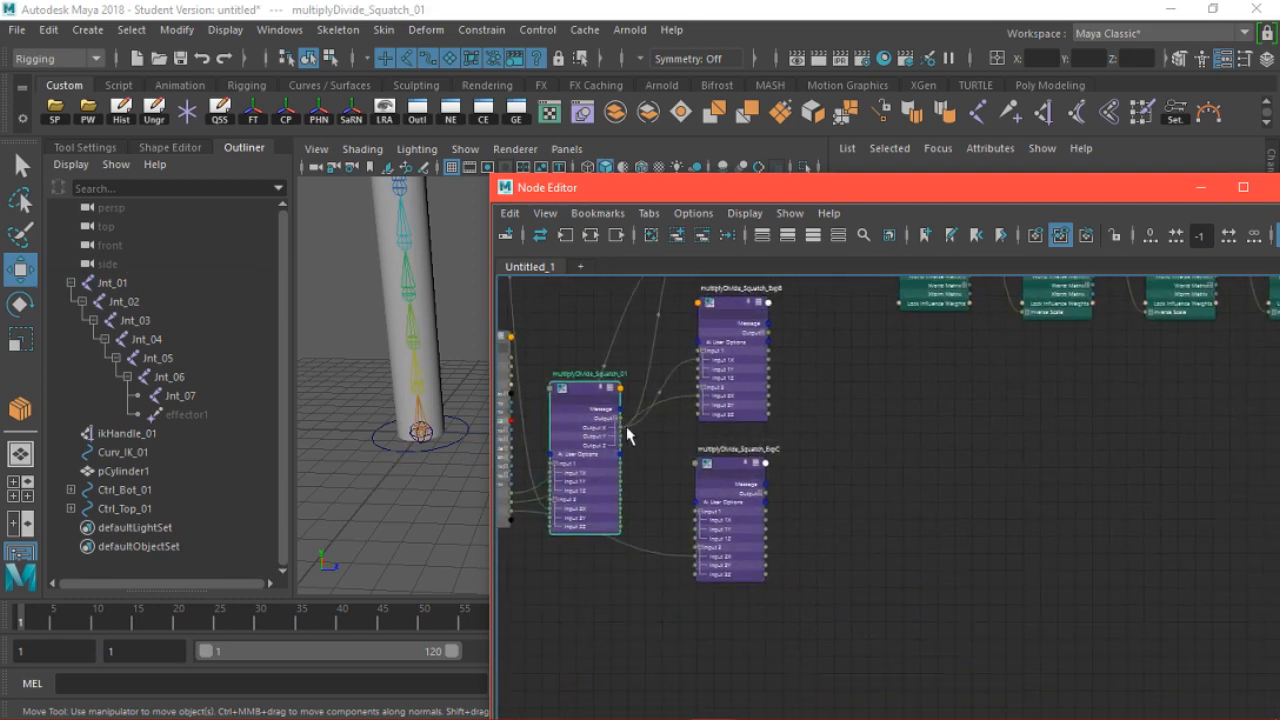
drag(621, 432, 702, 519)
alt+middle_drag(702, 519, 738, 664)
drag(672, 605, 652, 303)
Frame the whole cylinder with both control circles in the viewport and all six joint nodes in the node graph
scroll(920, 523, down, 4)
alt+middle_drag(920, 523, 701, 461)
alt+middle_drag(727, 335, 753, 378)
alt+drag(478, 358, 349, 406)
alt+middle_drag(349, 406, 343, 426)
alt+right_drag(343, 426, 370, 436)
alt+middle_drag(386, 439, 380, 407)
alt+drag(390, 437, 397, 422)
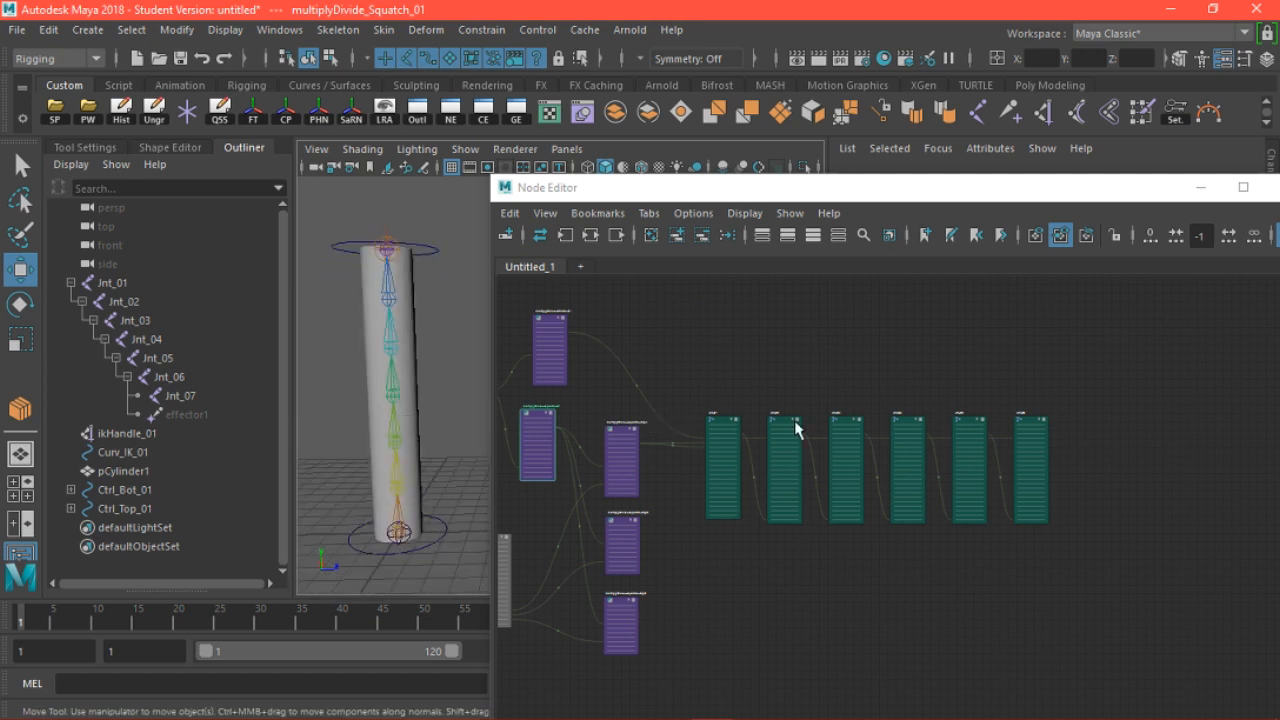
Arrange the joint nodes in three stacked pairs beside the Exp nodes: Jnt_01 and Jnt_02, Jnt_03 and Jnt_04, Jnt_05 and Jnt_06
mouse_move(722, 422)
mouse_down()
mouse_move(707, 378)
mouse_move(709, 410)
mouse_up()
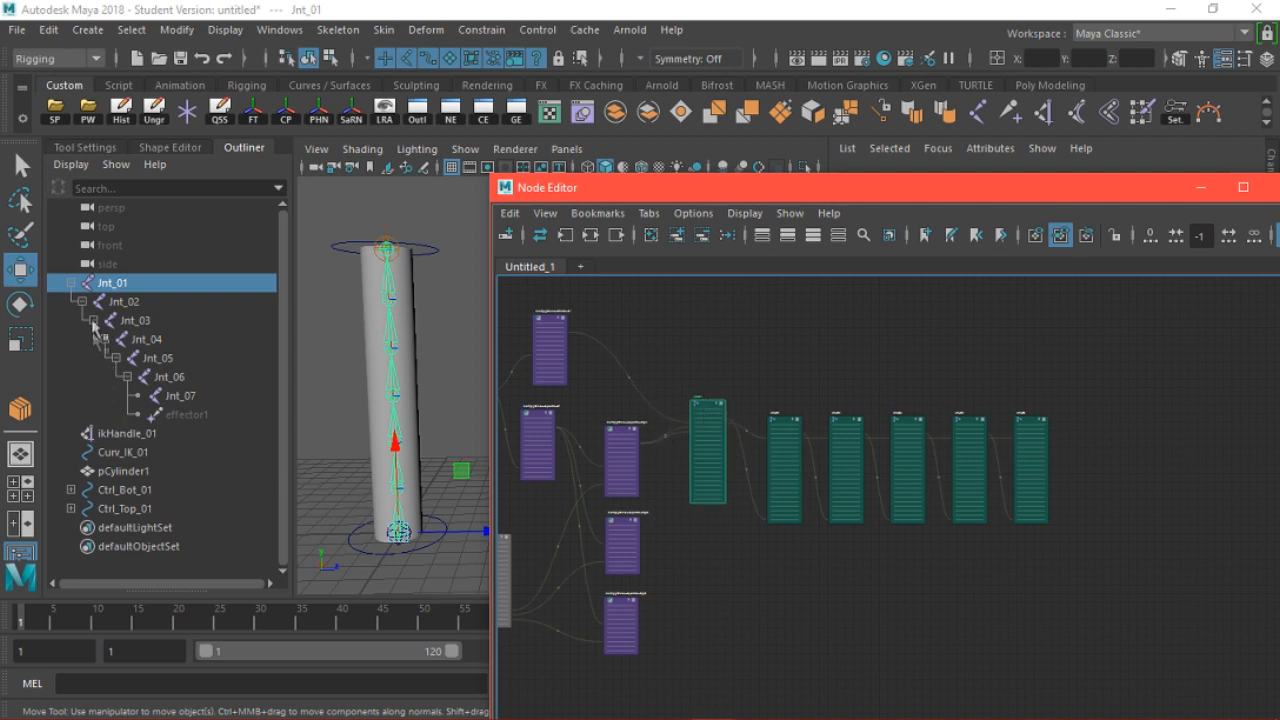
click(126, 302)
drag(794, 426, 915, 459)
click(853, 424)
drag(909, 443, 777, 543)
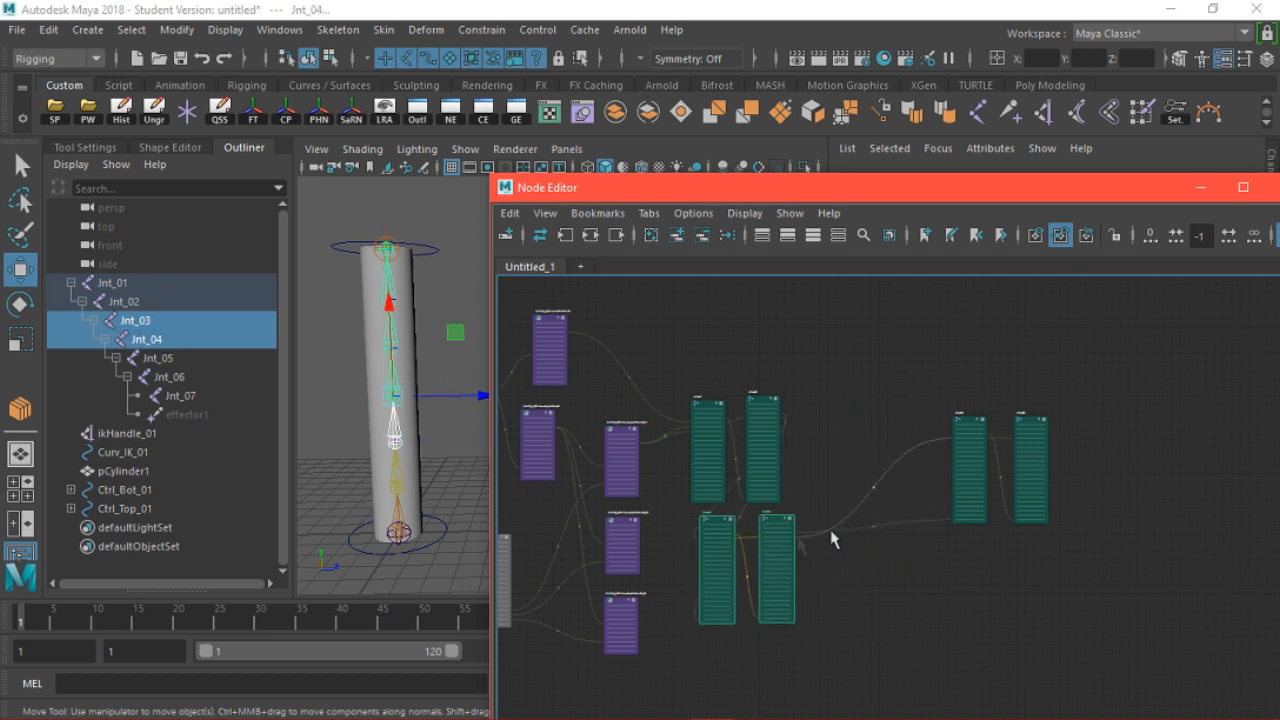
drag(926, 397, 1070, 470)
drag(972, 437, 727, 642)
scroll(760, 483, up, 3)
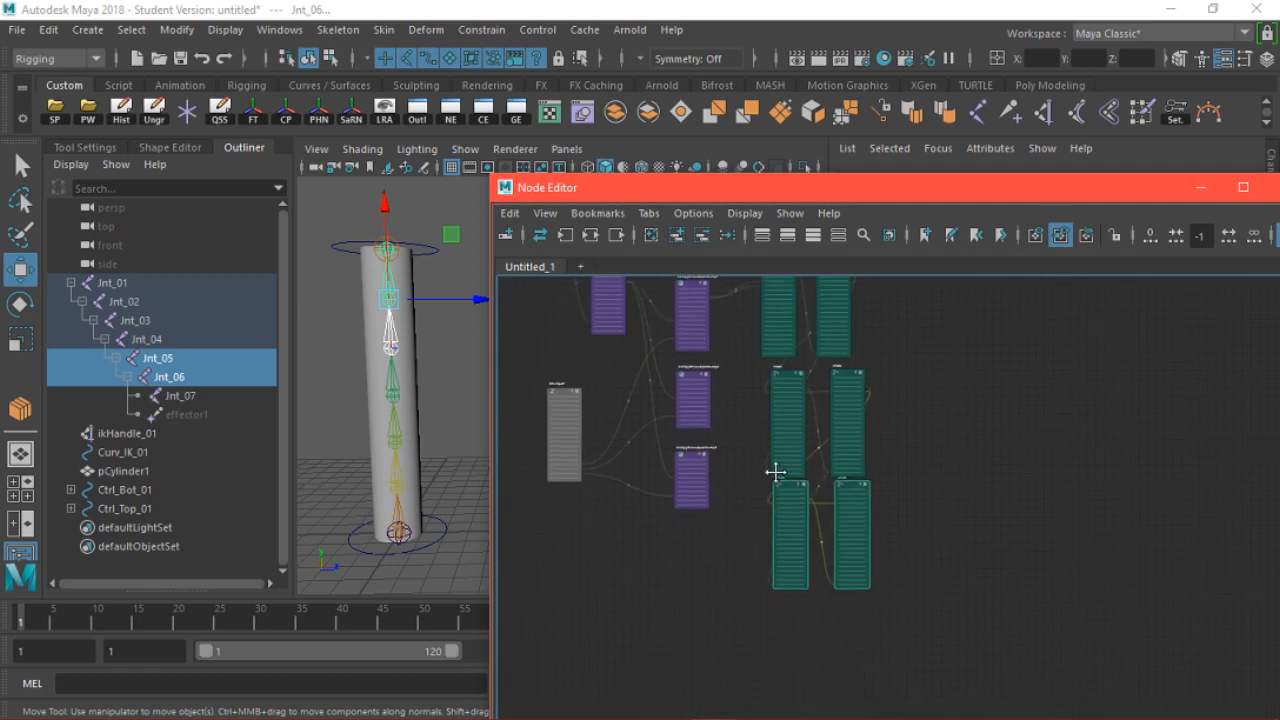
Move multiplyDivide_Squatch_ExpC down beside Jnt_05 and connect its Output X to Scale Y and Scale Z of Jnt_05
drag(686, 418, 680, 510)
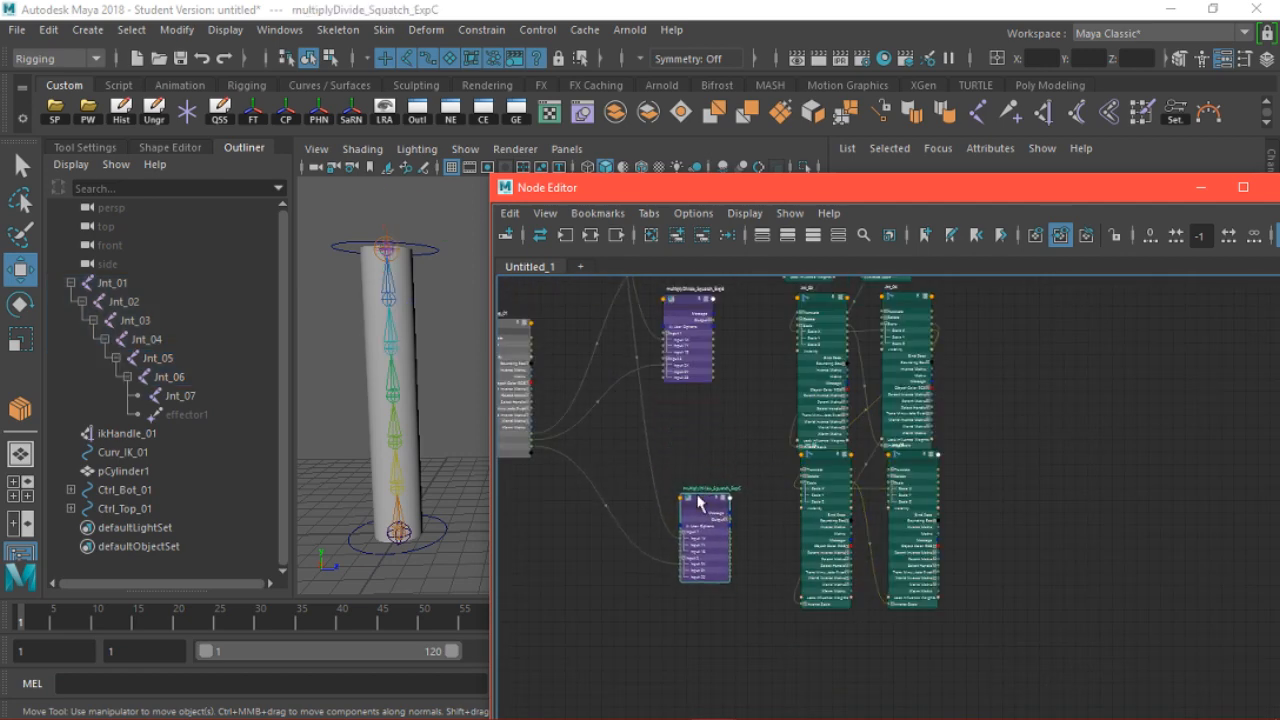
scroll(665, 530, up, 3)
click(693, 532)
drag(701, 545, 845, 485)
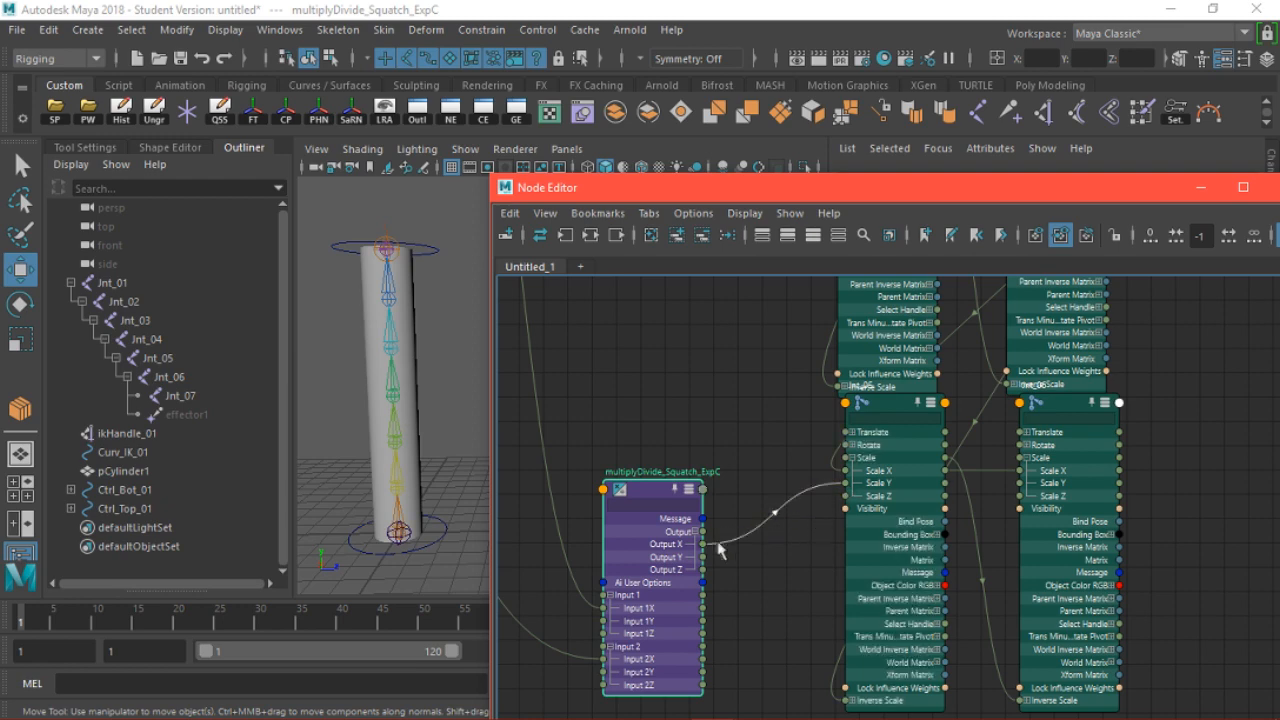
drag(703, 544, 843, 505)
Connect Scale Y and Scale Z of Jnt_05 to Scale Y and Scale Z of Jnt_06
alt+middle_drag(808, 578, 651, 603)
alt+right_drag(890, 528, 845, 546)
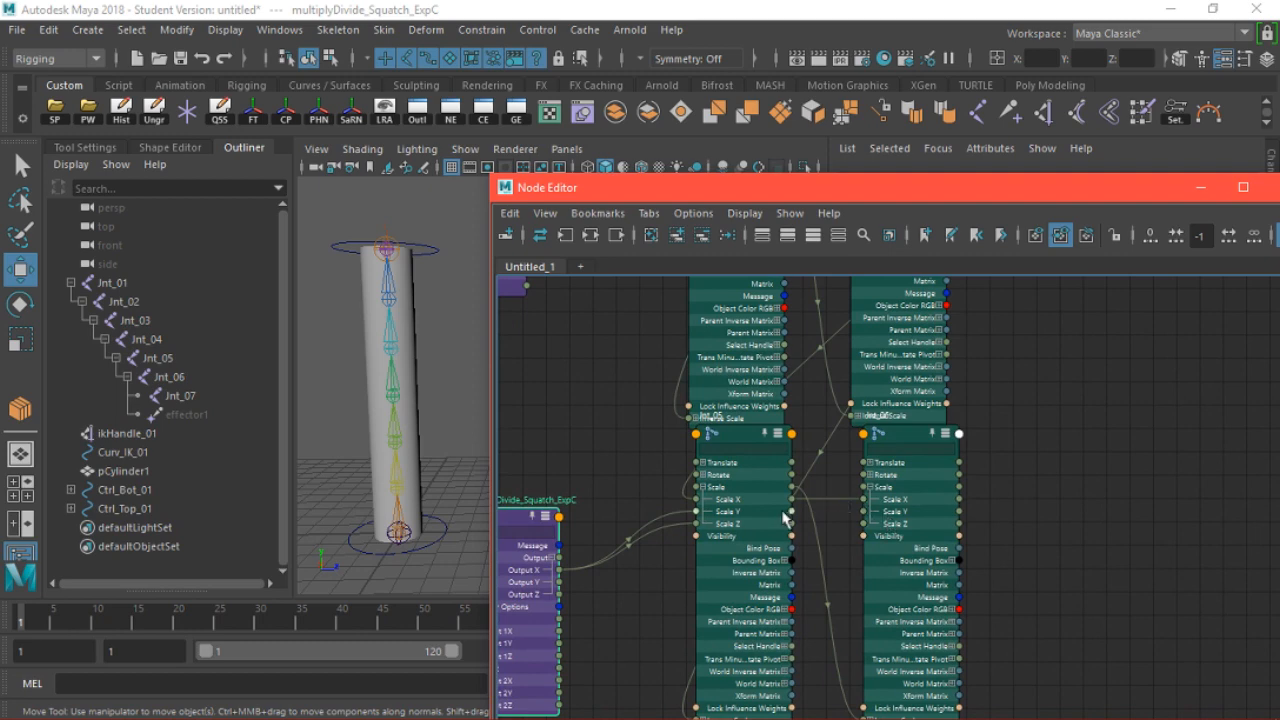
drag(794, 512, 862, 524)
Move the Jnt_05 and Jnt_06 nodes down together, leaving a gap below the Jnt_03 and Jnt_04 nodes
alt+middle_drag(795, 515, 811, 603)
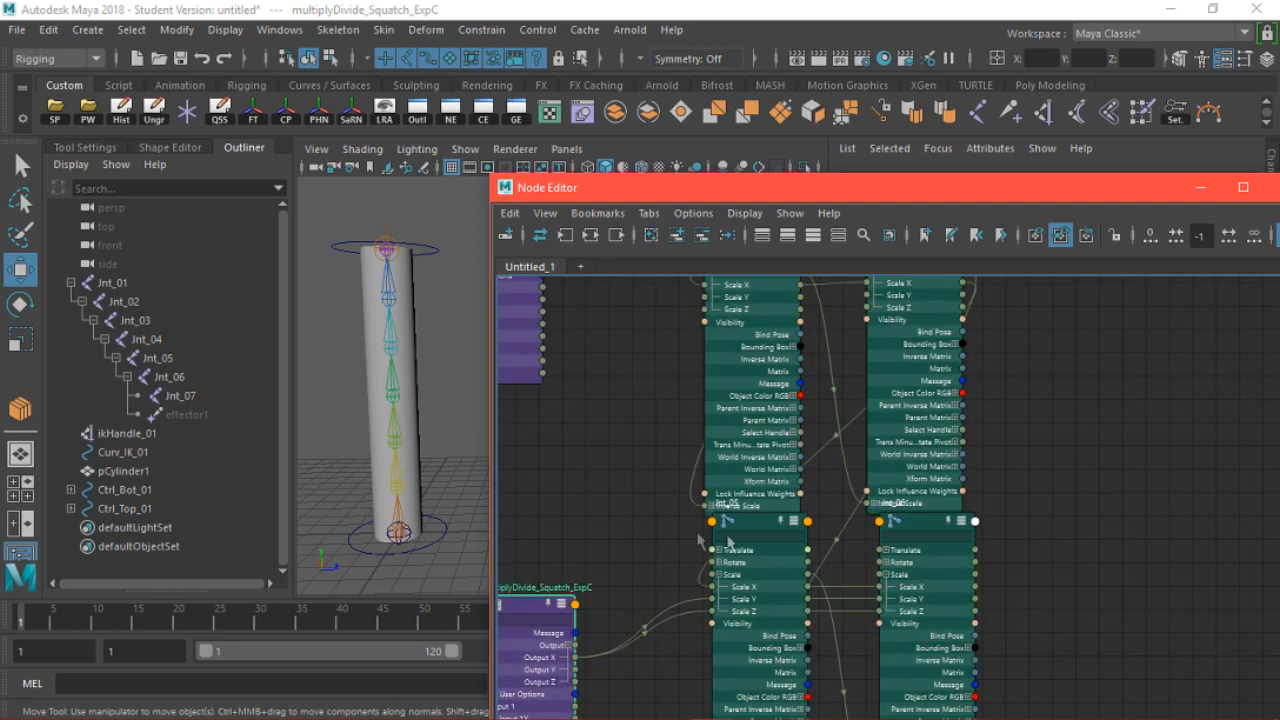
drag(767, 563, 937, 582)
scroll(937, 582, down, 3)
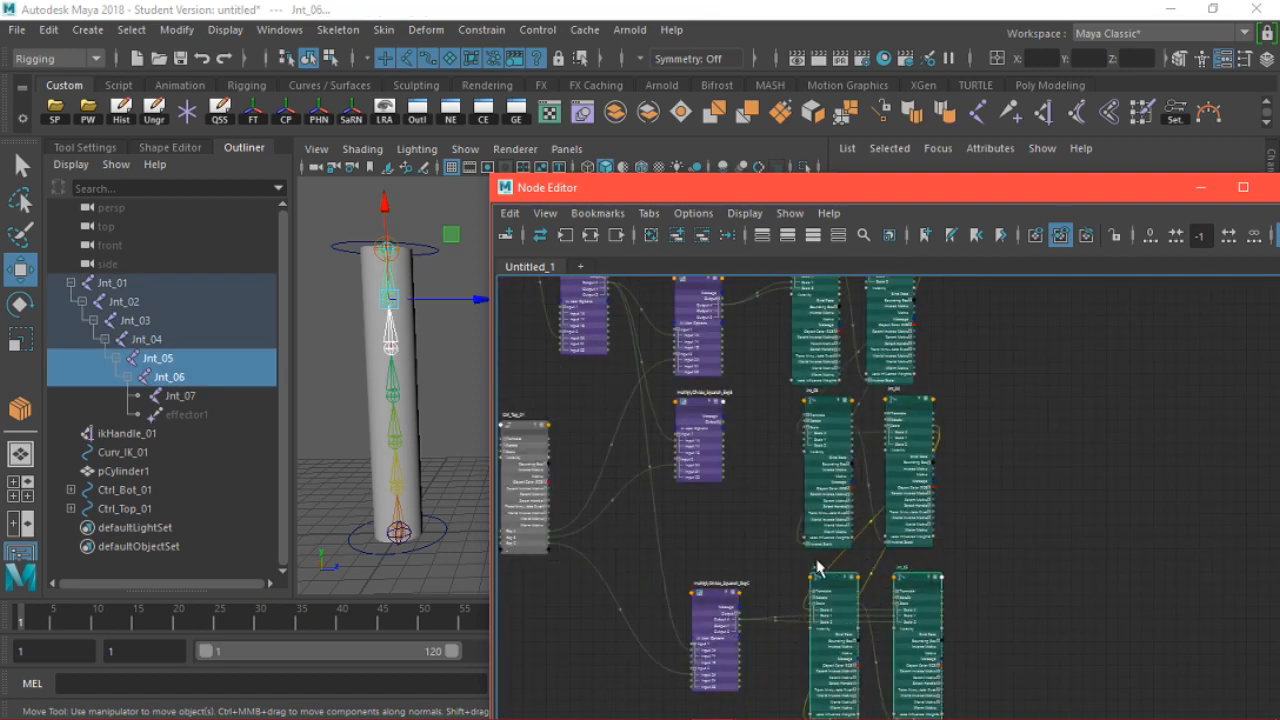
alt+middle_drag(817, 568, 777, 646)
Connect Output X of multiplyDivide_Squatch_ExpB to Jnt_03's Scale Y and Scale Z, and connect those two scale channels to the same ones on Jnt_04
drag(657, 480, 669, 510)
scroll(718, 571, up, 3)
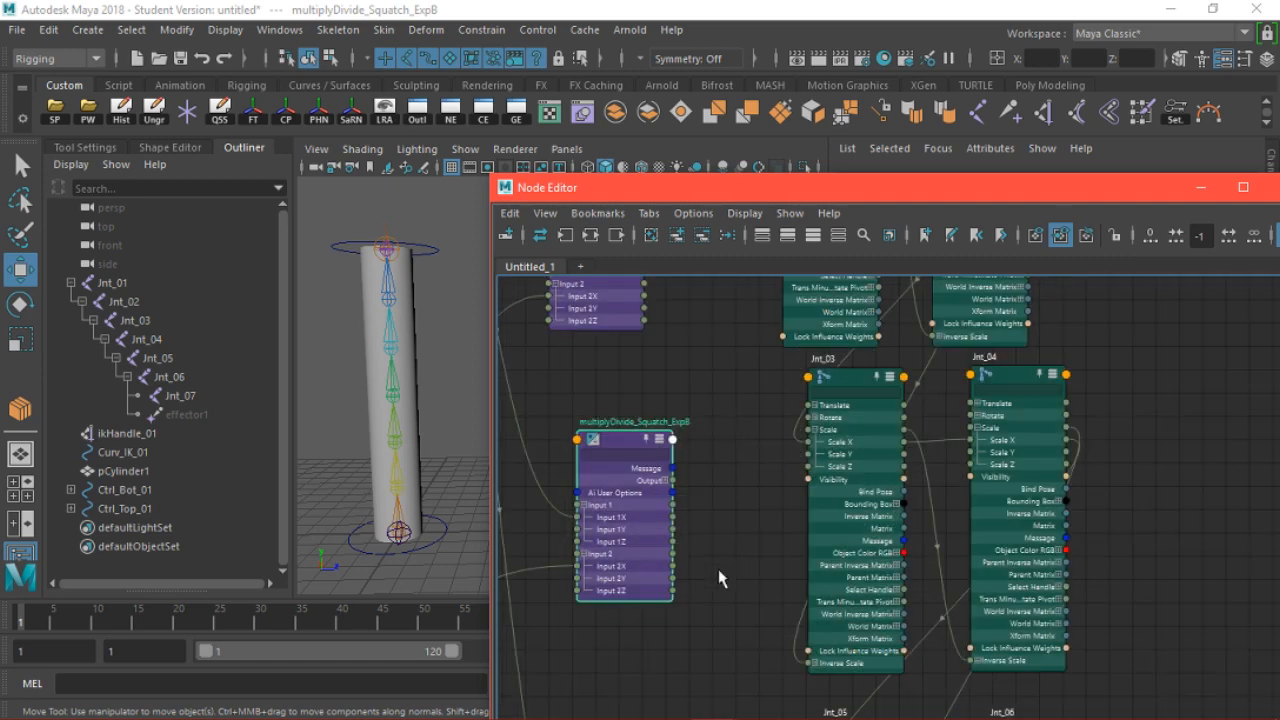
click(665, 481)
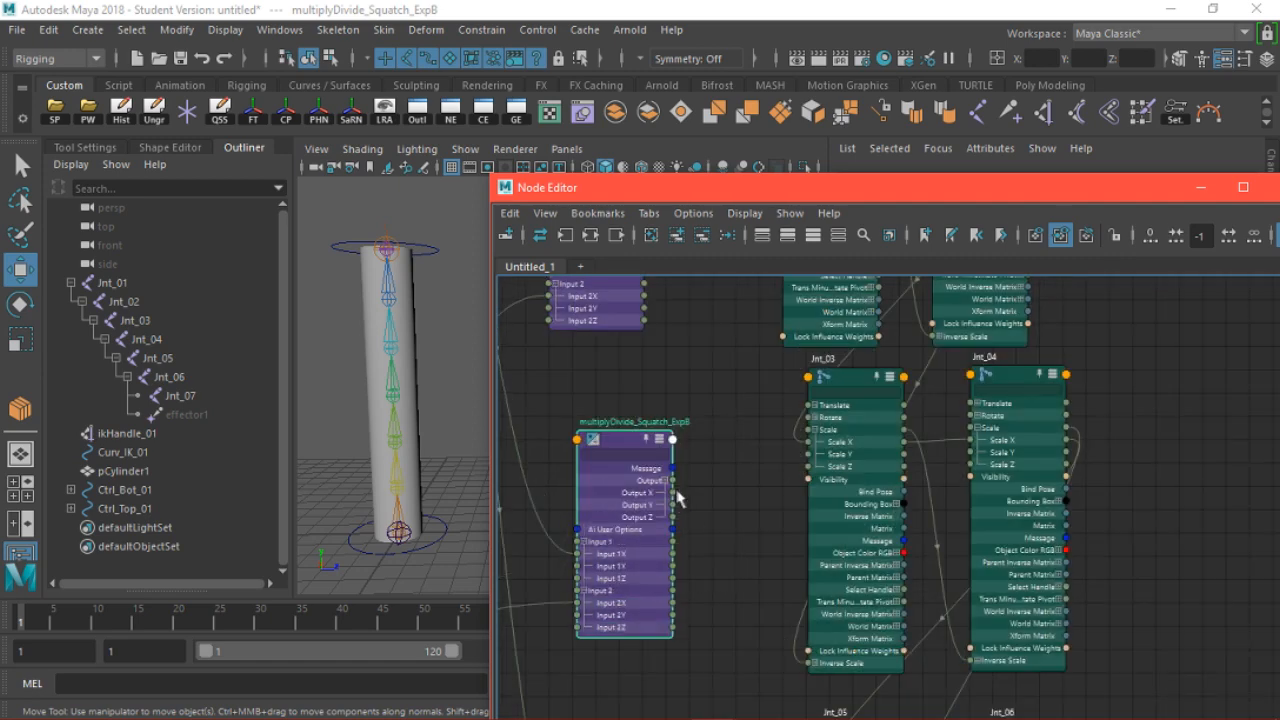
drag(684, 496, 808, 453)
drag(674, 505, 808, 466)
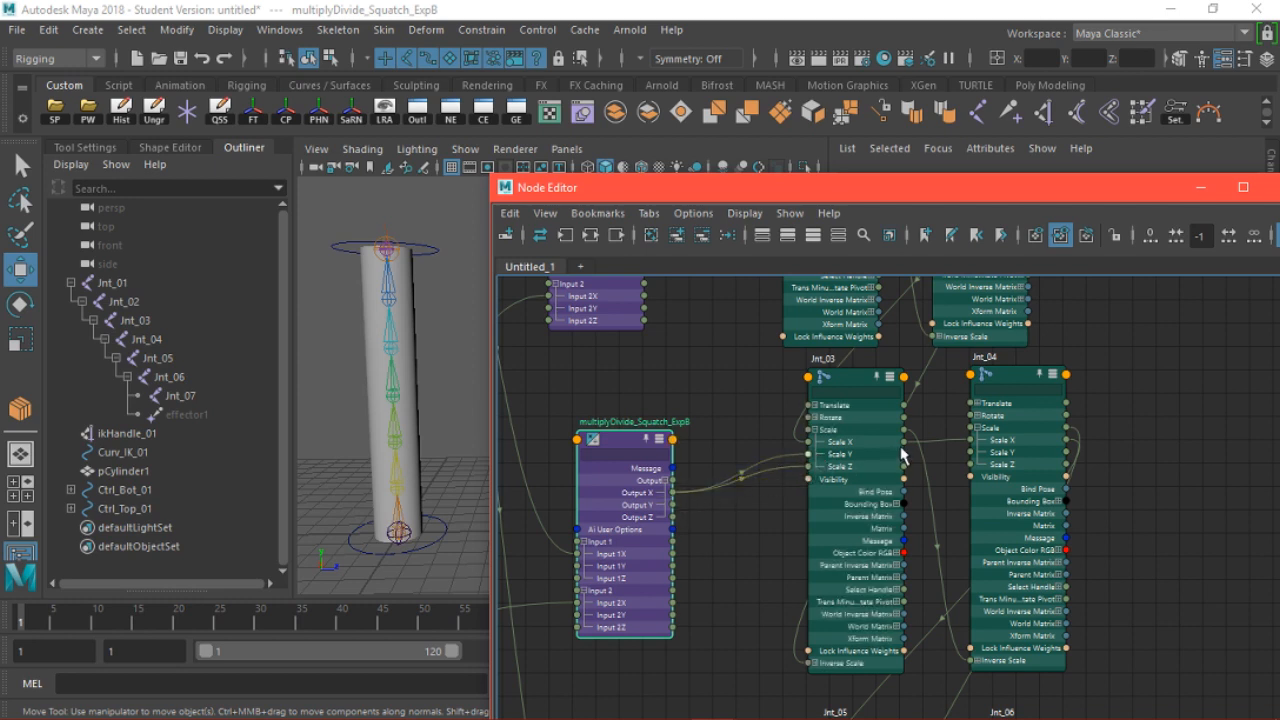
drag(945, 460, 970, 466)
middle_drag(876, 504, 790, 714)
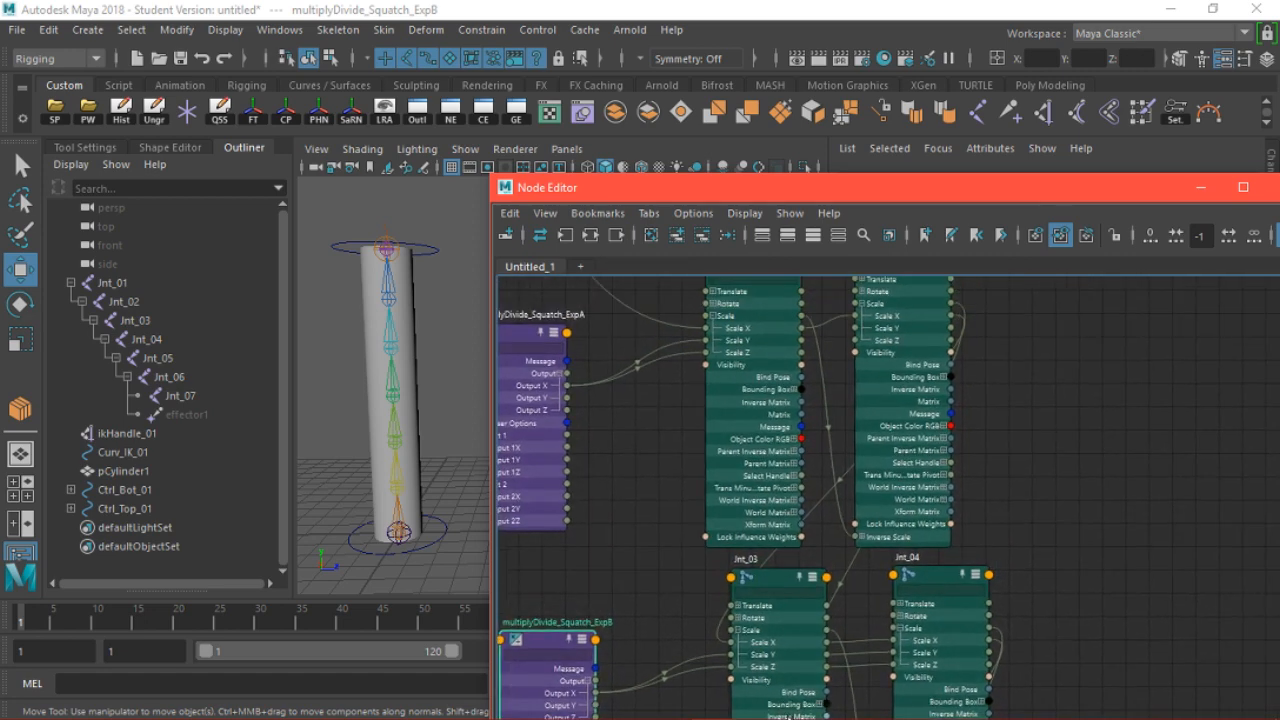
Connect Scale Z of Jnt_01 to Scale Z of Jnt_02 and minimize the Node Editor
drag(802, 341, 857, 341)
click(1199, 188)
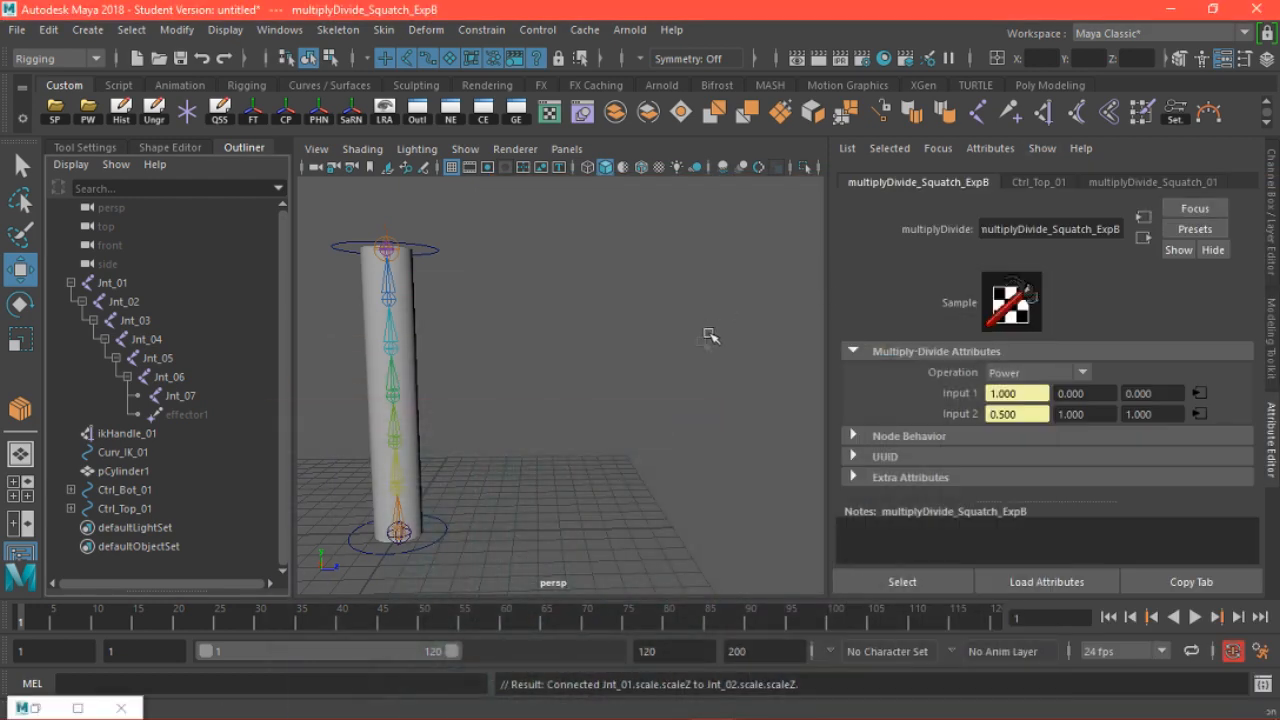
Raise Ctrl_Top_01 far above its rest position to test how the cylinder stretches
click(561, 271)
alt+right_drag(712, 454, 606, 403)
alt+drag(606, 402, 581, 424)
alt+right_drag(581, 424, 640, 465)
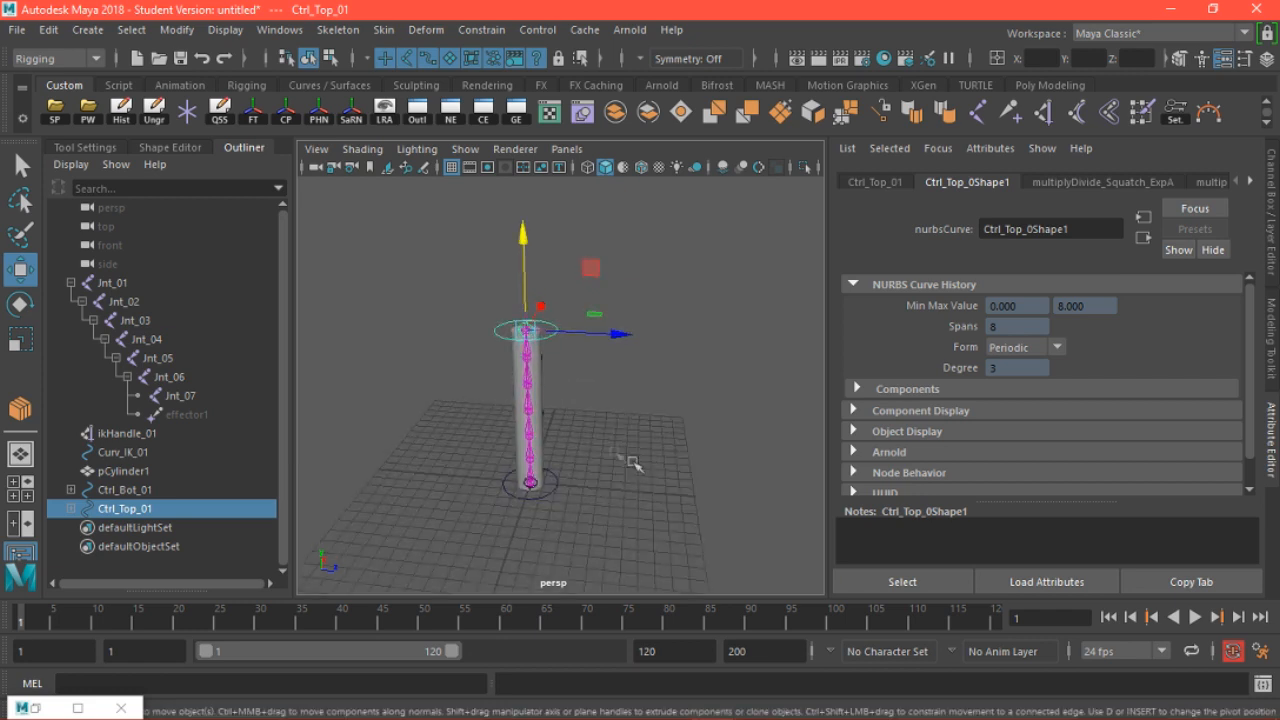
drag(520, 245, 490, 3)
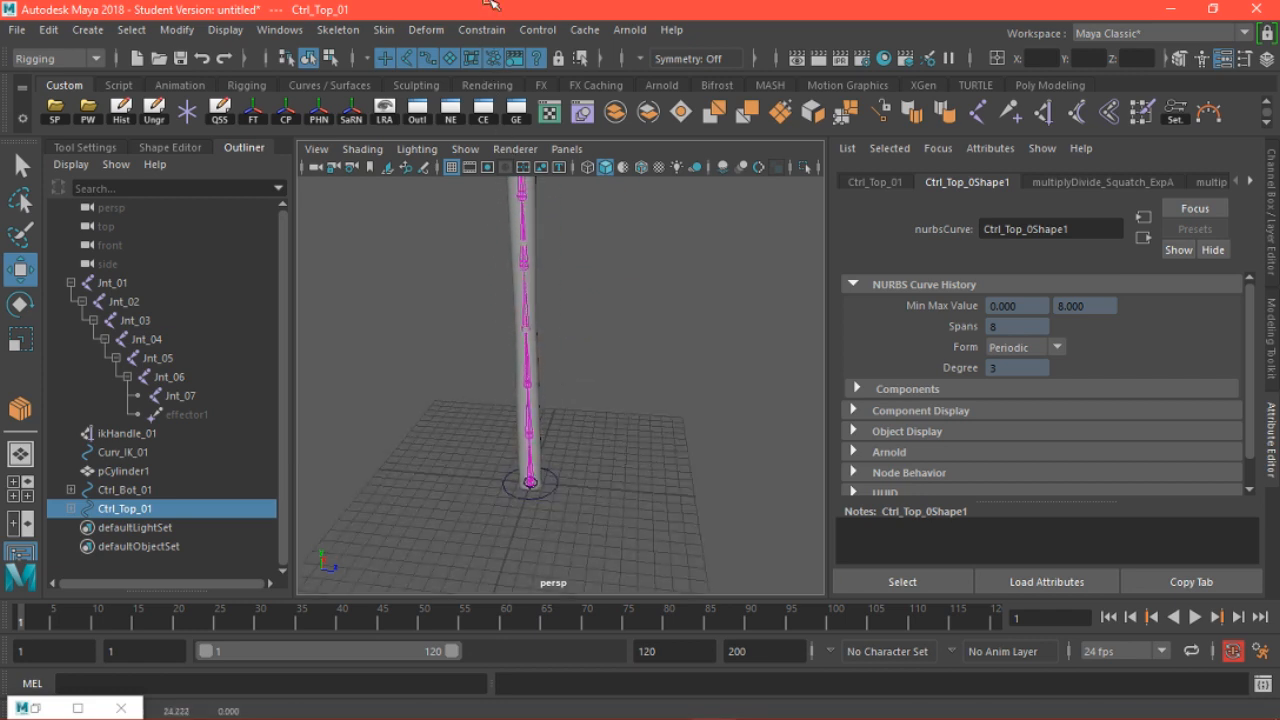
alt+drag(528, 349, 569, 325)
key(a)
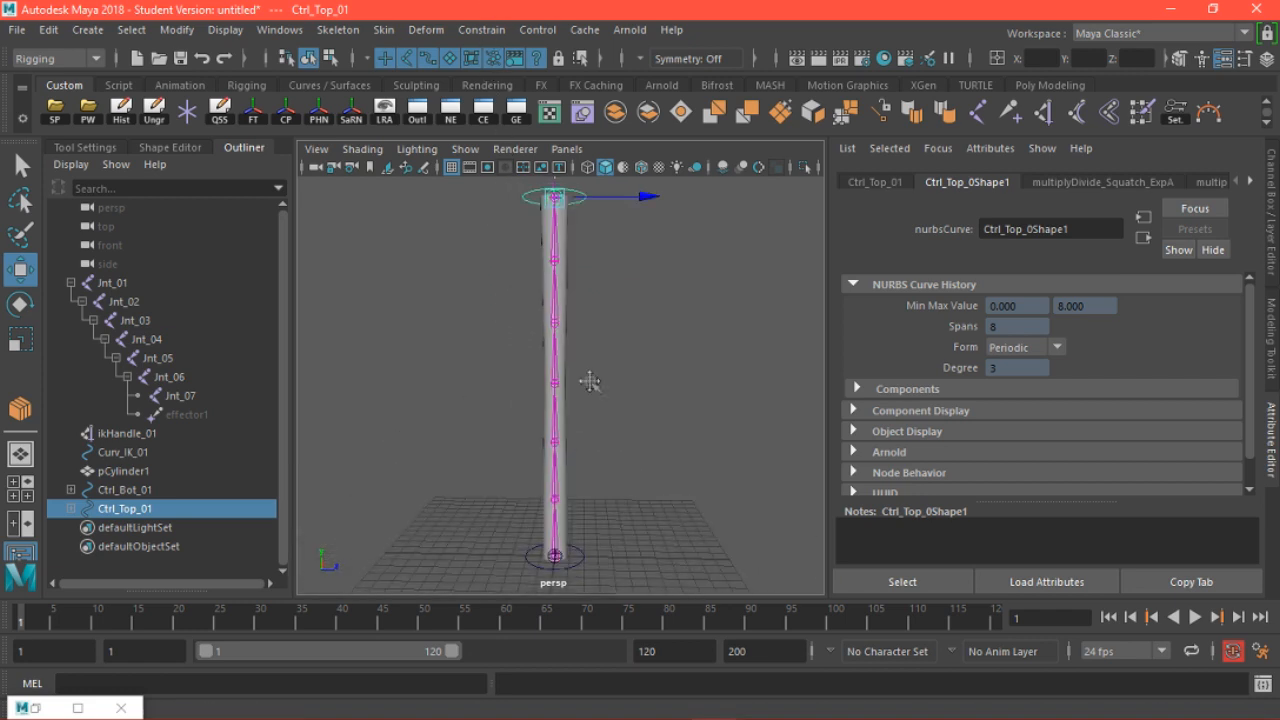
alt+drag(511, 344, 514, 383)
Turn on wireframe on shaded in the perspective view, with Ctrl_Top_01 selected again
click(557, 351)
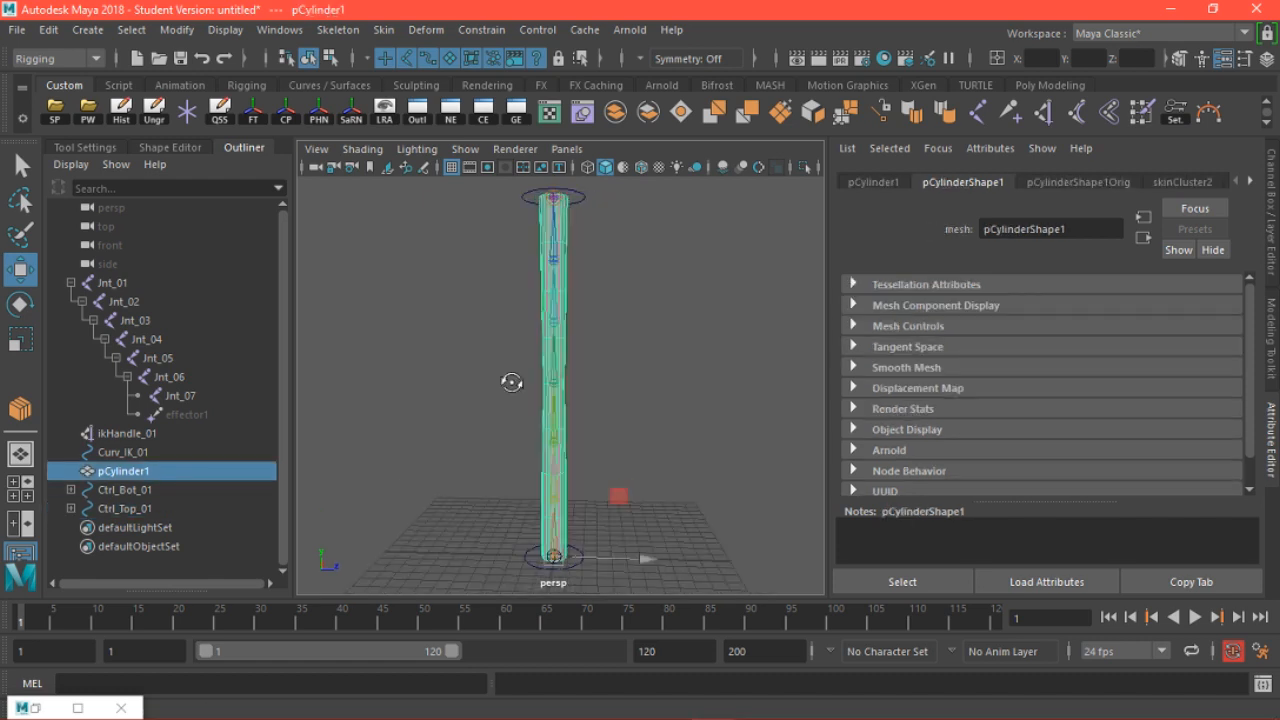
click(580, 197)
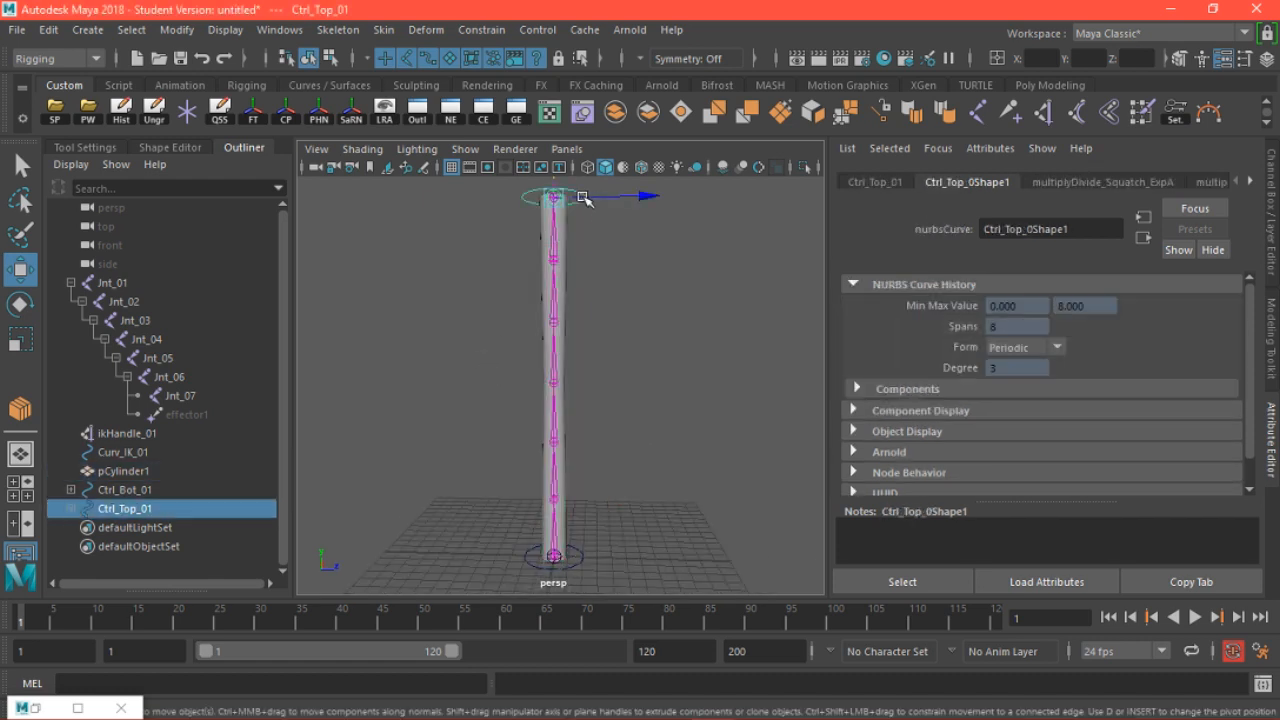
scroll(629, 320, up, 3)
scroll(580, 311, down, 2)
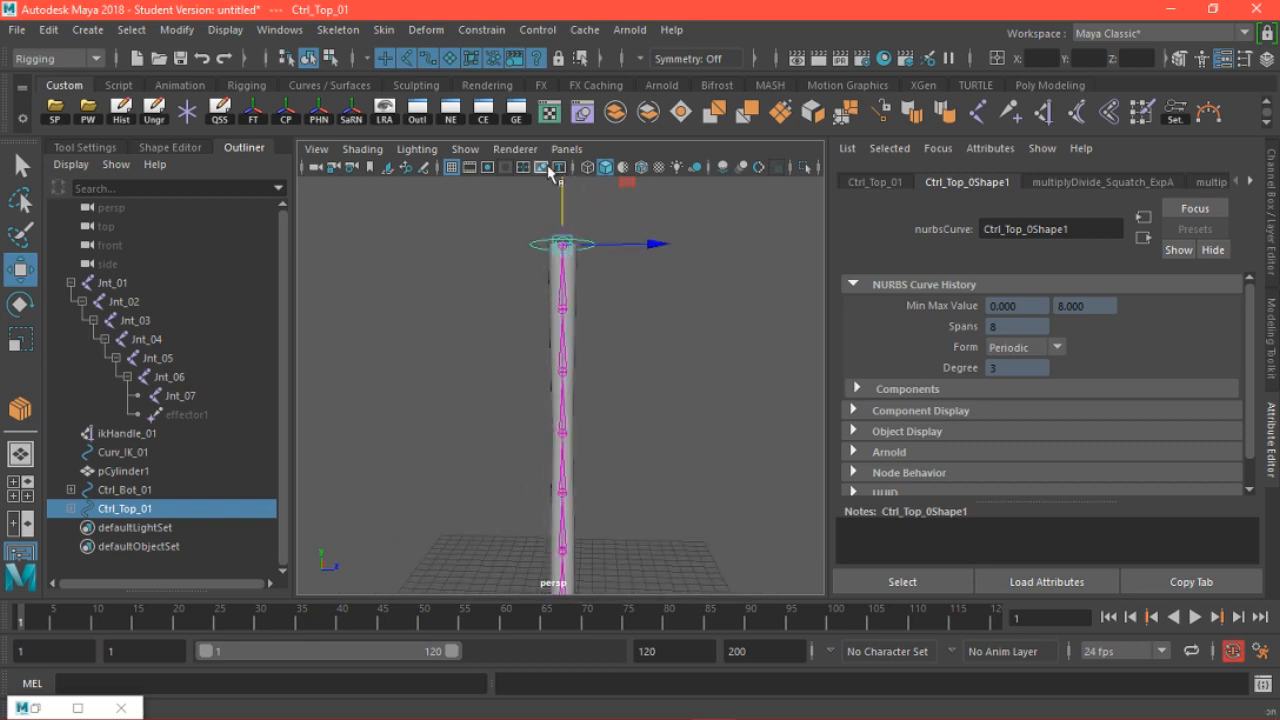
click(641, 166)
scroll(651, 451, up, 5)
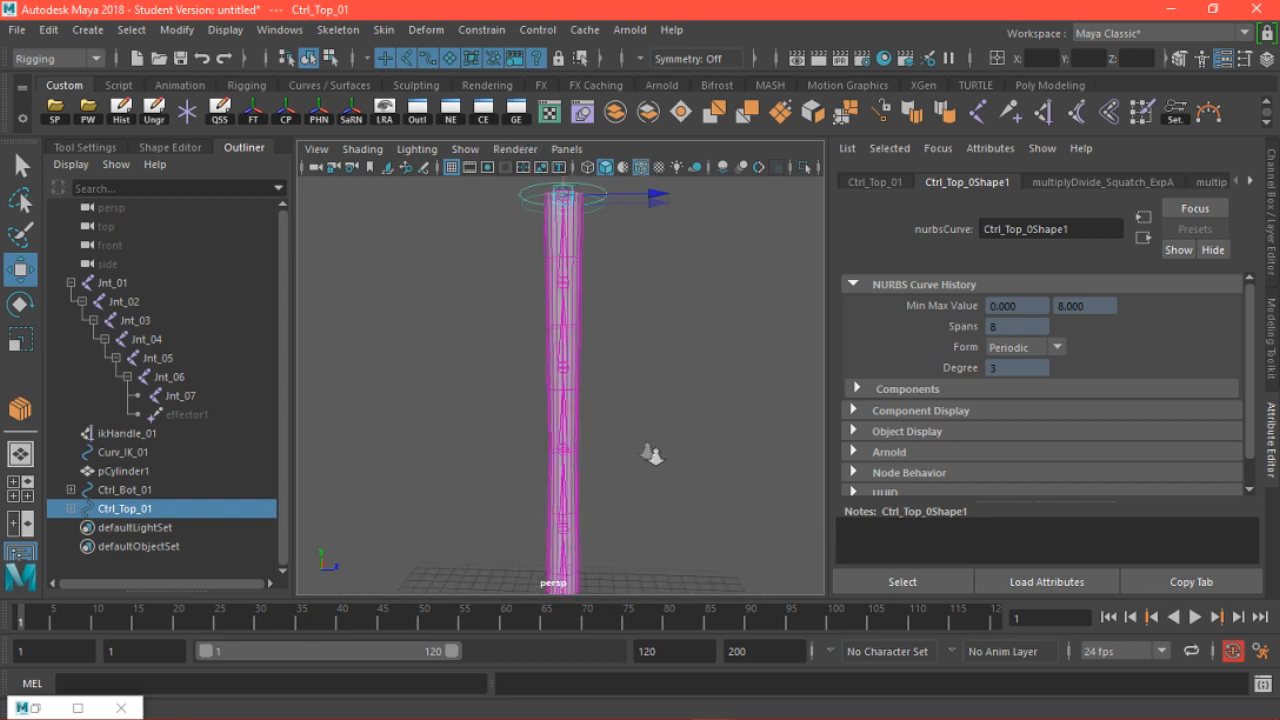
scroll(656, 376, down, 4)
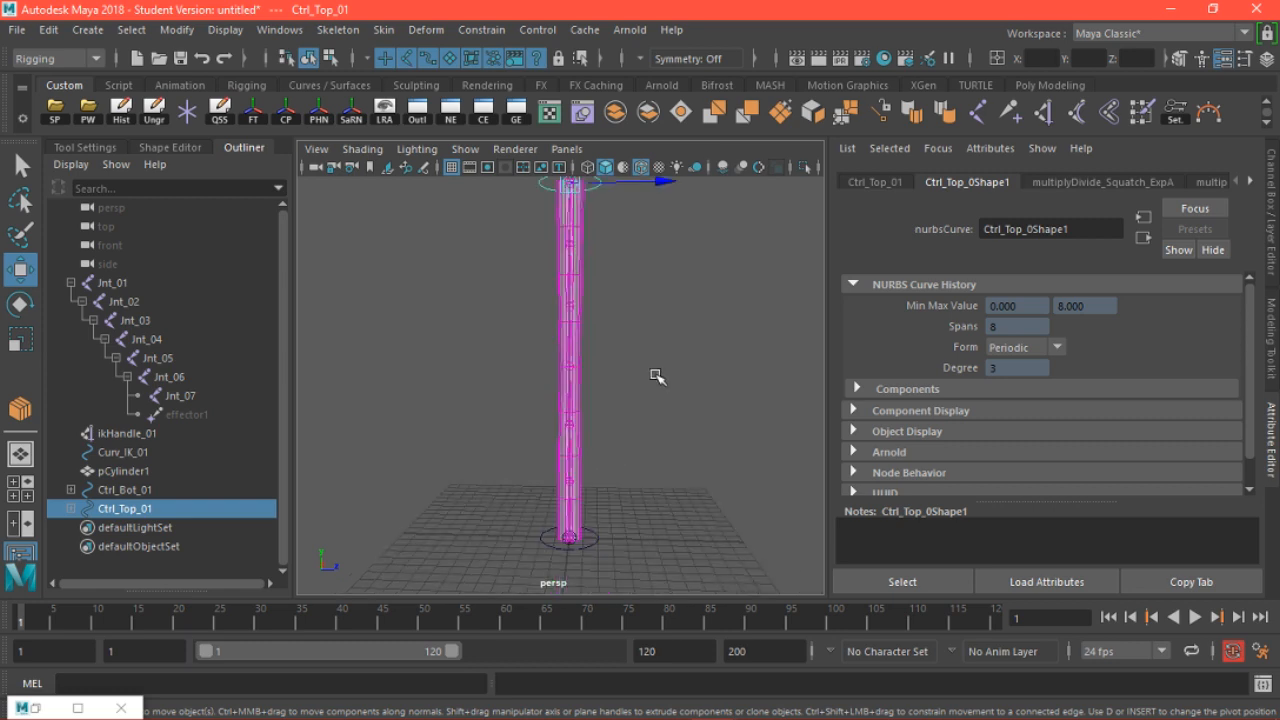
alt+middle_drag(607, 345, 610, 394)
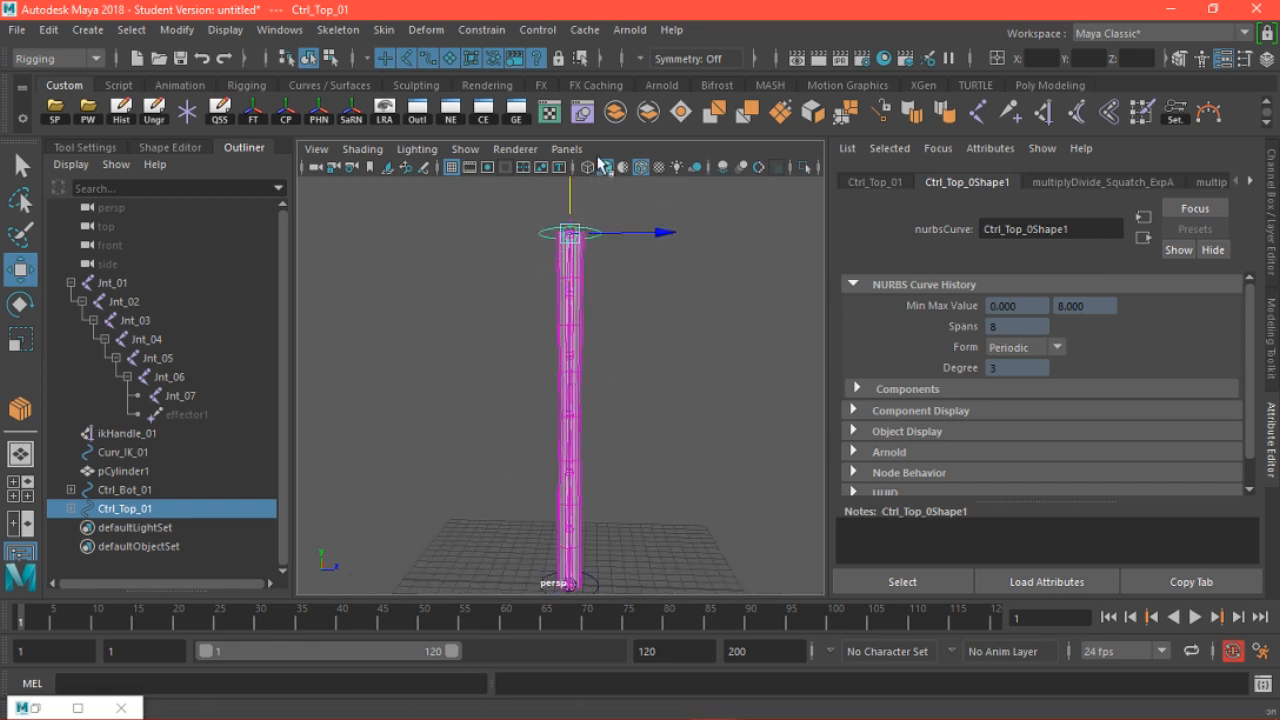
Lower Ctrl_Top_01 to a Translate Y of about -7.772 to test the cylinder's squash
drag(566, 200, 568, 498)
alt+middle_drag(648, 470, 682, 307)
alt+right_drag(611, 482, 749, 563)
alt+drag(722, 480, 649, 506)
alt+right_drag(649, 506, 670, 510)
alt+drag(541, 414, 578, 406)
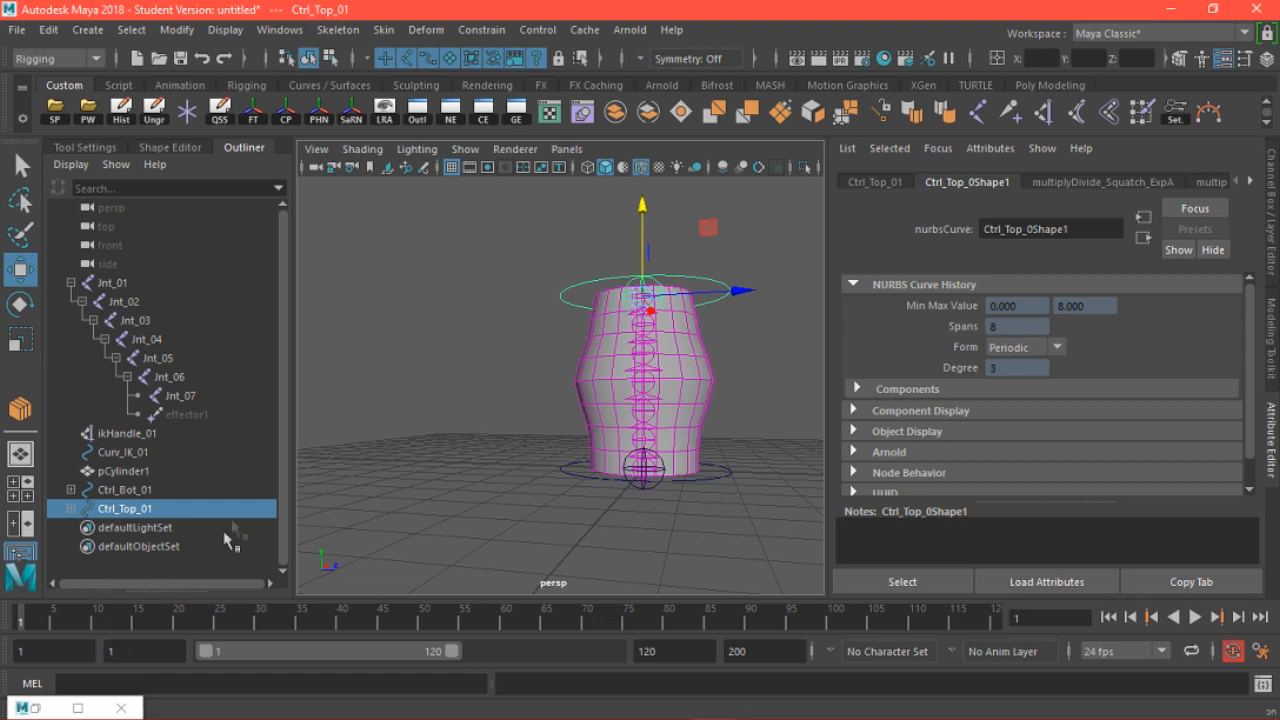
Show the channel values of Ctrl_Top_01, including its SquatchExp attributes, beside the squashed cylinder
click(1273, 238)
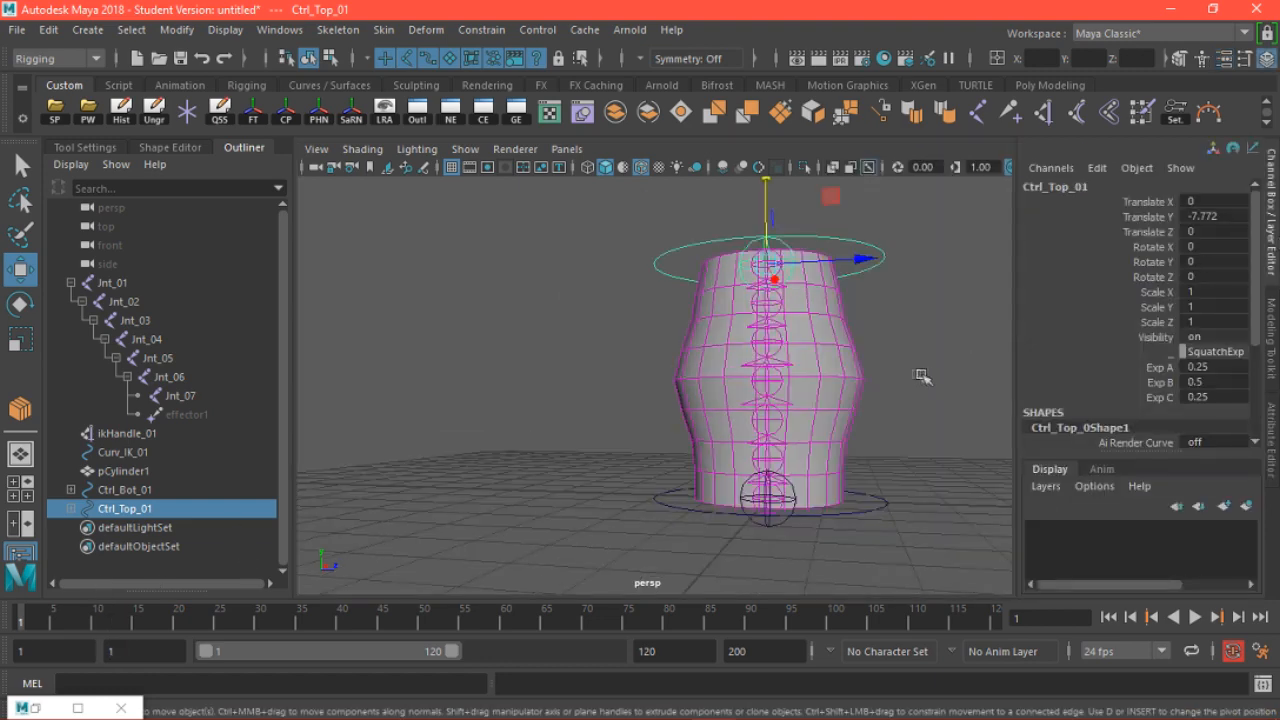
alt+middle_drag(926, 377, 811, 406)
alt+drag(680, 431, 630, 427)
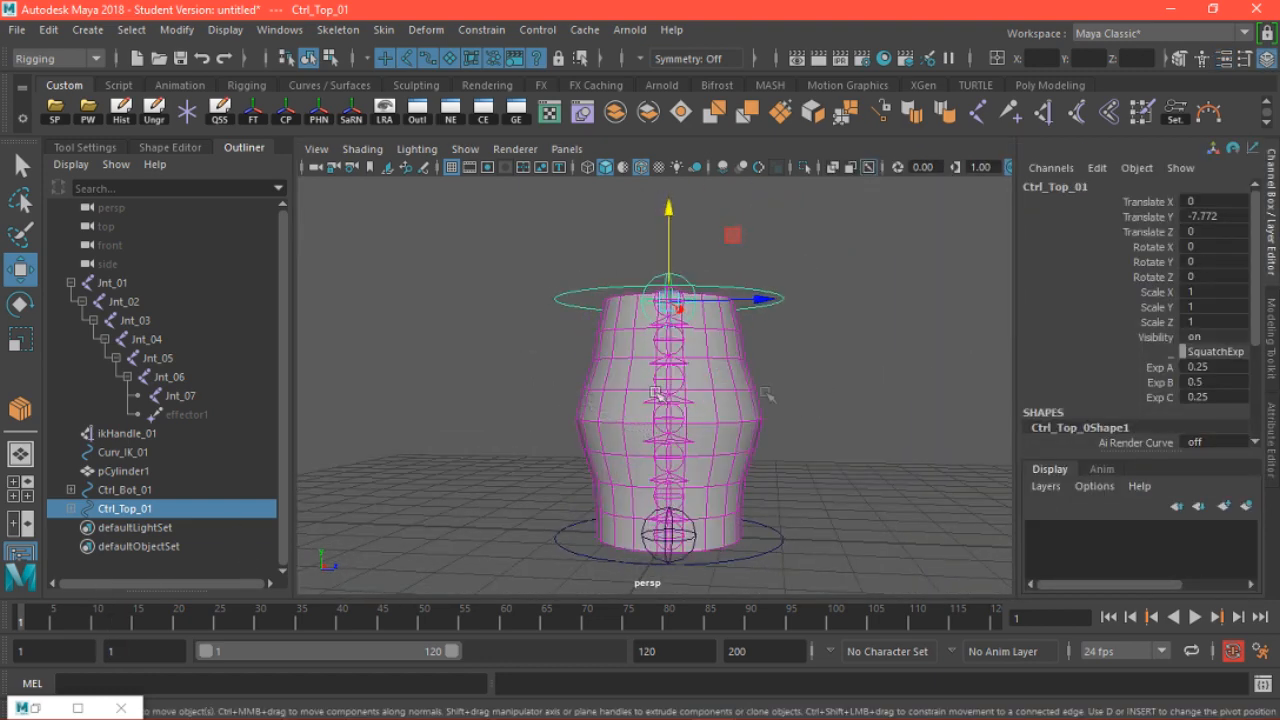
Raise Exp B to 0.67 and Exp C to 0.48 on Ctrl_Top_01 to test the squash profile
click(1160, 382)
middle_drag(834, 437, 847, 434)
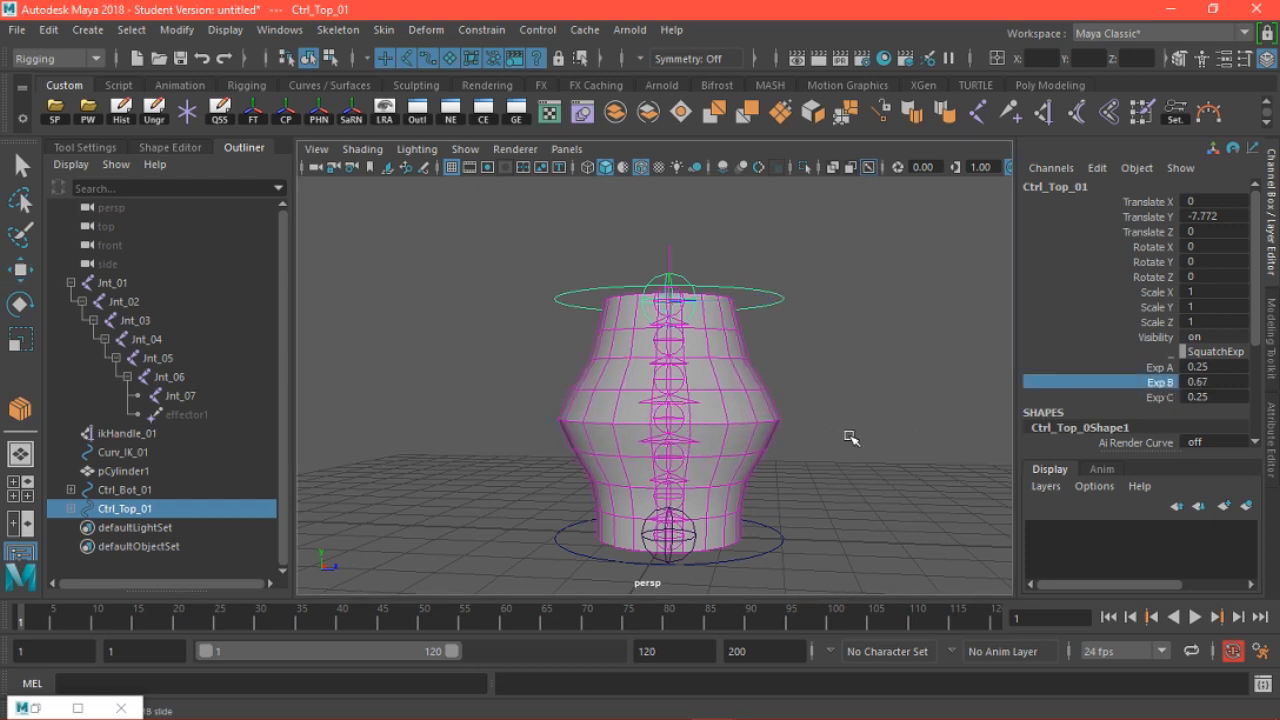
click(1162, 397)
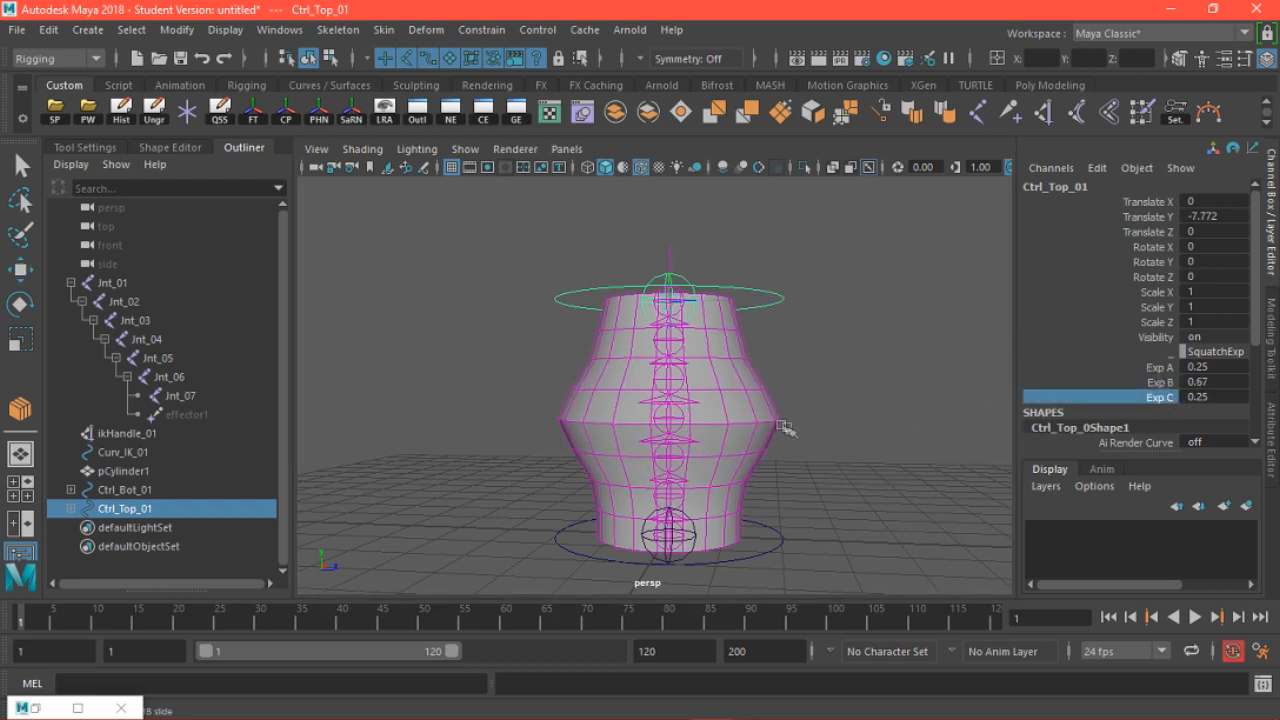
middle_drag(804, 434, 827, 443)
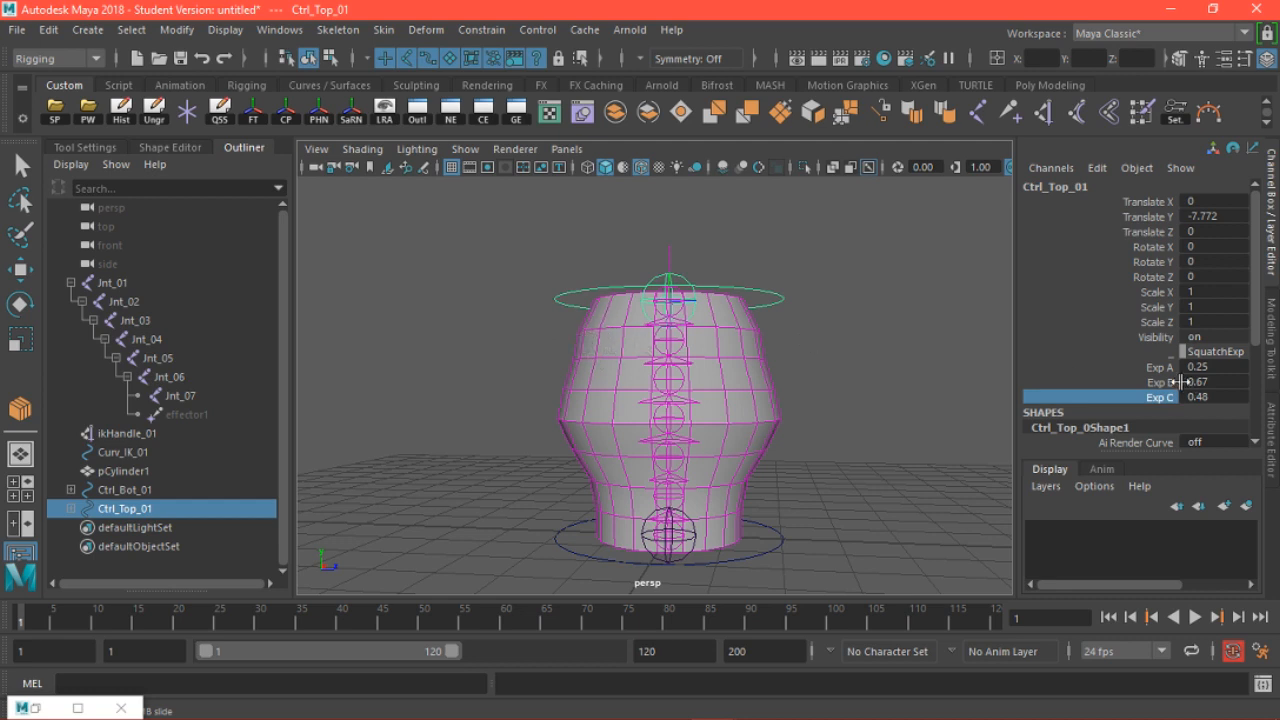
Set Exp C back to 0.25 and Exp B back to 0.5 on Ctrl_Top_01
double_click(1213, 396)
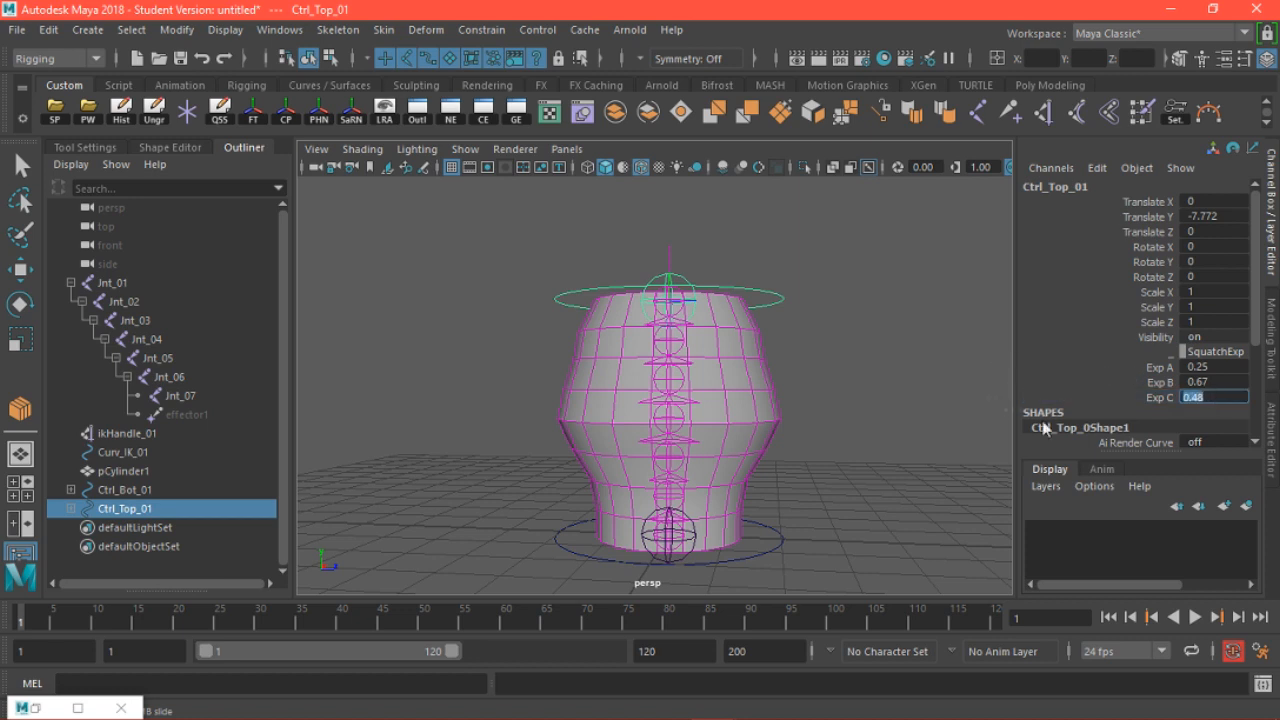
click(1150, 398)
middle_drag(980, 374, 392, 352)
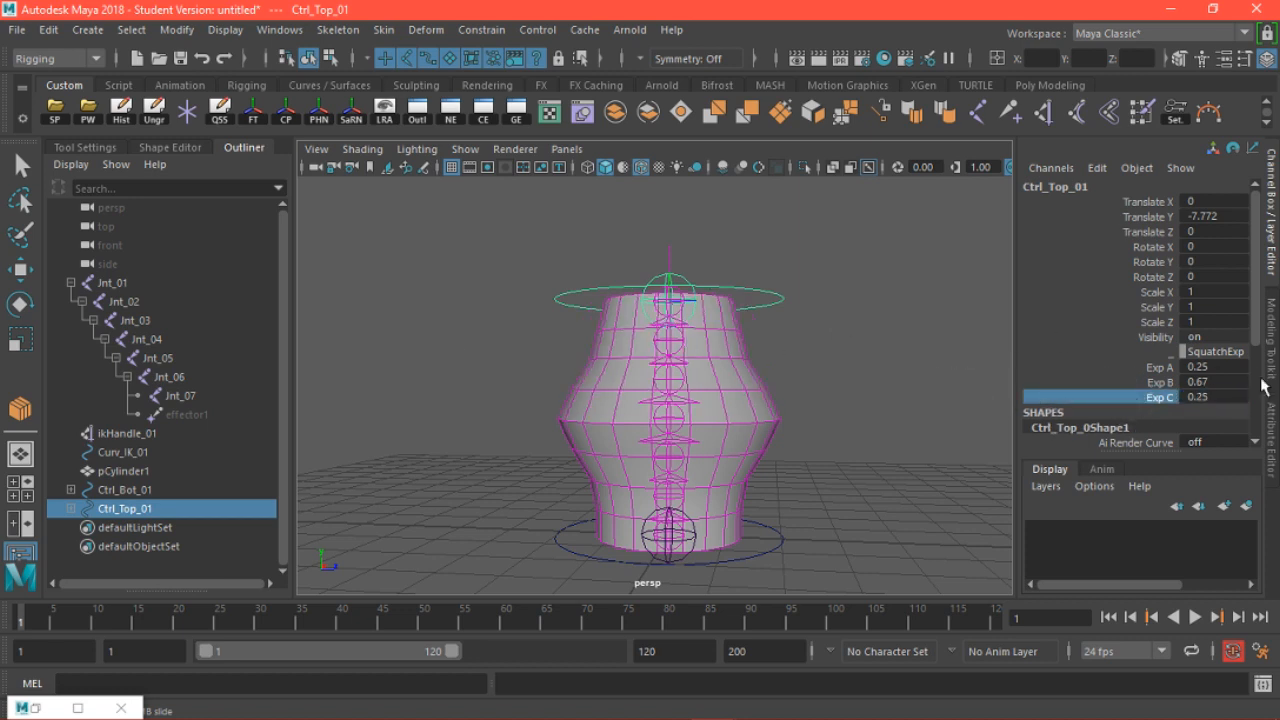
click(1160, 383)
middle_drag(987, 349, 793, 347)
scroll(848, 366, down, 2)
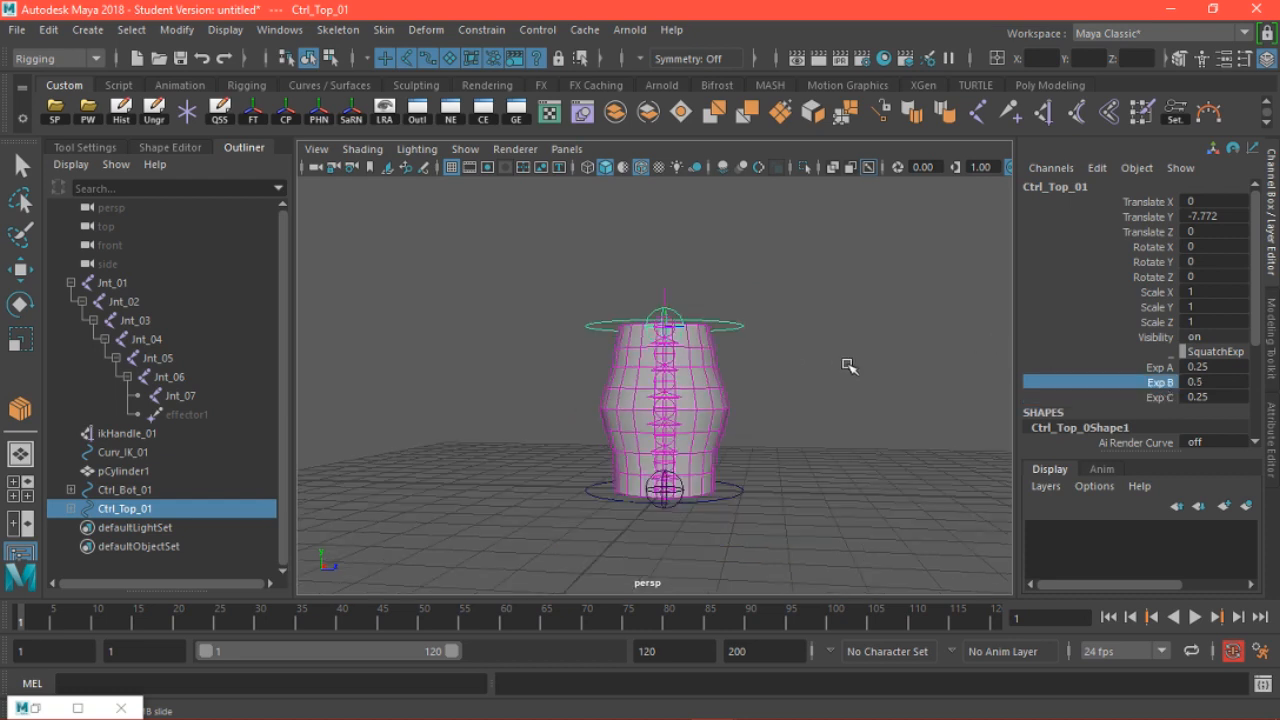
Set the Translate Y of Ctrl_Top_01 to 0
double_click(1215, 217)
text(0)
key(Return)
scroll(737, 357, down, 4)
scroll(714, 532, up, 2)
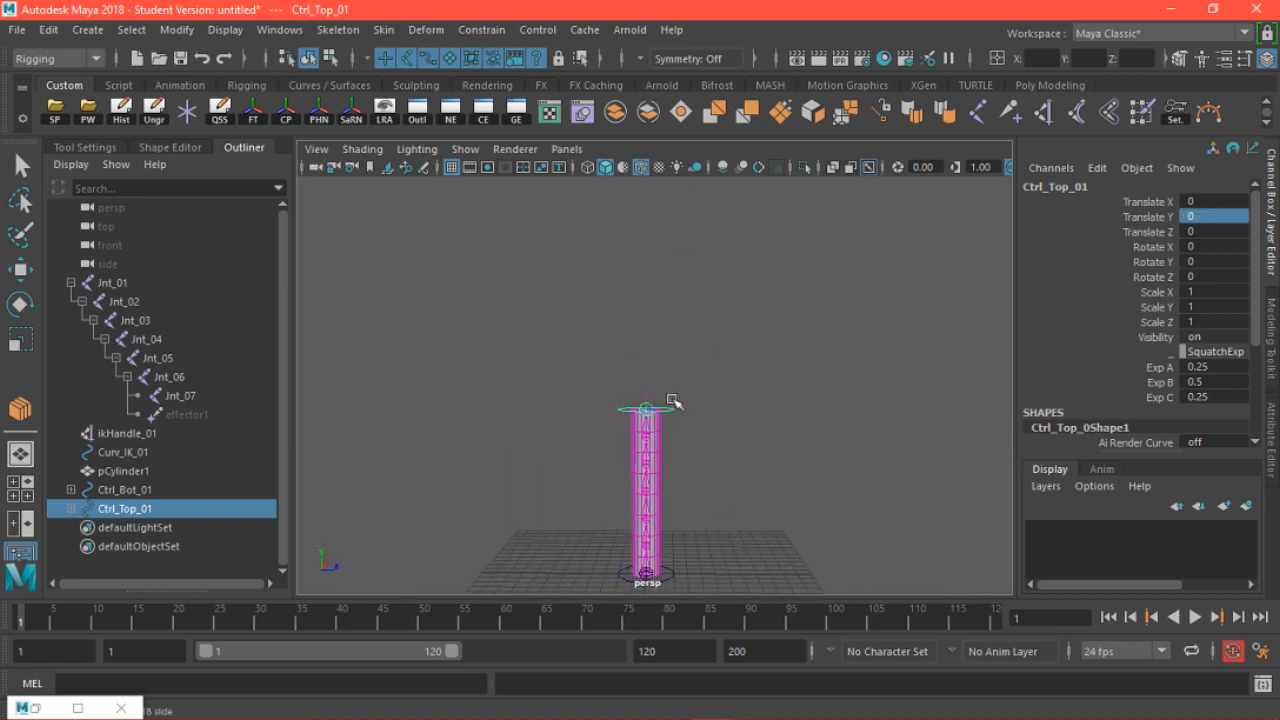
Test squash and stretch by lowering and then raising Ctrl_Top_01, and undo the moves
key(w)
drag(644, 324, 630, 481)
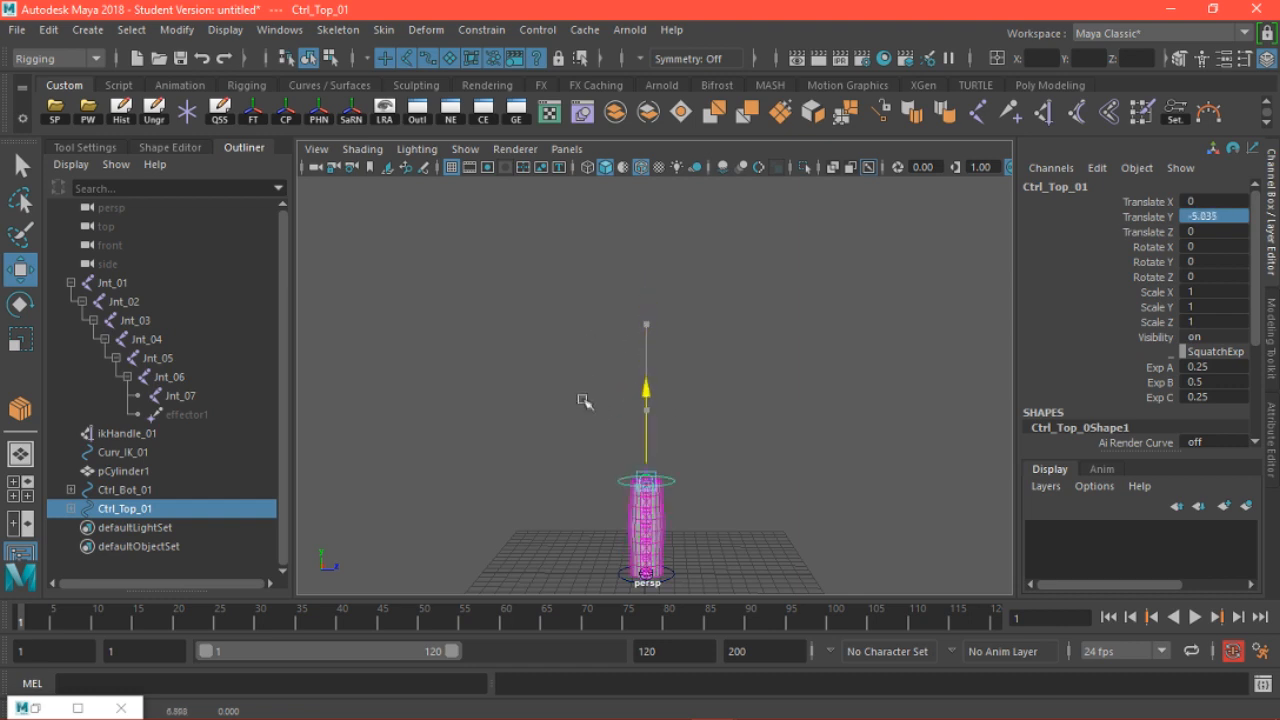
drag(567, 324, 643, 291)
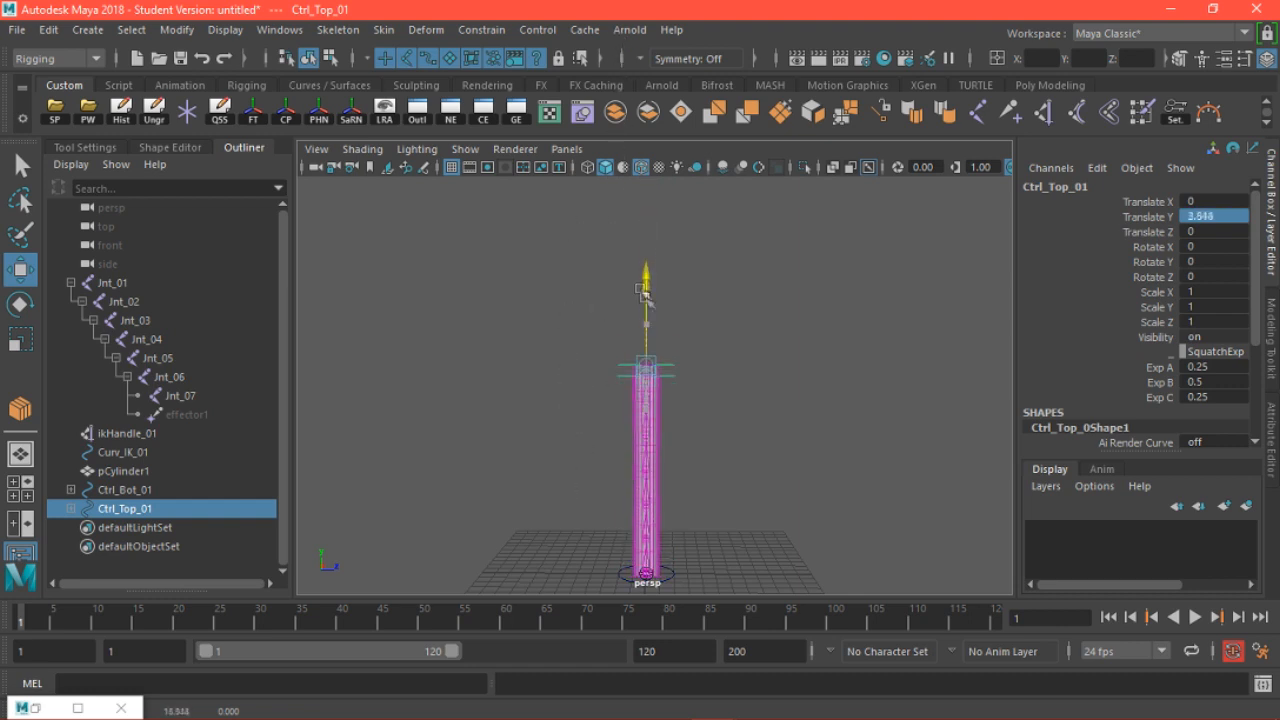
drag(681, 397, 648, 95)
key(ctrl+z)
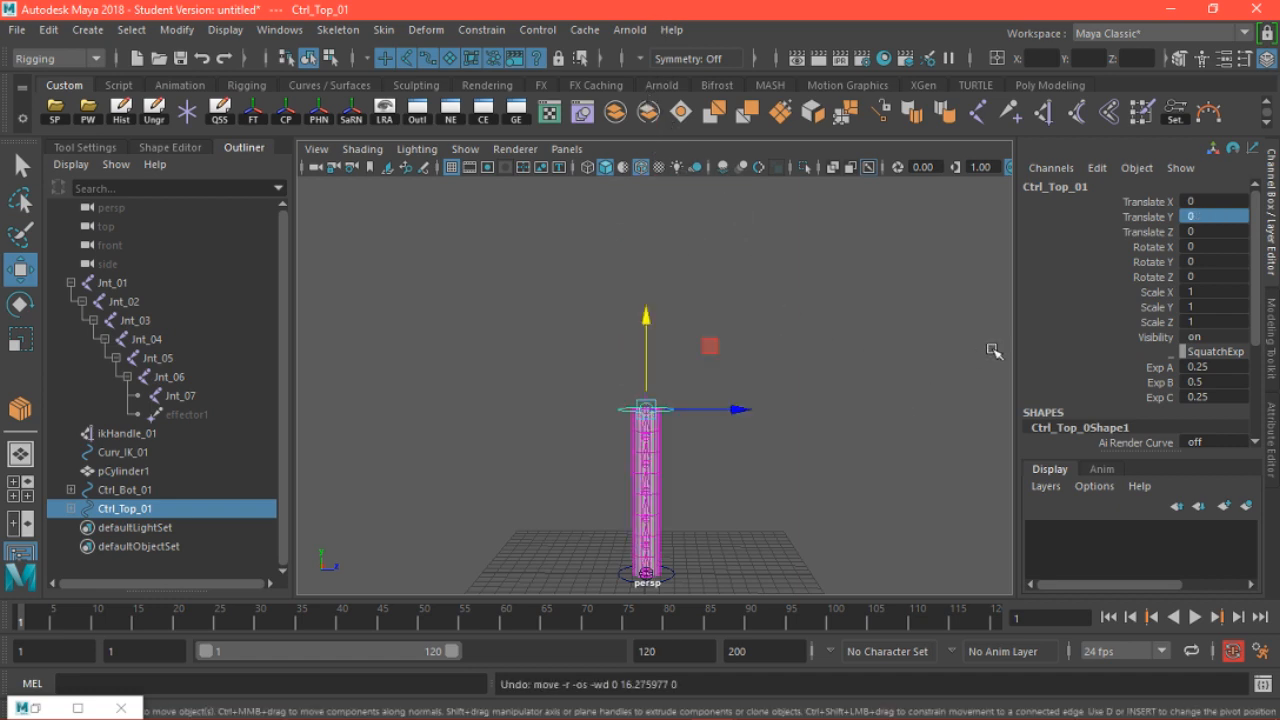
Bring back the Node Editor and enlarge it to the full screen to show the whole rig network
alt+drag(816, 480, 607, 413)
scroll(843, 474, up, 4)
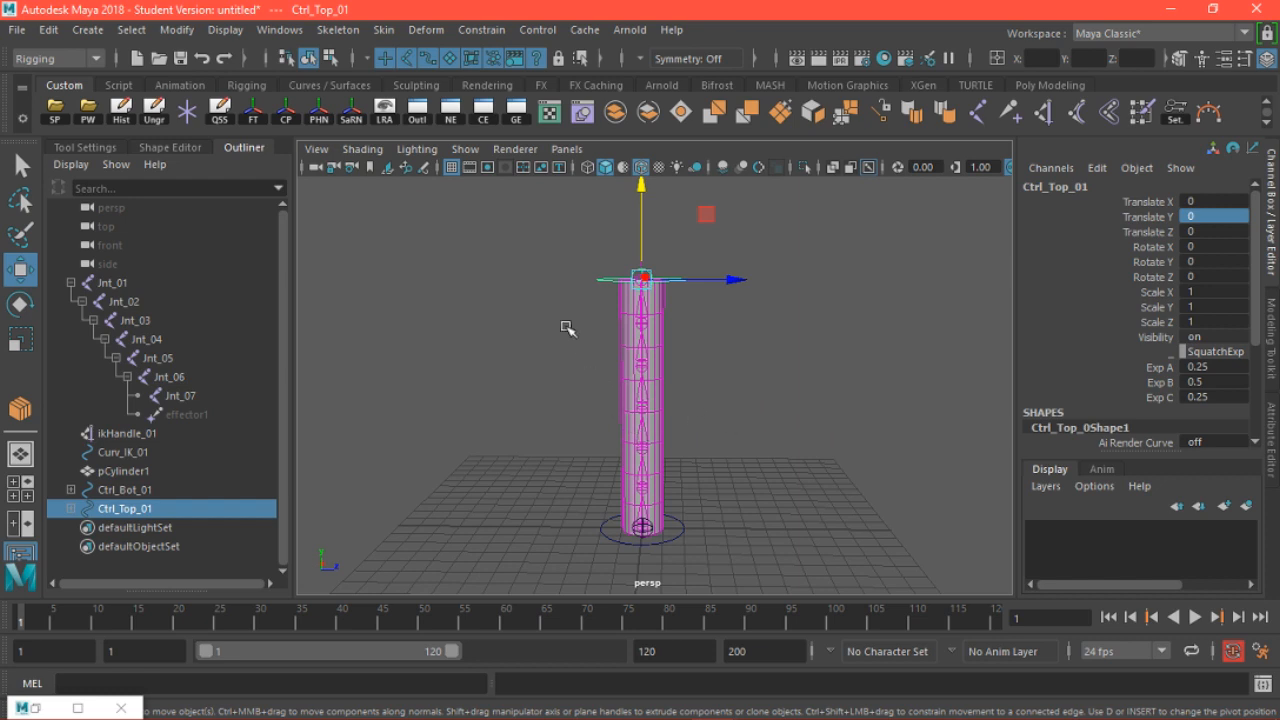
mouse_move(786, 457)
alt+mouse_down()
mouse_move(757, 460)
mouse_move(803, 455)
alt+mouse_up()
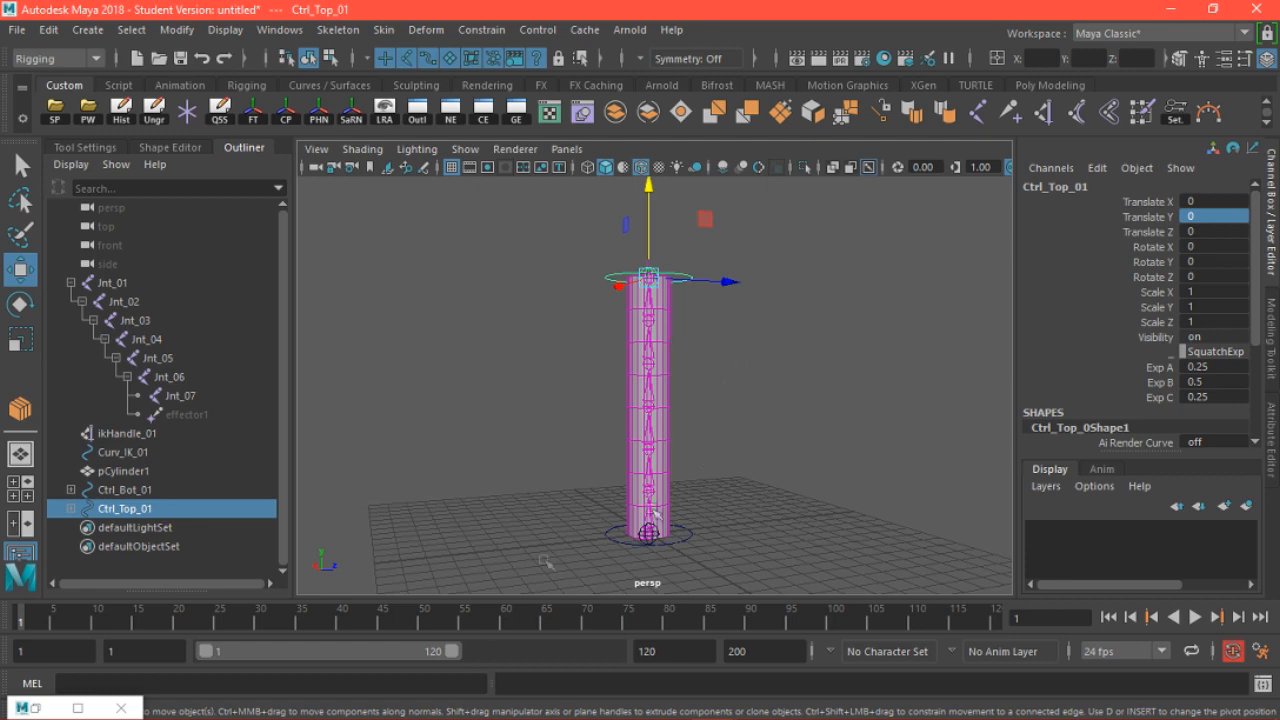
click(31, 706)
drag(791, 185, 600, 6)
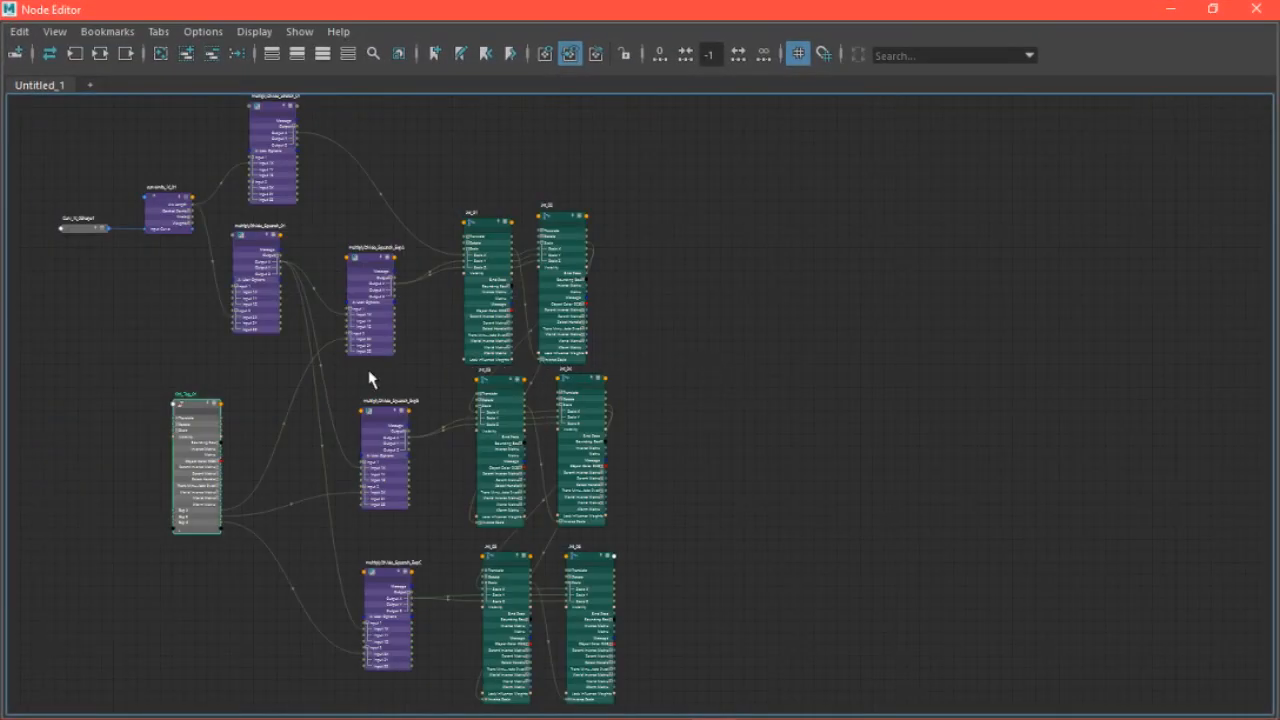
scroll(514, 393, up, 3)
scroll(510, 380, up, 1)
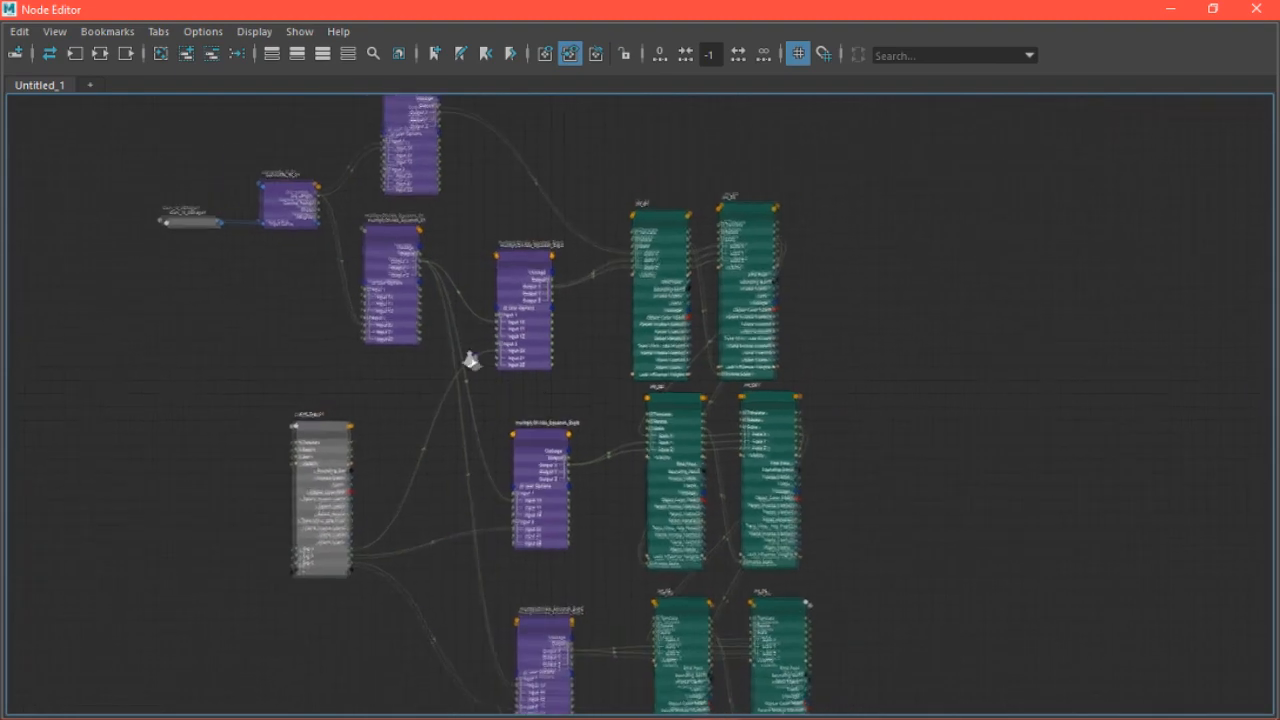
Shift the Ctrl_Top_01 node up and left and multiplyDivide_Stretch_01 slightly left, and minimize the Node Editor
alt+middle_drag(508, 368, 579, 317)
drag(405, 375, 354, 333)
alt+middle_drag(470, 152, 478, 252)
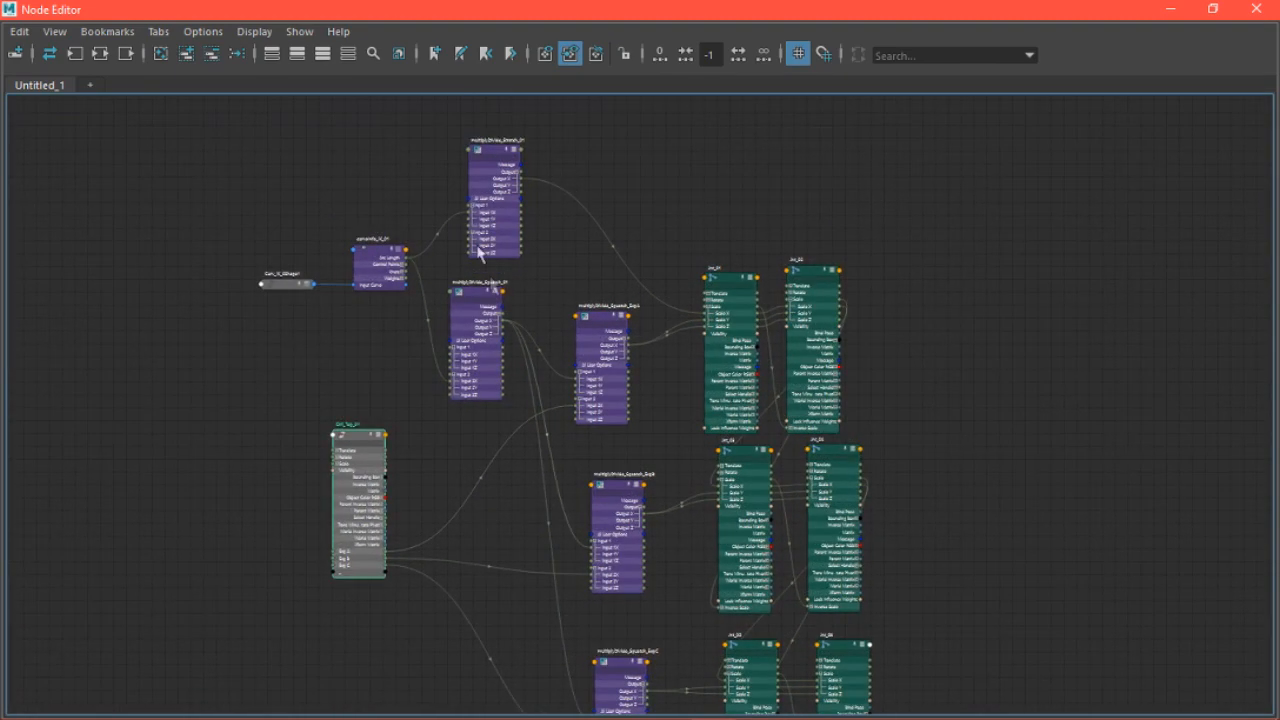
drag(487, 152, 465, 152)
alt+middle_drag(613, 167, 587, 129)
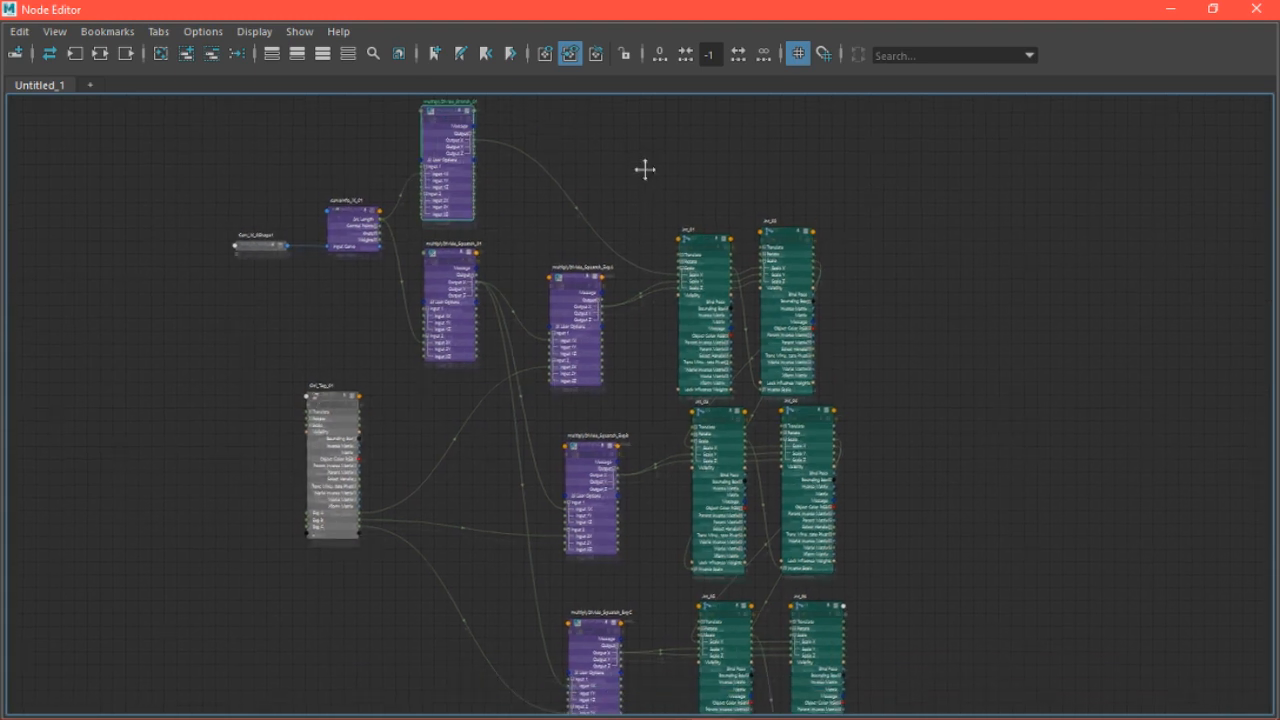
scroll(870, 320, down, 3)
alt+middle_drag(866, 313, 824, 281)
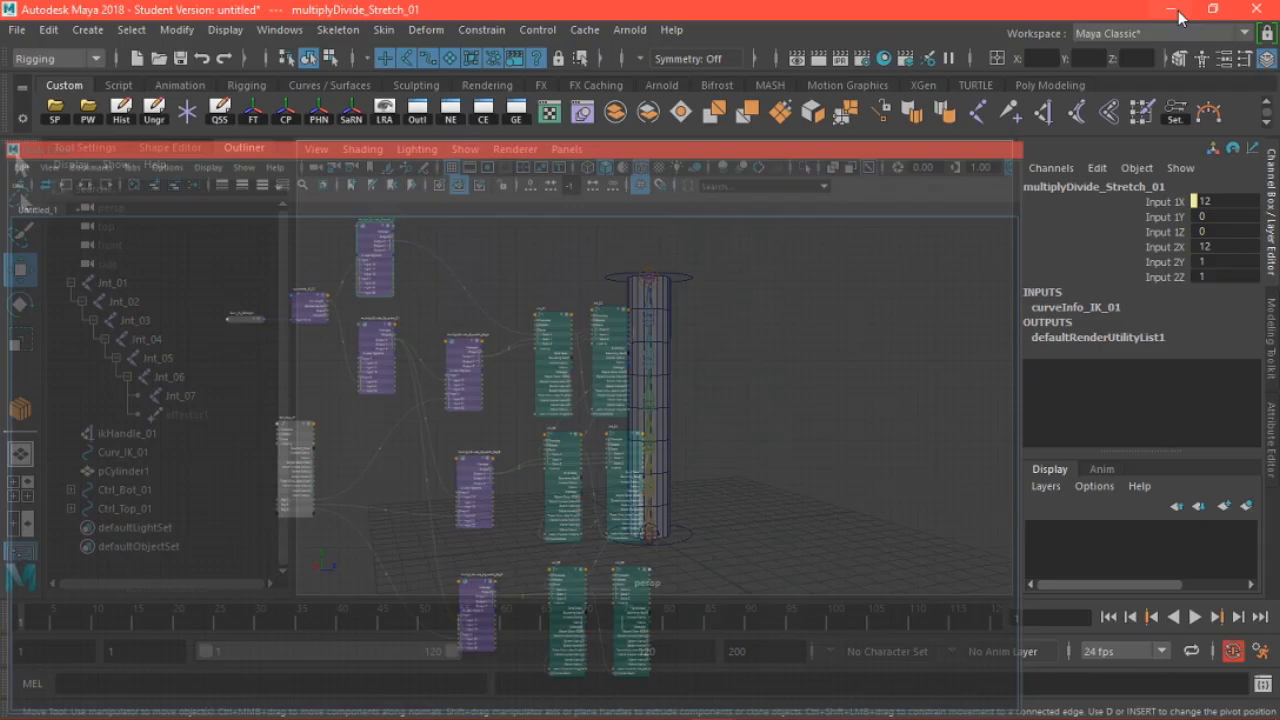
click(1170, 8)
Collapse the Jnt_01 joint hierarchy in the Outliner
alt+drag(815, 281, 739, 394)
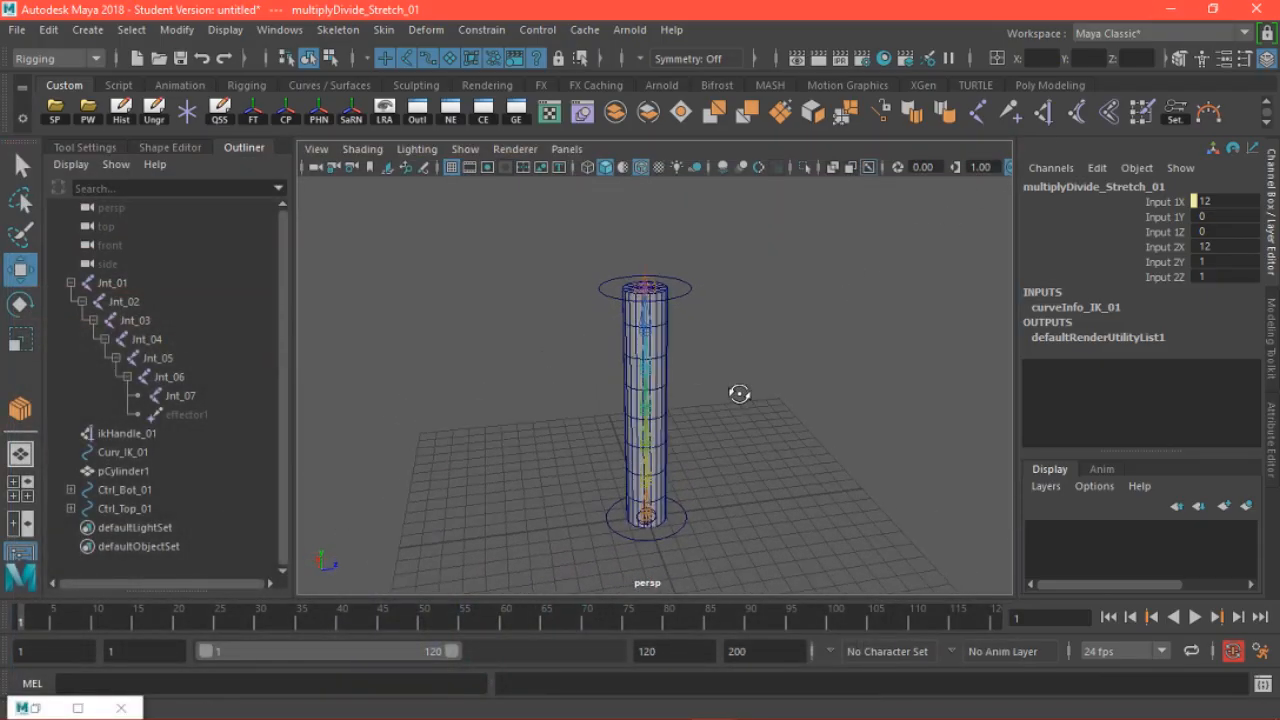
click(70, 283)
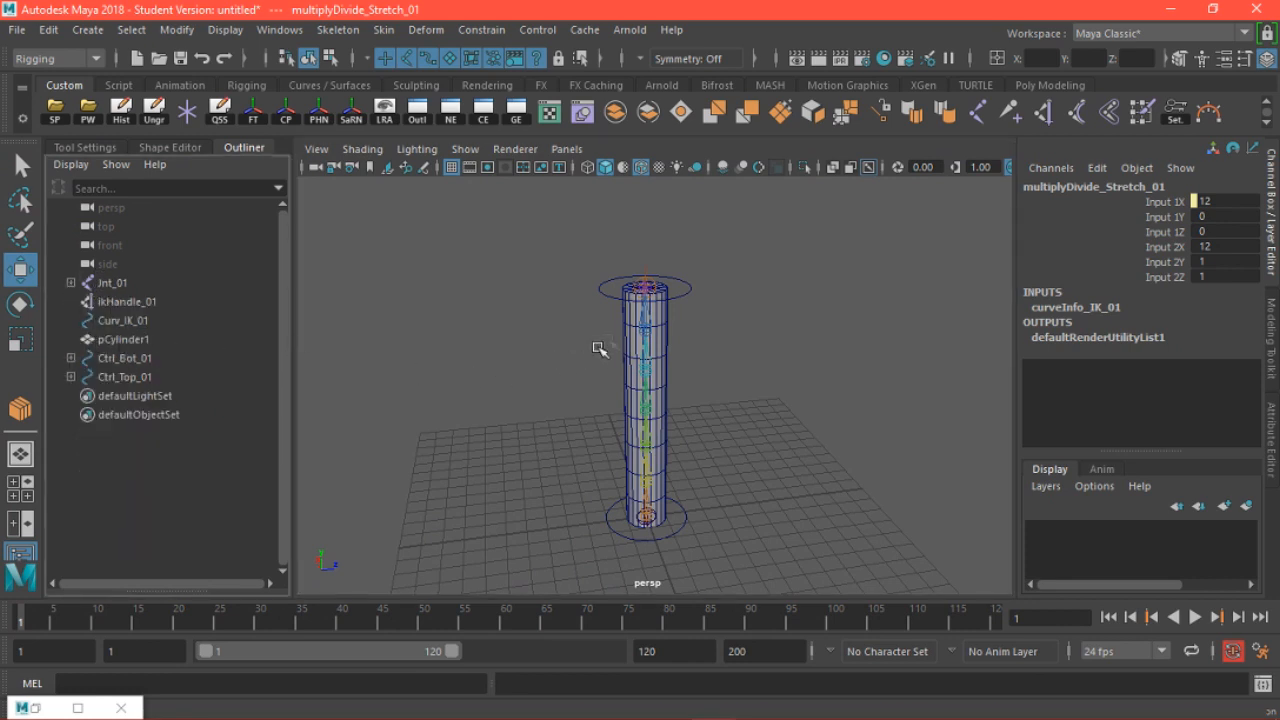
Squash the cylinder by lowering Ctrl_Top_01 to about -9.686 in Translate Y, raise it again, and undo the moves
click(677, 295)
drag(646, 229, 650, 432)
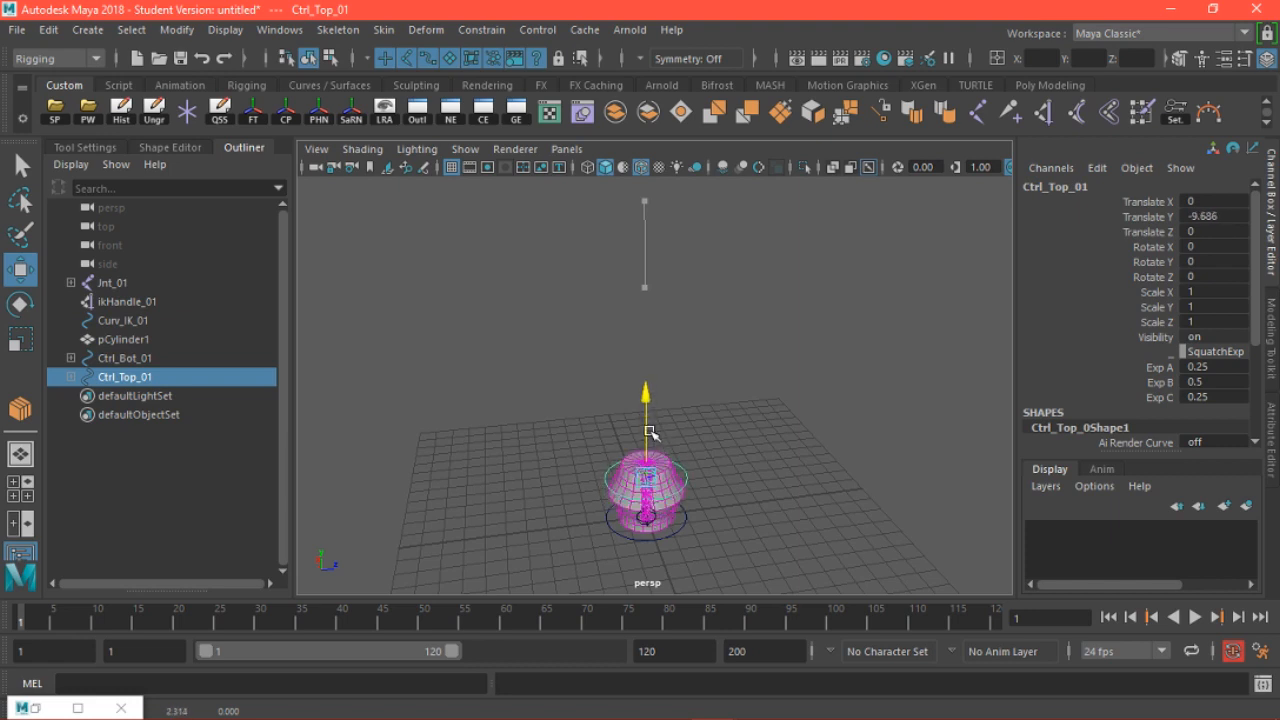
drag(650, 431, 655, 221)
key(ctrl+z)
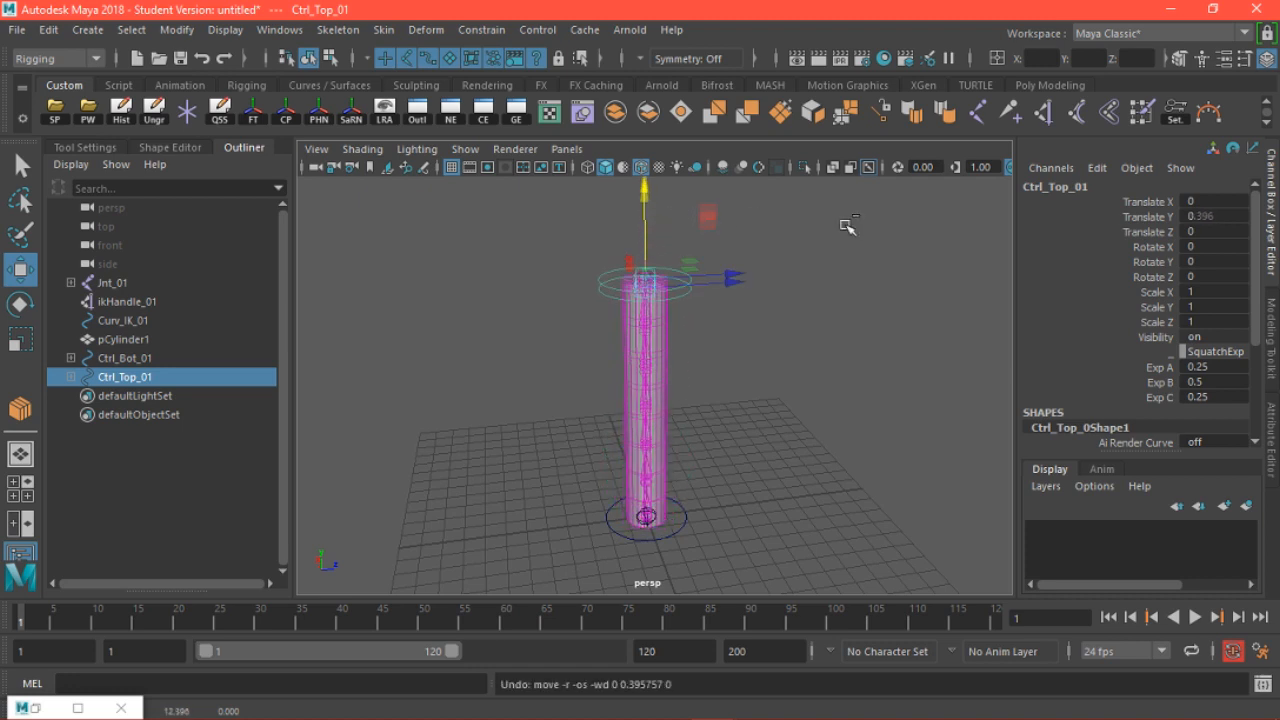
Examine the finished rig from several angles and review its complete node network
alt+drag(846, 368, 703, 444)
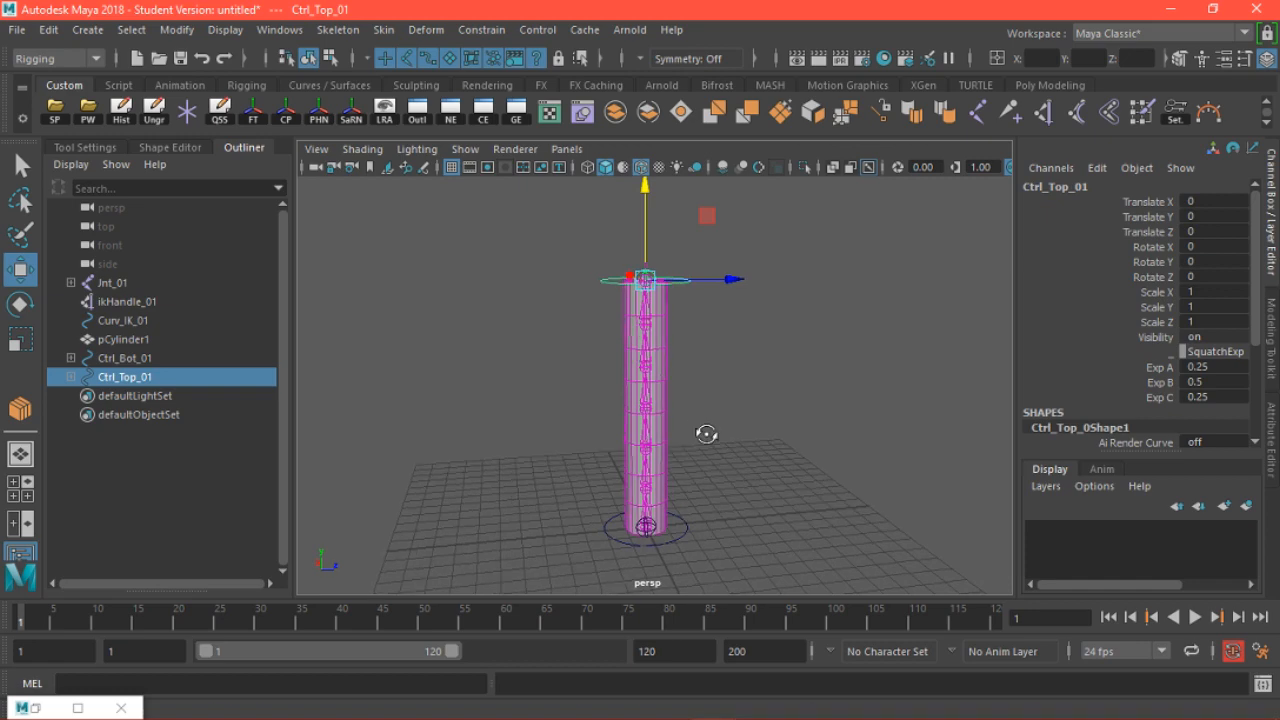
mouse_move(709, 436)
alt+right_down()
mouse_move(722, 437)
mouse_move(706, 420)
alt+right_up()
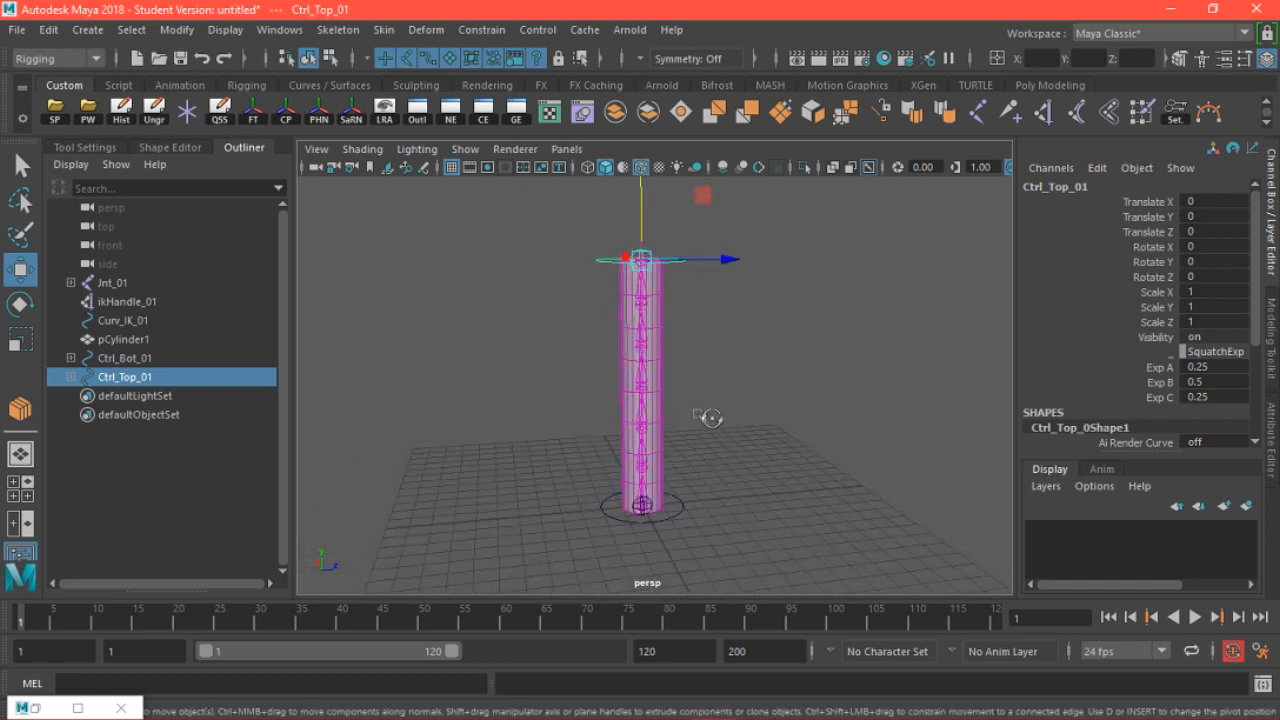
alt+drag(741, 425, 765, 398)
alt+drag(873, 460, 846, 503)
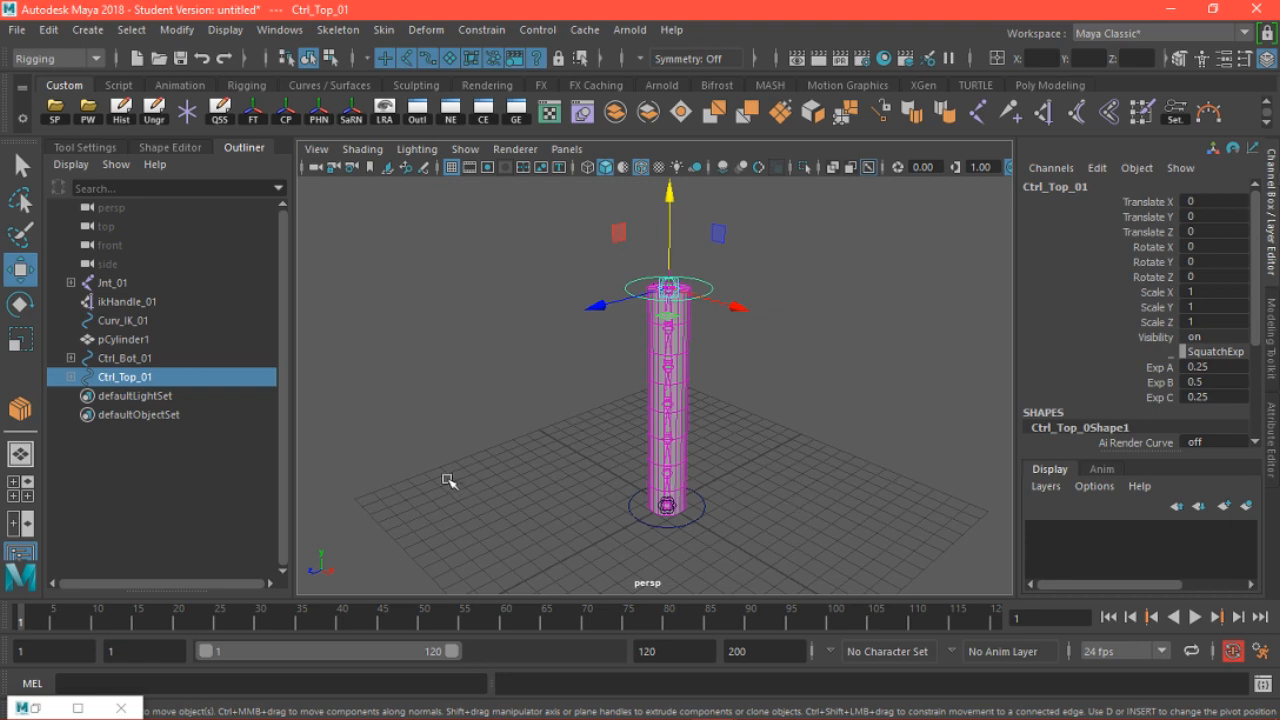
click(40, 709)
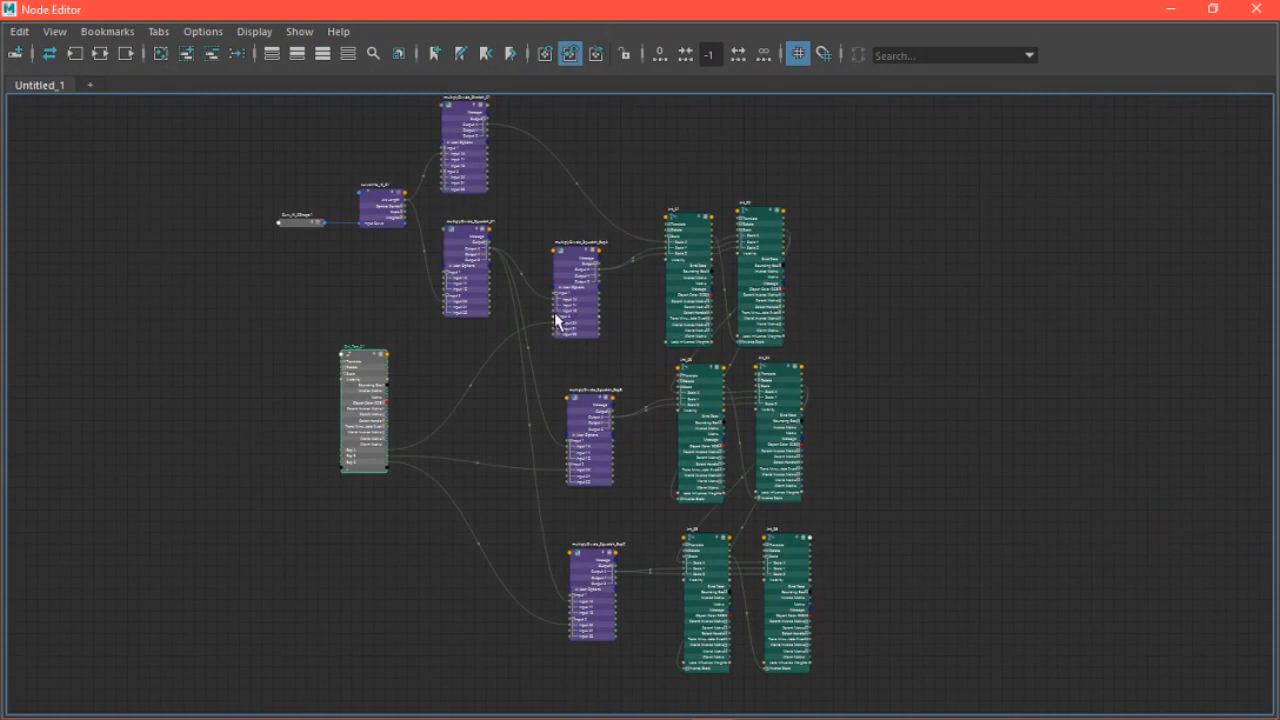
alt+middle_drag(470, 366, 491, 440)
alt+right_drag(491, 440, 458, 398)
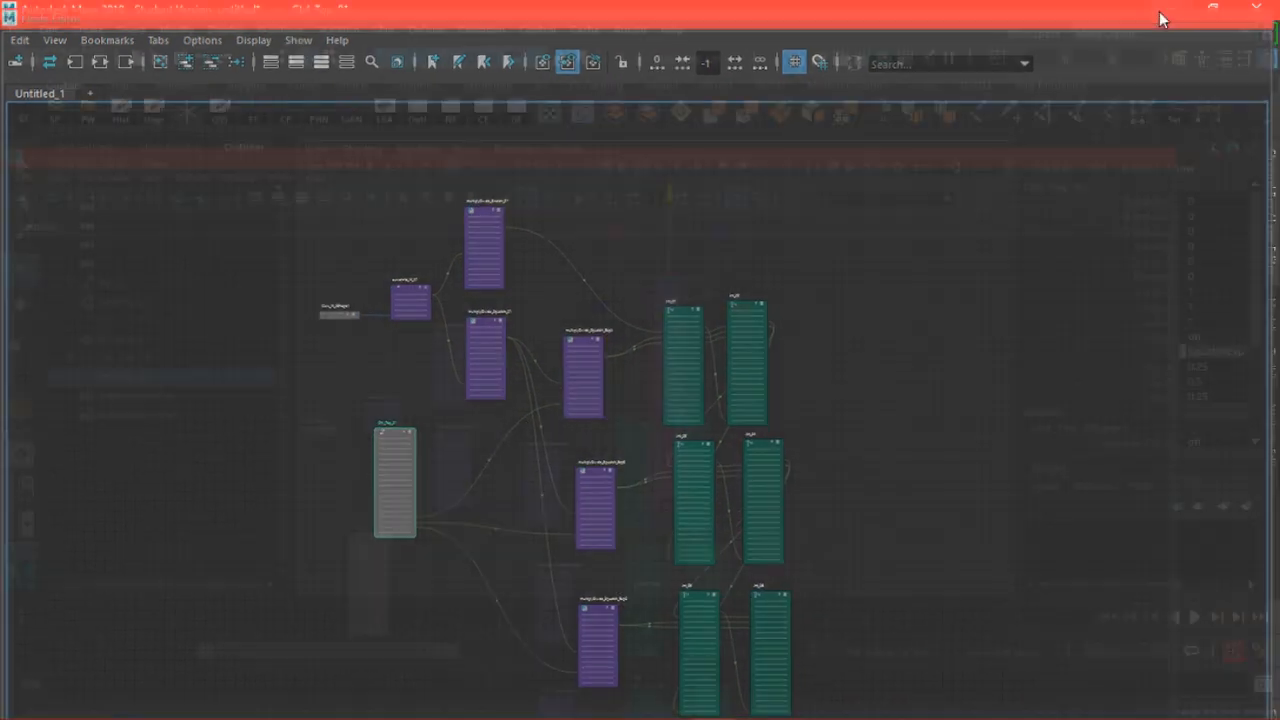
click(1170, 9)
alt+drag(832, 397, 826, 400)
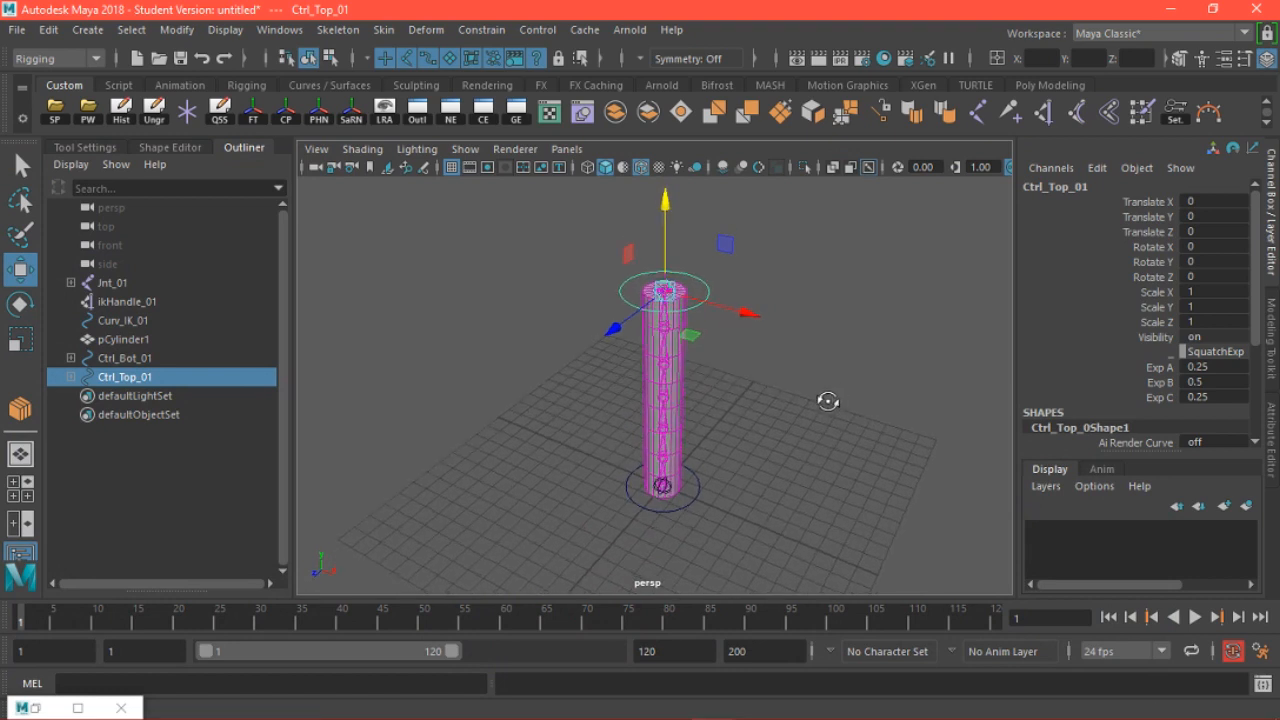